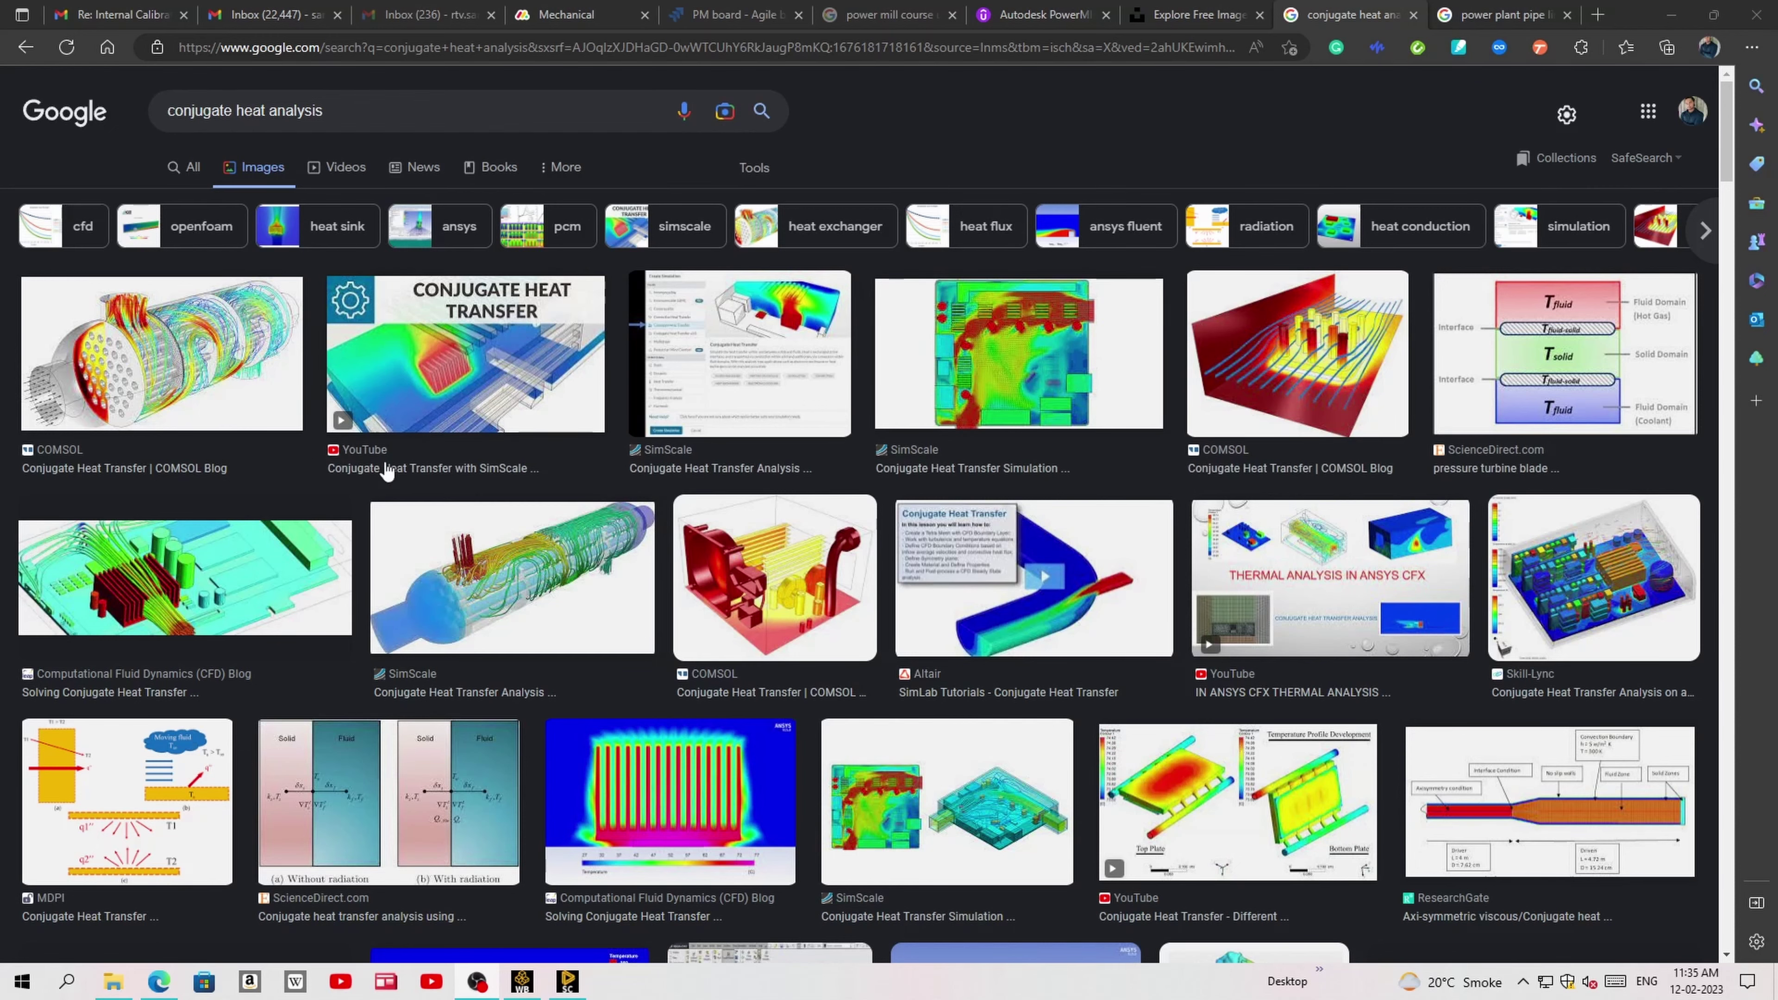
# - Scroll through the 'power plant pipe lines' Google Images grid of industrial piping photos
pyautogui.scroll(-3, 606, 520)
pyautogui.scroll(3, 595, 561)
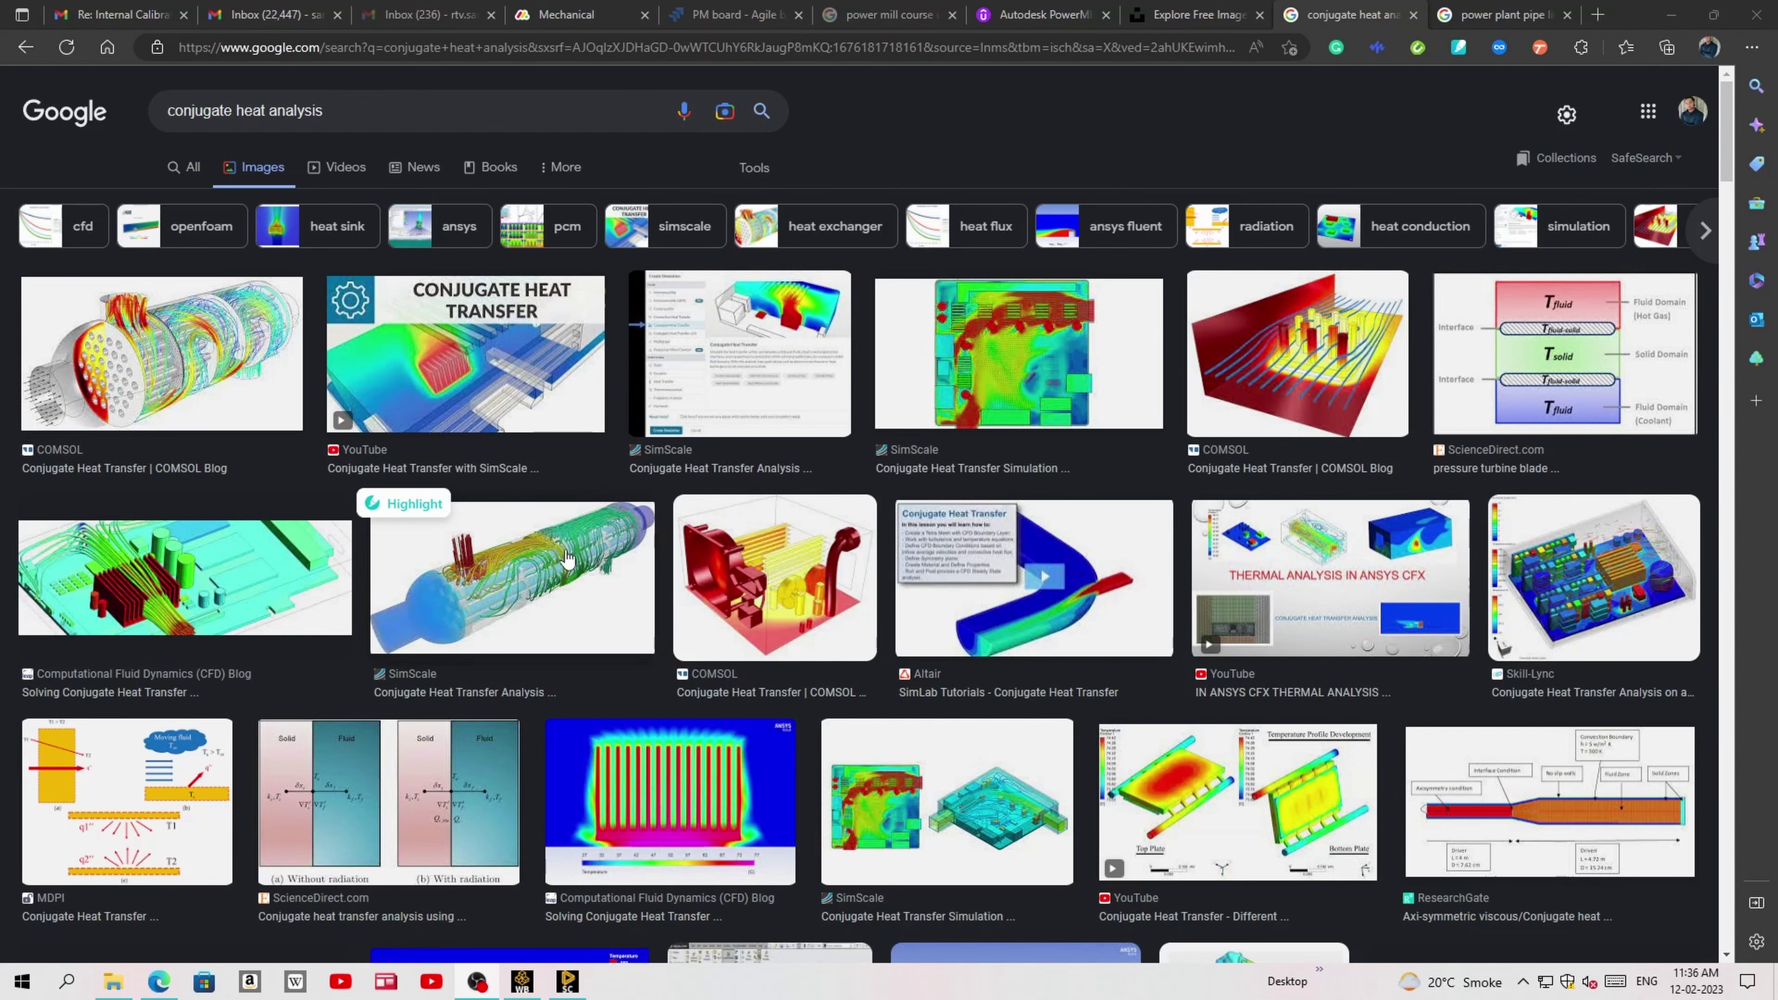
pyautogui.scroll(-5, 567, 560)
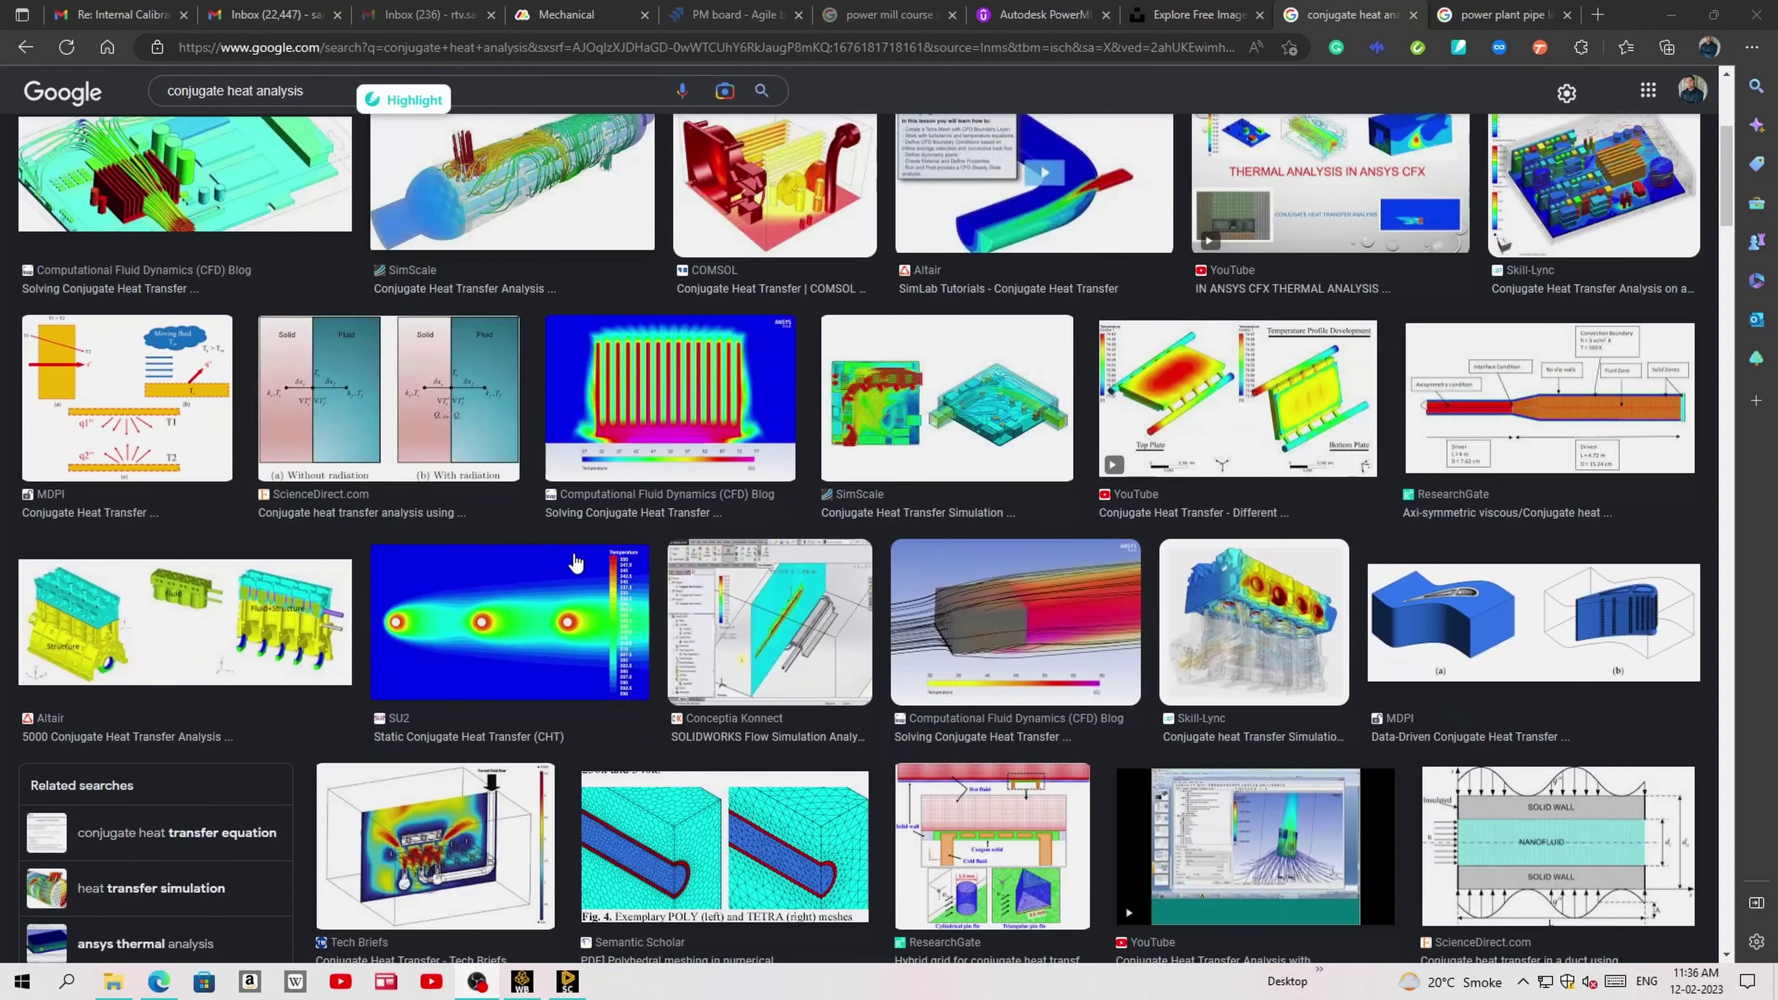
pyautogui.scroll(5, 575, 563)
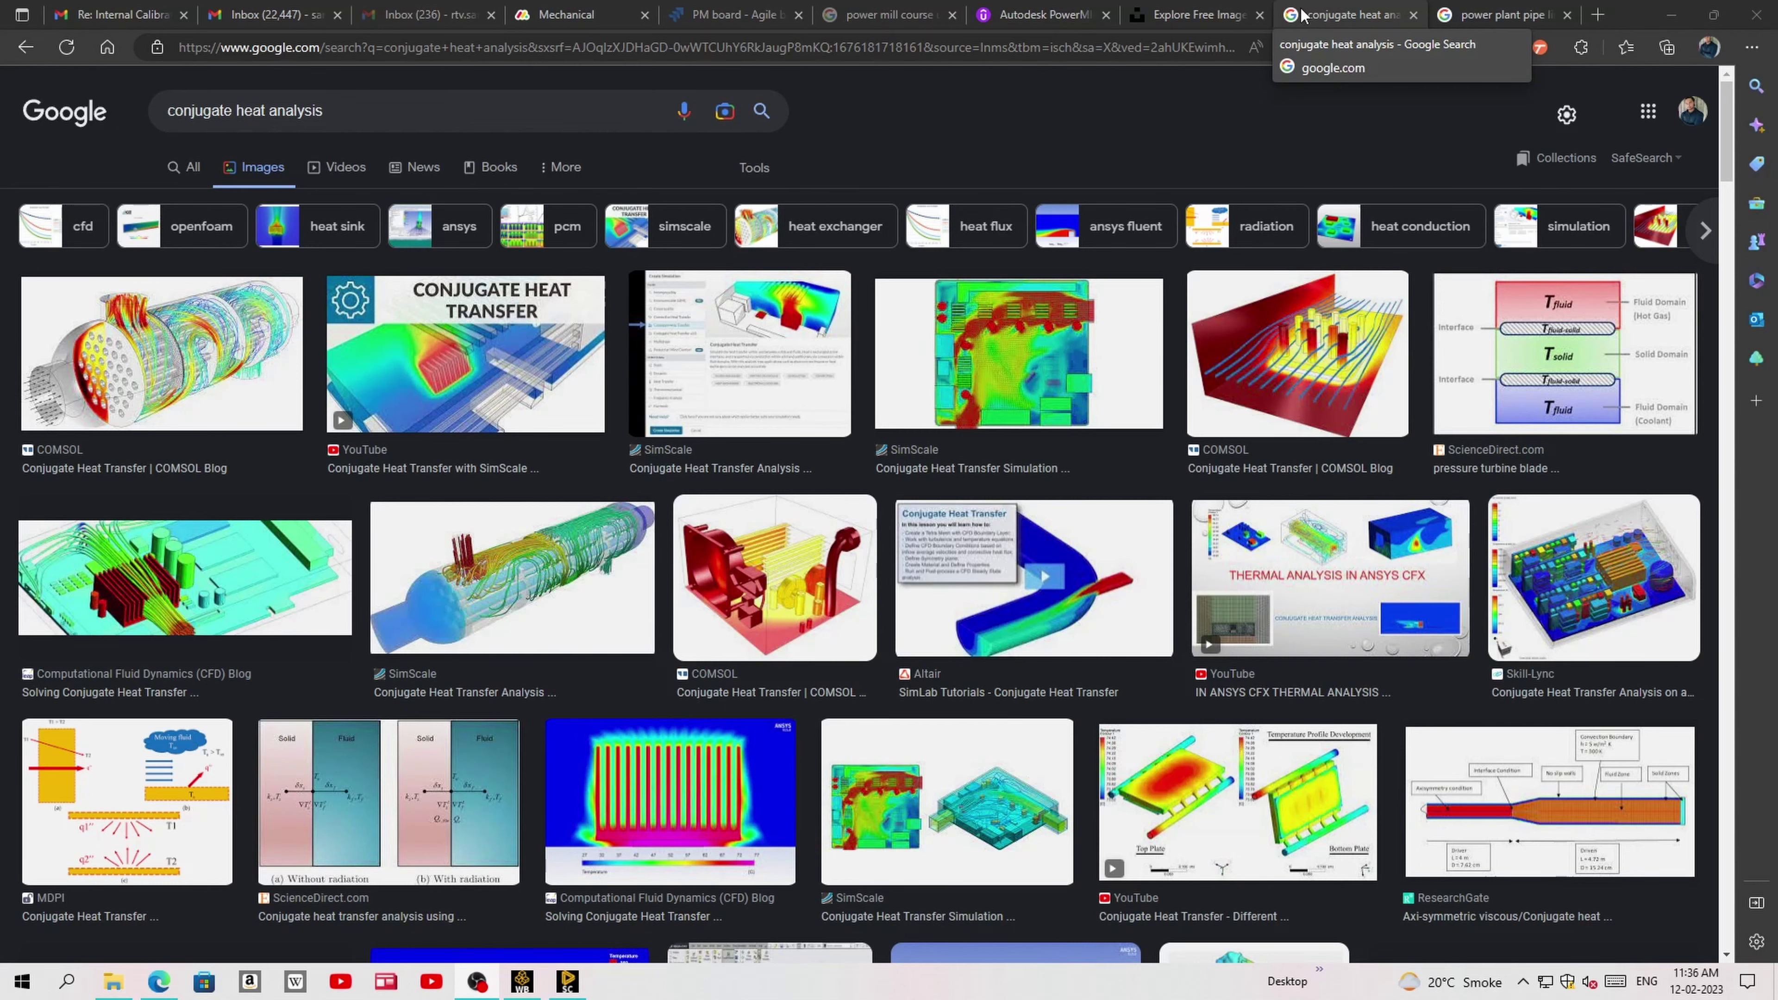
pyautogui.click(1498, 14)
pyautogui.scroll(-5, 965, 629)
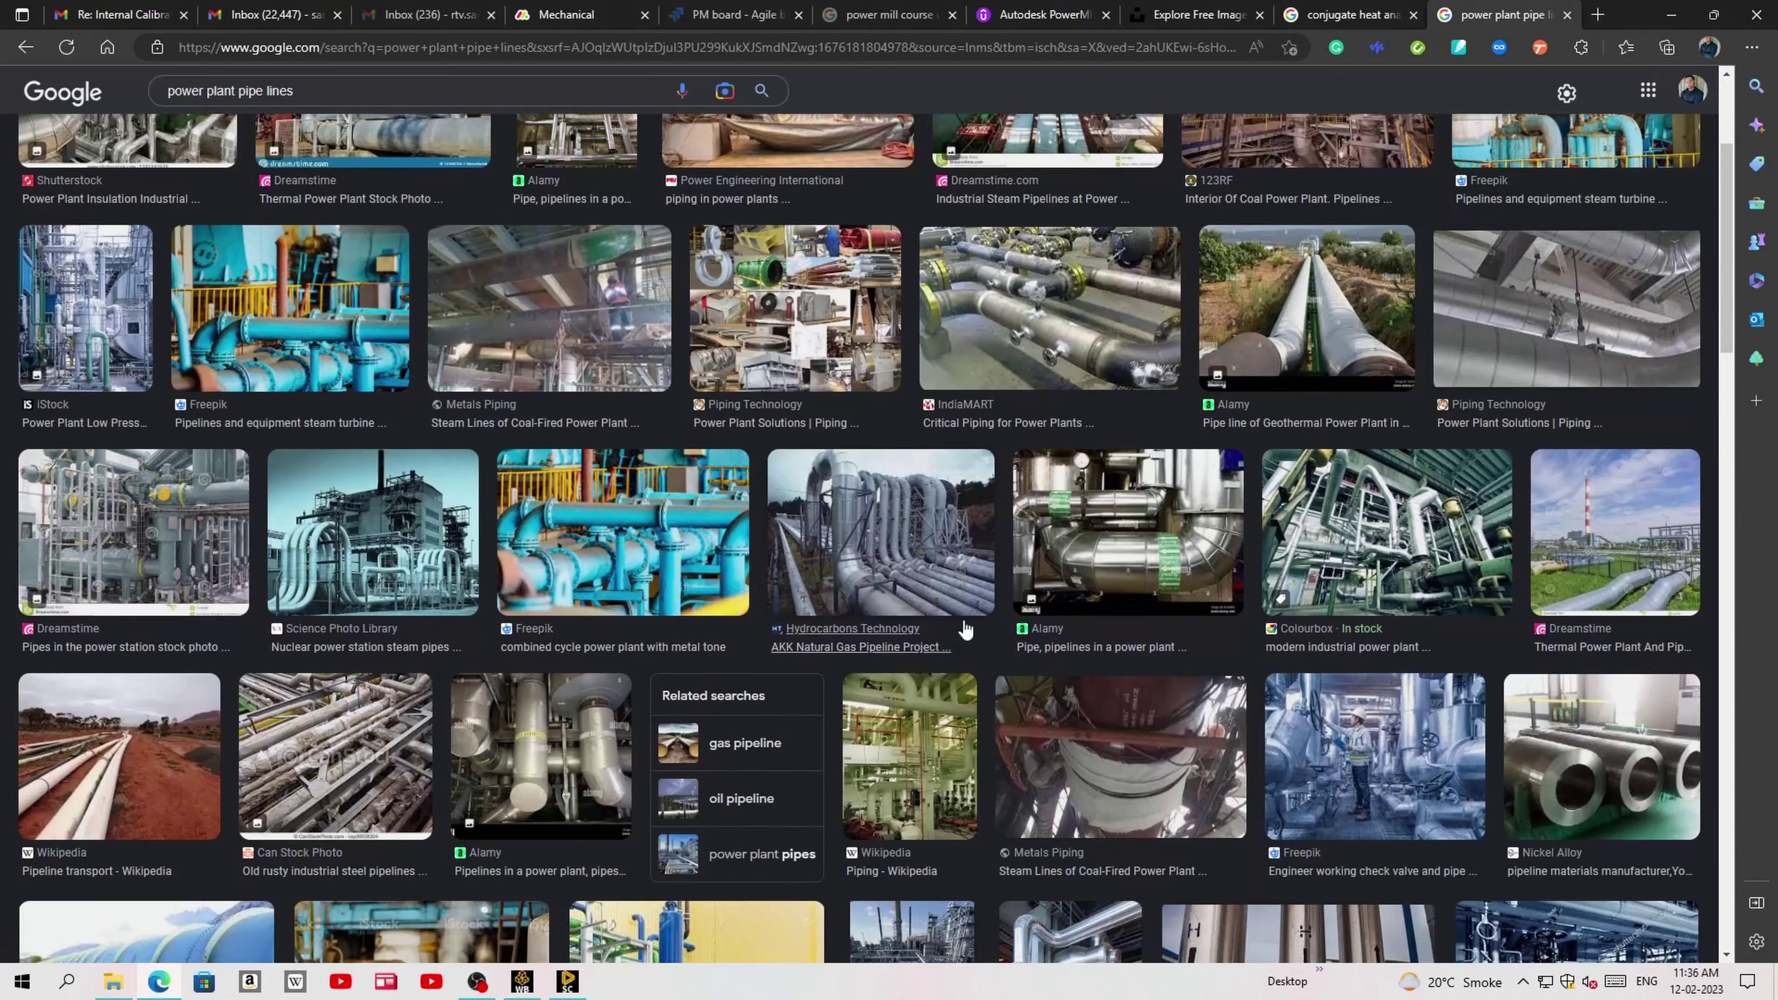
pyautogui.moveTo(1127, 532)
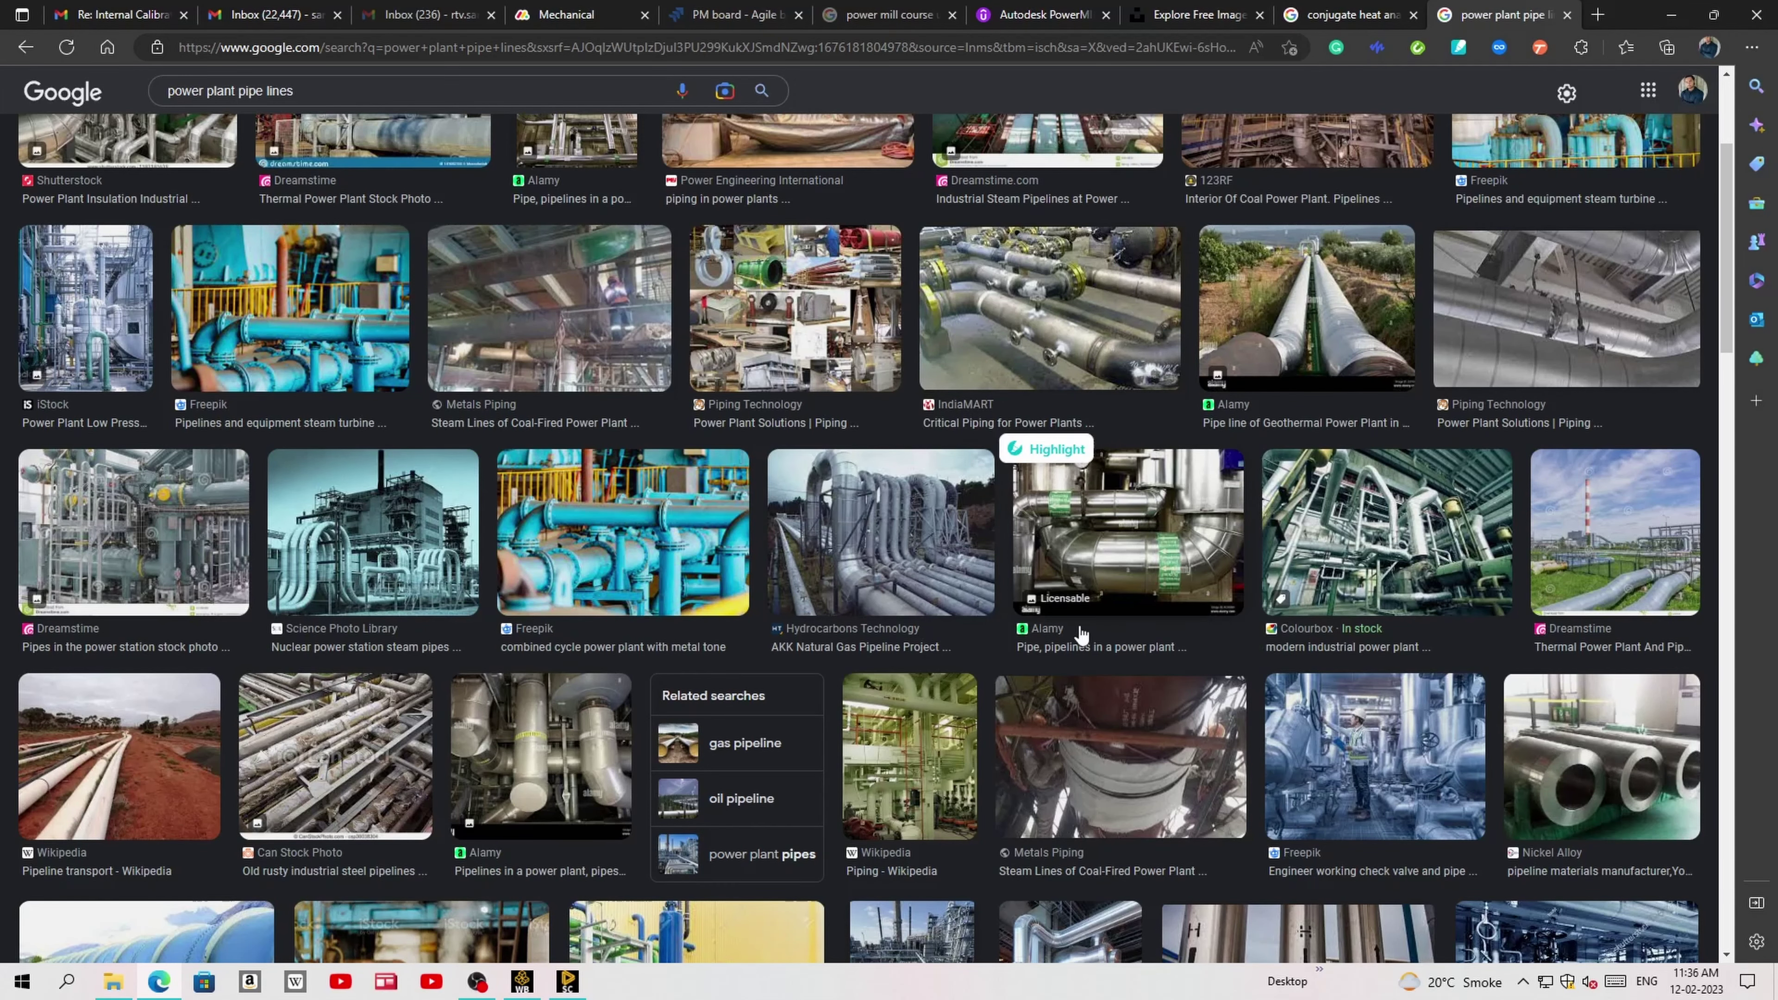
pyautogui.scroll(-2, 899, 630)
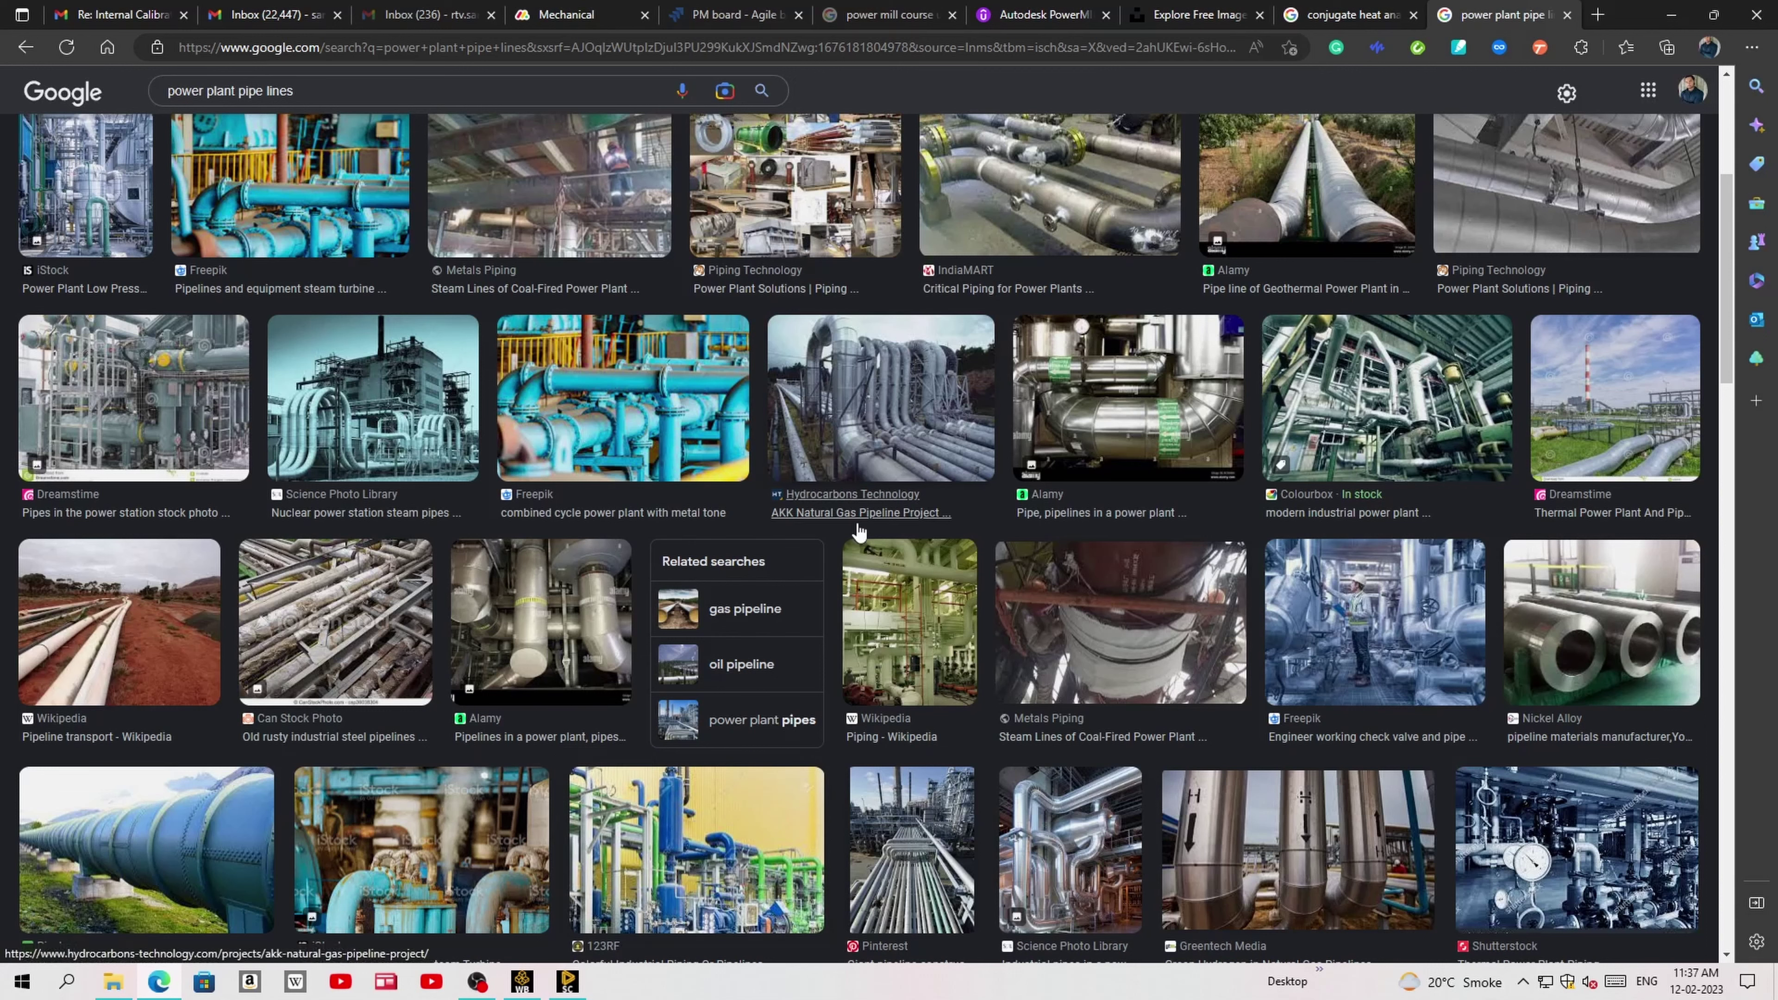
# - Edit the Fluid Flow (Fluent) system's Geometry cell in SpaceClaim from Workbench
pyautogui.click(478, 981)
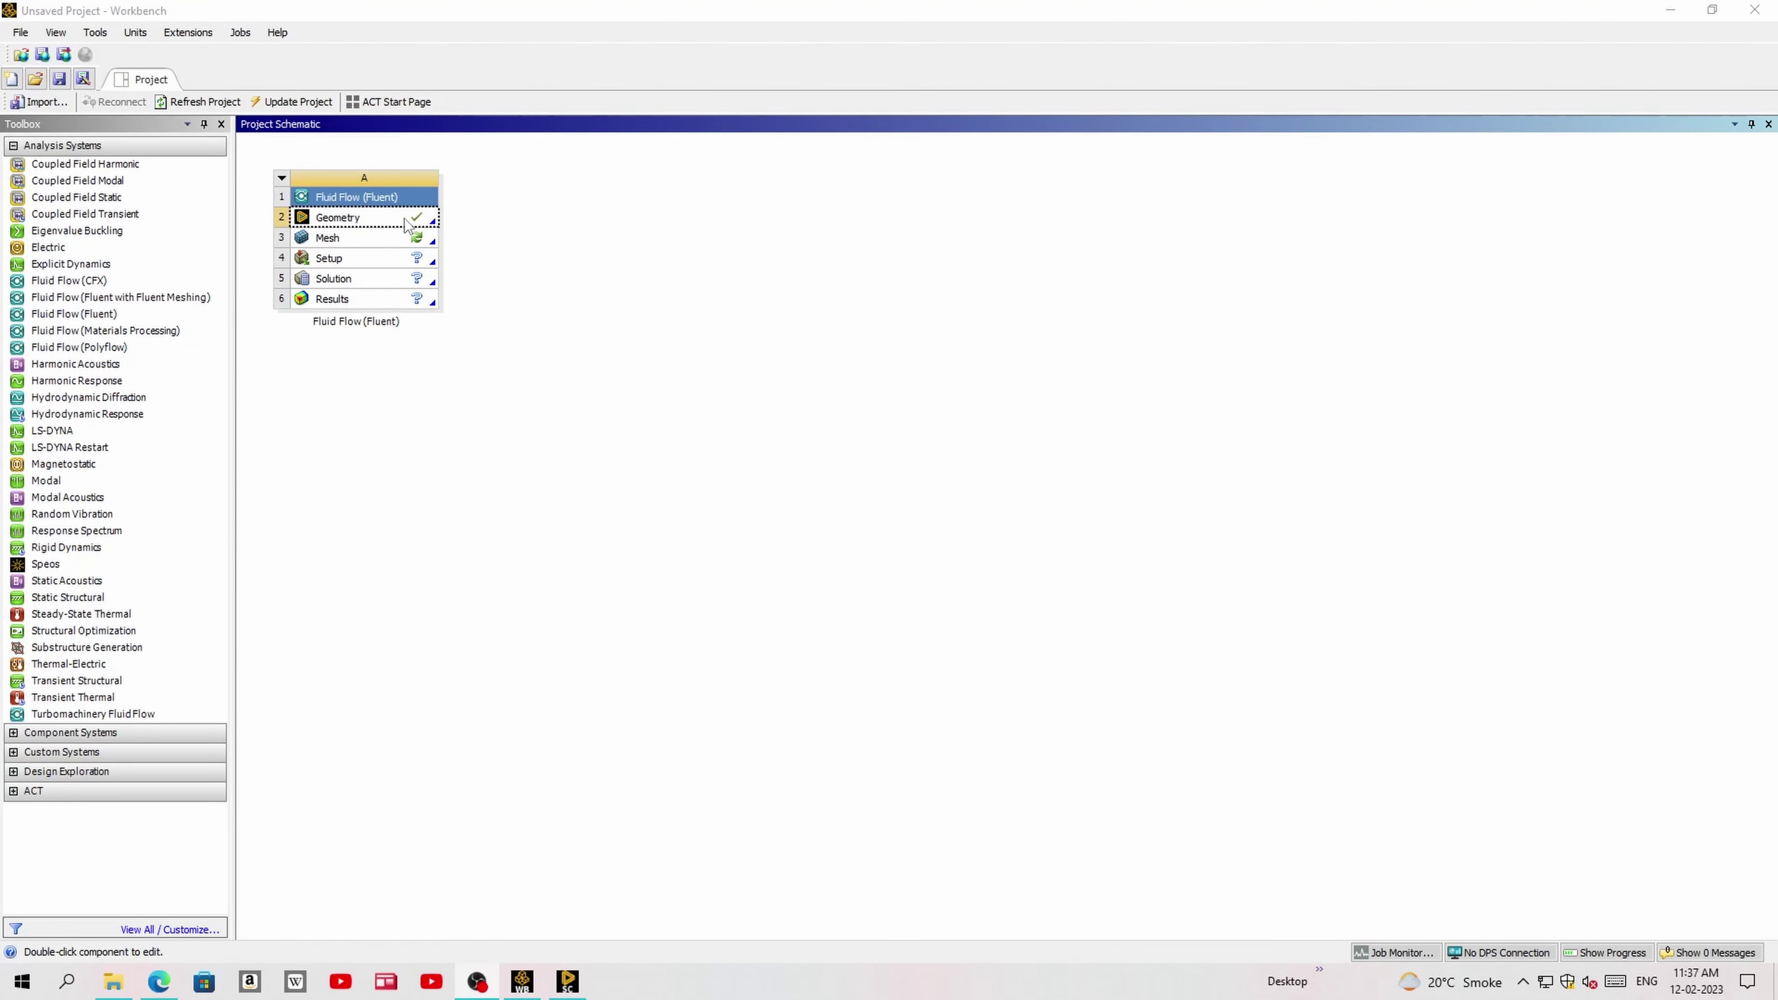
pyautogui.rightClick(370, 219)
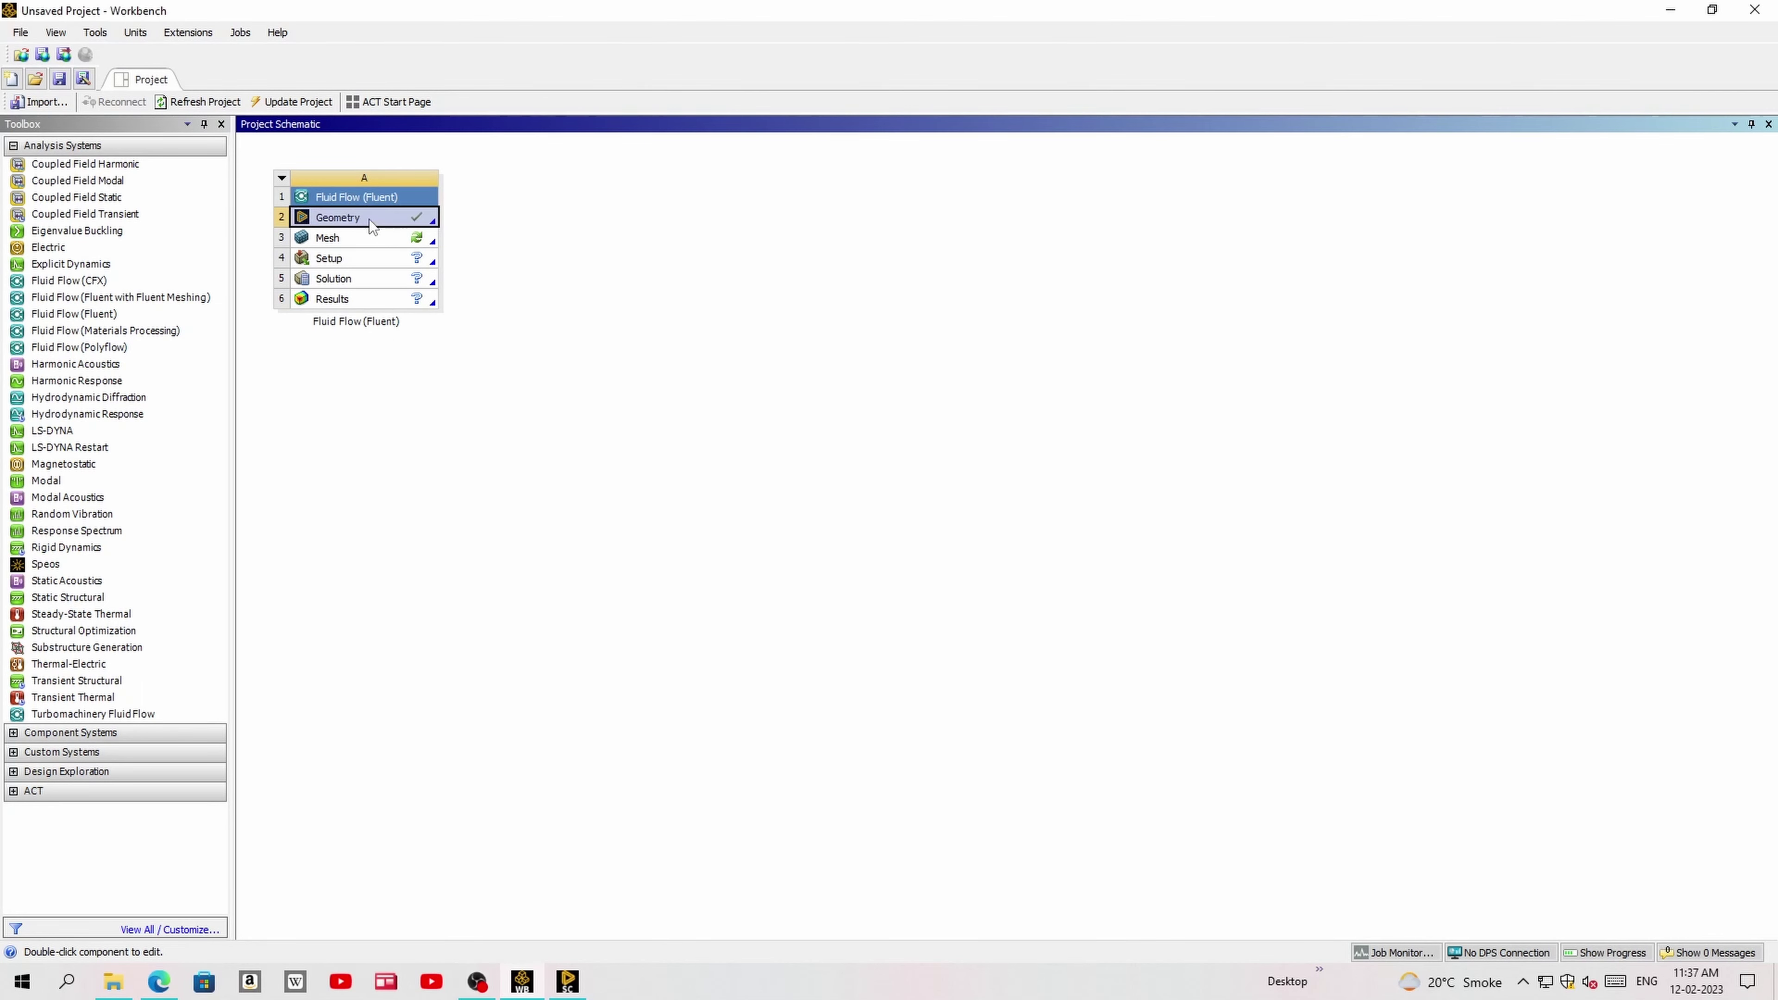
pyautogui.click(477, 252)
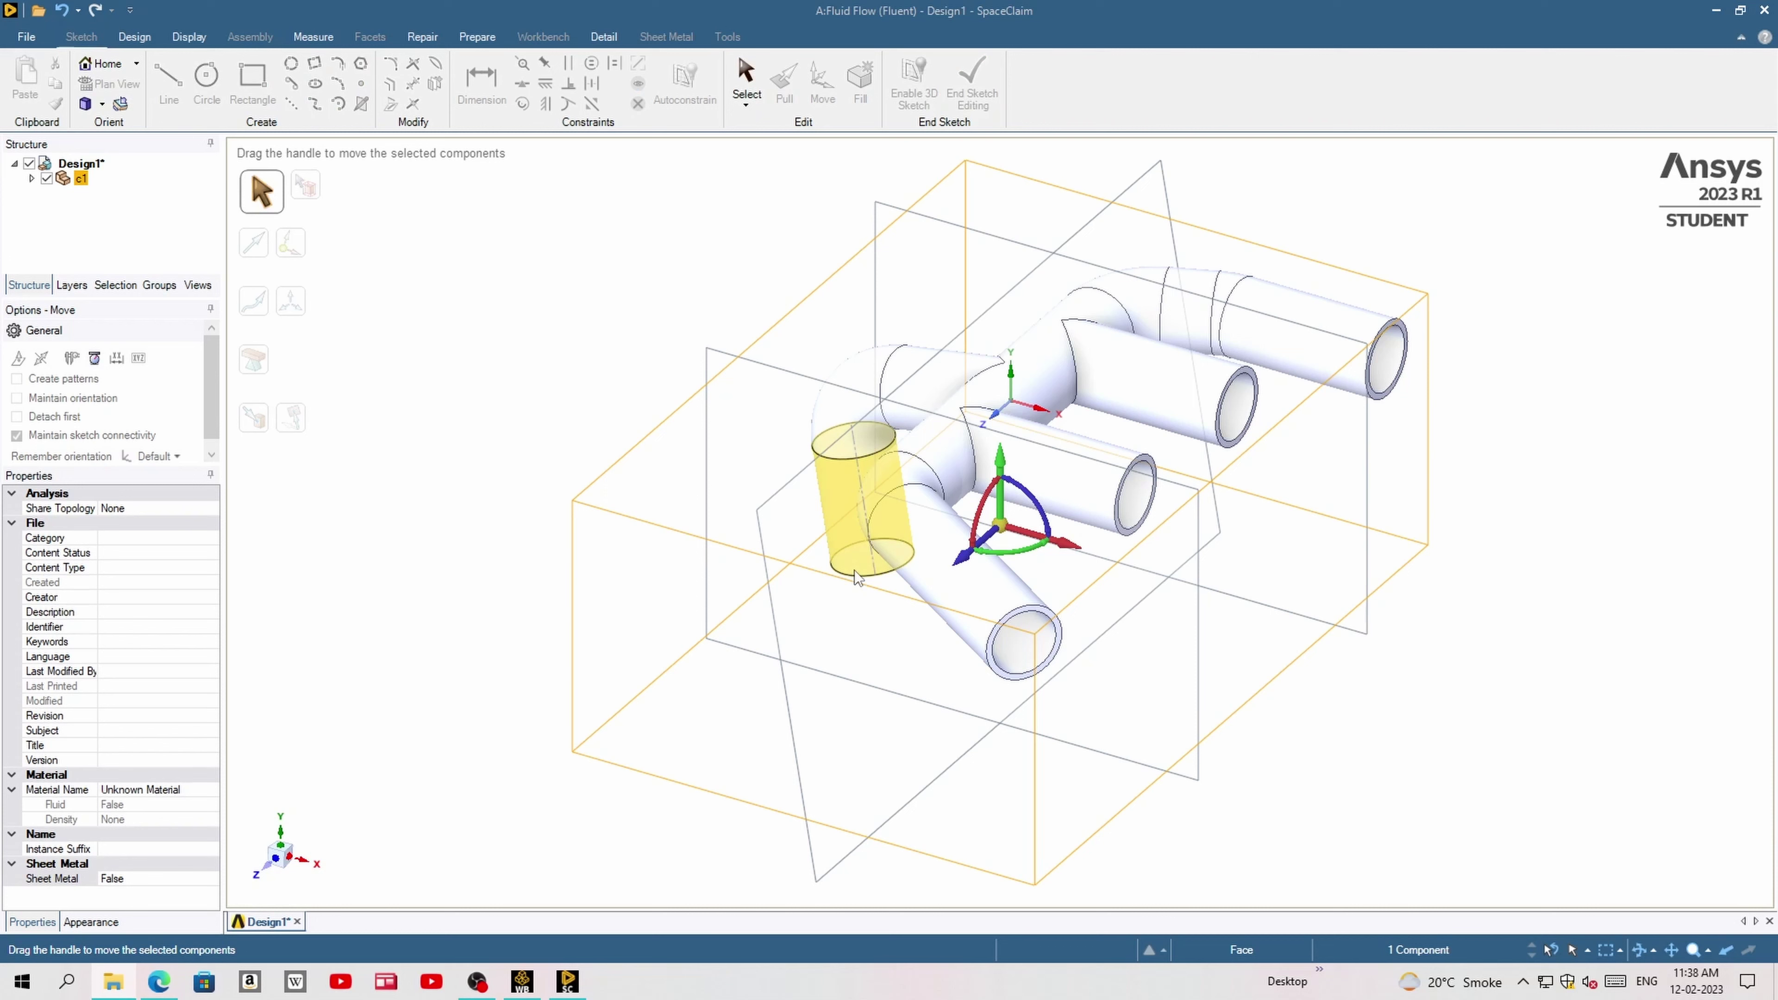
# - Show the Prepare tools and orbit the c1 branched pipe to view it from several angles
pyautogui.click(478, 38)
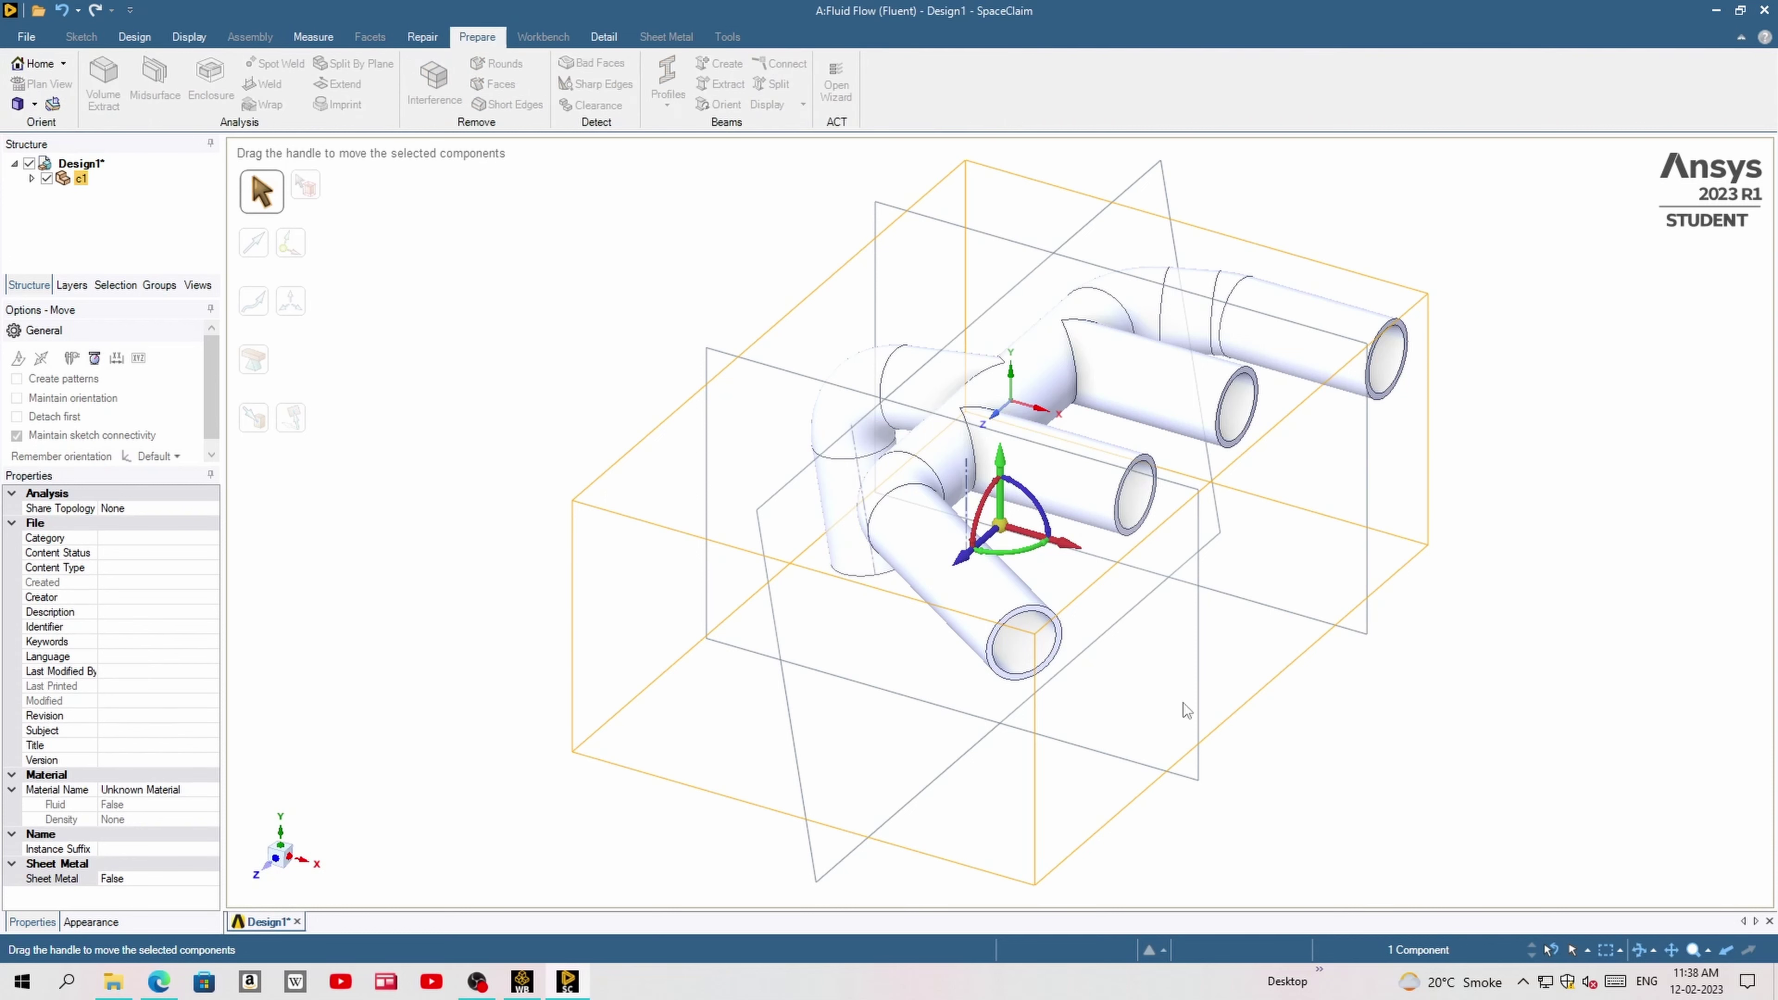
pyautogui.moveTo(1144, 669); pyautogui.dragTo(840, 595, button='middle')
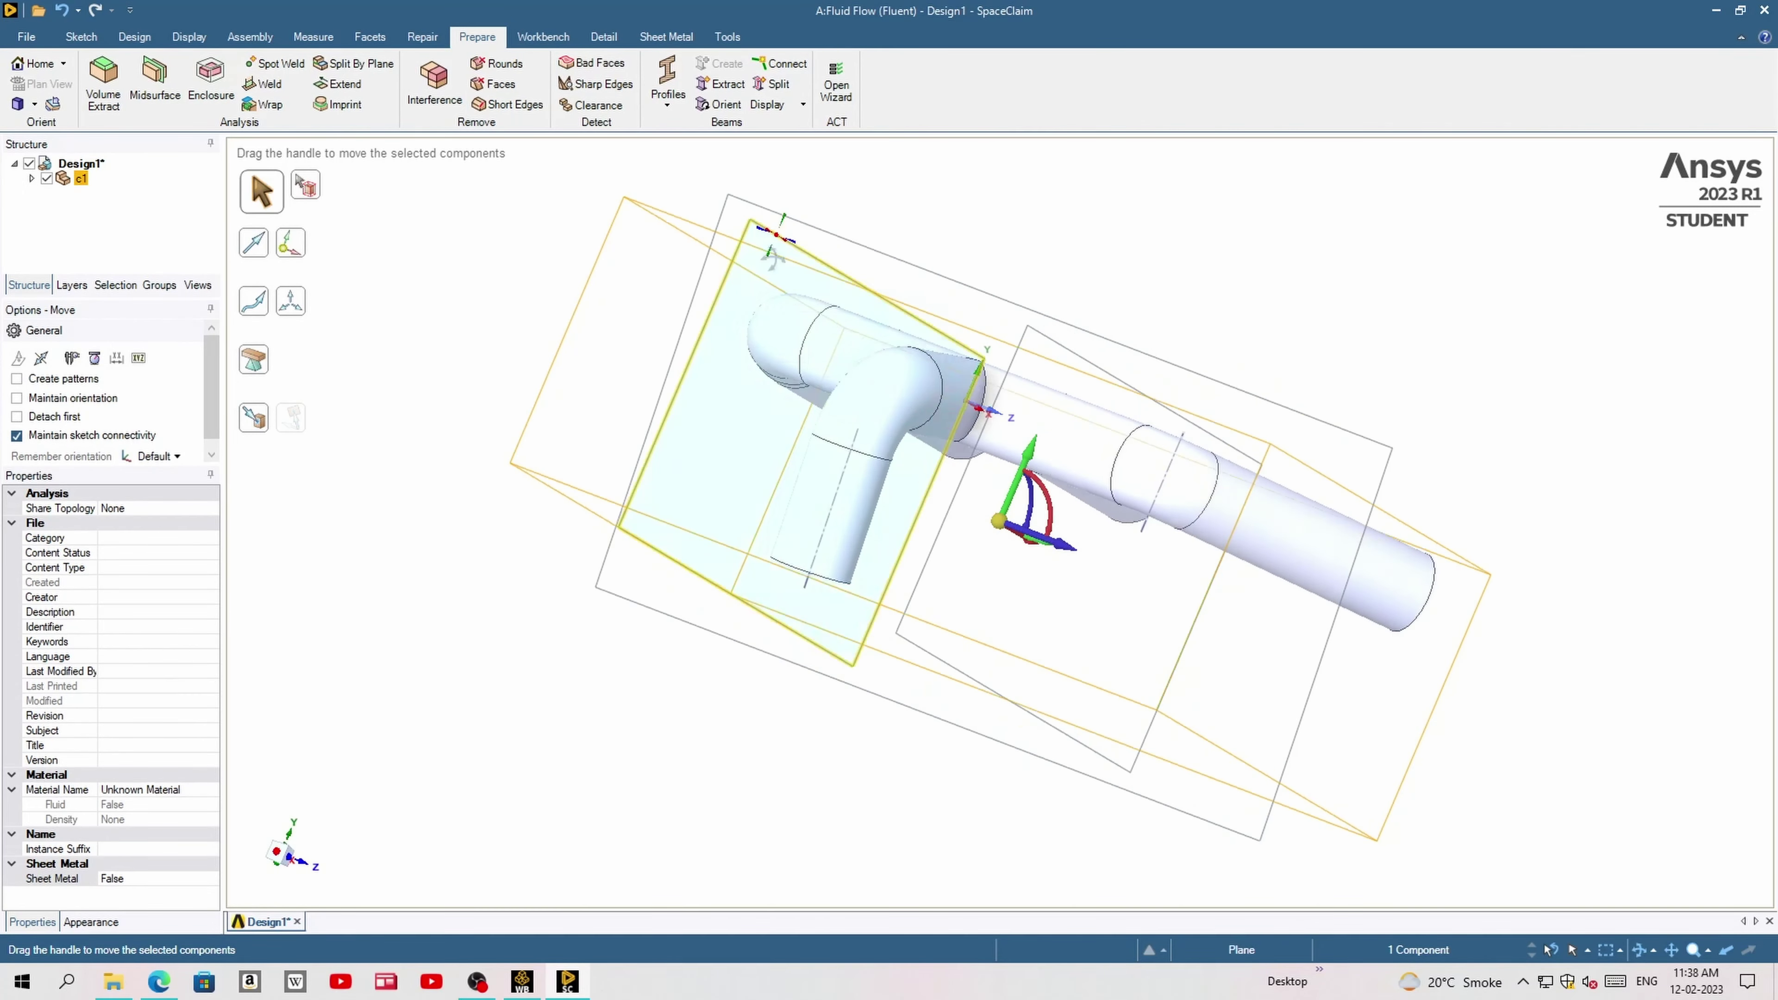
pyautogui.moveTo(773, 257)
pyautogui.mouseDown(button='middle')
pyautogui.moveTo(616, 318)
pyautogui.moveTo(1195, 238)
pyautogui.moveTo(1108, 183)
pyautogui.moveTo(1231, 623)
pyautogui.moveTo(1135, 652)
pyautogui.moveTo(1025, 564)
pyautogui.moveTo(1046, 686)
pyautogui.moveTo(1204, 364)
pyautogui.moveTo(881, 250)
pyautogui.mouseUp(button='middle')
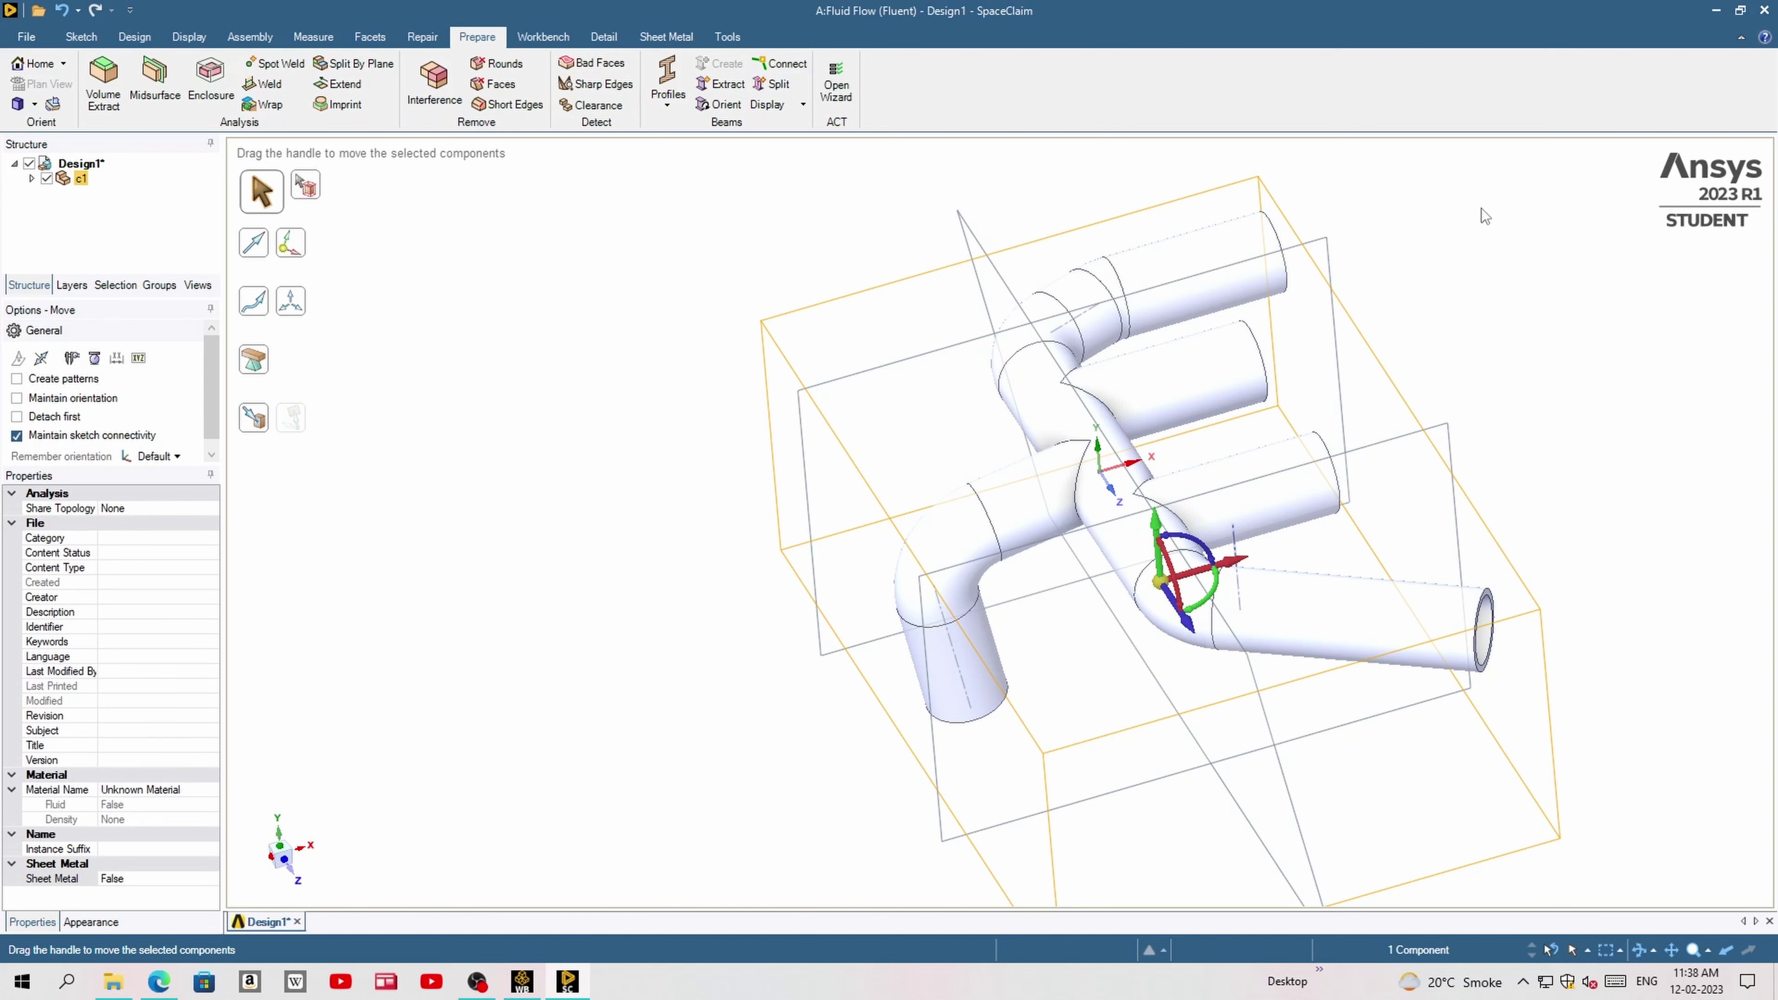
pyautogui.click(1552, 302)
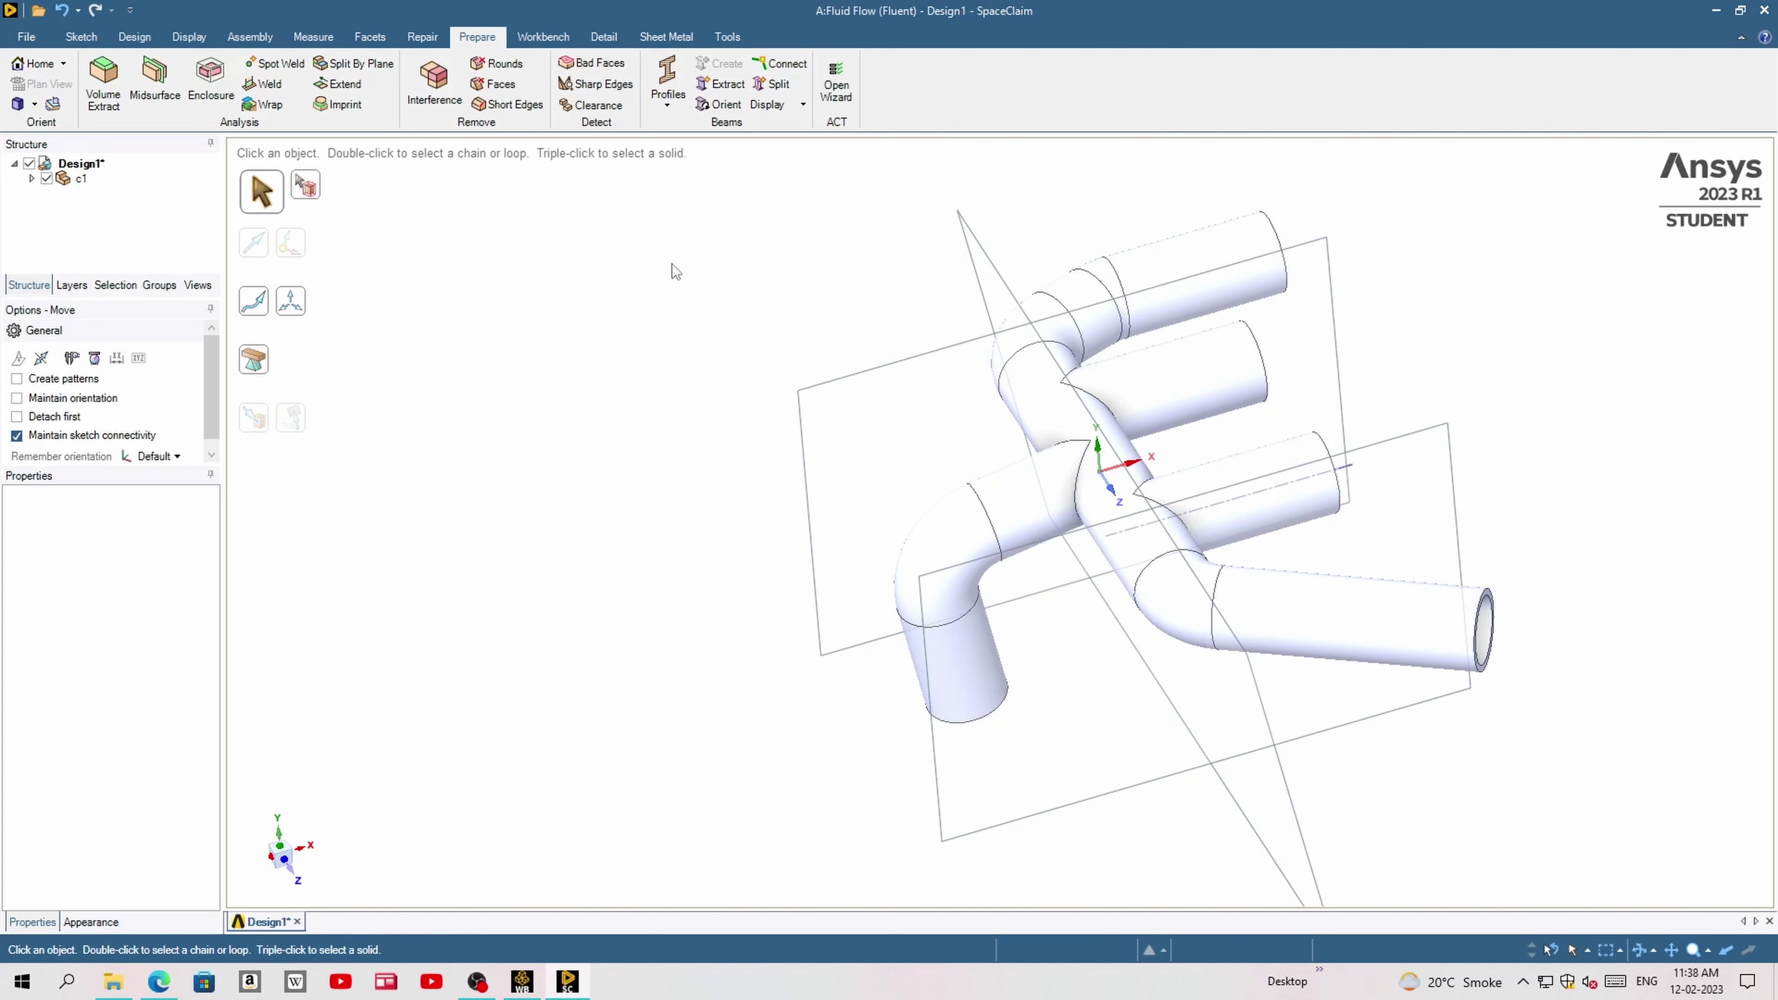
pyautogui.moveTo(1006, 225); pyautogui.dragTo(1232, 421, button='middle')
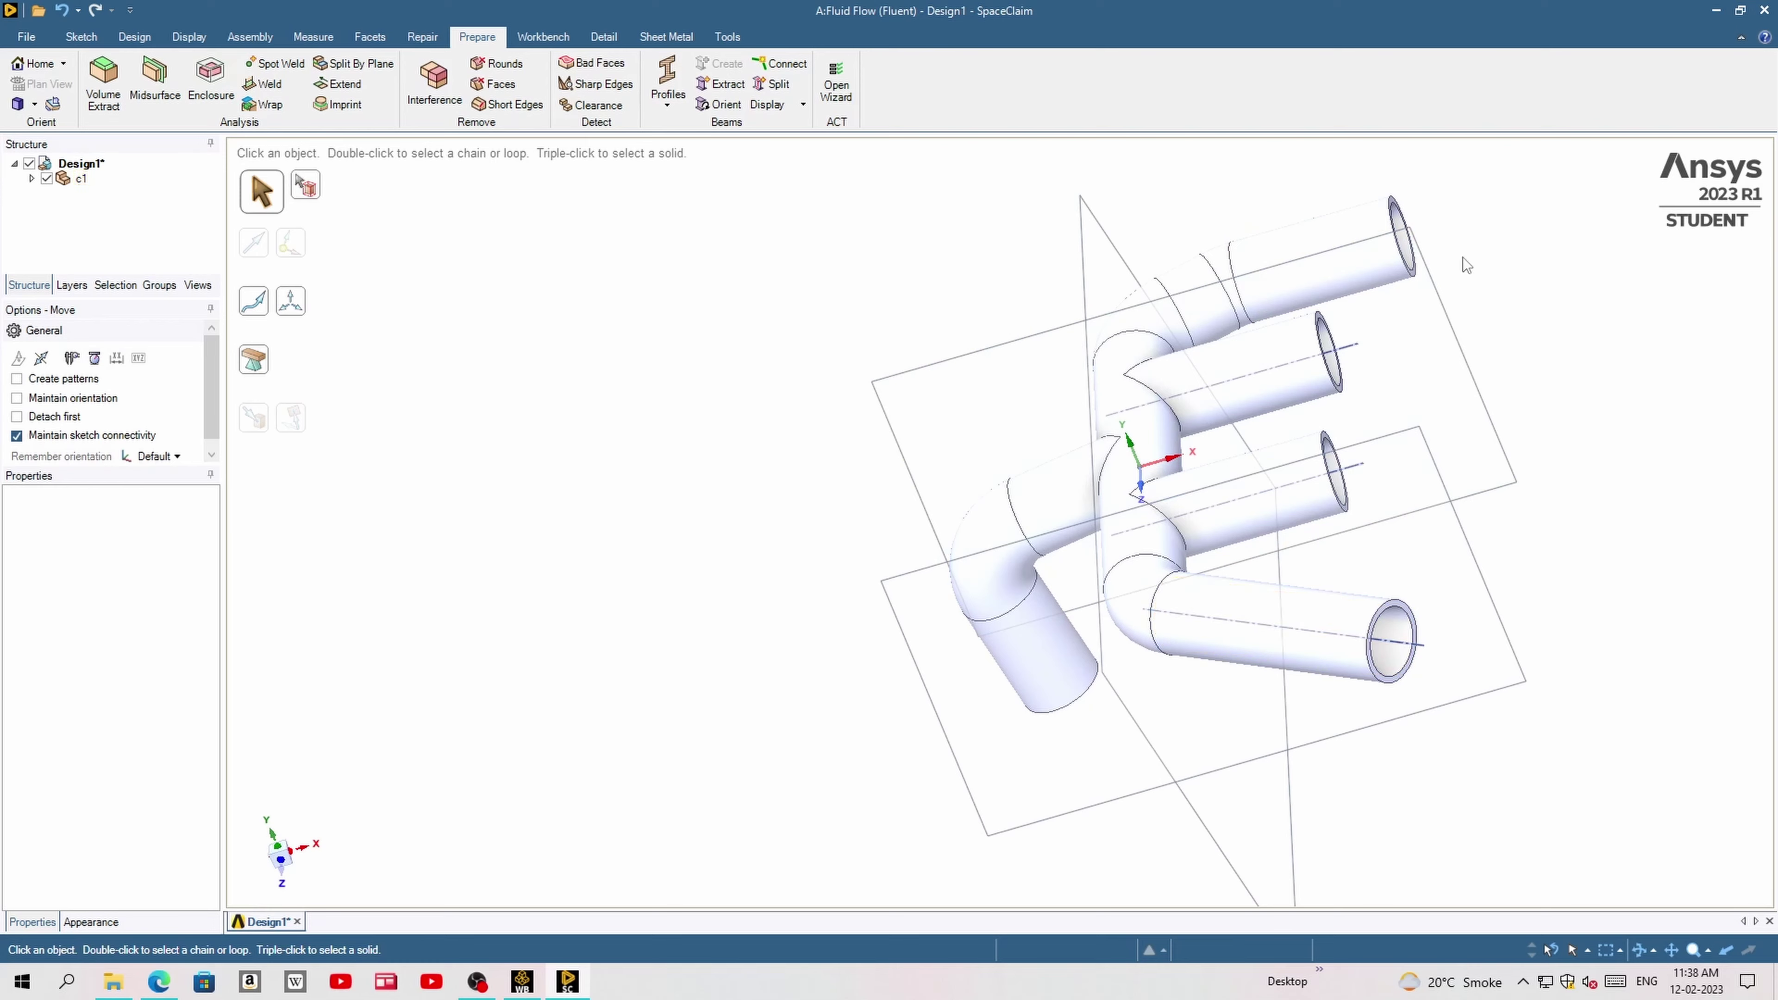
pyautogui.moveTo(1463, 266)
pyautogui.mouseDown(button='middle')
pyautogui.moveTo(1333, 518)
pyautogui.moveTo(1207, 628)
pyautogui.mouseUp(button='middle')
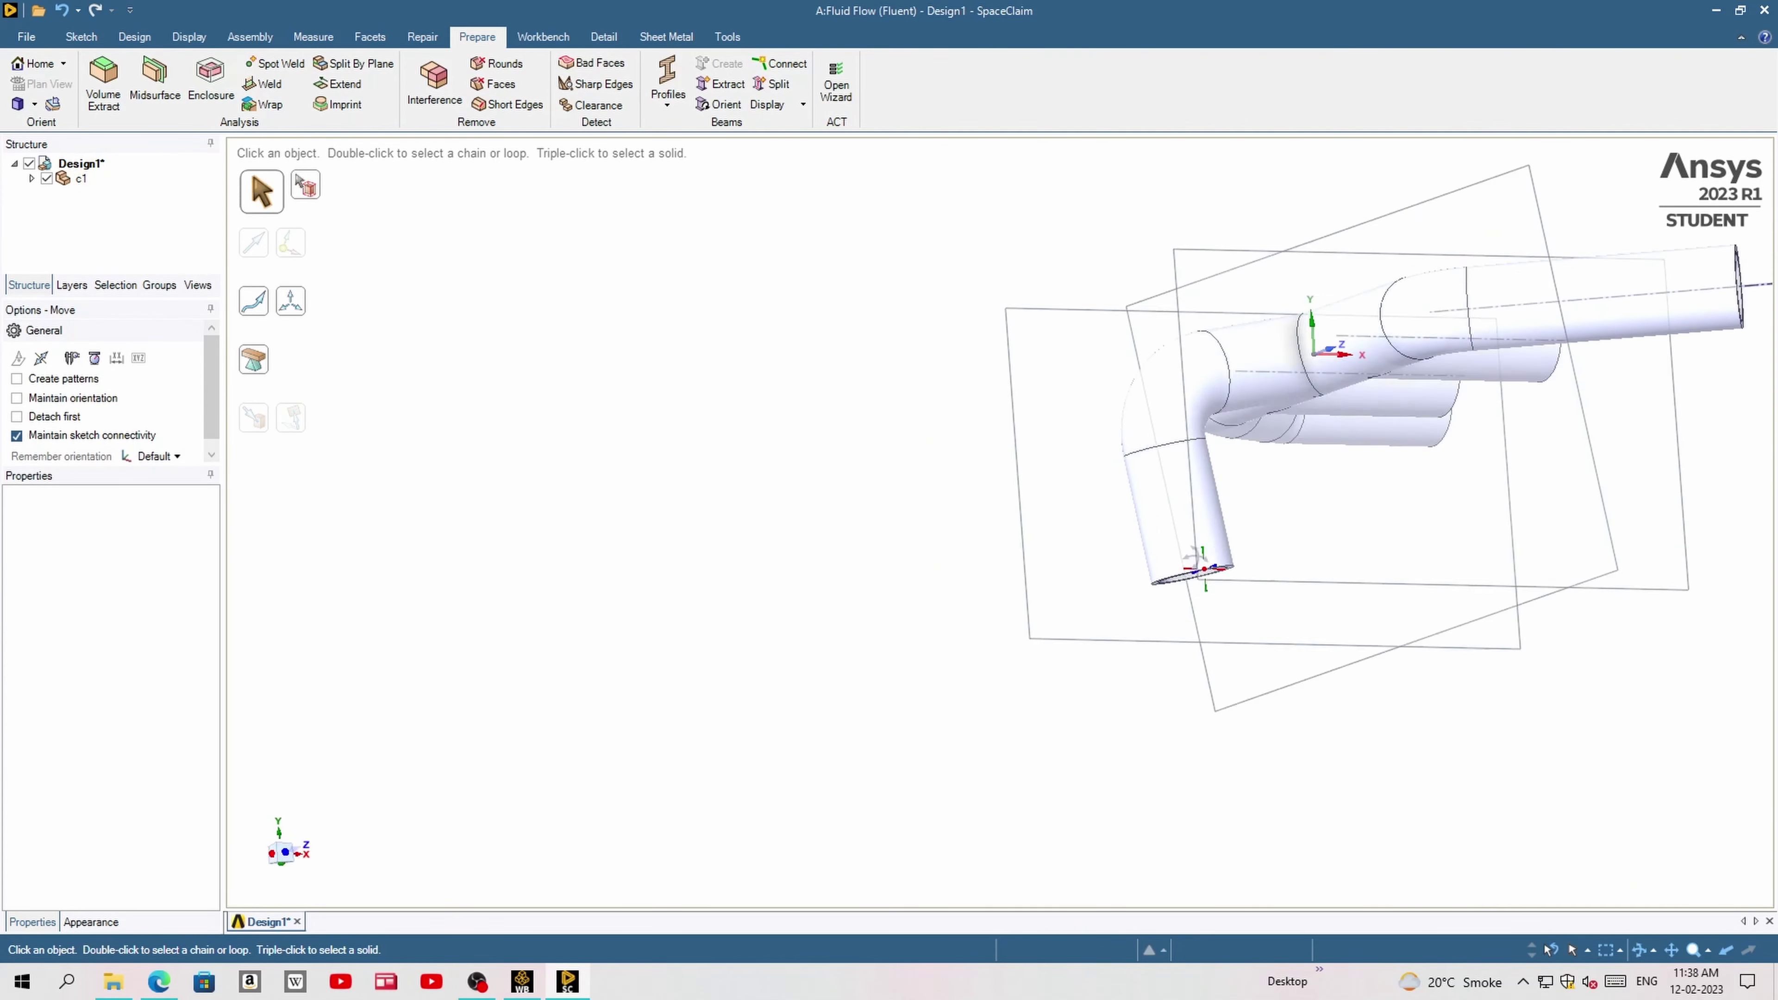
pyautogui.moveTo(1170, 487)
pyautogui.mouseDown(button='middle')
pyautogui.moveTo(1211, 612)
pyautogui.moveTo(1211, 535)
pyautogui.moveTo(853, 692)
pyautogui.moveTo(1051, 409)
pyautogui.moveTo(978, 595)
pyautogui.moveTo(1026, 576)
pyautogui.moveTo(773, 307)
pyautogui.mouseUp(button='middle')
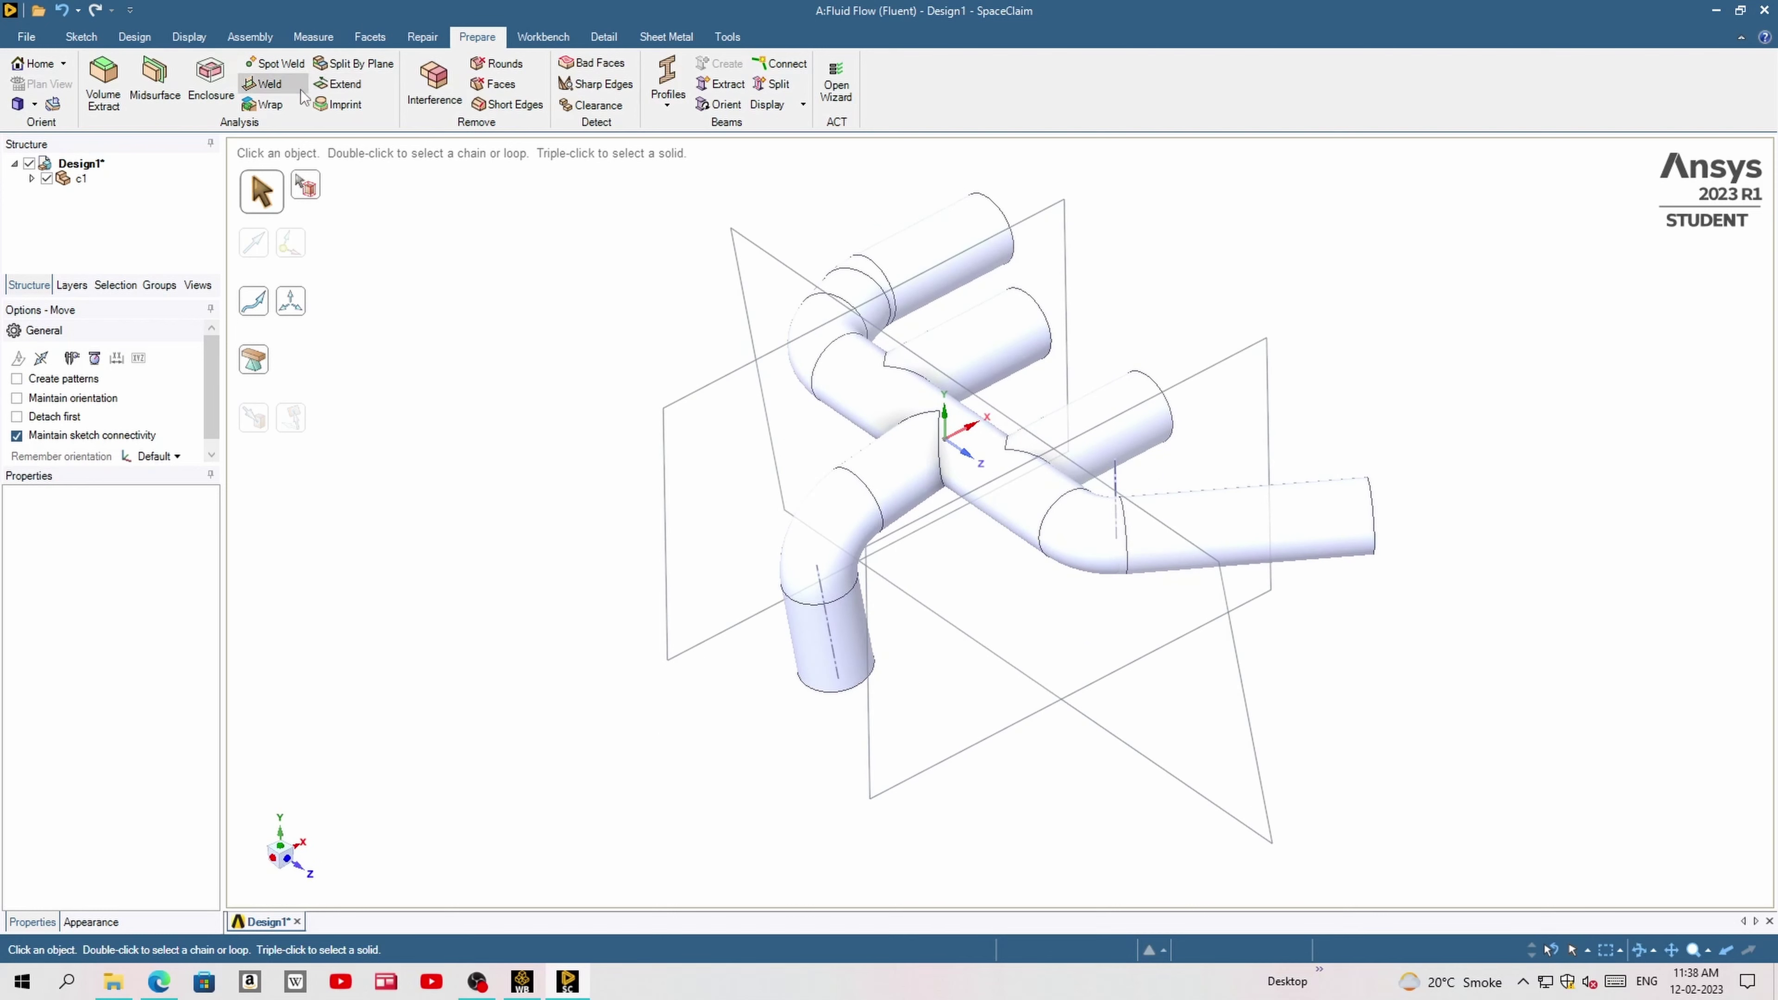
# - Run the Repair checks for split edges, duplicate faces and mergeable faces
pyautogui.click(422, 36)
pyautogui.click(287, 104)
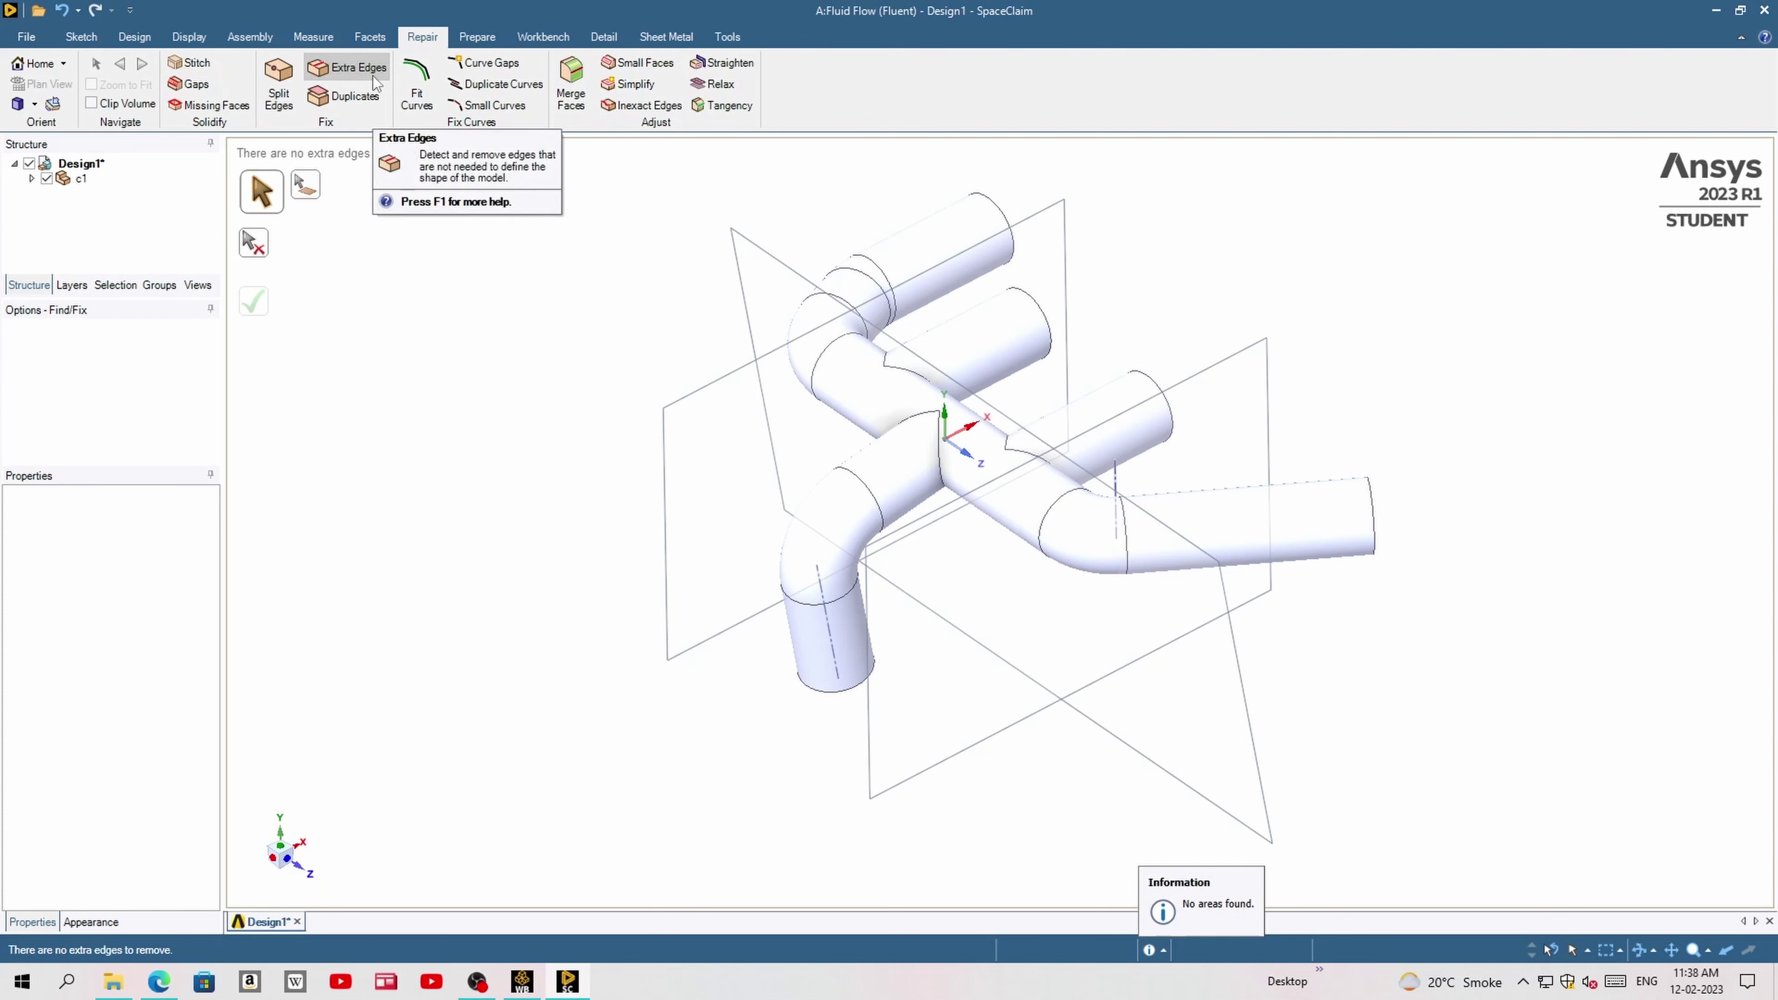
pyautogui.click(345, 95)
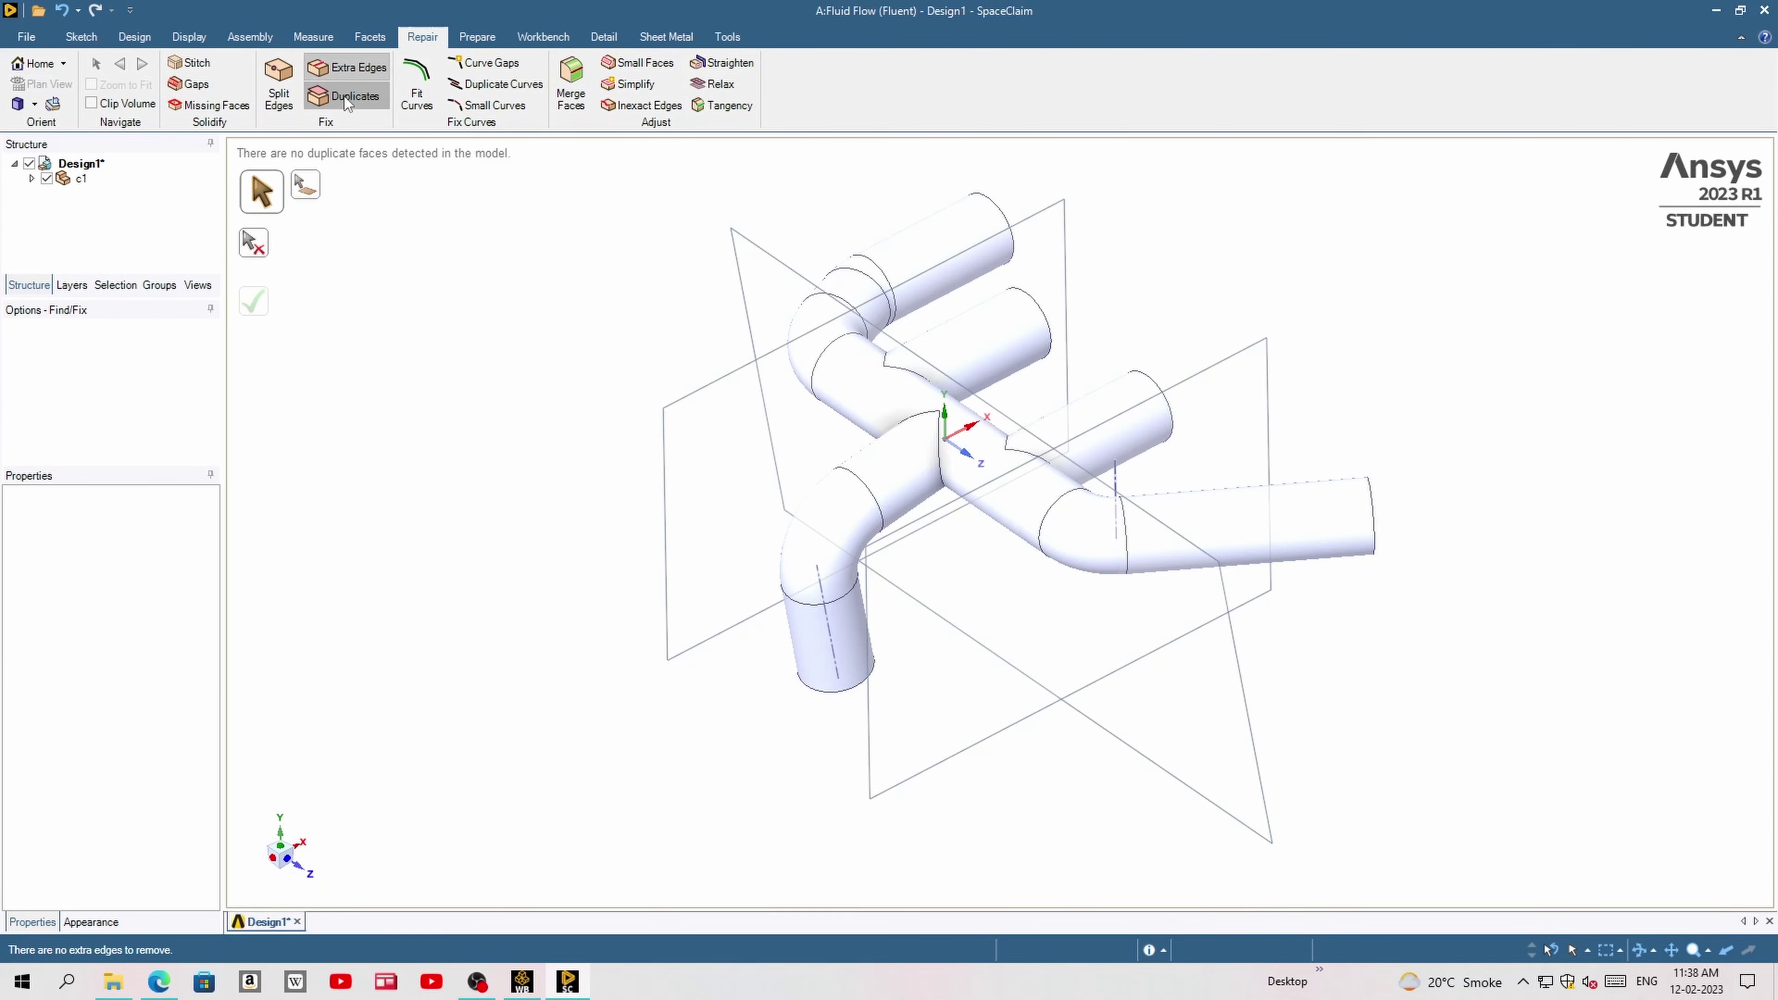
pyautogui.click(571, 84)
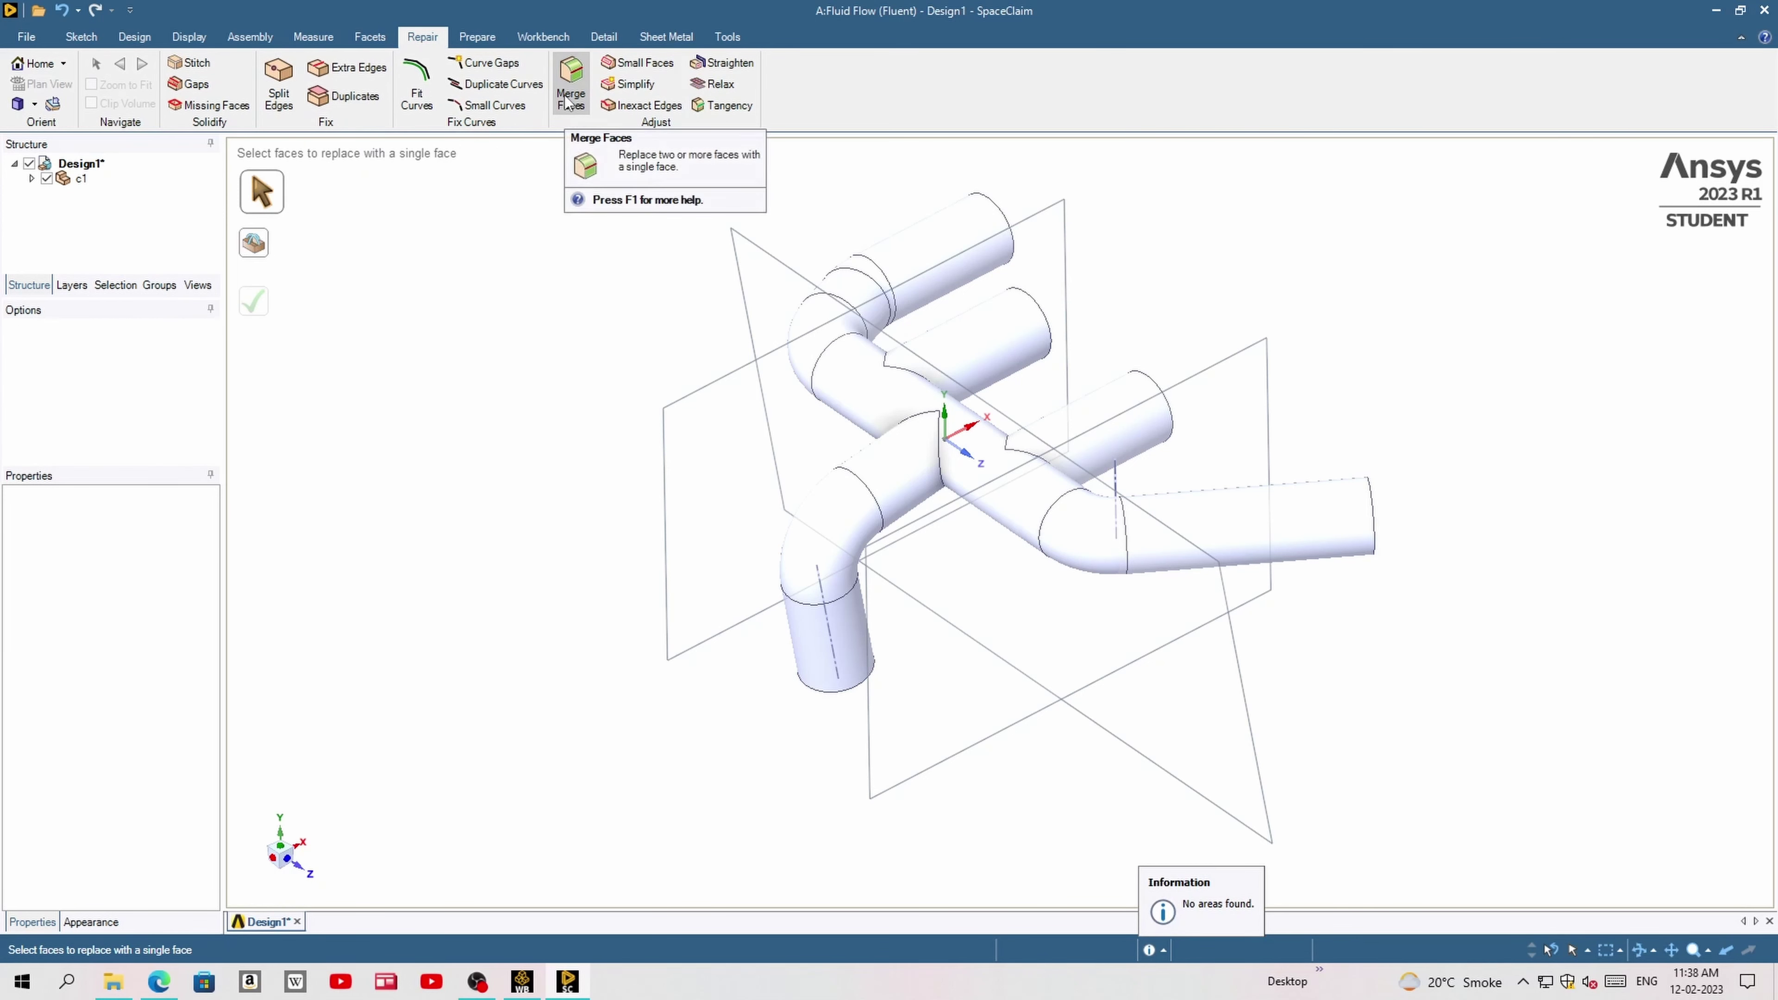
# - Volume Extract a fluid body bounded by the five pipe-opening edge loops
pyautogui.click(477, 36)
pyautogui.click(112, 91)
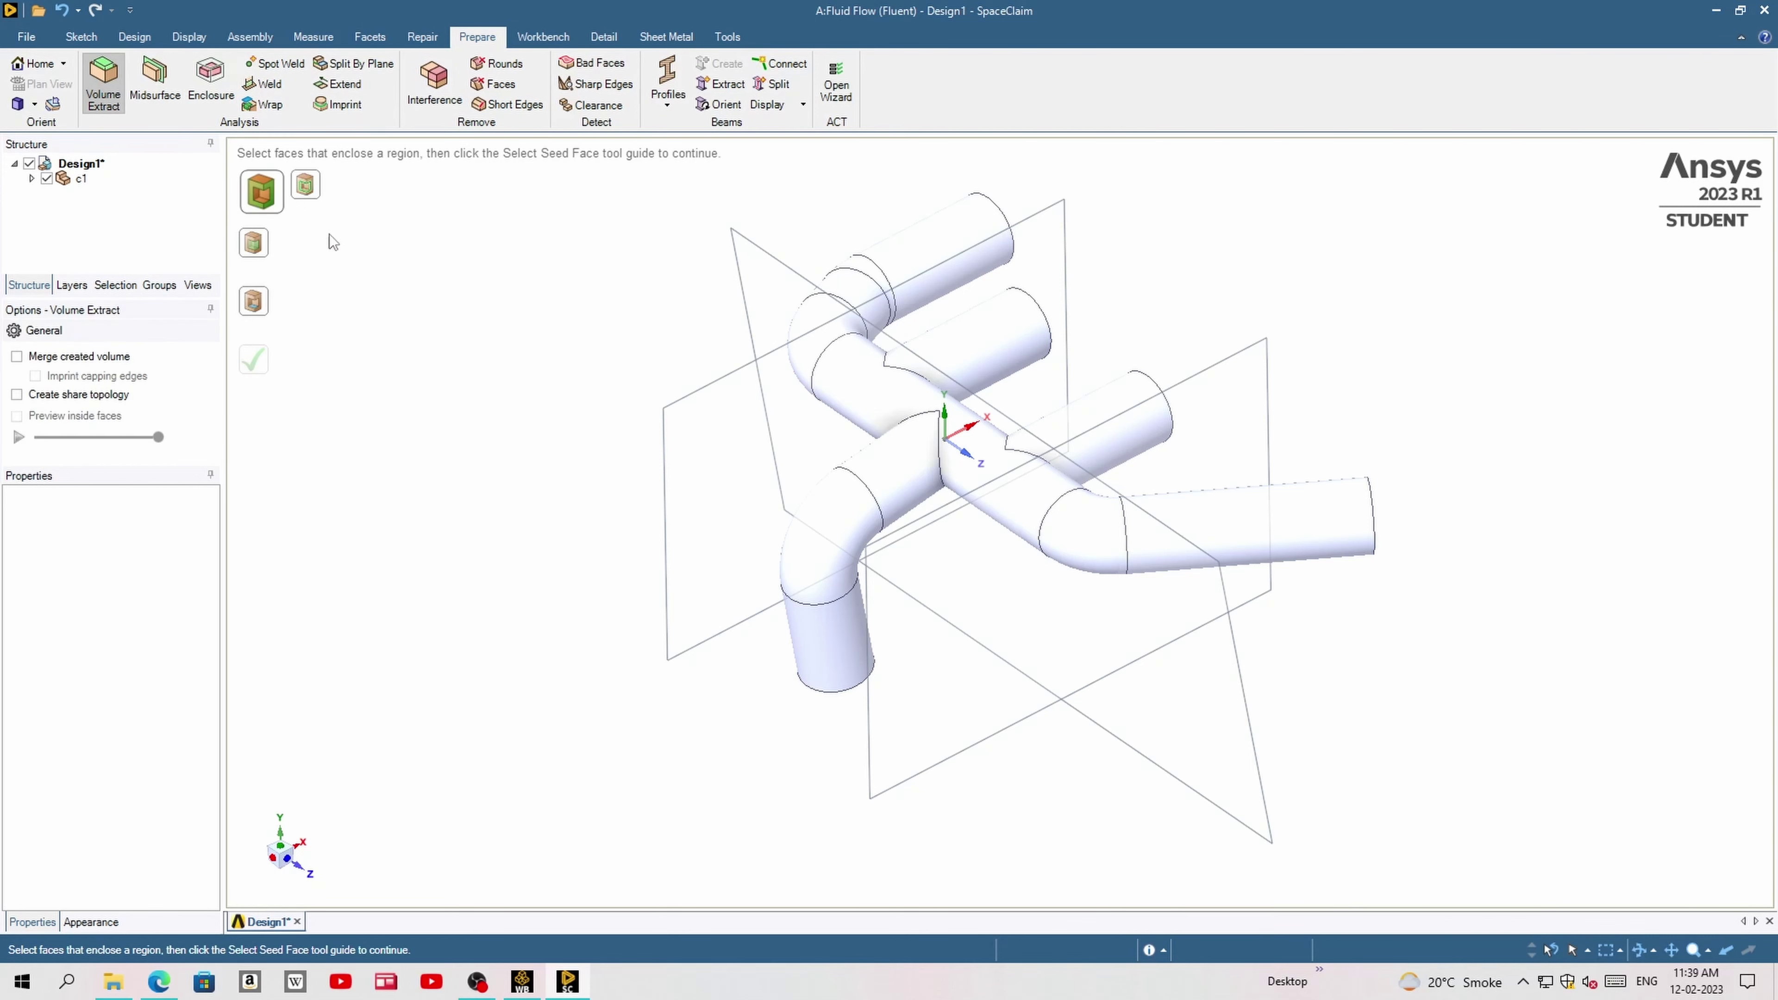
pyautogui.moveTo(869, 708); pyautogui.dragTo(843, 440, button='middle')
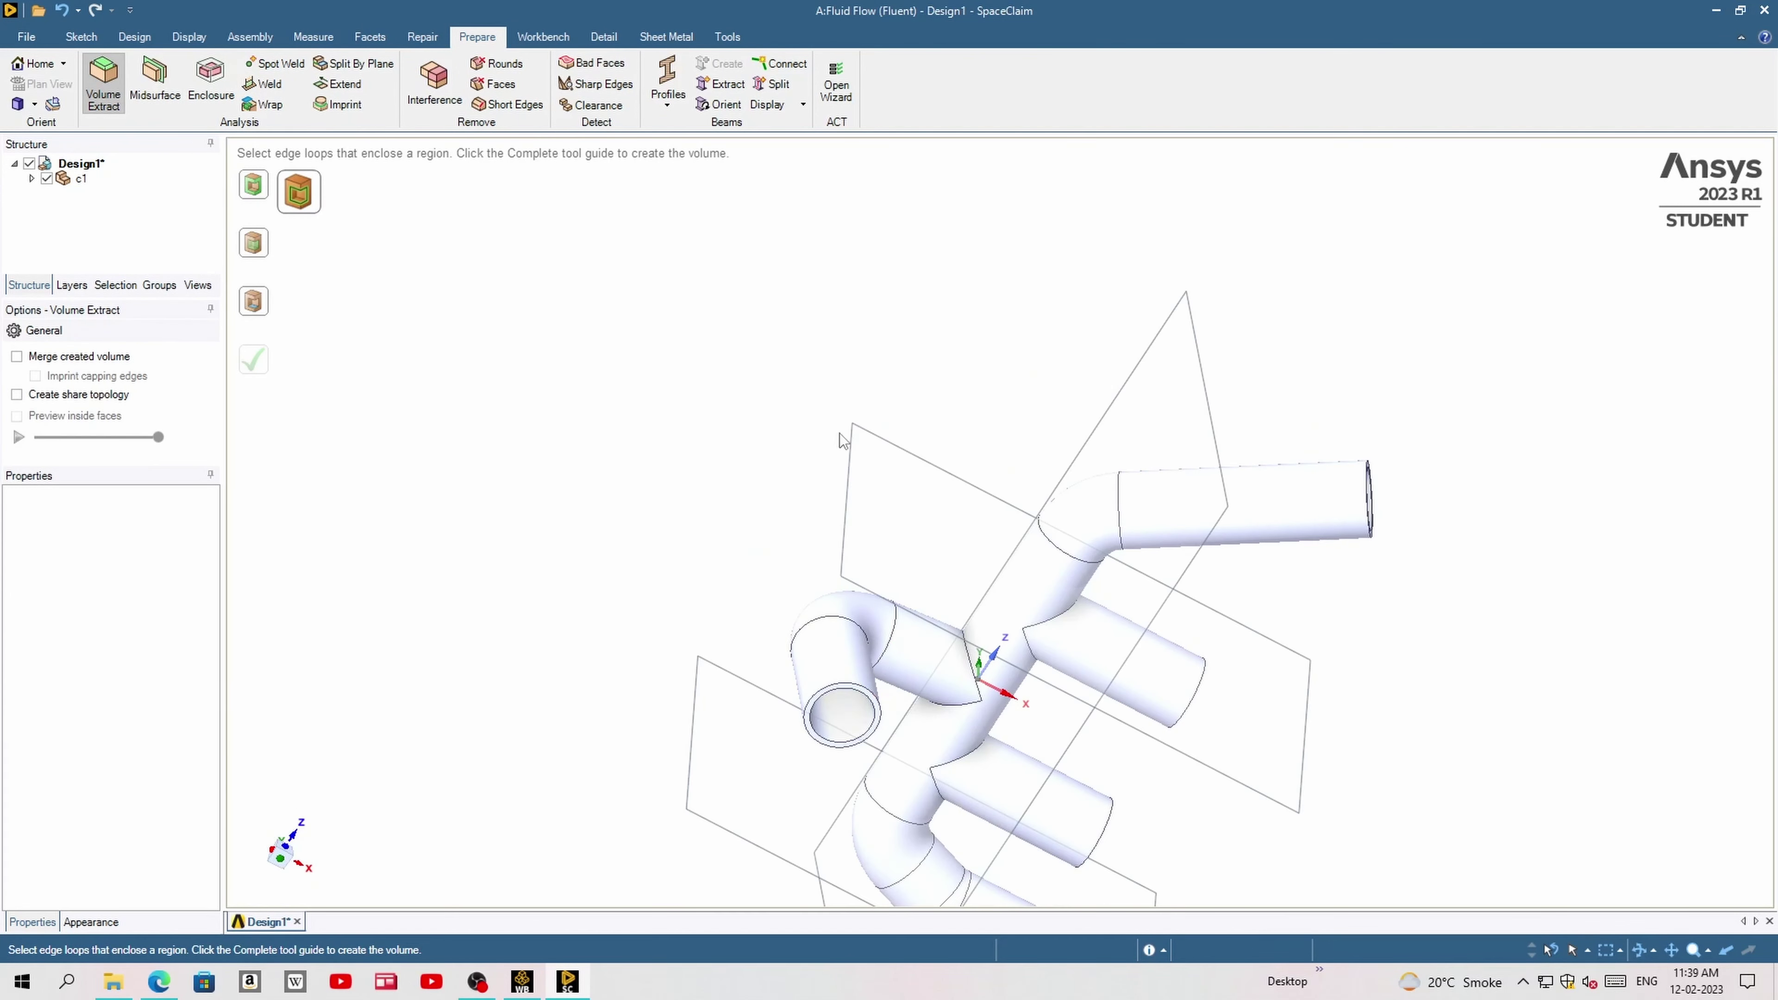
pyautogui.click(877, 722)
pyautogui.moveTo(877, 722); pyautogui.dragTo(654, 618, button='middle')
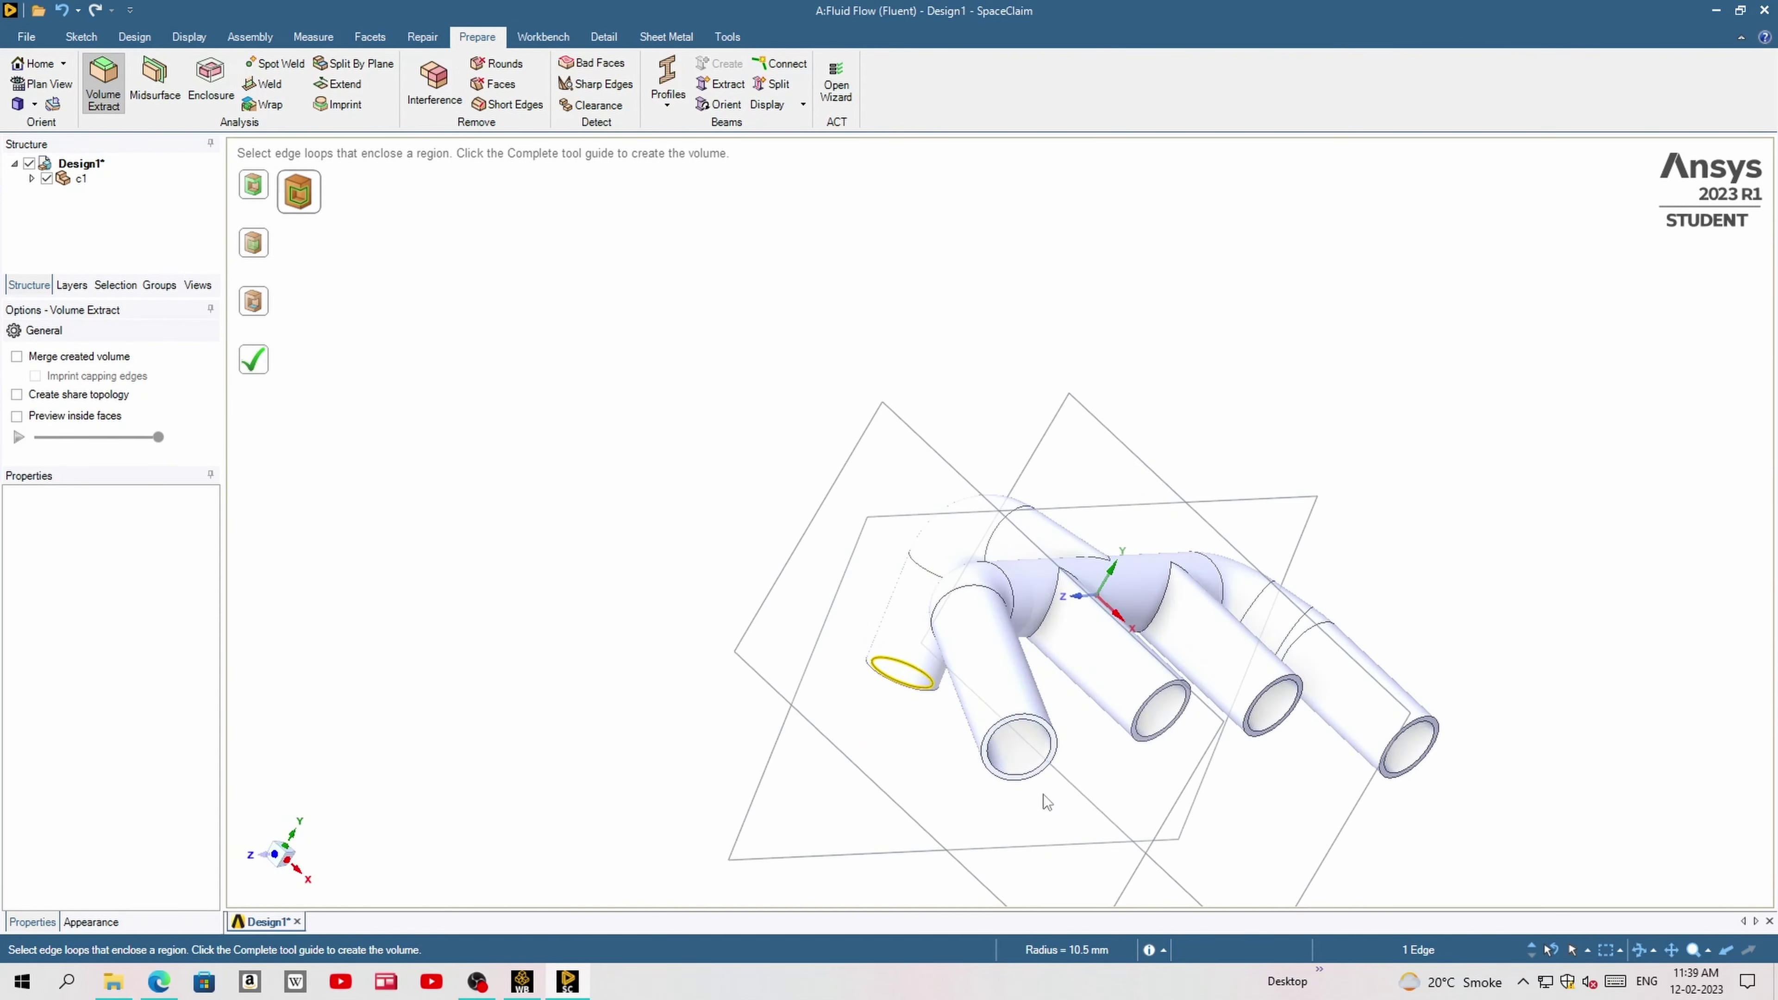
pyautogui.keyDown('ctrl'); pyautogui.click(1035, 772); pyautogui.keyUp('ctrl')
pyautogui.keyDown('ctrl'); pyautogui.click(1168, 733); pyautogui.keyUp('ctrl')
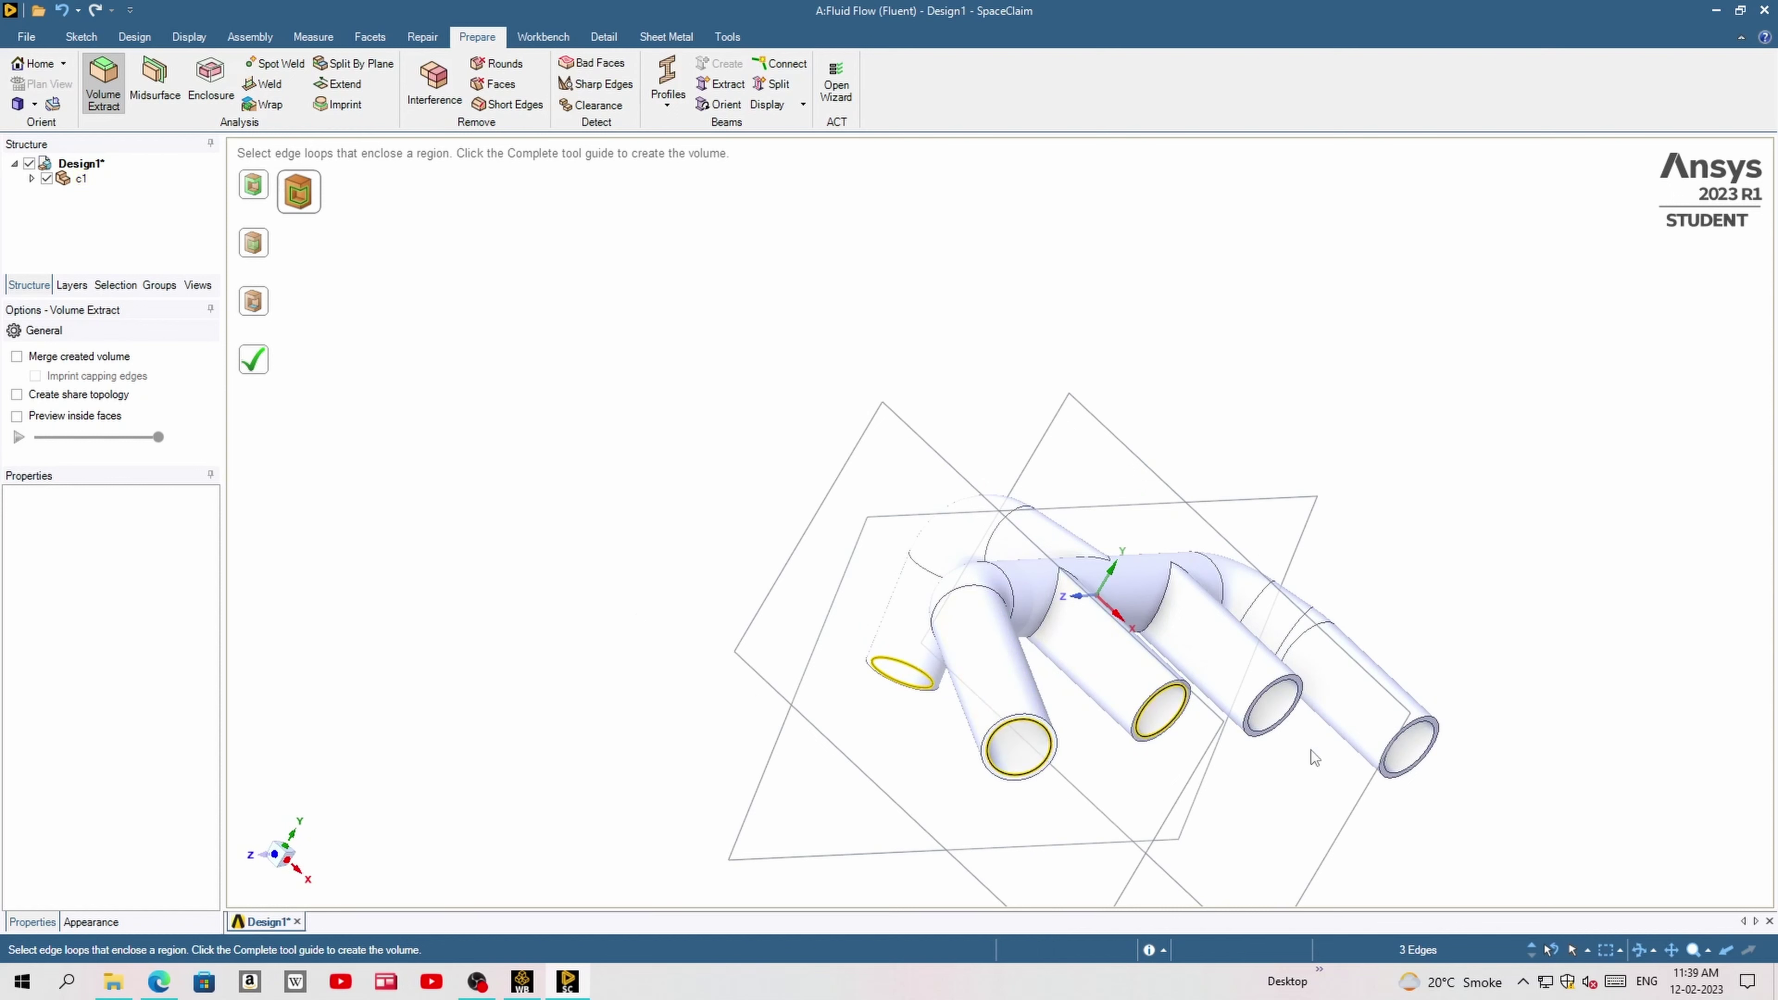
pyautogui.keyDown('ctrl'); pyautogui.click(1292, 722); pyautogui.keyUp('ctrl')
pyautogui.keyDown('ctrl'); pyautogui.click(1419, 765); pyautogui.keyUp('ctrl')
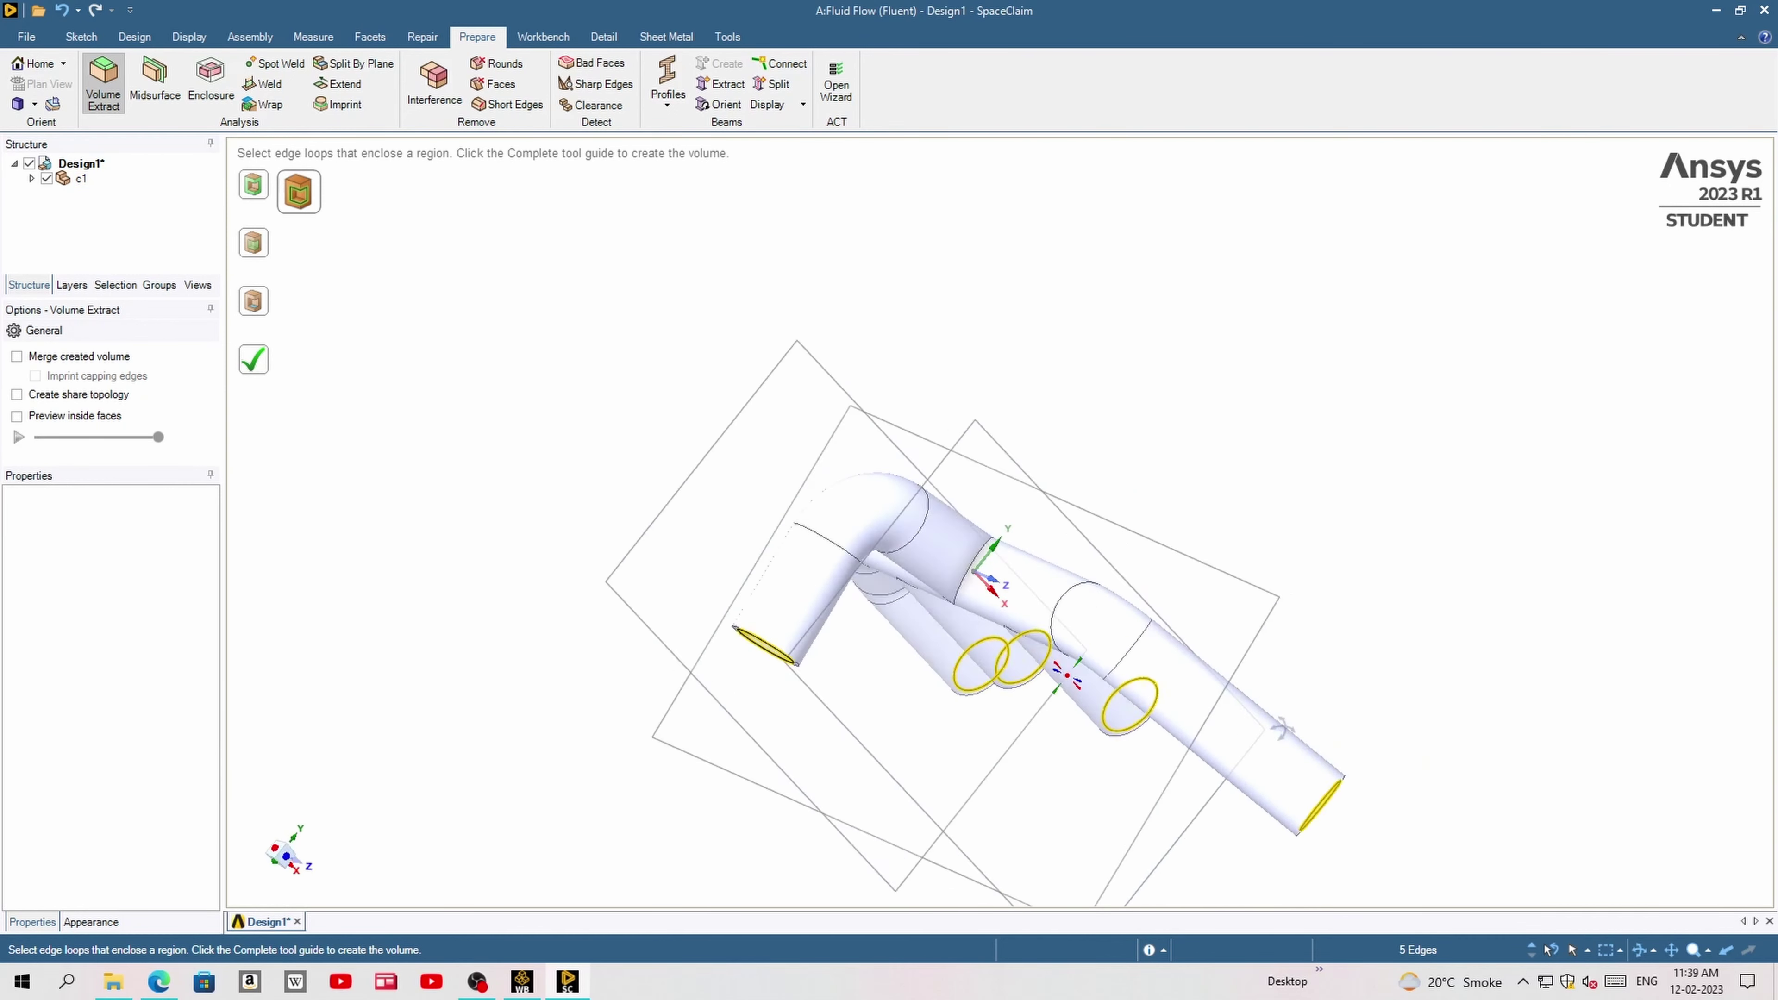
pyautogui.moveTo(1065, 676); pyautogui.dragTo(770, 558, button='middle')
pyautogui.click(258, 363)
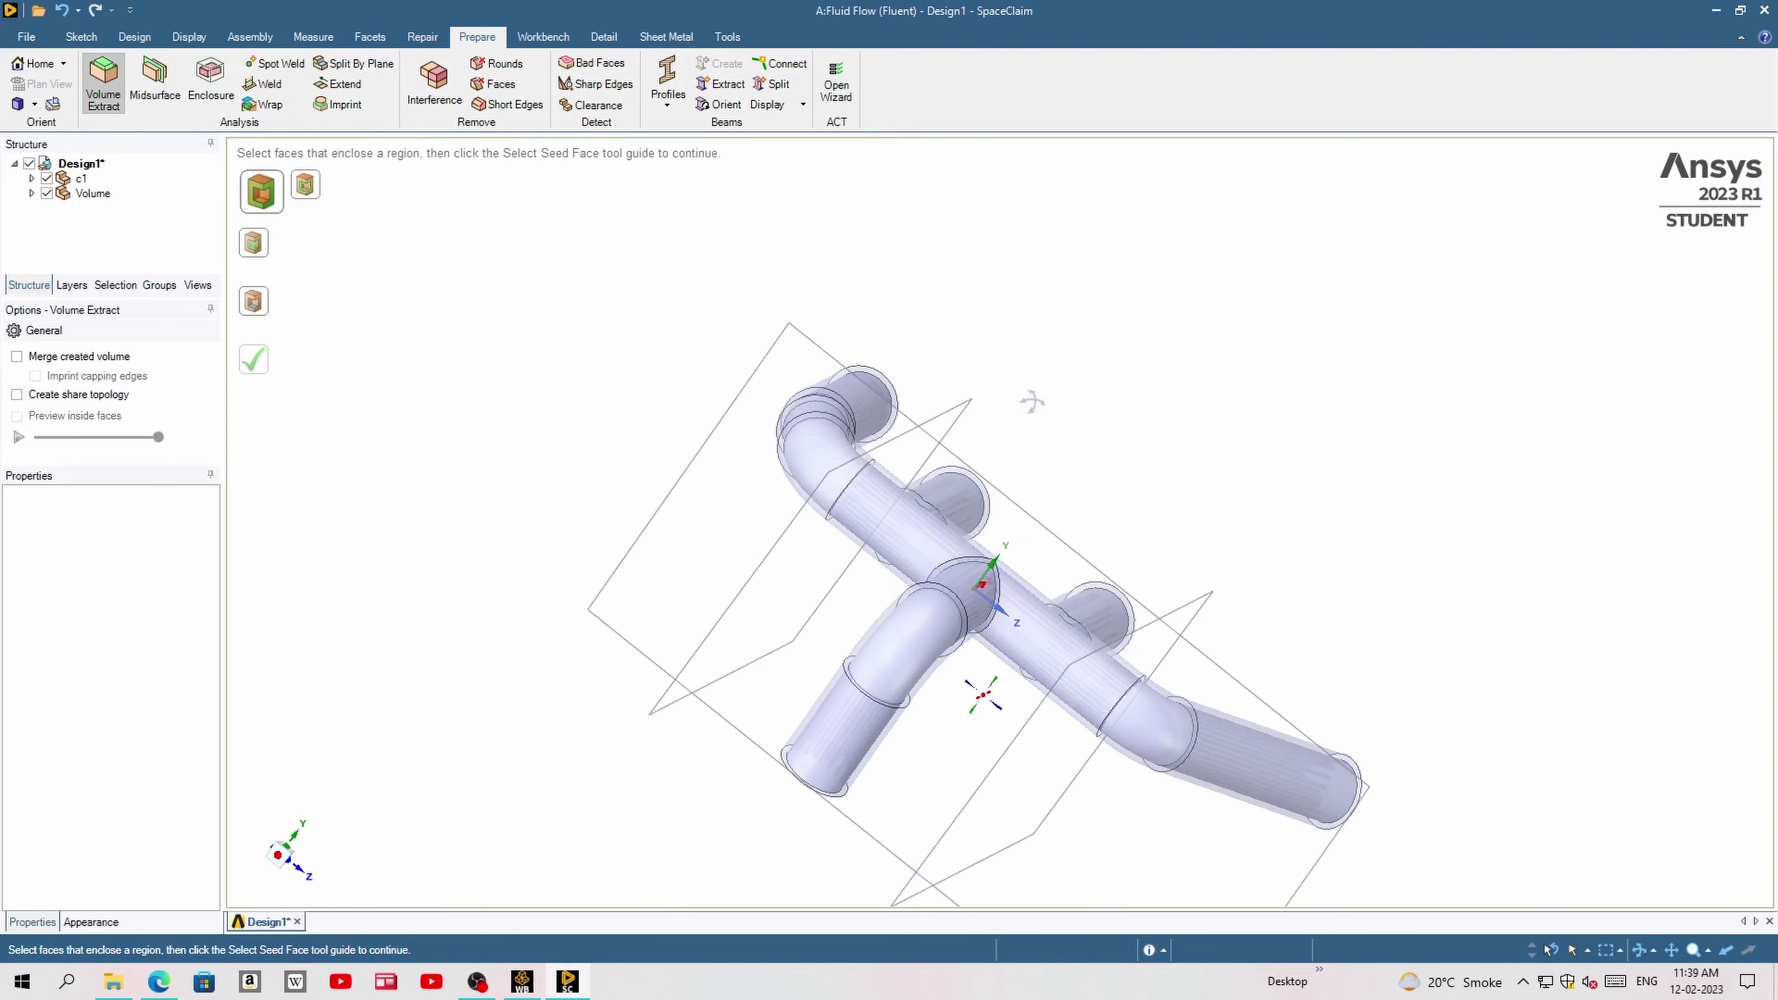
pyautogui.moveTo(1032, 398); pyautogui.dragTo(794, 405, button='middle')
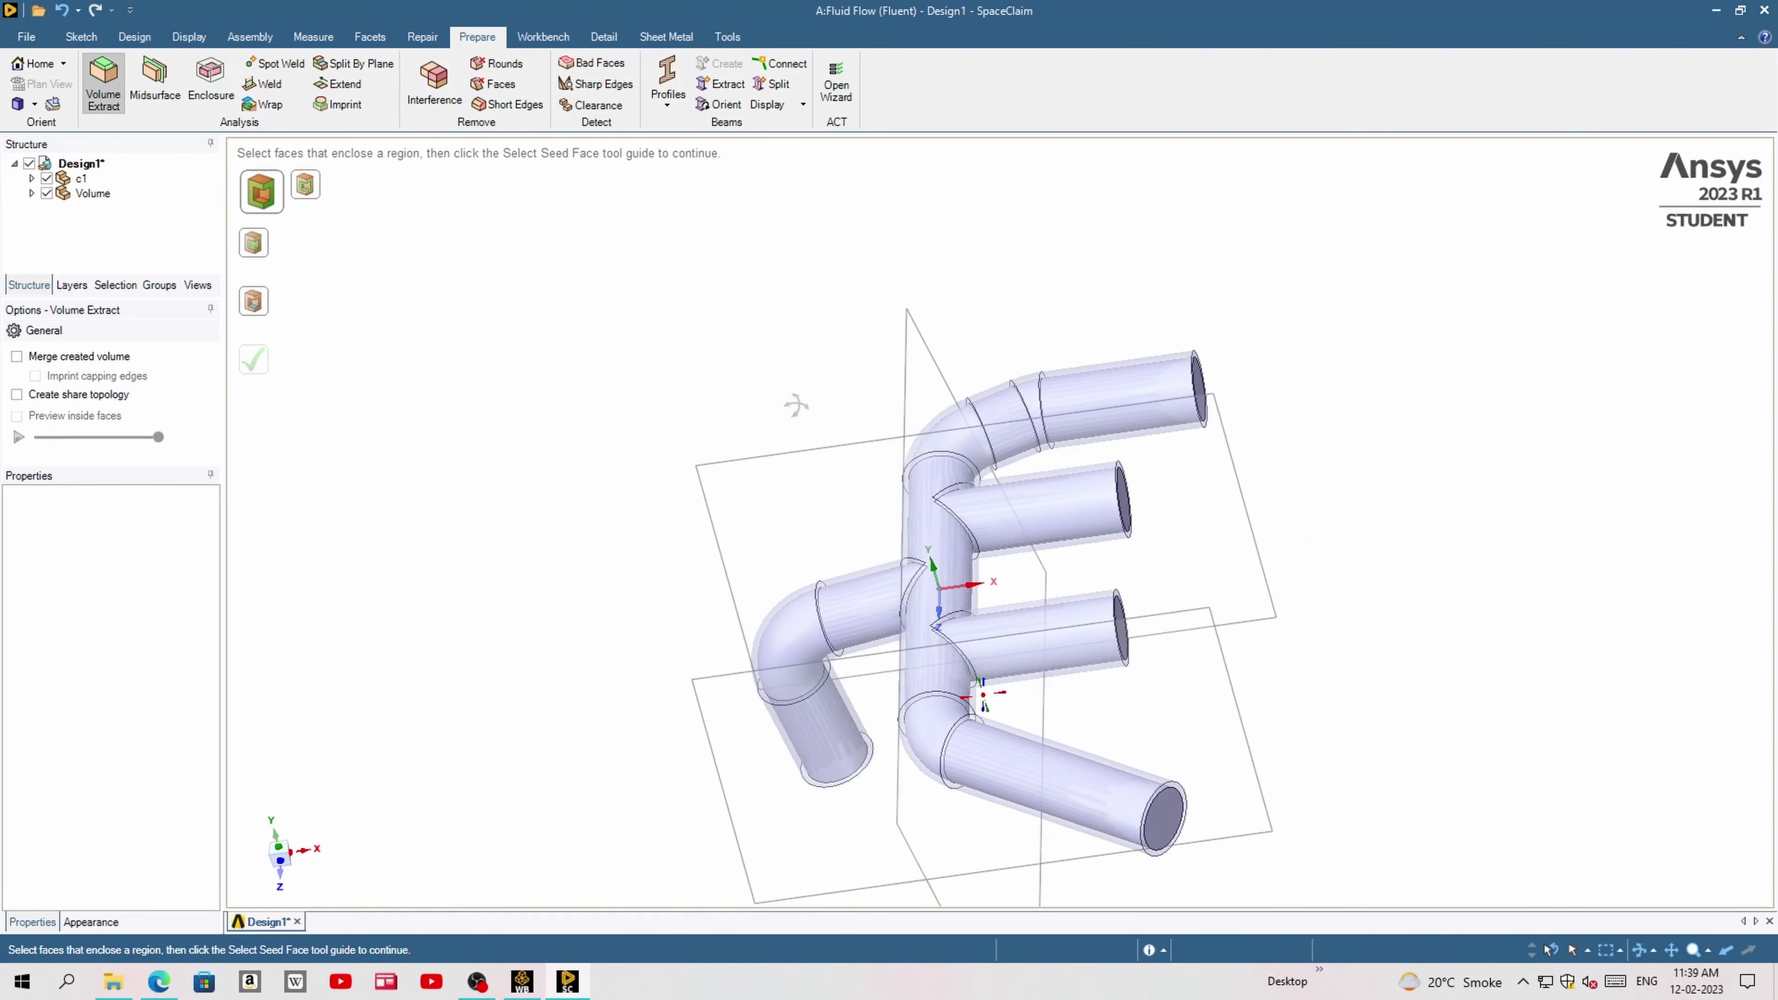
# - Rename the Volume body to 'fluid volume' and the c1 body to 'solid body'
pyautogui.click(91, 194)
pyautogui.rightClick(92, 198)
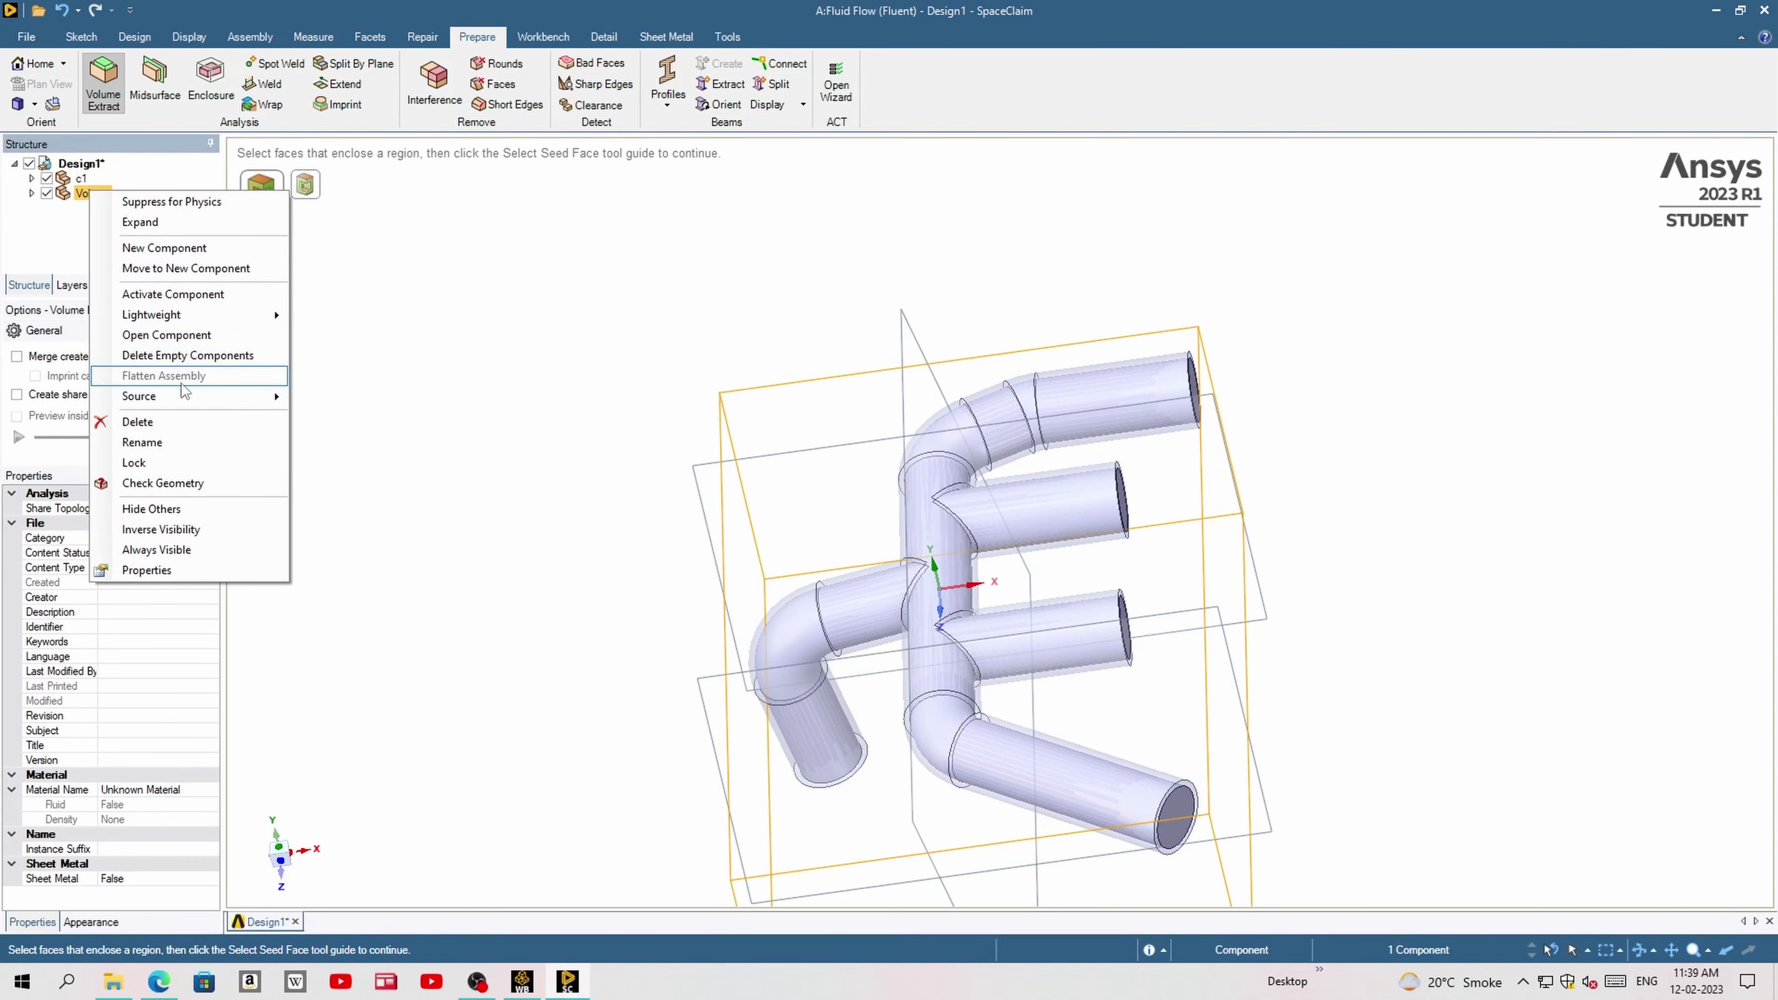
pyautogui.click(161, 443)
pyautogui.write('fluid volume')
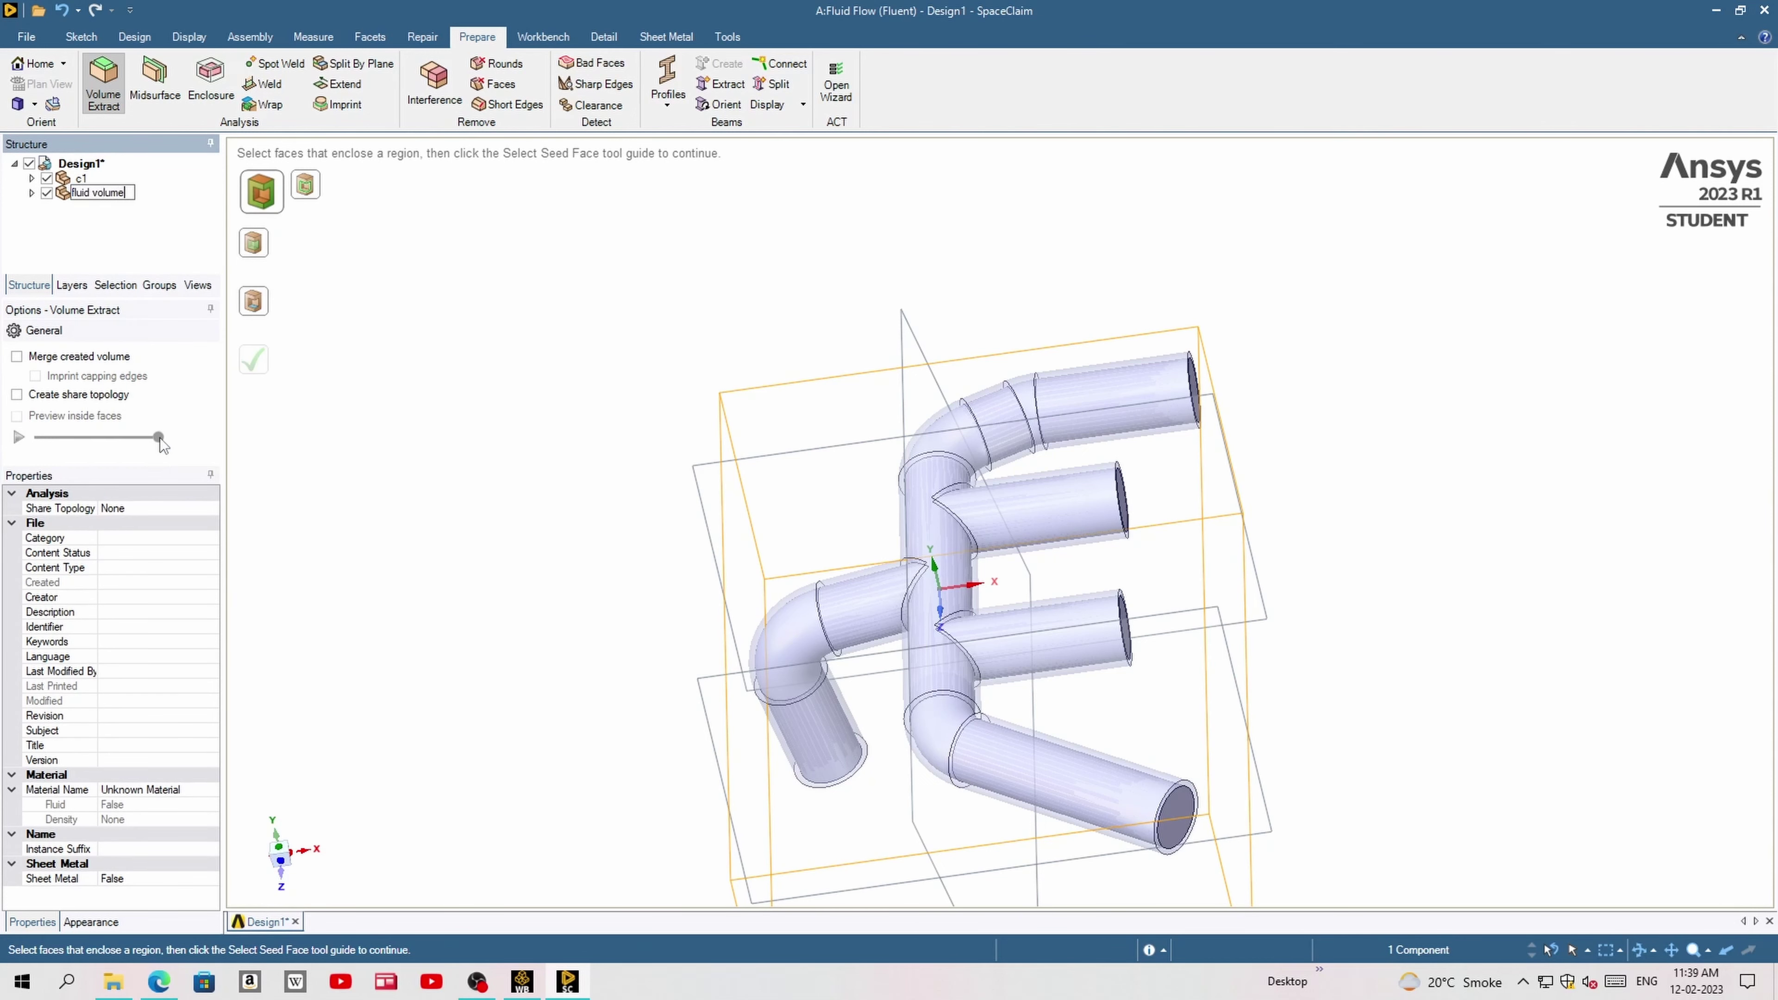
pyautogui.press('Return')
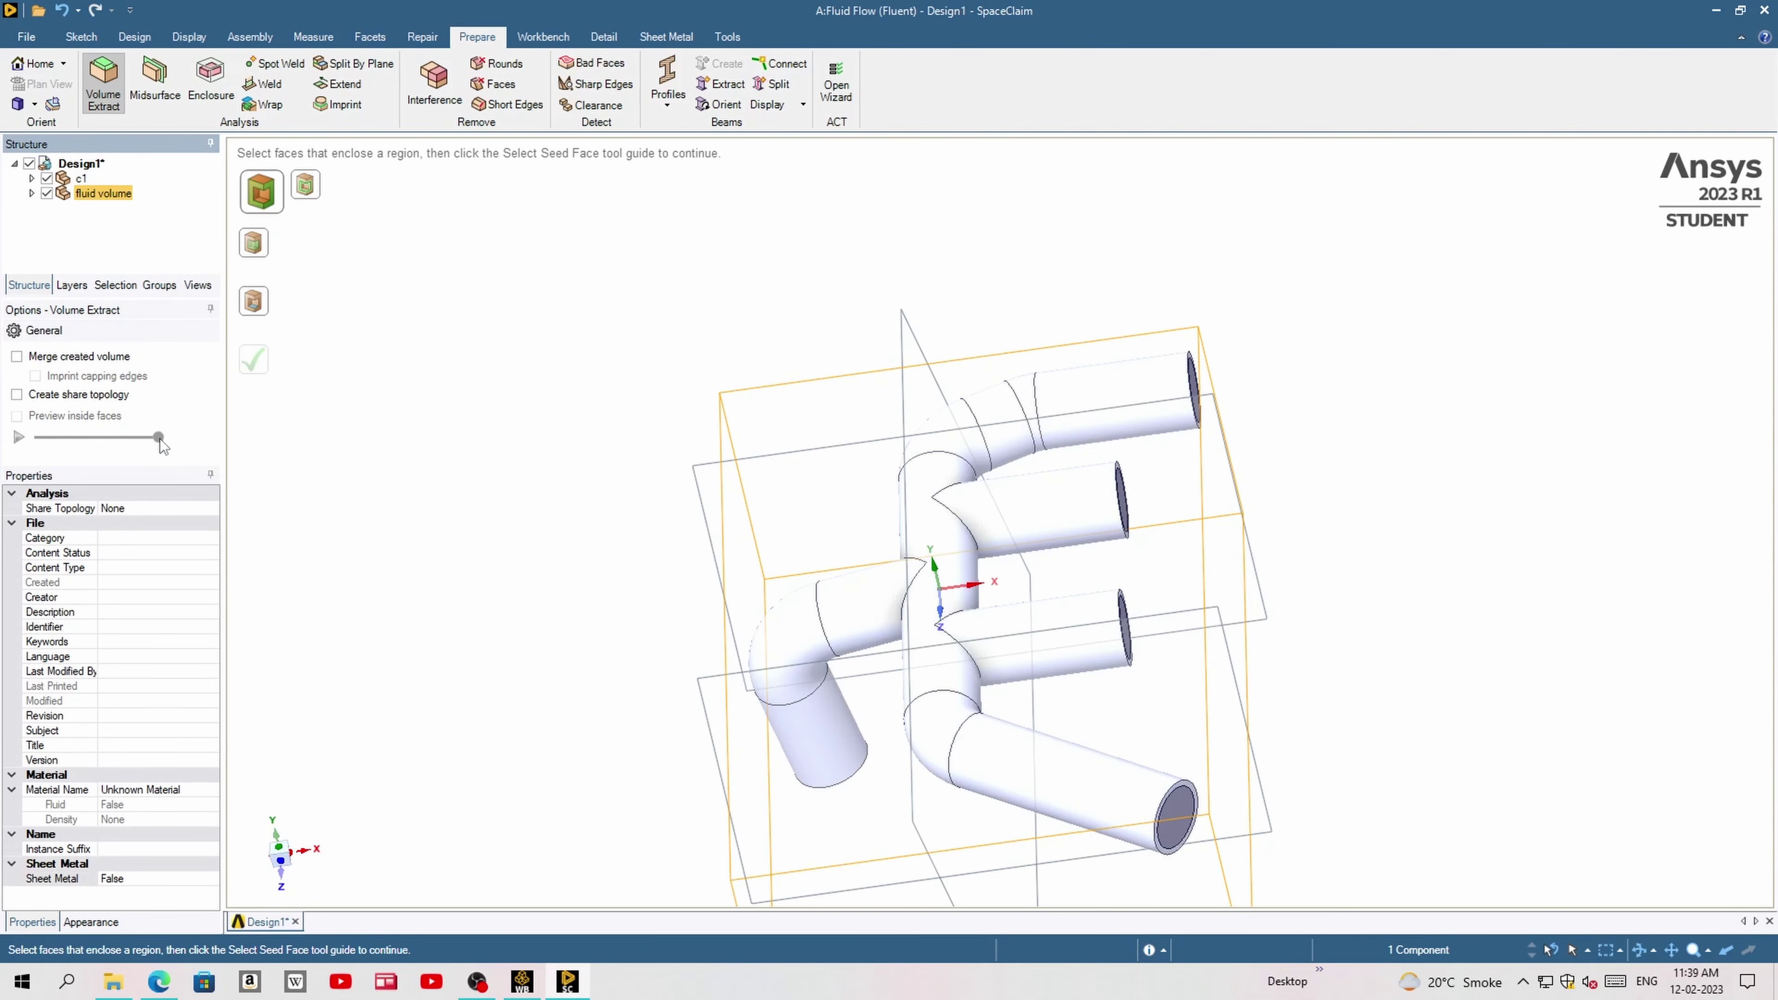
pyautogui.rightClick(78, 182)
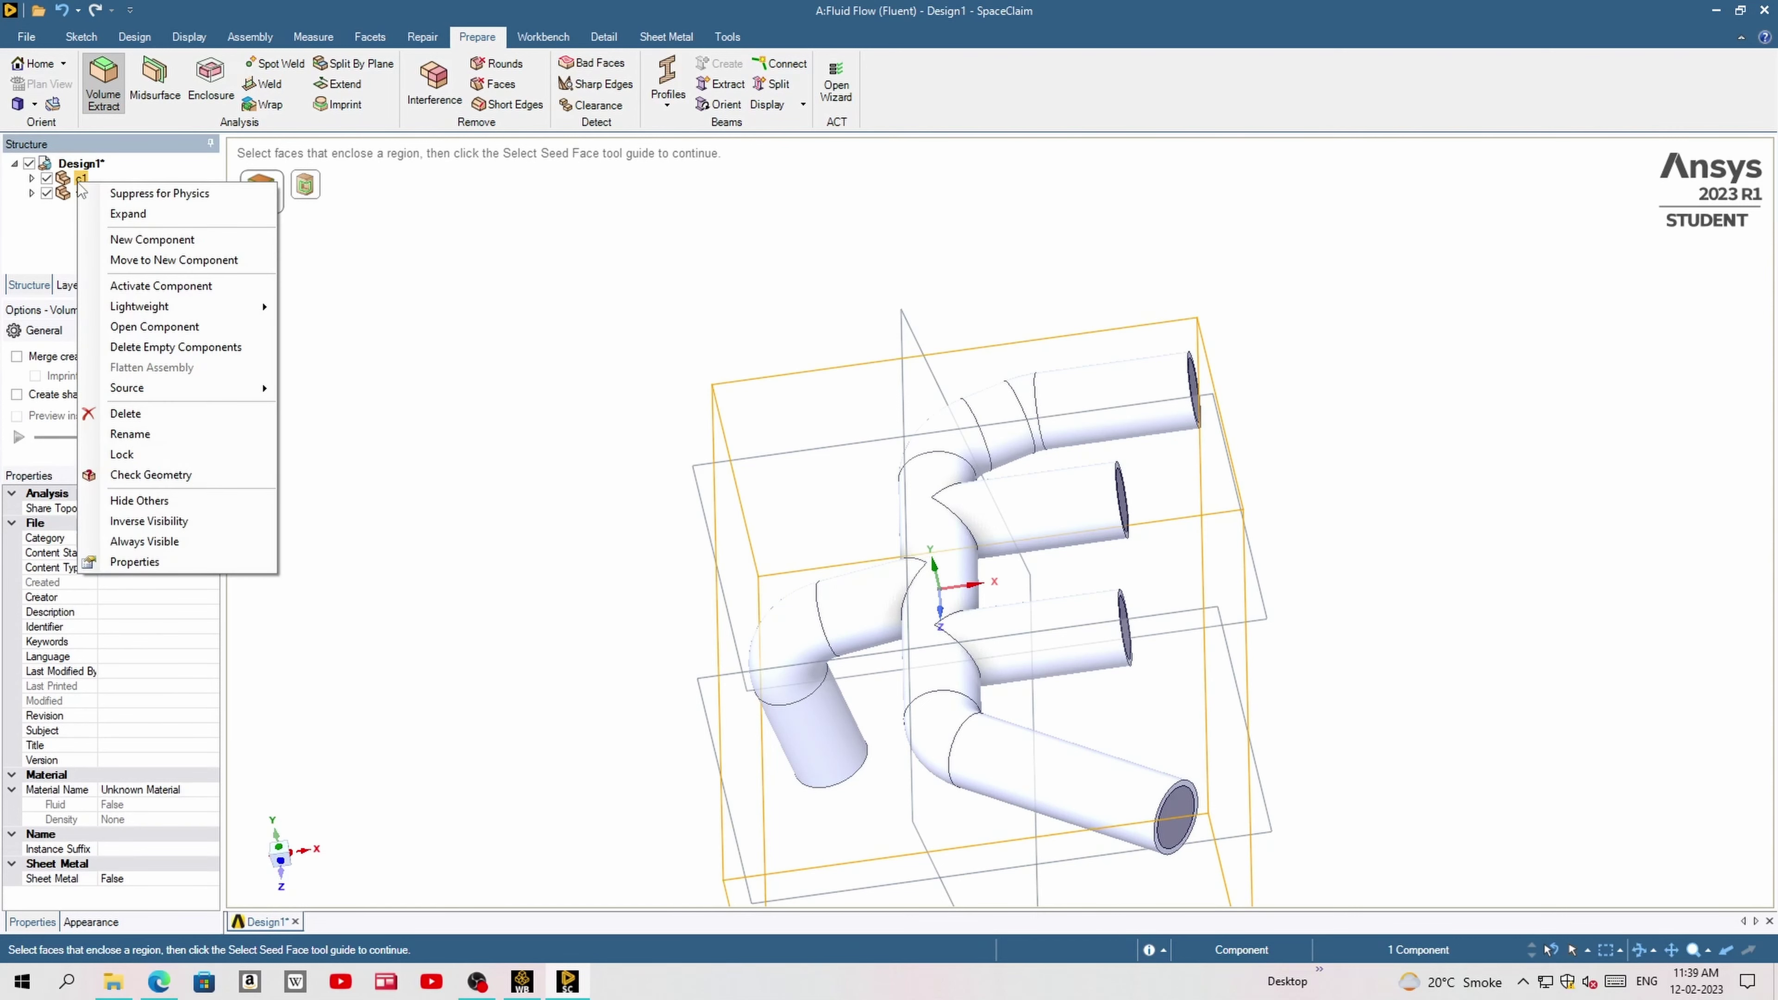
pyautogui.press('Escape')
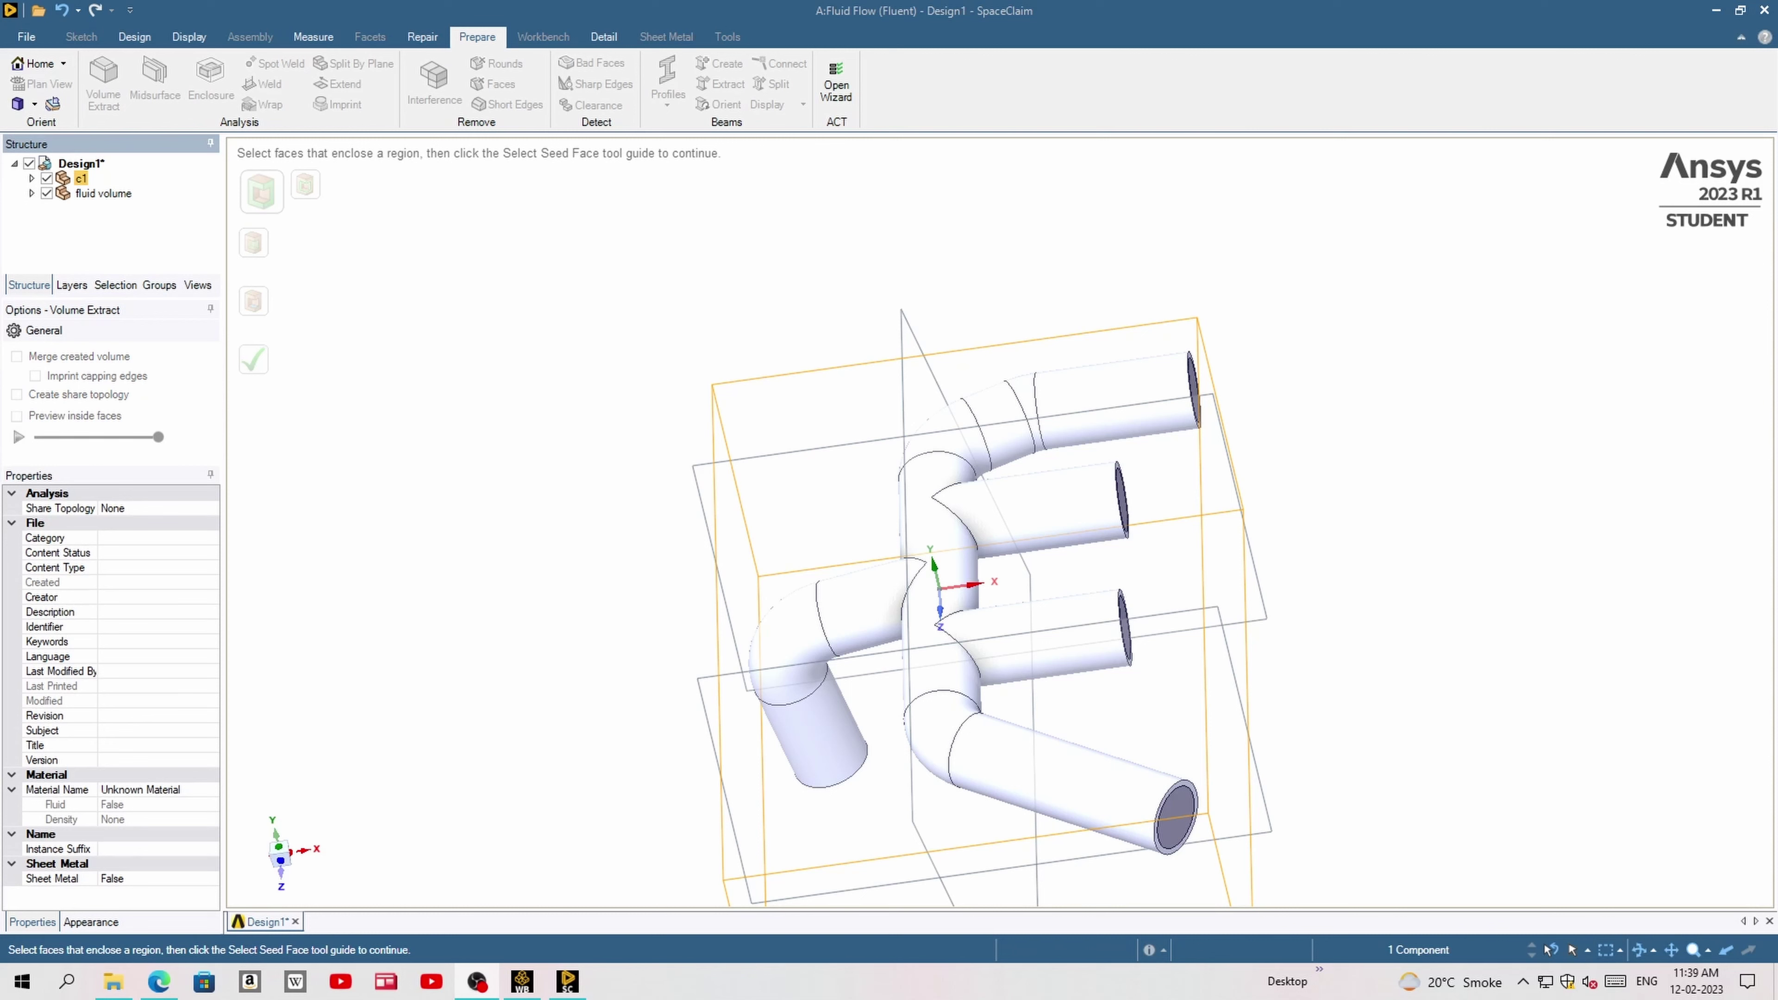
pyautogui.rightClick(82, 180)
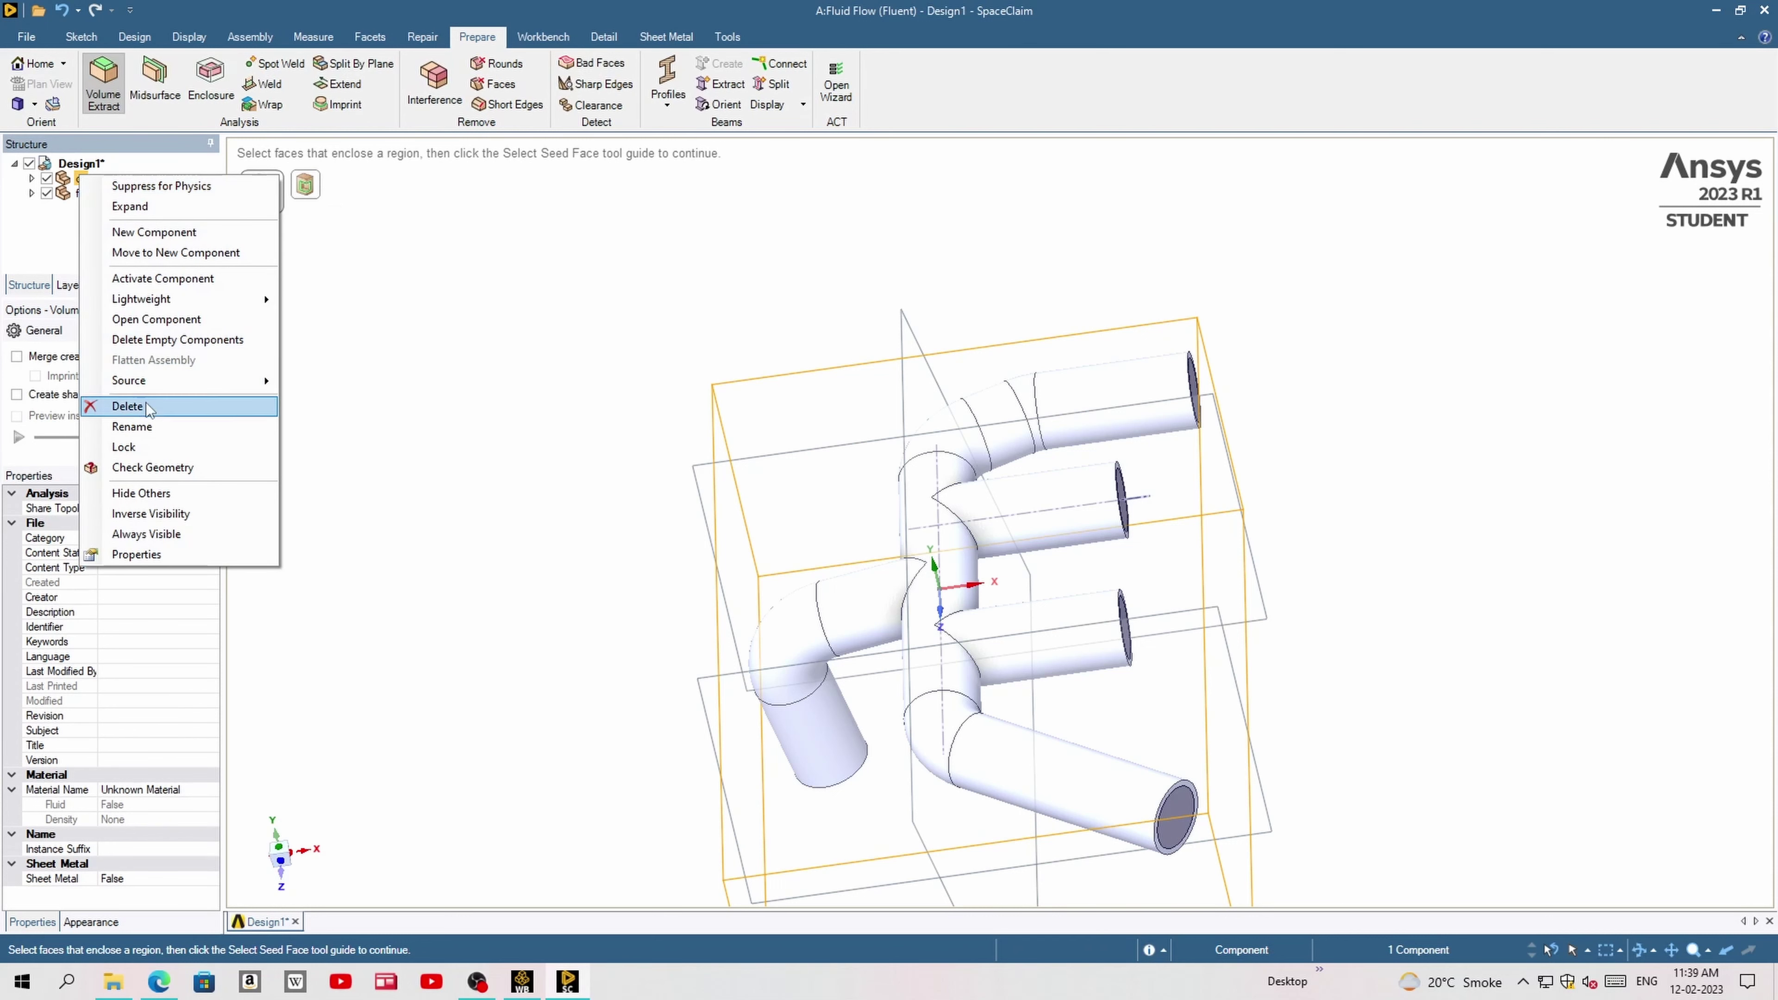
pyautogui.click(143, 426)
pyautogui.write('solid body')
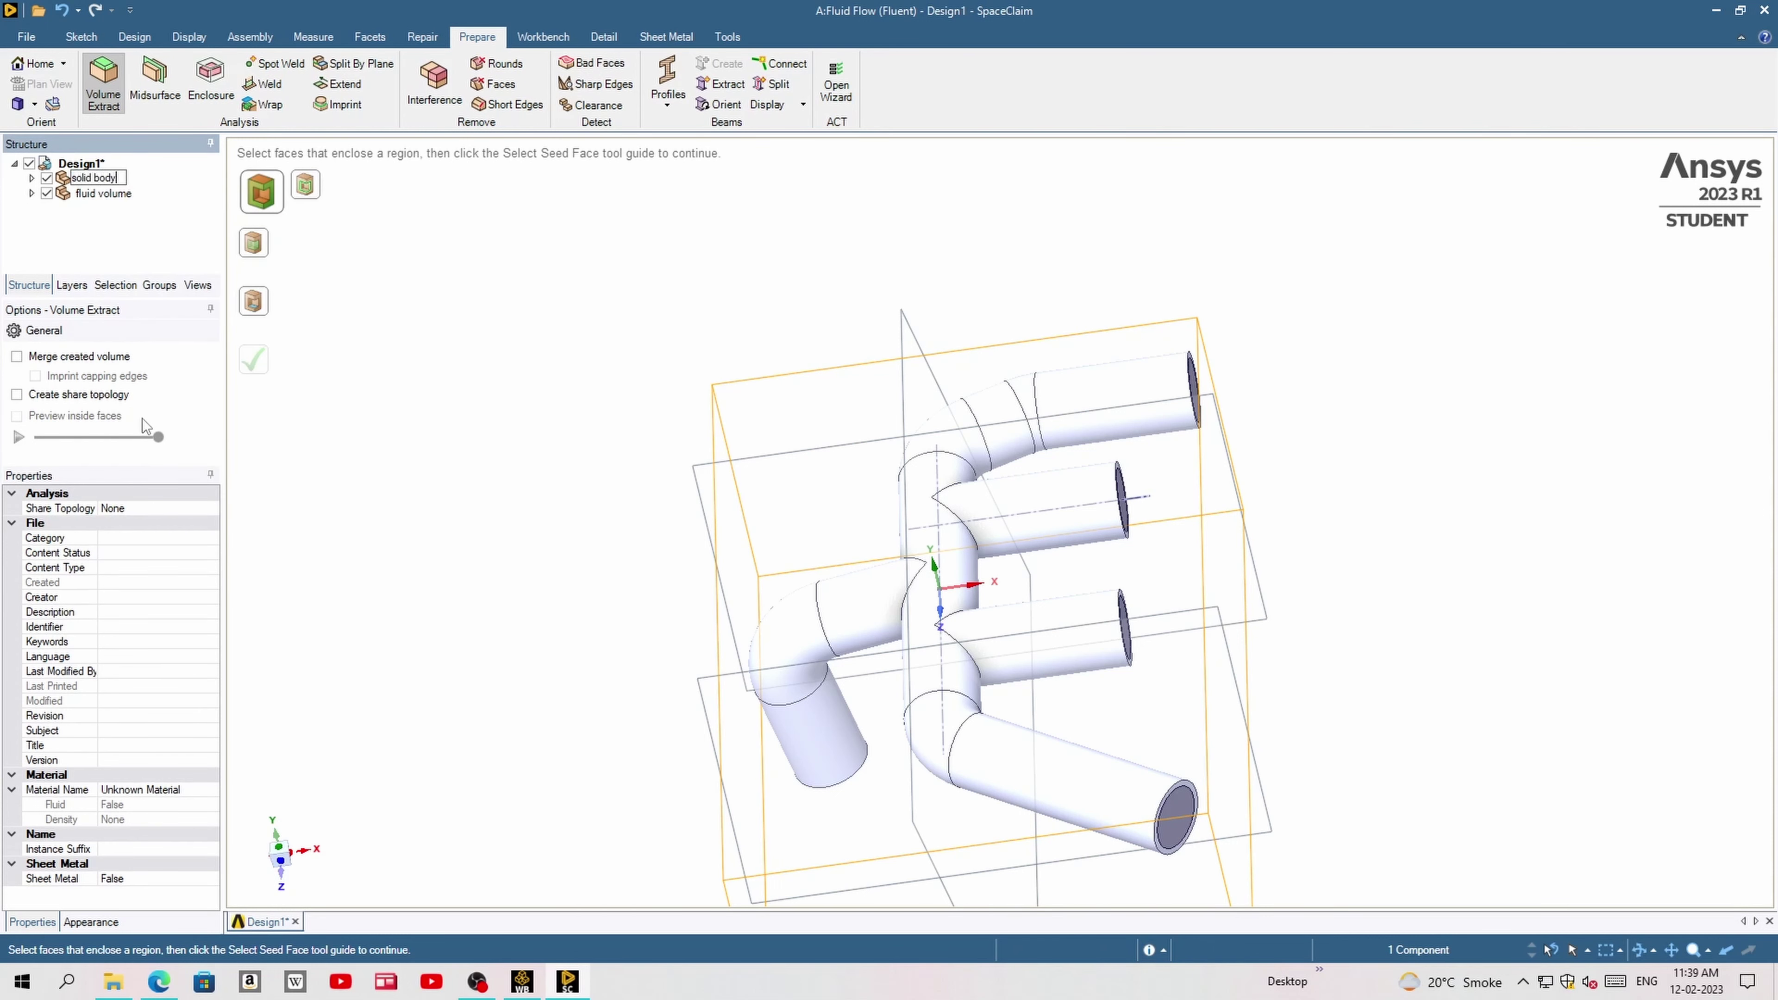
pyautogui.press('Return')
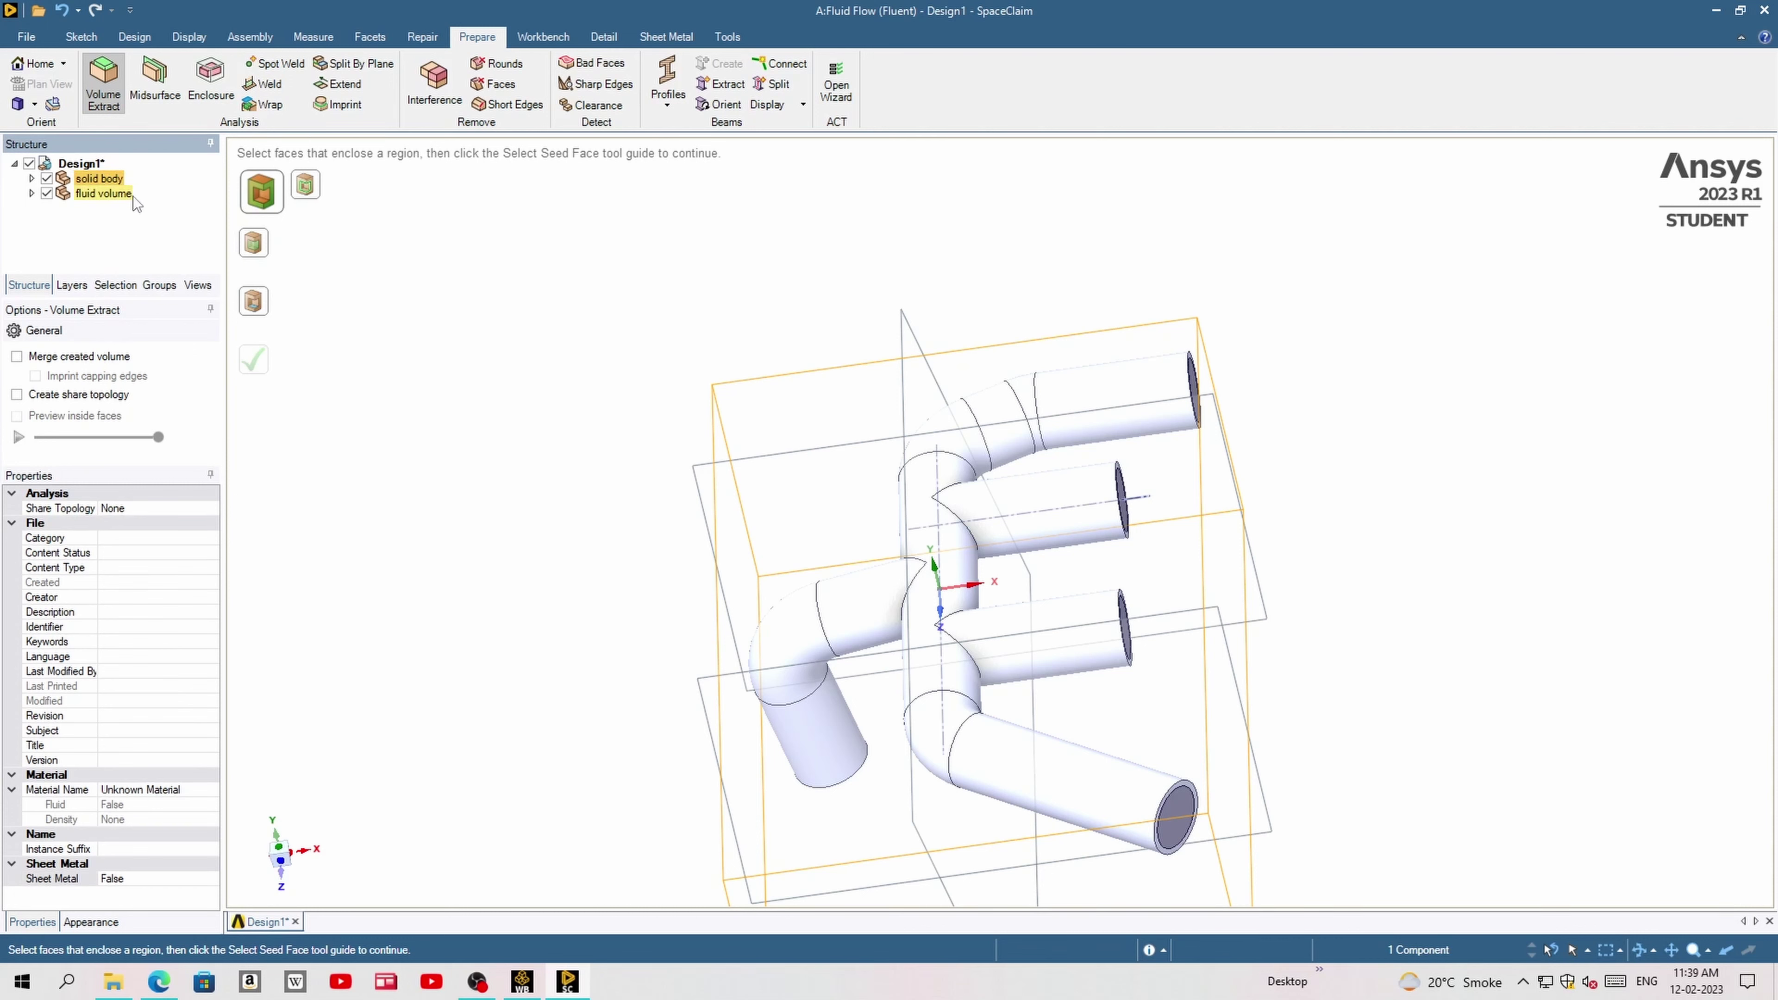
# - Move each body into its own new component, named 'fluid' and 'solids'
pyautogui.rightClick(97, 190)
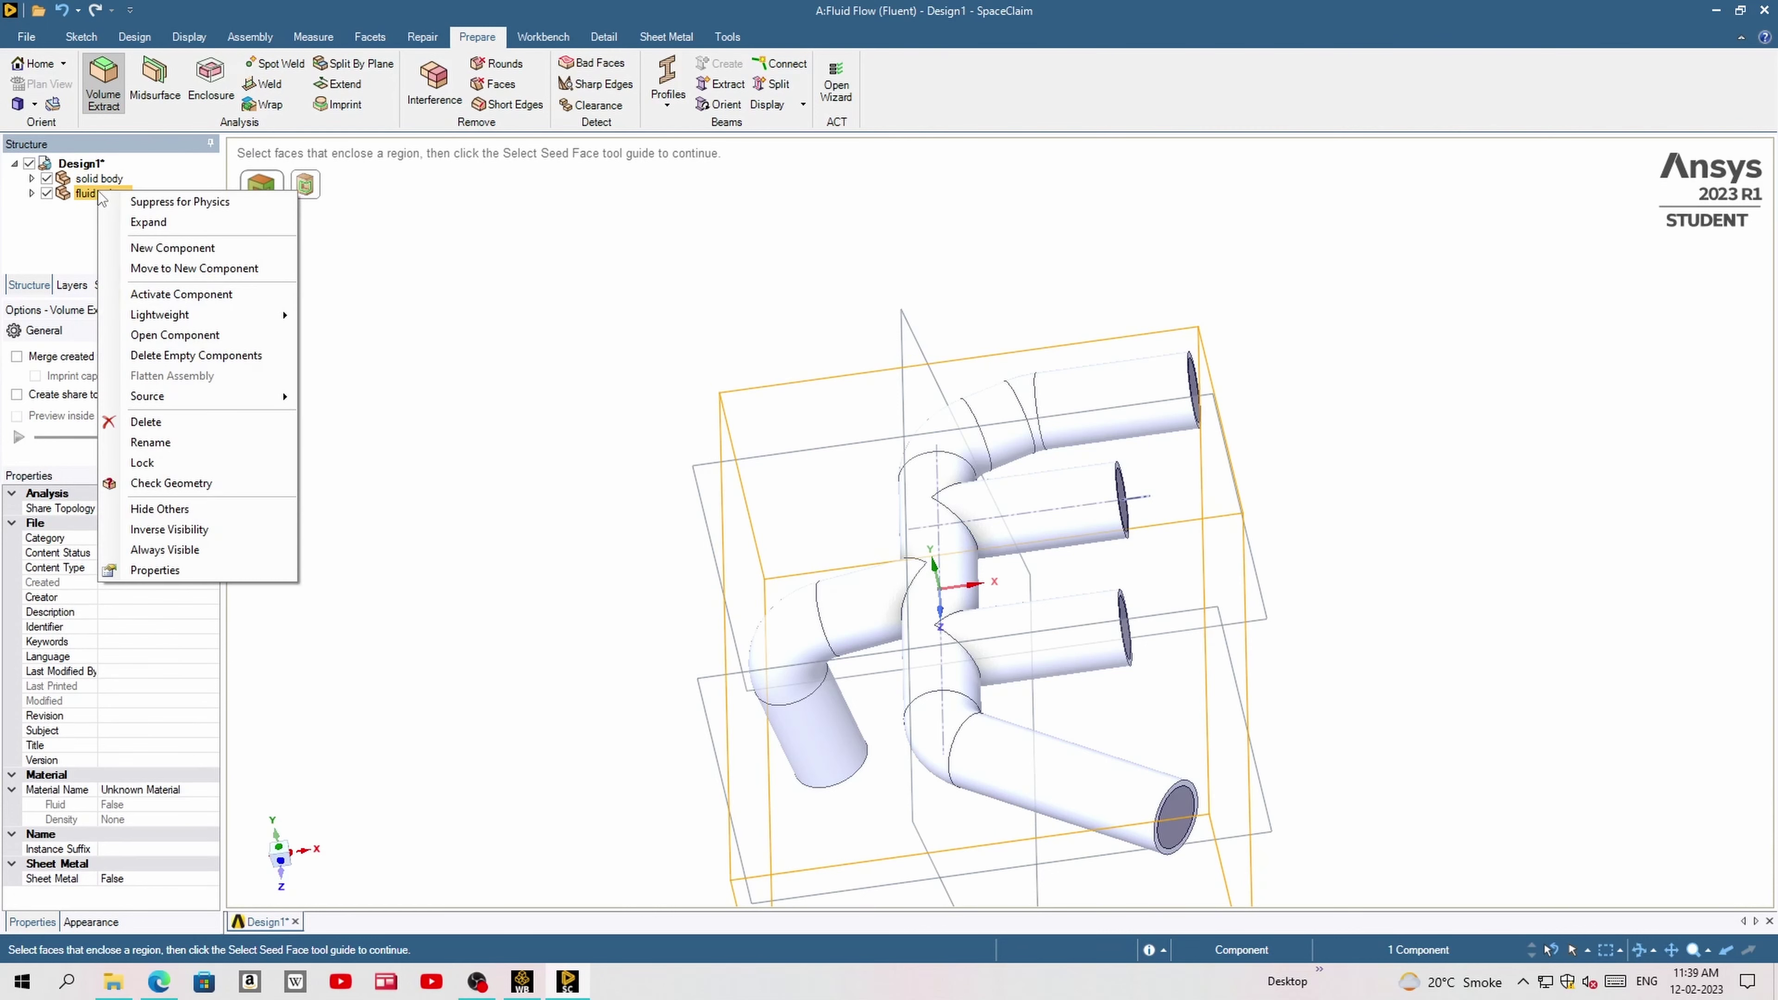
pyautogui.click(190, 270)
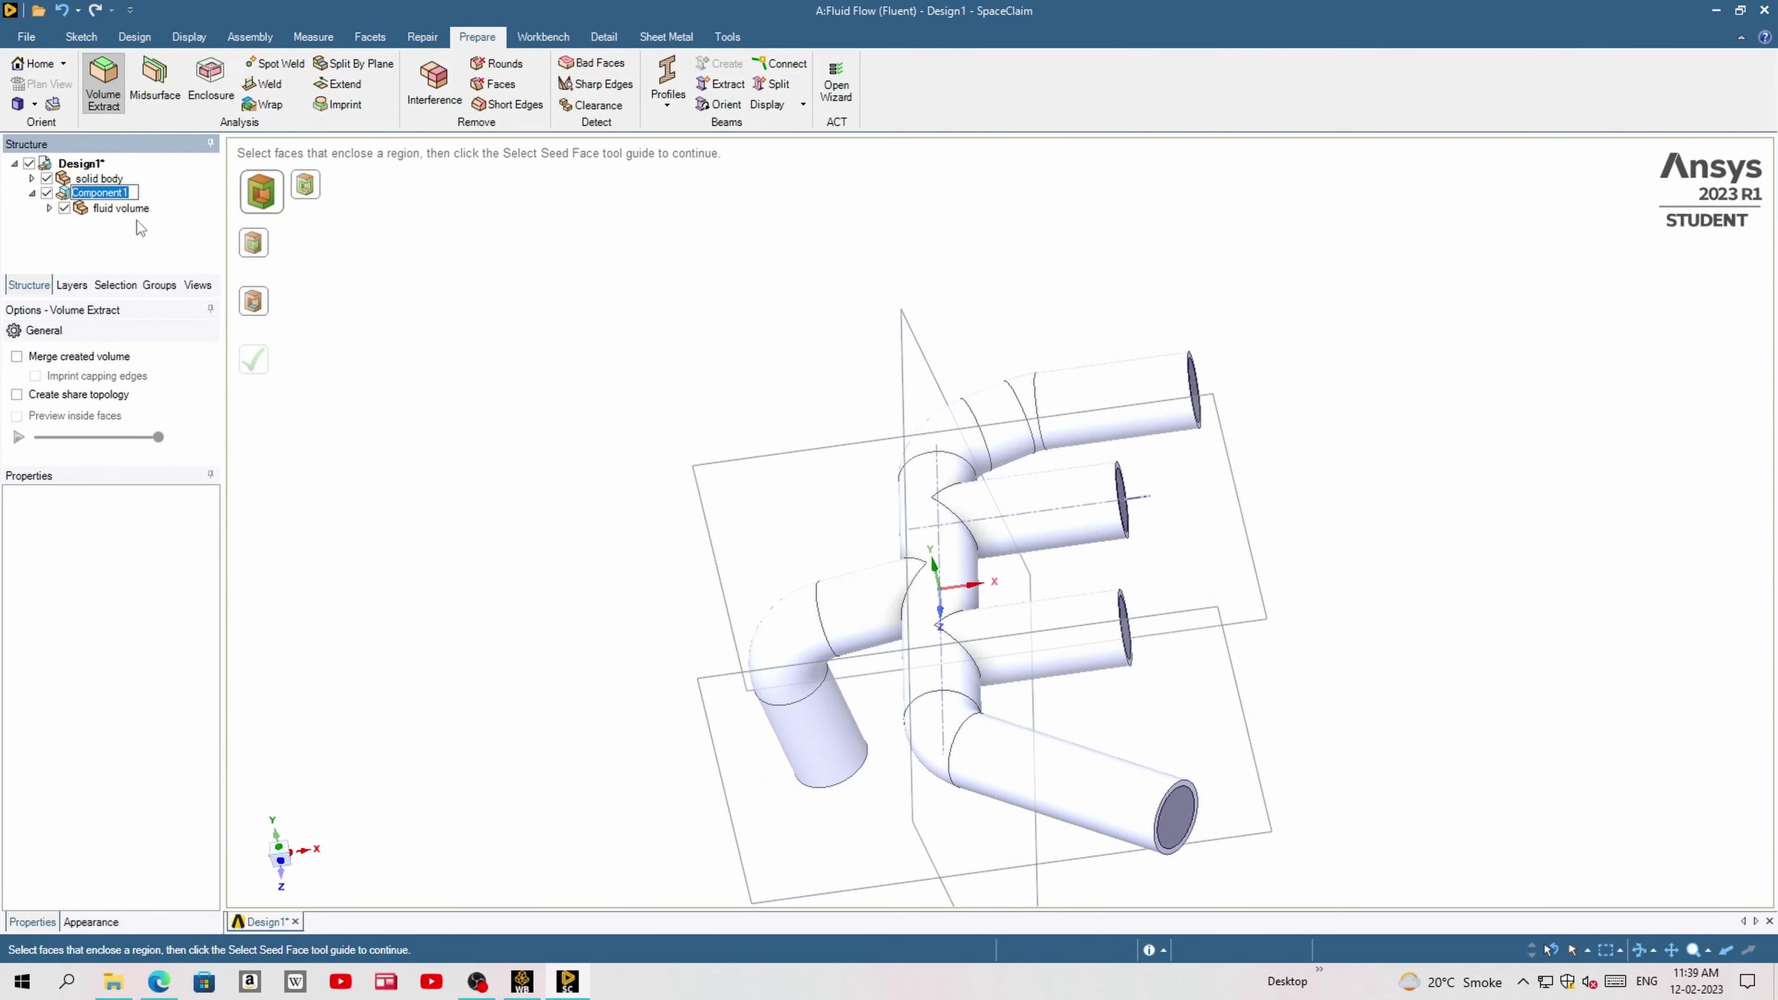
pyautogui.write('fluid')
pyautogui.press('Return')
pyautogui.rightClick(106, 185)
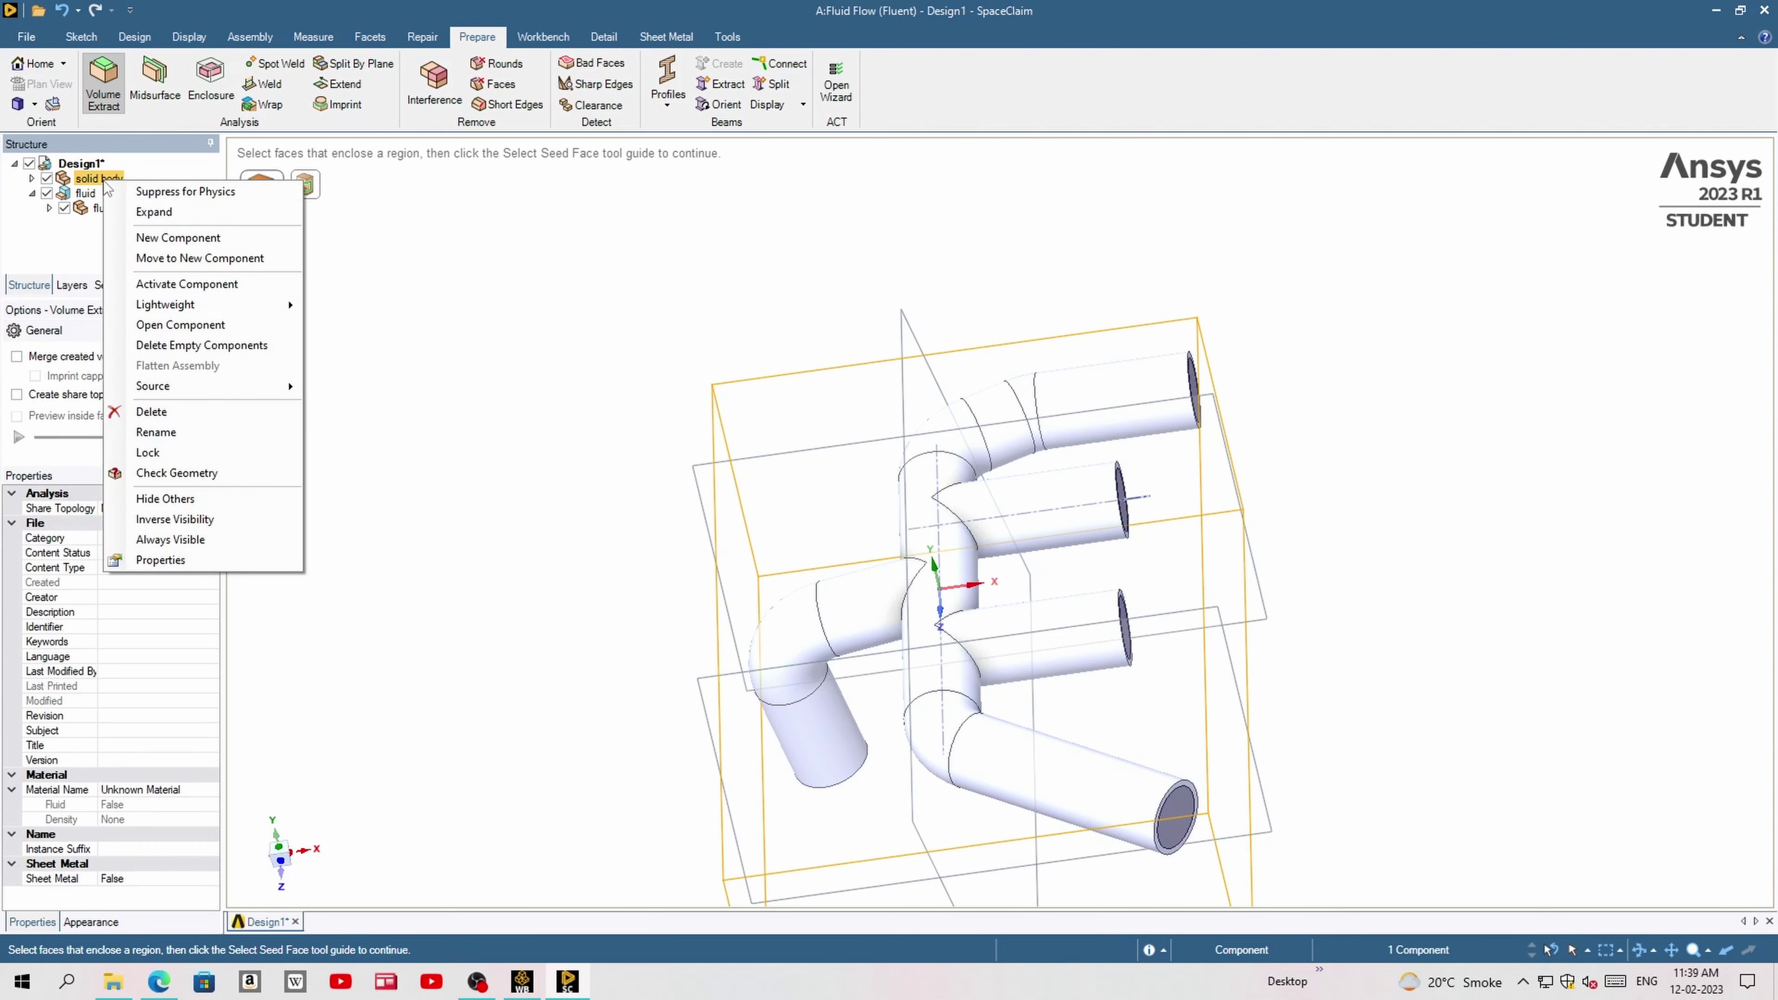
pyautogui.click(211, 258)
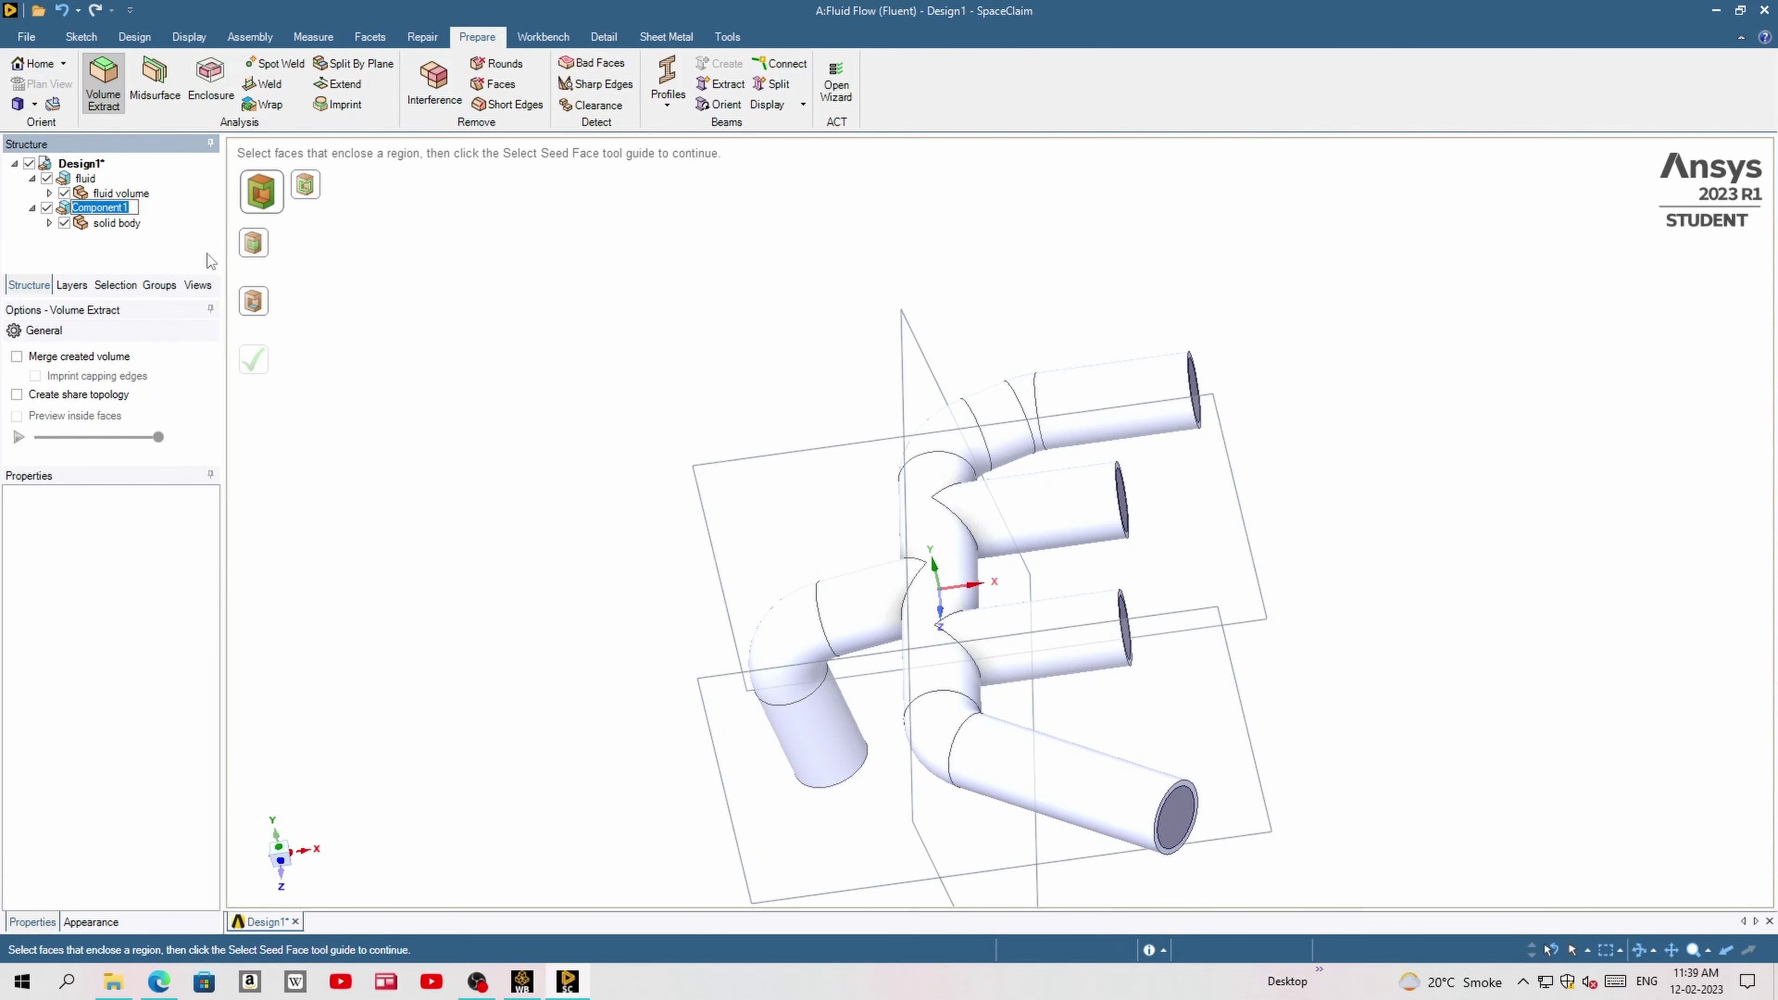
pyautogui.write('solids')
pyautogui.press('Return')
pyautogui.click(32, 178)
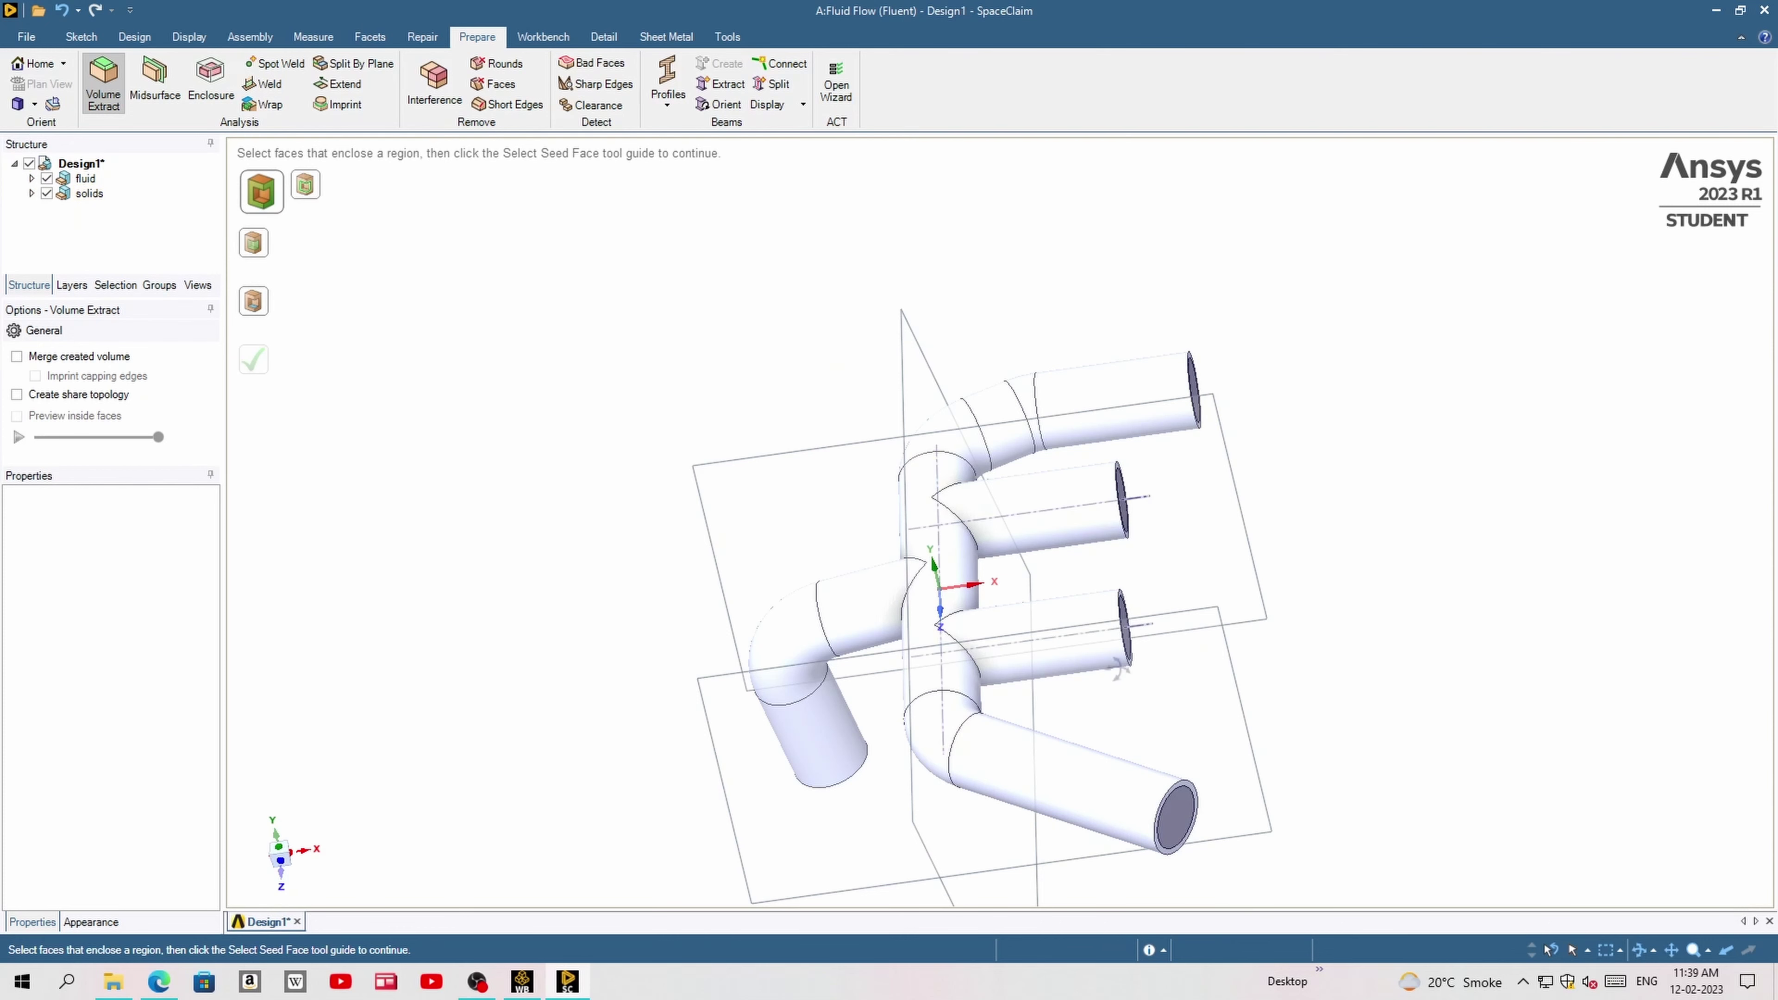
# - Orbit, pan and zoom in to inspect the pipe ends
pyautogui.moveTo(670, 385)
pyautogui.mouseDown(button='middle')
pyautogui.moveTo(860, 551)
pyautogui.moveTo(1197, 770)
pyautogui.mouseUp(button='middle')
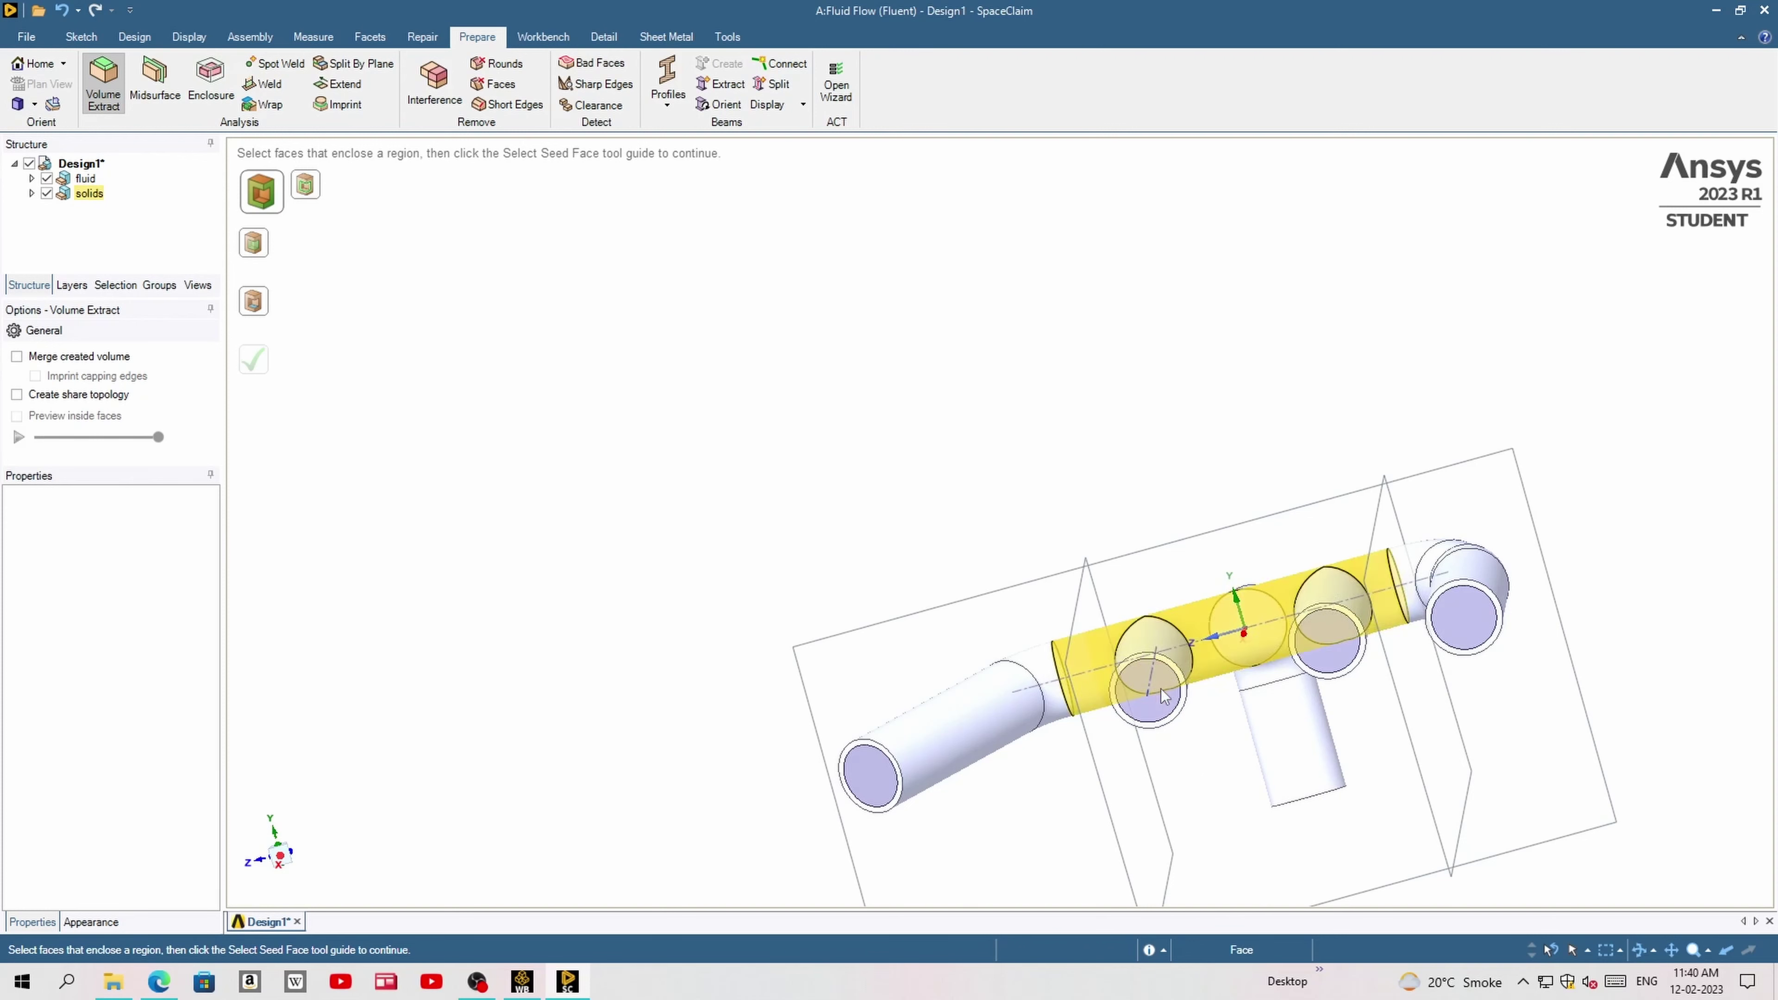
pyautogui.keyDown('shift'); pyautogui.moveTo(1340, 741); pyautogui.dragTo(905, 691, button='middle'); pyautogui.keyUp('shift')
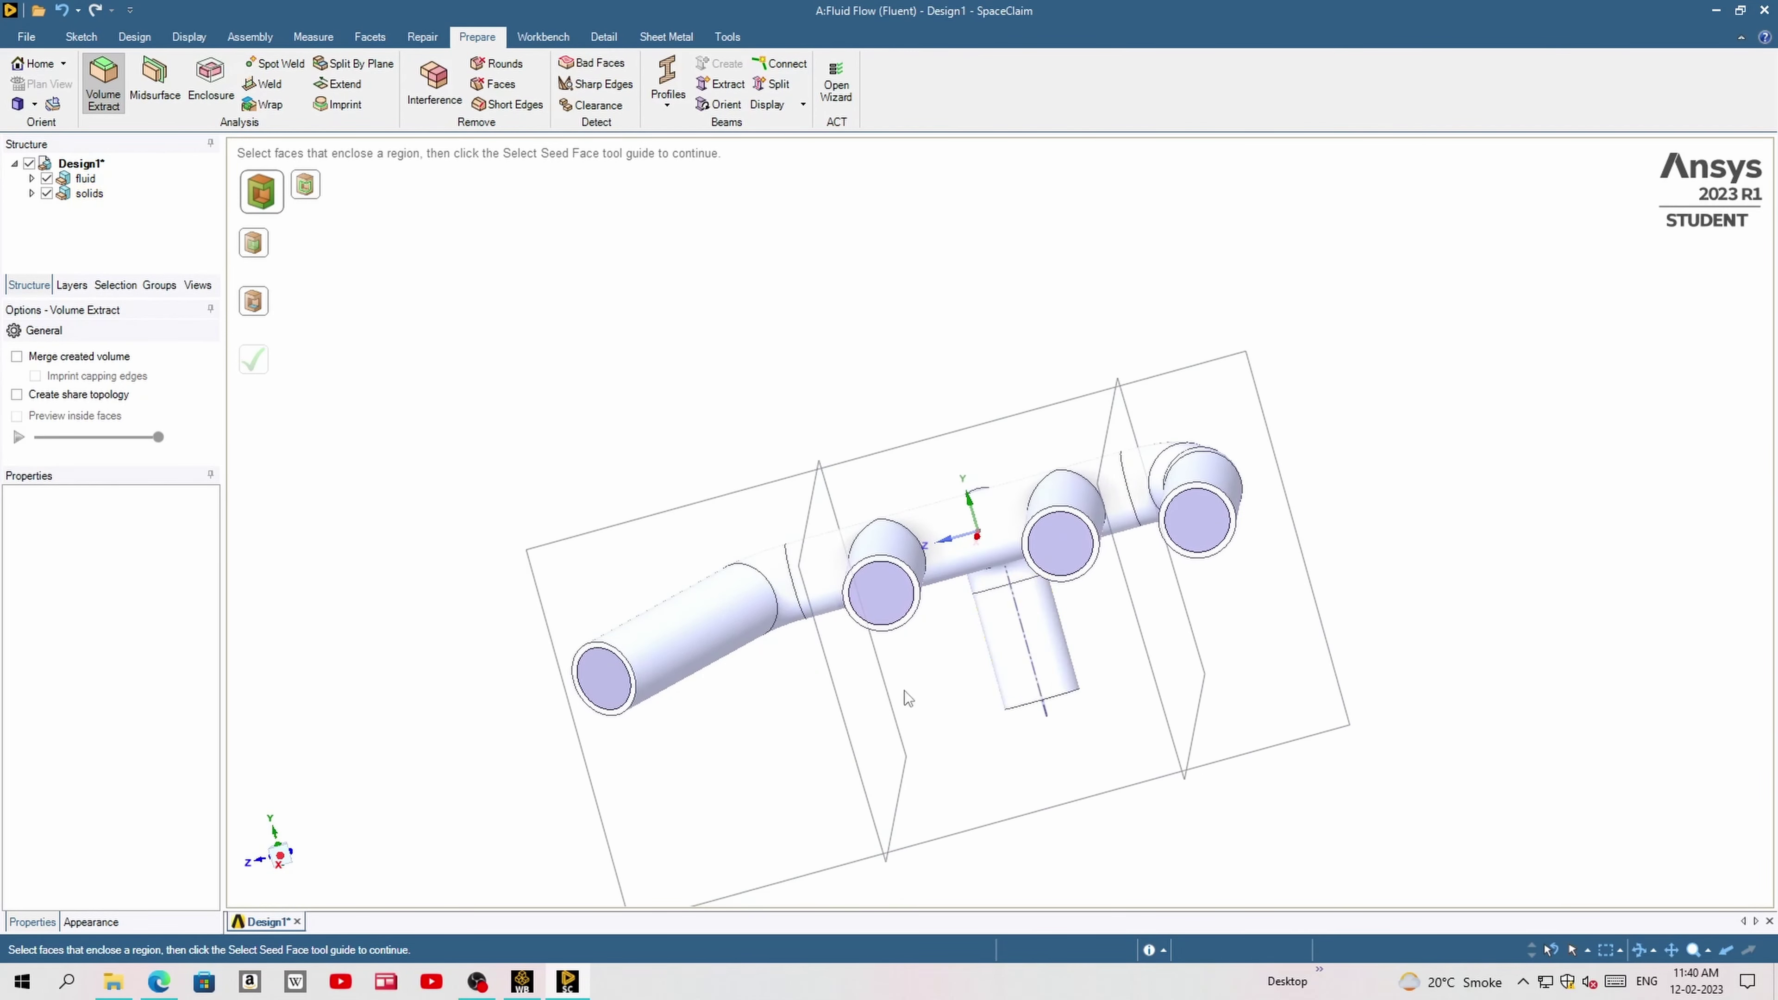
pyautogui.scroll(2, 933, 716)
pyautogui.scroll(3, 933, 716)
pyautogui.scroll(2, 933, 716)
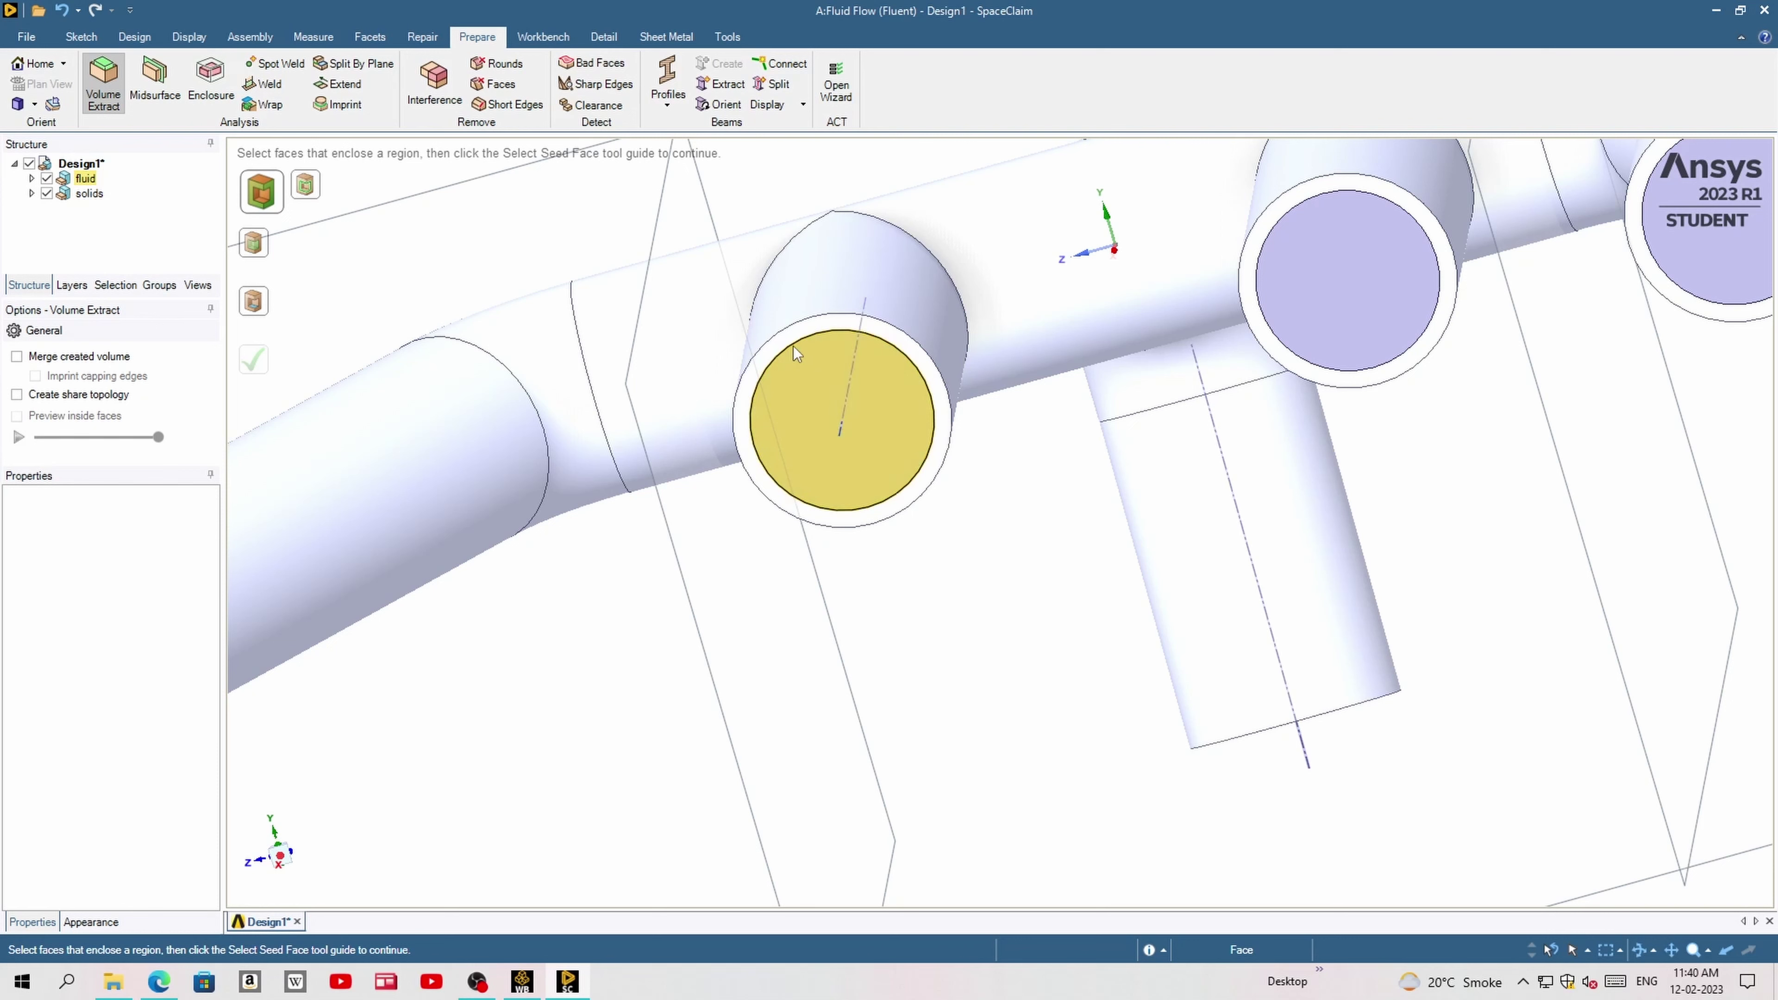
# - Zoom back out over the whole pipe model and start the Workbench Share topology tool
pyautogui.moveTo(815, 422); pyautogui.dragTo(971, 412, button='middle')
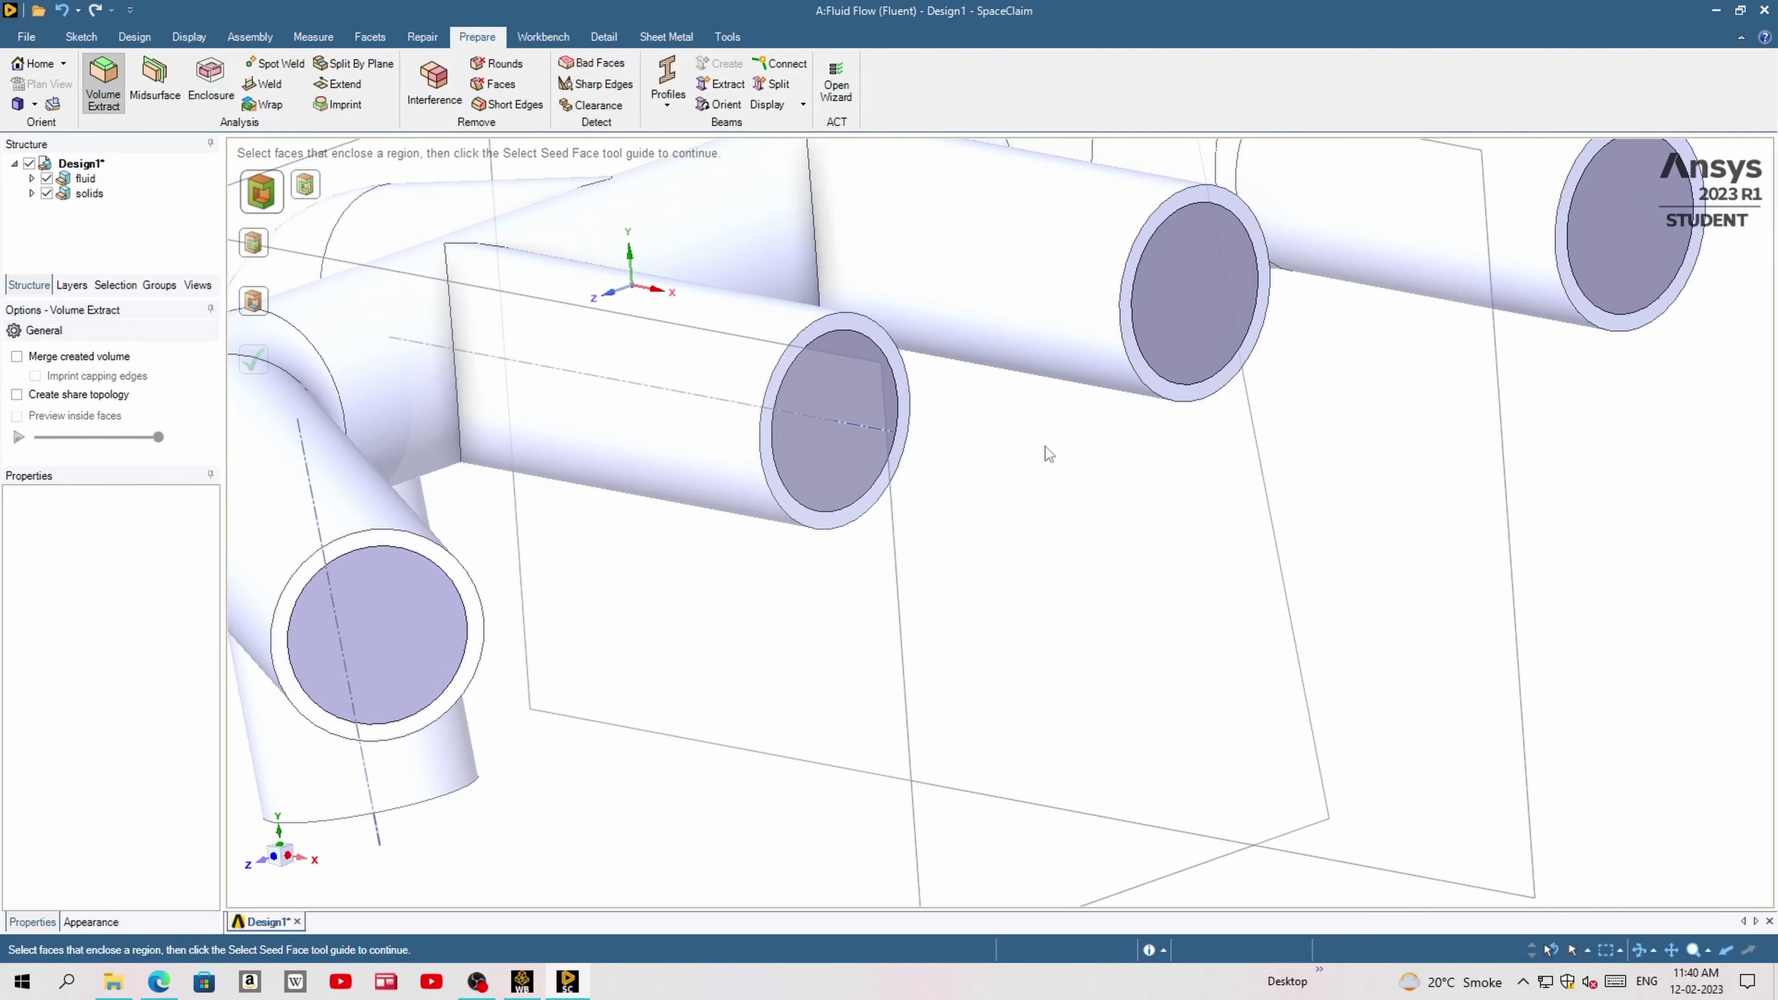
pyautogui.keyDown('shift'); pyautogui.moveTo(1048, 454); pyautogui.dragTo(1063, 568, button='middle'); pyautogui.keyUp('shift')
pyautogui.keyDown('shift'); pyautogui.moveTo(1031, 476); pyautogui.dragTo(1041, 535, button='middle'); pyautogui.keyUp('shift')
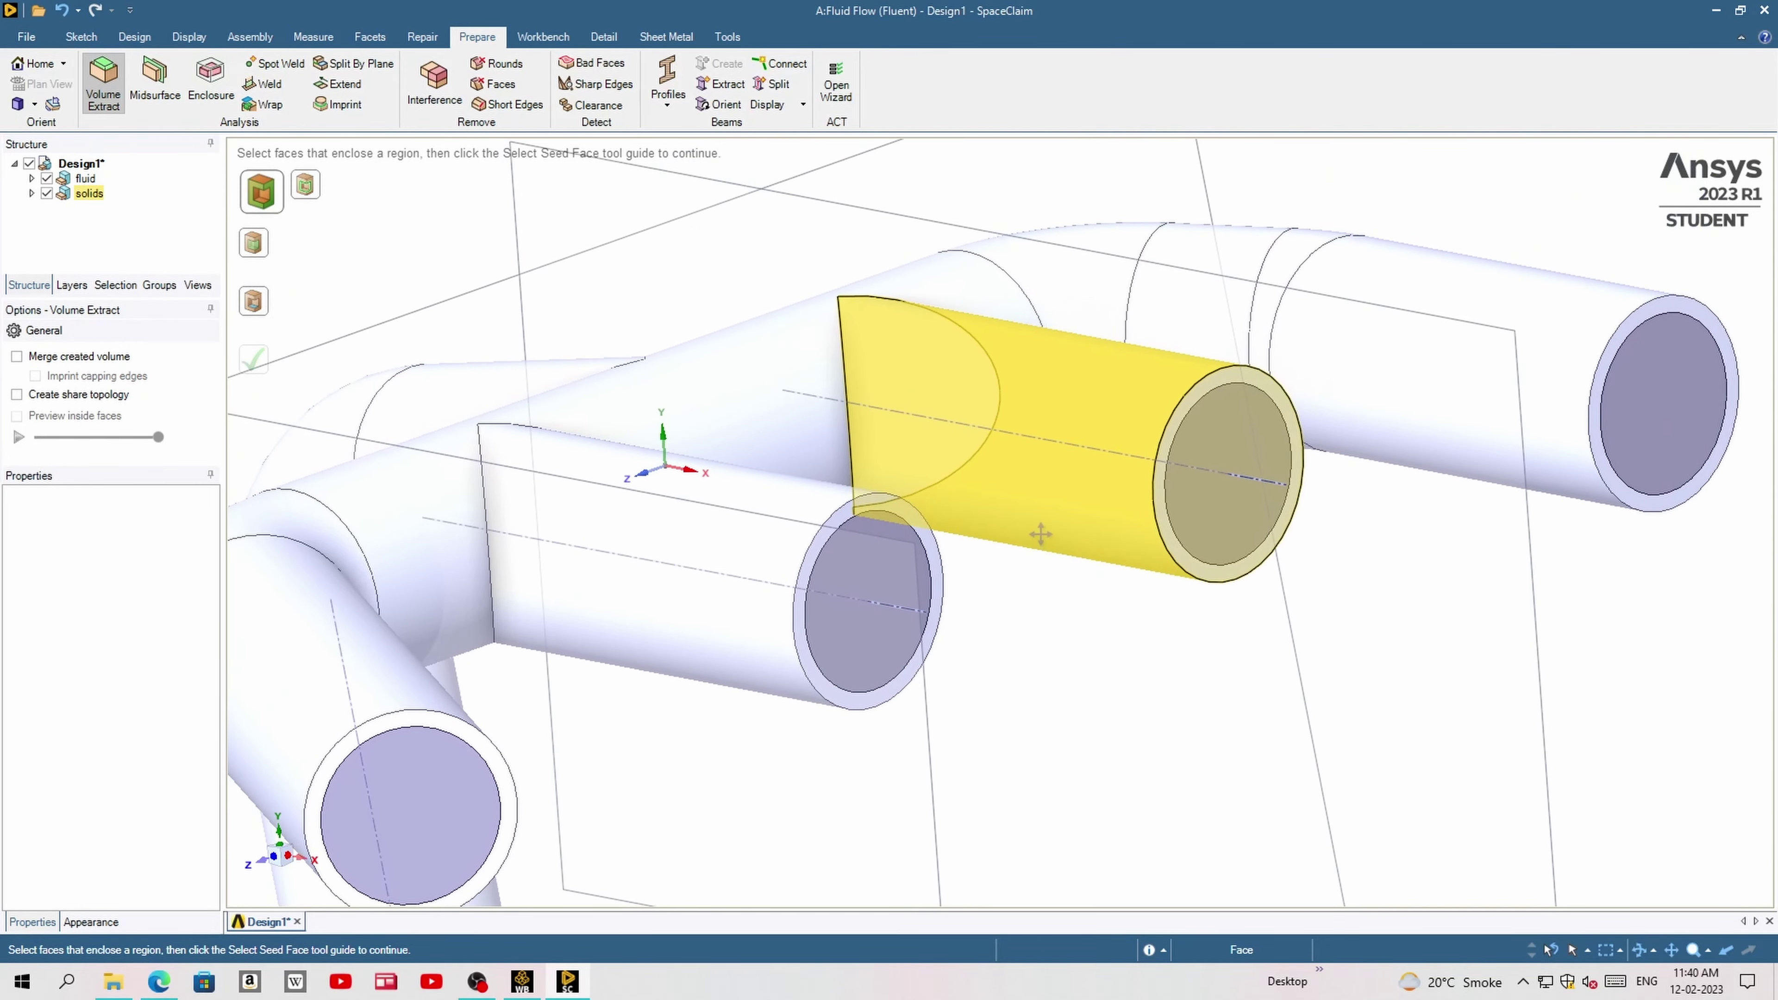
pyautogui.scroll(-1, 1041, 535)
pyautogui.scroll(-2, 1041, 519)
pyautogui.scroll(-4, 981, 560)
pyautogui.moveTo(898, 637)
pyautogui.mouseDown(button='middle')
pyautogui.moveTo(1130, 609)
pyautogui.moveTo(770, 364)
pyautogui.mouseUp(button='middle')
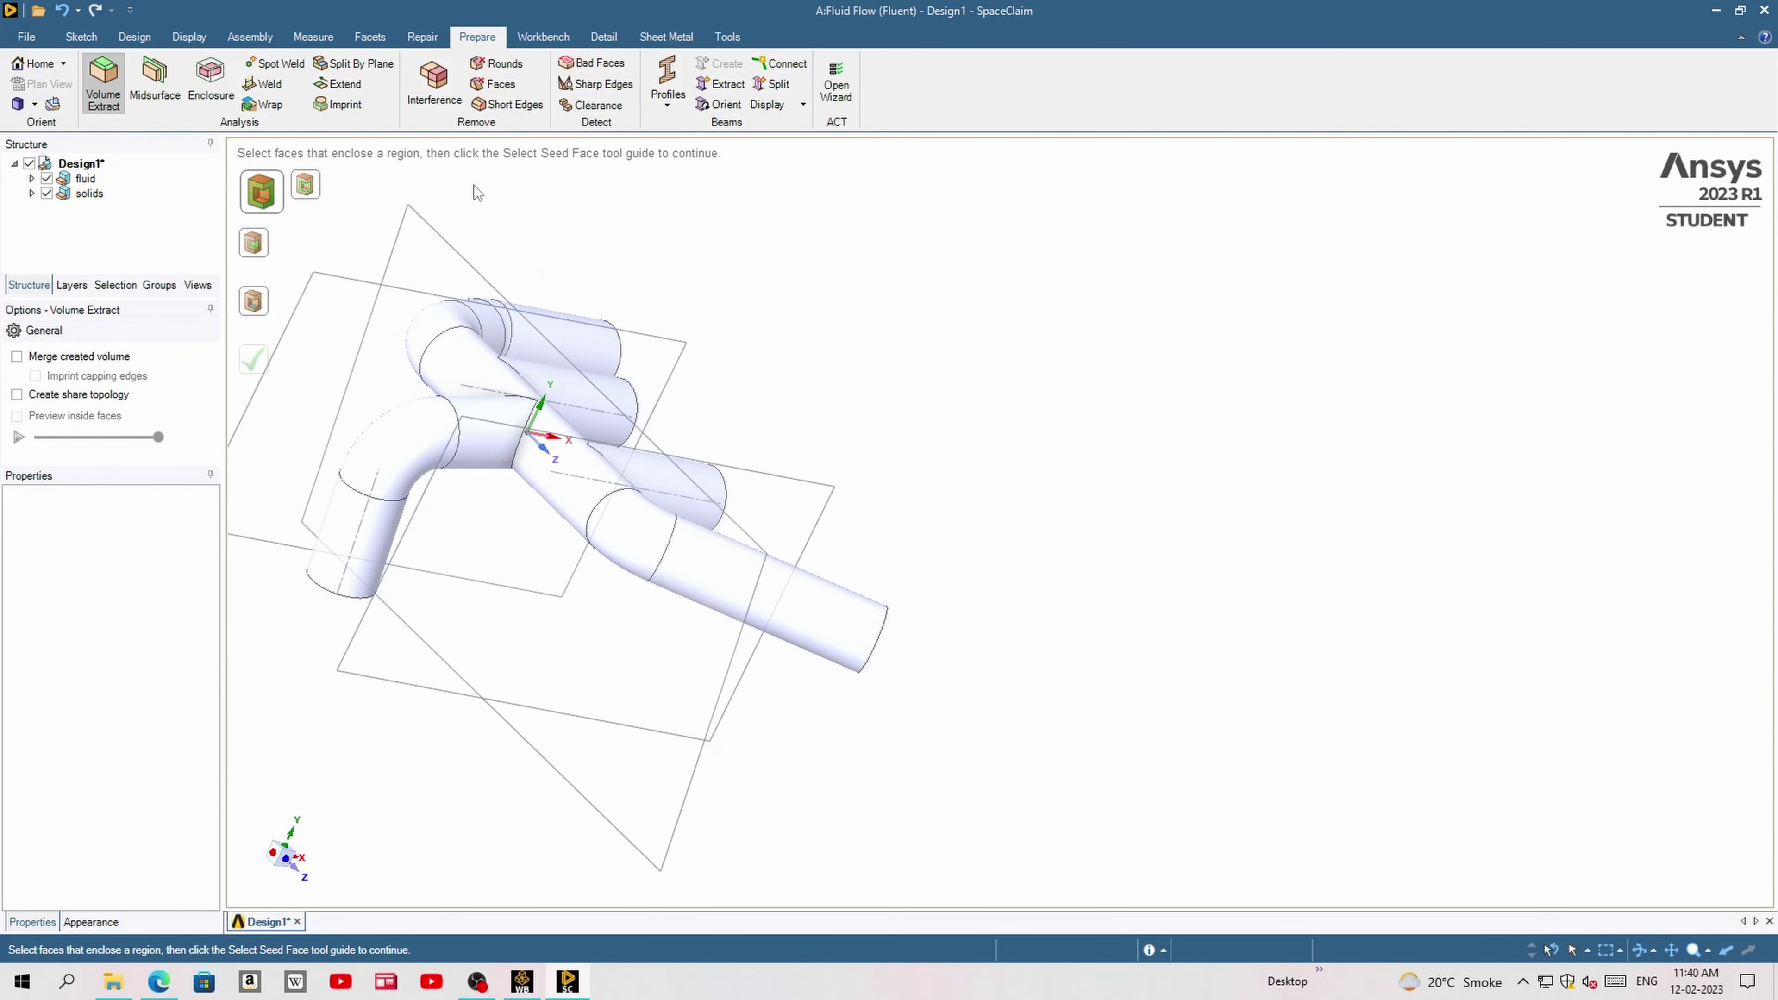
pyautogui.click(524, 39)
pyautogui.click(515, 92)
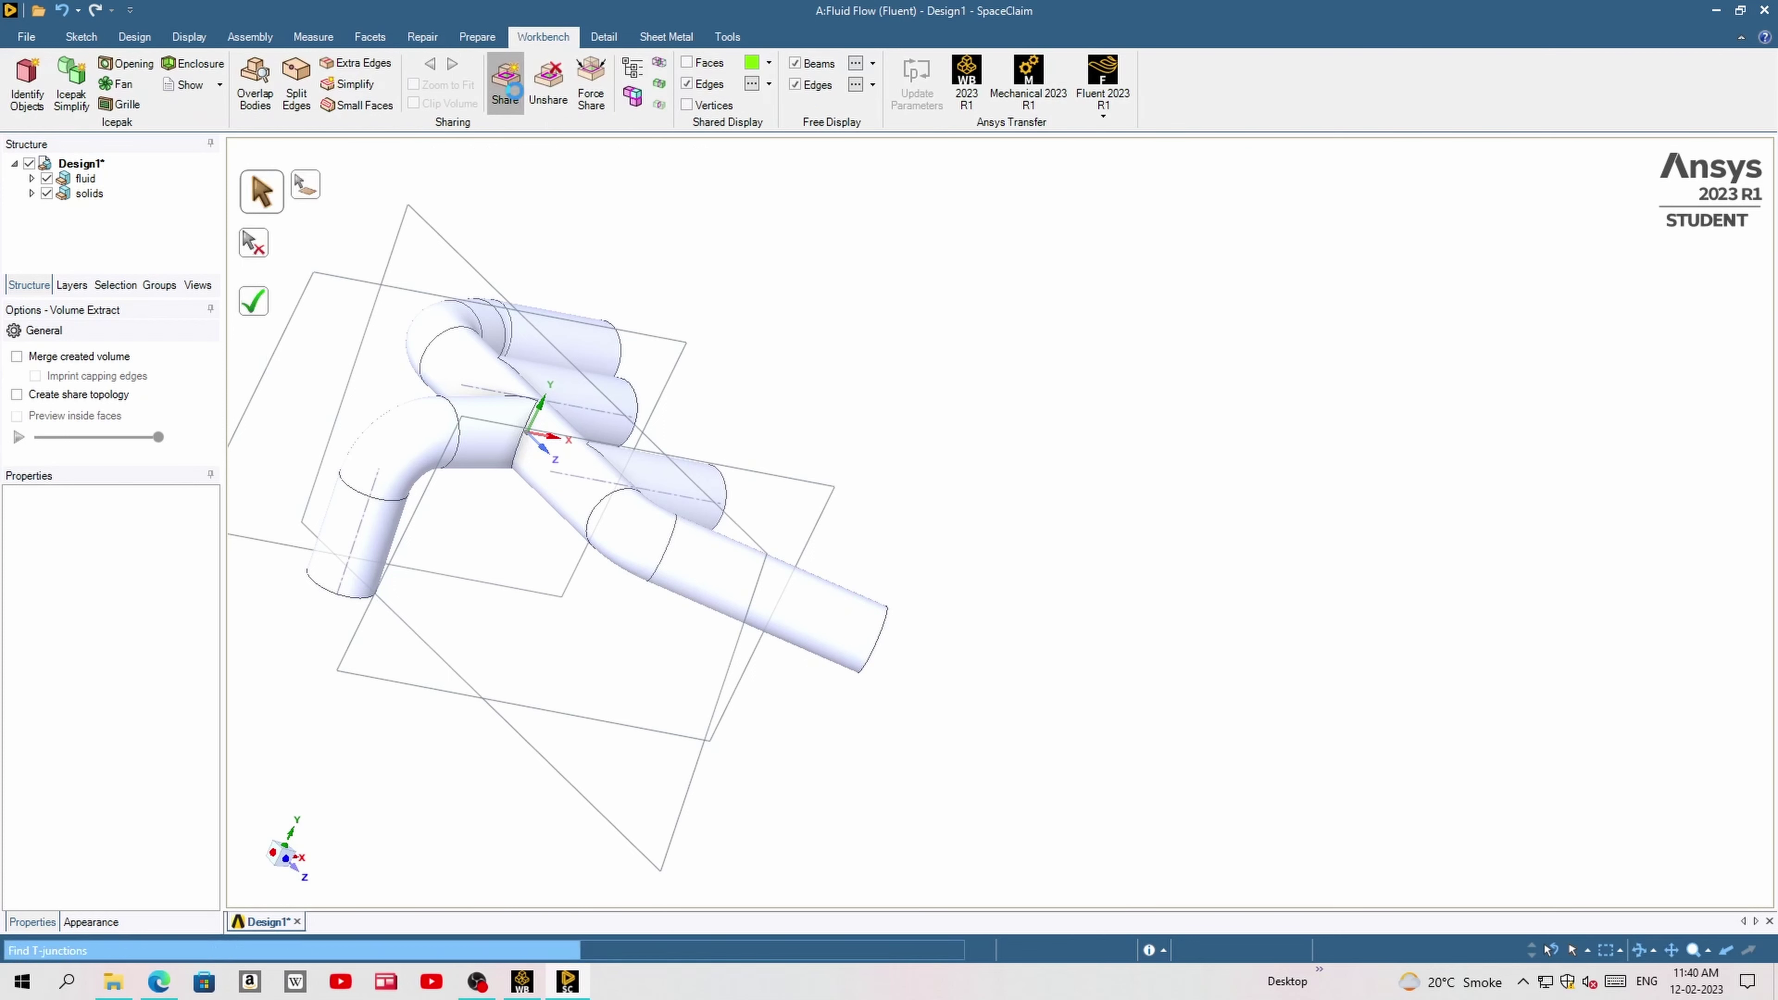
# - Complete the topology share, joining 12 faces and 19 edges, and check the model from several angles
pyautogui.moveTo(634, 357)
pyautogui.mouseDown(button='middle')
pyautogui.moveTo(702, 469)
pyautogui.moveTo(579, 248)
pyautogui.mouseUp(button='middle')
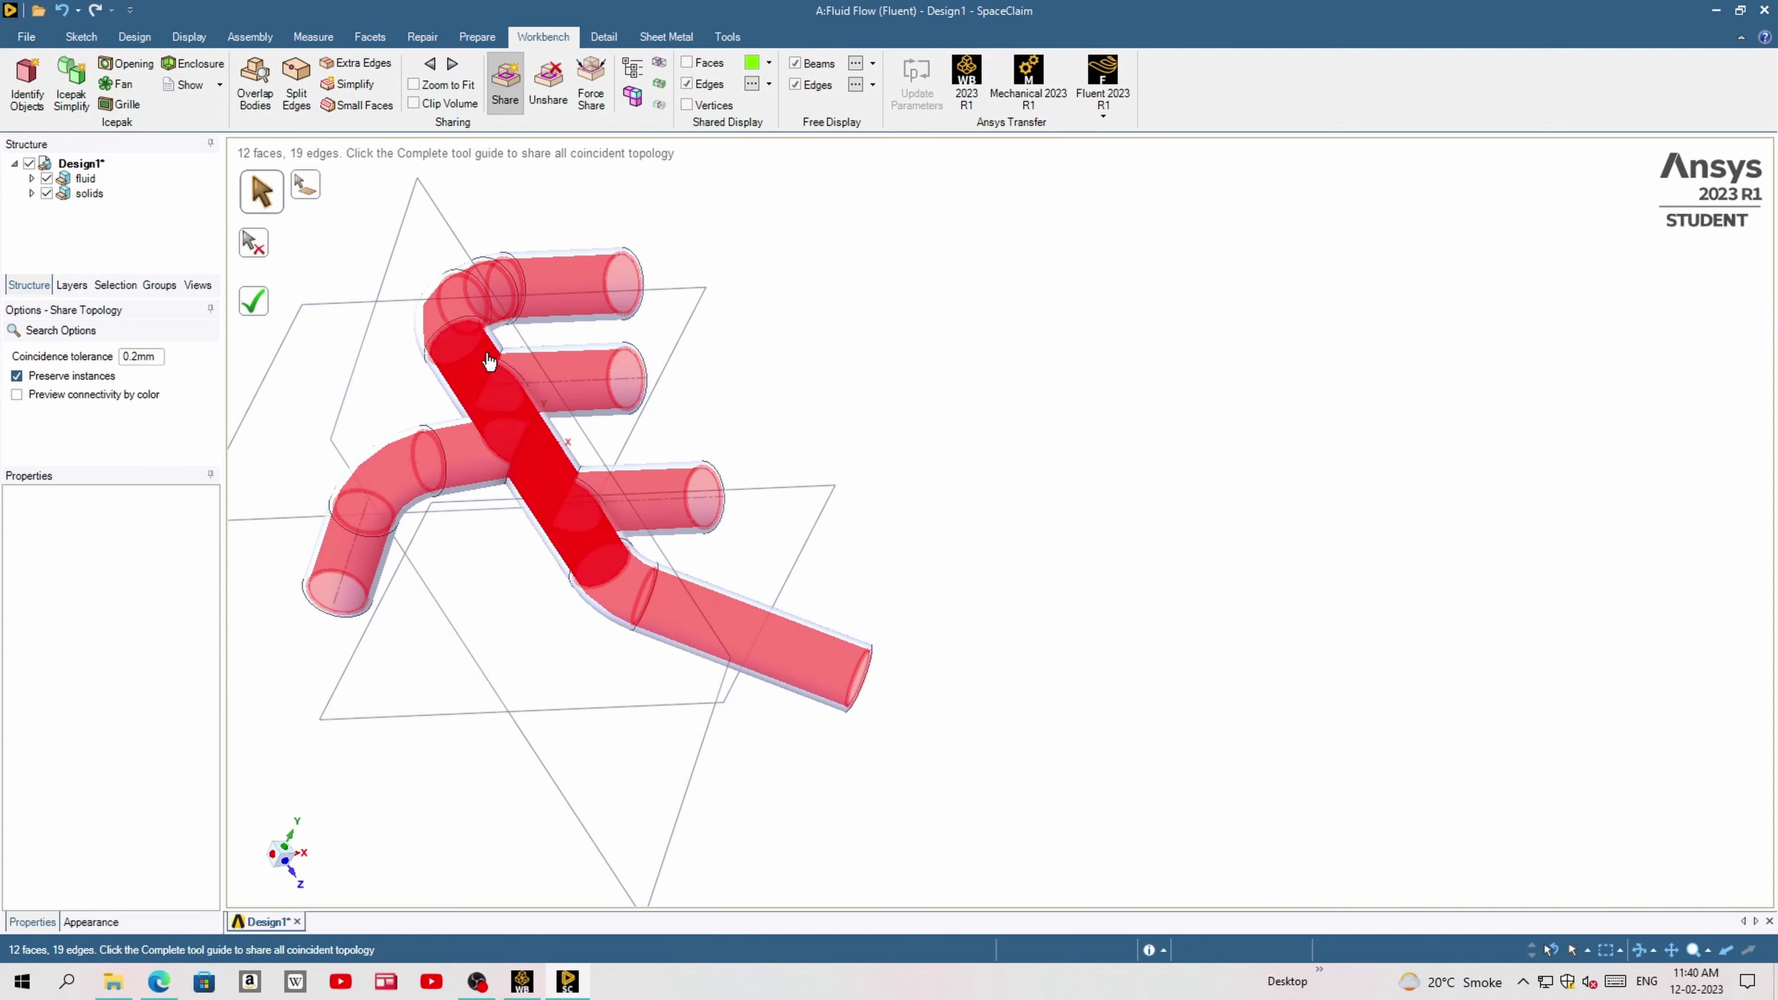
pyautogui.click(255, 305)
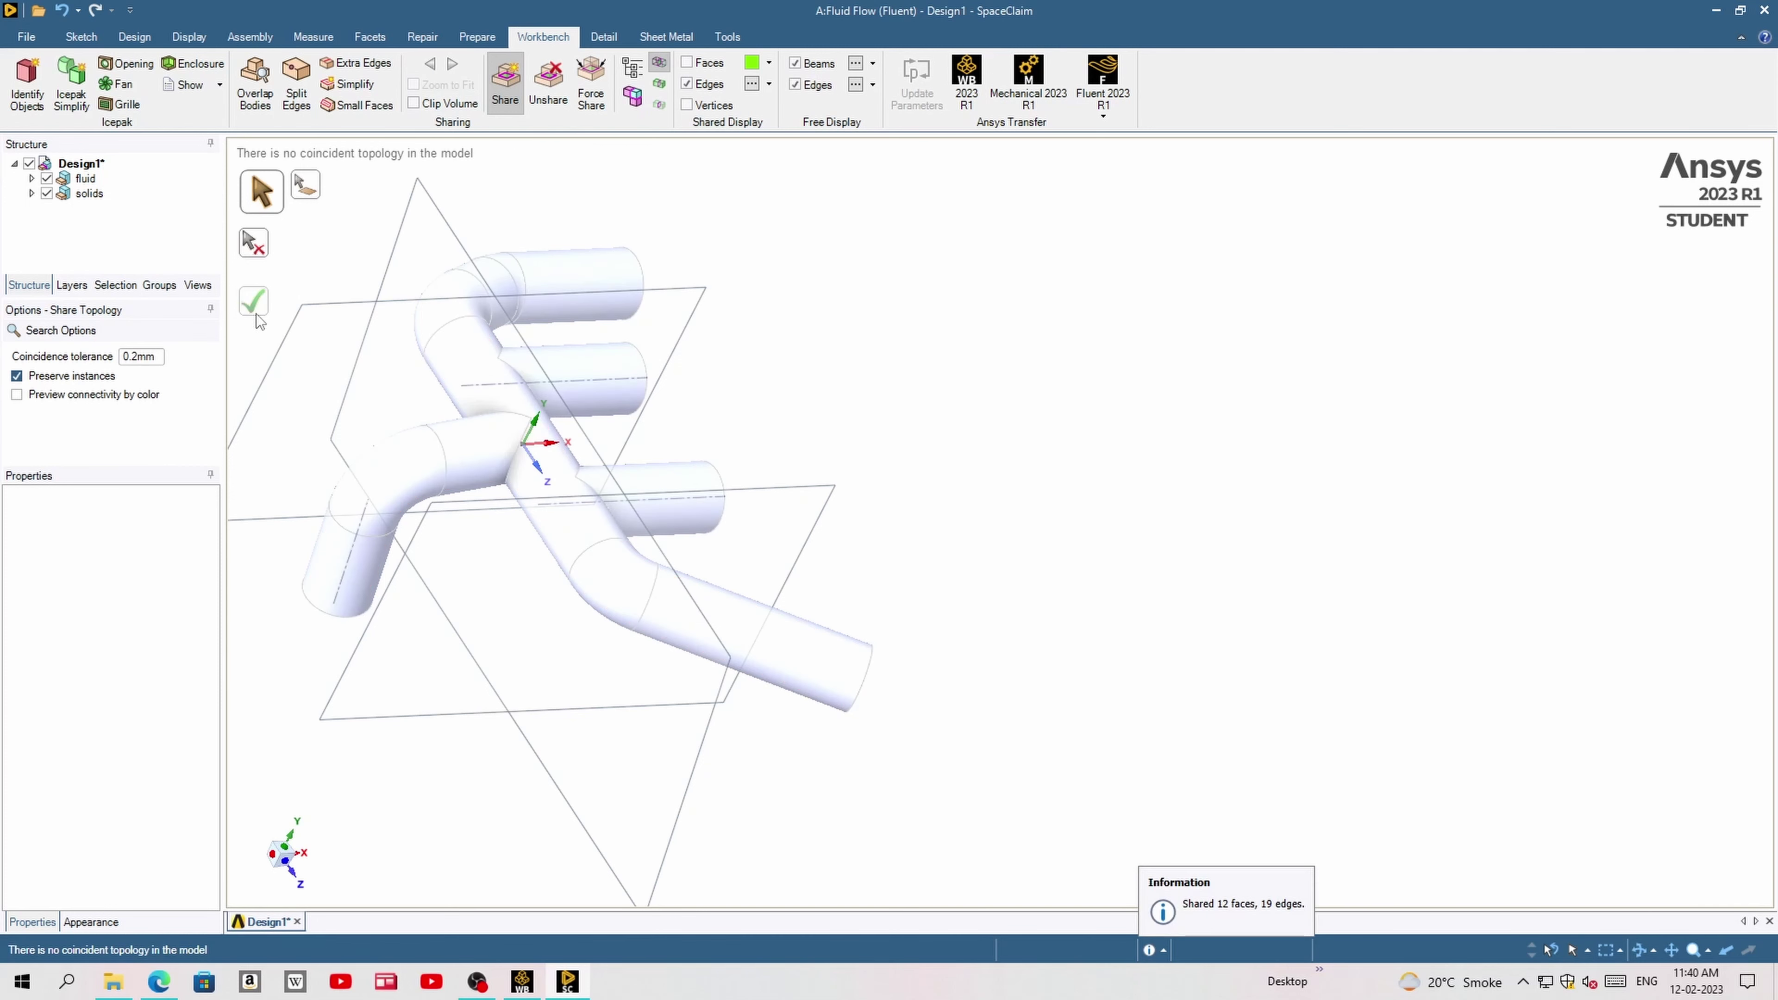
pyautogui.moveTo(939, 379)
pyautogui.mouseDown(button='middle')
pyautogui.moveTo(604, 269)
pyautogui.moveTo(712, 415)
pyautogui.mouseUp(button='middle')
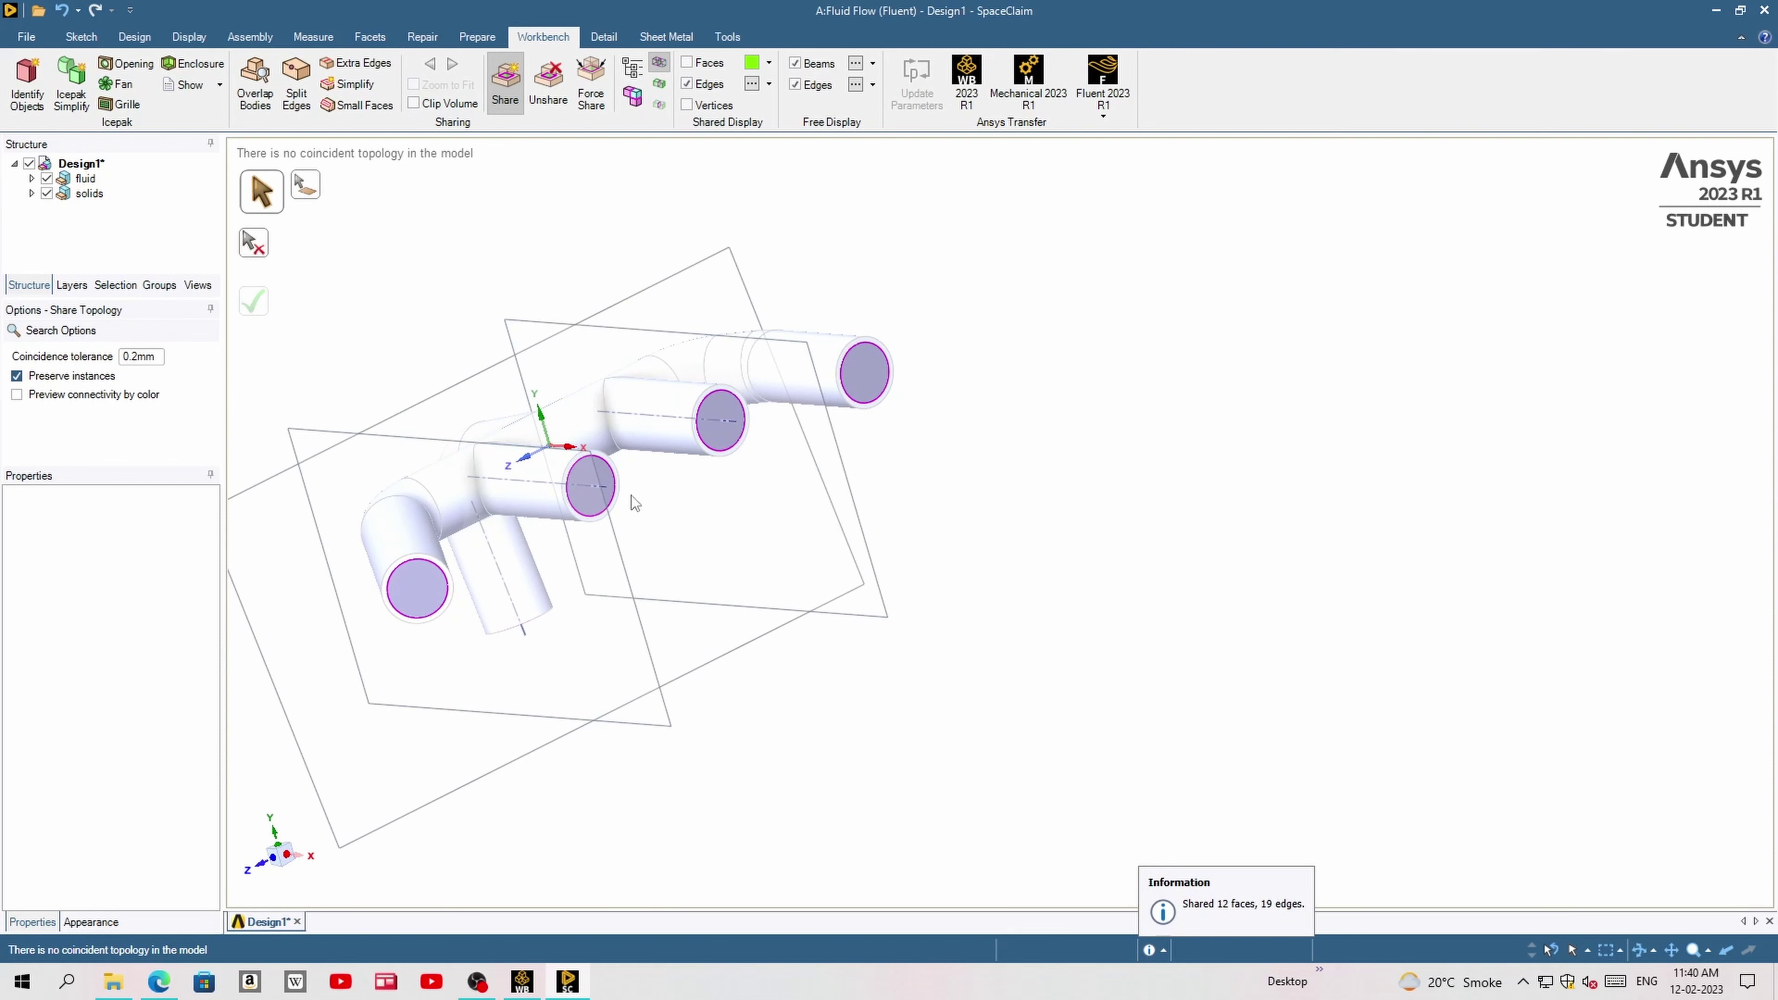
pyautogui.moveTo(617, 510); pyautogui.dragTo(823, 498, button='middle')
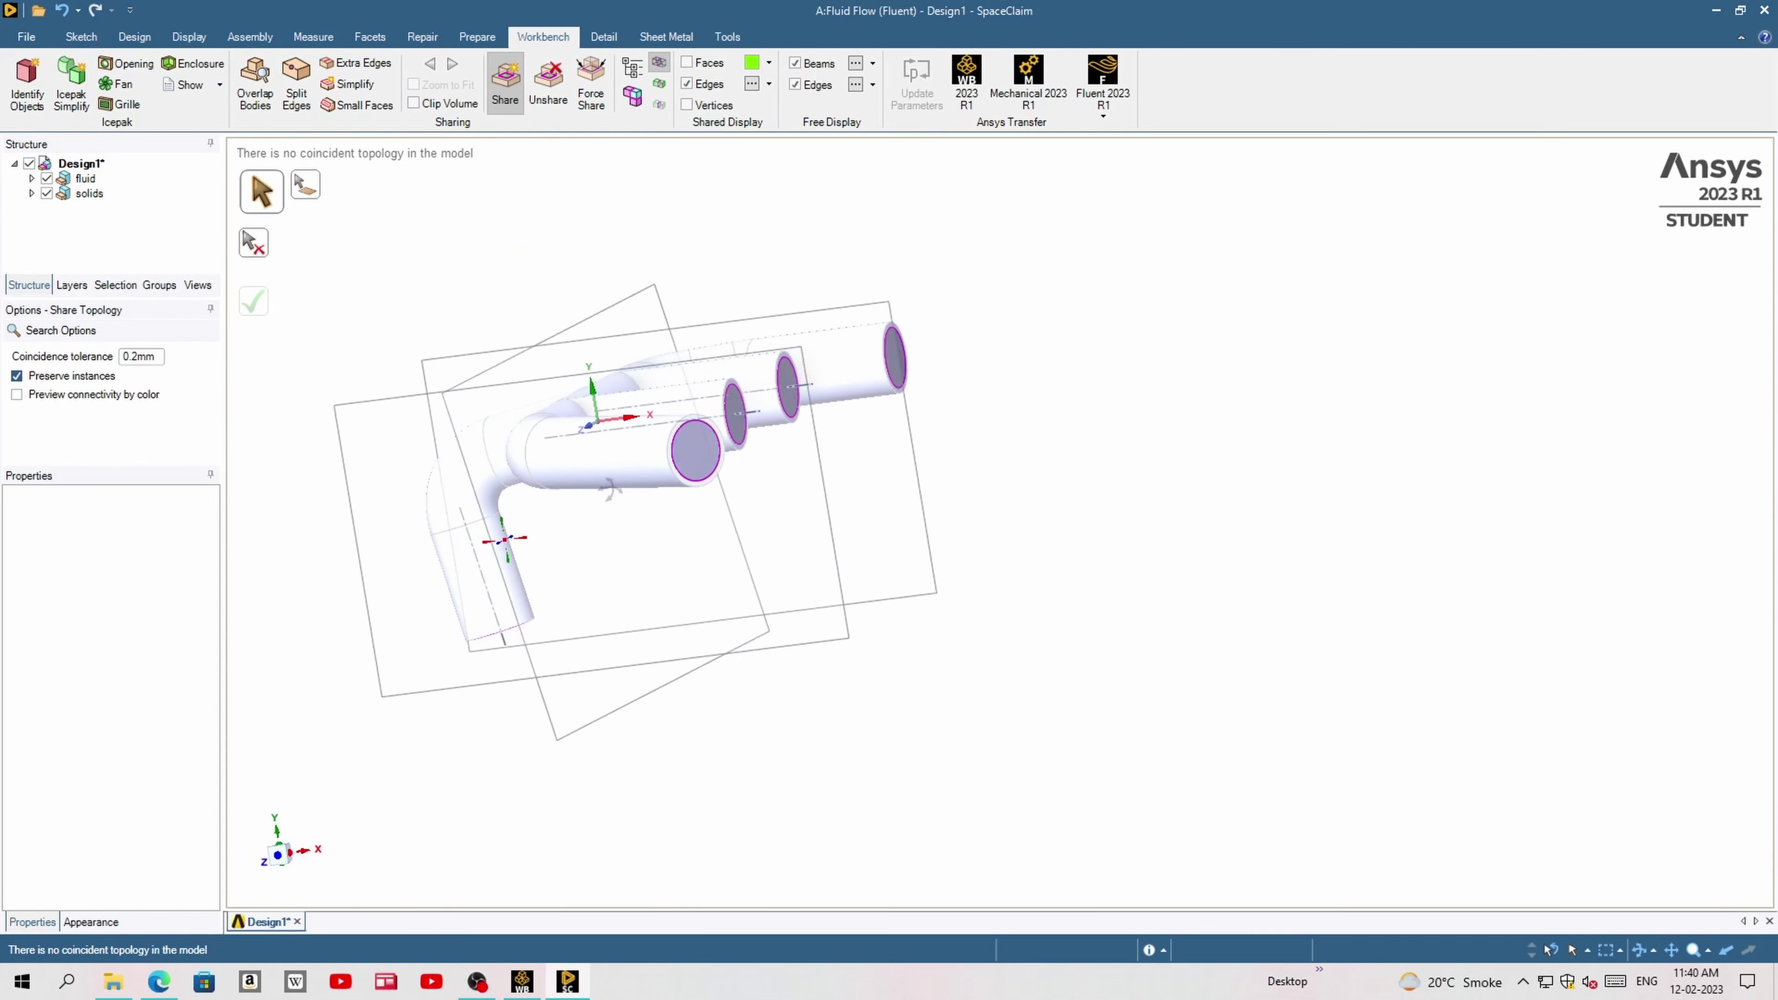
pyautogui.moveTo(371, 385); pyautogui.dragTo(392, 390, button='middle')
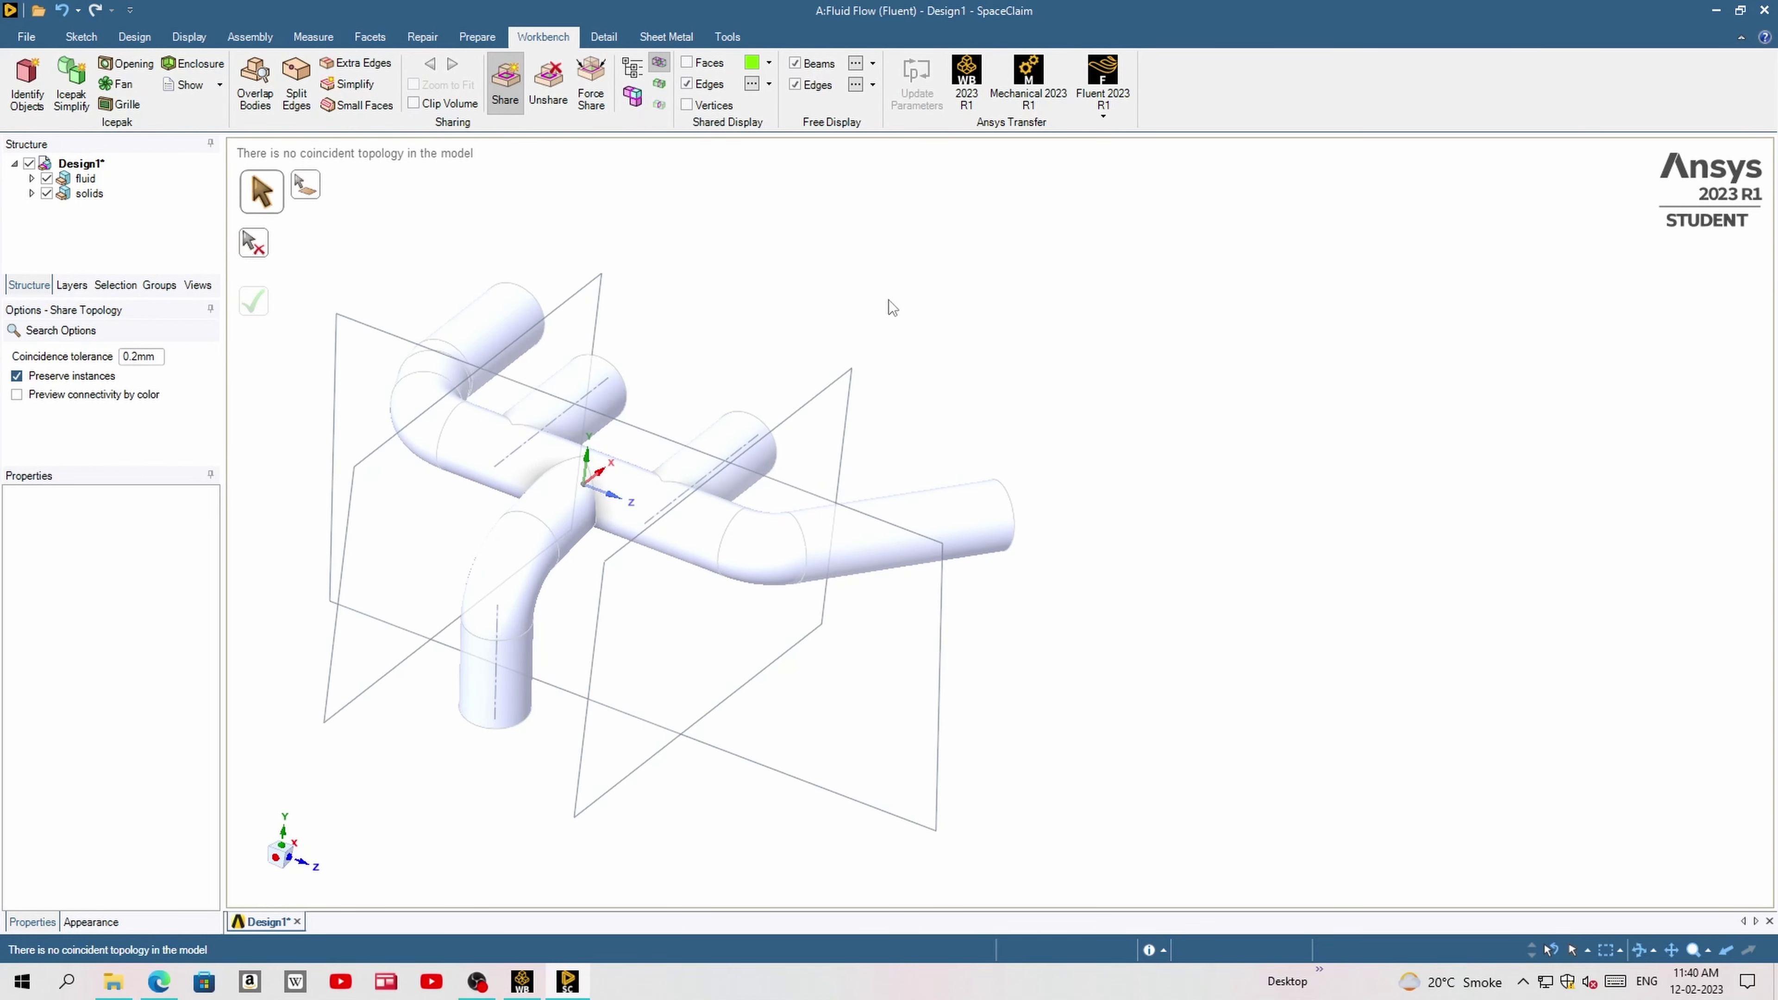
pyautogui.hotkey('alt', 'Tab')
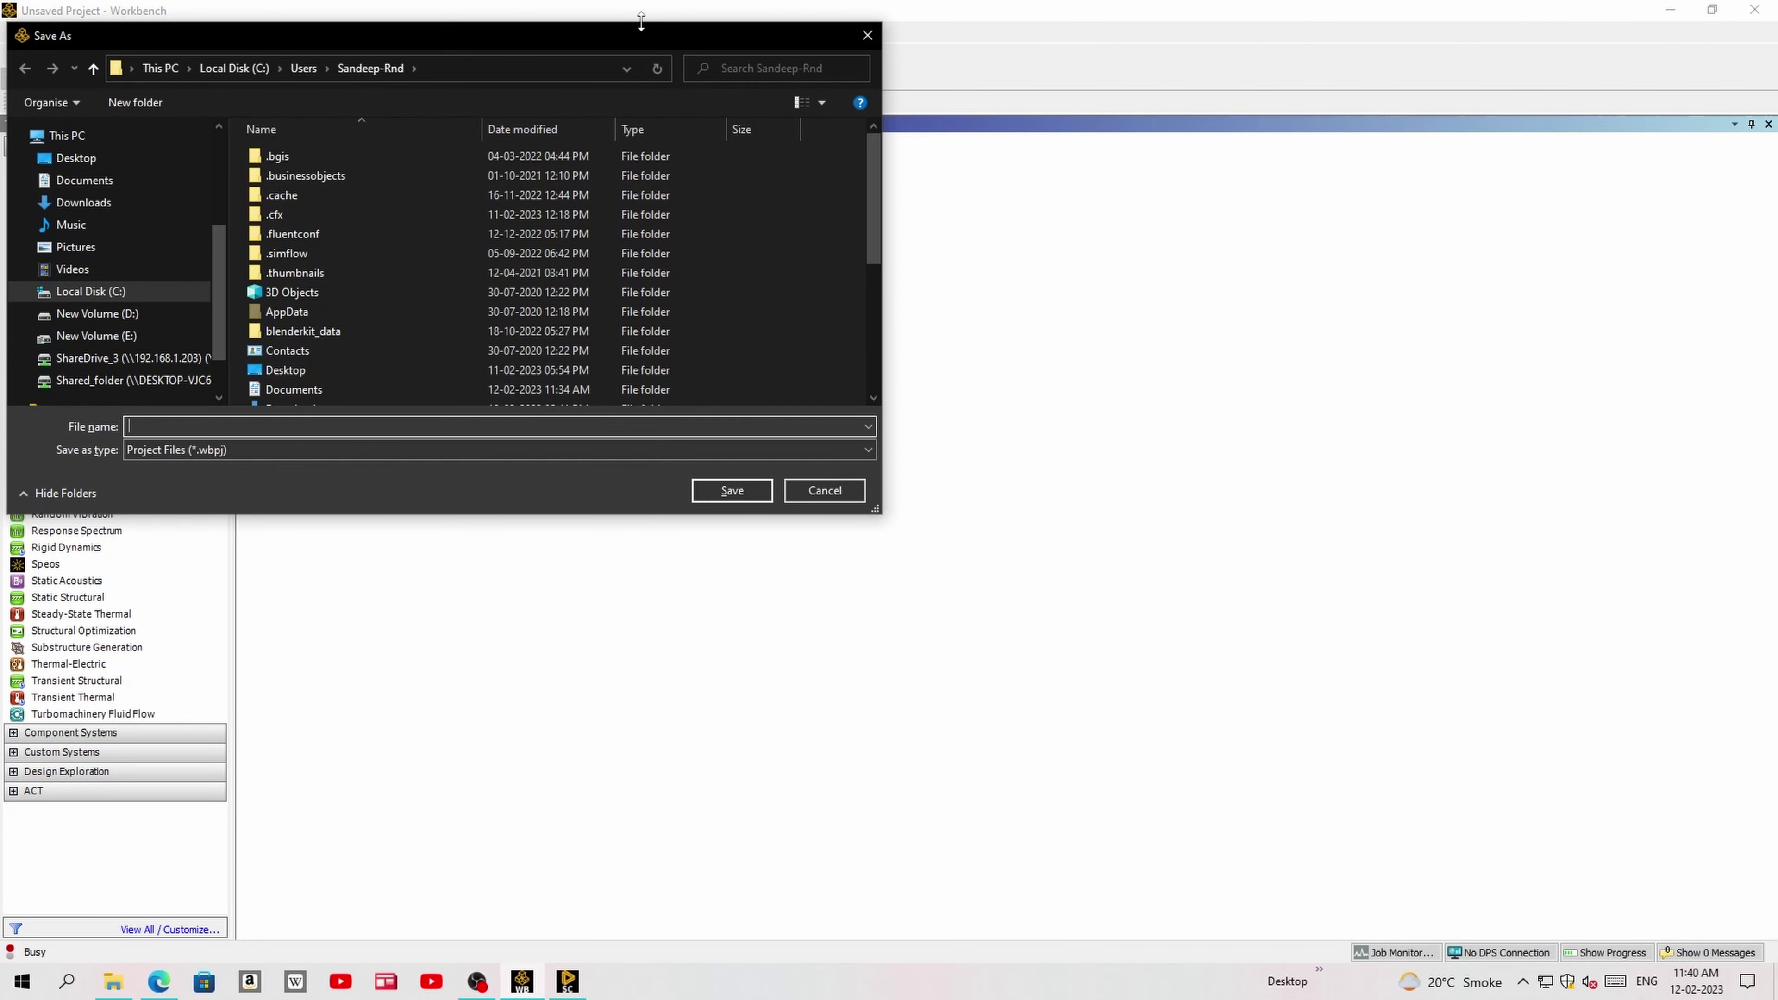
# - Paste the case1 folder path and save the Workbench project as c1
pyautogui.click(434, 68)
pyautogui.write('D:\\psnl data\\blender\\YOUTUBR\\cfs series\\conjugate heat trasfet ananlysis\\case1')
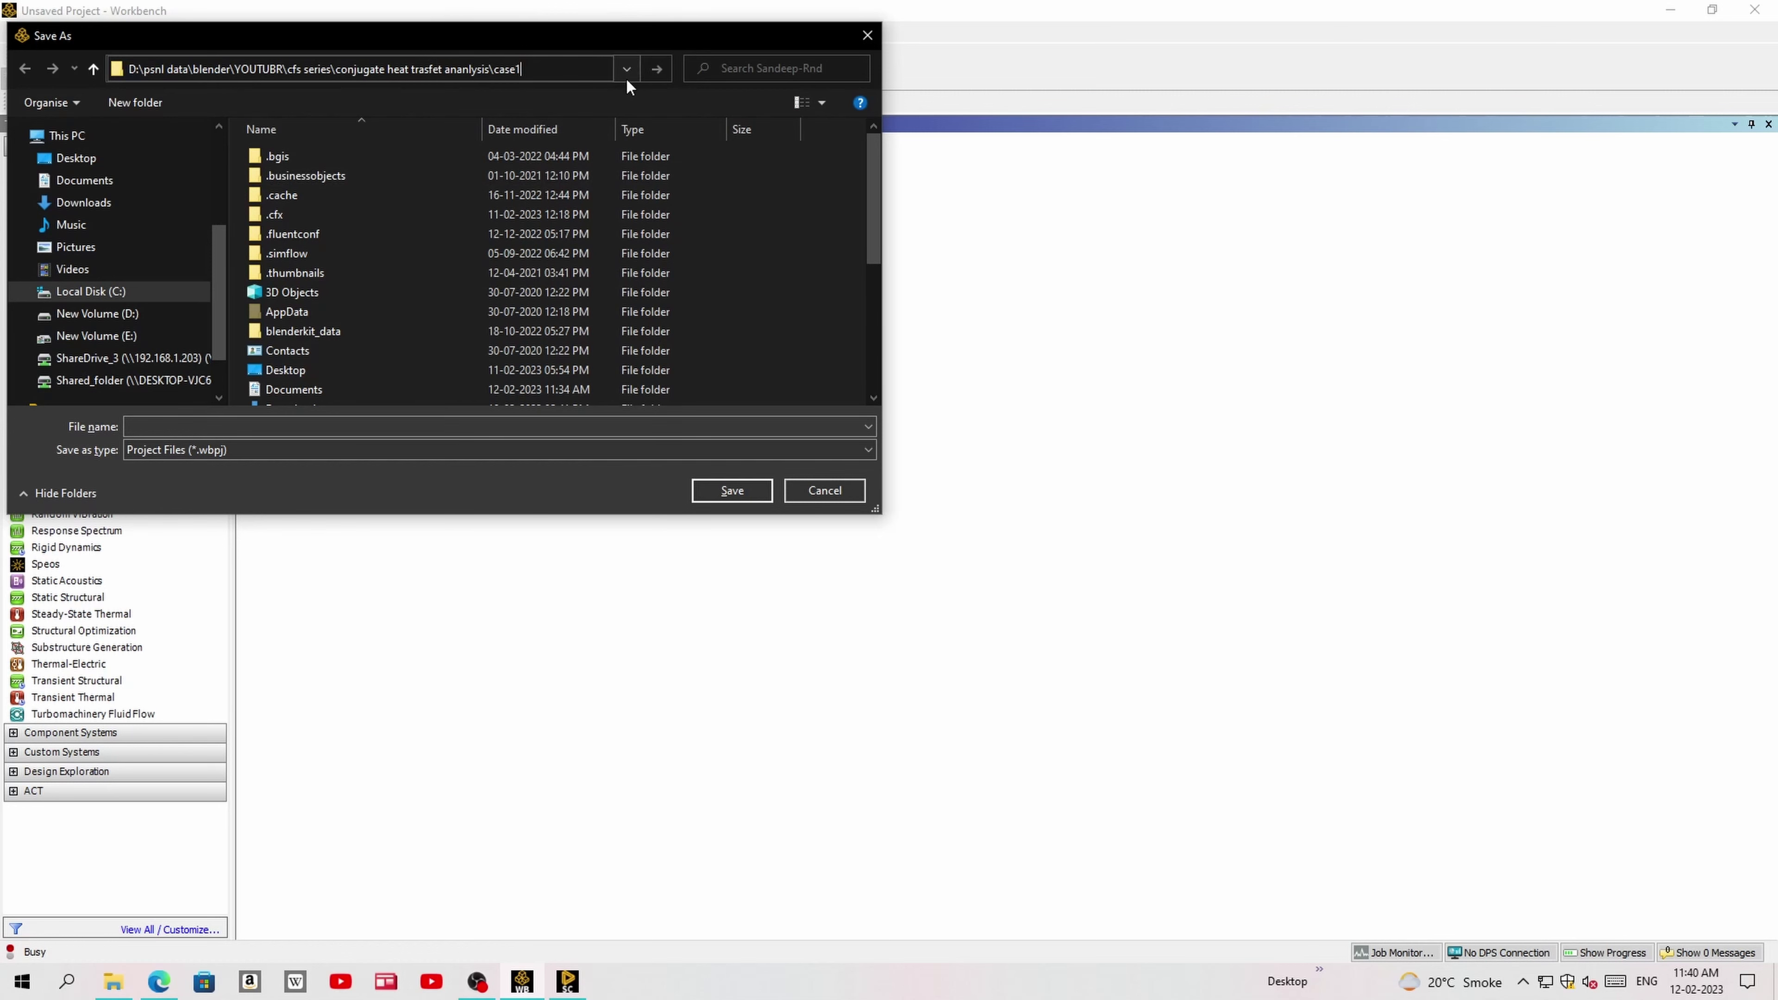
pyautogui.click(656, 68)
pyautogui.click(224, 429)
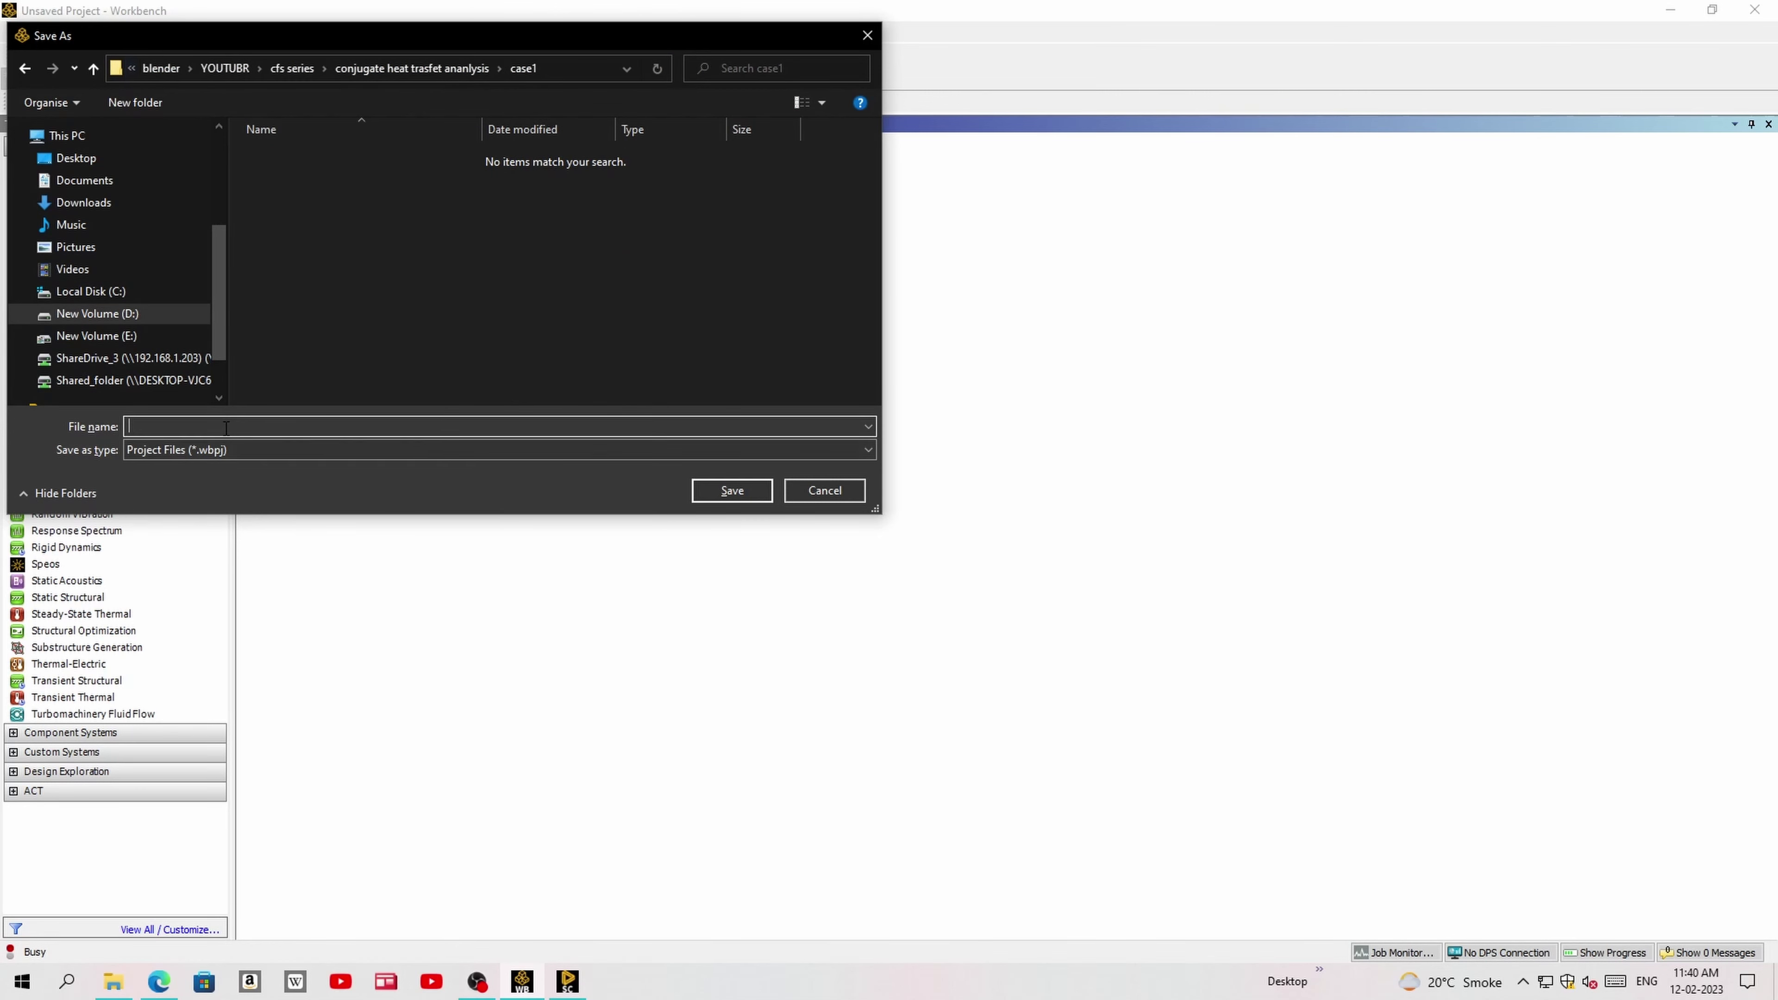
pyautogui.write('c1')
pyautogui.click(729, 493)
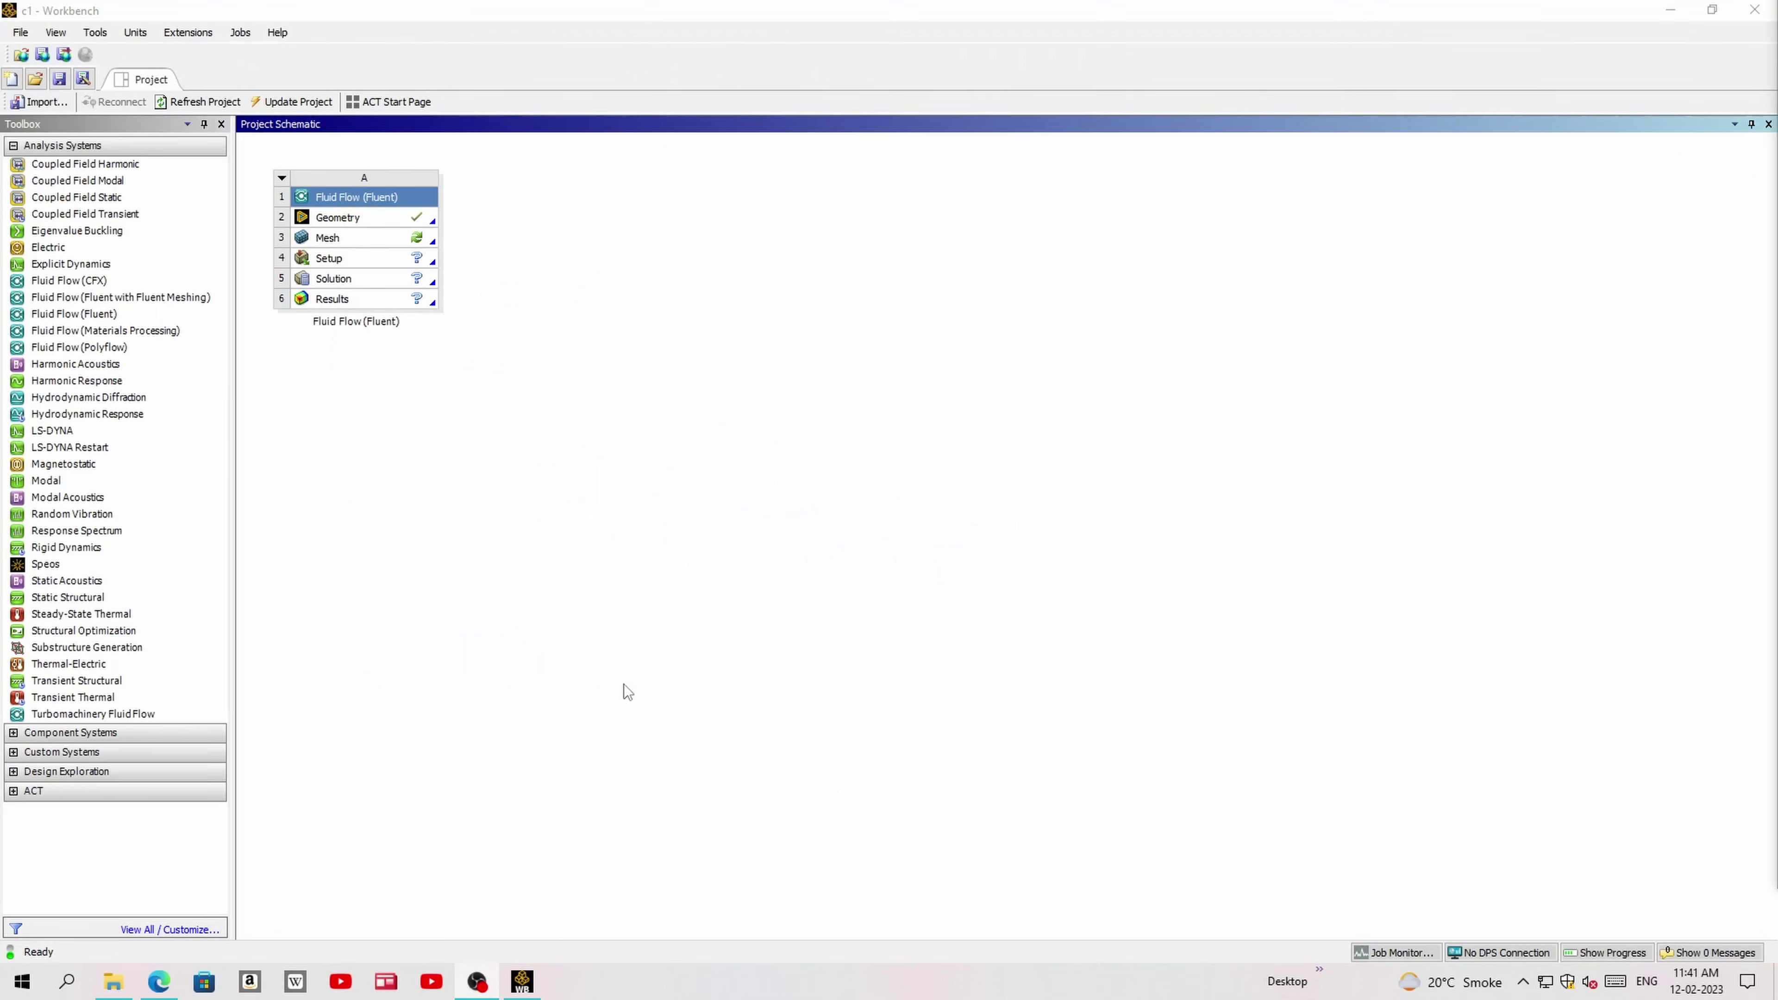
# - Open the Mesh cell in Ansys Meshing, then zoom and orbit the branched pipe model
pyautogui.doubleClick(412, 243)
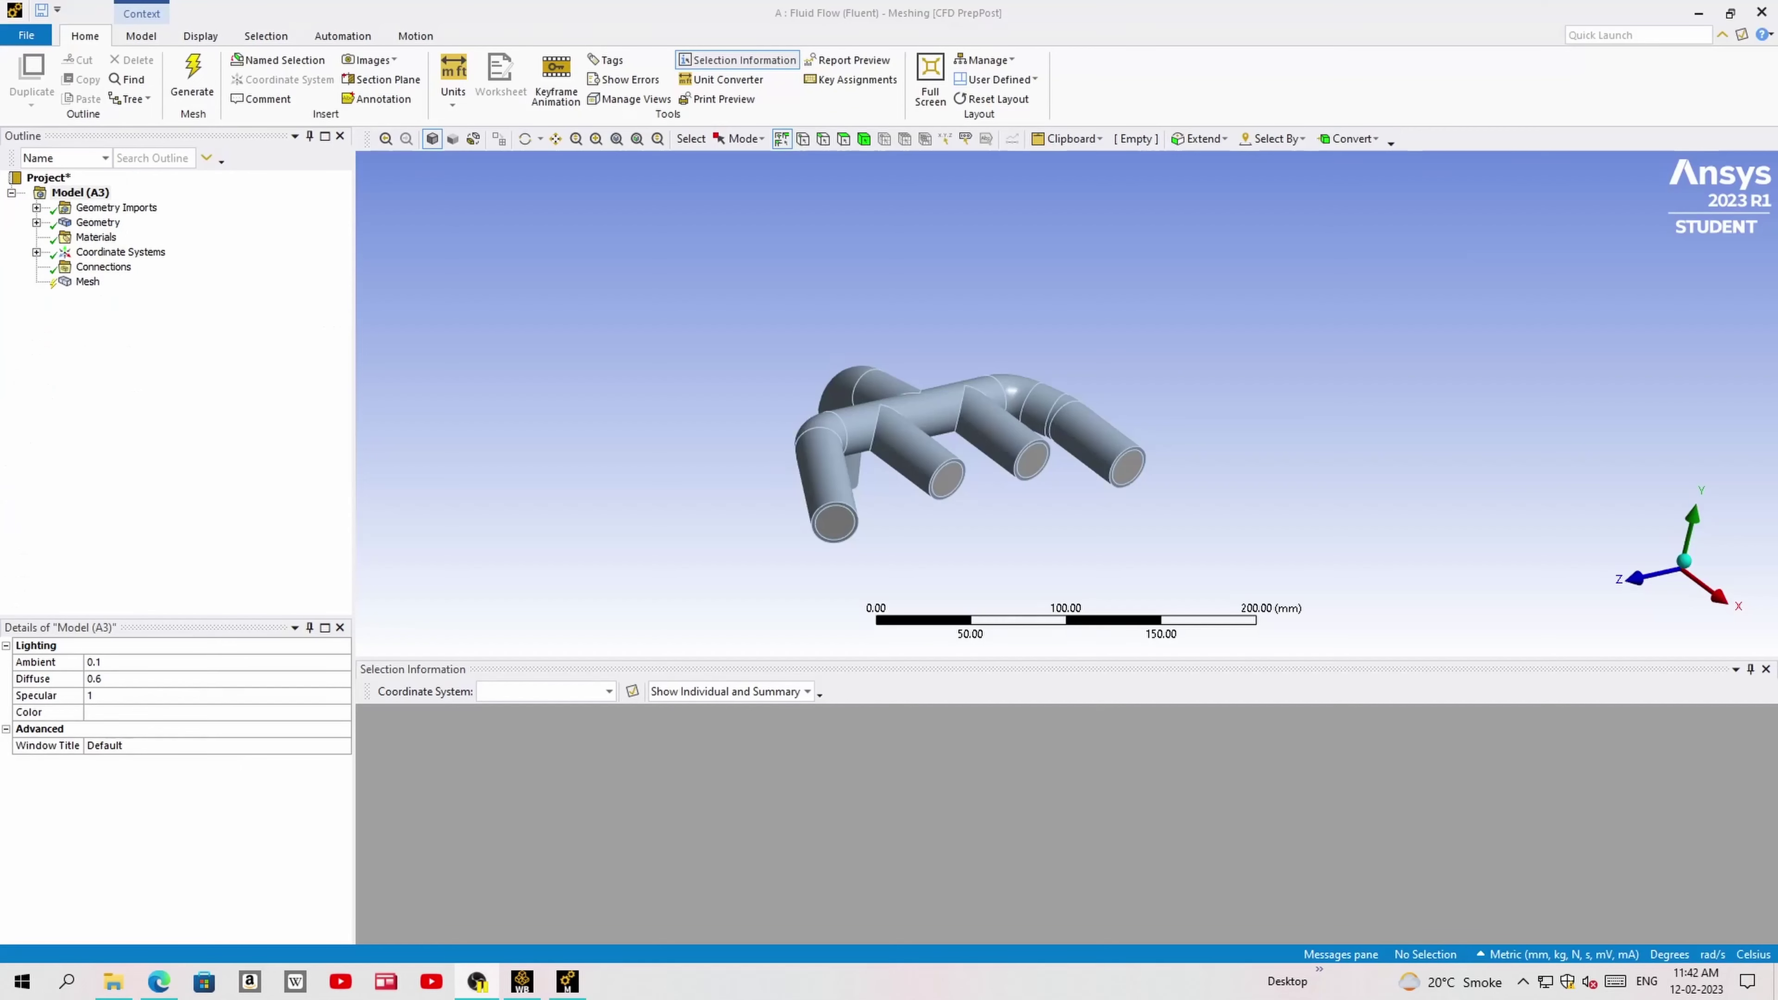
pyautogui.scroll(2, 941, 505)
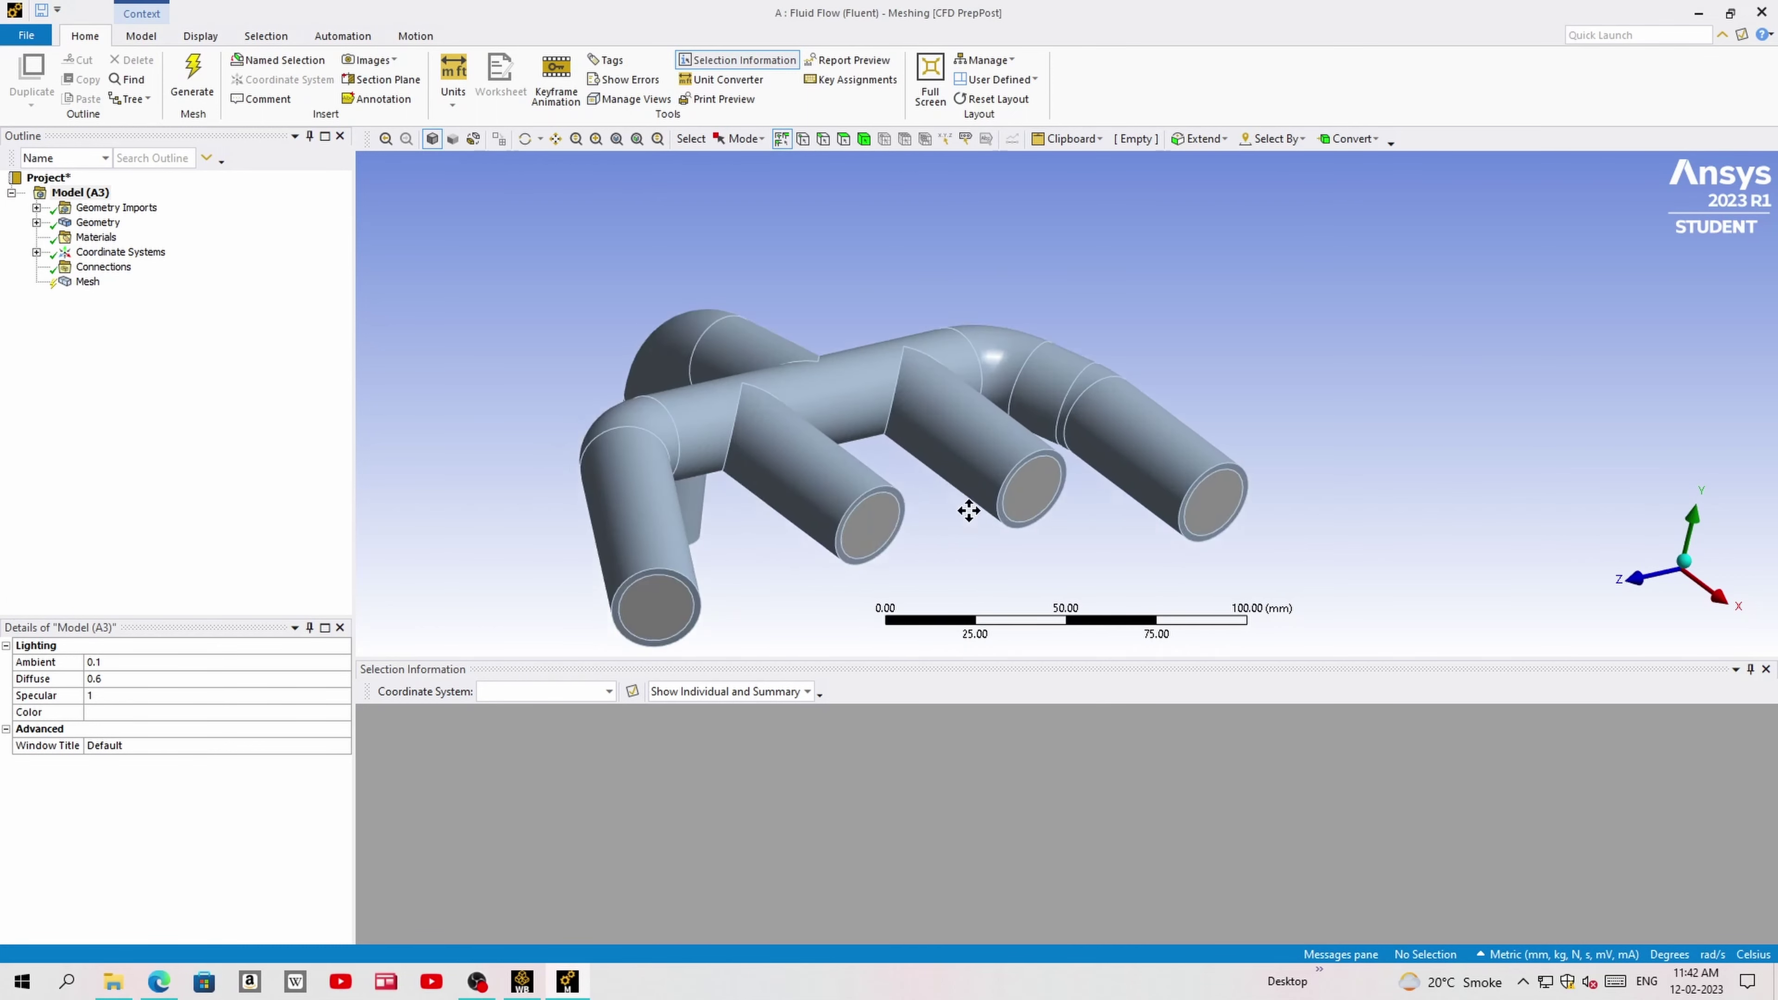
pyautogui.moveTo(965, 509)
pyautogui.mouseDown(button='middle')
pyautogui.moveTo(955, 465)
pyautogui.moveTo(956, 485)
pyautogui.mouseUp(button='middle')
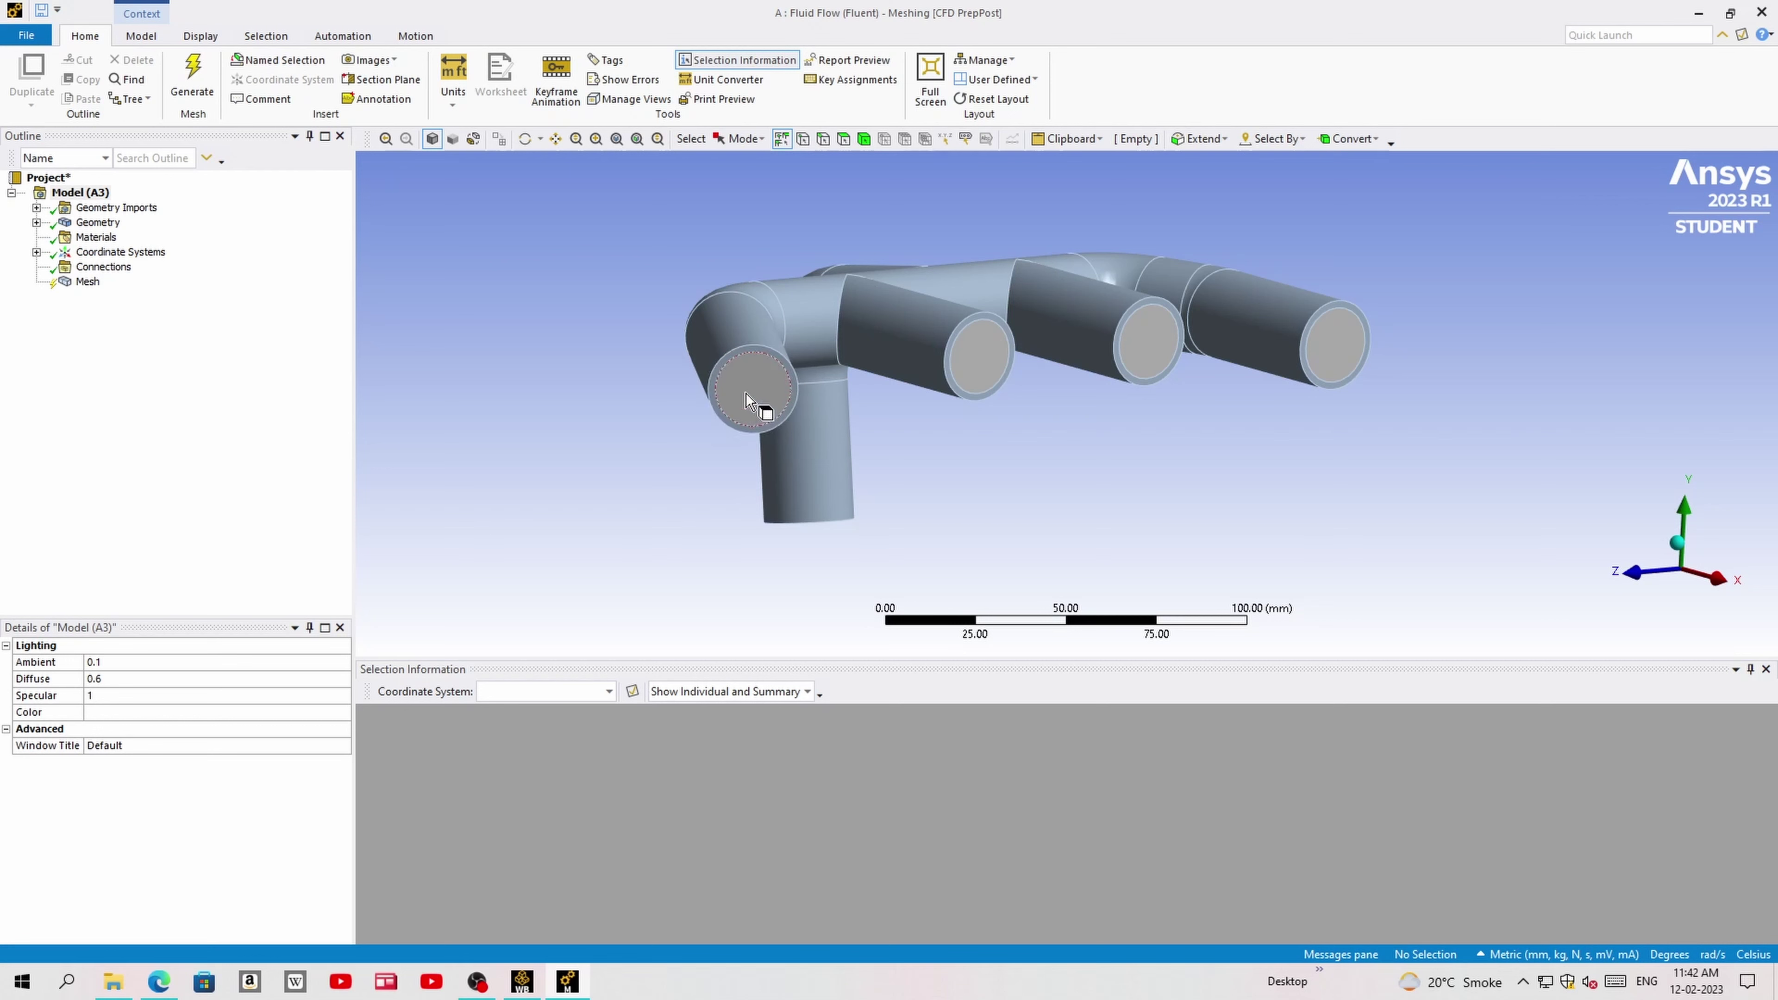
# - Make the four branch end faces a named selection called inlet
pyautogui.click(844, 138)
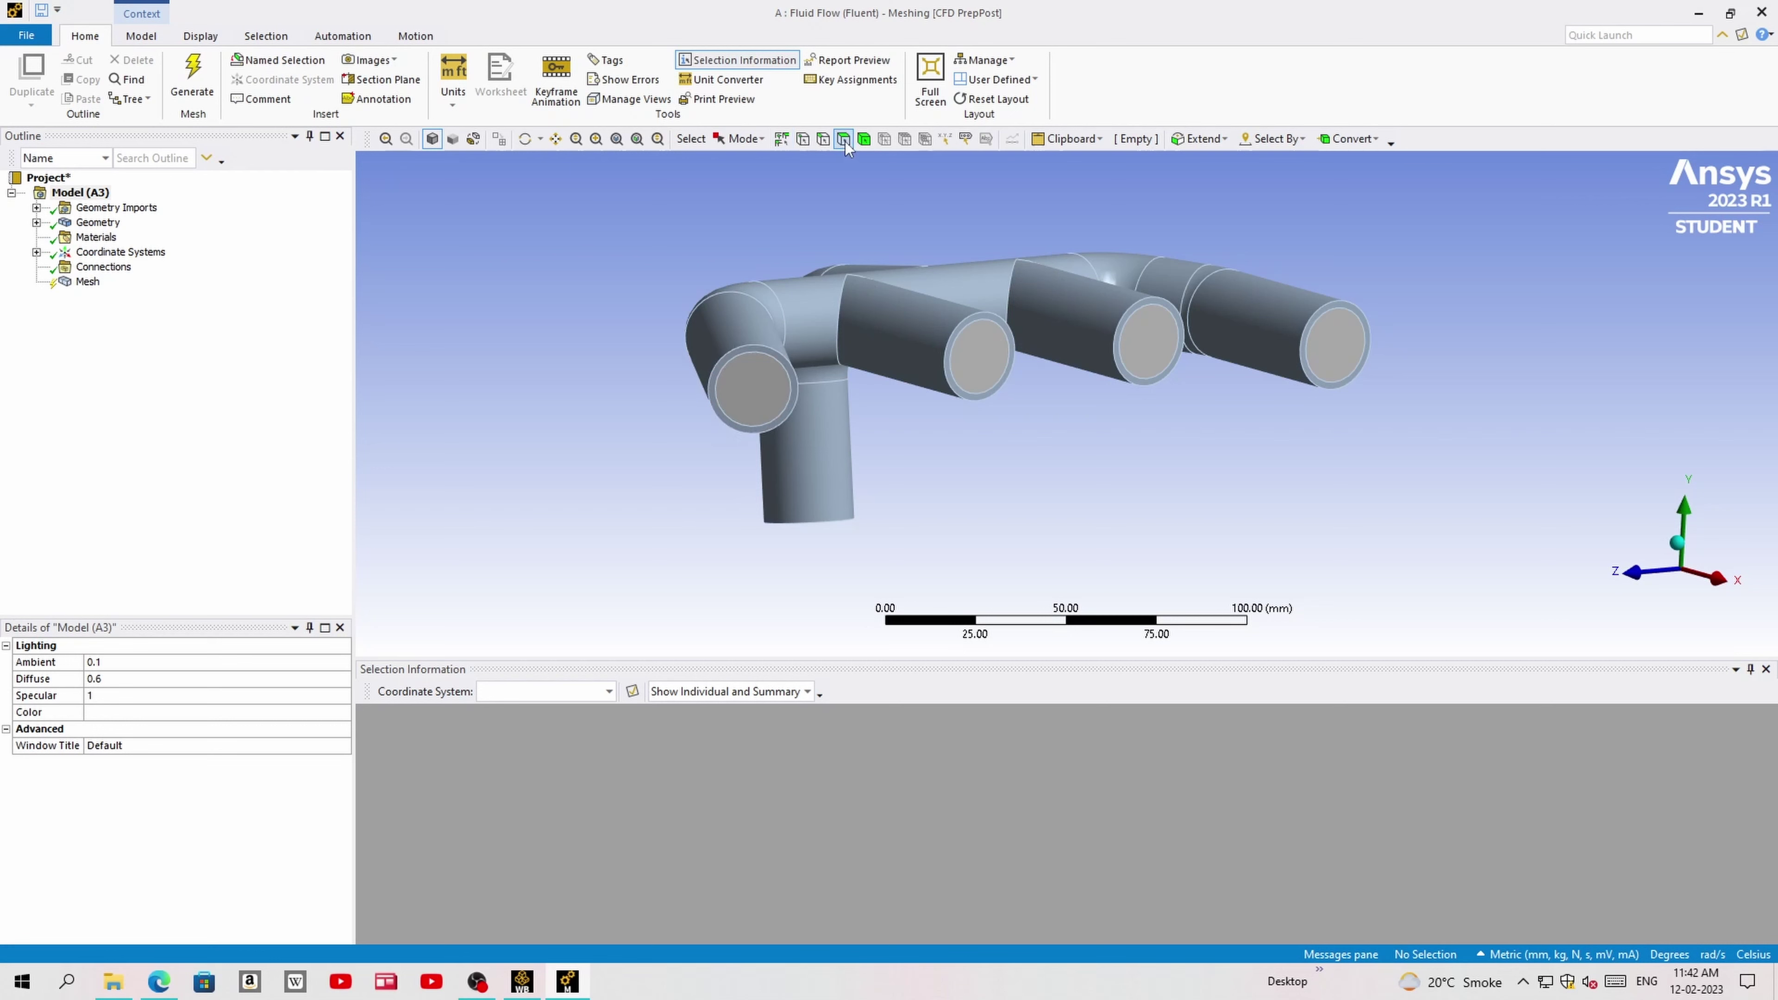
pyautogui.click(765, 392)
pyautogui.keyDown('ctrl'); pyautogui.click(990, 375); pyautogui.keyUp('ctrl')
pyautogui.keyDown('ctrl'); pyautogui.click(1145, 354); pyautogui.keyUp('ctrl')
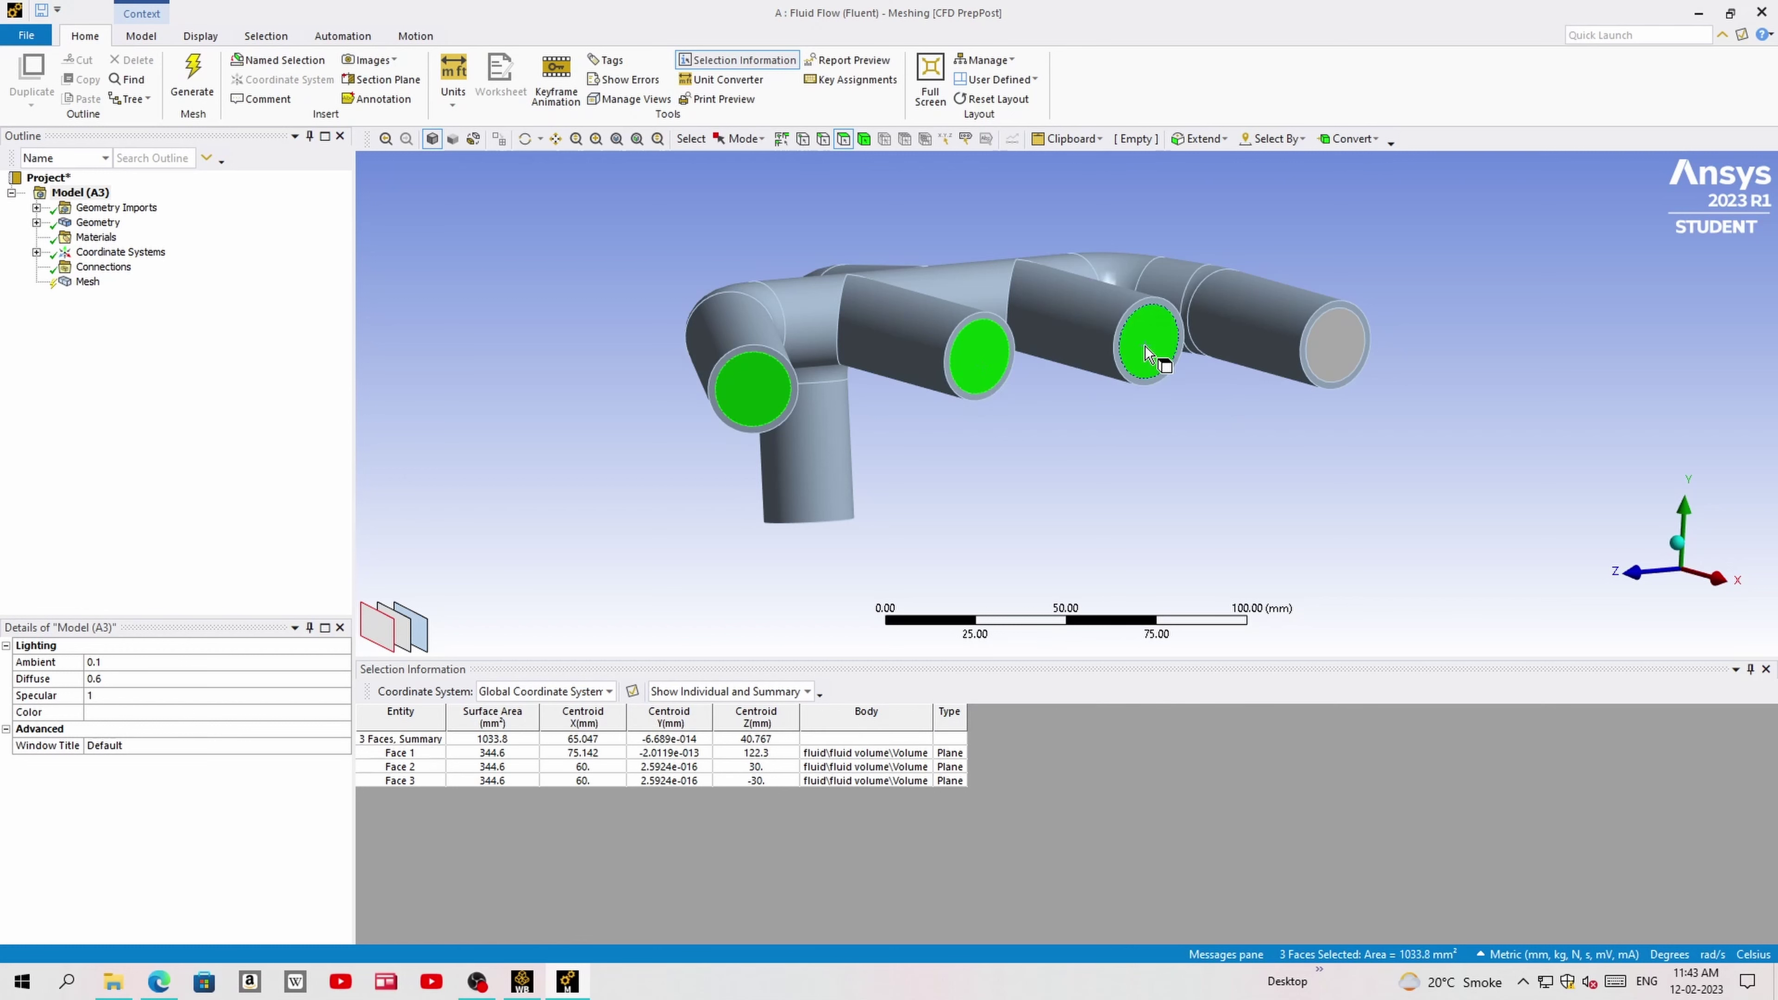
pyautogui.keyDown('ctrl'); pyautogui.click(1343, 343); pyautogui.keyUp('ctrl')
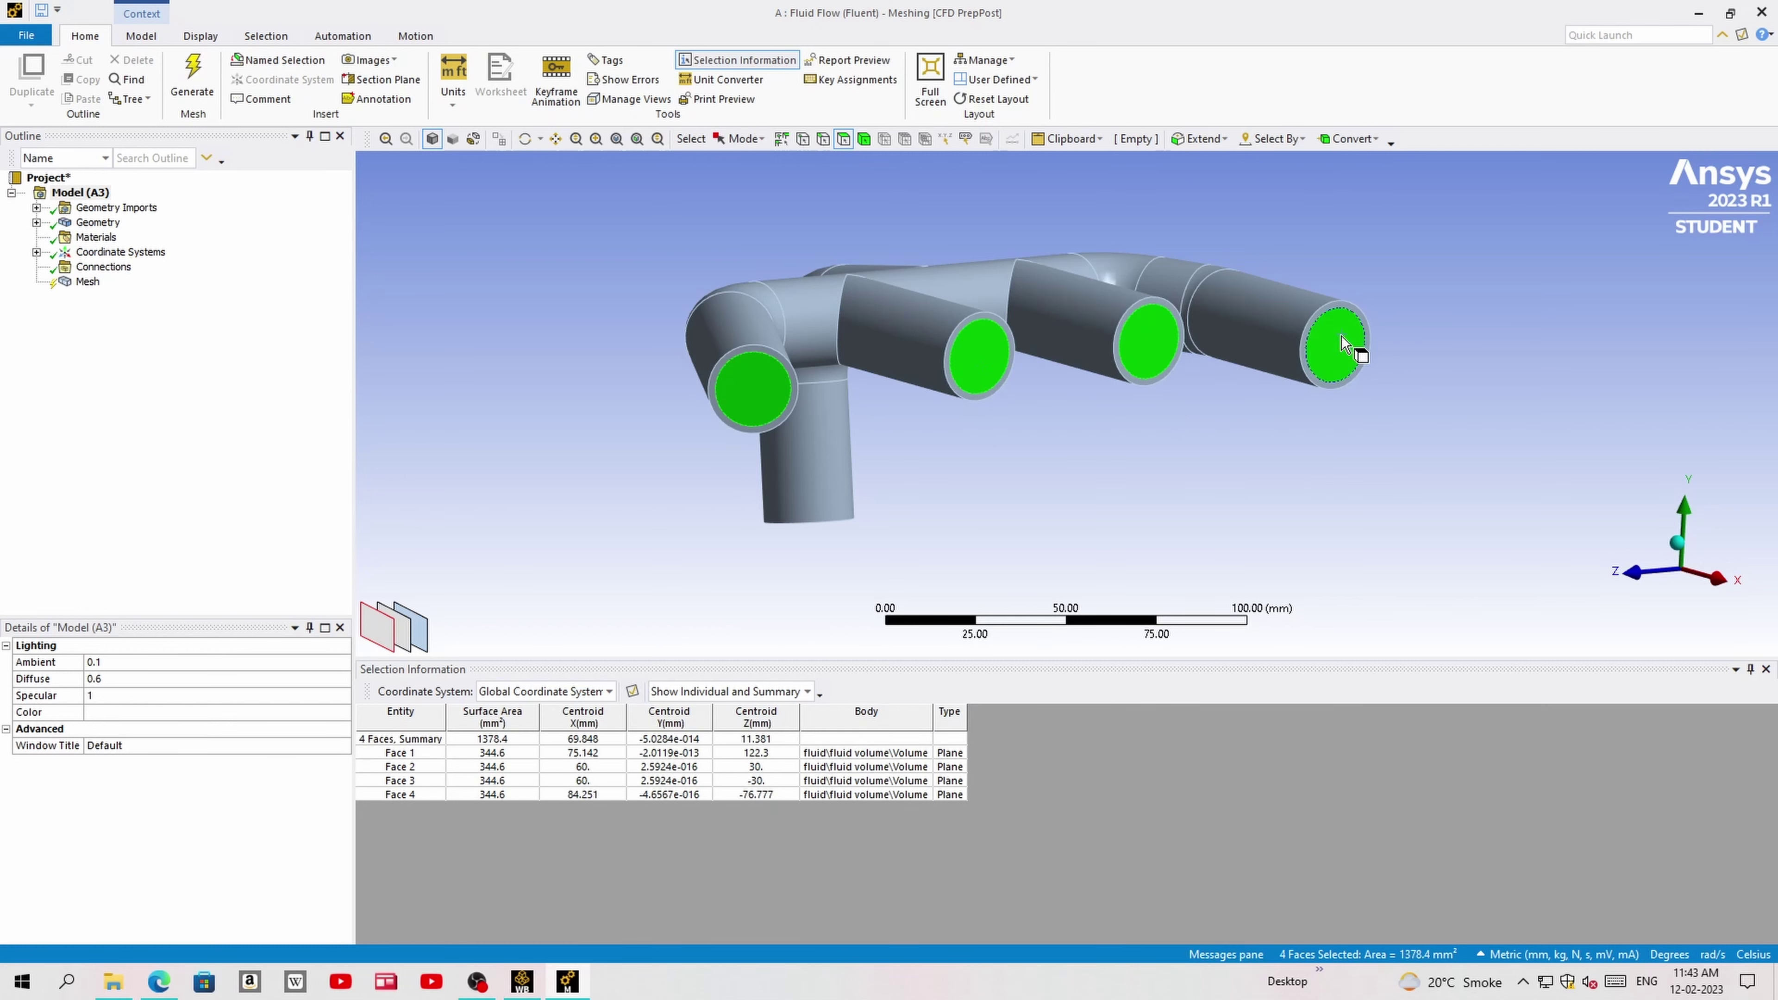
pyautogui.press('n')
pyautogui.press('BackSpace')
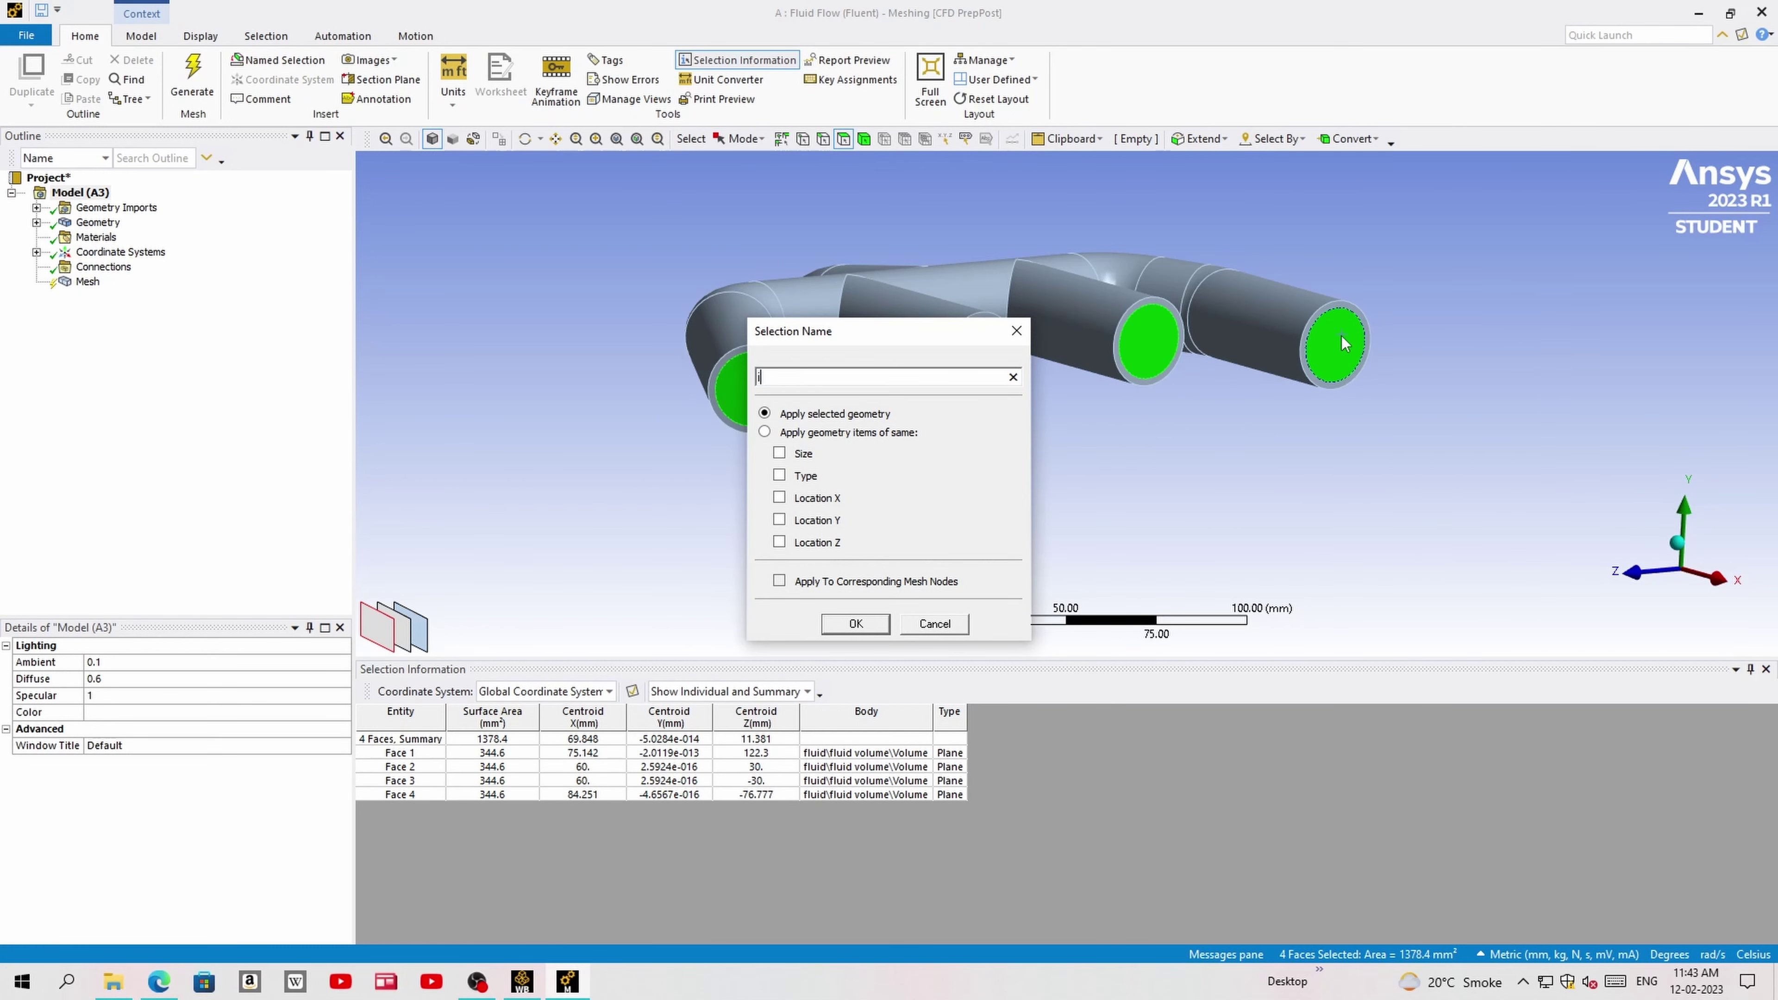
pyautogui.write('inlet')
pyautogui.press('Return')
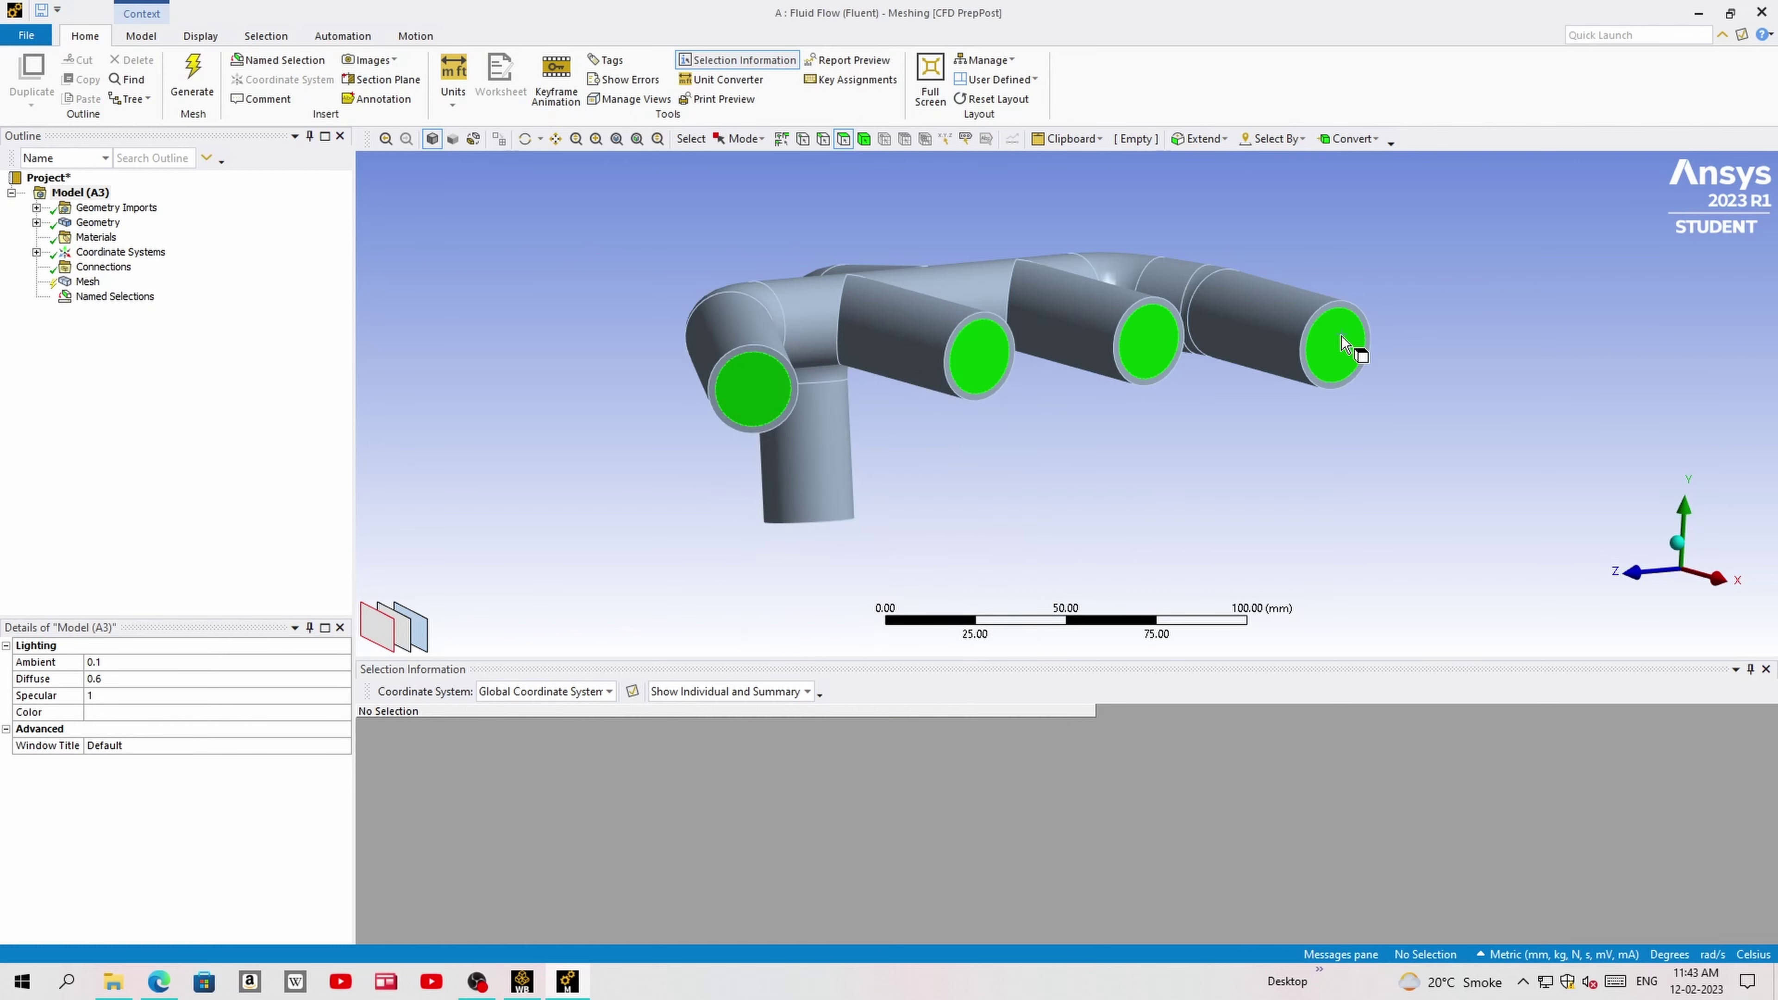
# - Make the bottom pipe end face a named selection called outlet, then reorient the zoomed-out model
pyautogui.click(890, 516)
pyautogui.moveTo(889, 516); pyautogui.dragTo(881, 413, button='middle')
pyautogui.click(823, 648)
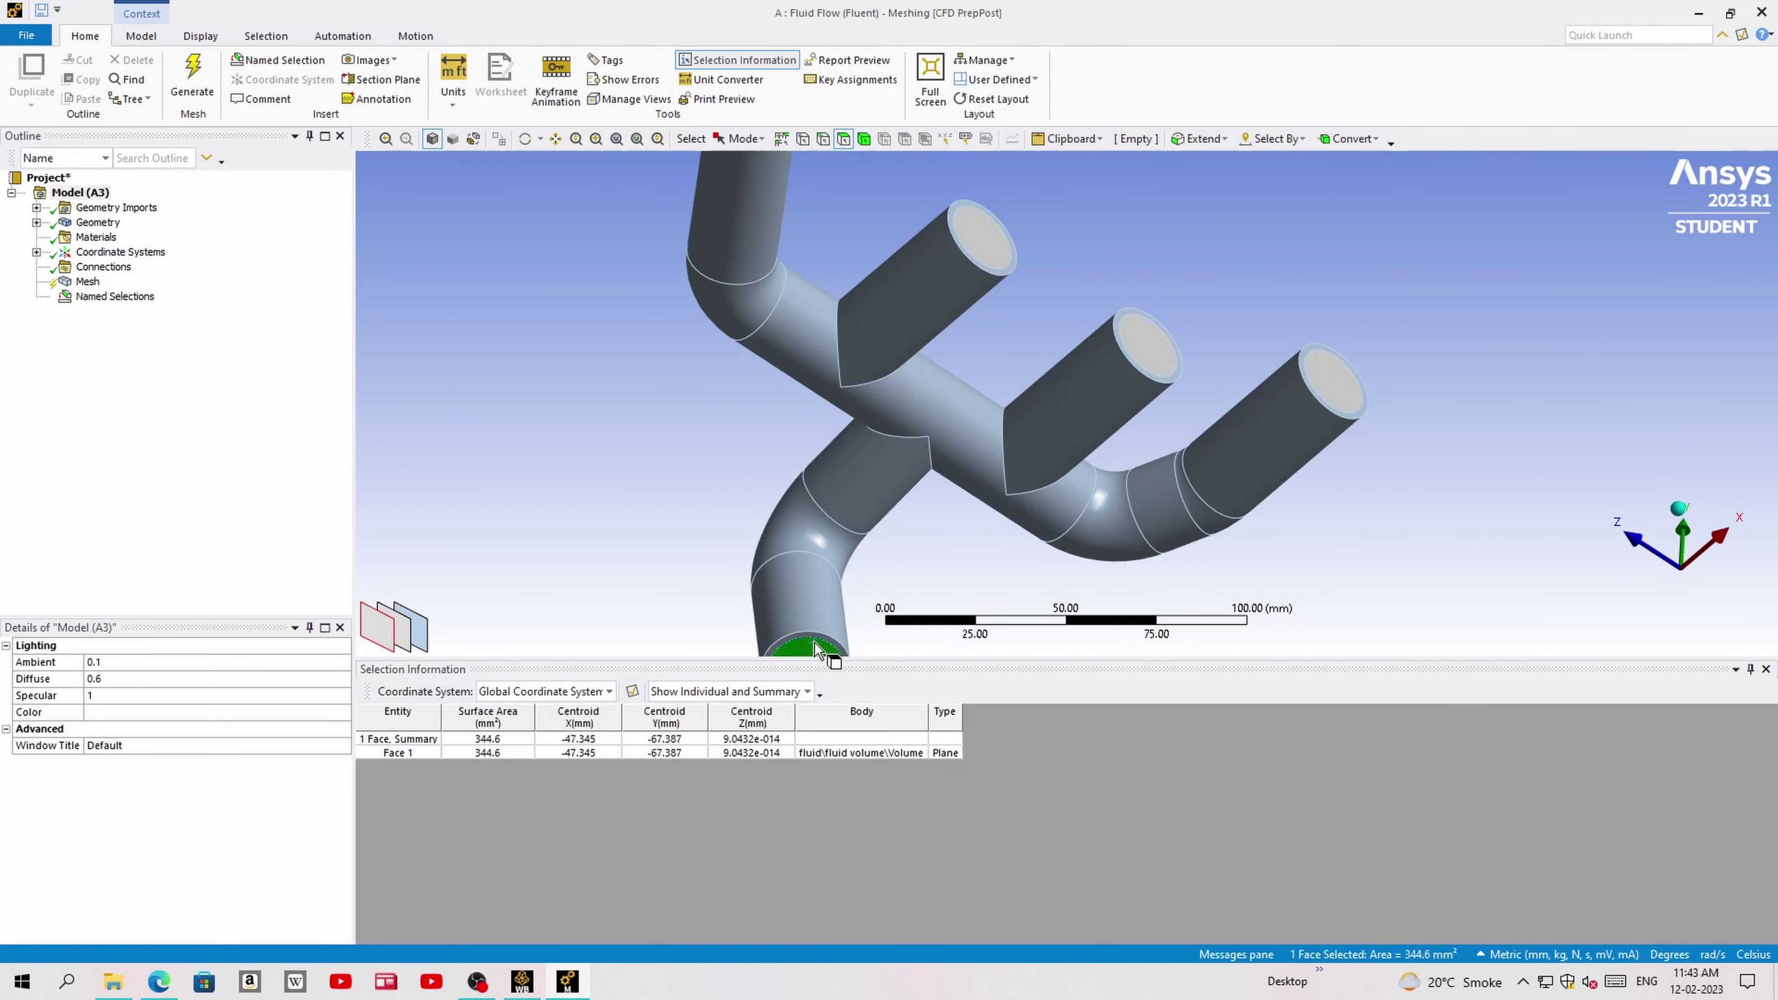
pyautogui.moveTo(822, 648); pyautogui.dragTo(981, 705, button='middle')
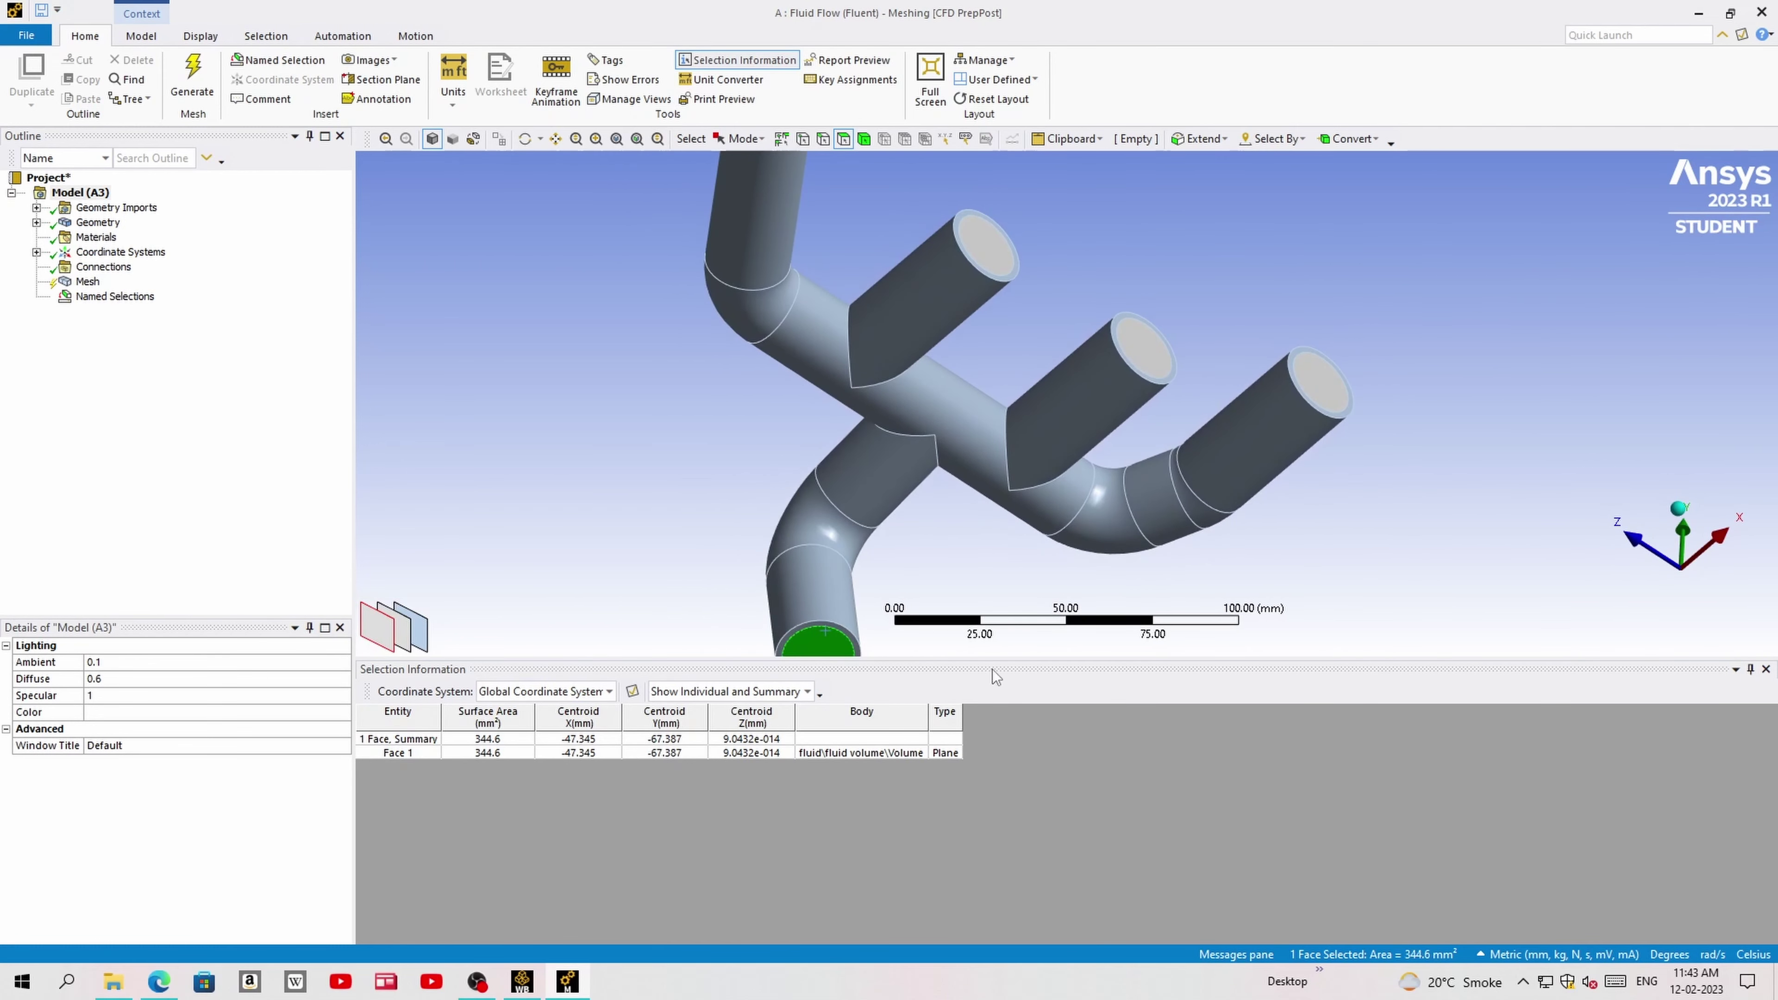
pyautogui.moveTo(995, 666); pyautogui.dragTo(995, 727)
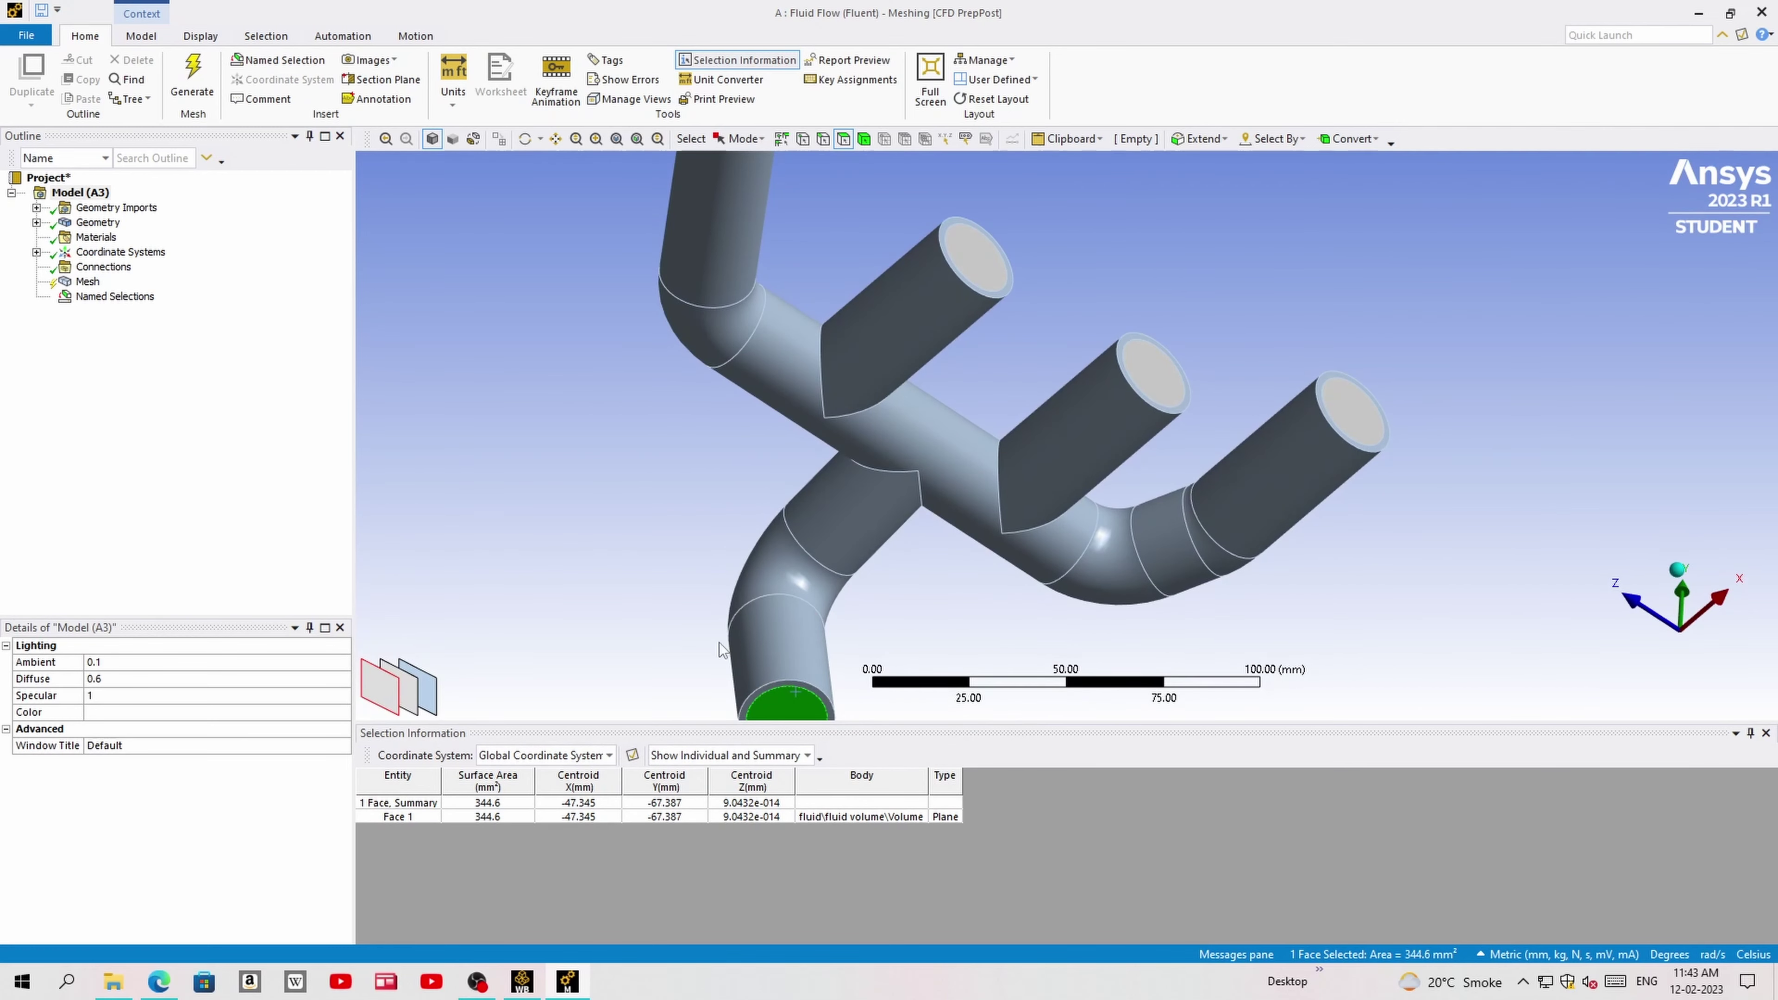
pyautogui.write('nout')
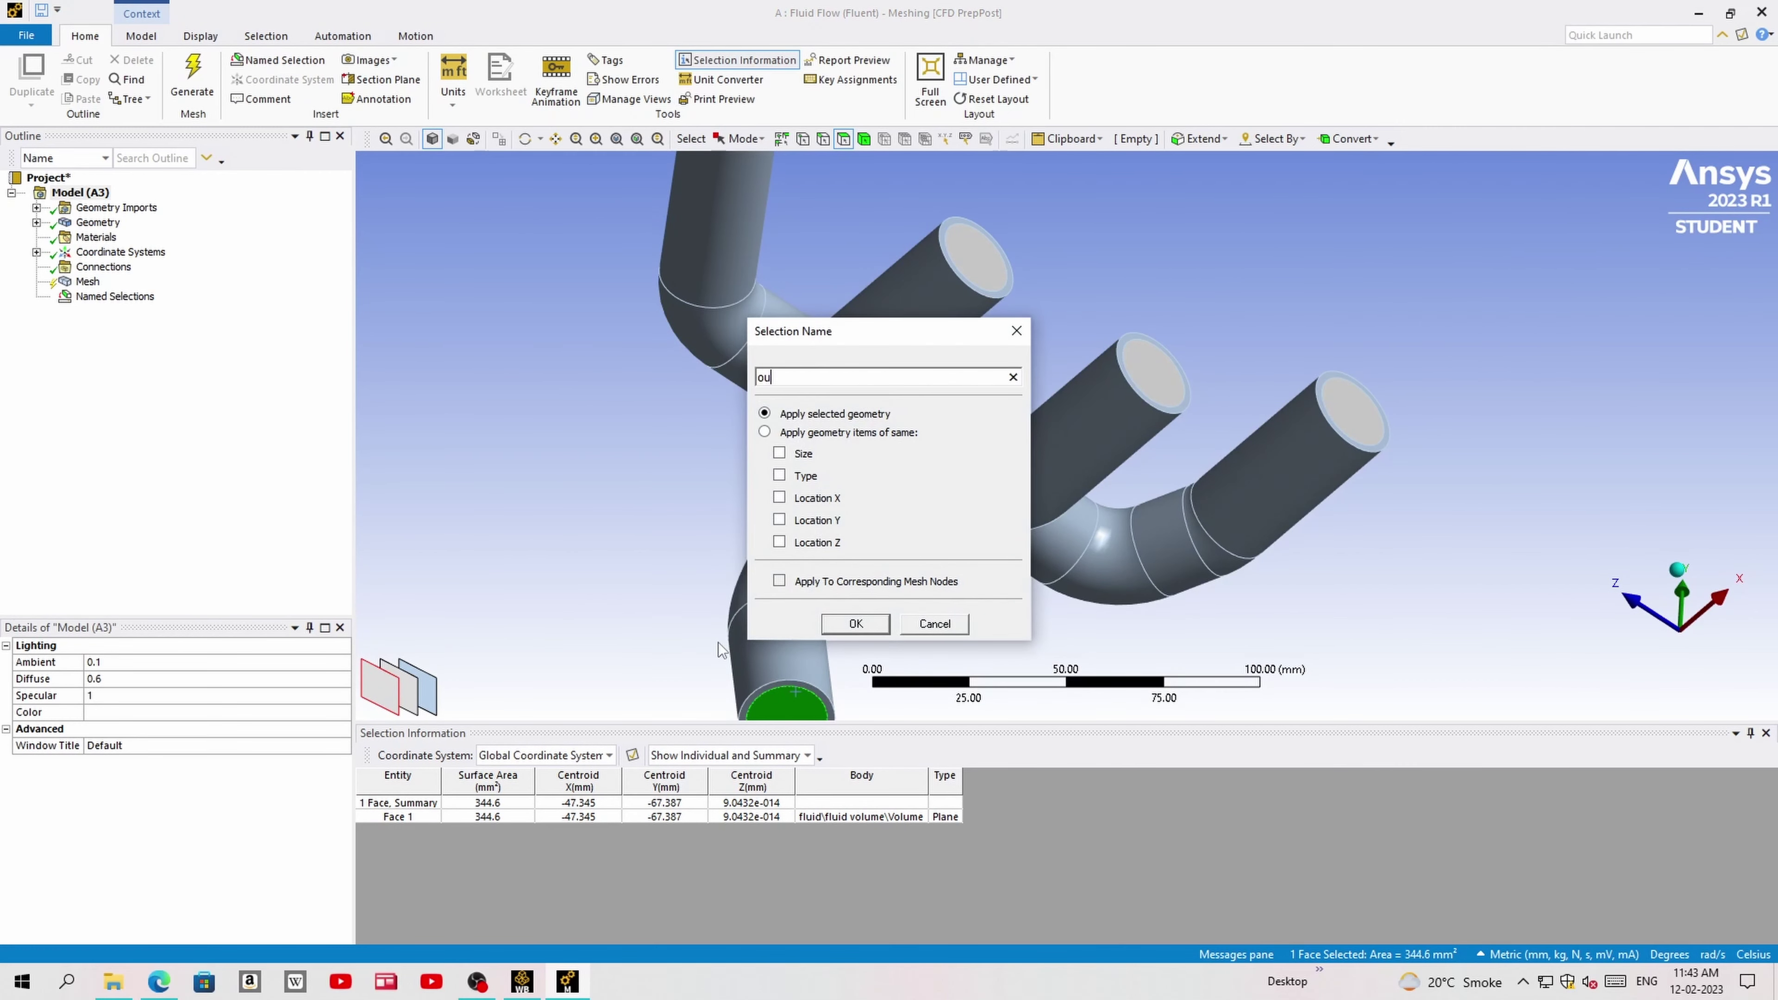
pyautogui.write('le')
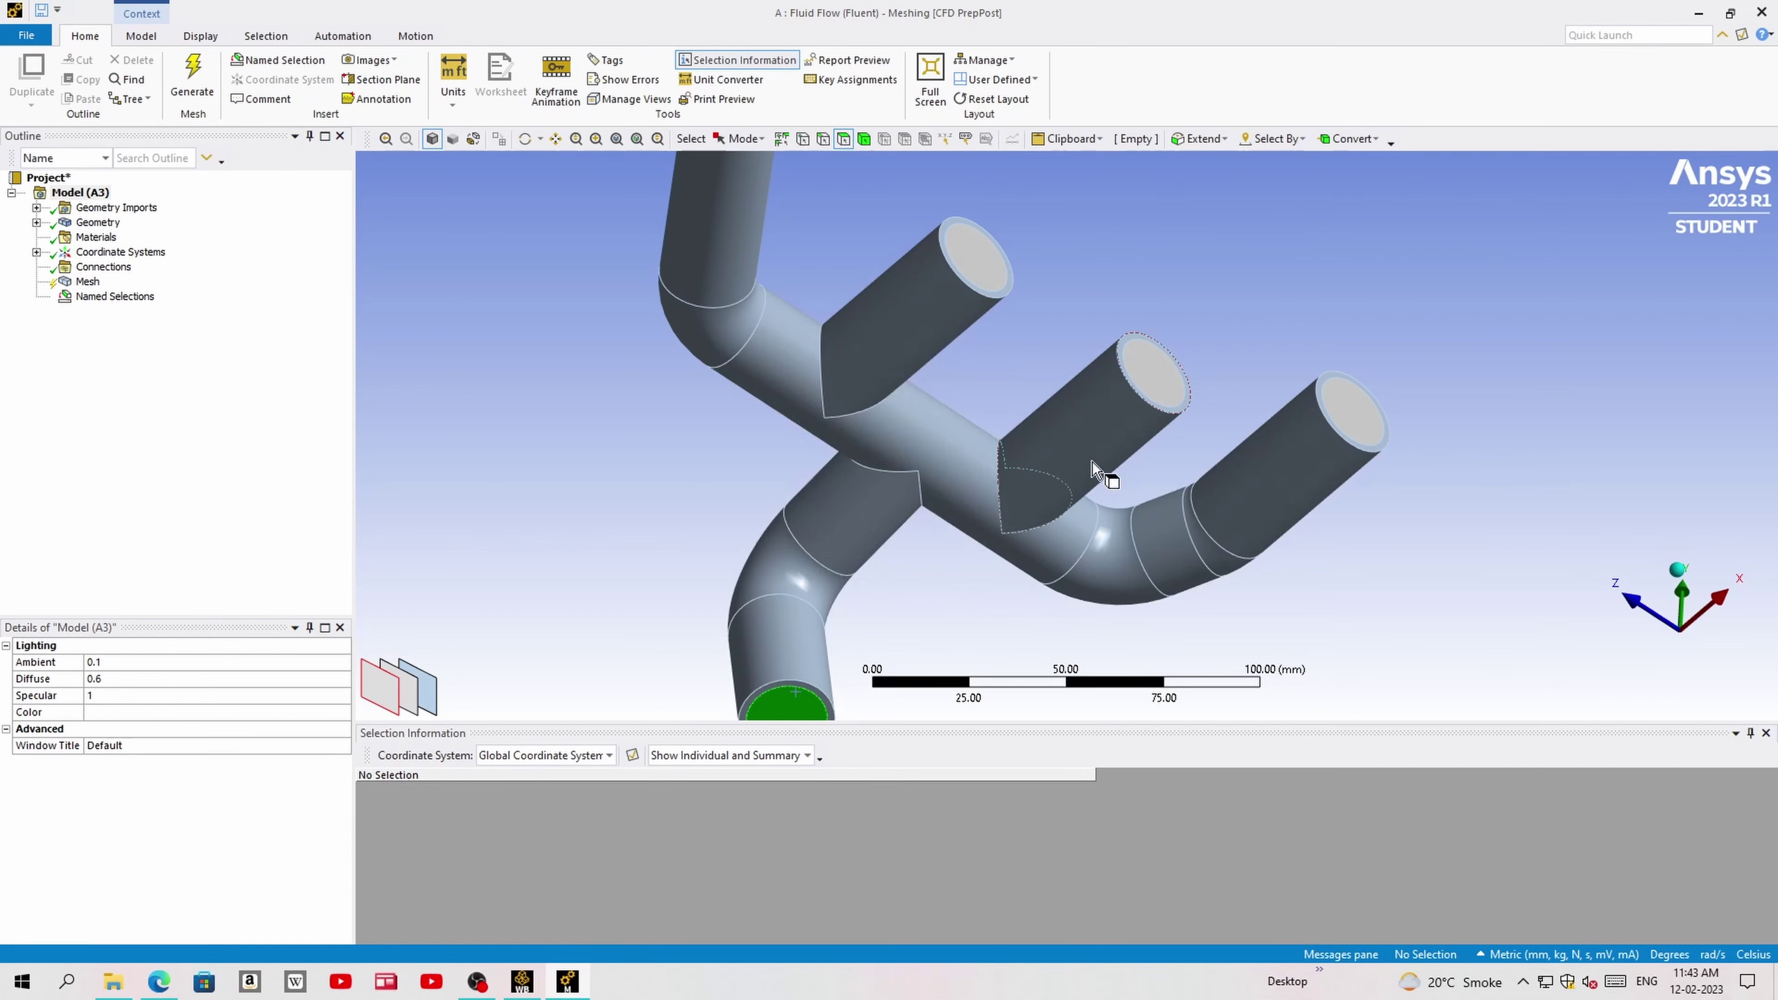
pyautogui.moveTo(1104, 445)
pyautogui.mouseDown(button='middle')
pyautogui.moveTo(1039, 575)
pyautogui.moveTo(964, 389)
pyautogui.mouseUp(button='middle')
pyautogui.scroll(-5, 1001, 448)
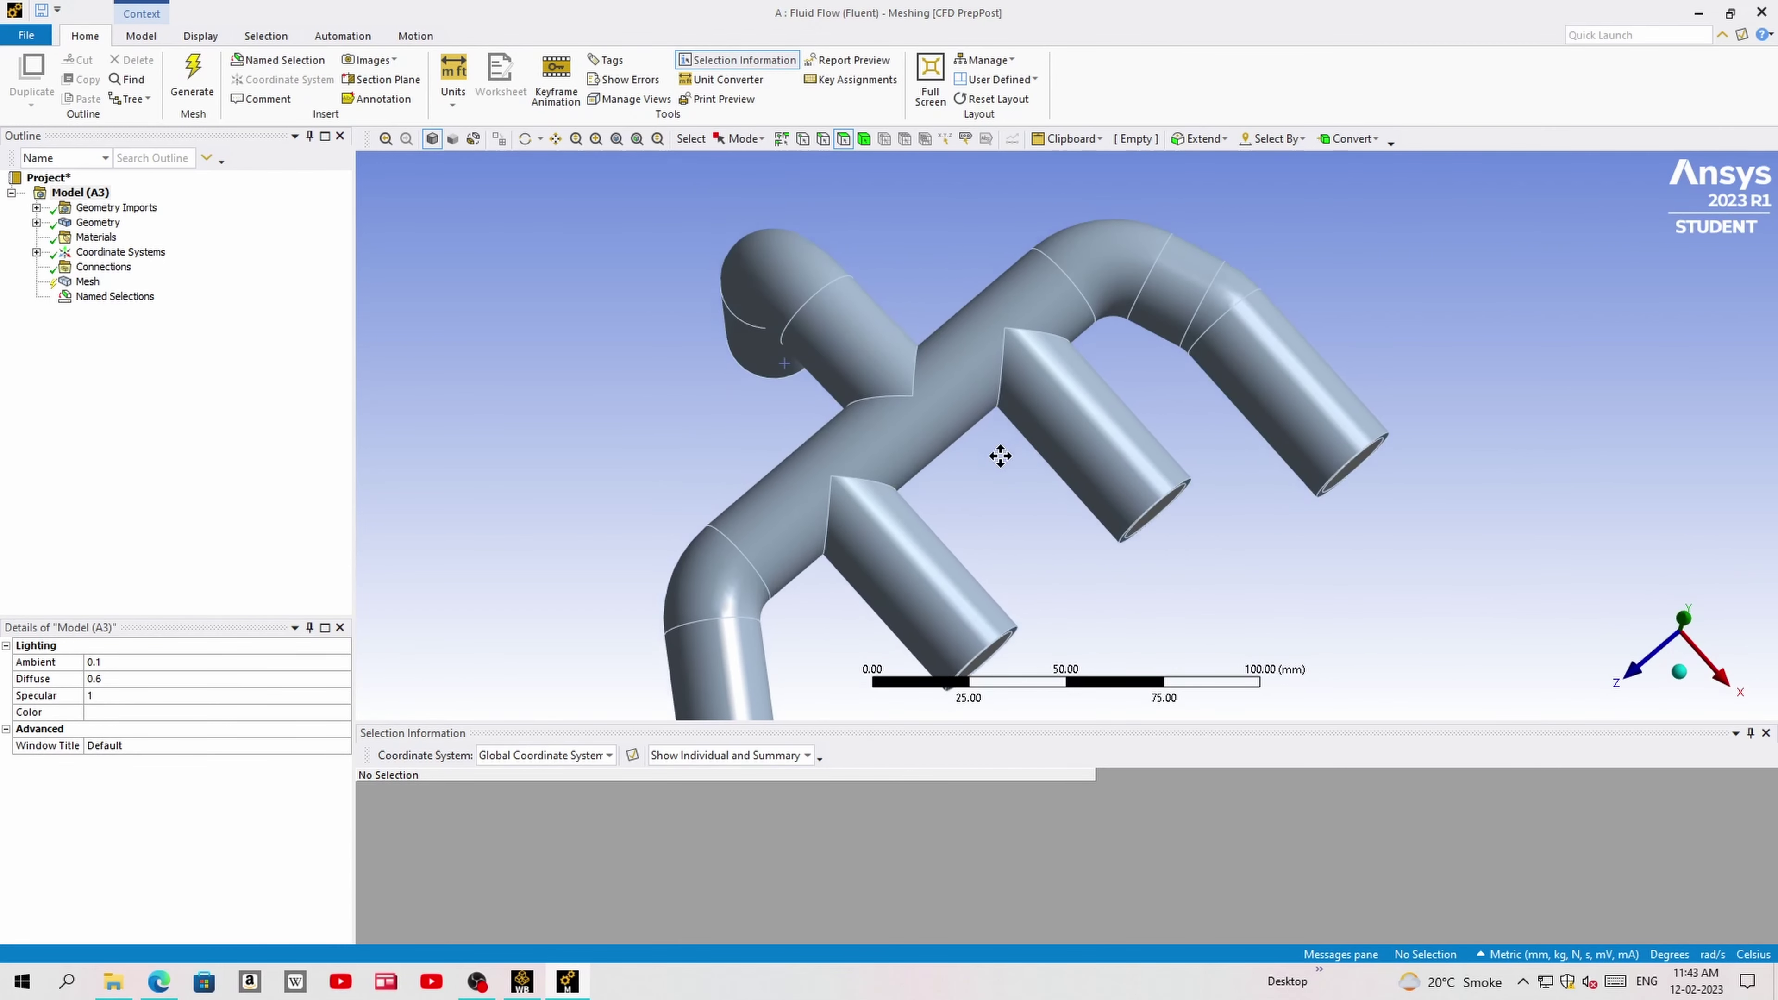
pyautogui.moveTo(1192, 504)
pyautogui.mouseDown(button='middle')
pyautogui.moveTo(1091, 555)
pyautogui.moveTo(1084, 519)
pyautogui.mouseUp(button='middle')
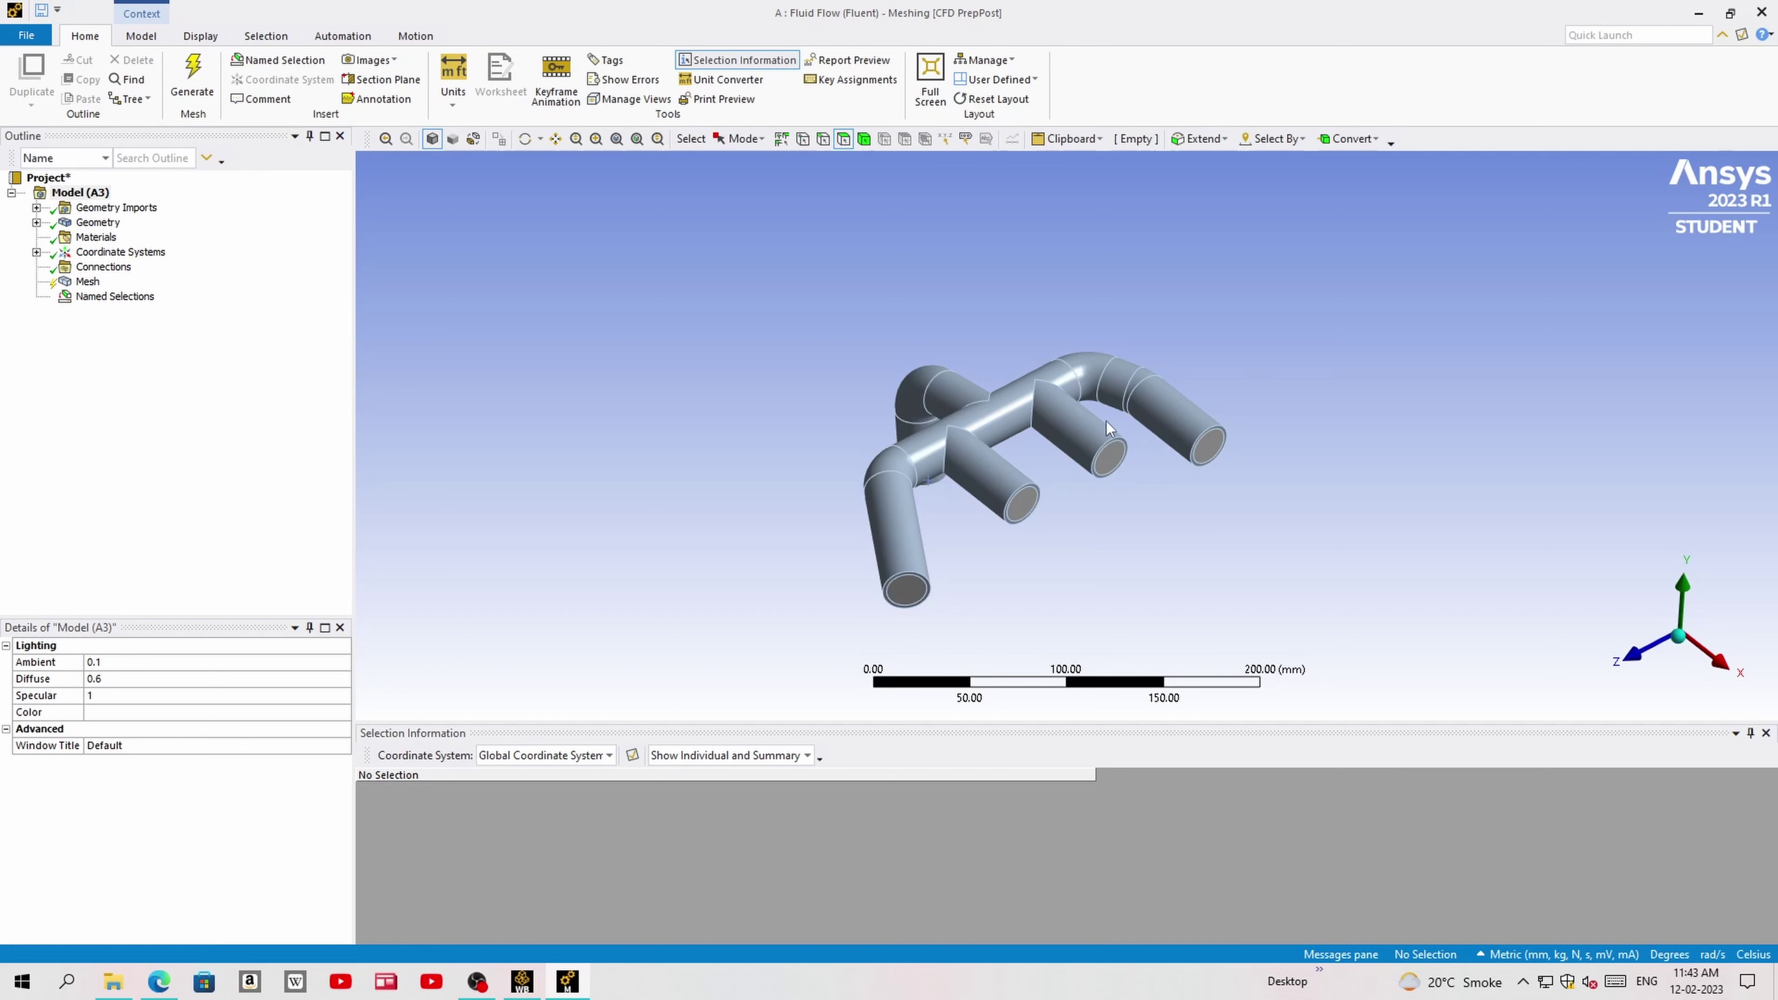
pyautogui.moveTo(1107, 421); pyautogui.dragTo(1044, 485, button='middle')
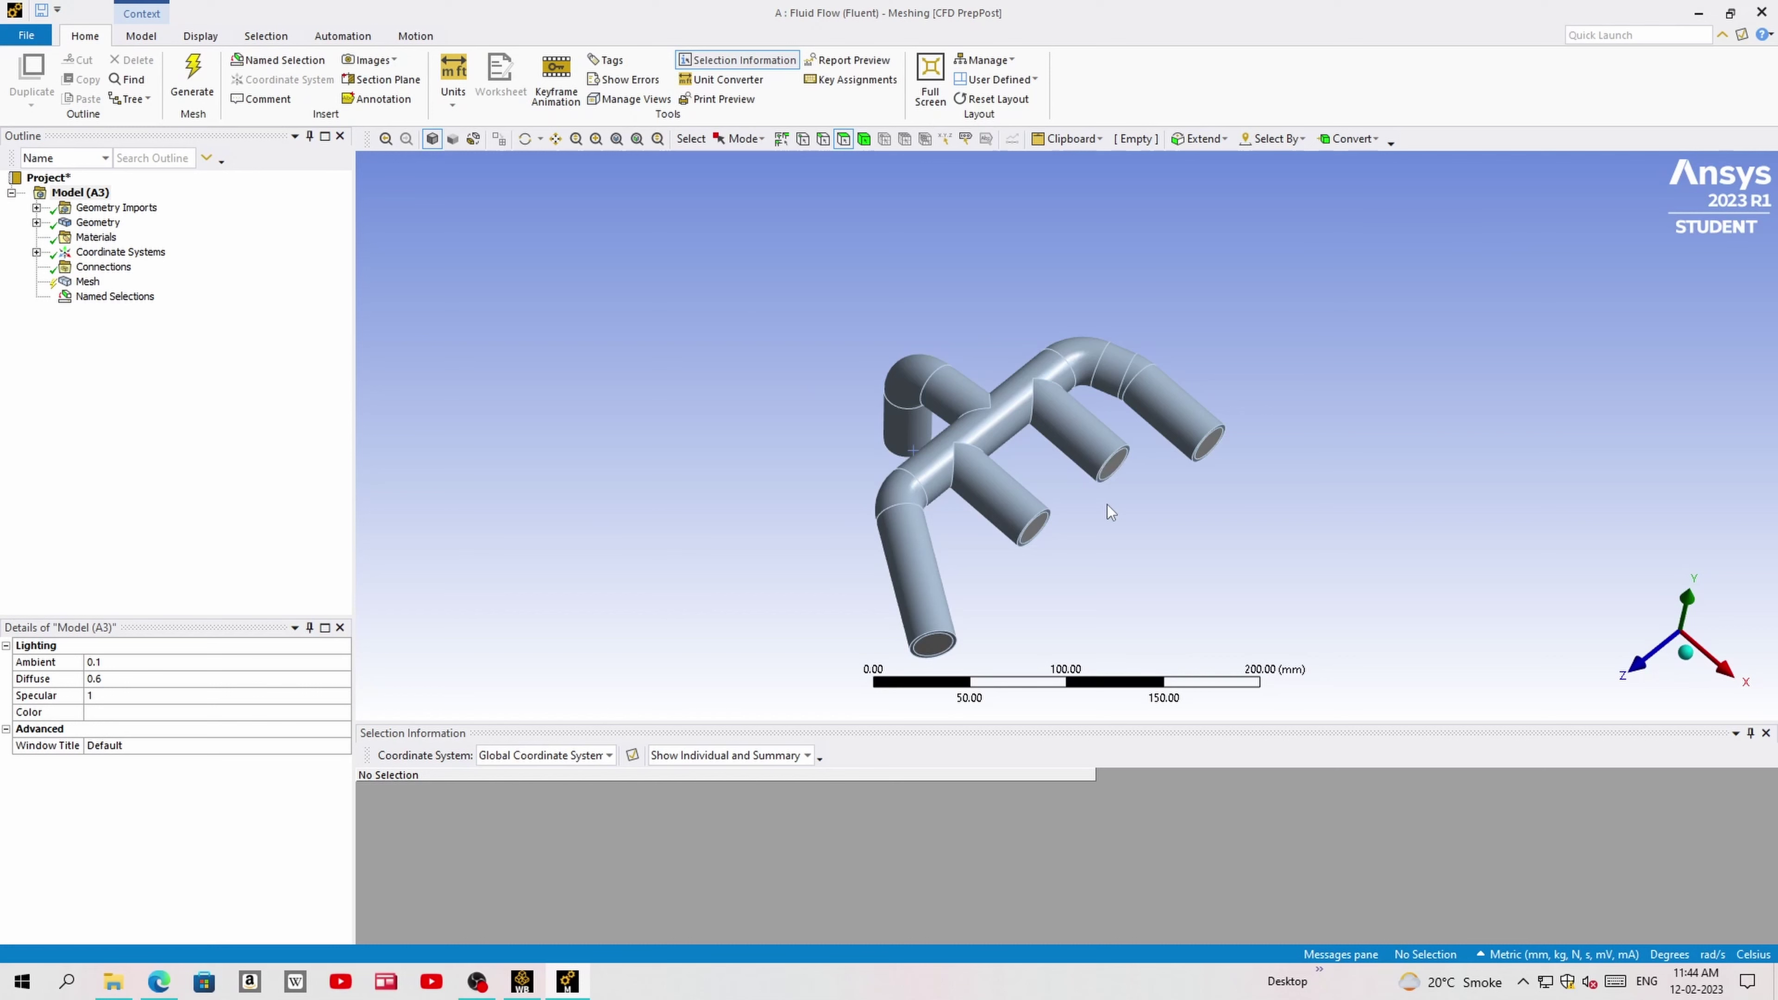
# - Select all twelve outer wall faces of the solid pipe, orbiting to confirm coverage
pyautogui.moveTo(939, 533); pyautogui.dragTo(921, 504, button='middle')
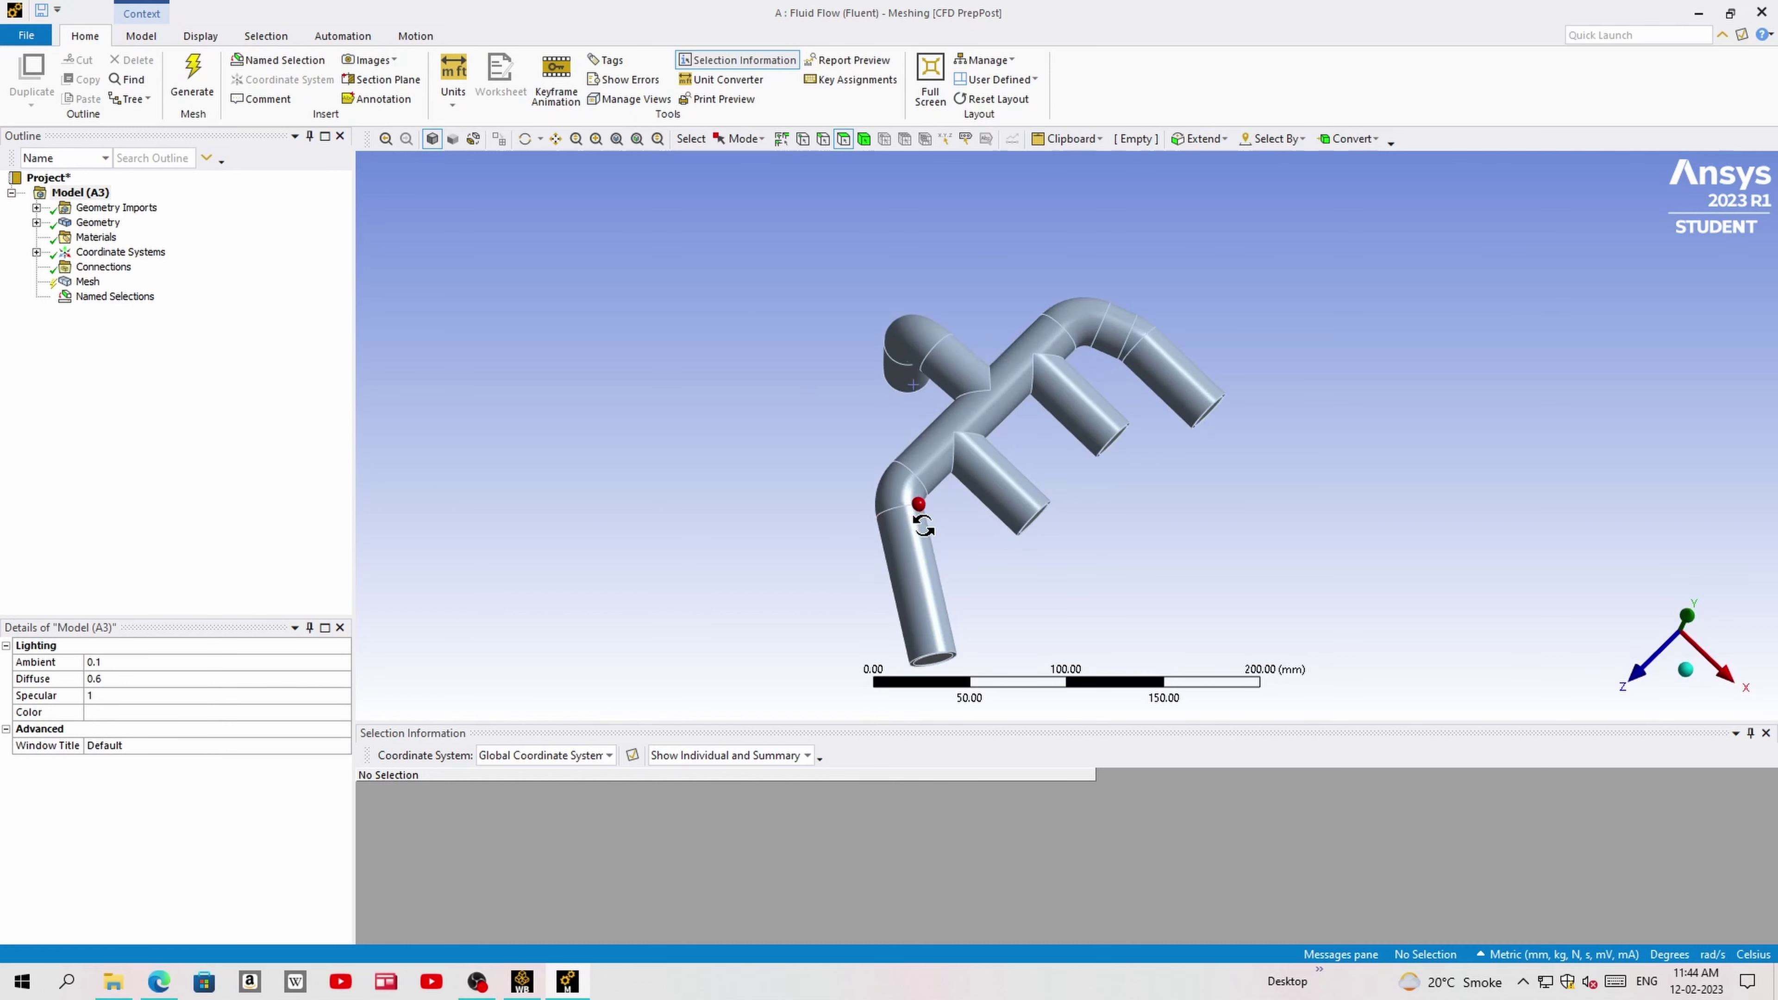
pyautogui.click(918, 572)
pyautogui.click(1159, 564)
pyautogui.click(919, 571)
pyautogui.keyDown('ctrl'); pyautogui.click(902, 490); pyautogui.keyUp('ctrl')
pyautogui.keyDown('ctrl'); pyautogui.click(962, 440); pyautogui.keyUp('ctrl')
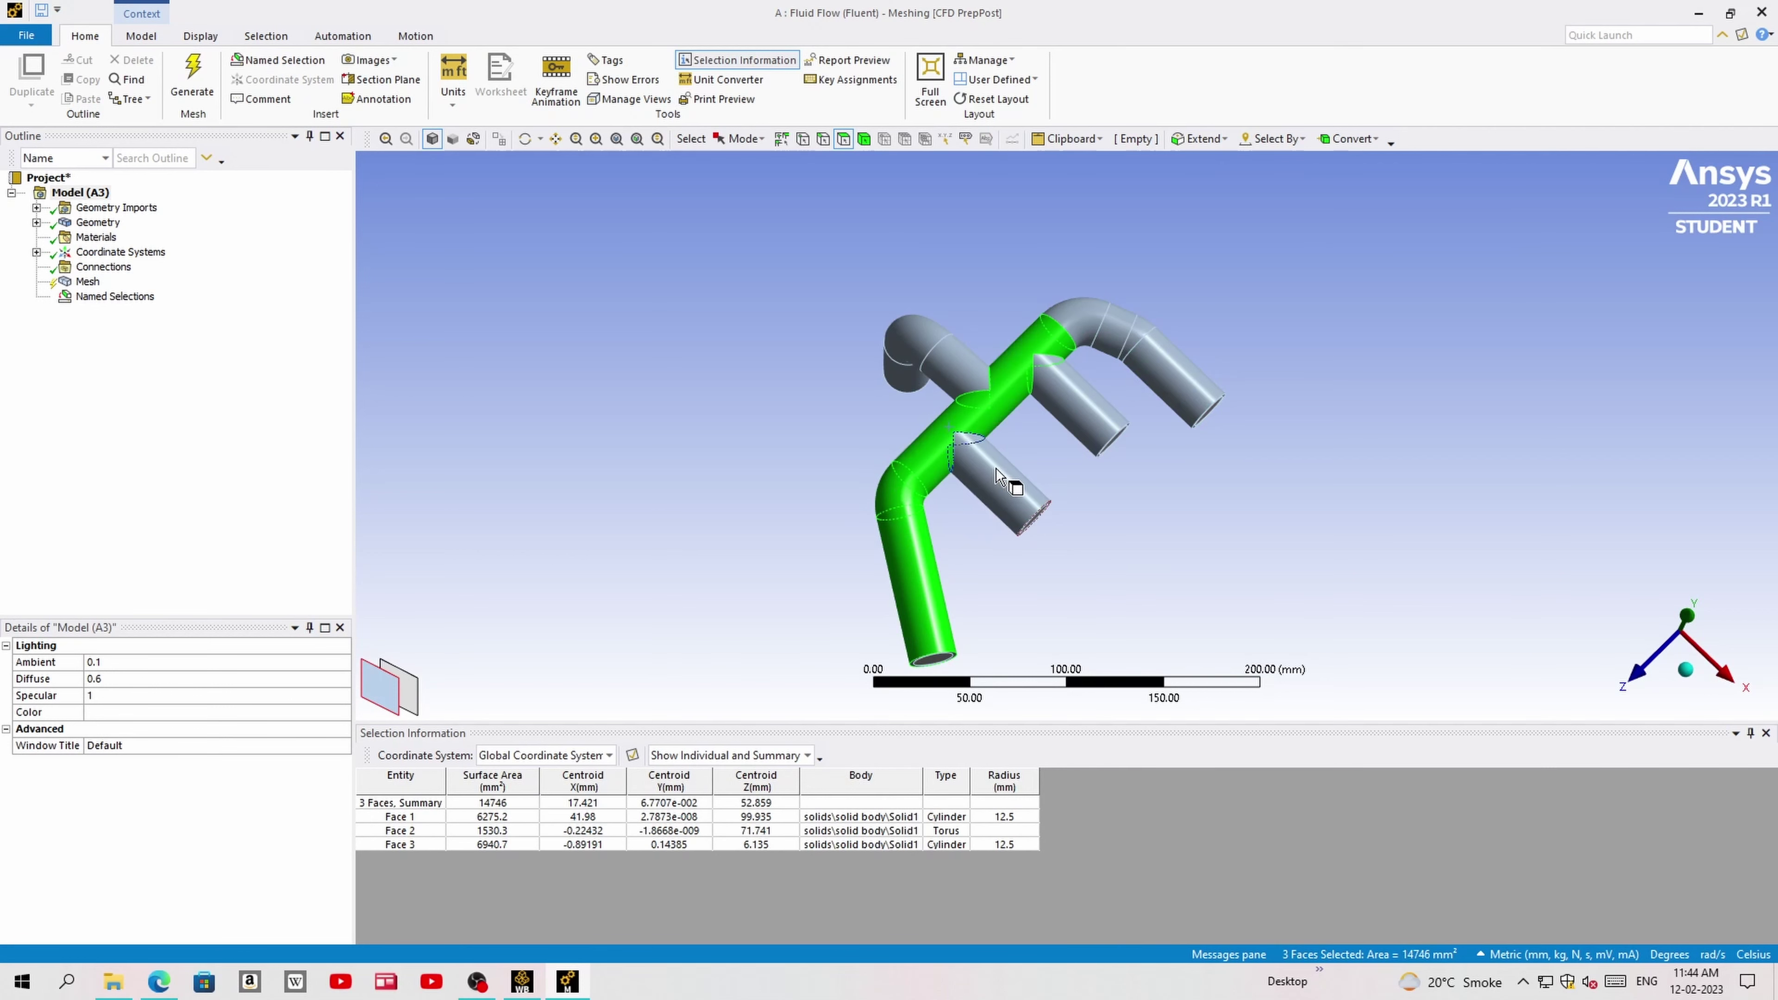
pyautogui.keyDown('ctrl'); pyautogui.click(1010, 483); pyautogui.keyUp('ctrl')
pyautogui.keyDown('ctrl'); pyautogui.click(1107, 431); pyautogui.keyUp('ctrl')
pyautogui.keyDown('ctrl'); pyautogui.click(1095, 321); pyautogui.keyUp('ctrl')
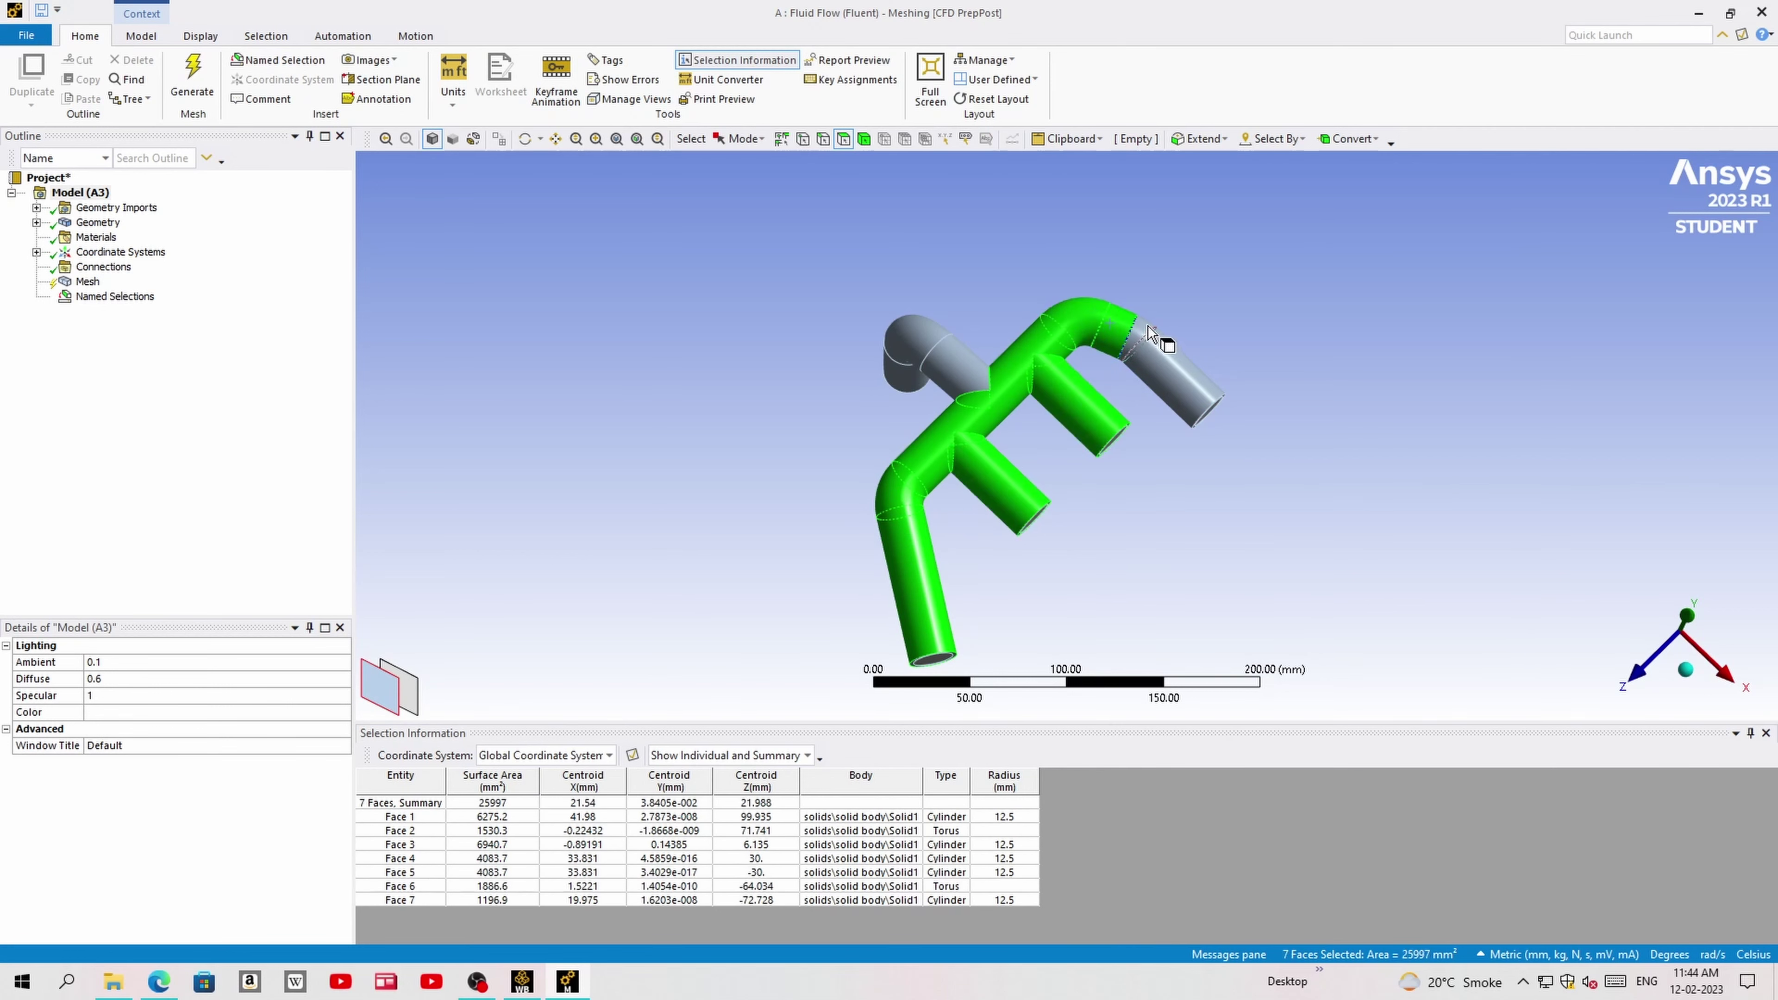
pyautogui.keyDown('ctrl'); pyautogui.click(1148, 347); pyautogui.keyUp('ctrl')
pyautogui.keyDown('ctrl'); pyautogui.click(1183, 388); pyautogui.keyUp('ctrl')
pyautogui.keyDown('ctrl'); pyautogui.click(945, 361); pyautogui.keyUp('ctrl')
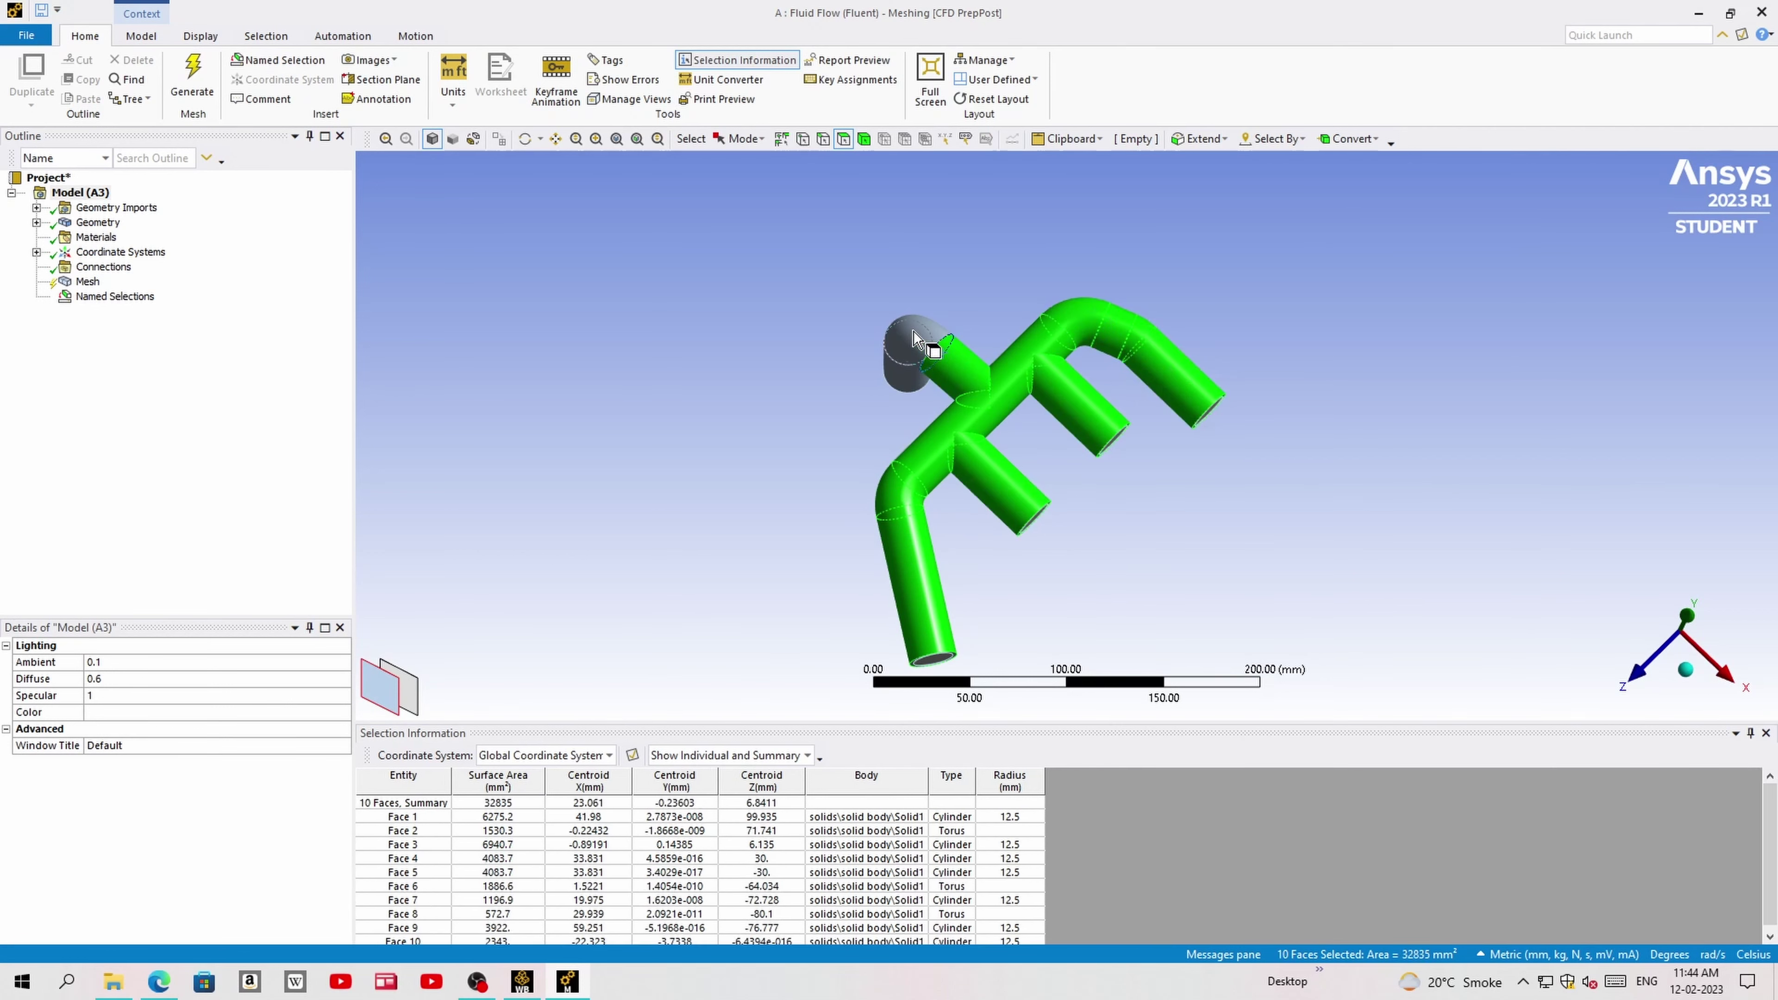
pyautogui.keyDown('ctrl'); pyautogui.click(903, 379); pyautogui.keyUp('ctrl')
pyautogui.moveTo(903, 379)
pyautogui.mouseDown(button='middle')
pyautogui.moveTo(1006, 277)
pyautogui.moveTo(1057, 381)
pyautogui.mouseUp(button='middle')
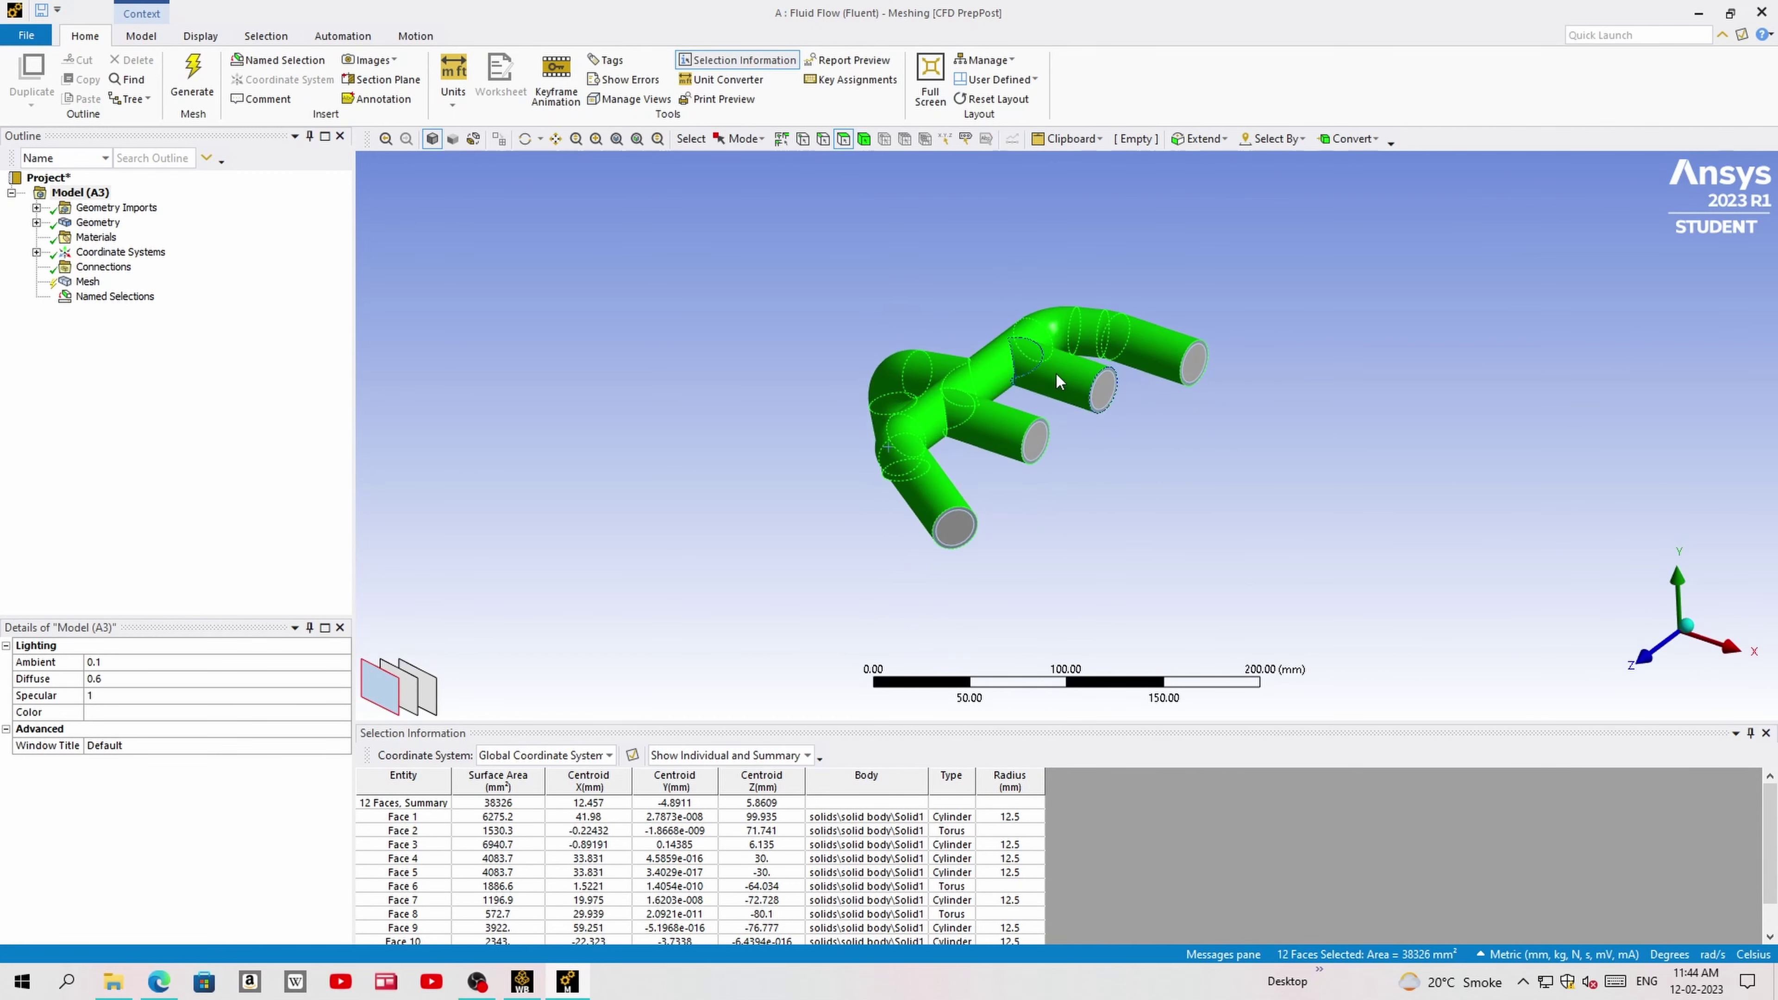
# - Name the selected faces 'convective surface' and clear the selection
pyautogui.write('n')
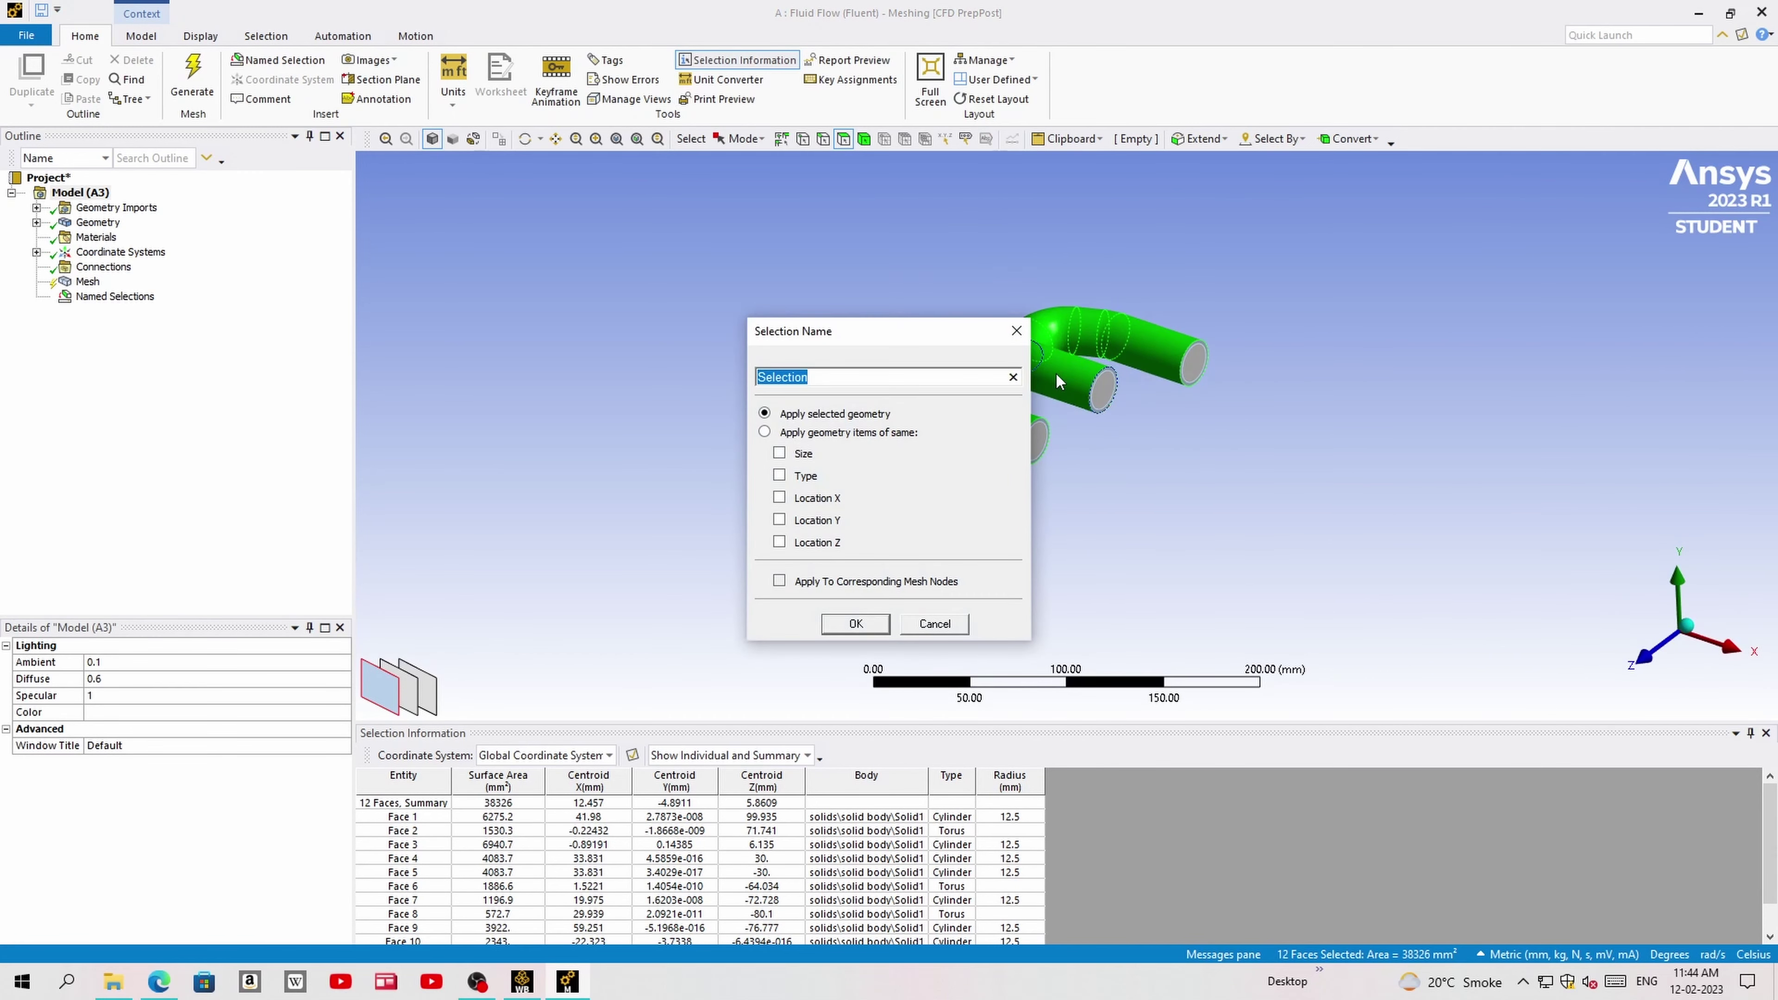
pyautogui.write('conve')
pyautogui.write('c')
pyautogui.write('tive sur')
pyautogui.write('face')
pyautogui.press('Return')
pyautogui.click(1142, 583)
pyautogui.moveTo(1142, 583); pyautogui.dragTo(1094, 575, button='middle')
pyautogui.moveTo(953, 361); pyautogui.dragTo(981, 378, button='middle')
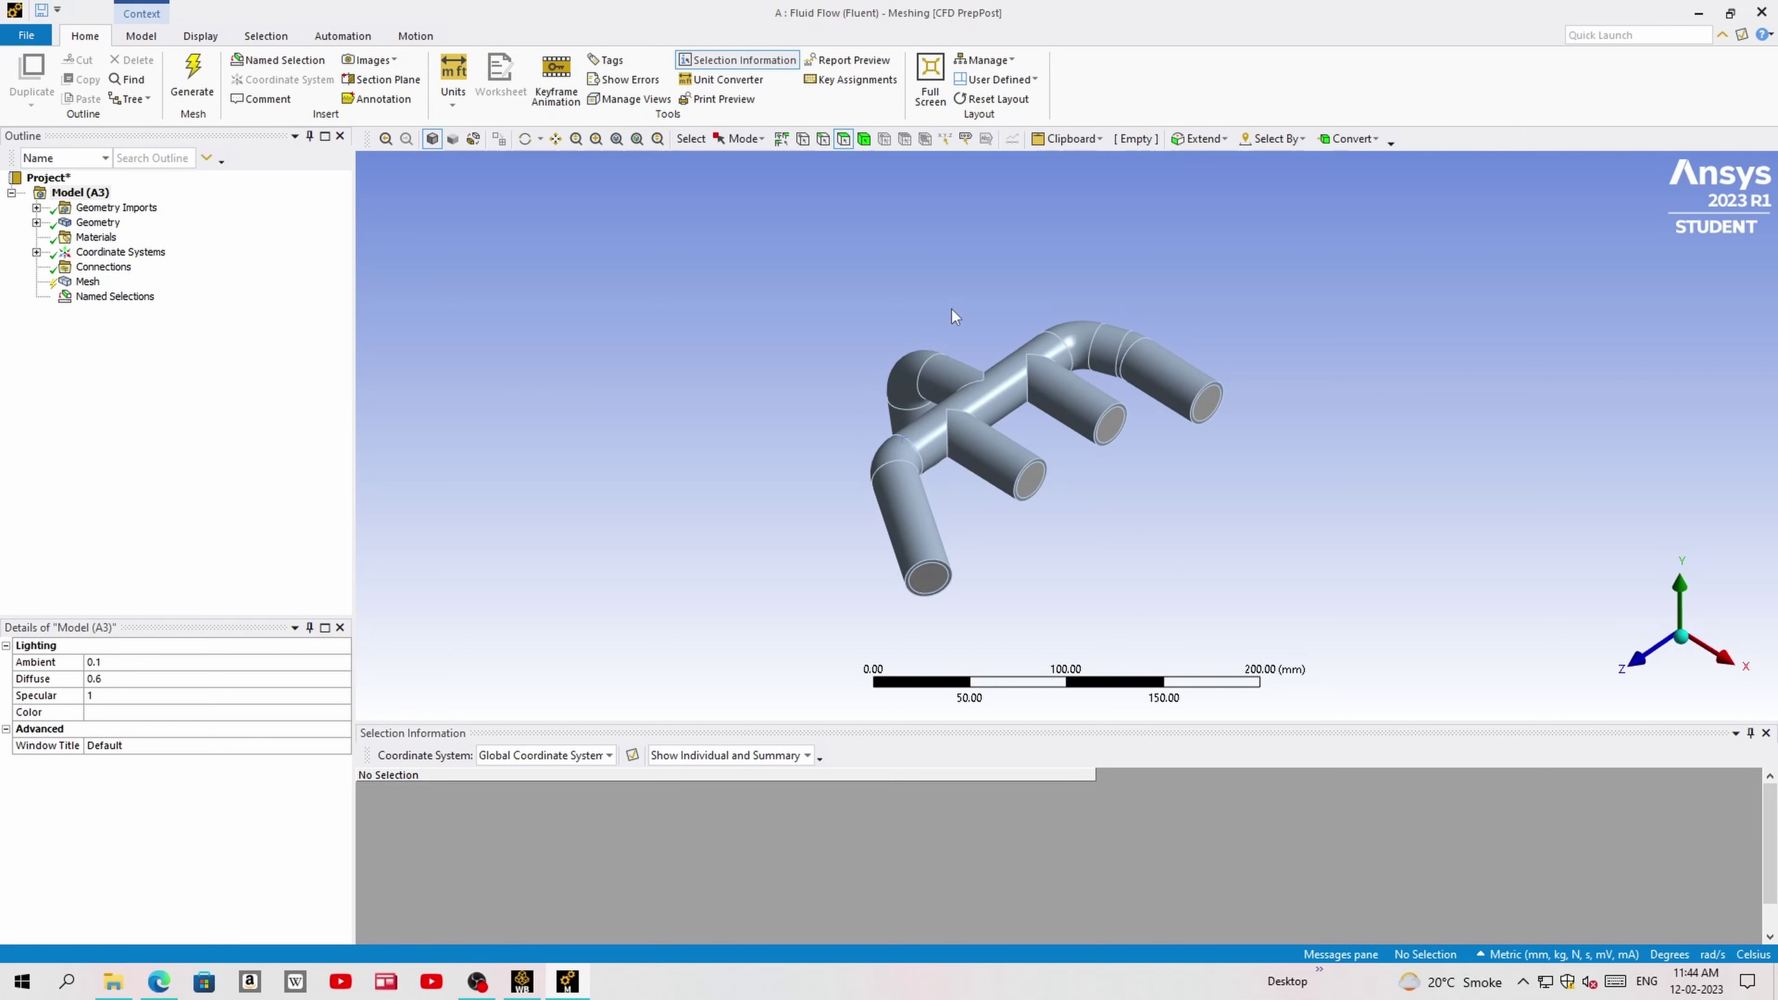
# - Try selecting the whole solid pipe body, then return to individual face picking
pyautogui.click(864, 138)
pyautogui.click(943, 376)
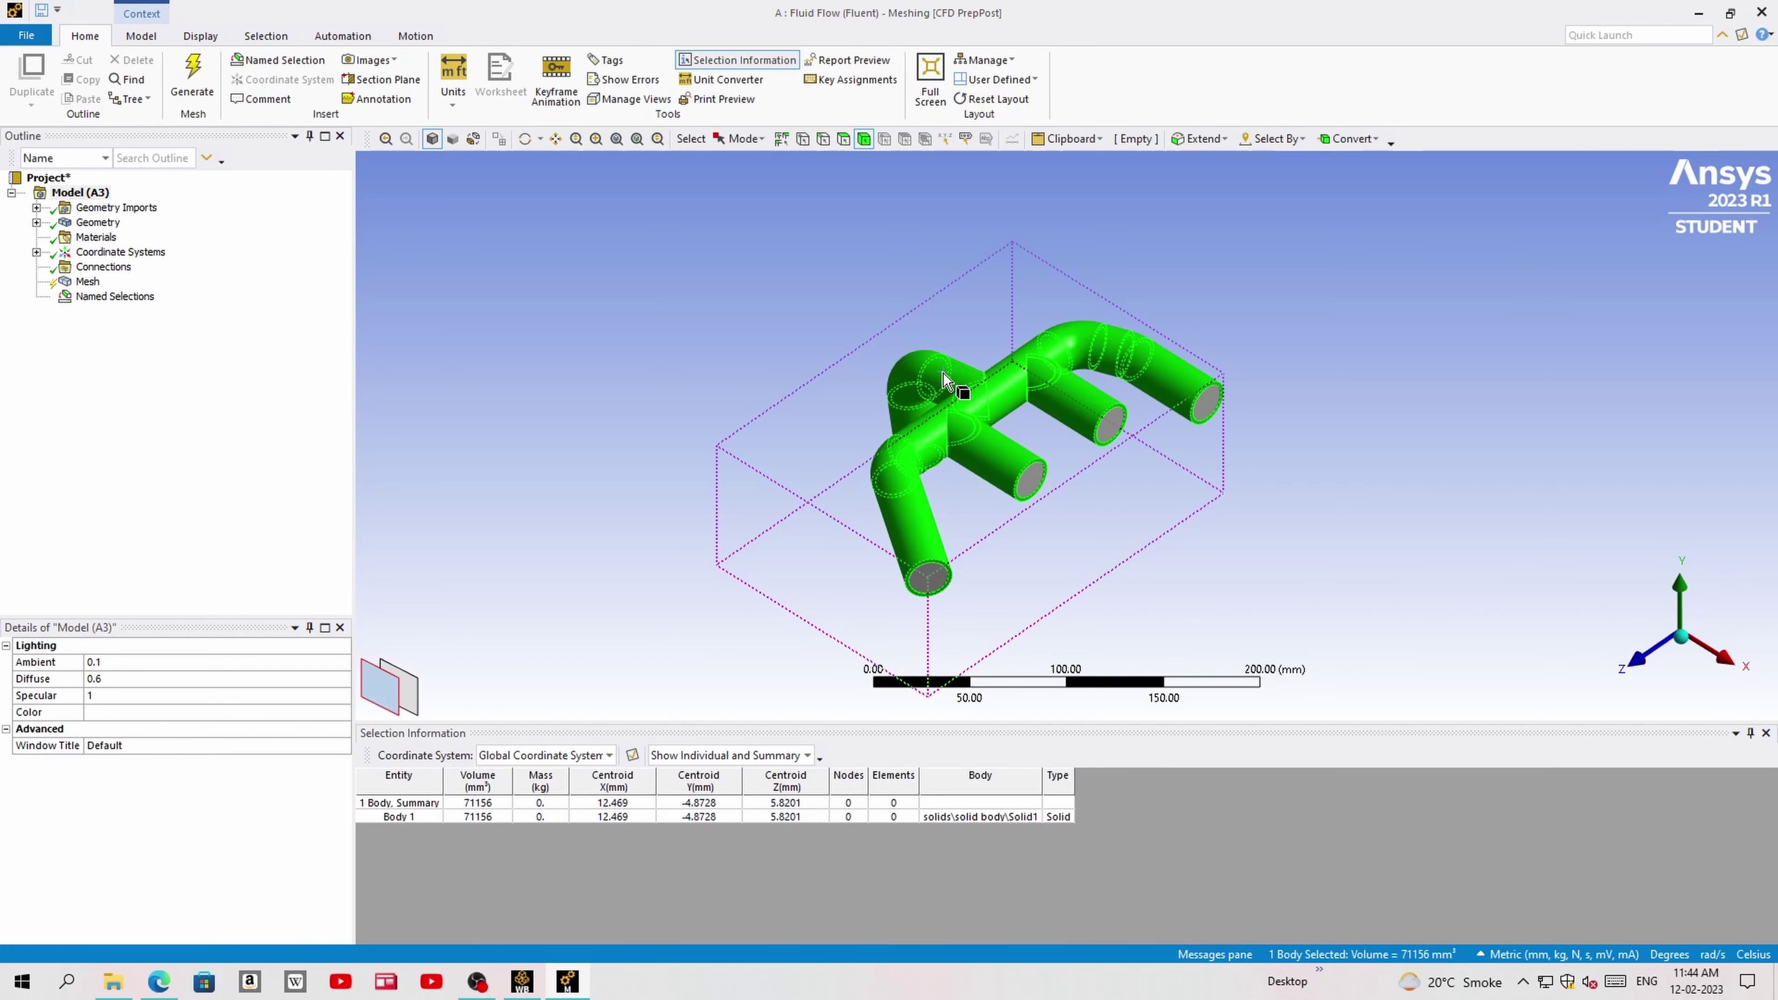
pyautogui.rightClick(943, 378)
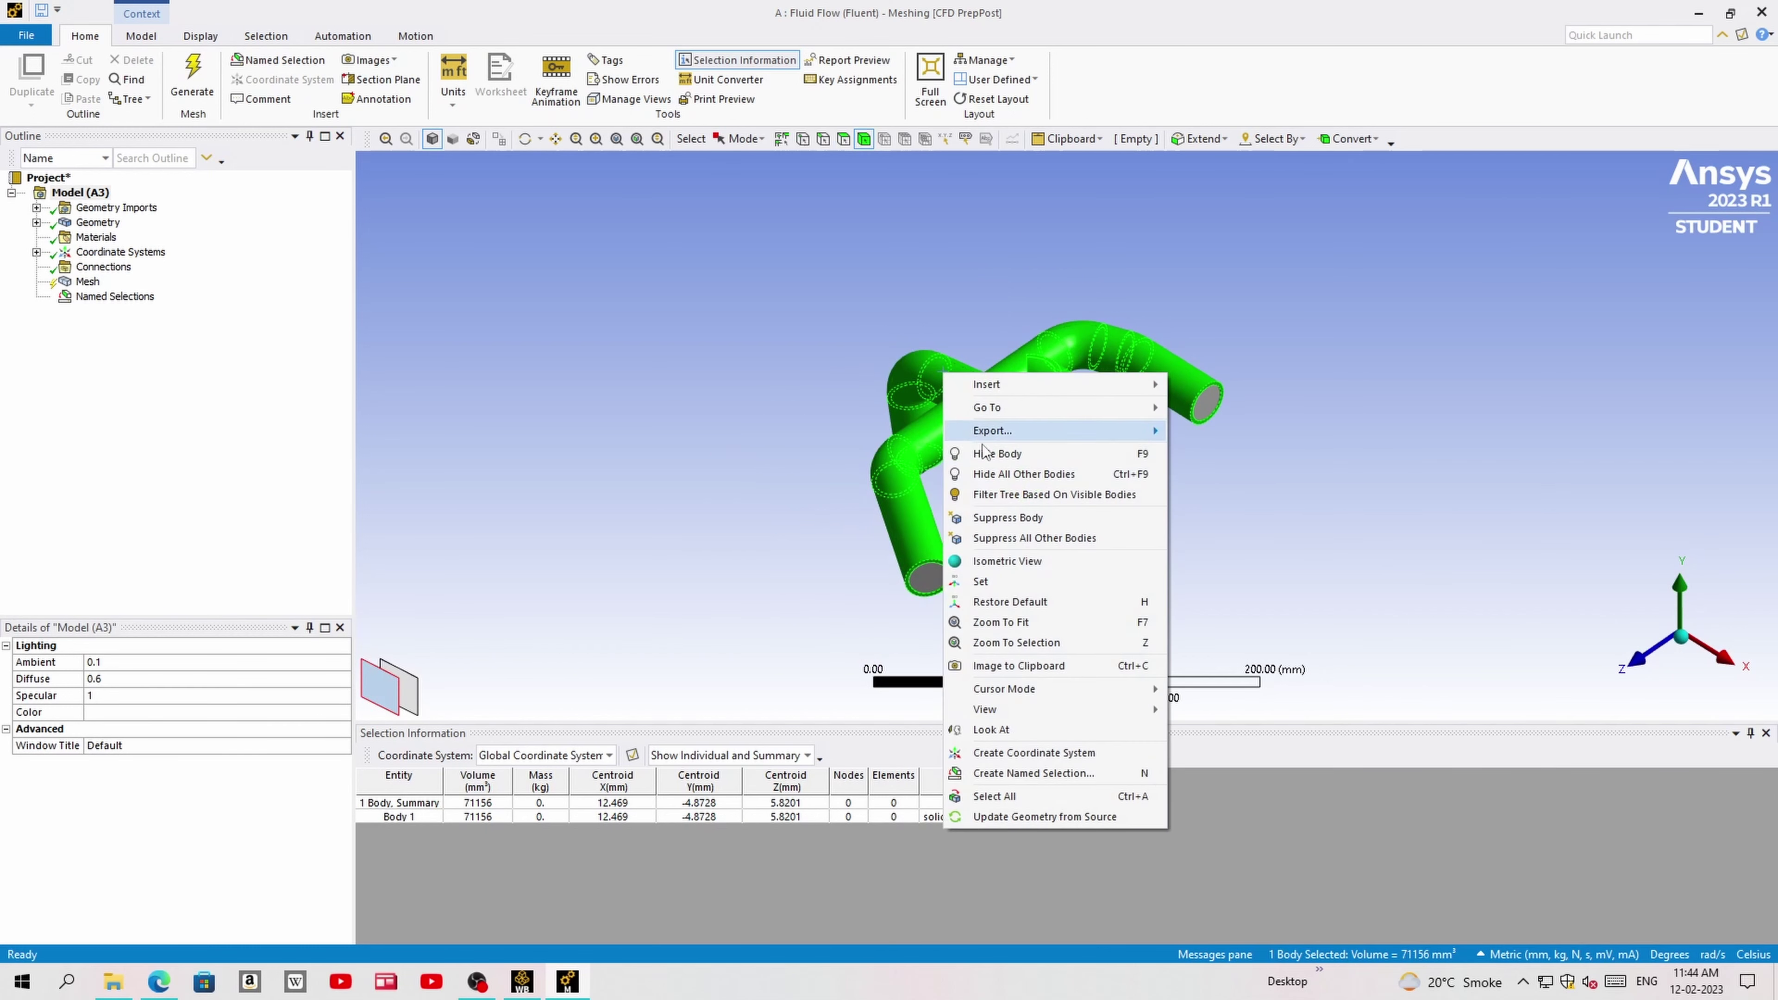
pyautogui.click(1002, 458)
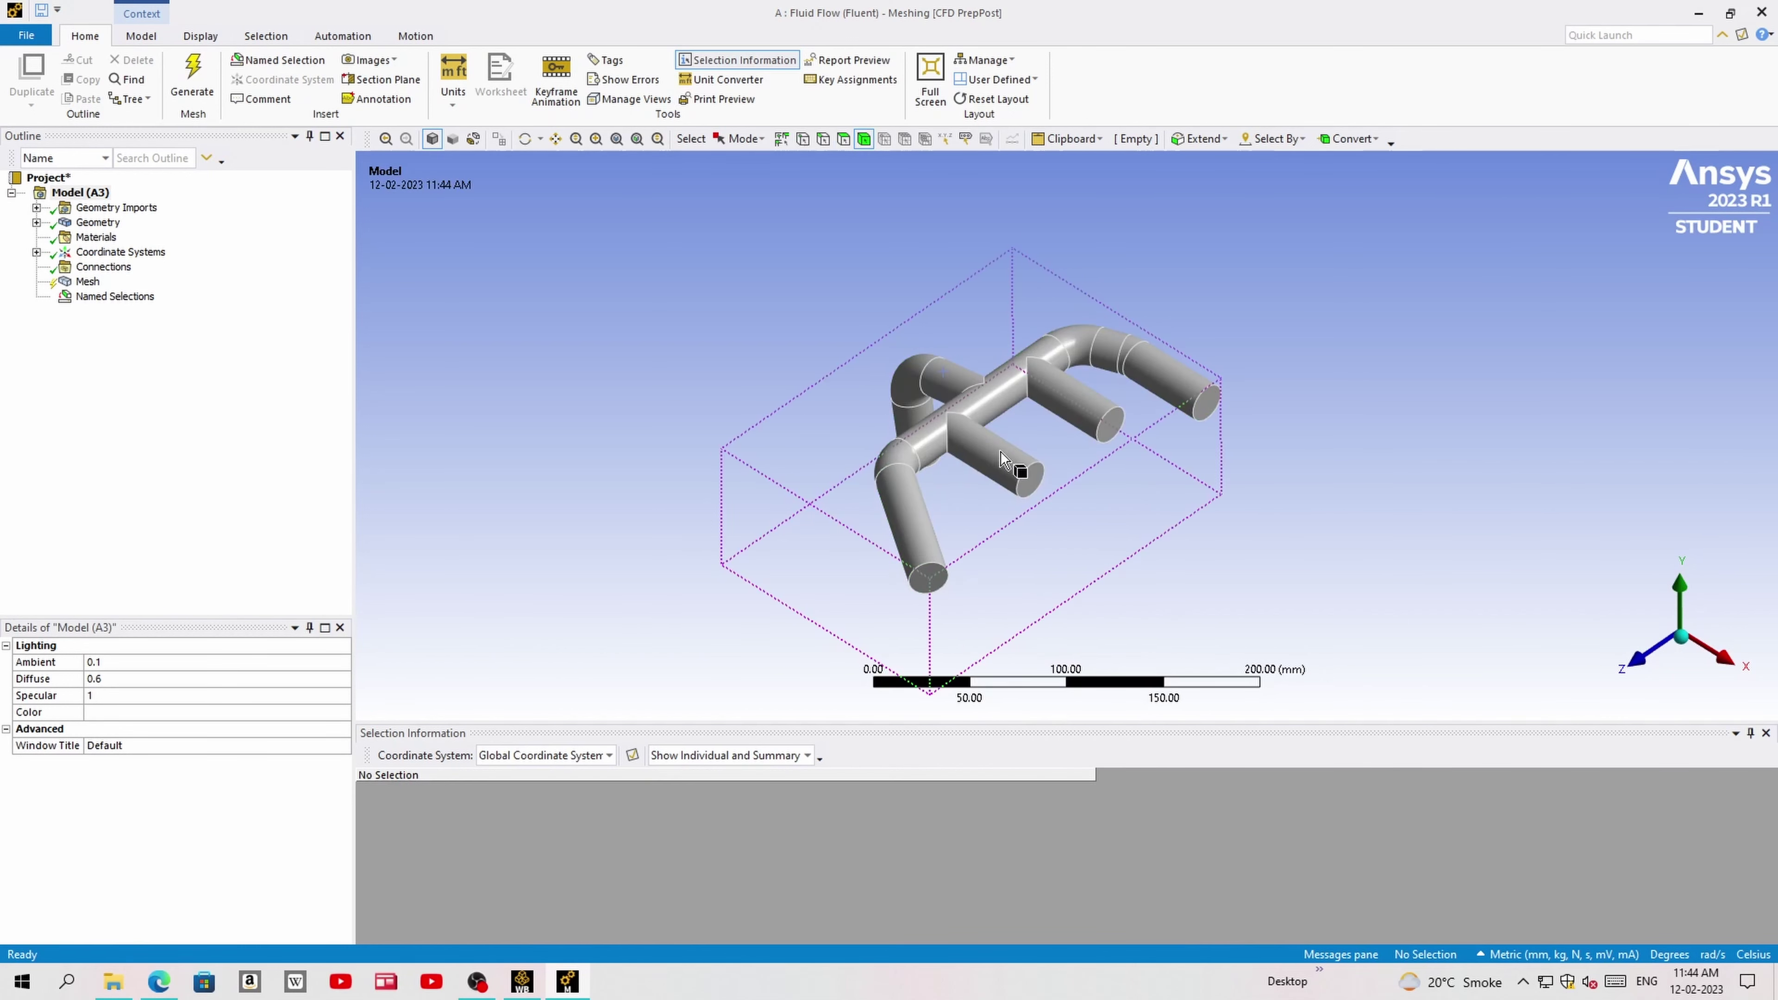
pyautogui.click(905, 509)
pyautogui.click(810, 485)
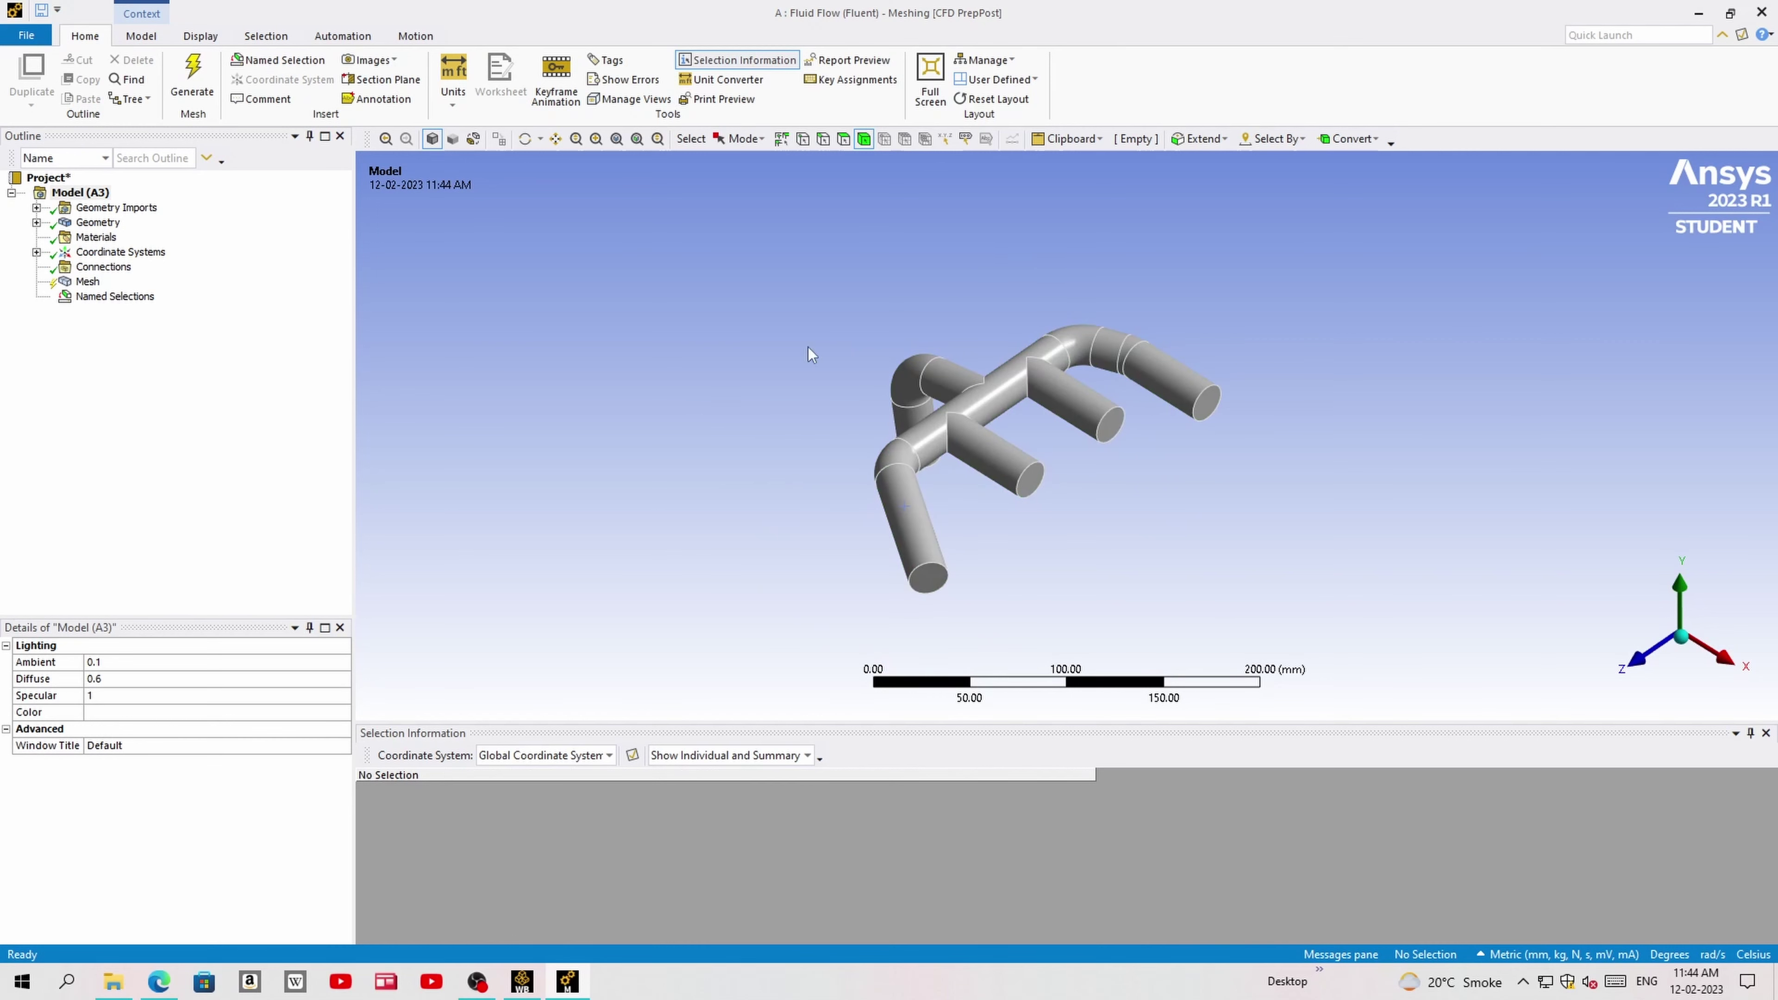
pyautogui.click(843, 138)
# - Select the fluid pipe wall faces, including branch and elbow walls
pyautogui.click(923, 526)
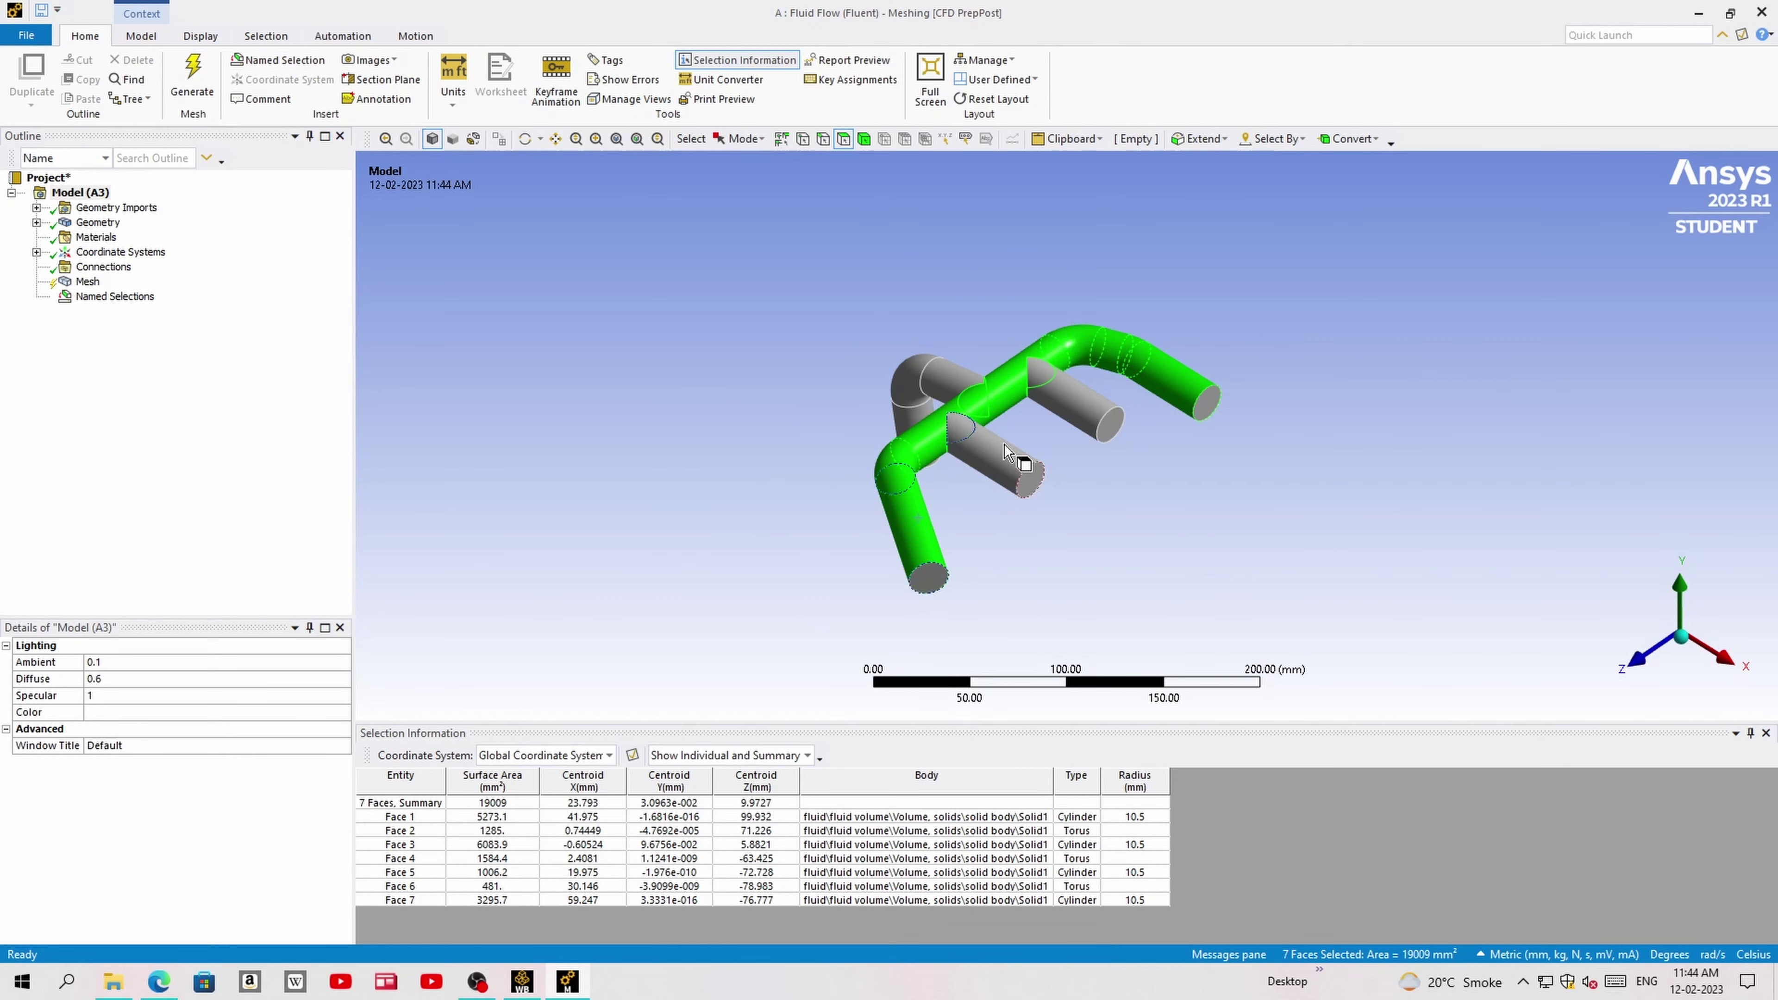
pyautogui.keyDown('ctrl'); pyautogui.click(1009, 459); pyautogui.keyUp('ctrl')
pyautogui.keyDown('ctrl'); pyautogui.click(1082, 410); pyautogui.keyUp('ctrl')
pyautogui.keyDown('ctrl'); pyautogui.click(946, 384); pyautogui.keyUp('ctrl')
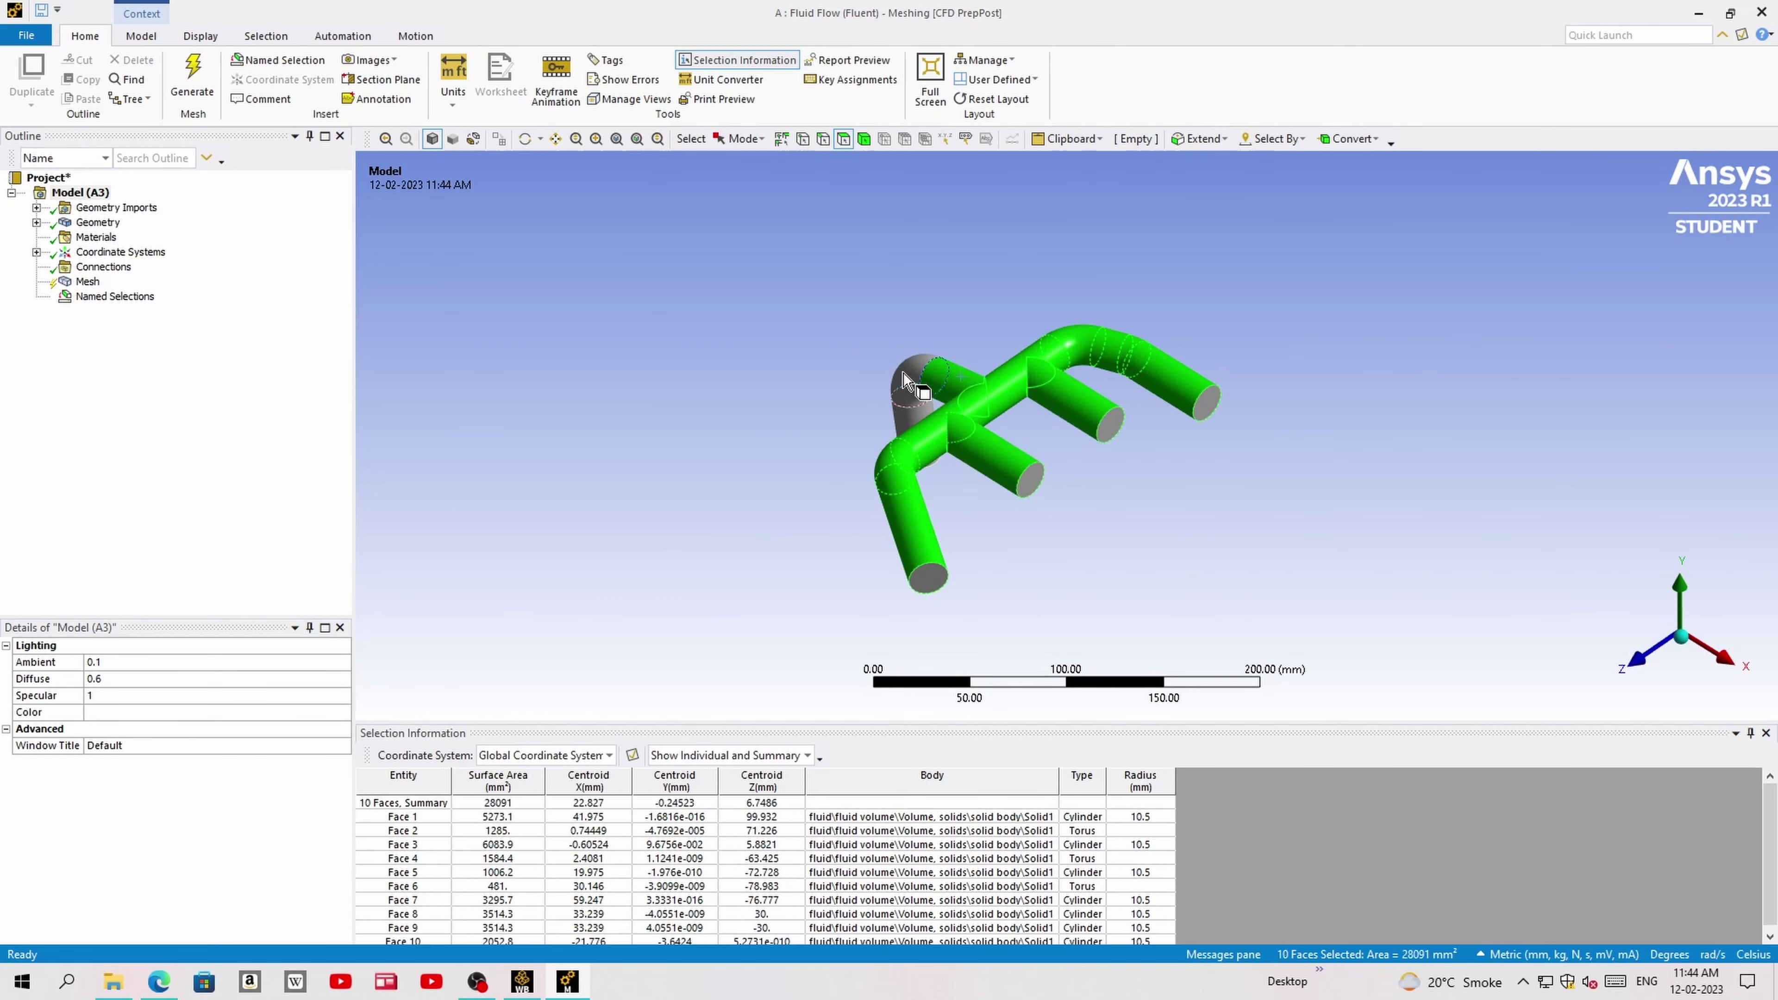
pyautogui.moveTo(910, 399)
pyautogui.mouseDown(button='middle')
pyautogui.moveTo(896, 454)
pyautogui.moveTo(747, 428)
pyautogui.moveTo(722, 369)
pyautogui.moveTo(727, 445)
pyautogui.mouseUp(button='middle')
# - Name the faces 'inflation layers' and expand the Named Selections list in the Outline
pyautogui.press('n')
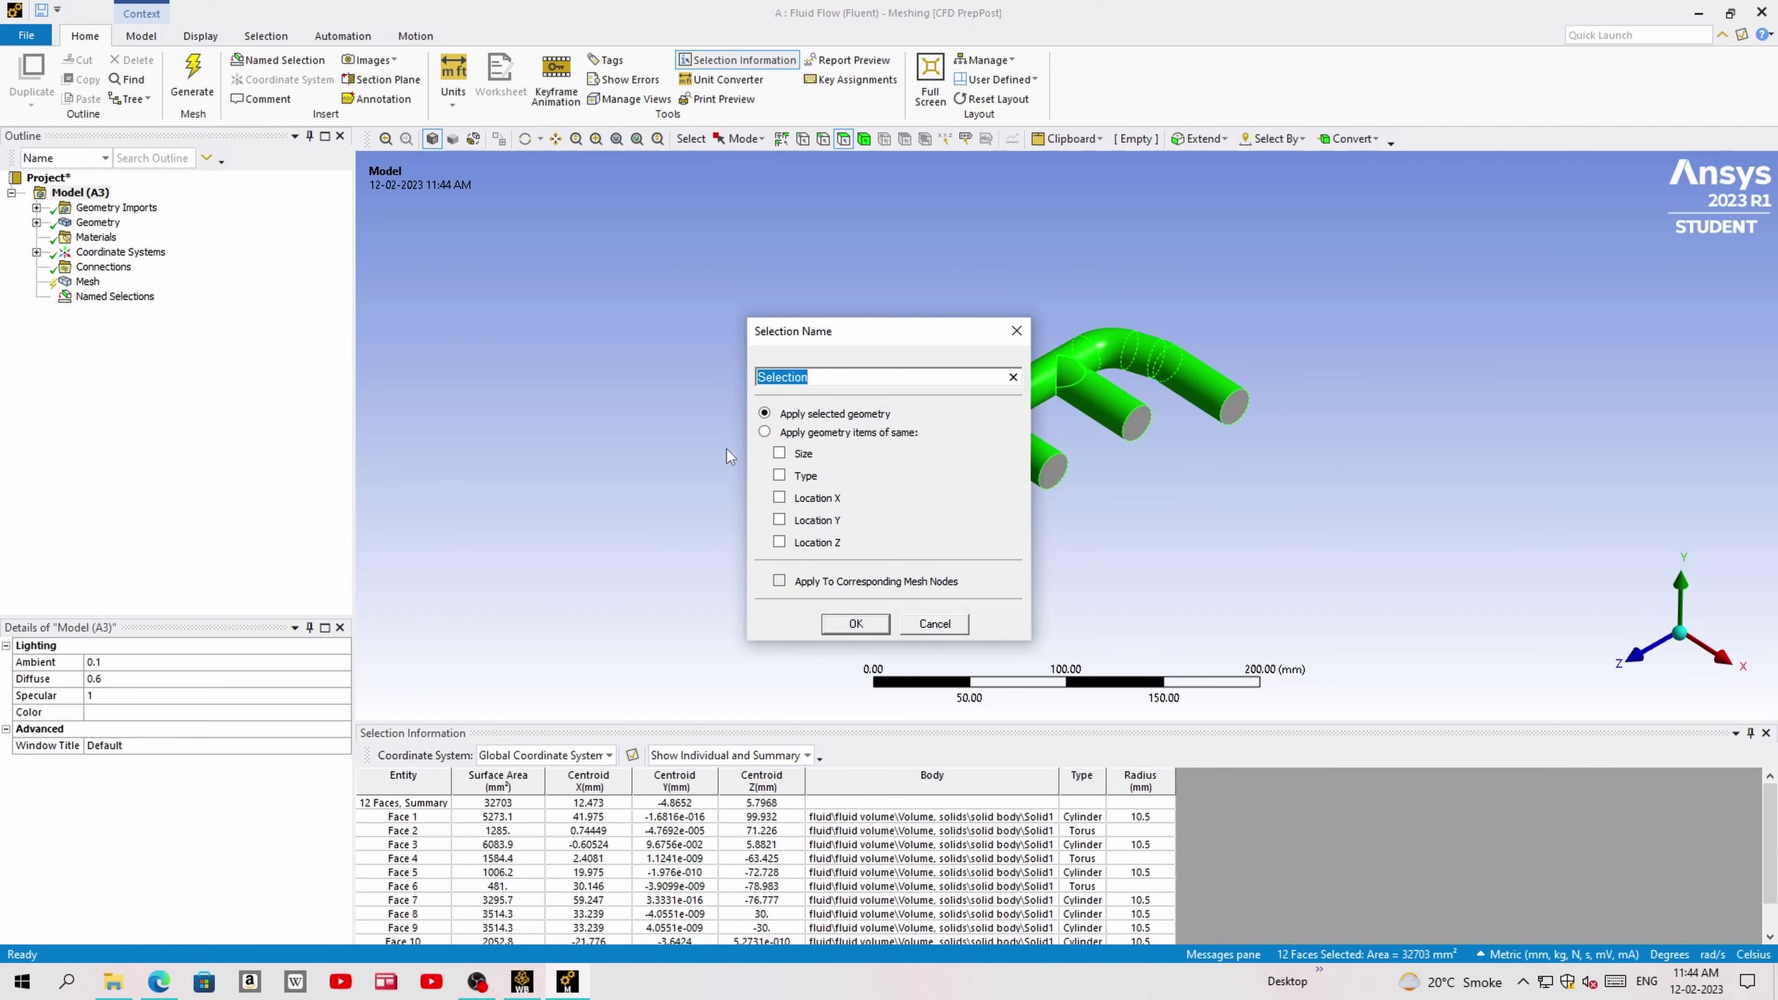
pyautogui.write('inflatio')
pyautogui.write('n la')
pyautogui.write('yes')
pyautogui.press('BackSpace')
pyautogui.write('r')
pyautogui.write('s ..')
pyautogui.press('Return')
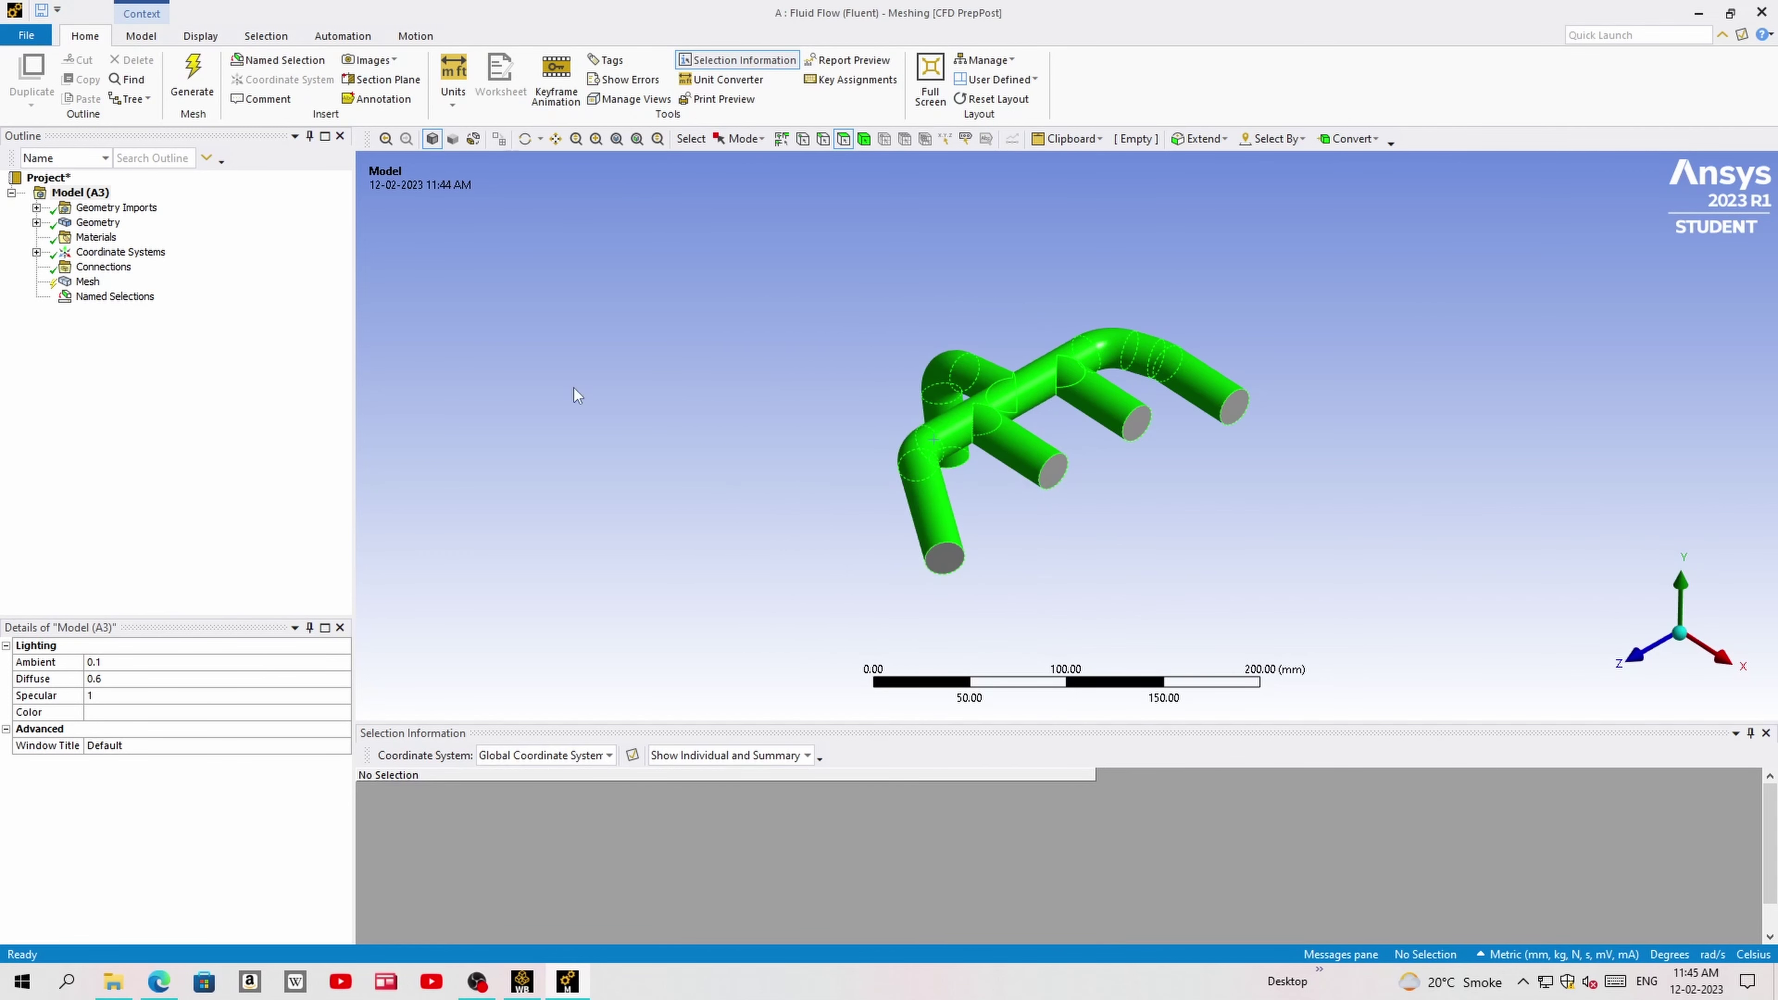
pyautogui.click(105, 296)
pyautogui.click(36, 297)
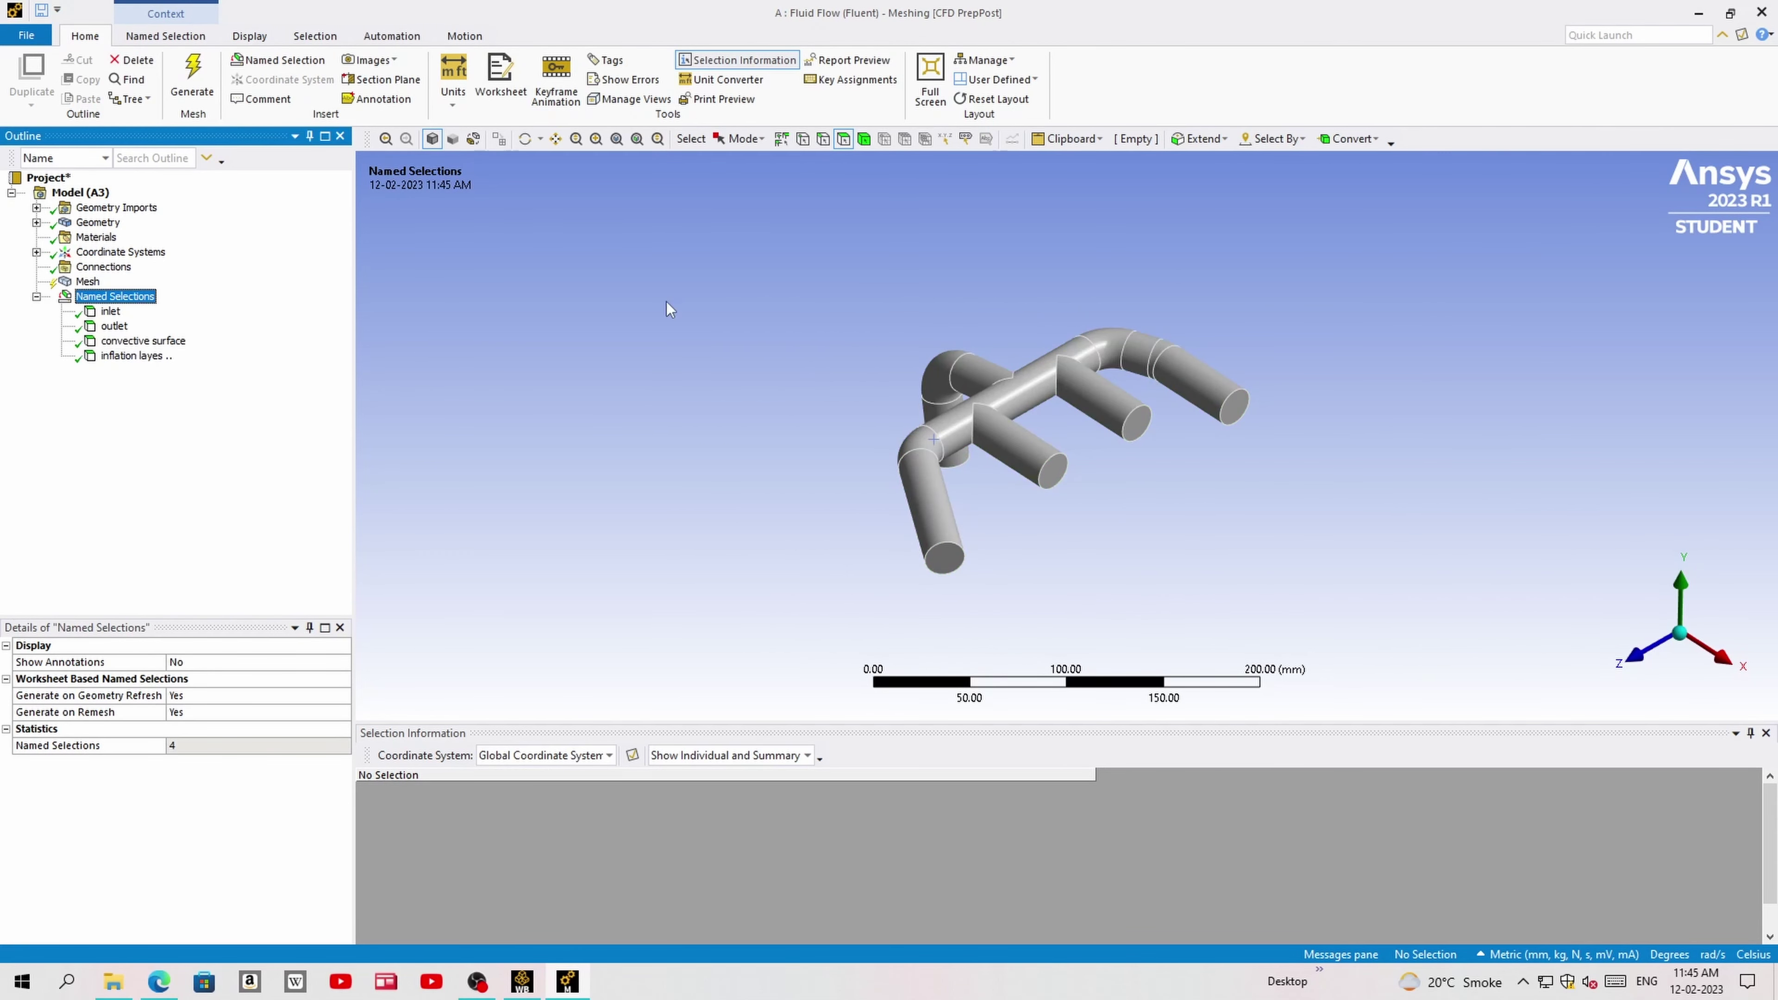
# - Show all bodies and expand the Mesh inflation settings
pyautogui.rightClick(834, 275)
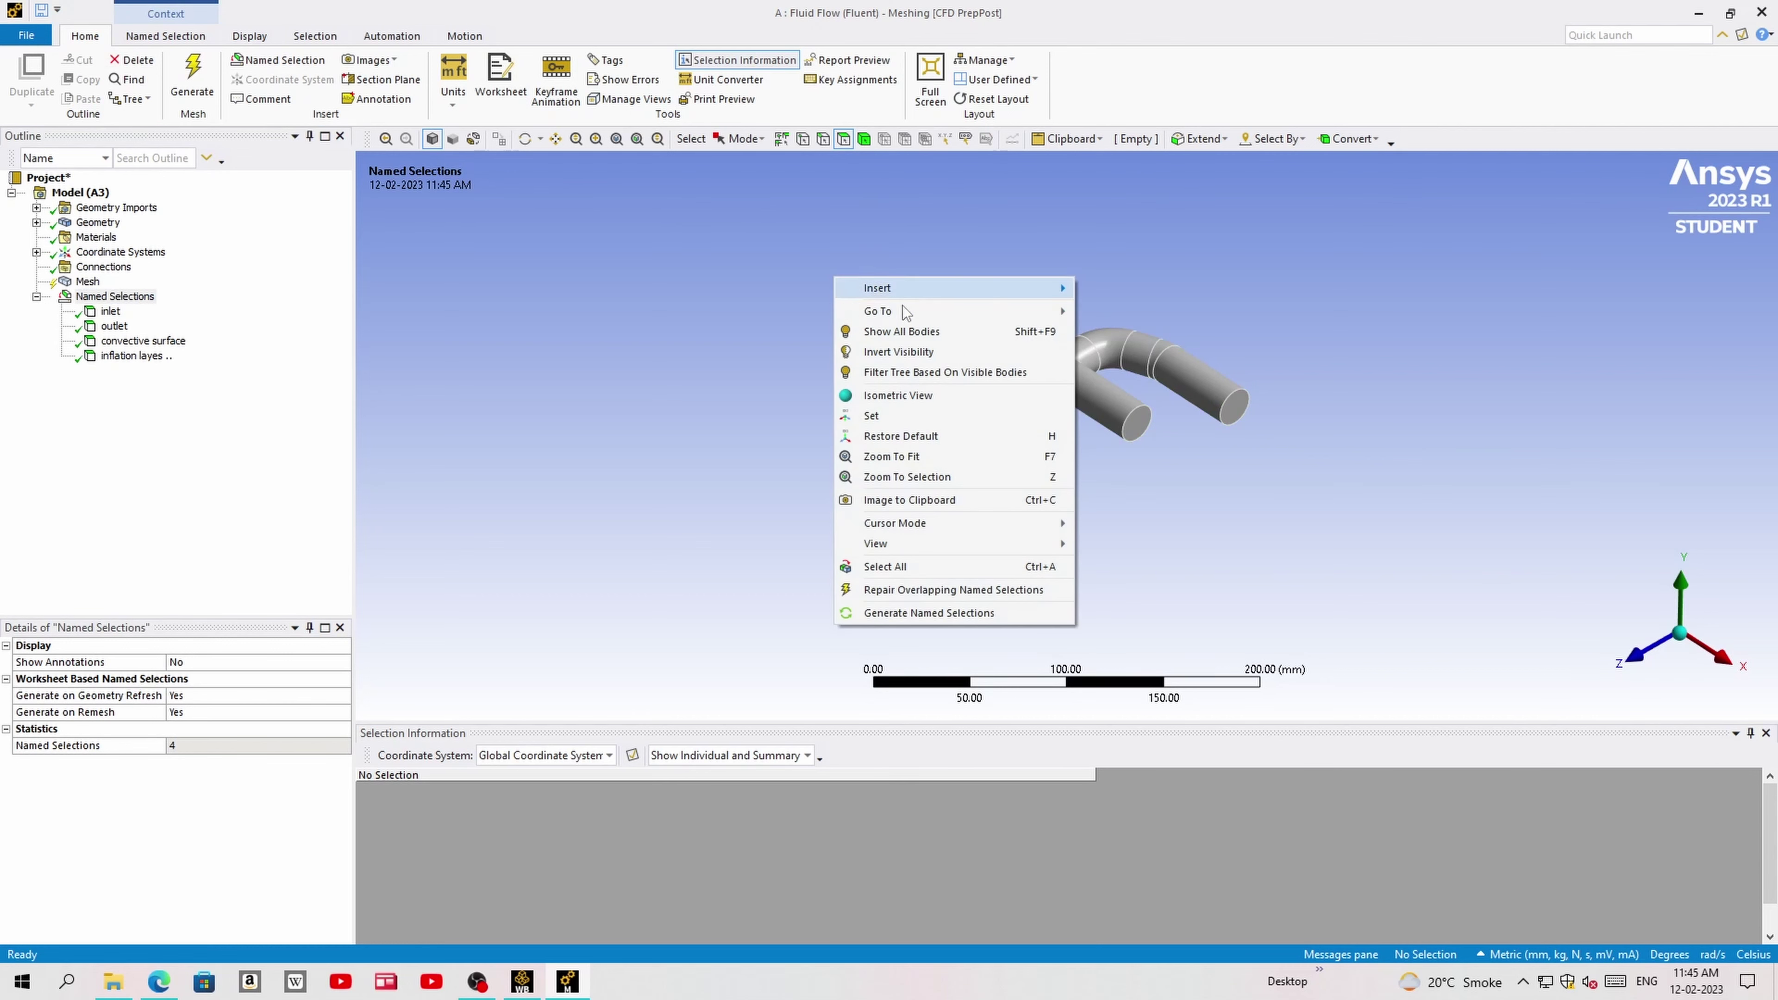
pyautogui.click(908, 333)
pyautogui.click(88, 281)
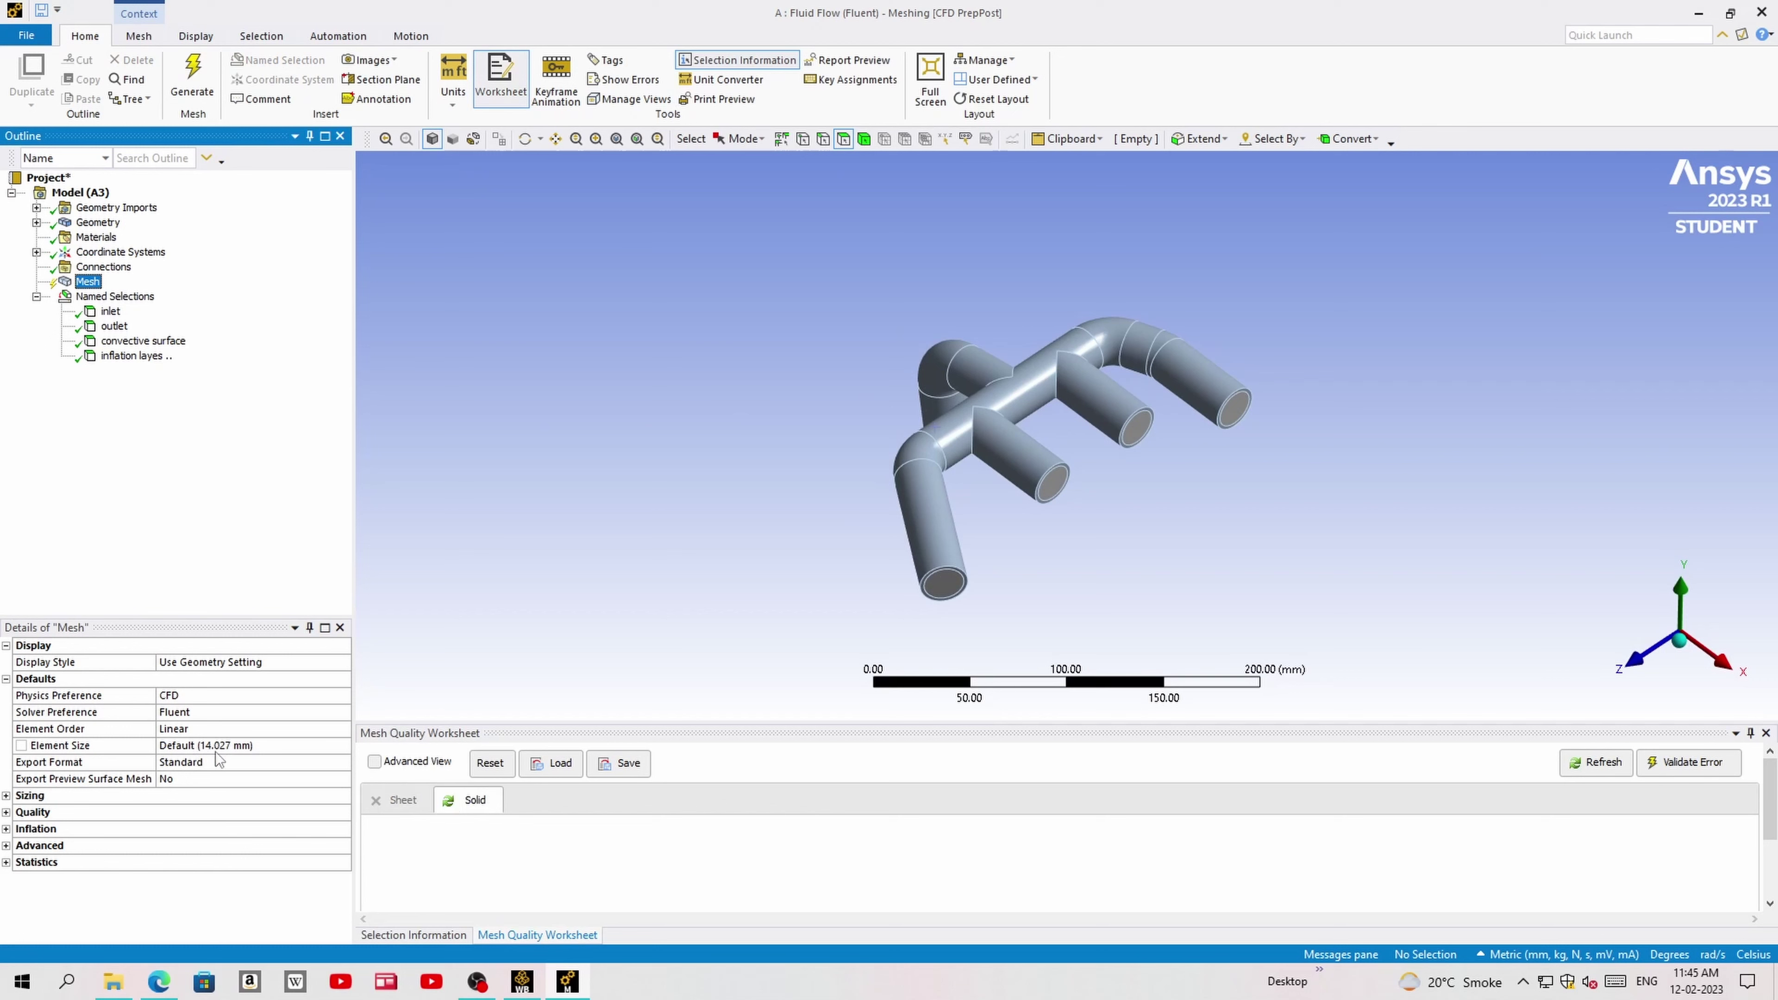
pyautogui.click(6, 828)
pyautogui.scroll(-1, 336, 812)
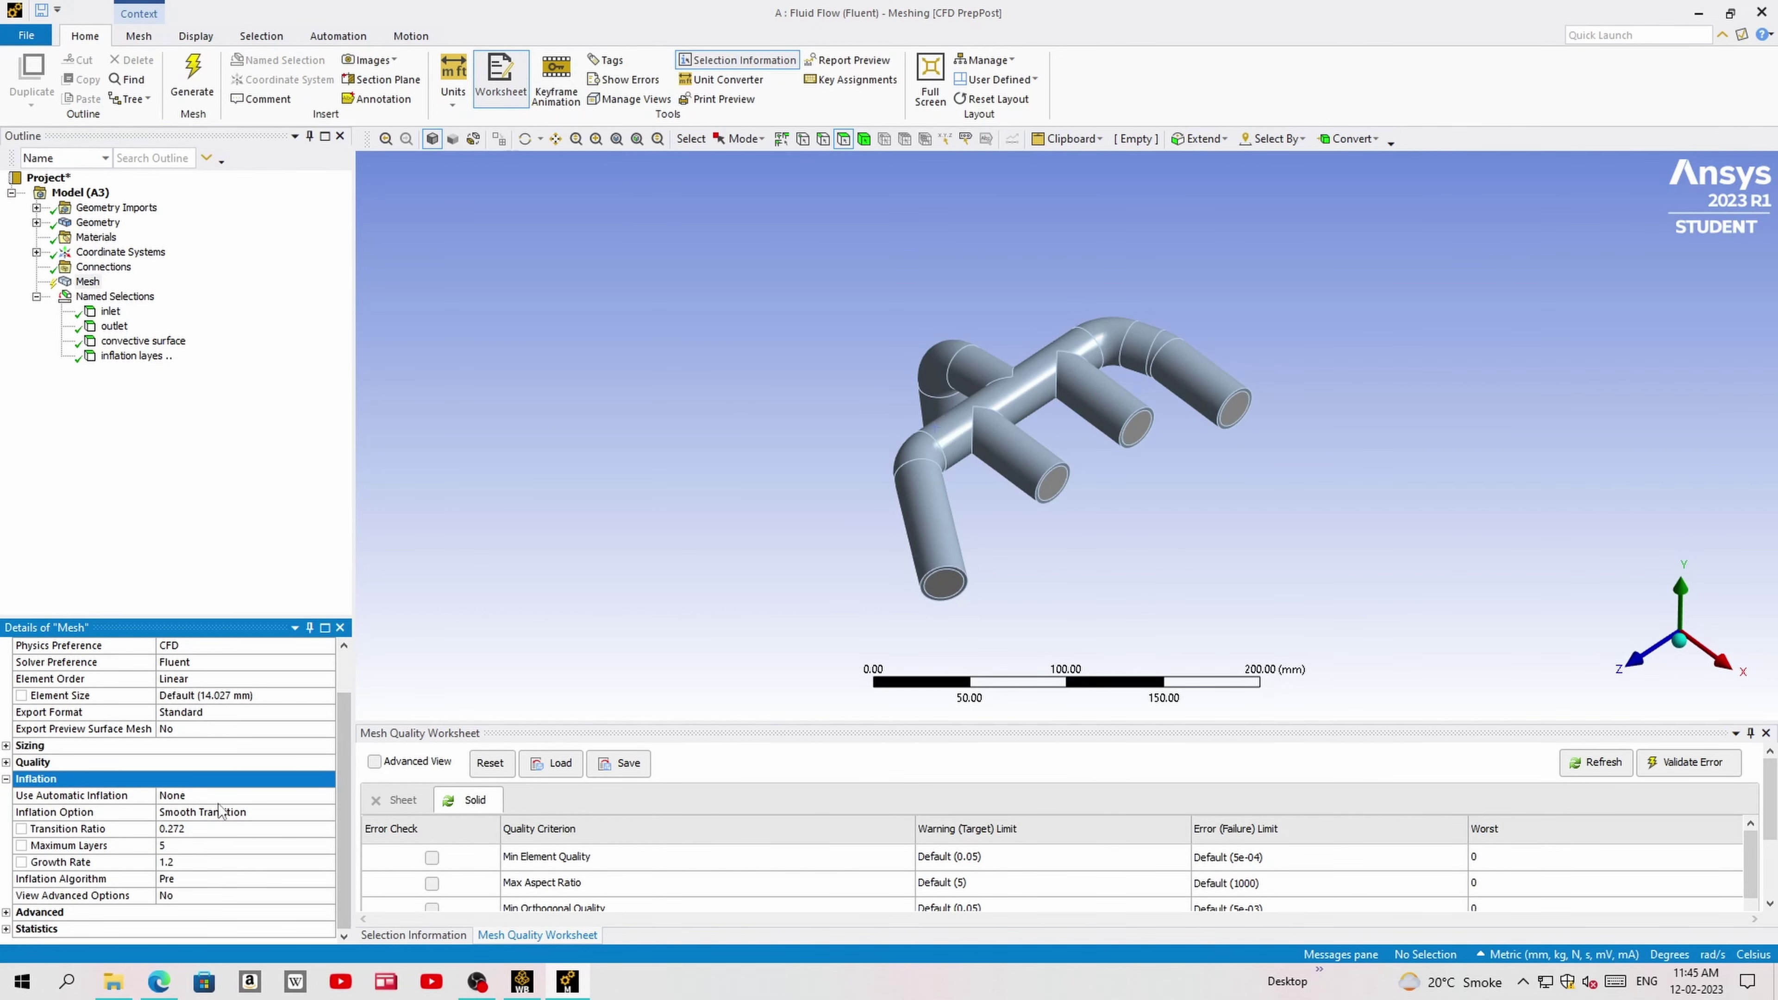
# - Set automatic inflation to Program Controlled with Smooth Transition as the inflation option
pyautogui.click(280, 797)
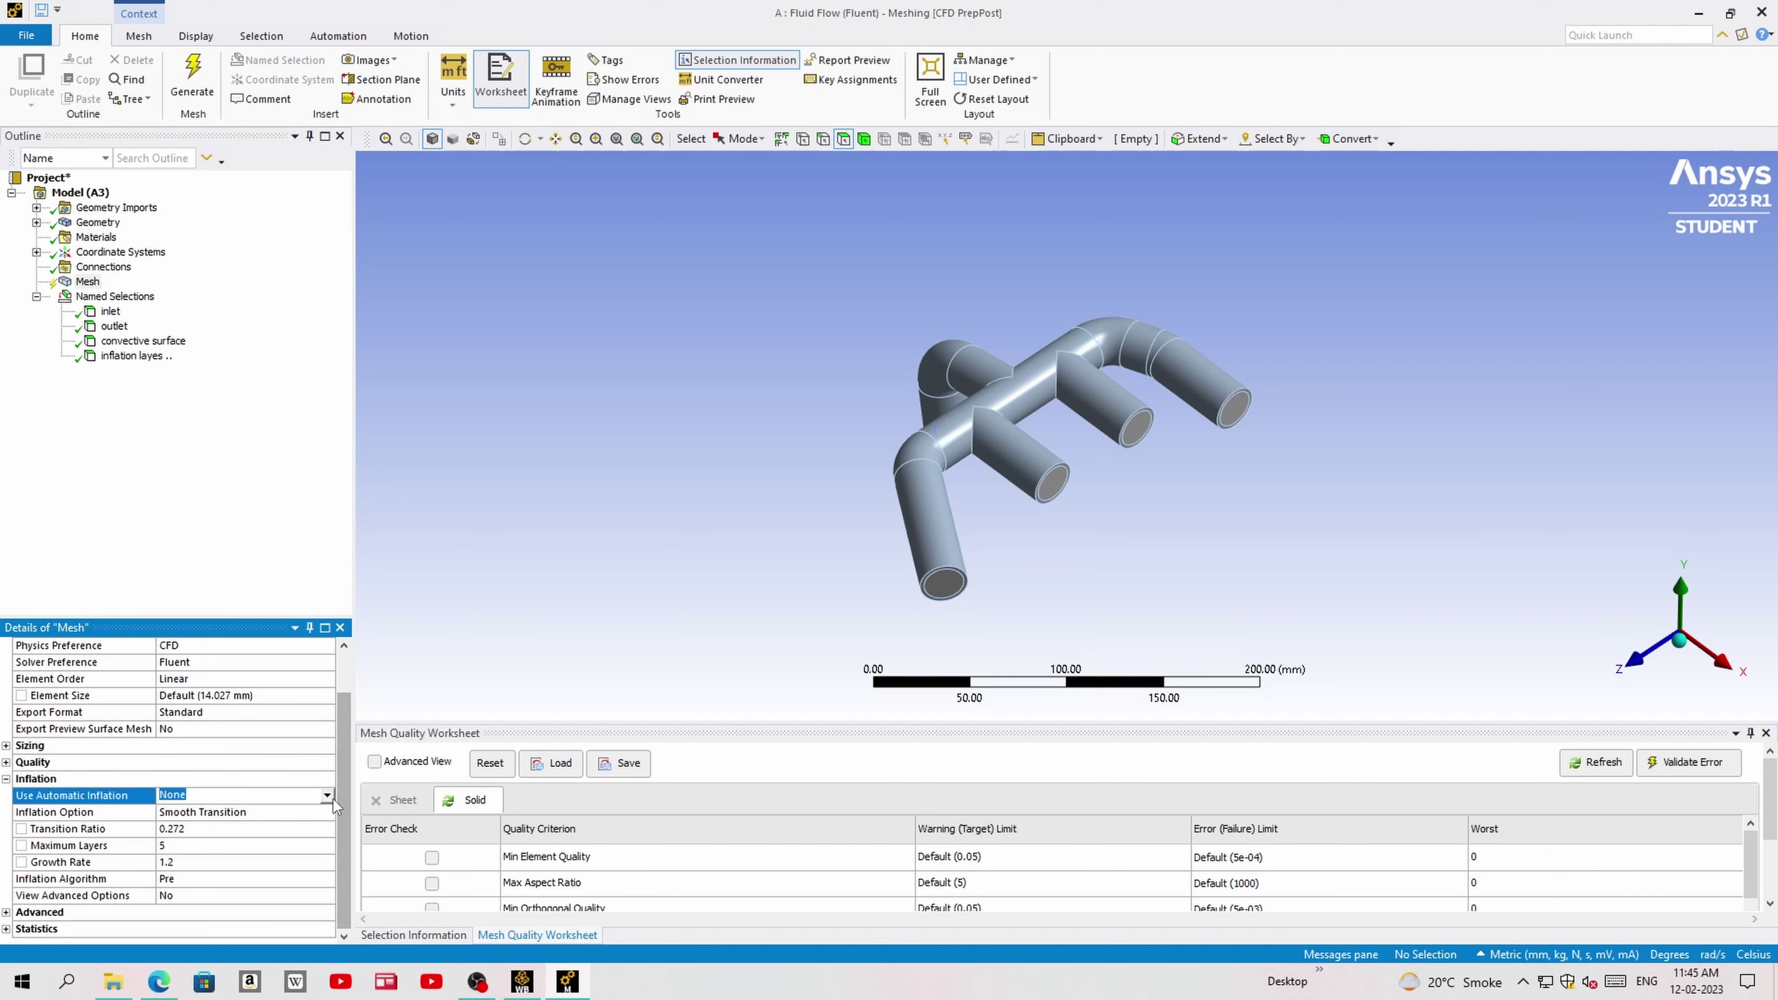
pyautogui.click(332, 799)
pyautogui.click(258, 825)
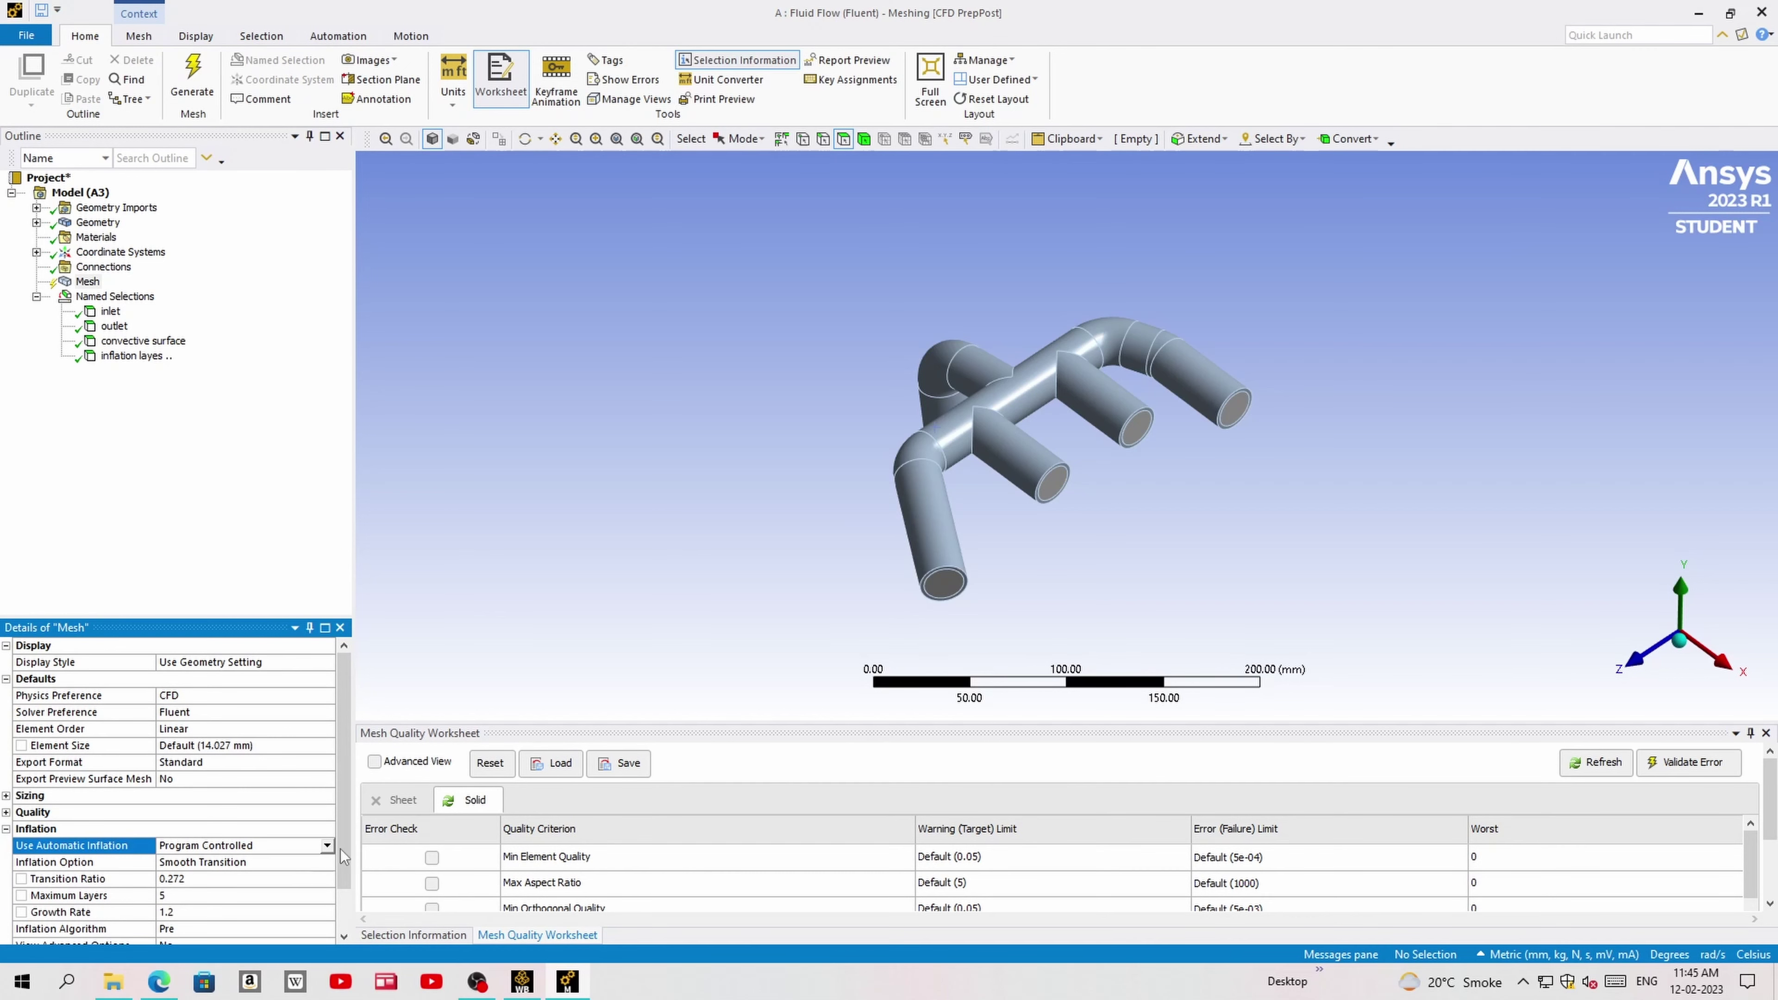
pyautogui.scroll(-1, 340, 849)
pyautogui.click(287, 813)
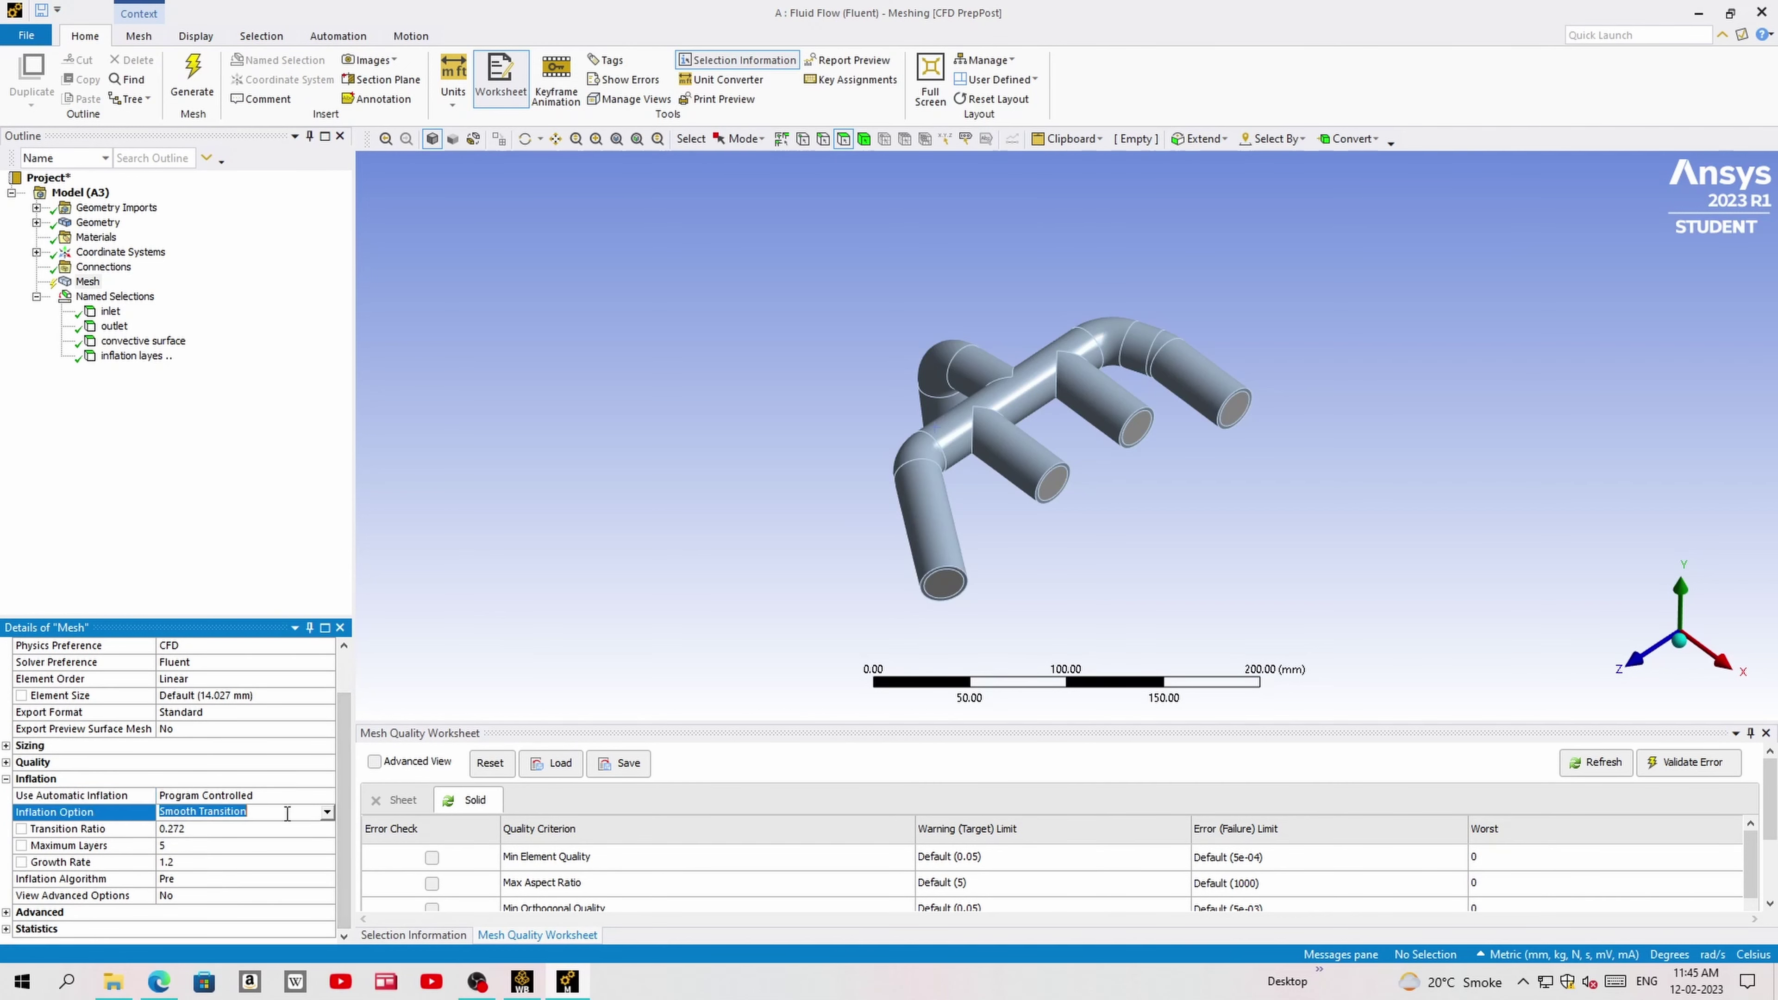
pyautogui.click(327, 812)
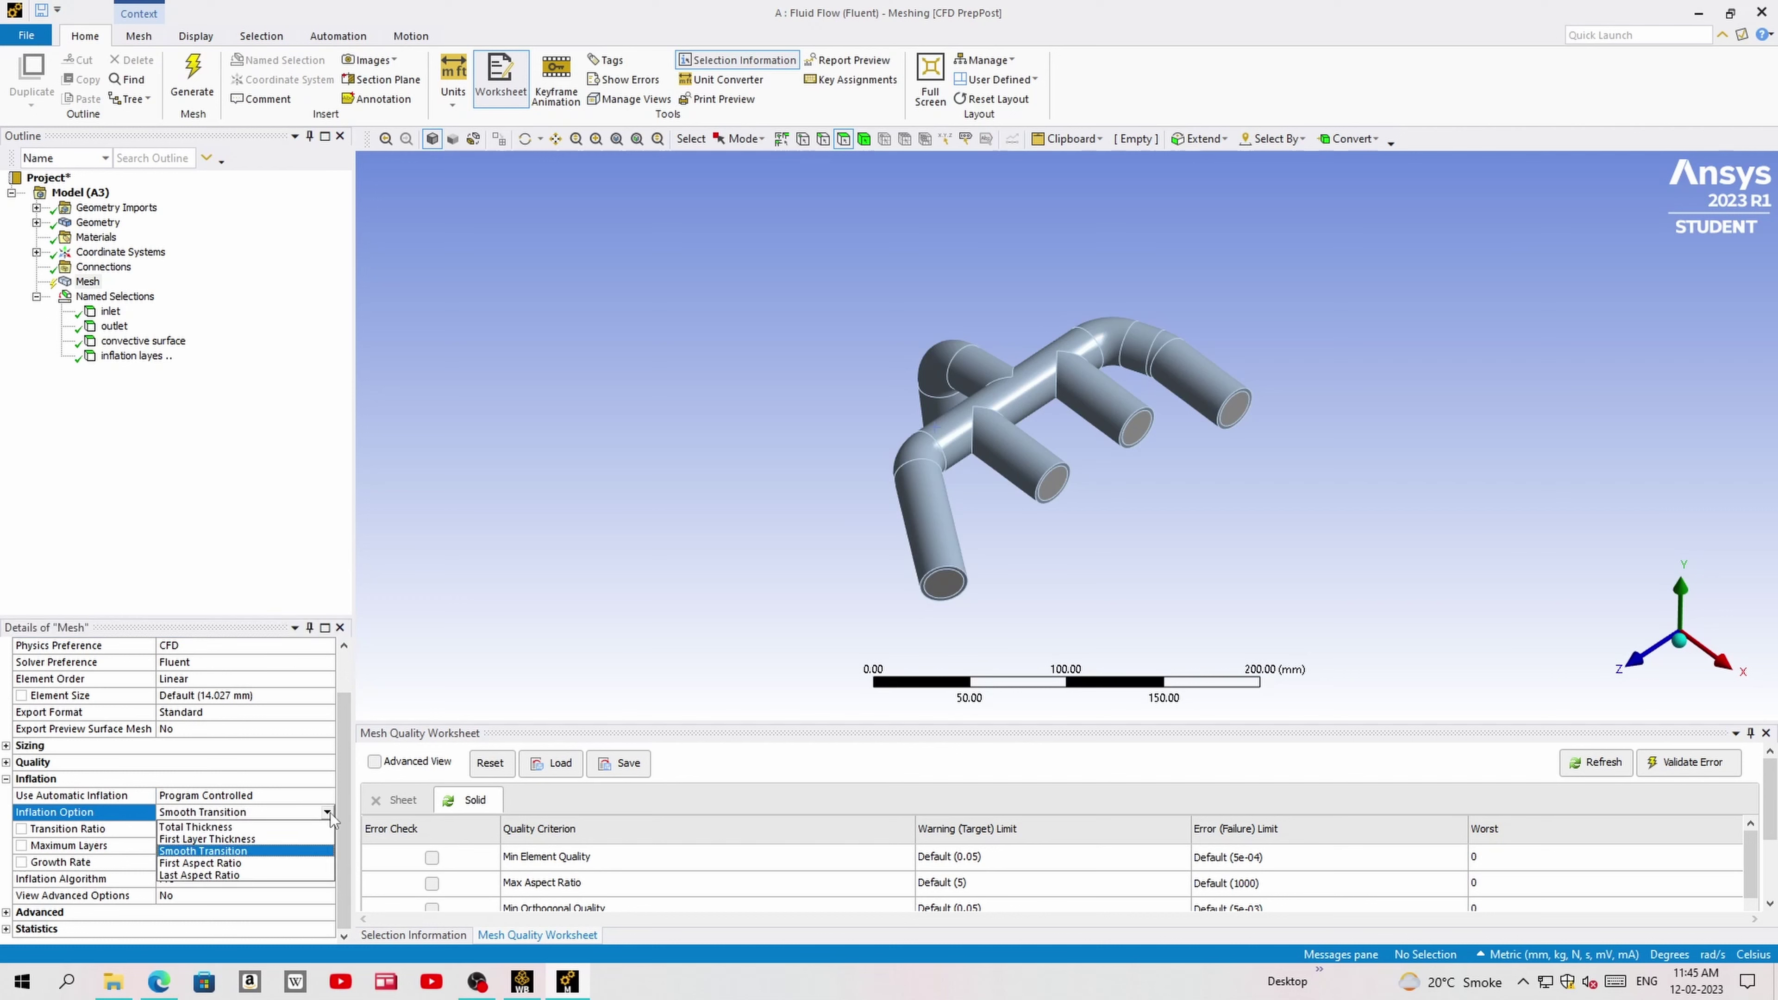
pyautogui.click(345, 775)
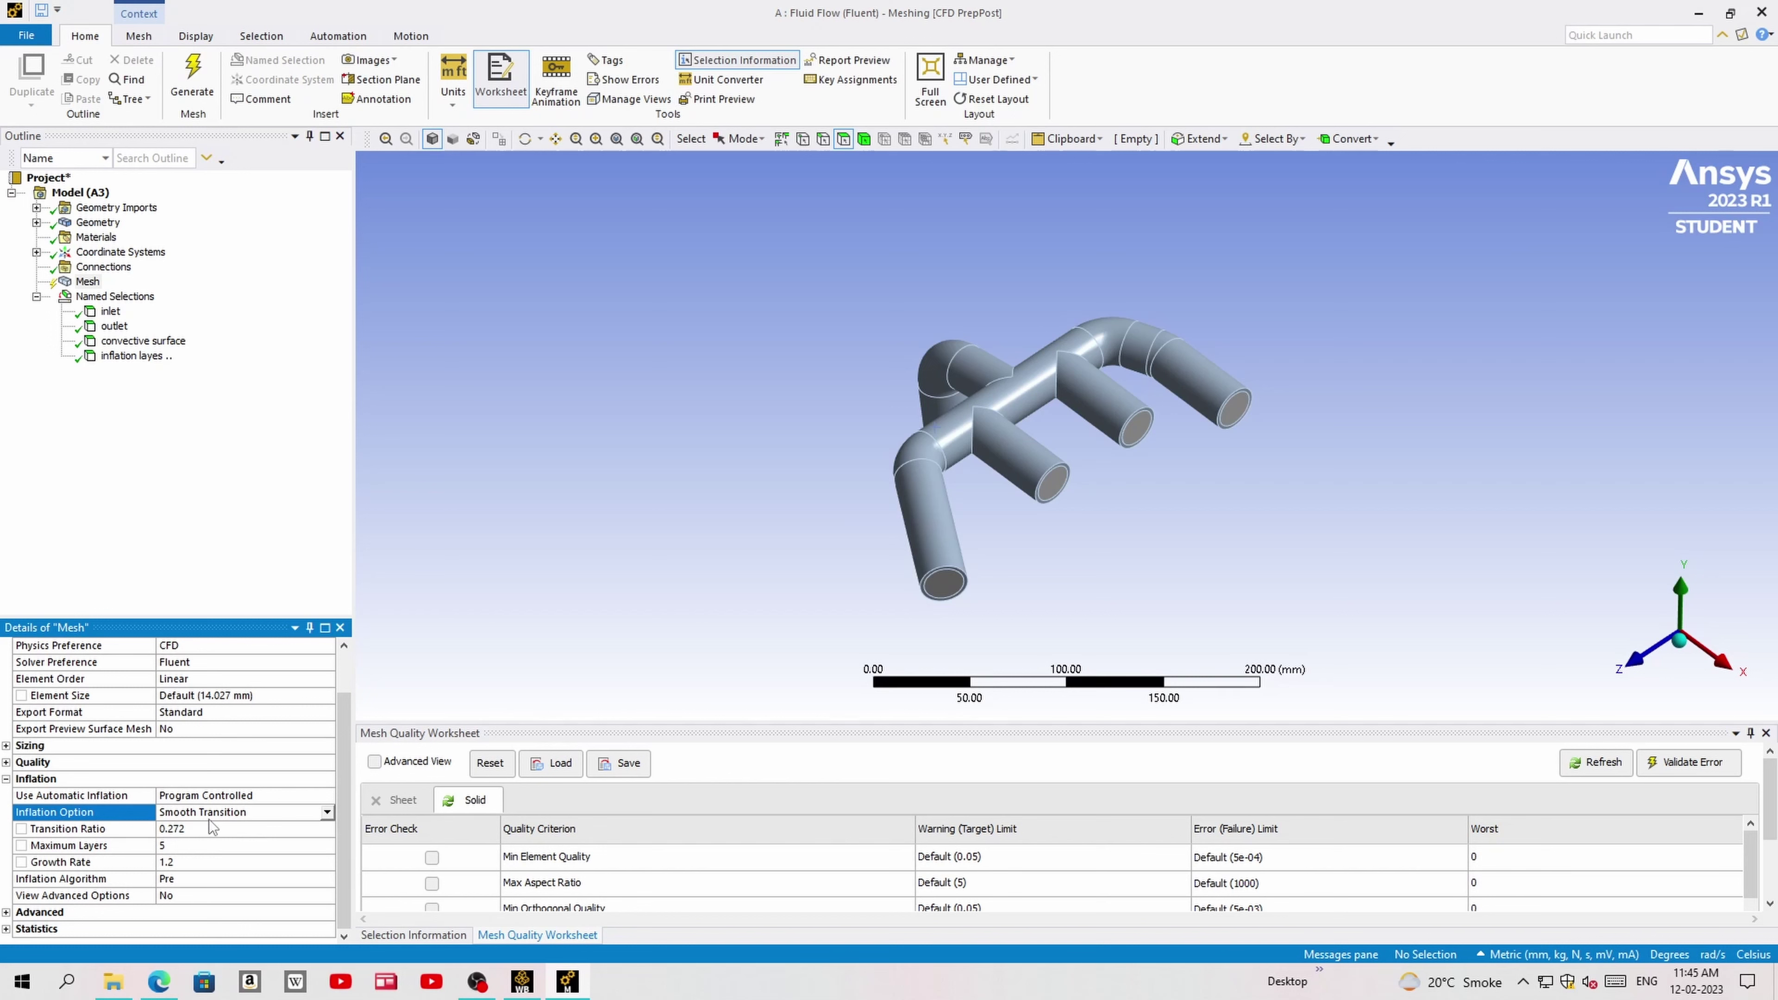
pyautogui.click(327, 812)
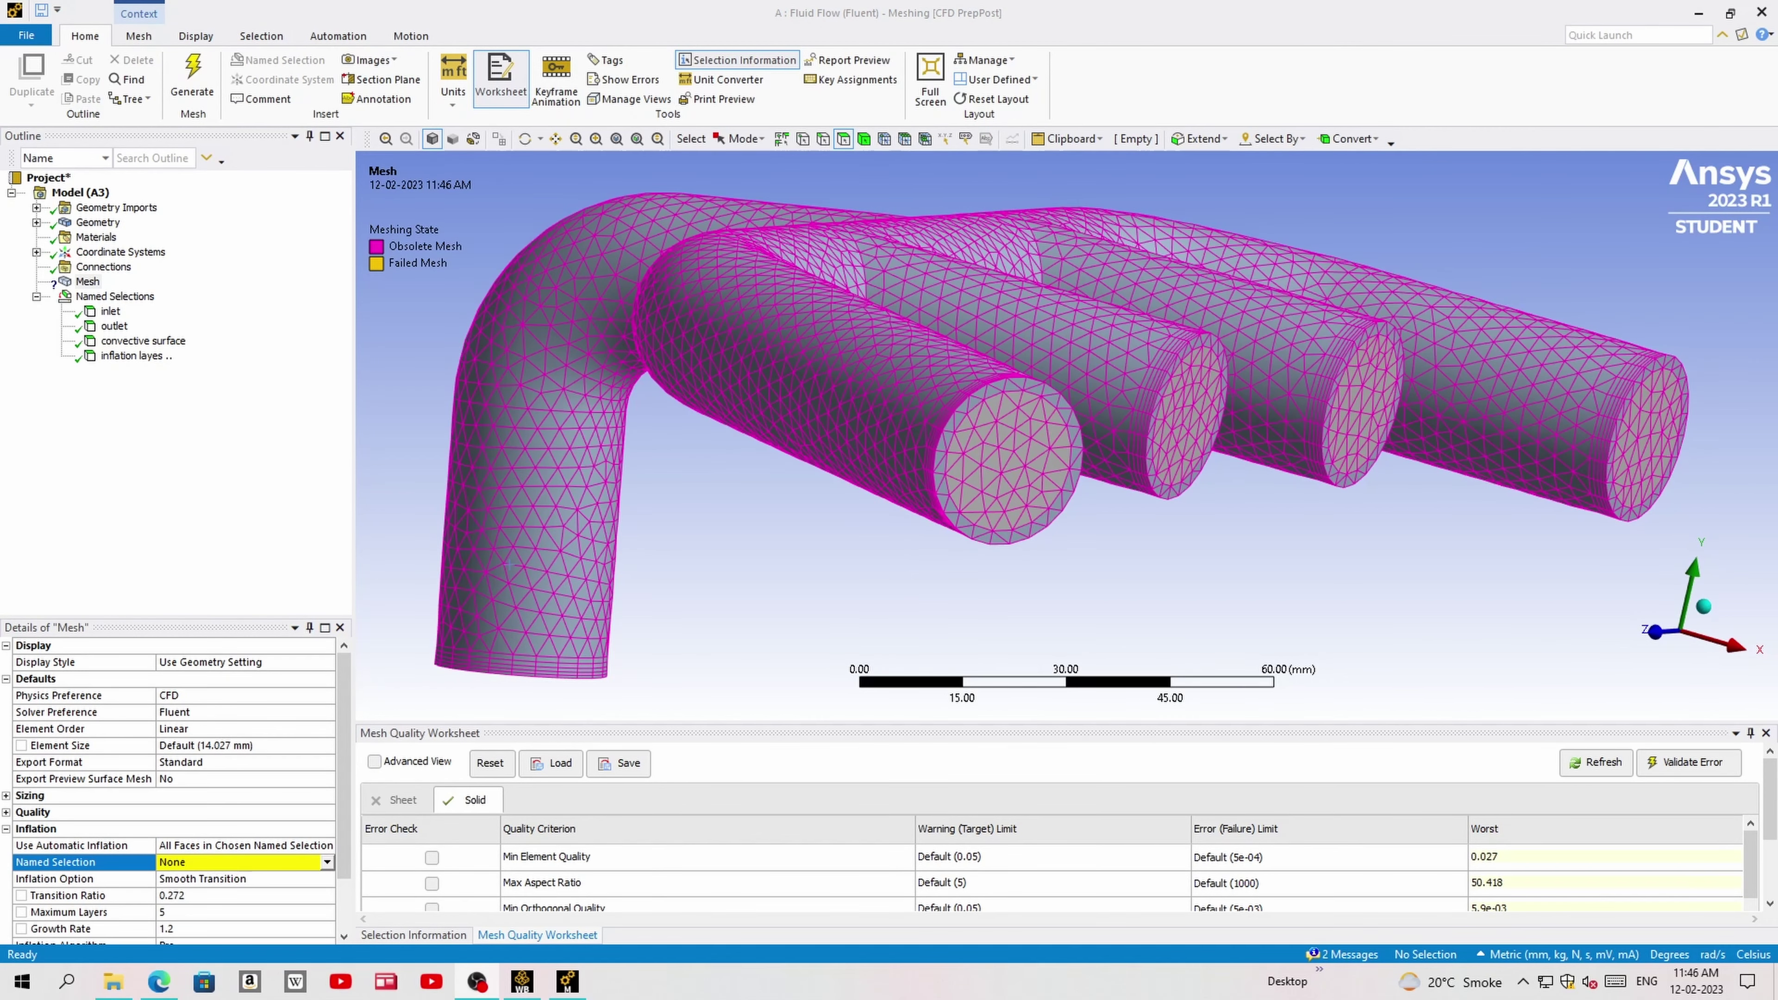
pyautogui.moveTo(973, 536); pyautogui.dragTo(525, 641, button='middle')
# - Apply inflation to all faces of the inflation layers named selection and generate the mesh
pyautogui.click(213, 846)
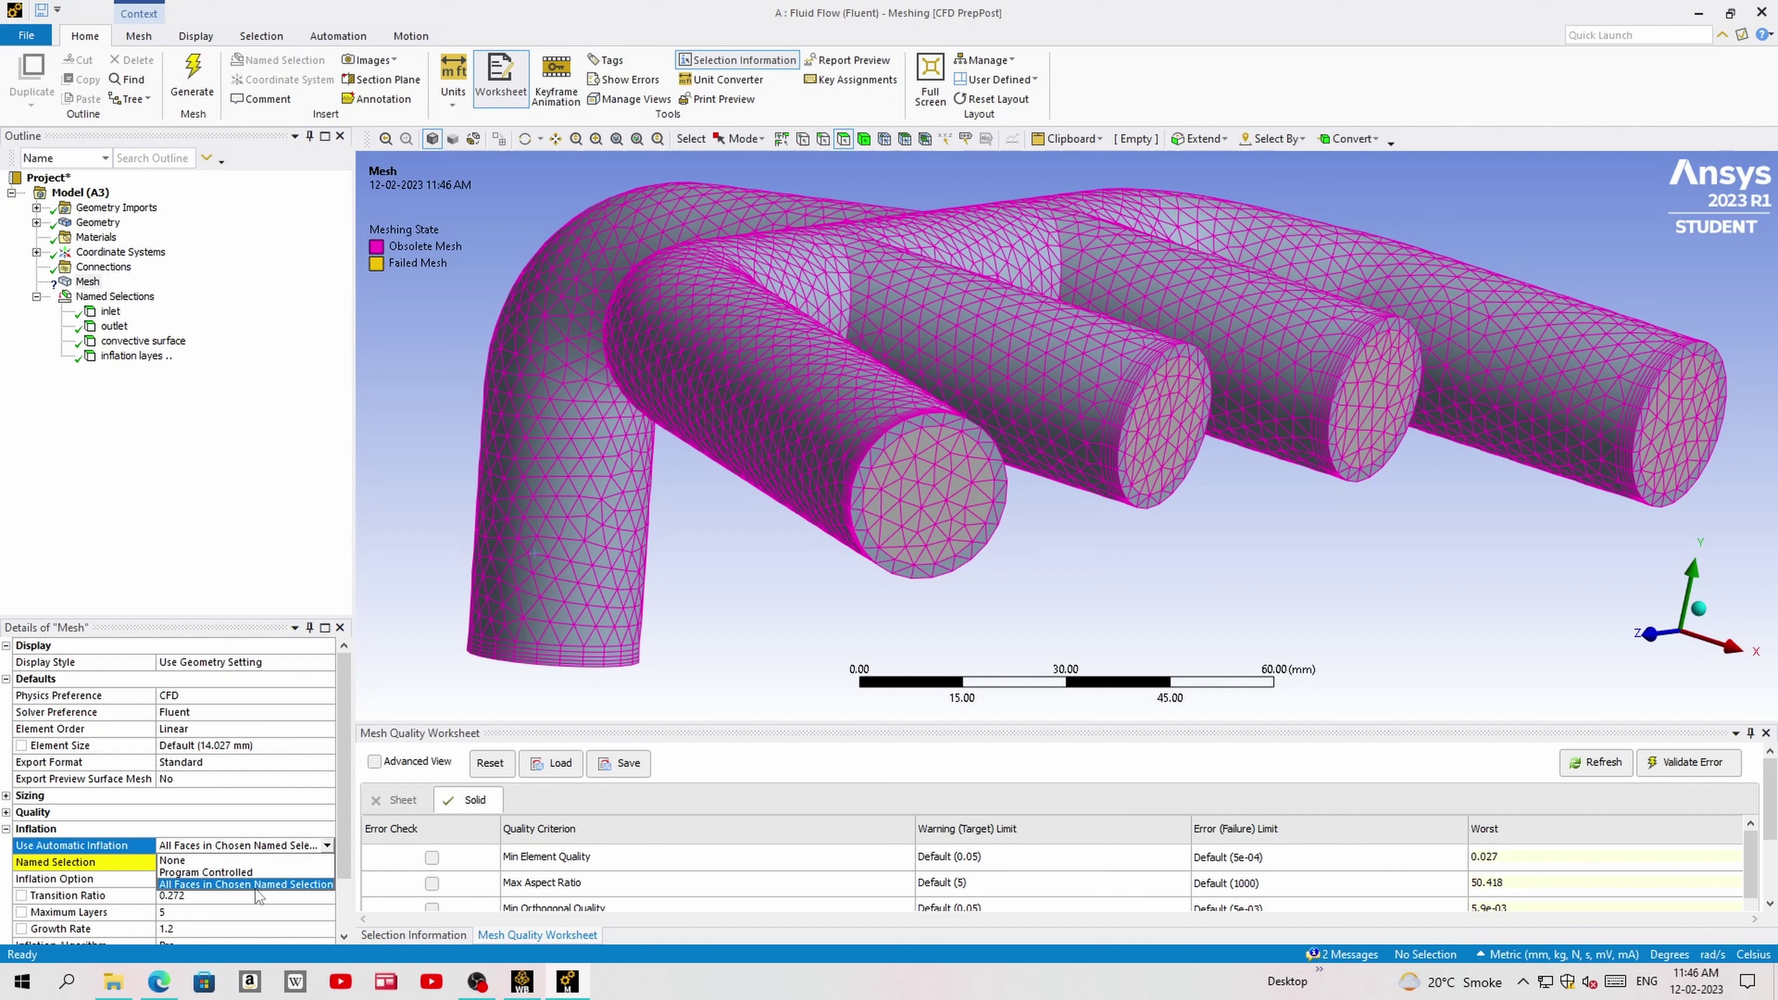
pyautogui.click(254, 884)
pyautogui.click(315, 863)
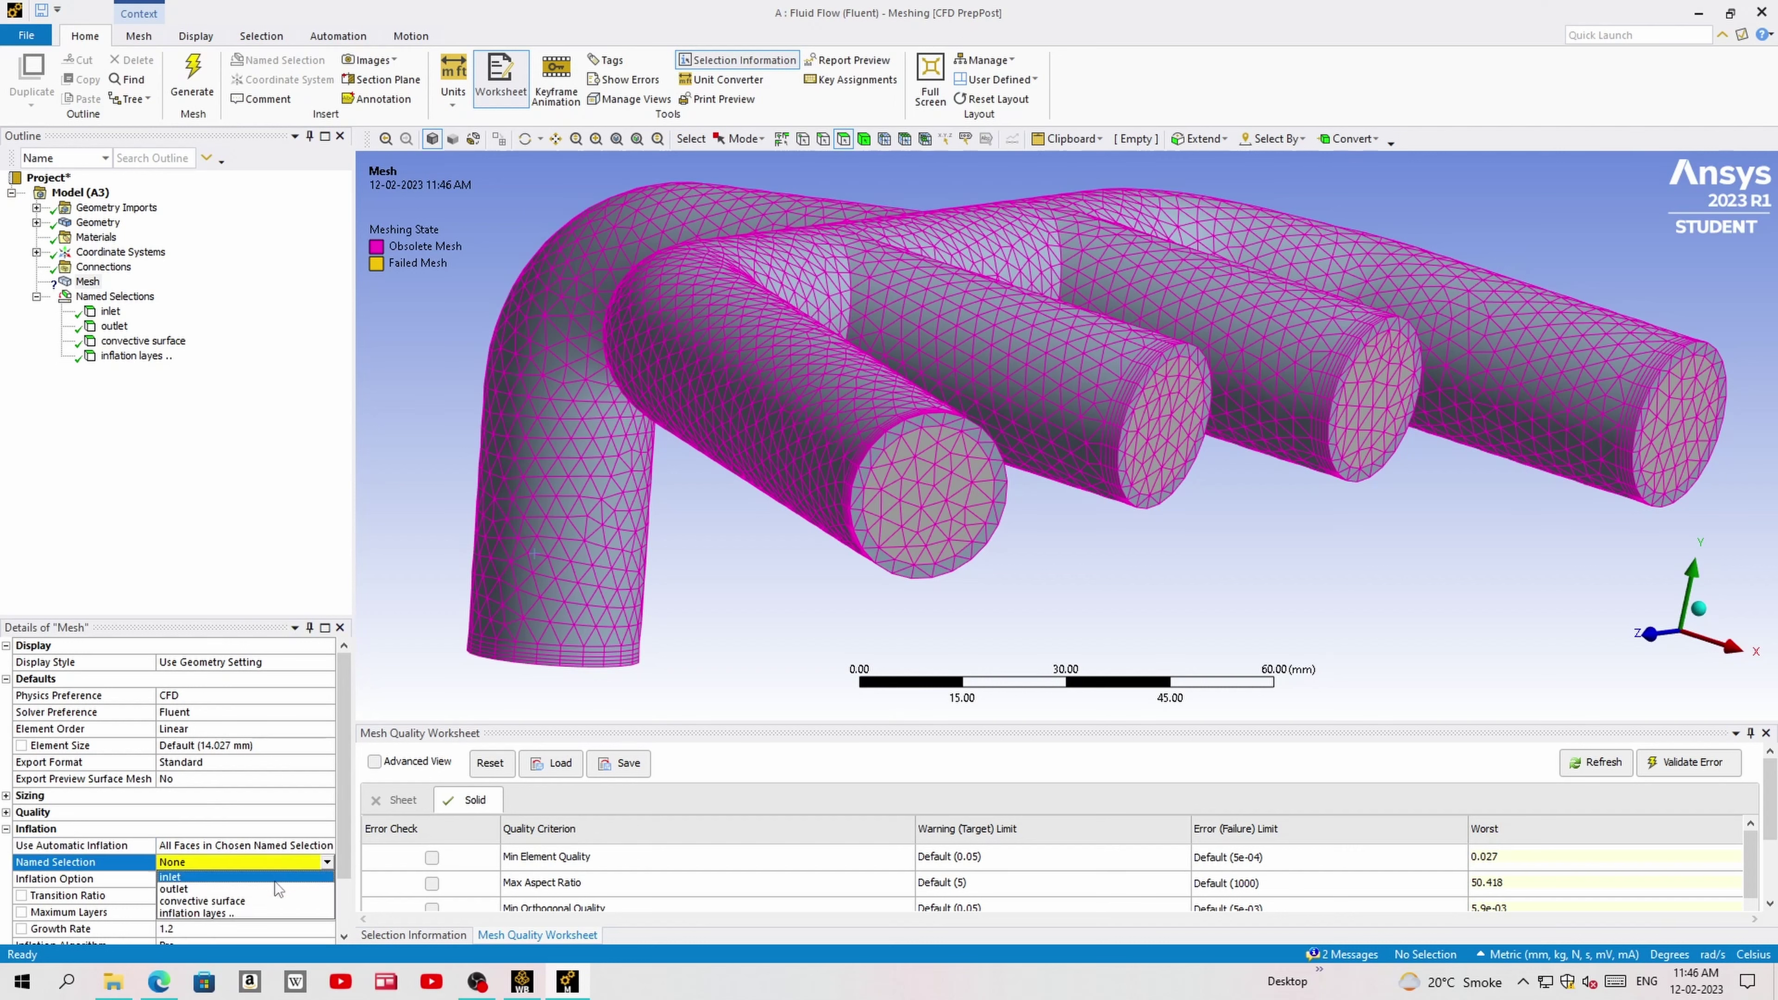
pyautogui.click(270, 913)
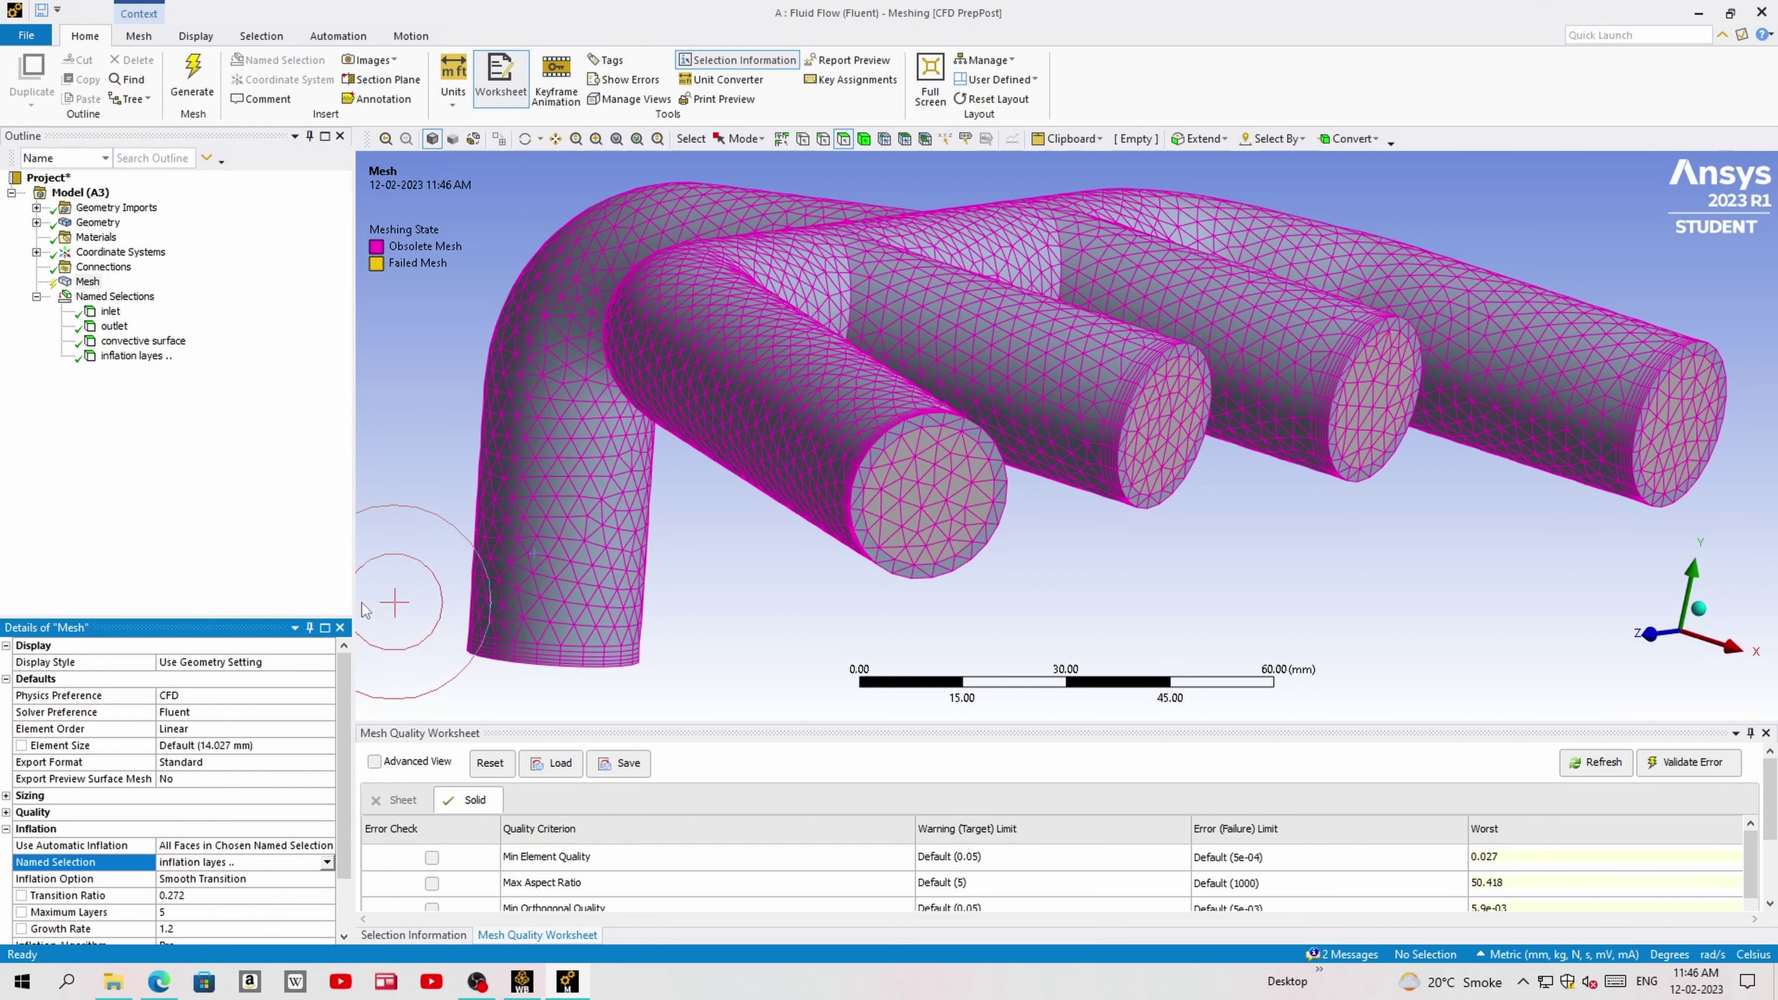
pyautogui.scroll(-2, 343, 841)
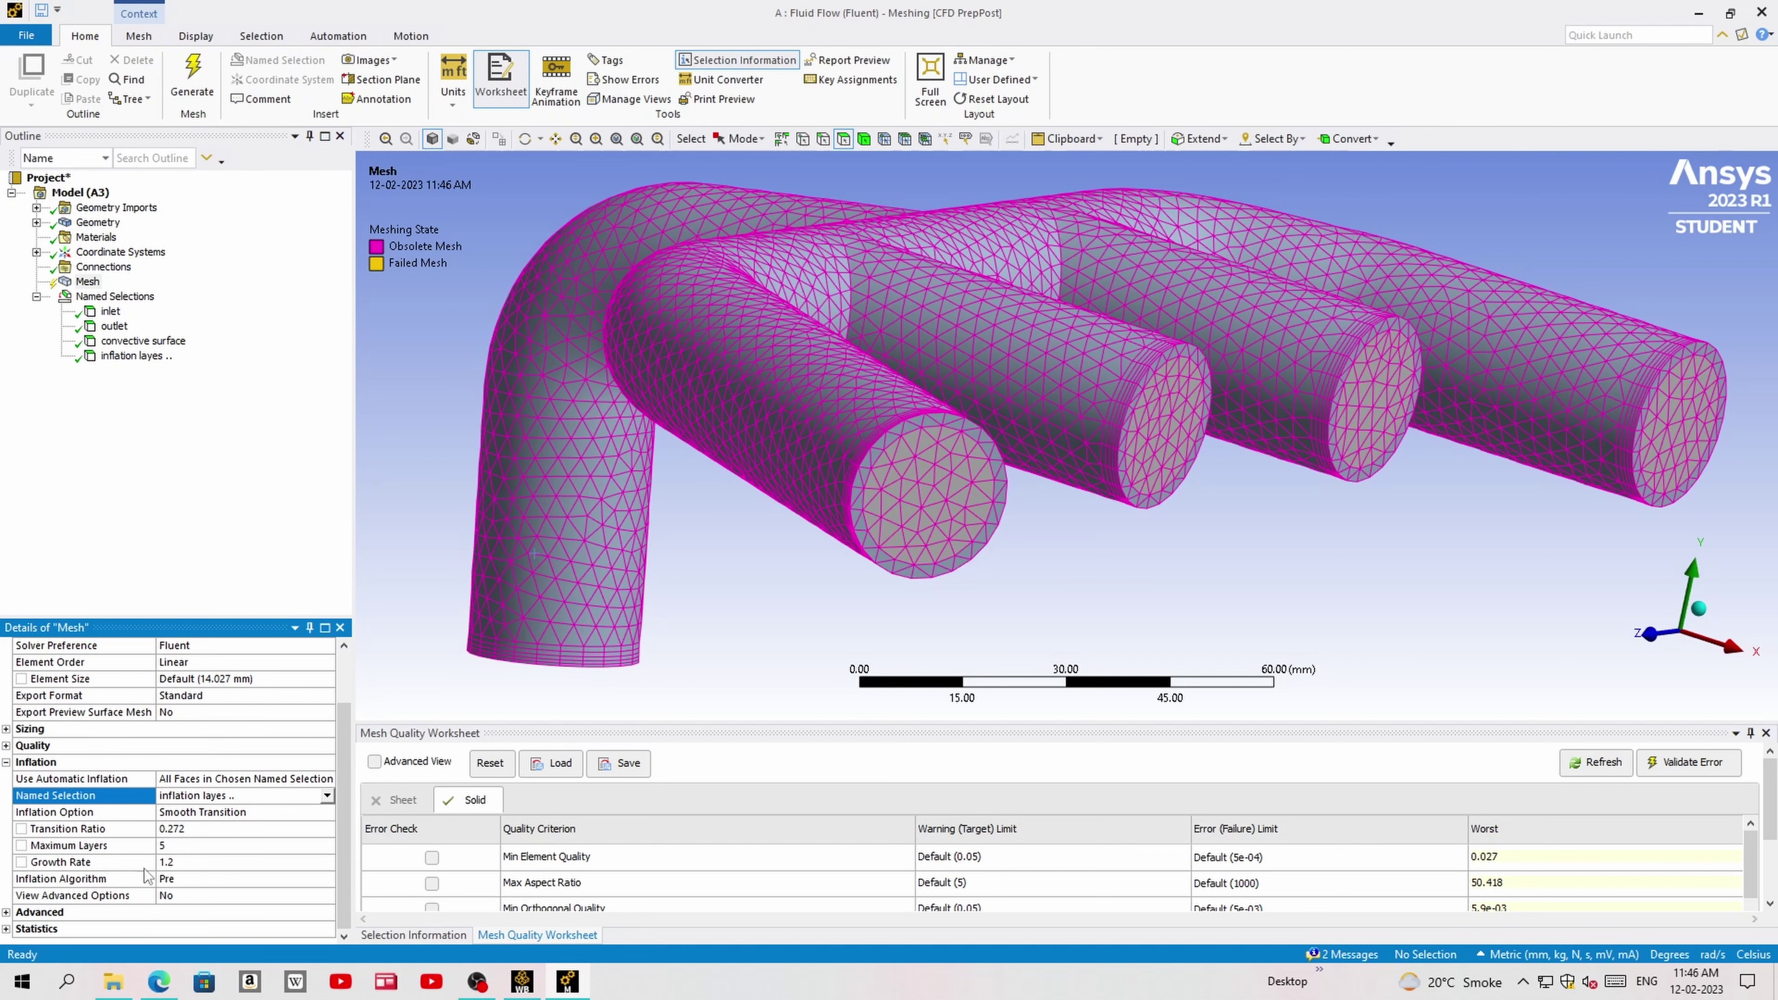
pyautogui.click(193, 77)
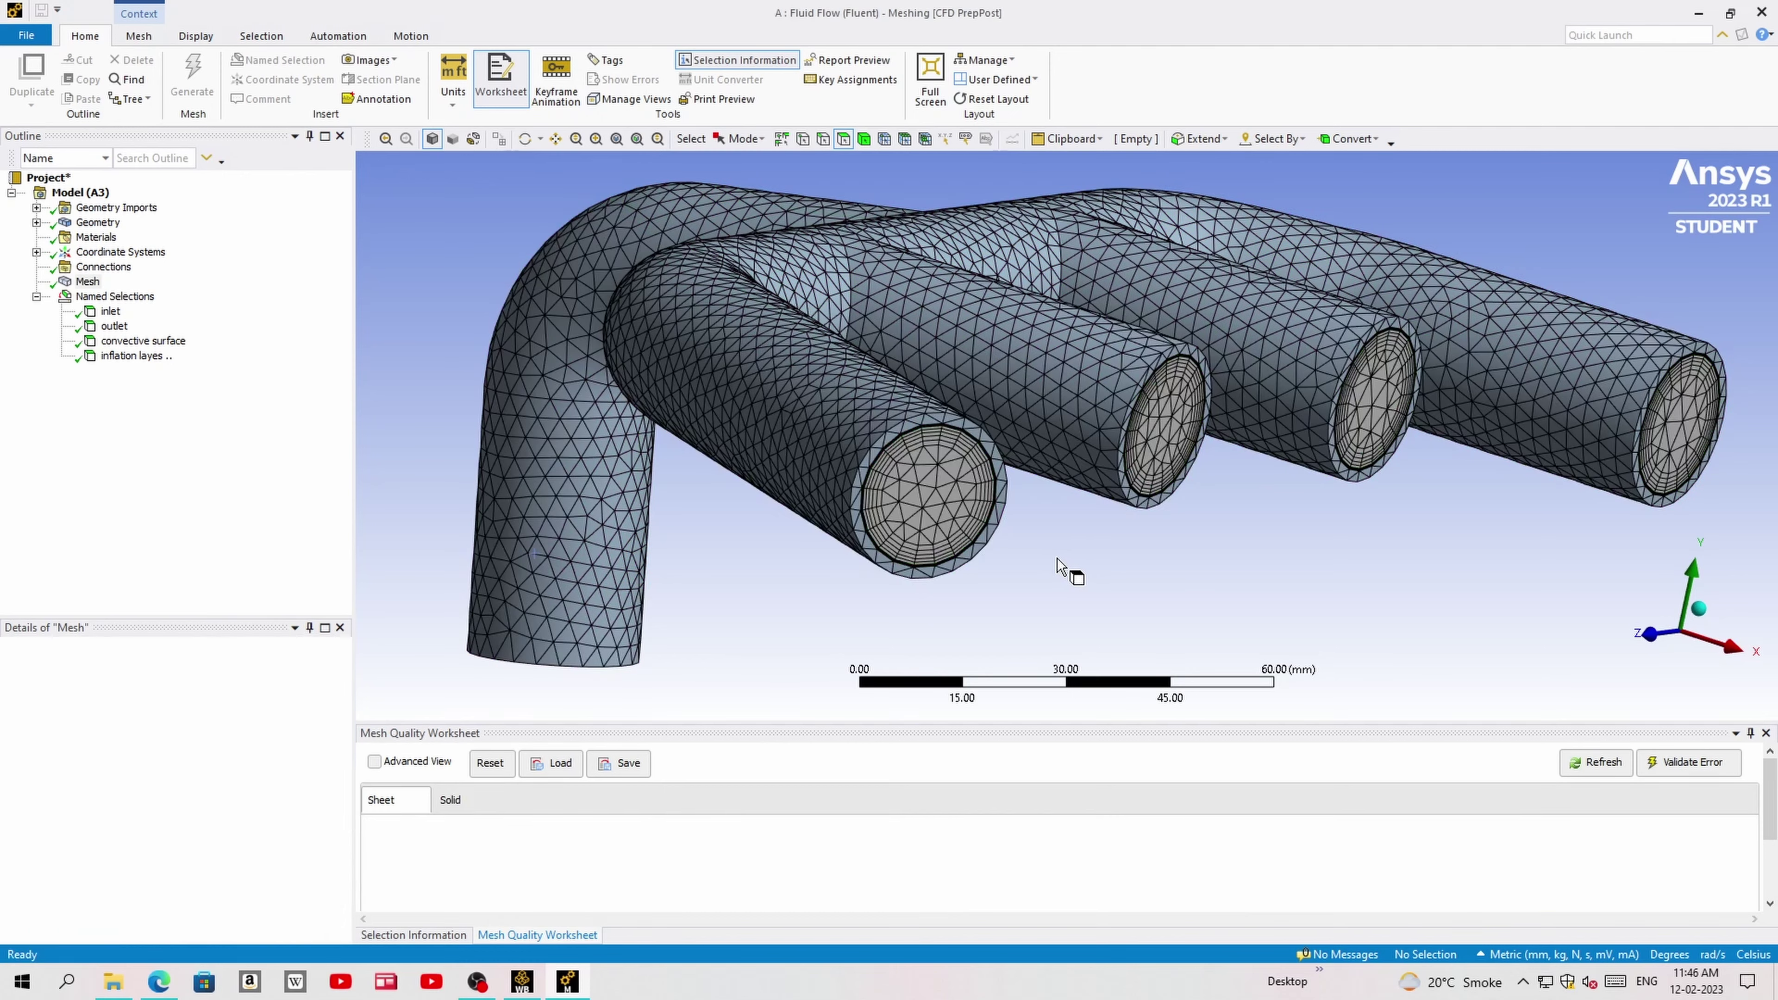
# - Zoom into a pipe wall to inspect the inflation layers, then zoom out to an oblique view
pyautogui.moveTo(1063, 567)
pyautogui.mouseDown(button='middle')
pyautogui.moveTo(735, 455)
pyautogui.moveTo(721, 490)
pyautogui.moveTo(735, 490)
pyautogui.mouseUp(button='middle')
pyautogui.scroll(5, 735, 455)
pyautogui.scroll(4, 702, 286)
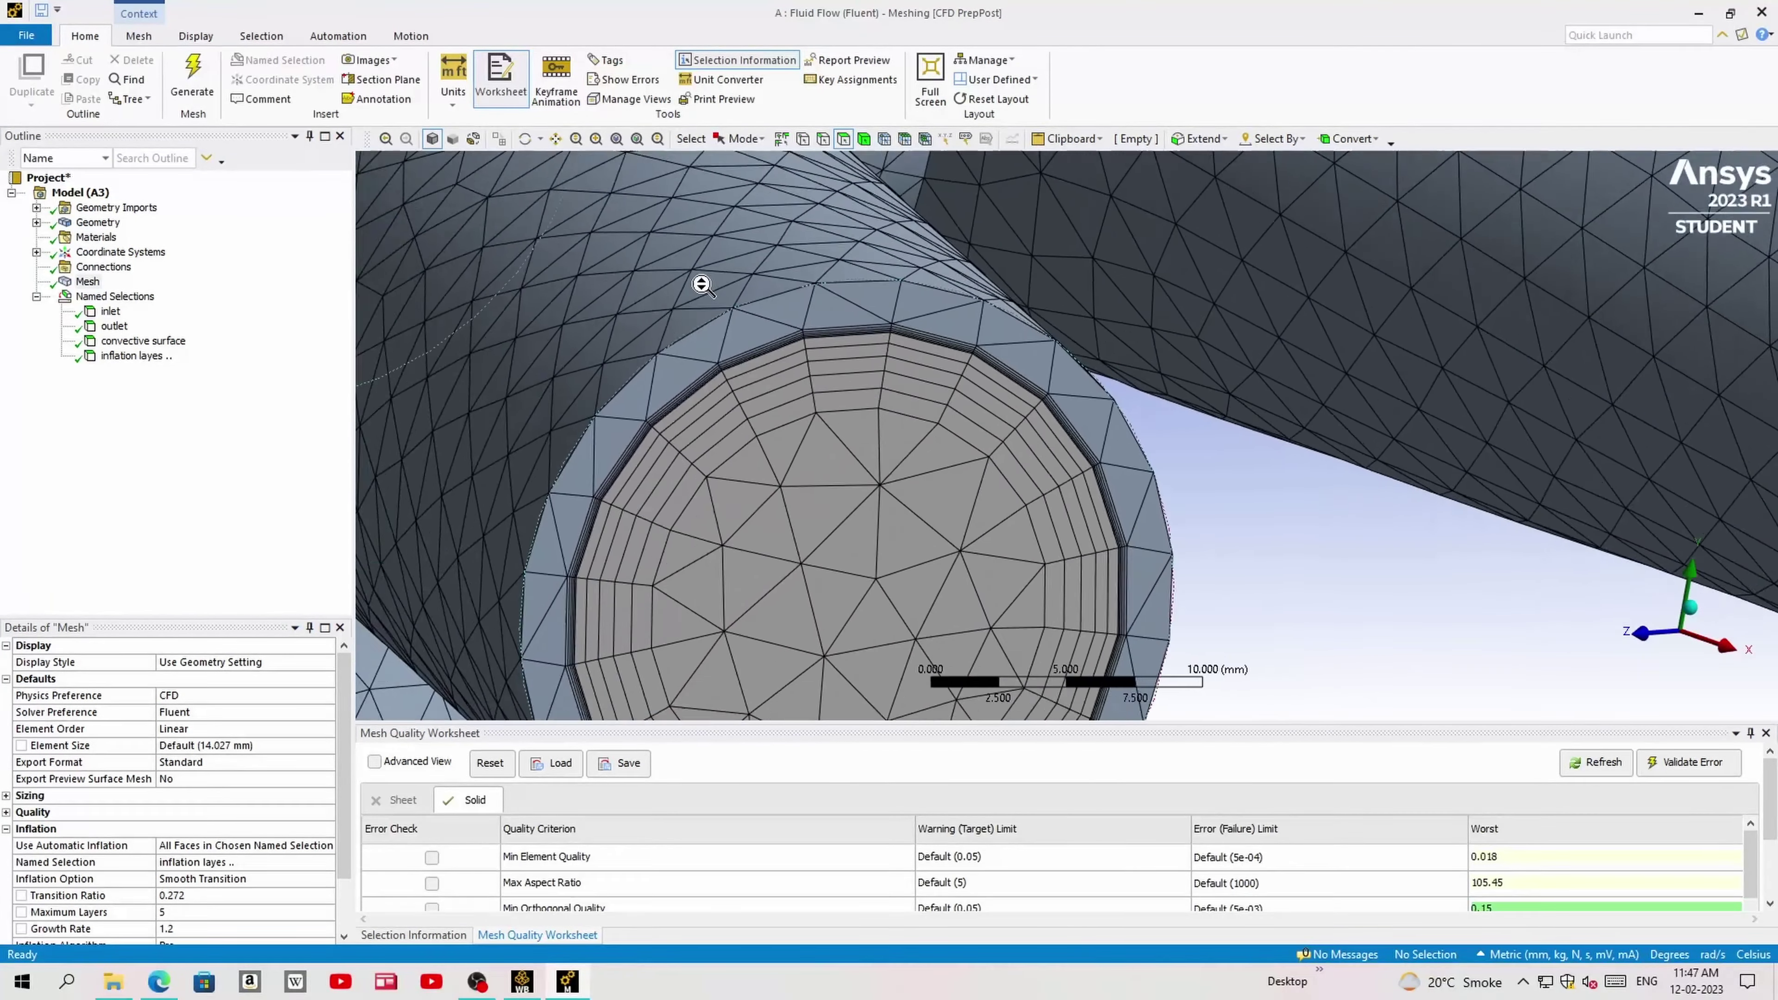
pyautogui.keyDown('shift'); pyautogui.moveTo(947, 462); pyautogui.dragTo(897, 190, button='middle'); pyautogui.keyUp('shift')
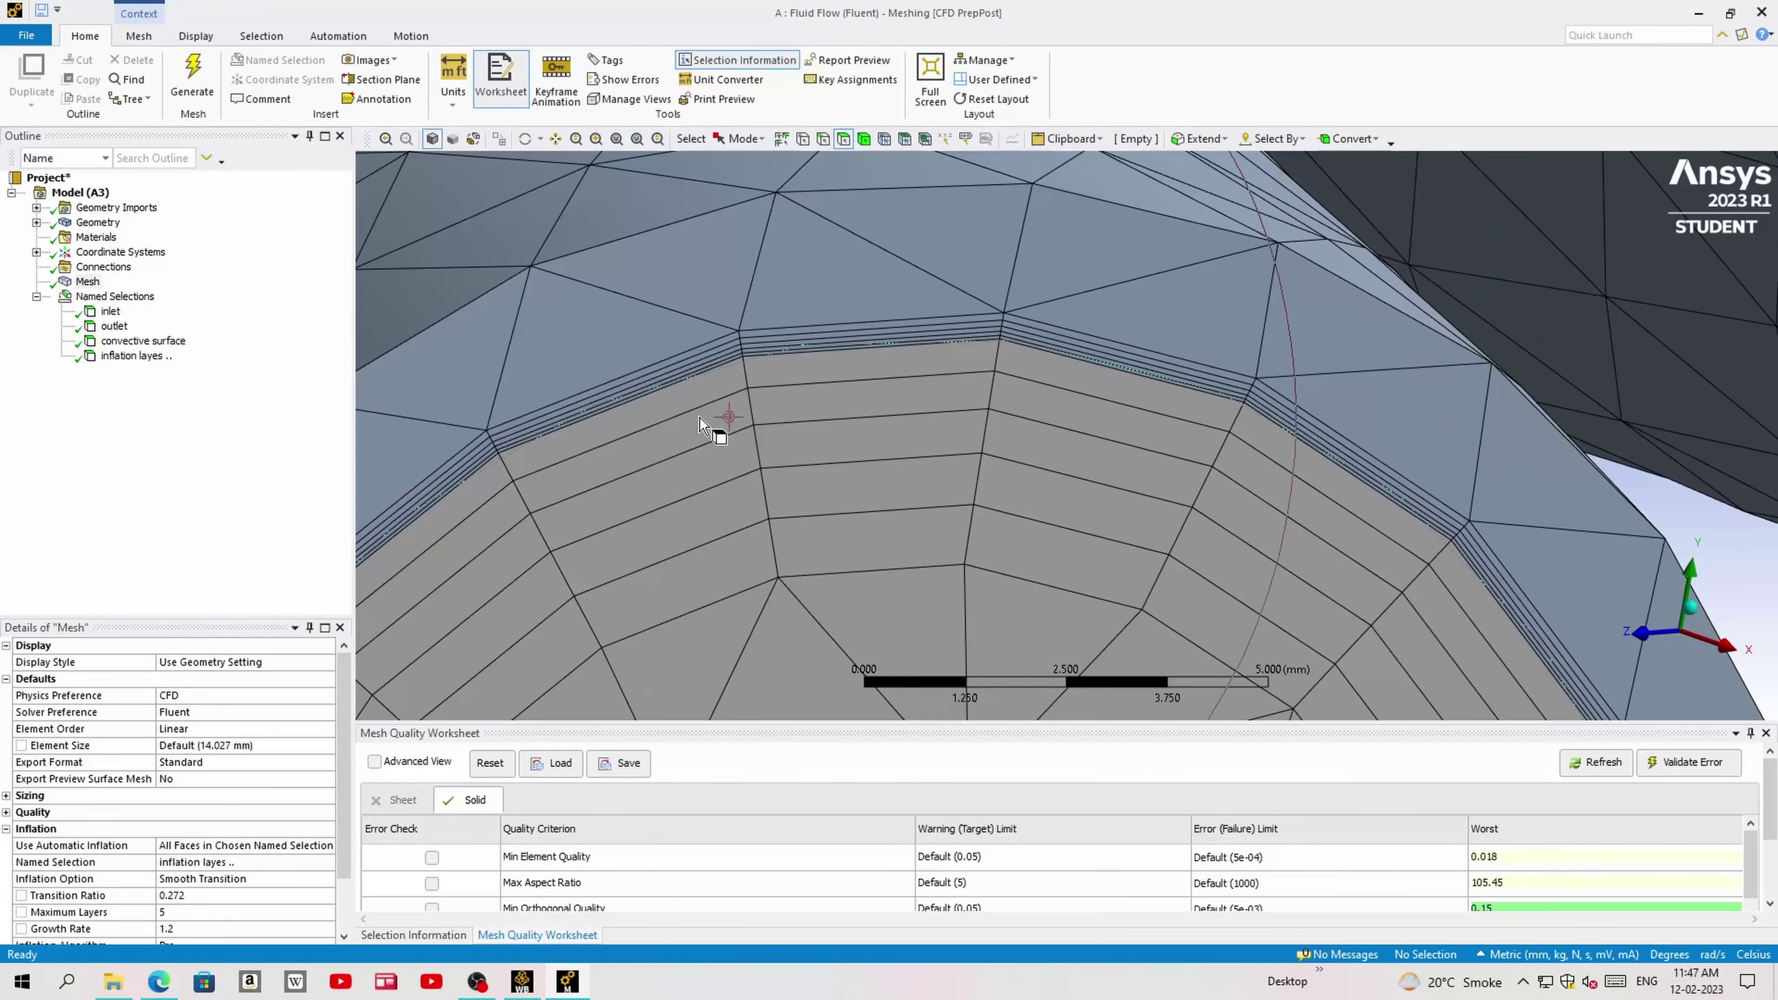
pyautogui.keyDown('shift'); pyautogui.moveTo(952, 488); pyautogui.dragTo(937, 196, button='middle'); pyautogui.keyUp('shift')
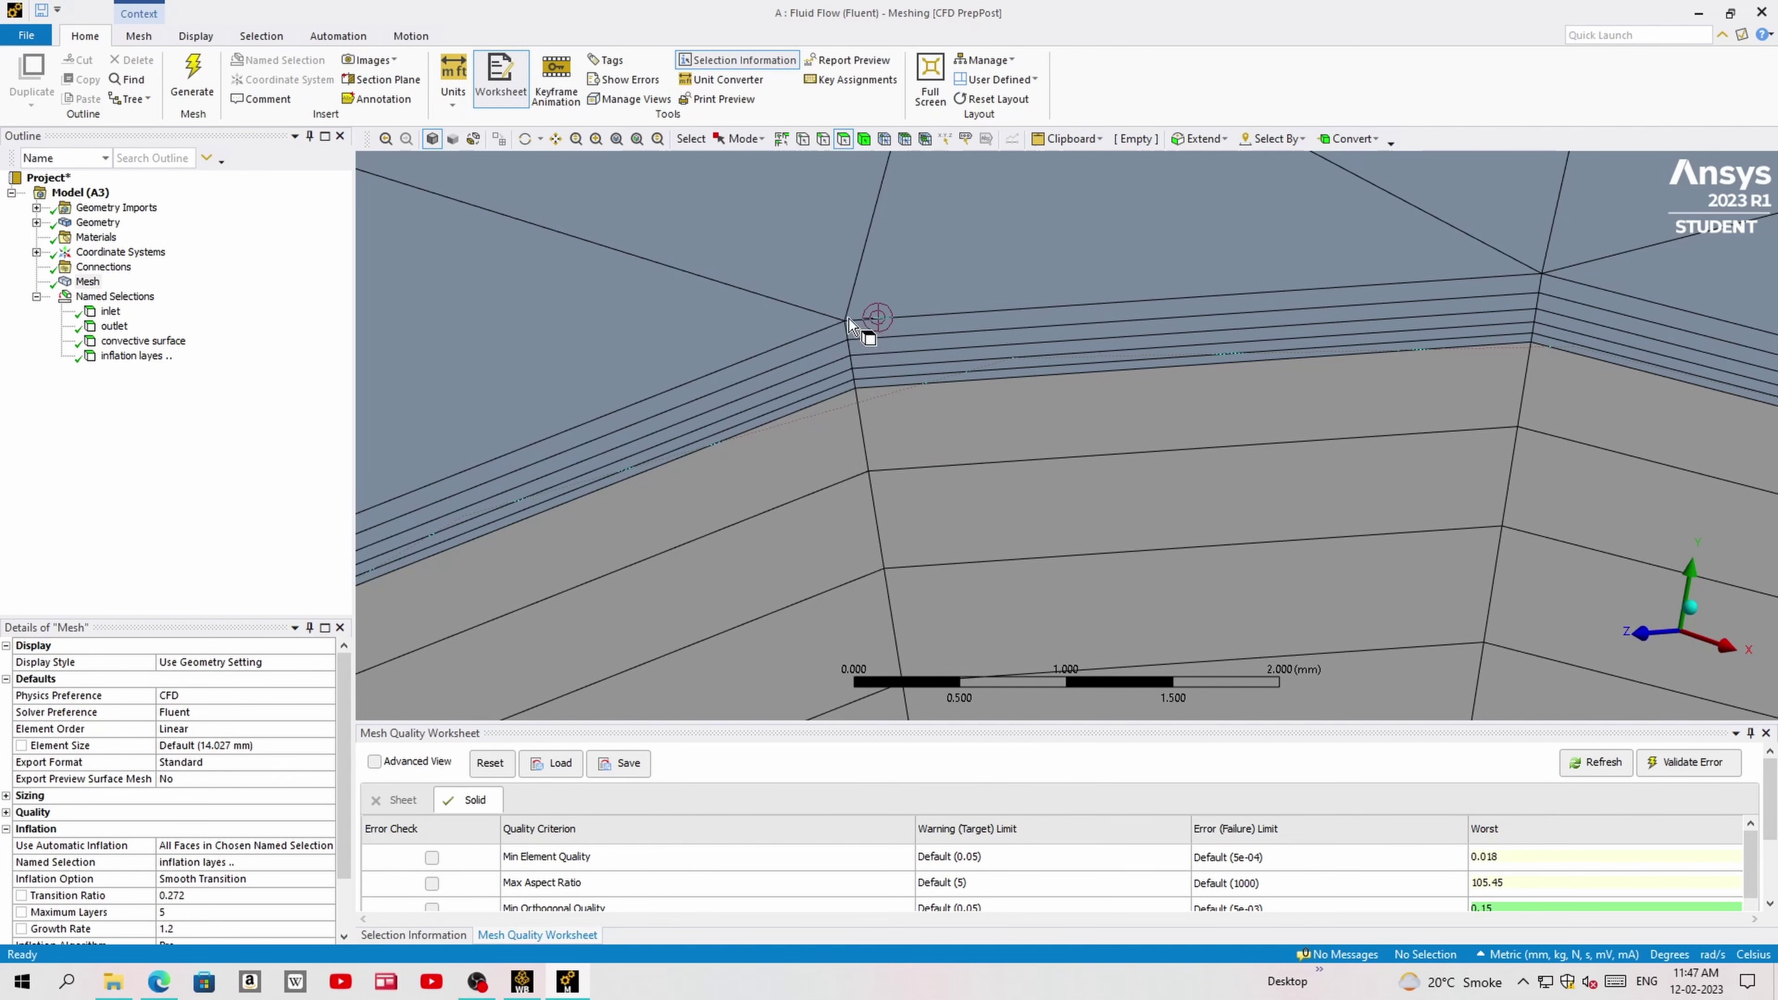
pyautogui.keyDown('shift'); pyautogui.moveTo(961, 284); pyautogui.dragTo(949, 782, button='middle'); pyautogui.keyUp('shift')
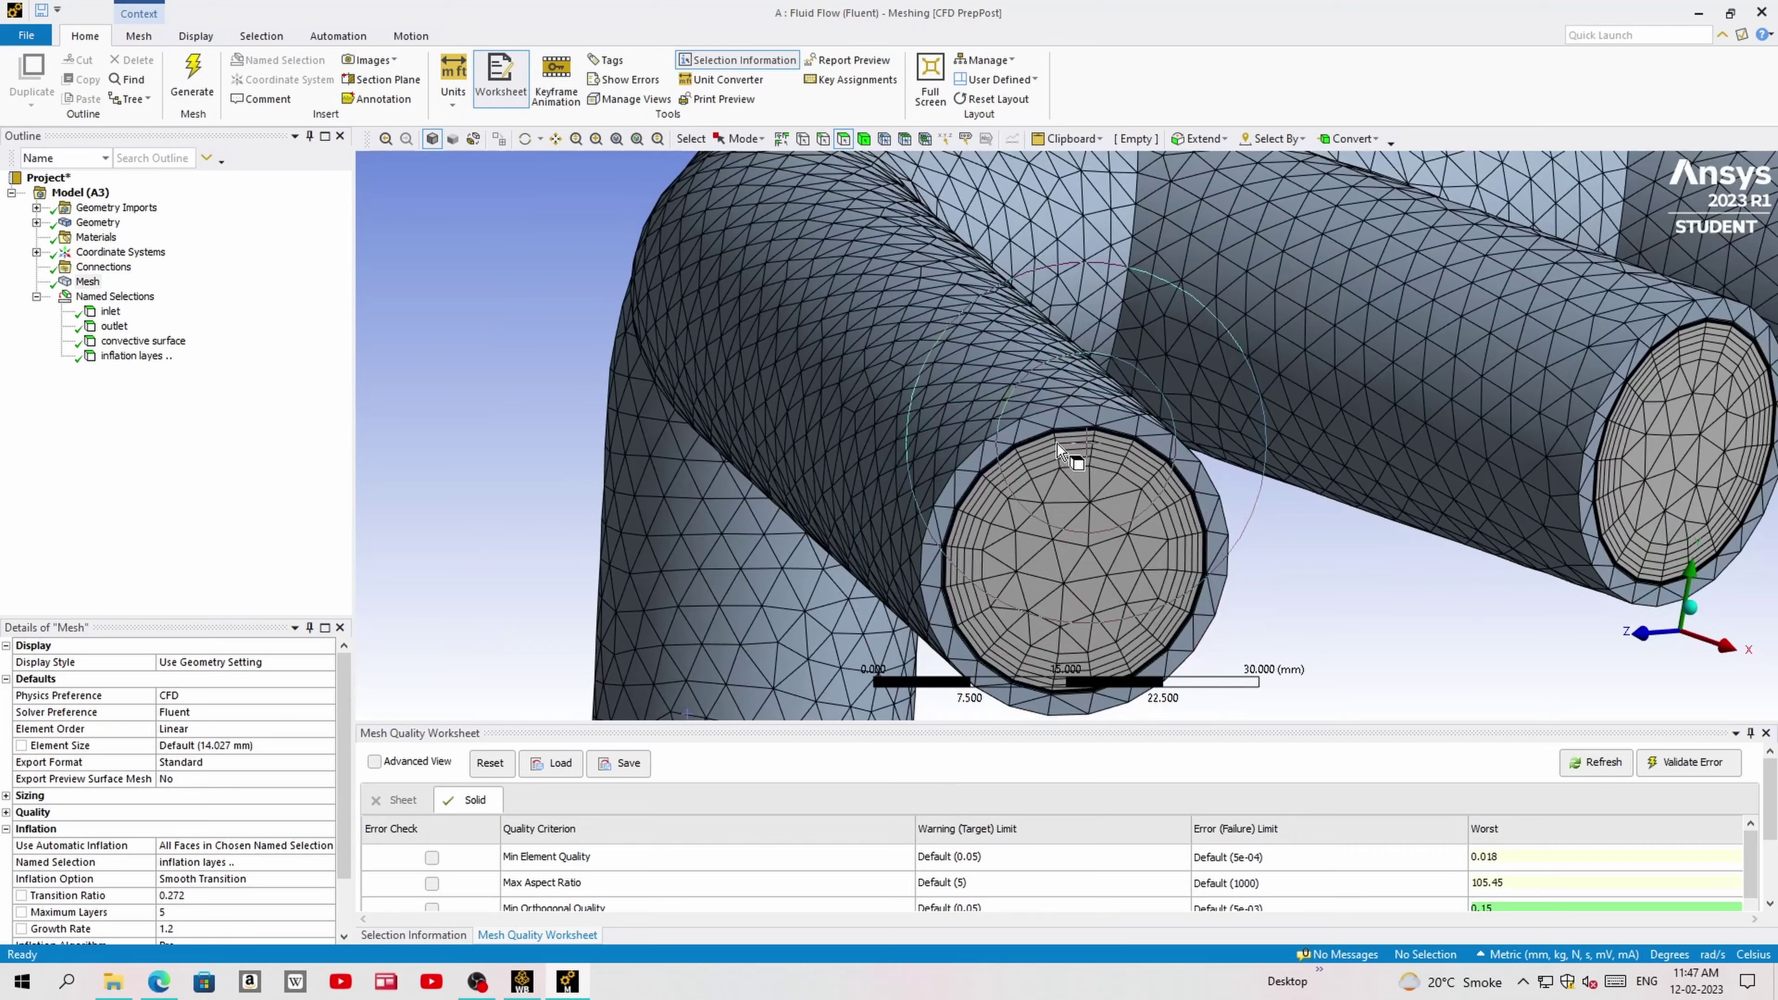
pyautogui.moveTo(1060, 452)
pyautogui.keyDown('shift'); pyautogui.mouseDown(button='middle')
pyautogui.moveTo(1060, 707)
pyautogui.moveTo(1279, 596)
pyautogui.moveTo(852, 571)
pyautogui.moveTo(1071, 398)
pyautogui.moveTo(1036, 620)
pyautogui.mouseUp(button='middle'); pyautogui.keyUp('shift')
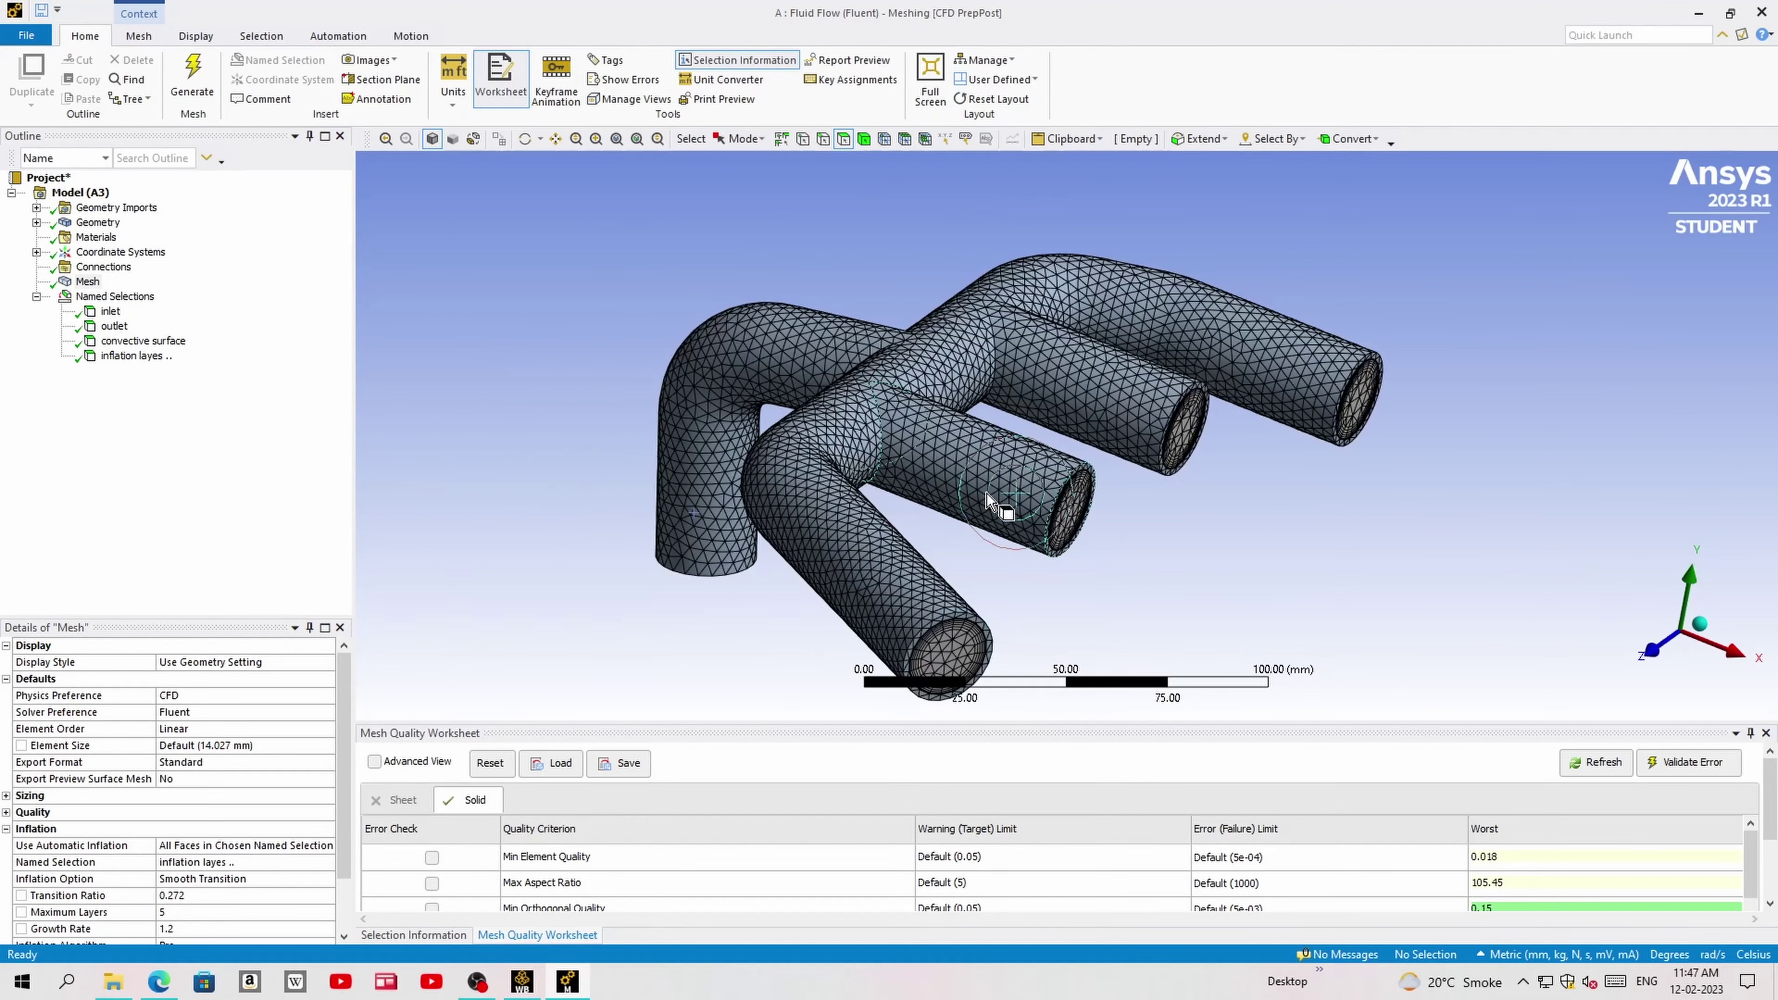
pyautogui.moveTo(1052, 508)
pyautogui.mouseDown(button='middle')
pyautogui.moveTo(953, 496)
pyautogui.moveTo(969, 503)
pyautogui.mouseUp(button='middle')
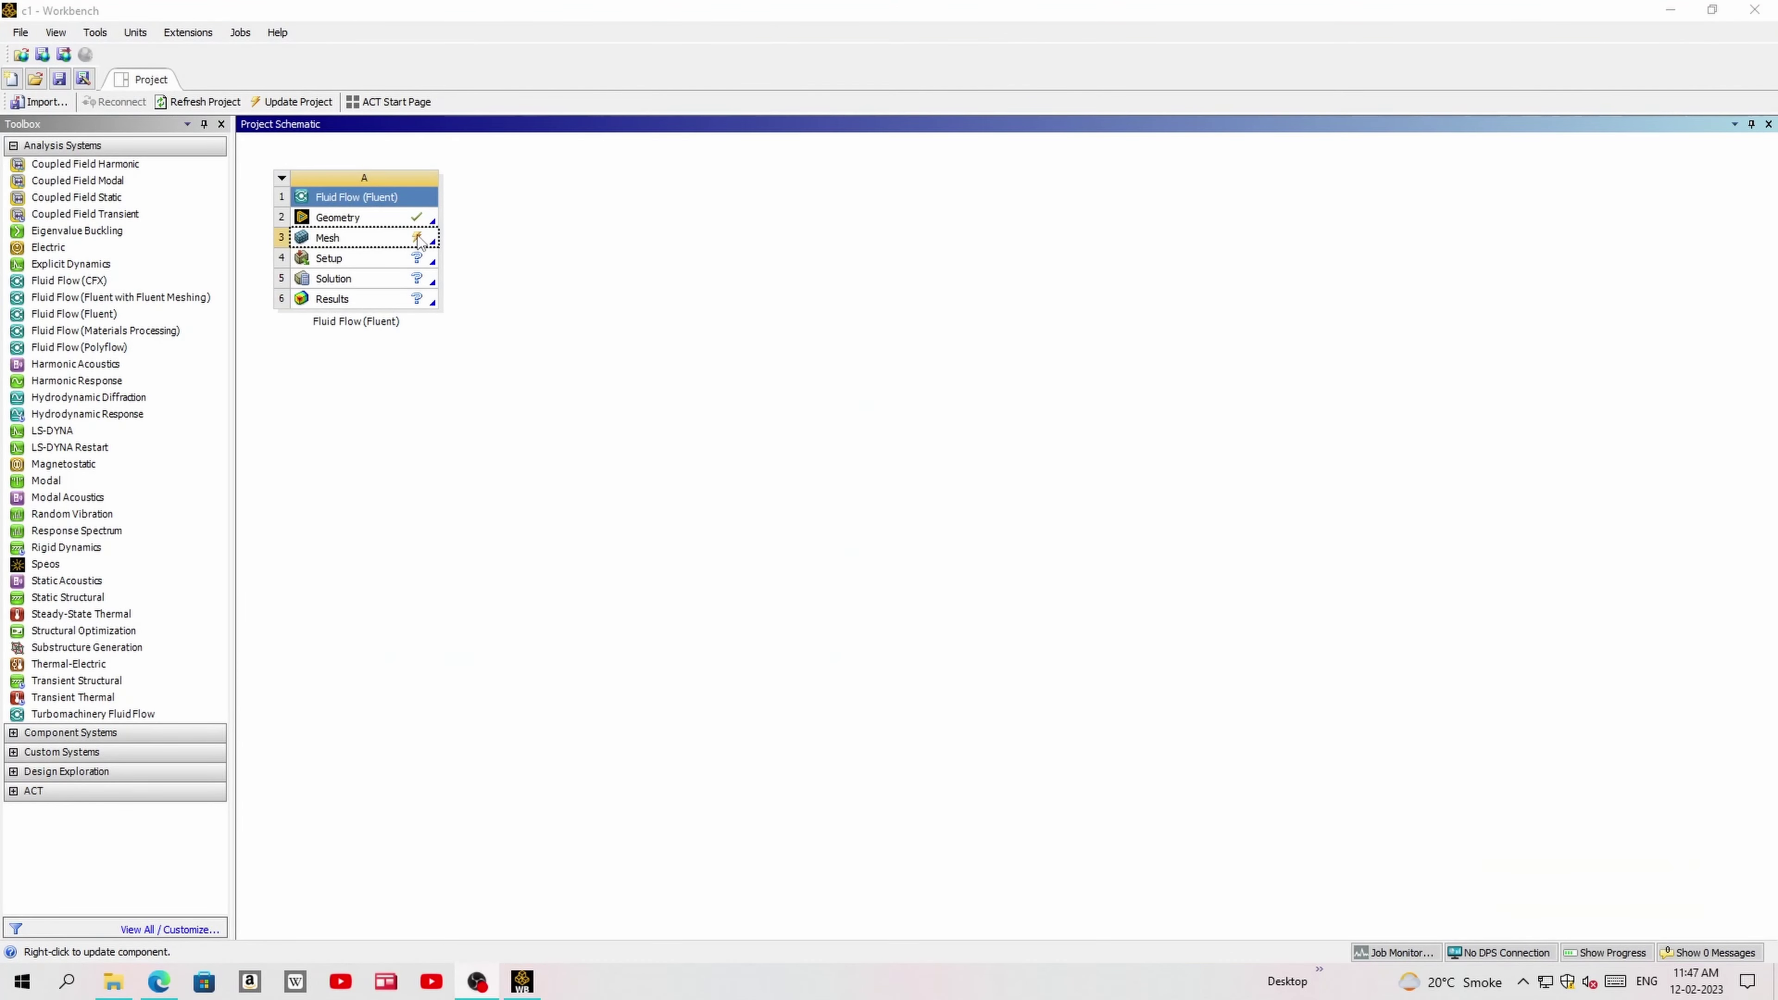
# - Update the mesh and launch Fluent setup in double precision with 4 solver processes
pyautogui.rightClick(419, 240)
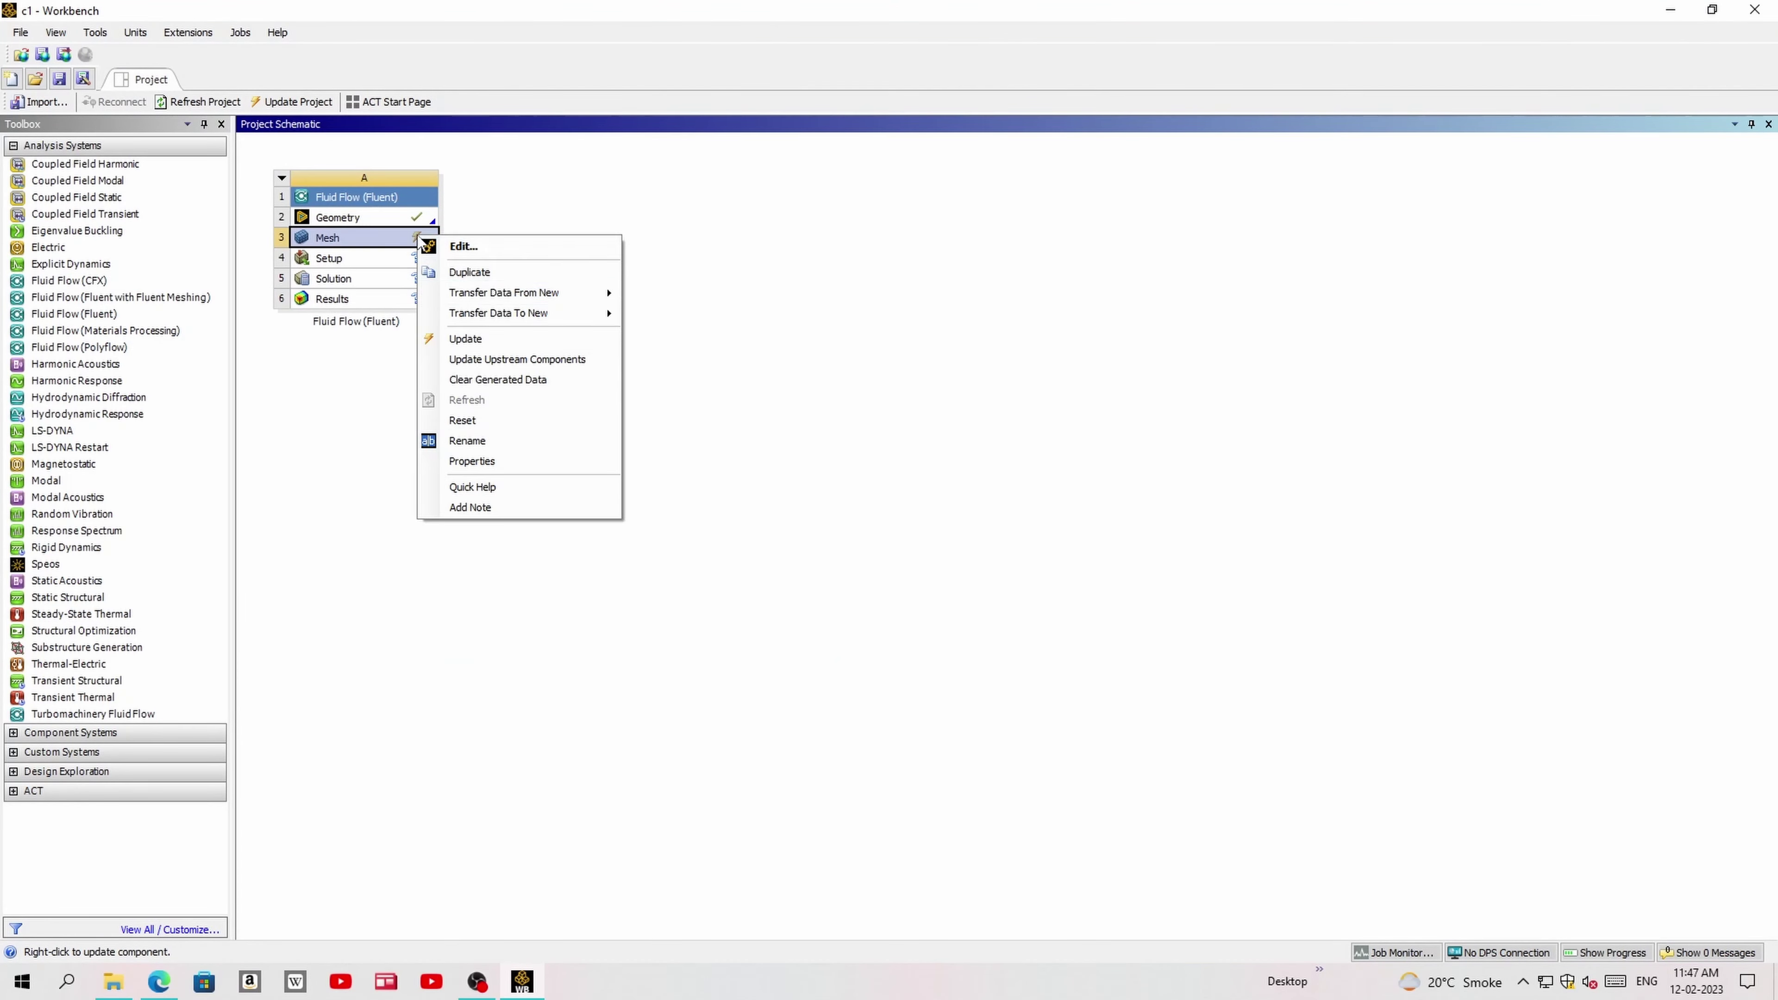
pyautogui.click(464, 339)
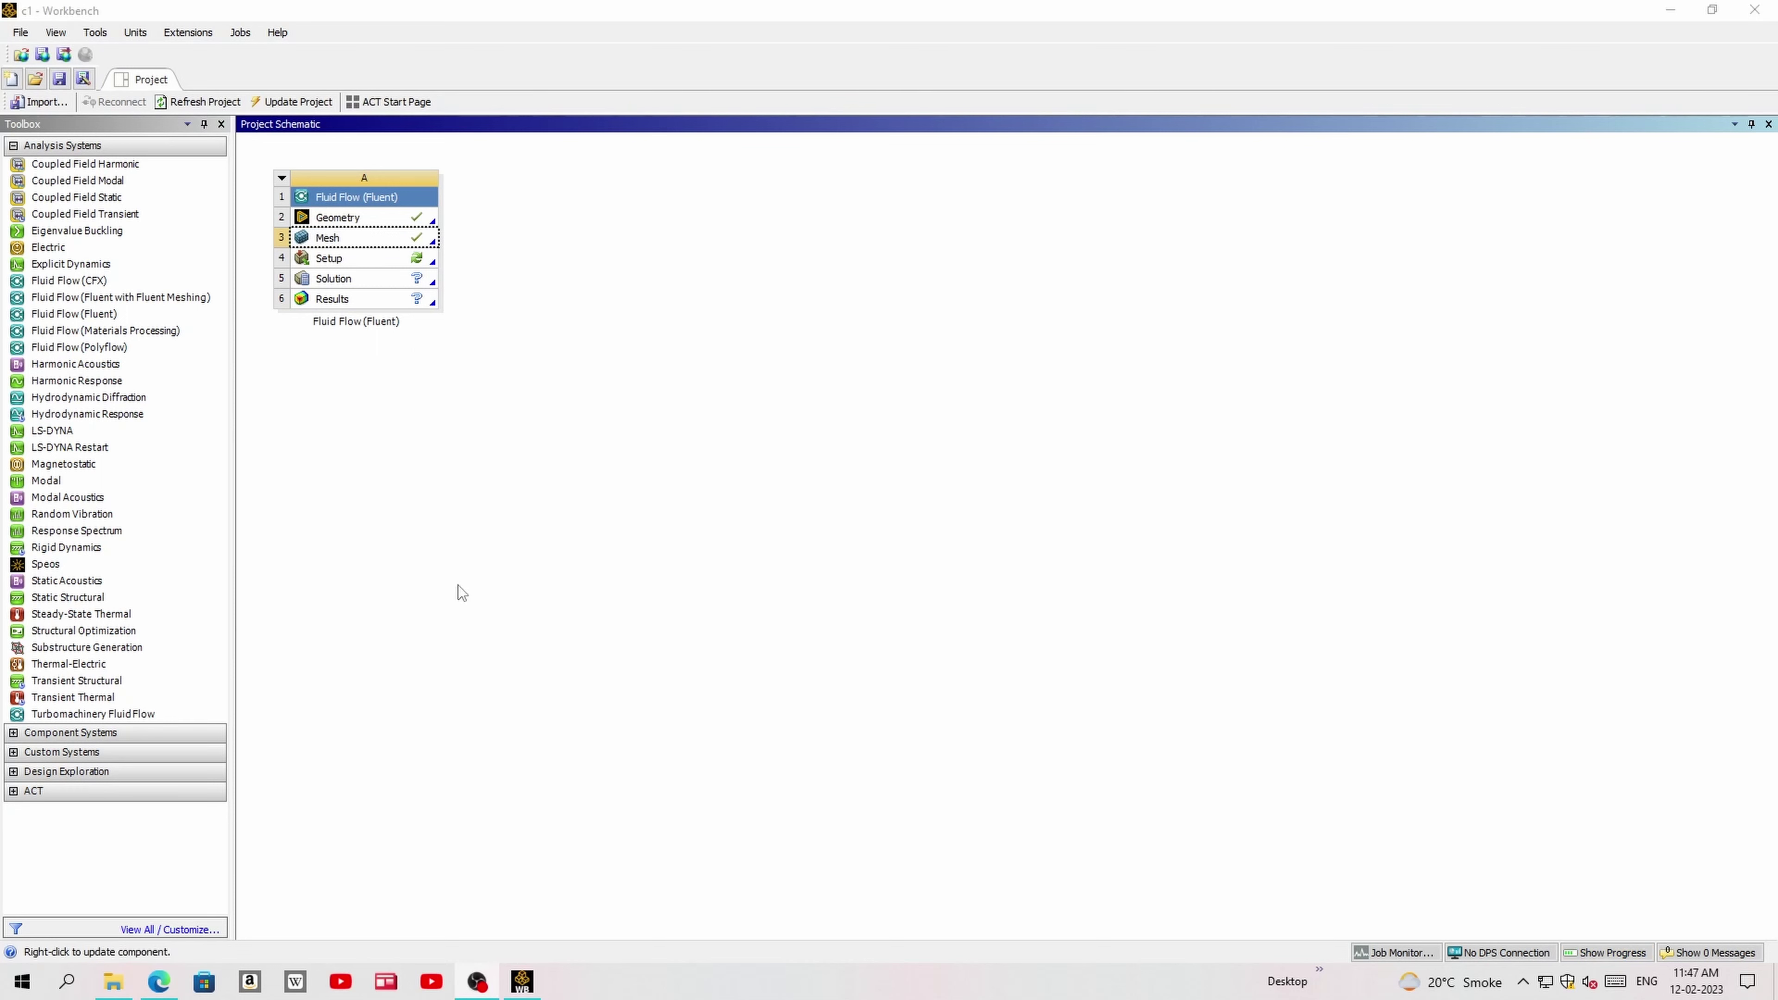
pyautogui.doubleClick(416, 265)
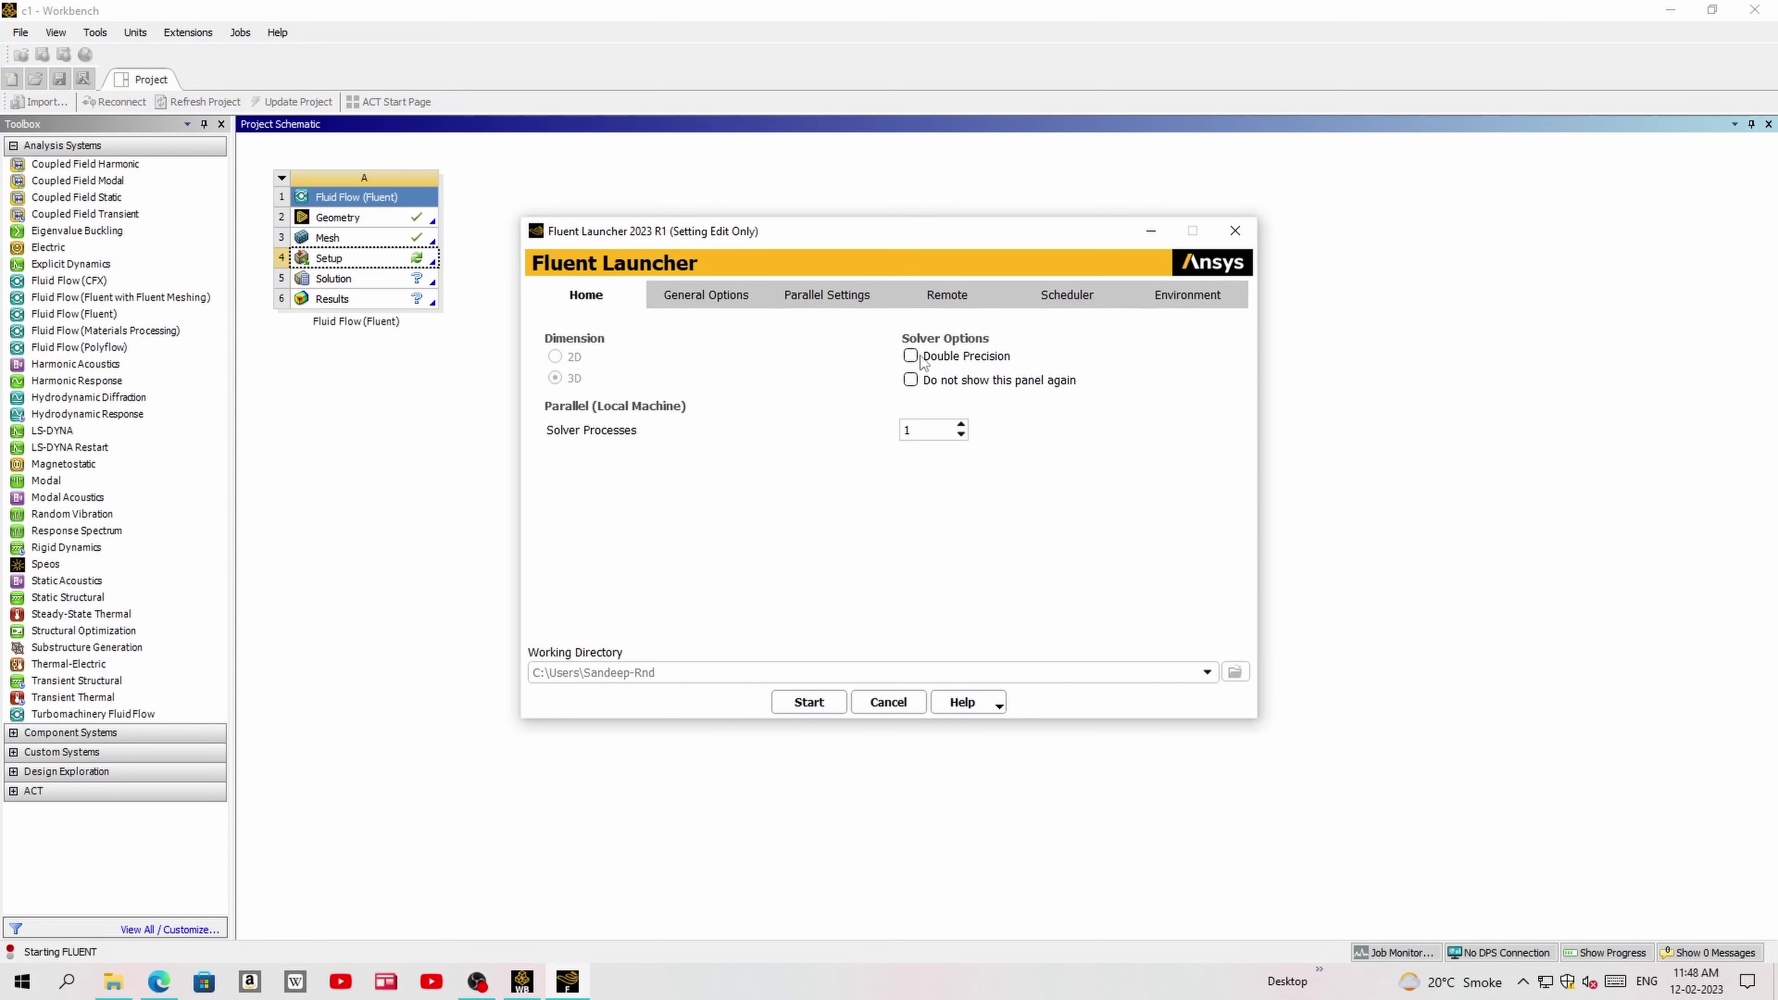
pyautogui.click(910, 356)
pyautogui.click(961, 424)
pyautogui.click(961, 424)
pyautogui.click(809, 702)
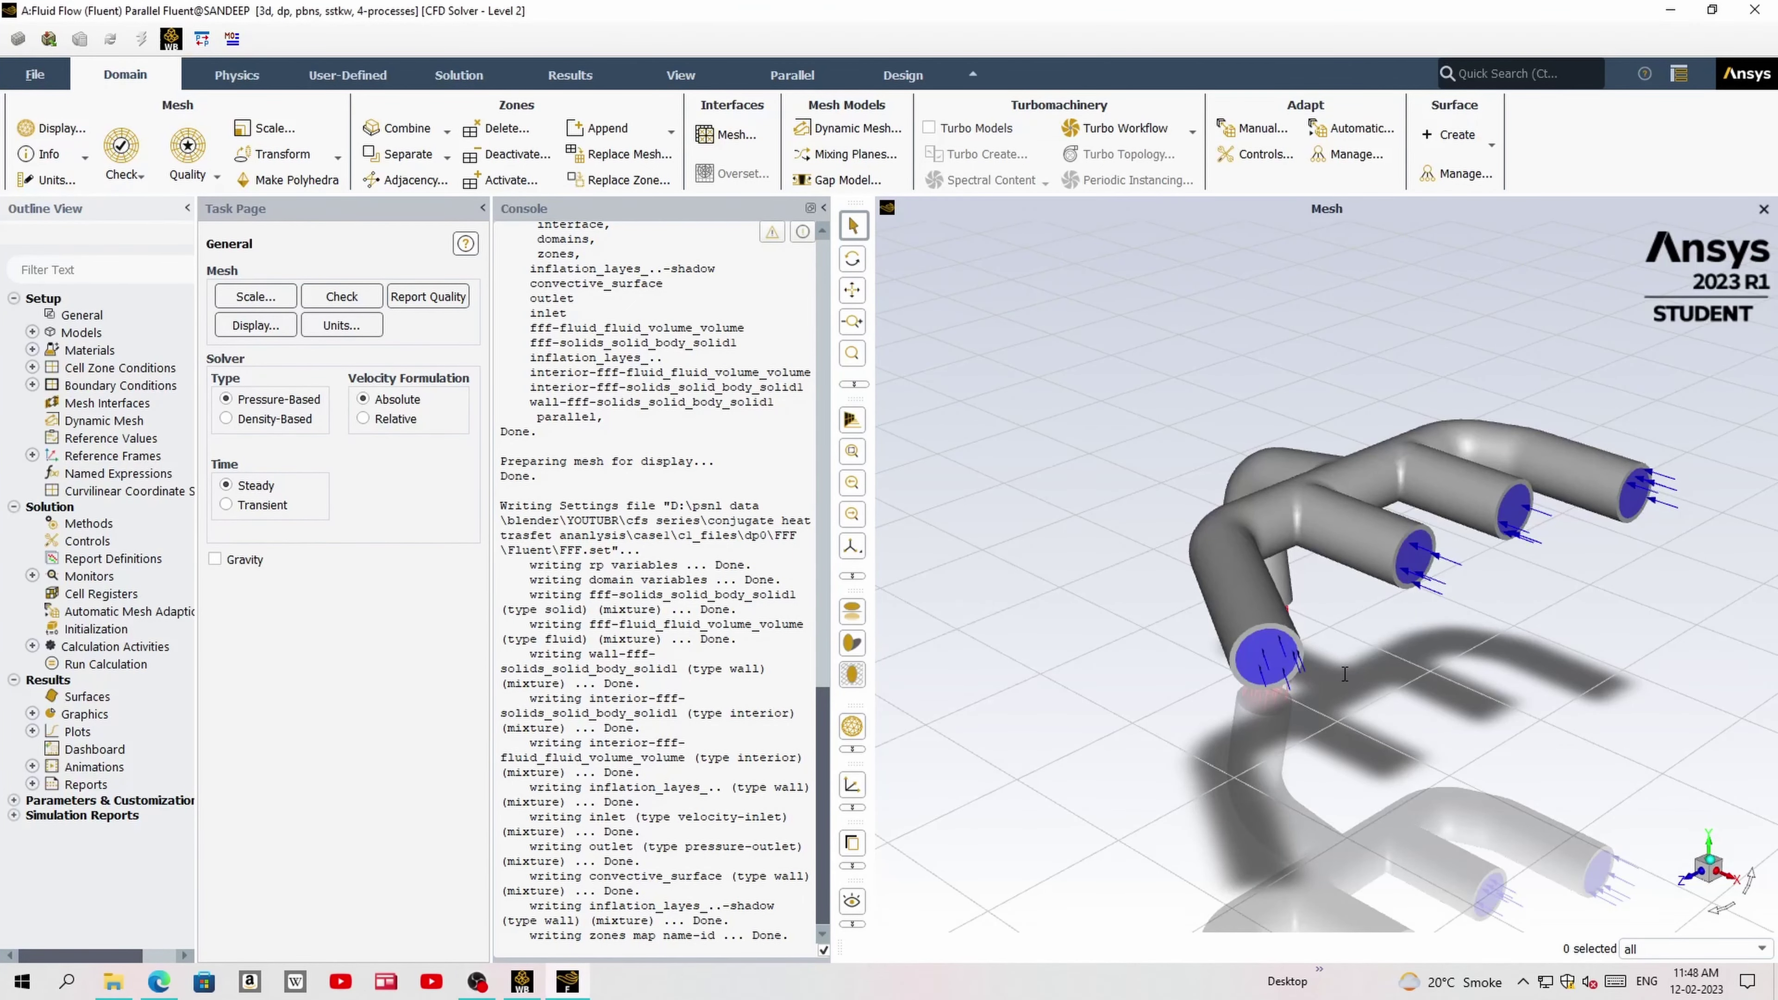
# - Turn on the energy equation and review the k-epsilon viscous model
pyautogui.moveTo(1278, 669)
pyautogui.mouseDown()
pyautogui.moveTo(1564, 571)
pyautogui.moveTo(1415, 656)
pyautogui.mouseUp()
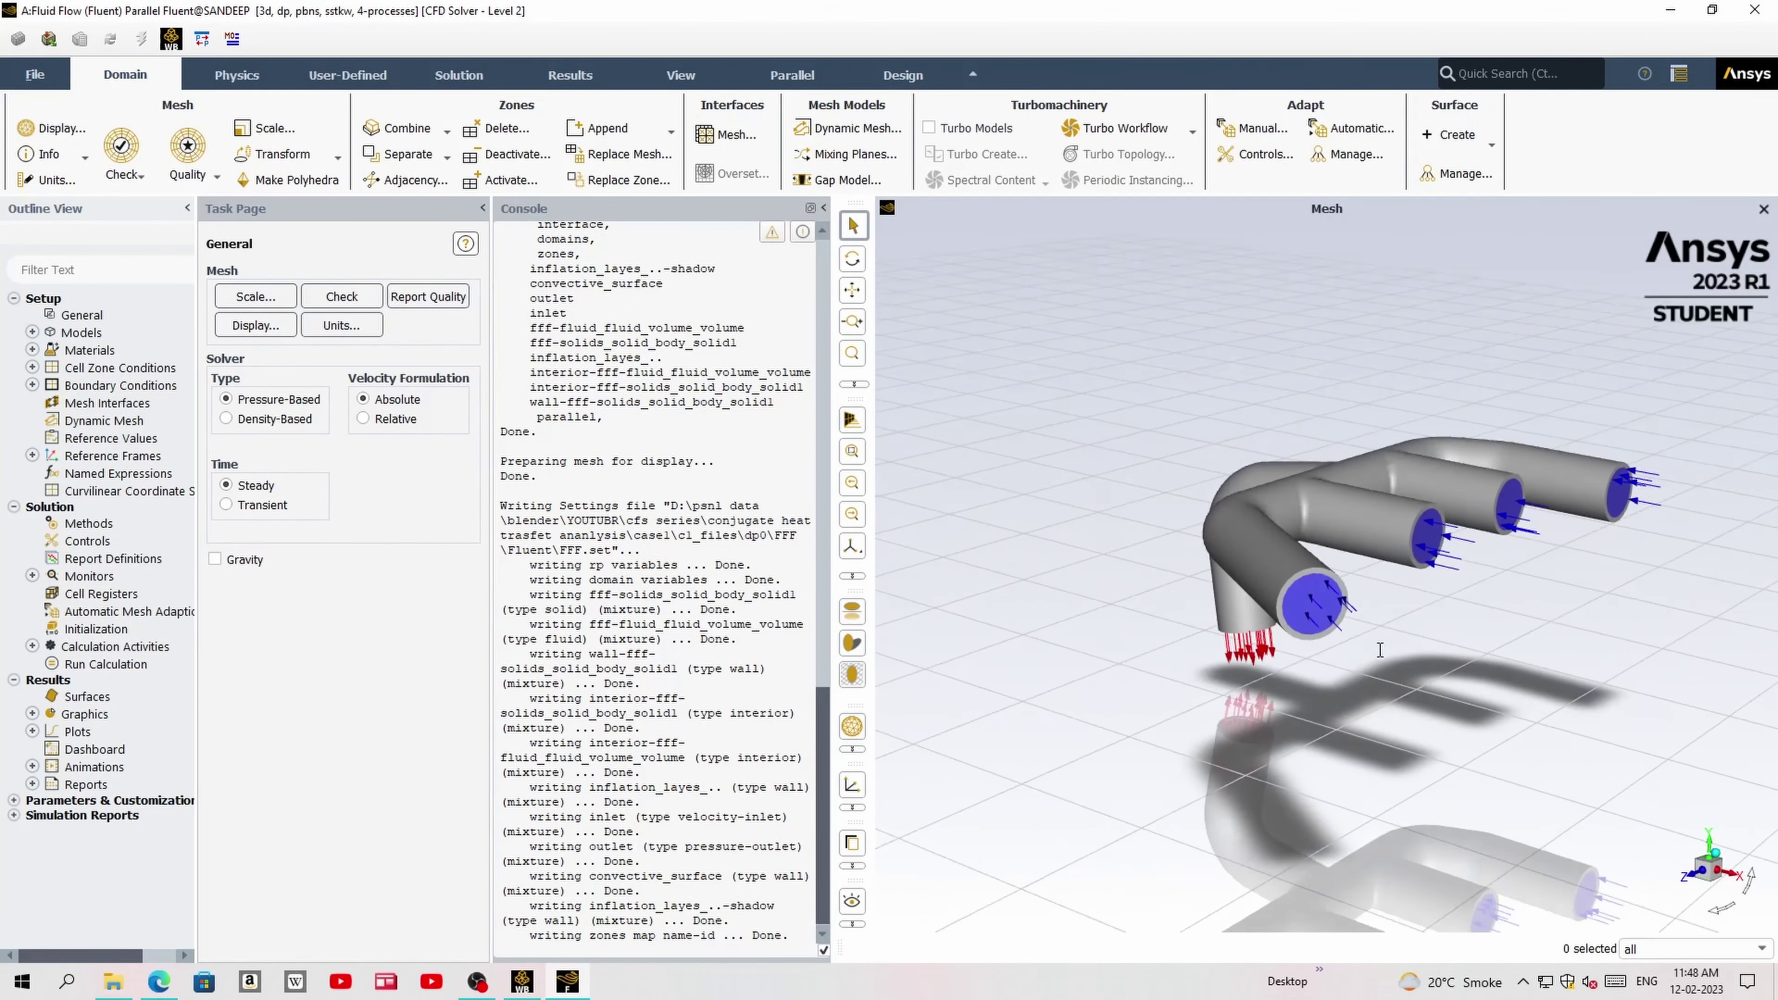
pyautogui.click(226, 76)
pyautogui.click(281, 161)
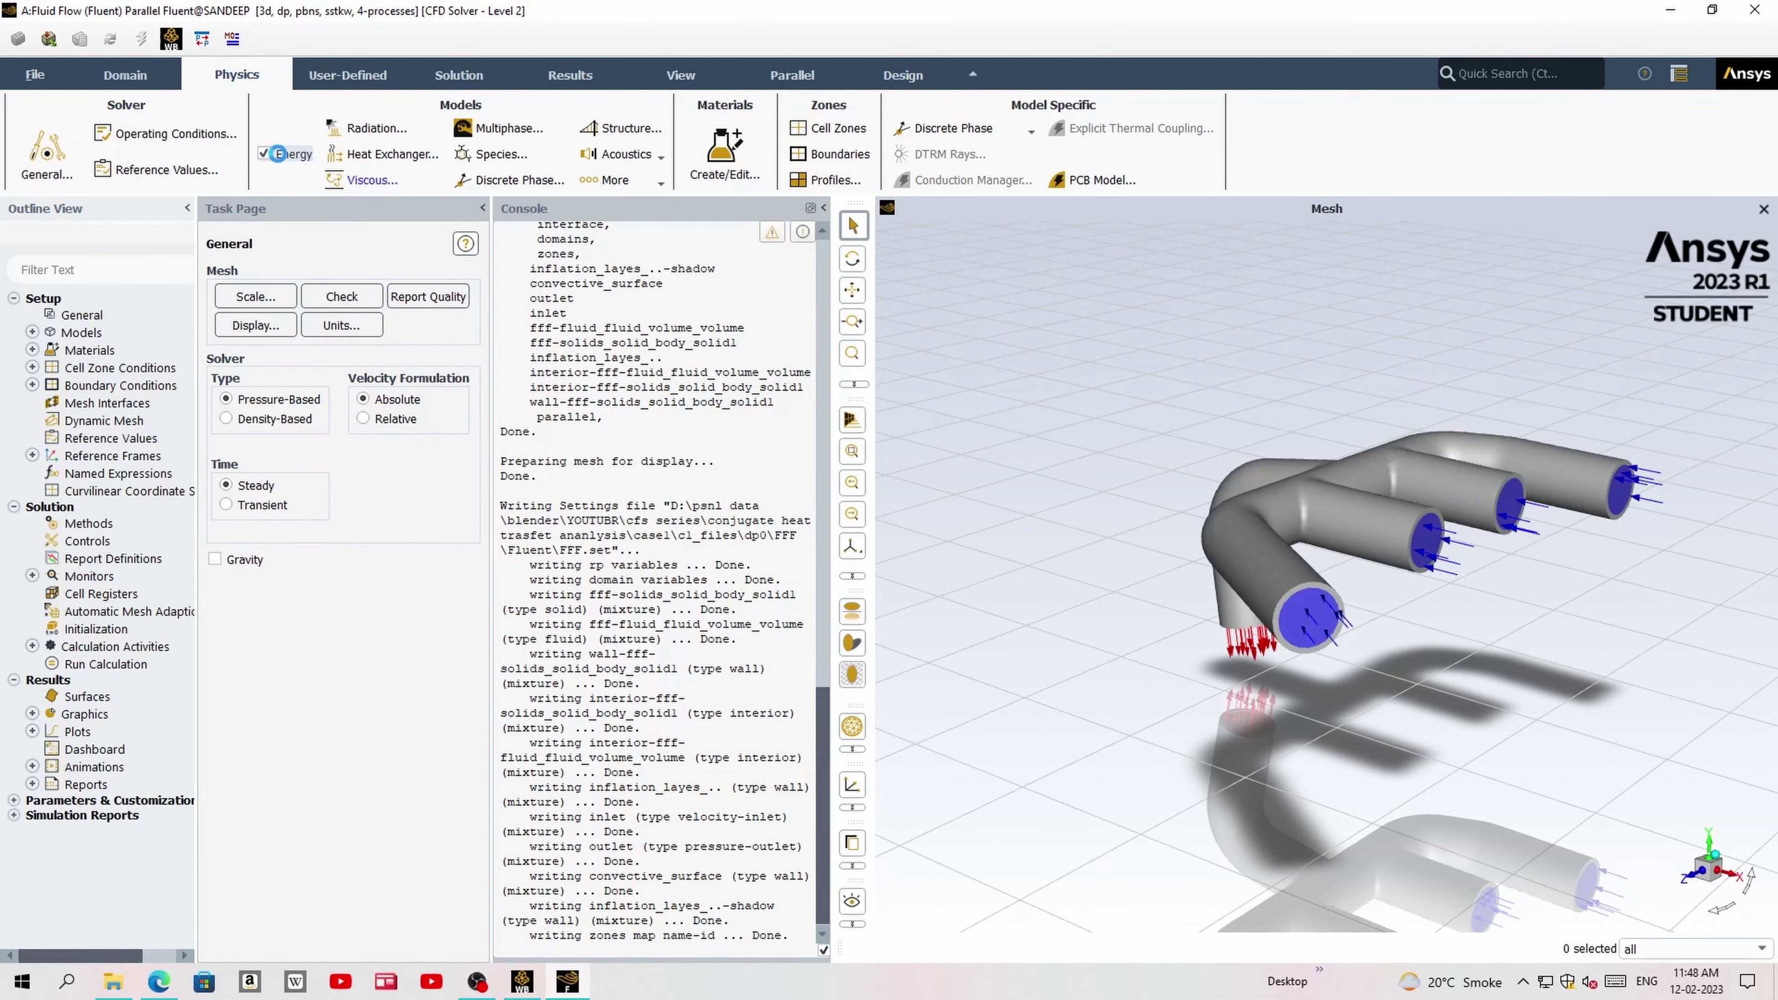
pyautogui.click(385, 180)
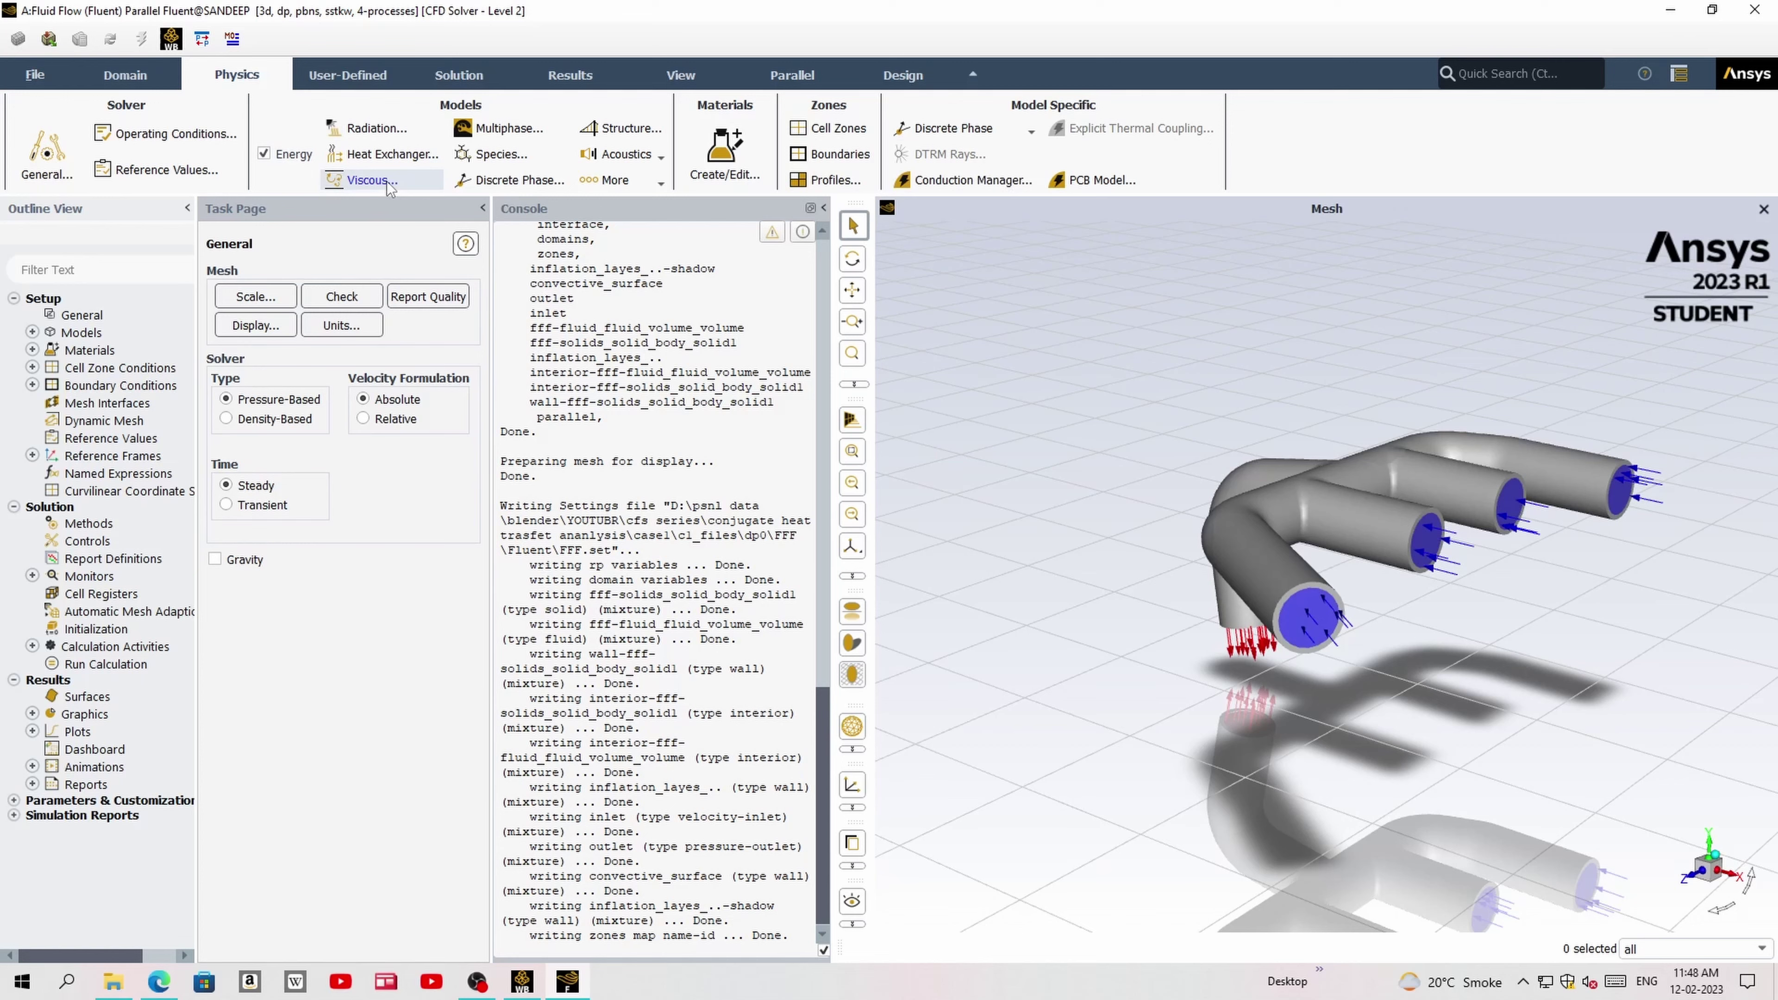
pyautogui.click(728, 270)
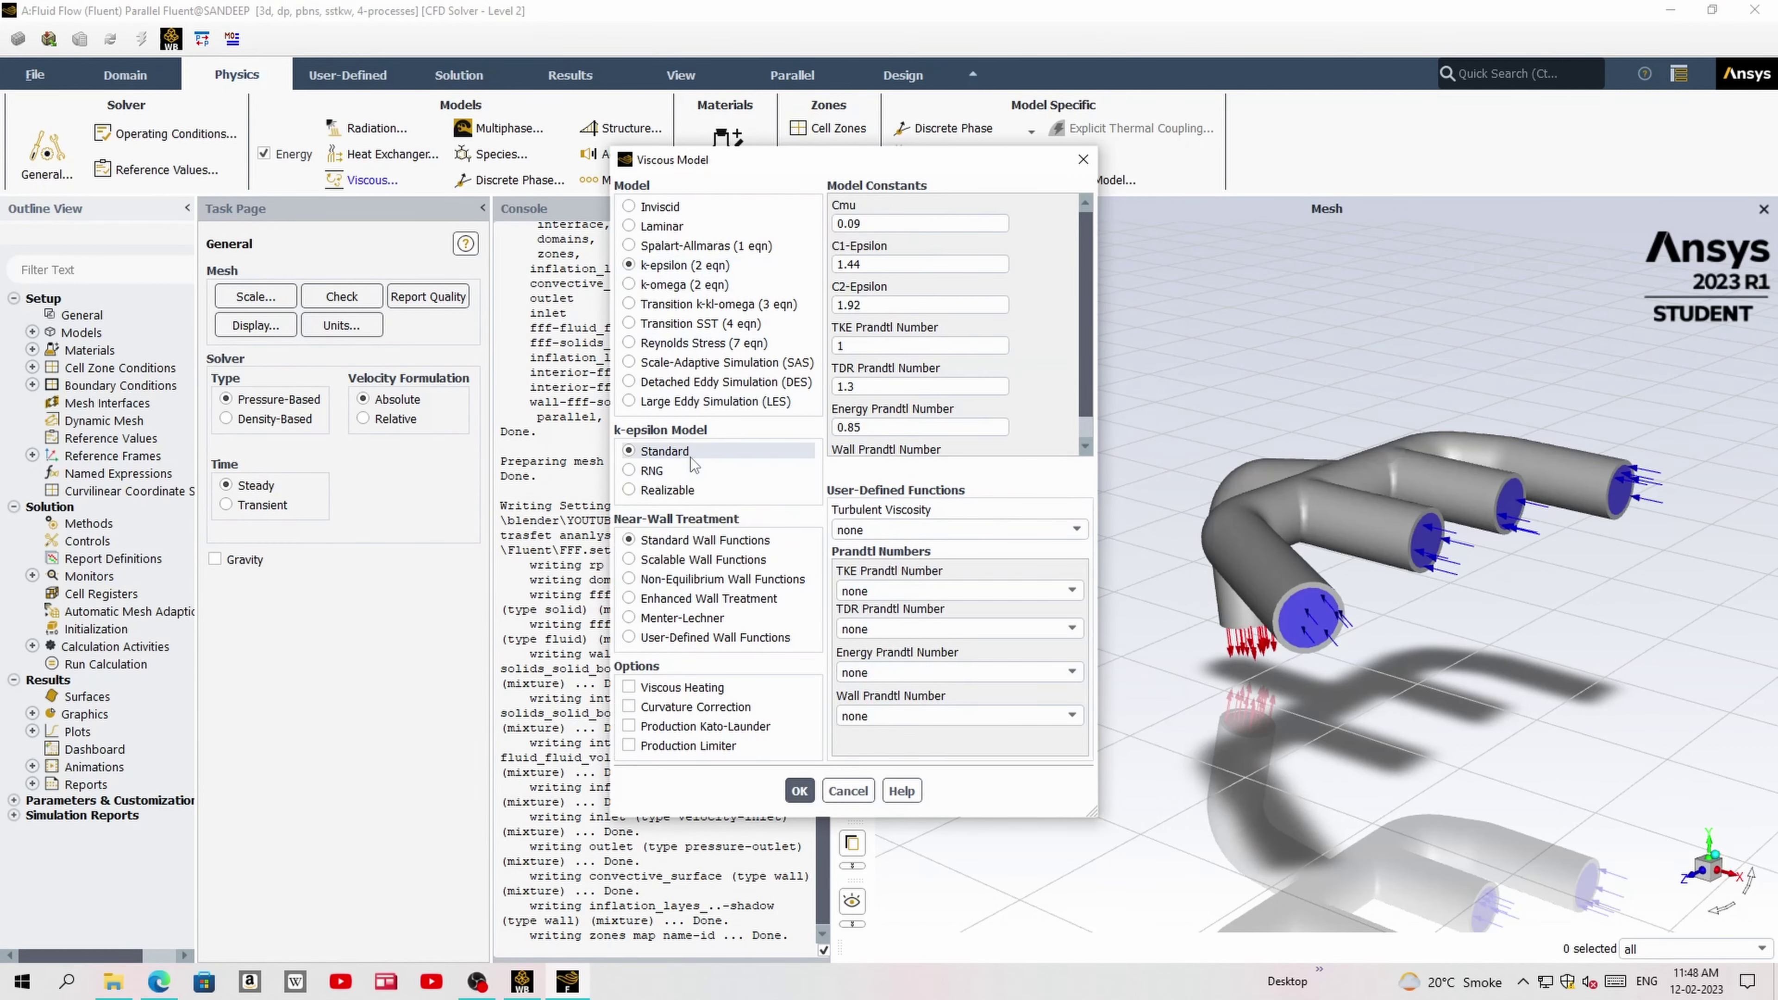
pyautogui.click(838, 796)
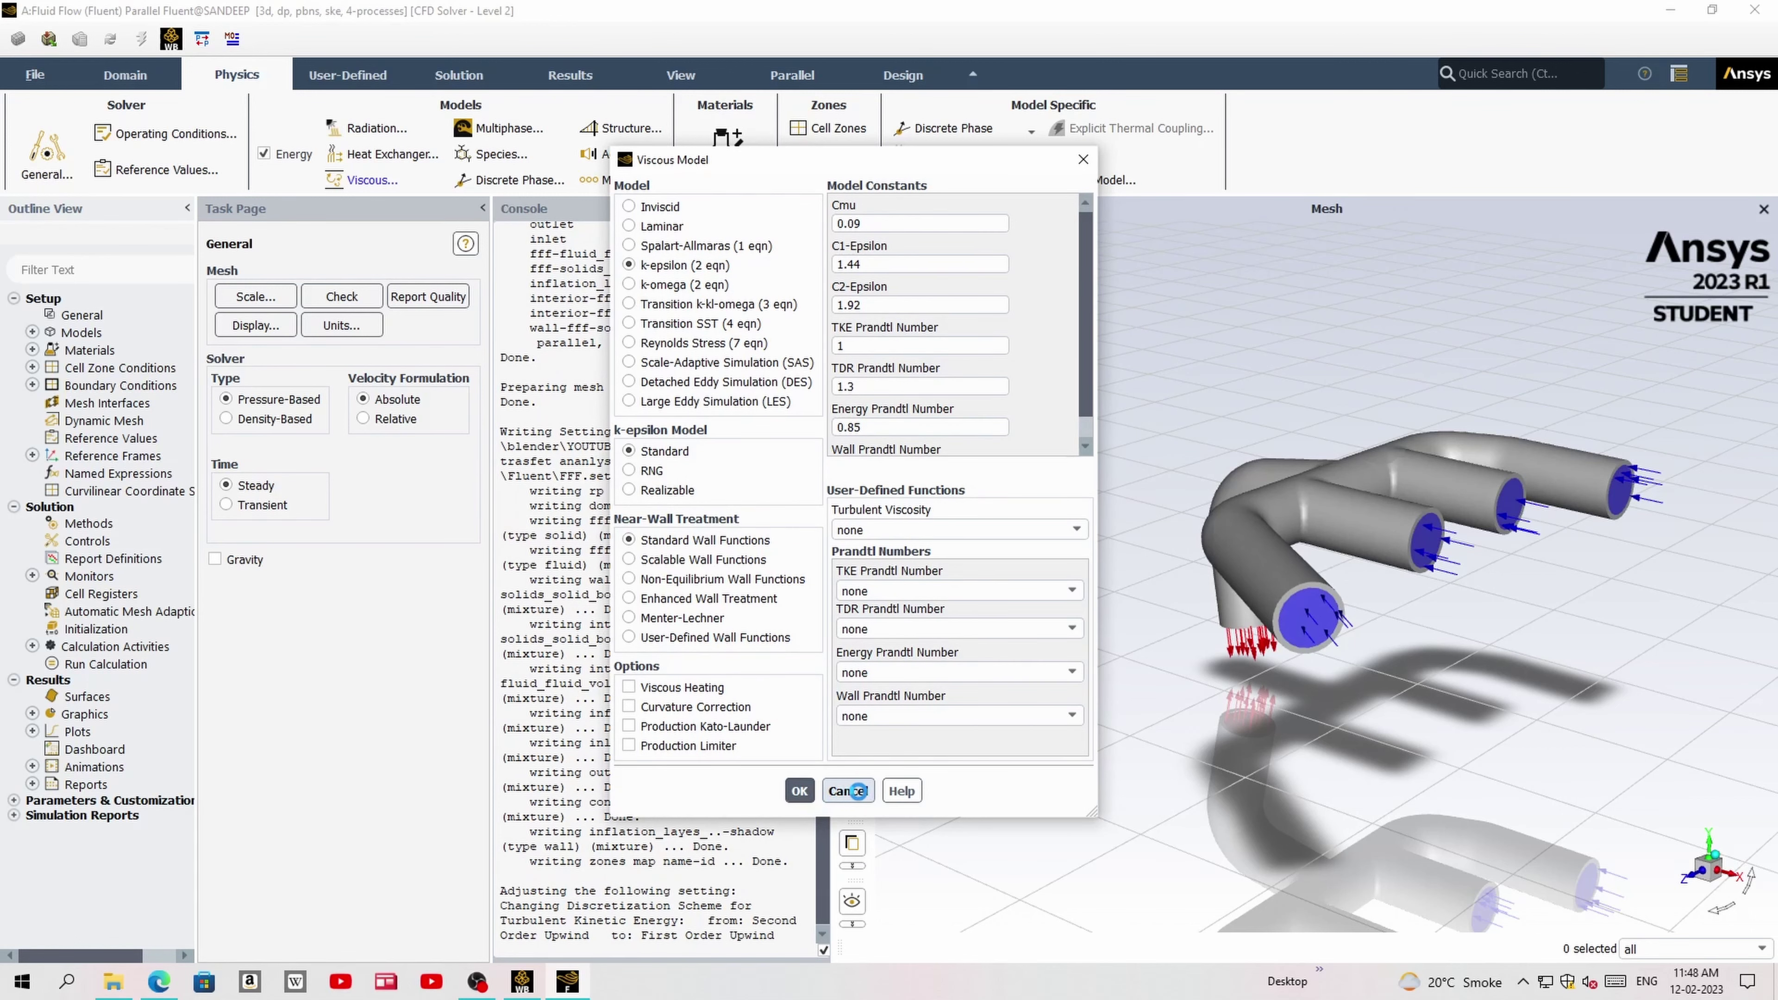
pyautogui.click(847, 791)
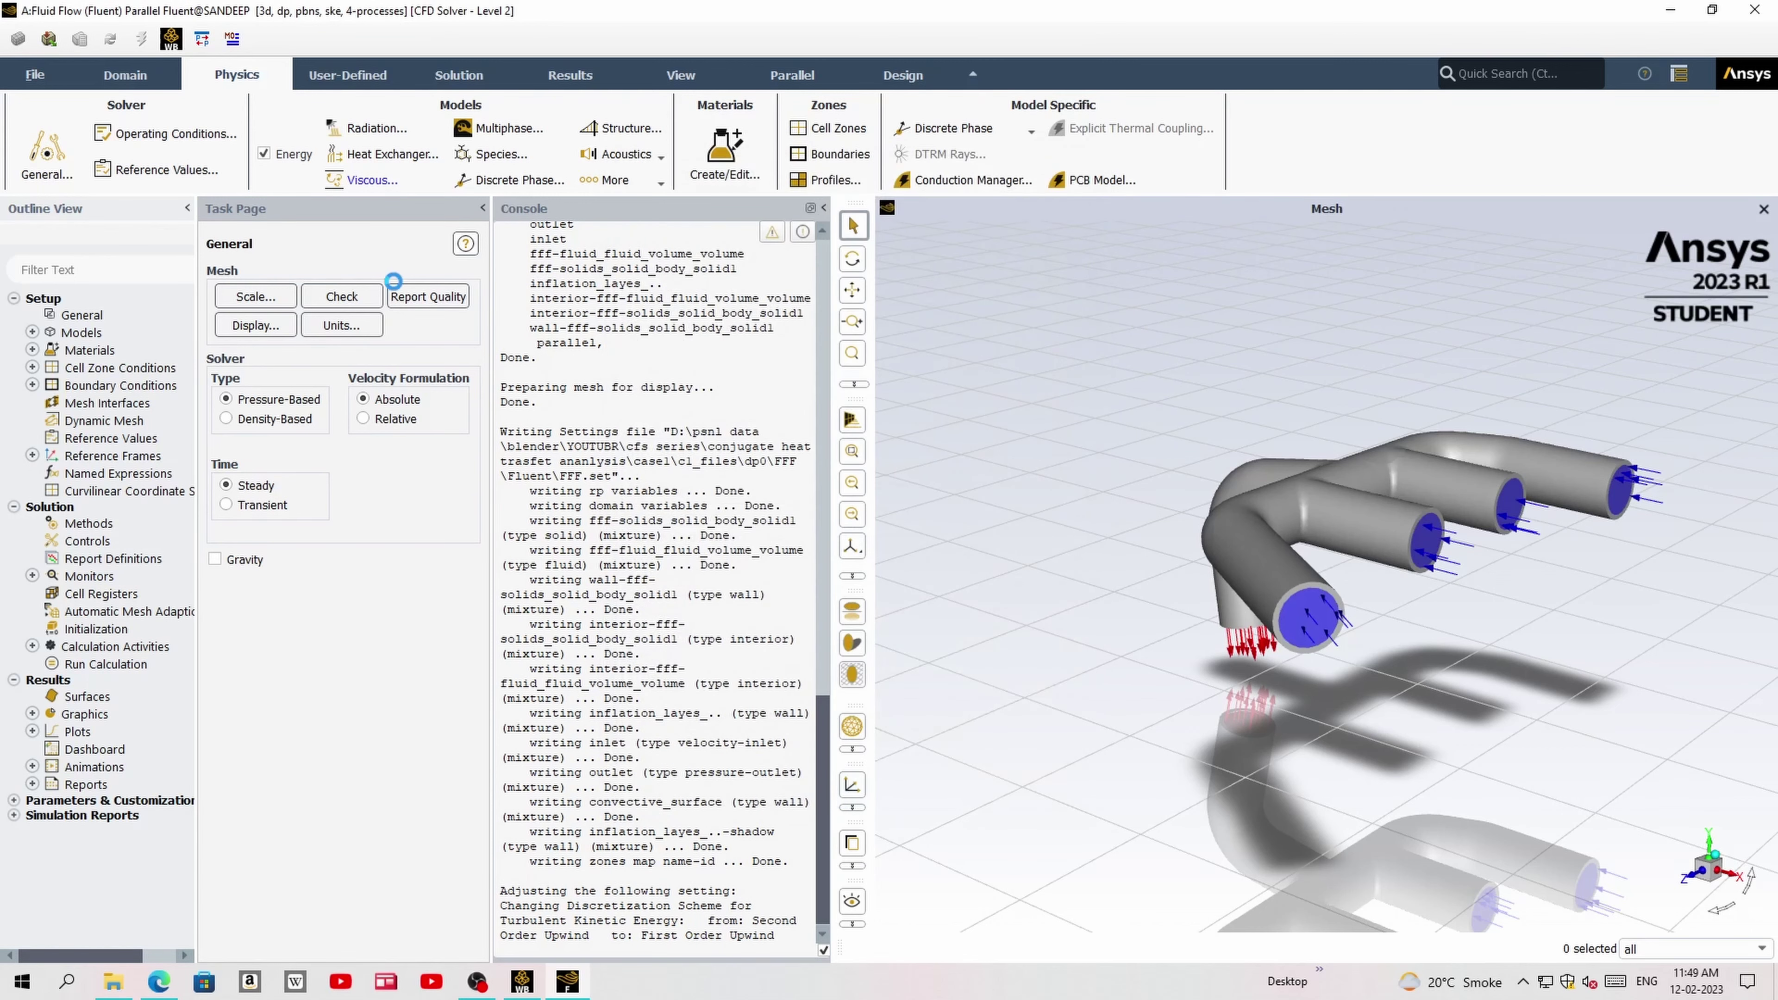
# - Check the solid materials to confirm aluminum is available
pyautogui.click(723, 155)
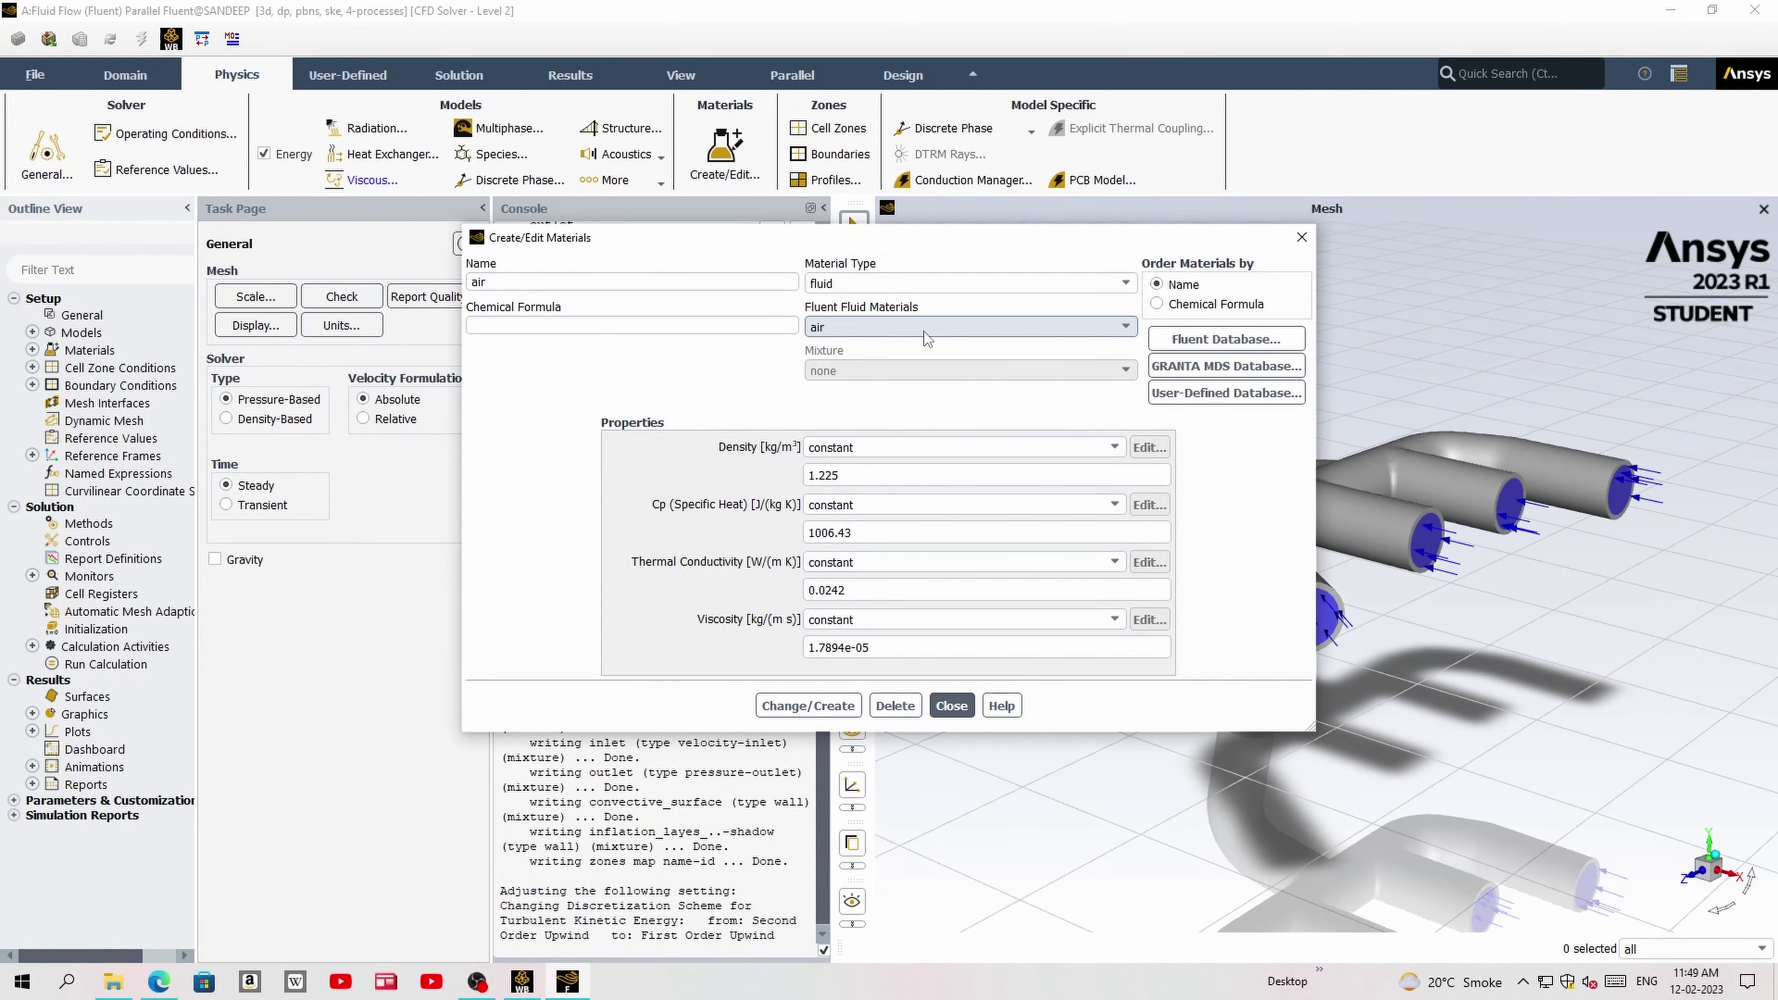
pyautogui.click(936, 284)
pyautogui.click(917, 321)
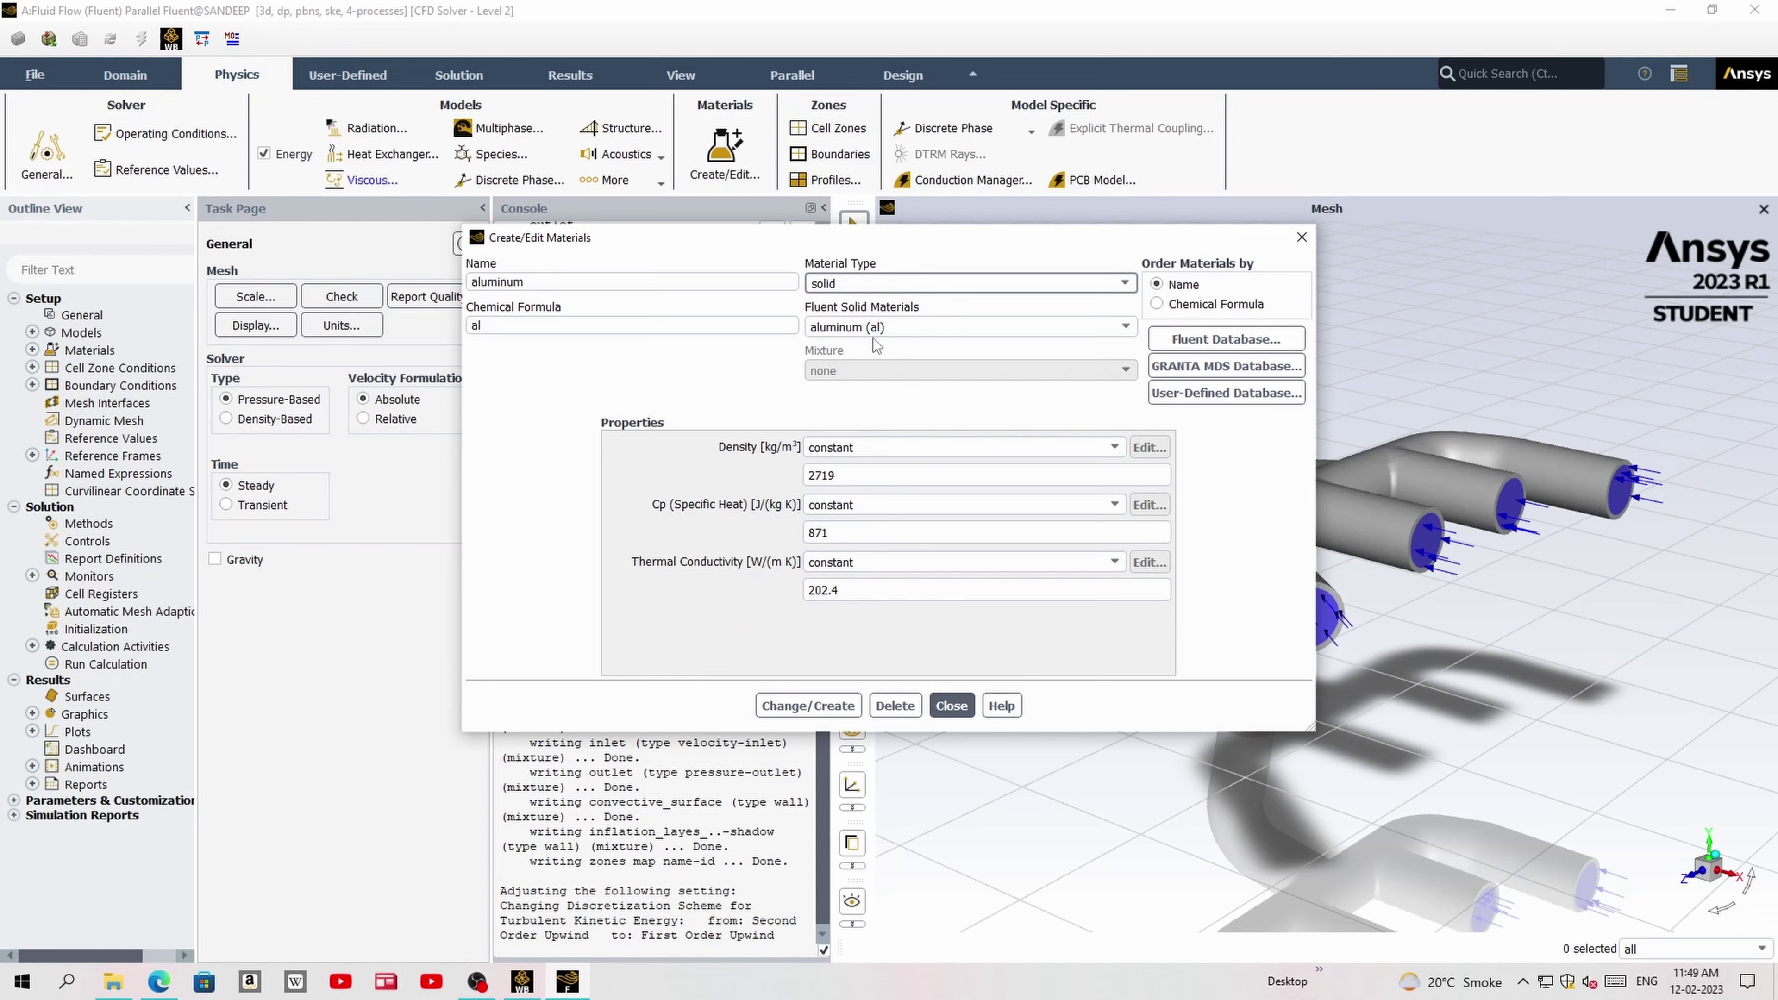
pyautogui.click(961, 708)
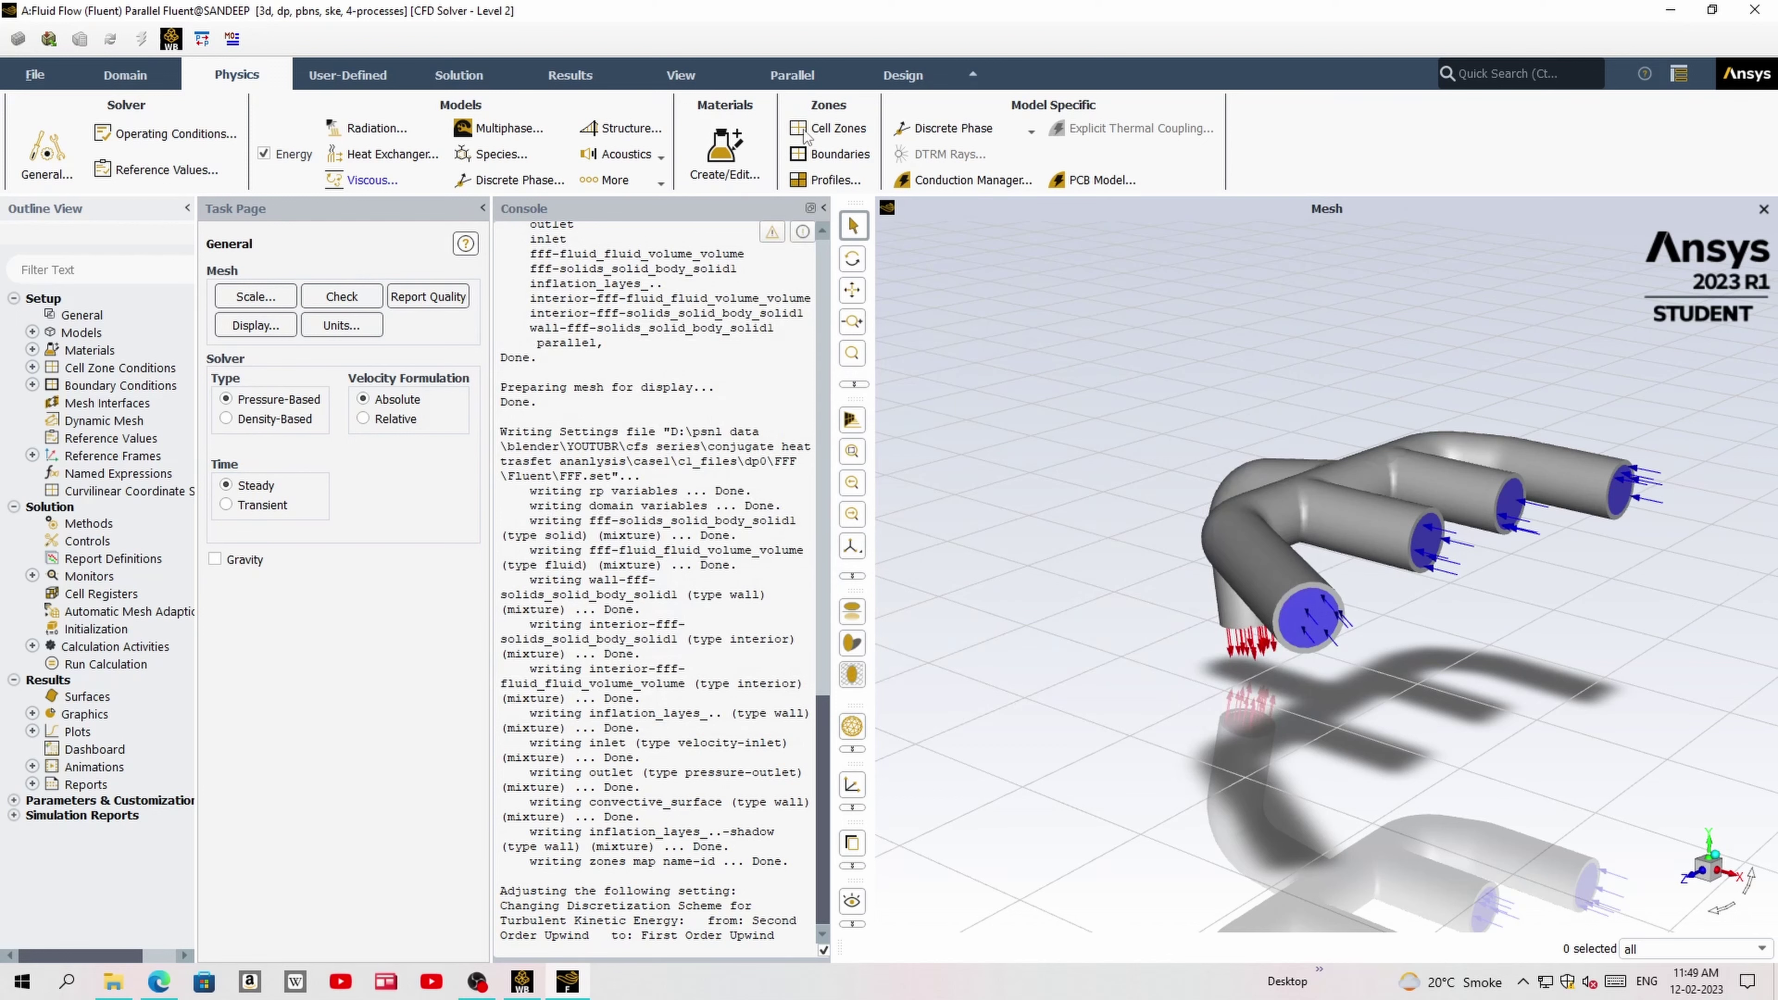
# - Open the inlet boundary condition and review its momentum and thermal settings
pyautogui.click(839, 153)
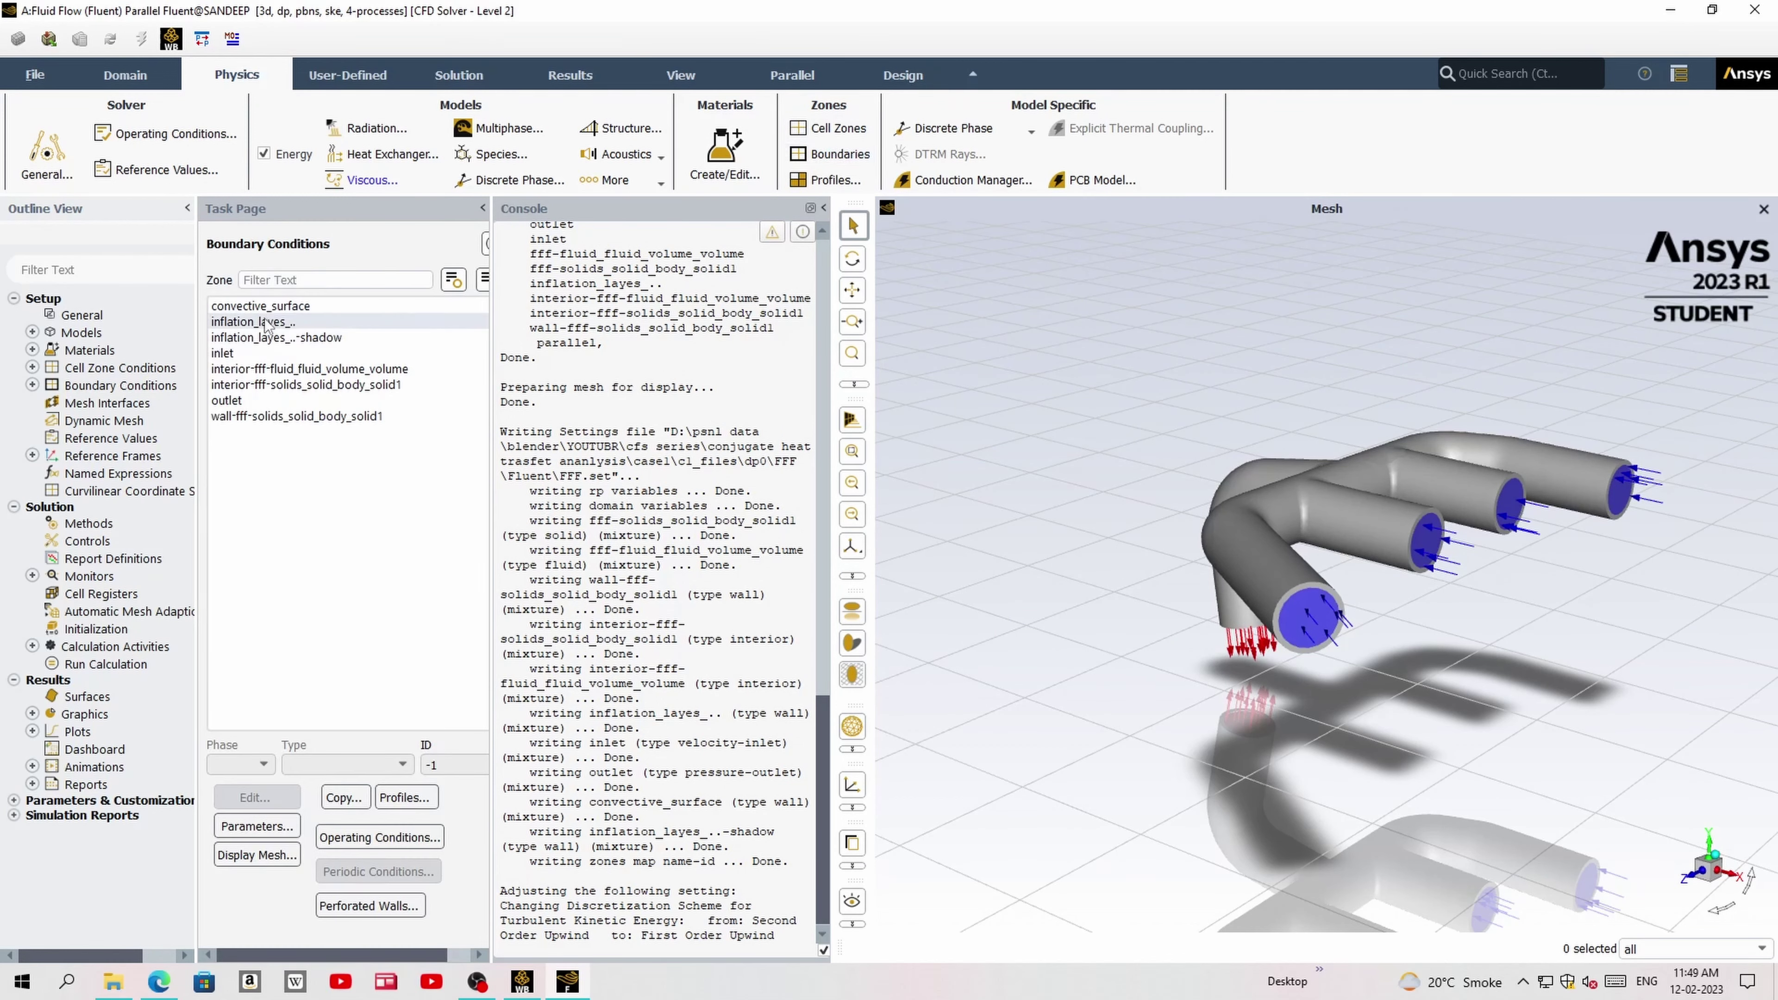
pyautogui.click(343, 354)
pyautogui.click(248, 798)
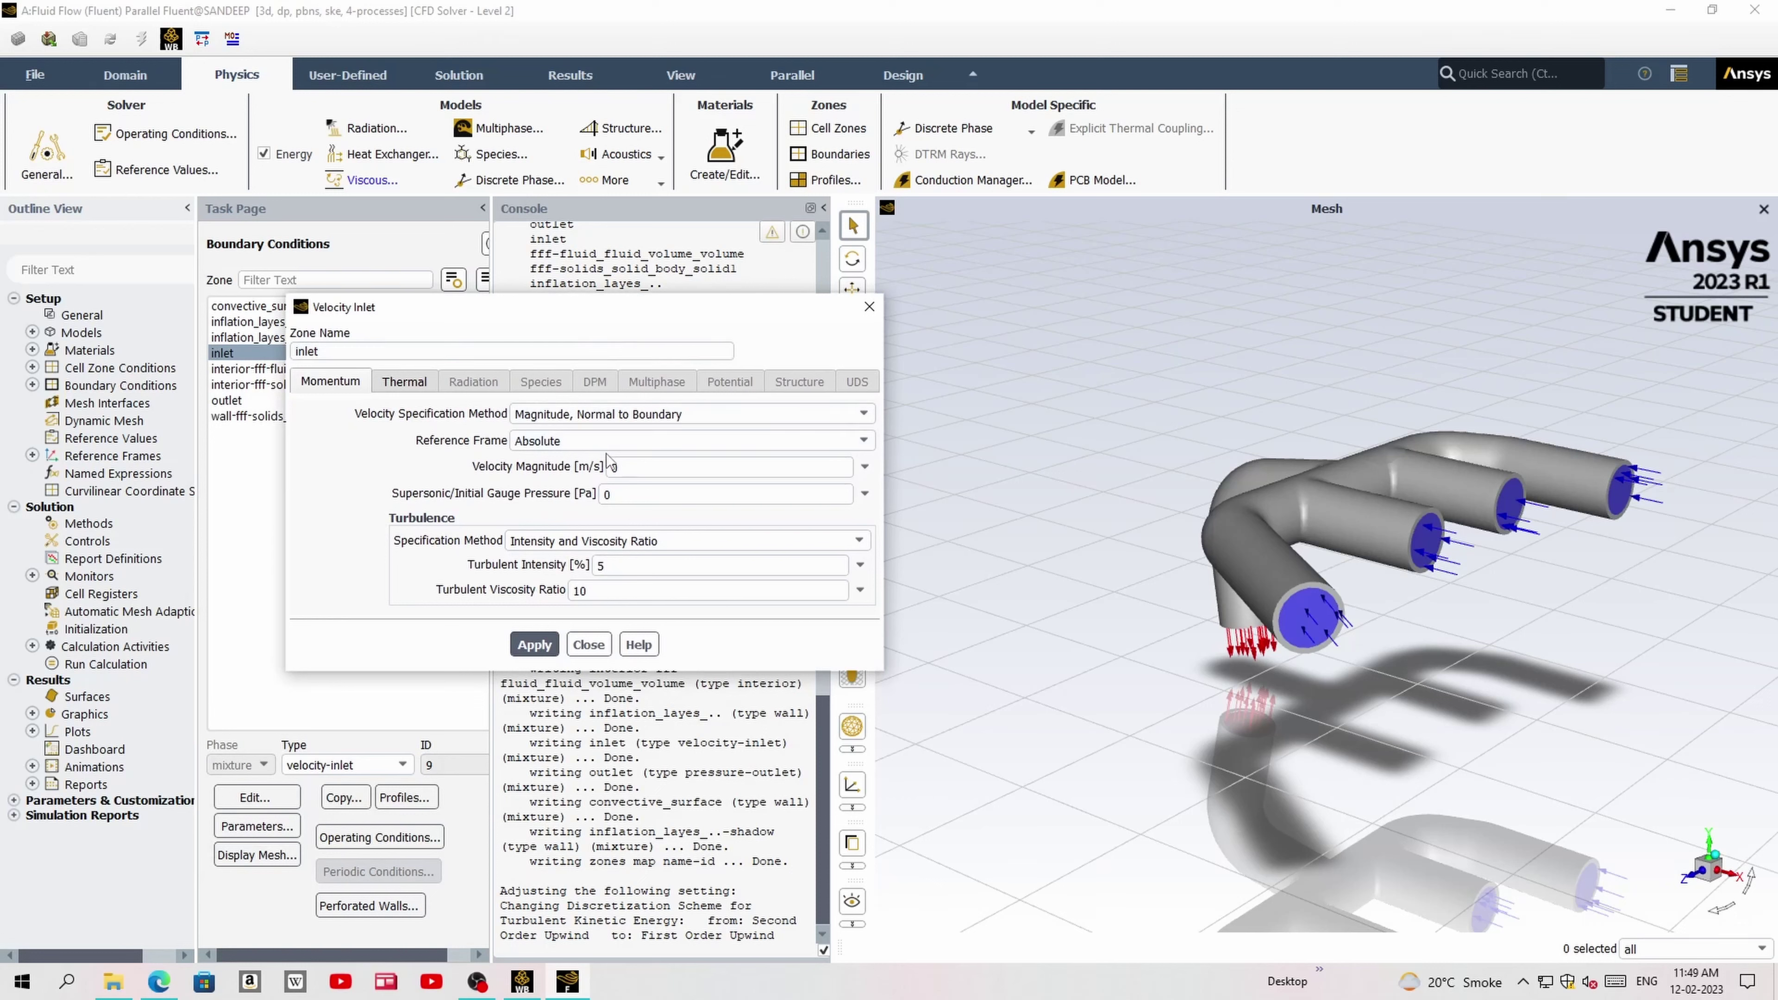
pyautogui.doubleClick(646, 471)
pyautogui.write('8')
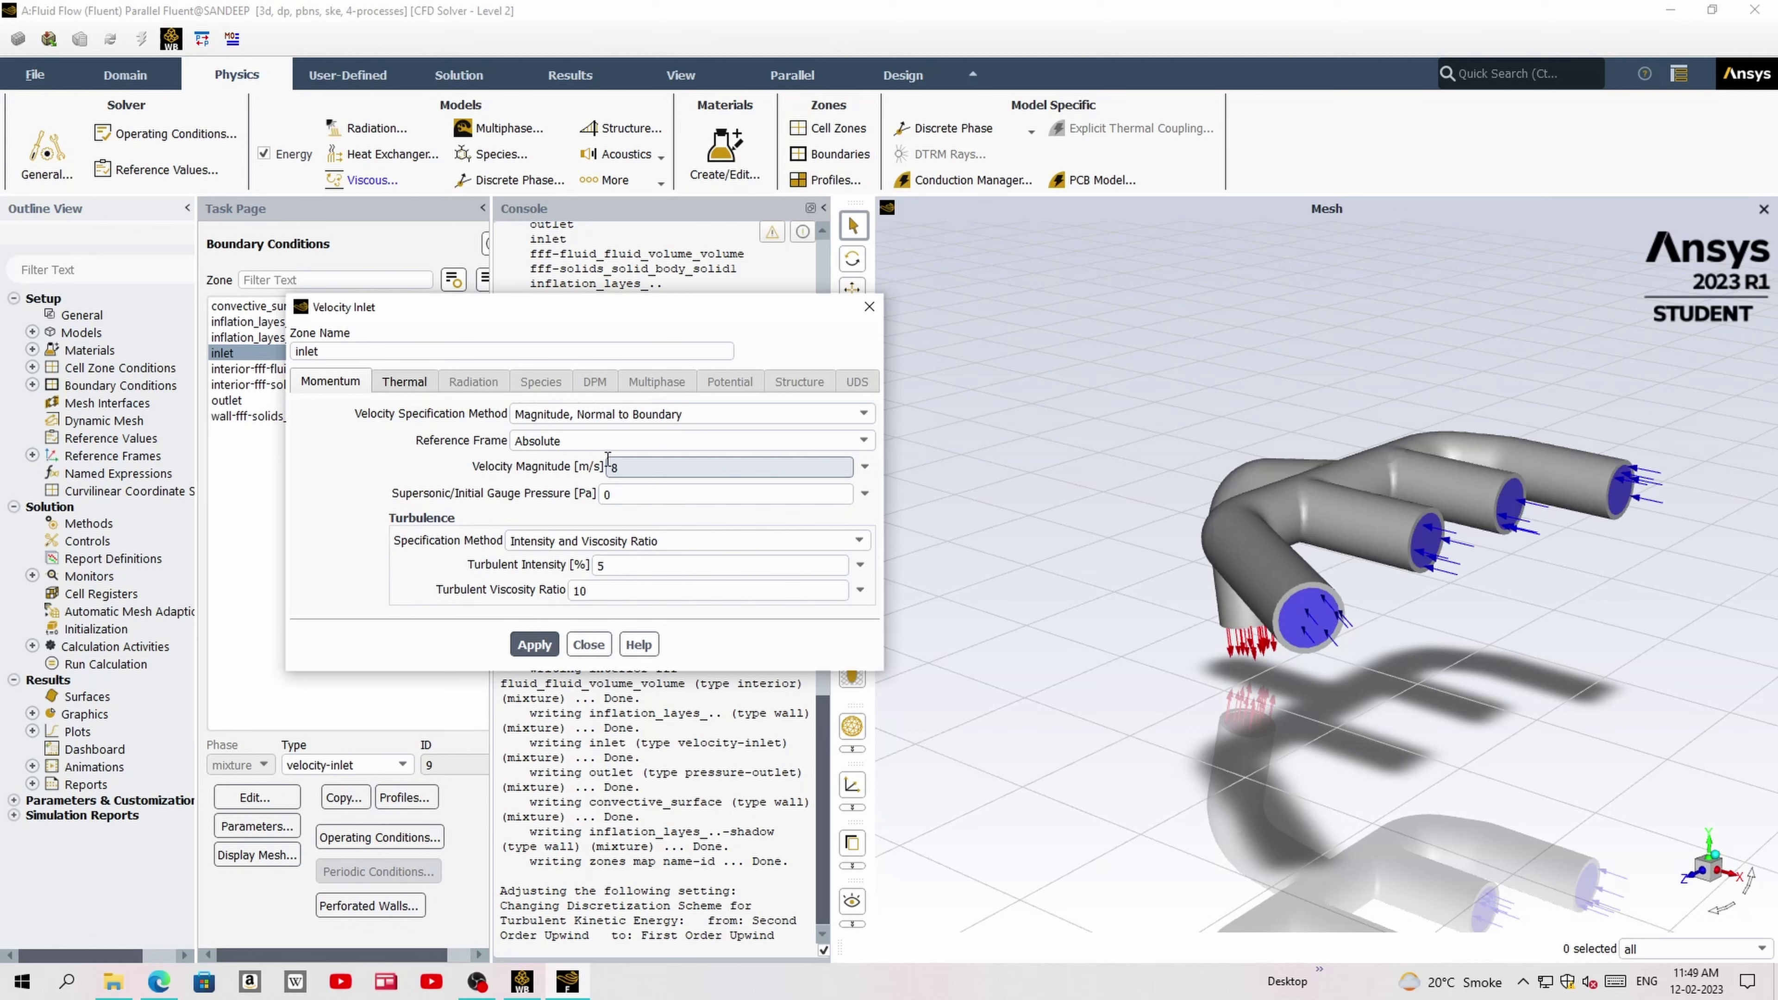
pyautogui.click(405, 384)
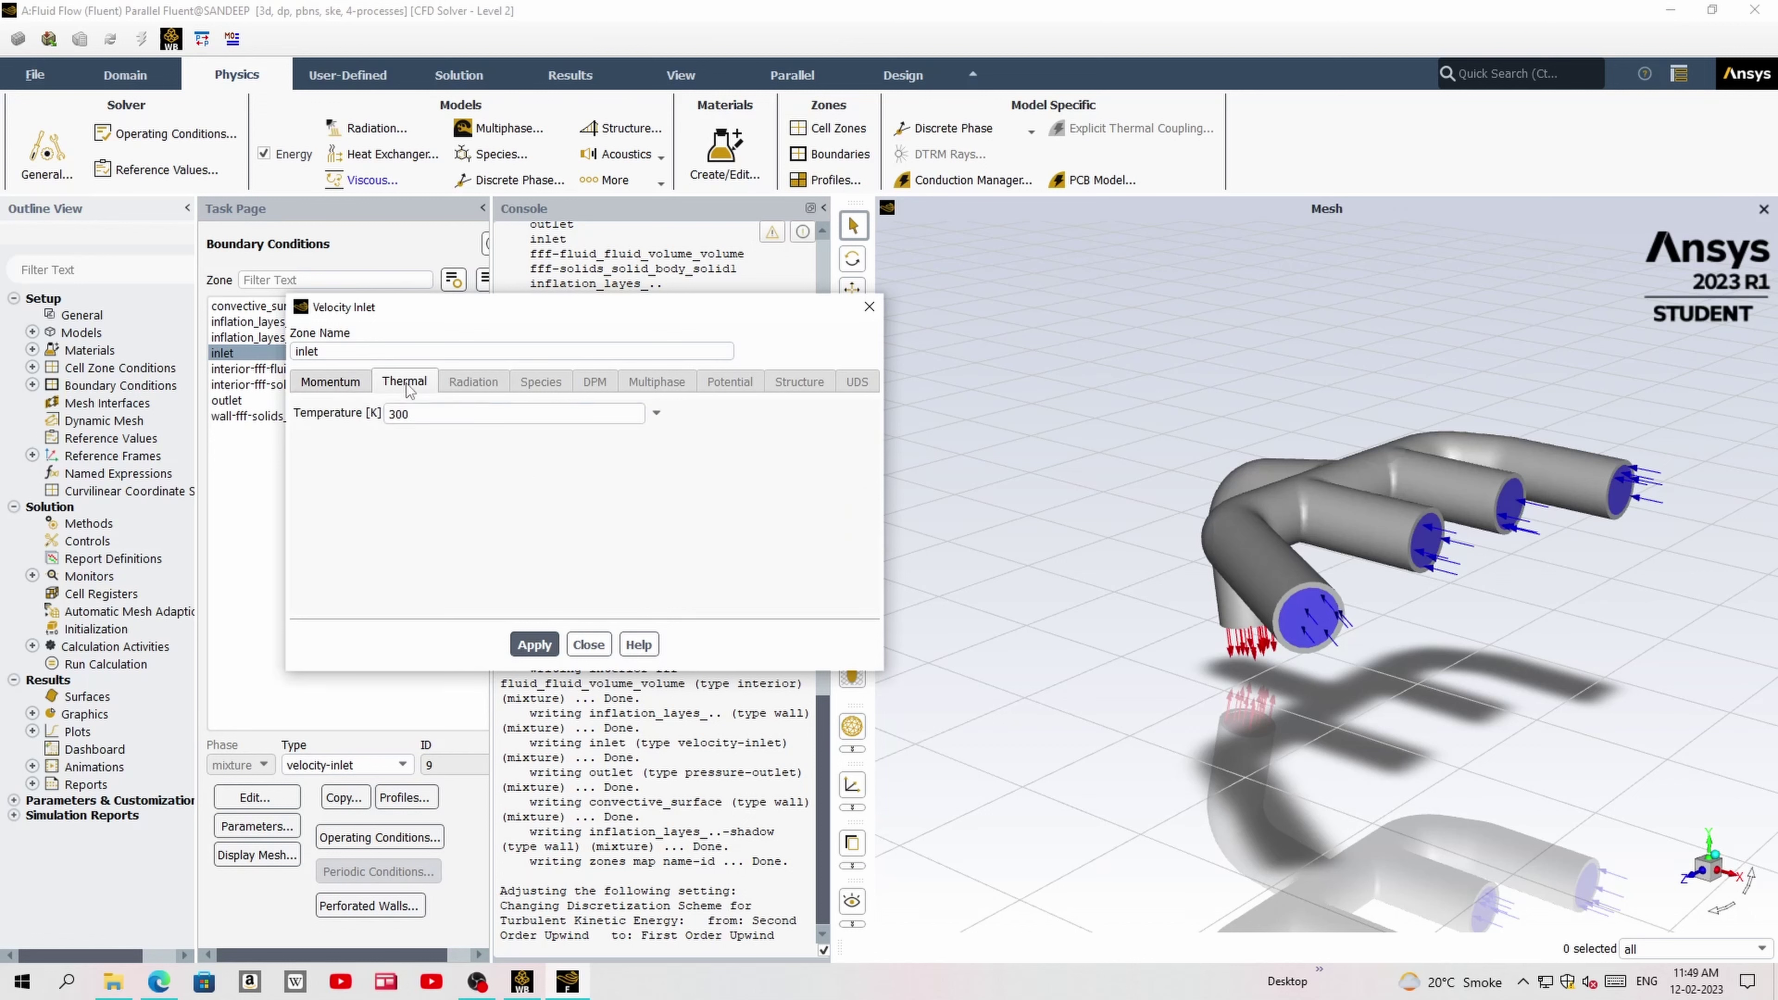
pyautogui.click(363, 386)
# - Set the inlet velocity magnitude to 10 m/s and temperature to 700 K, and apply
pyautogui.doubleClick(638, 462)
pyautogui.write('10')
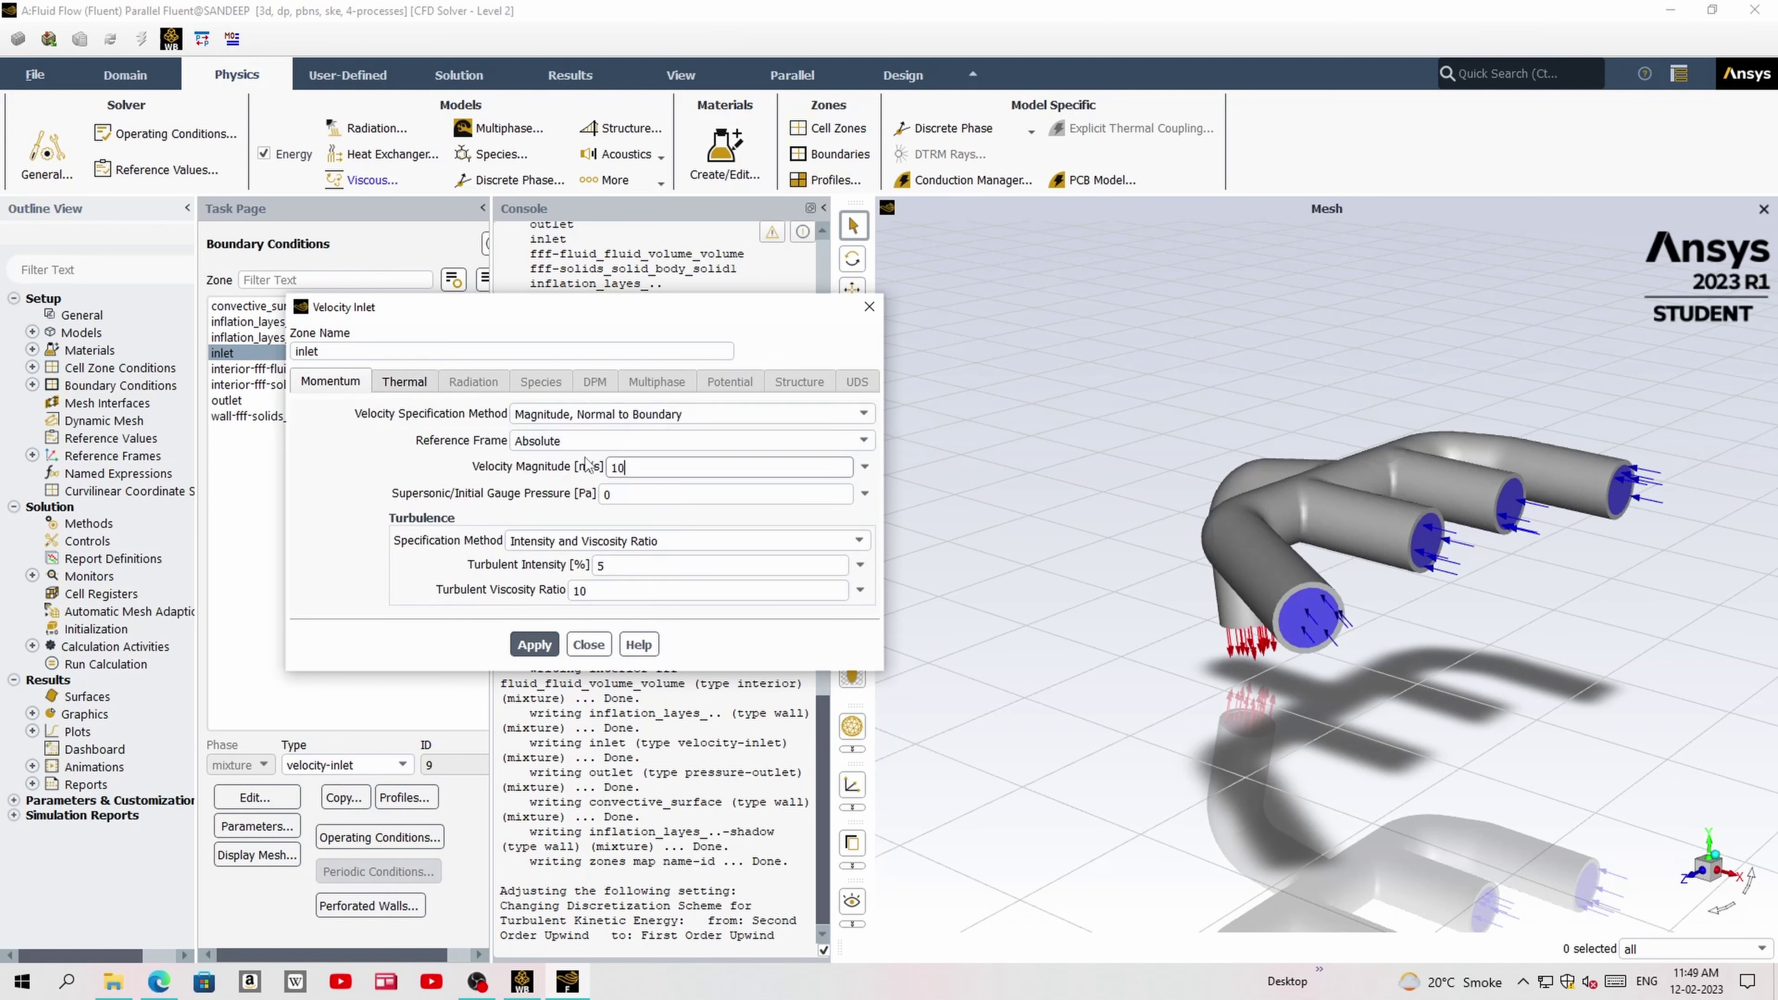
pyautogui.click(404, 382)
pyautogui.moveTo(408, 413); pyautogui.dragTo(378, 415)
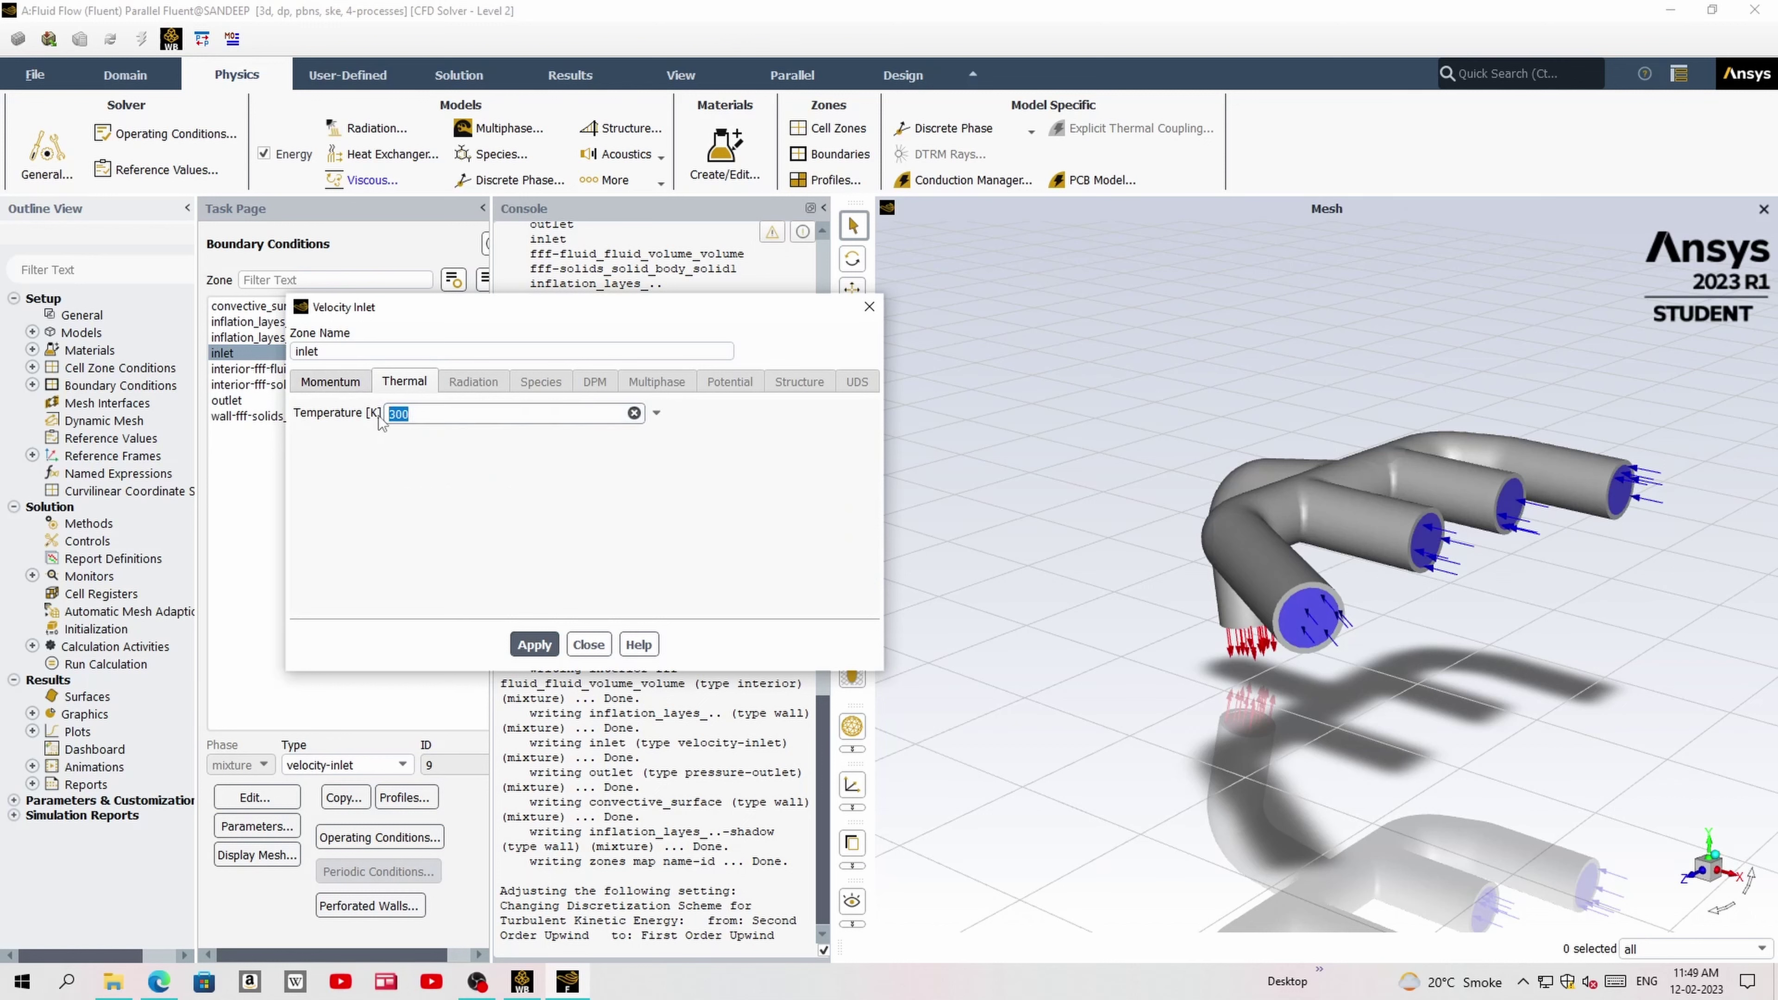
pyautogui.write('00')
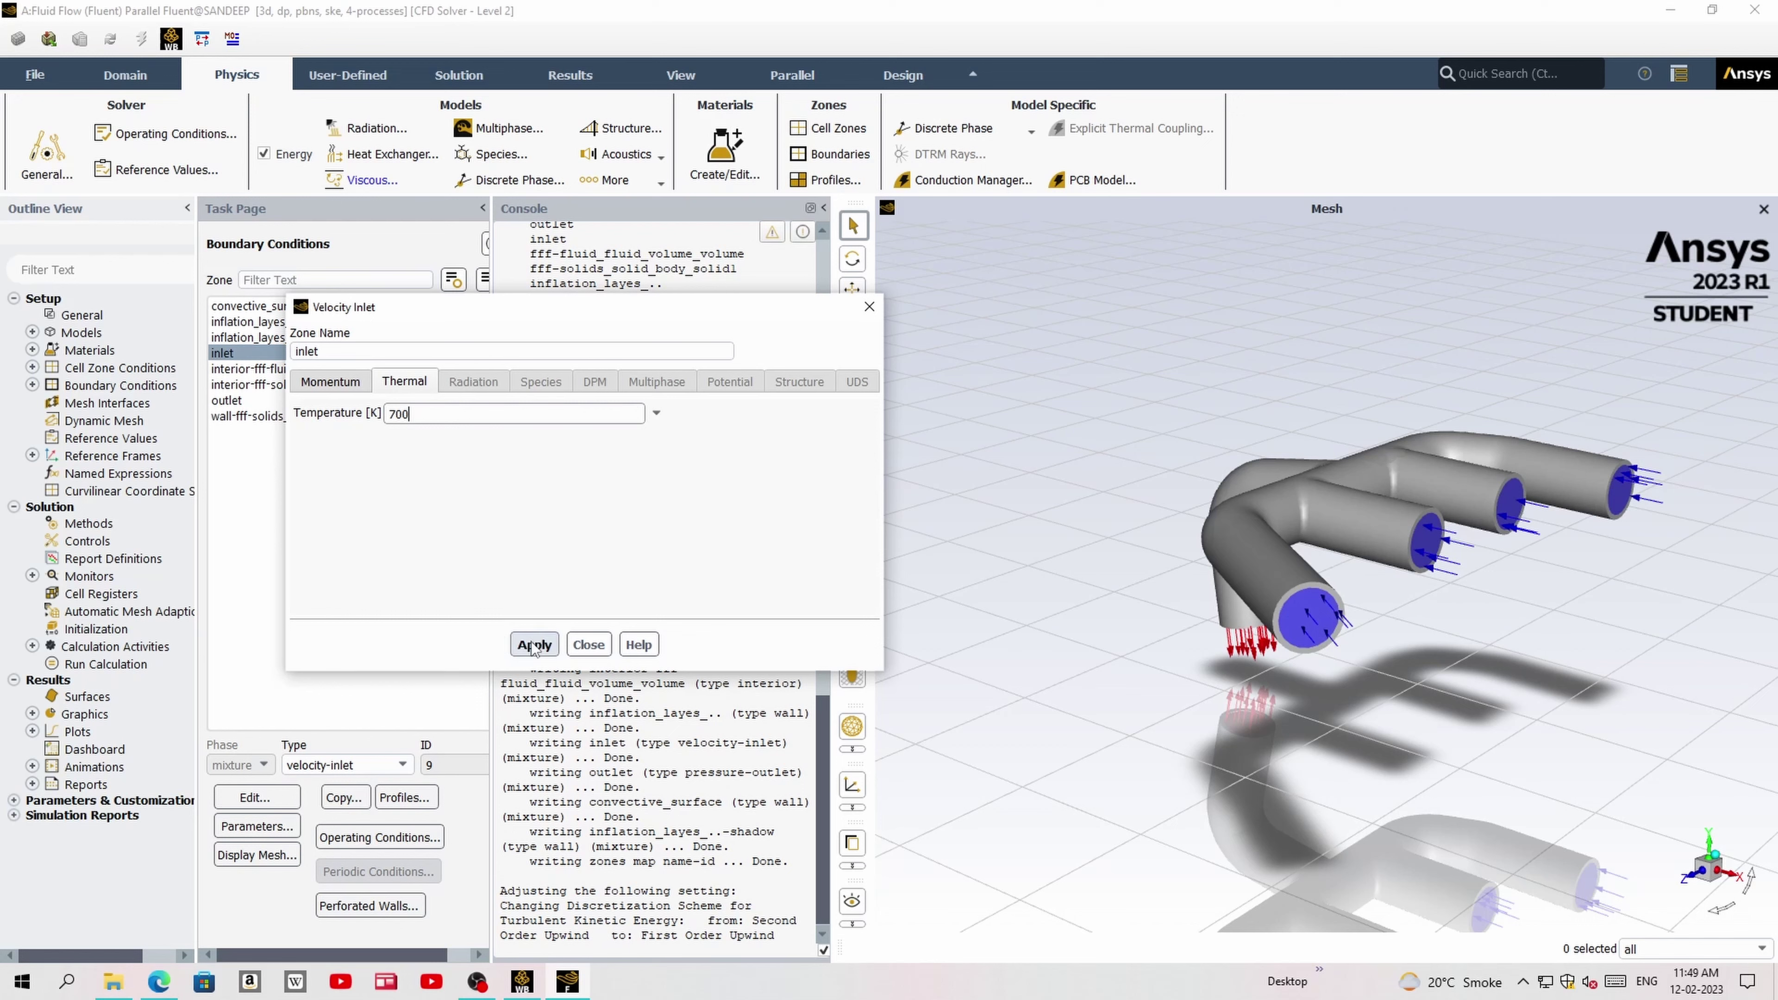
pyautogui.click(534, 645)
pyautogui.click(588, 645)
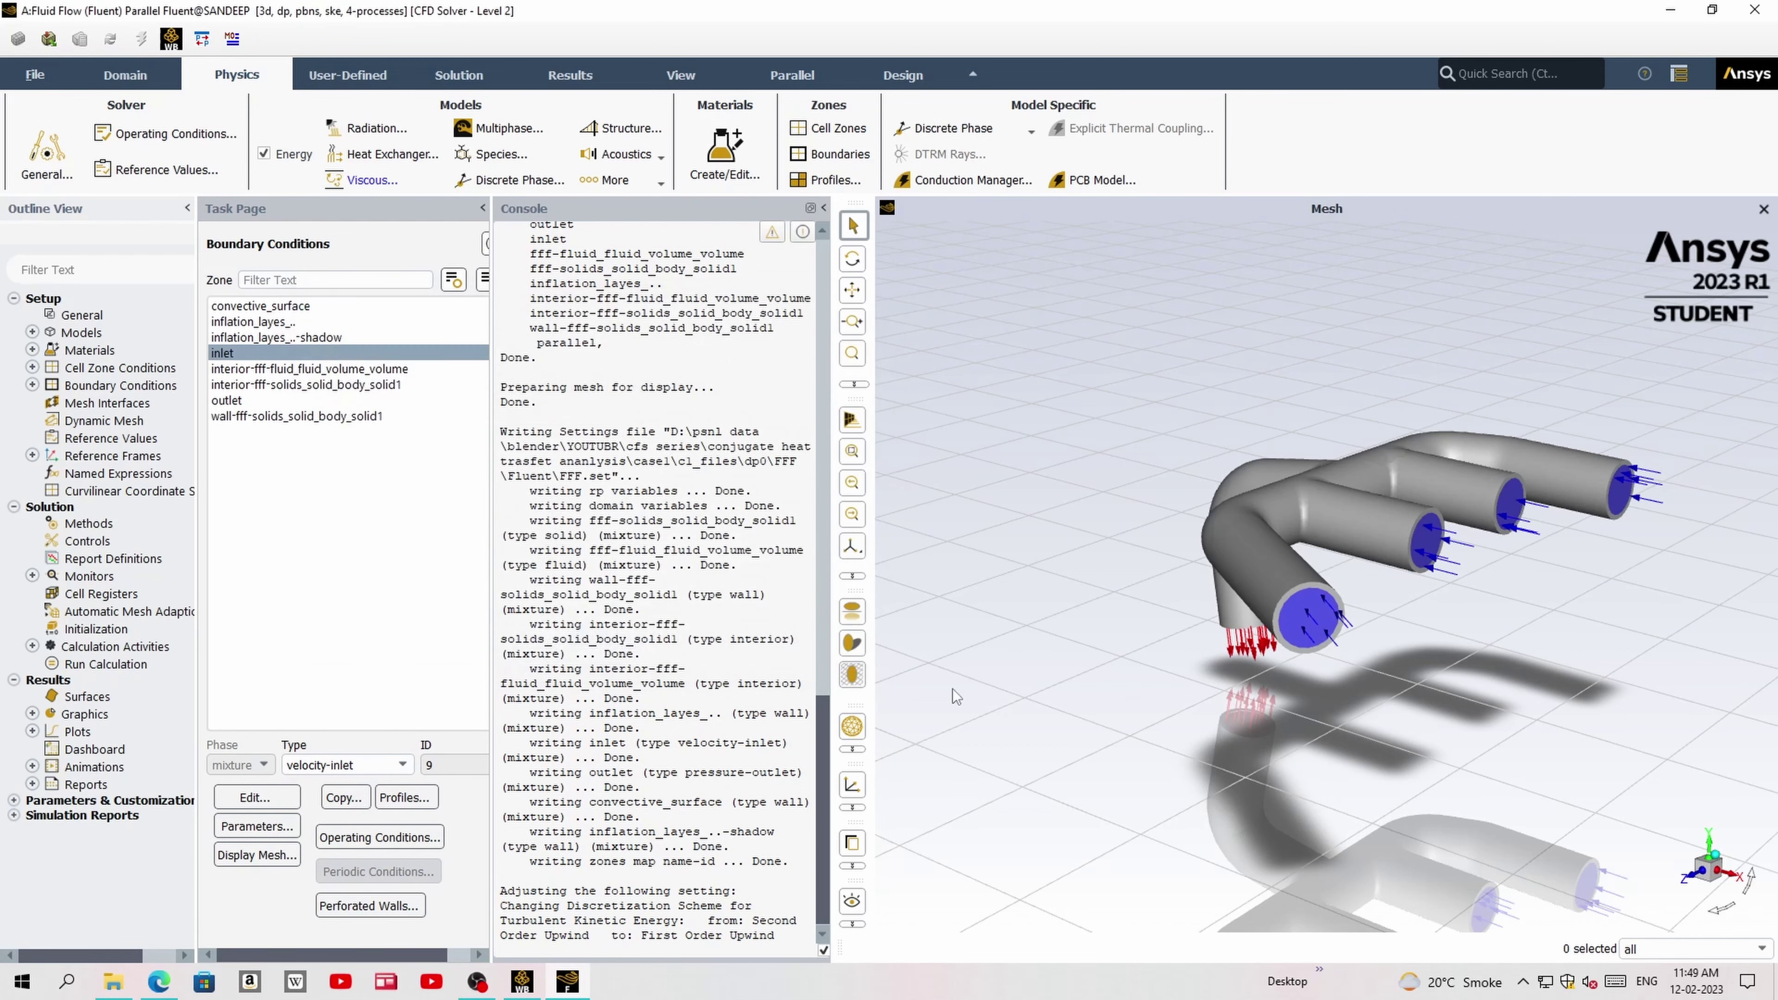
# - Review the outlet settings unchanged and select the convective_surface wall zone
pyautogui.click(231, 401)
pyautogui.click(252, 798)
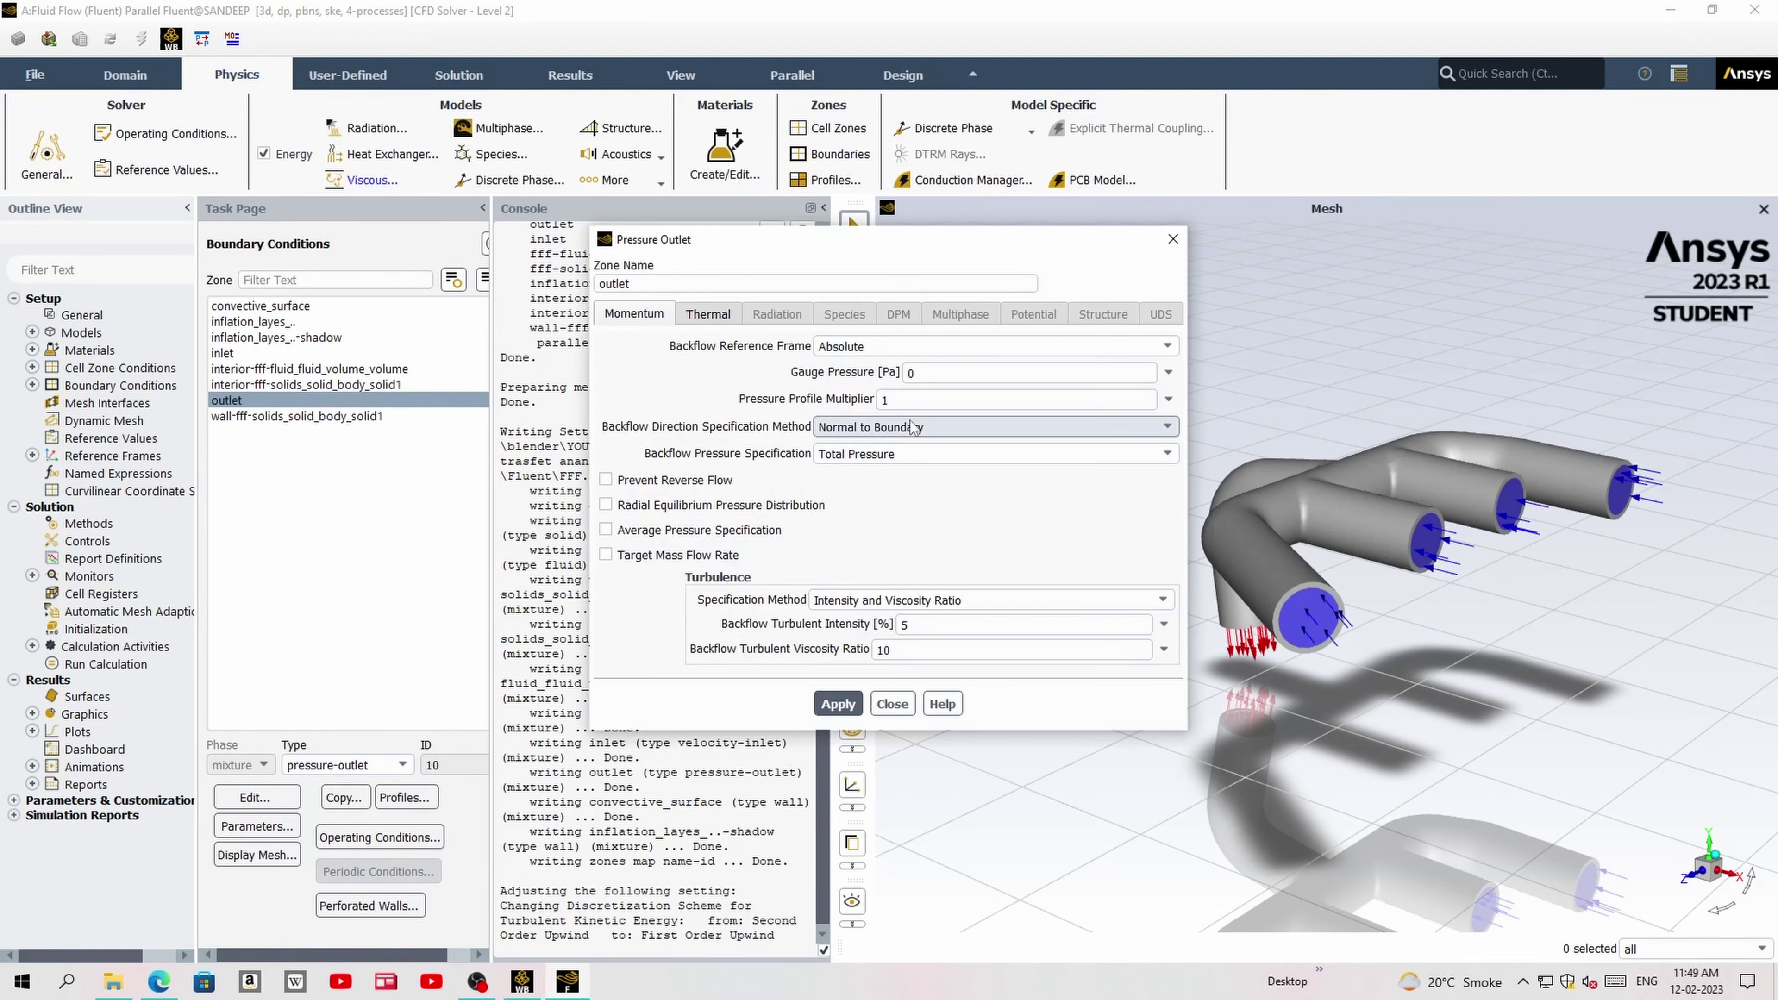
pyautogui.click(1172, 240)
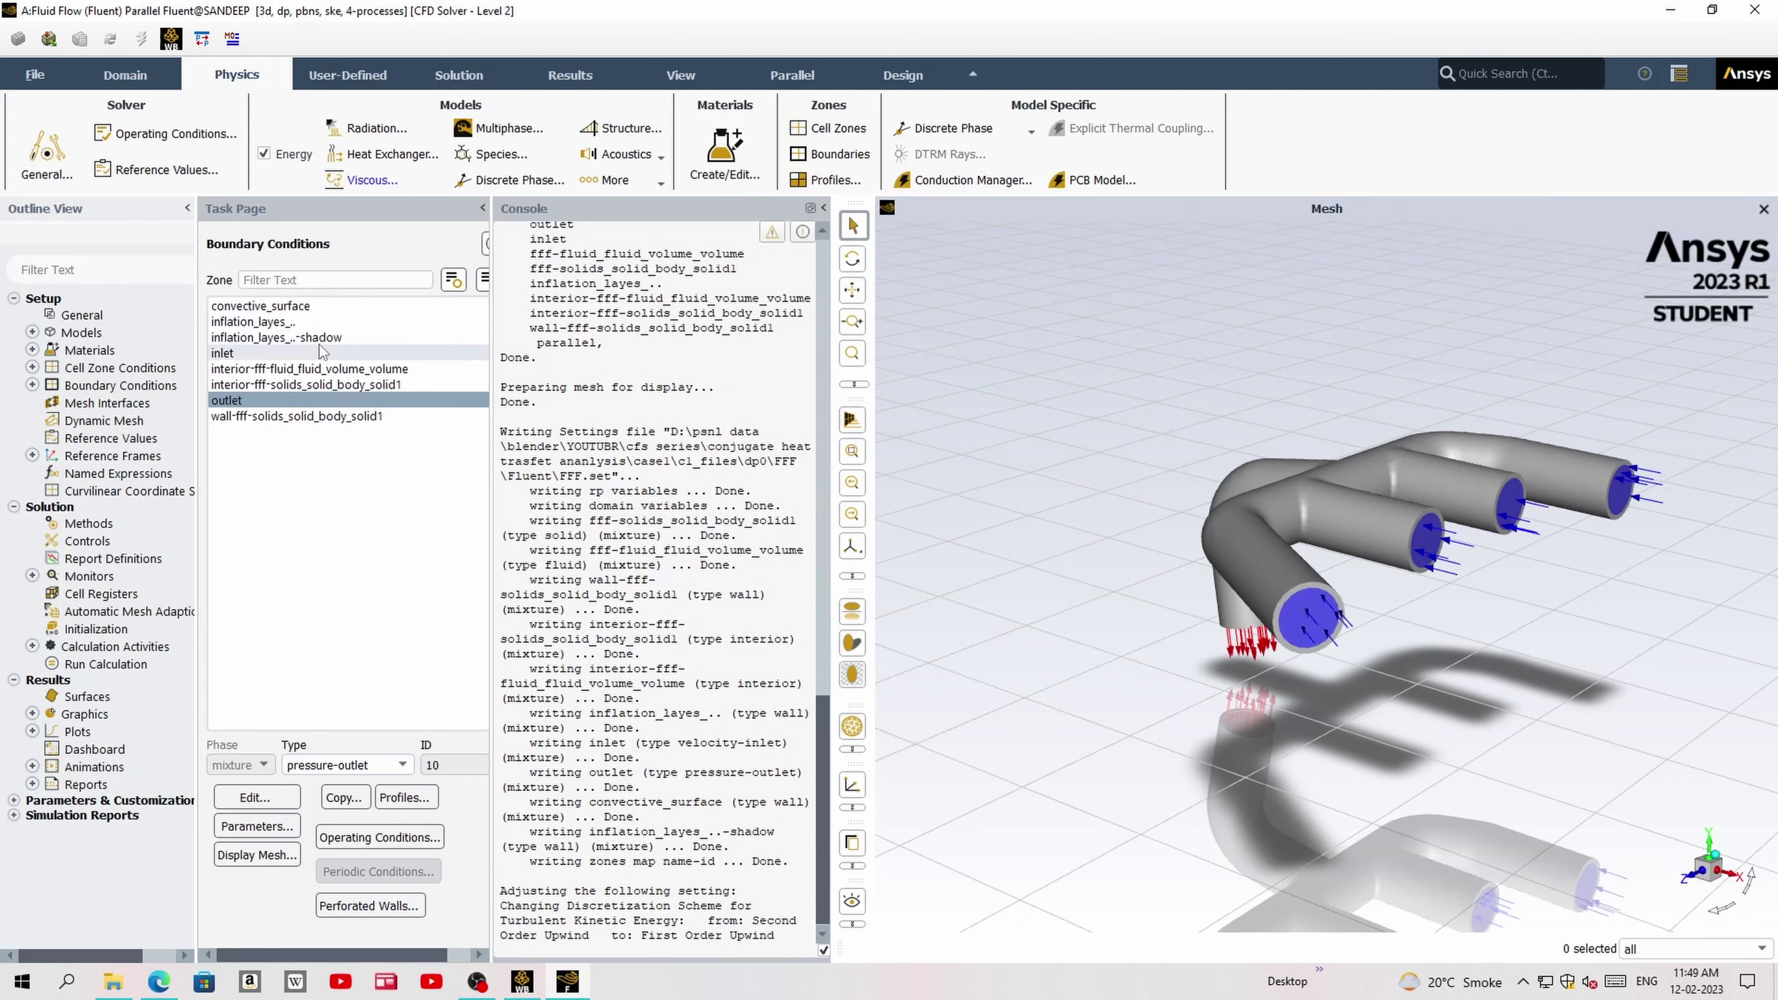
pyautogui.click(314, 306)
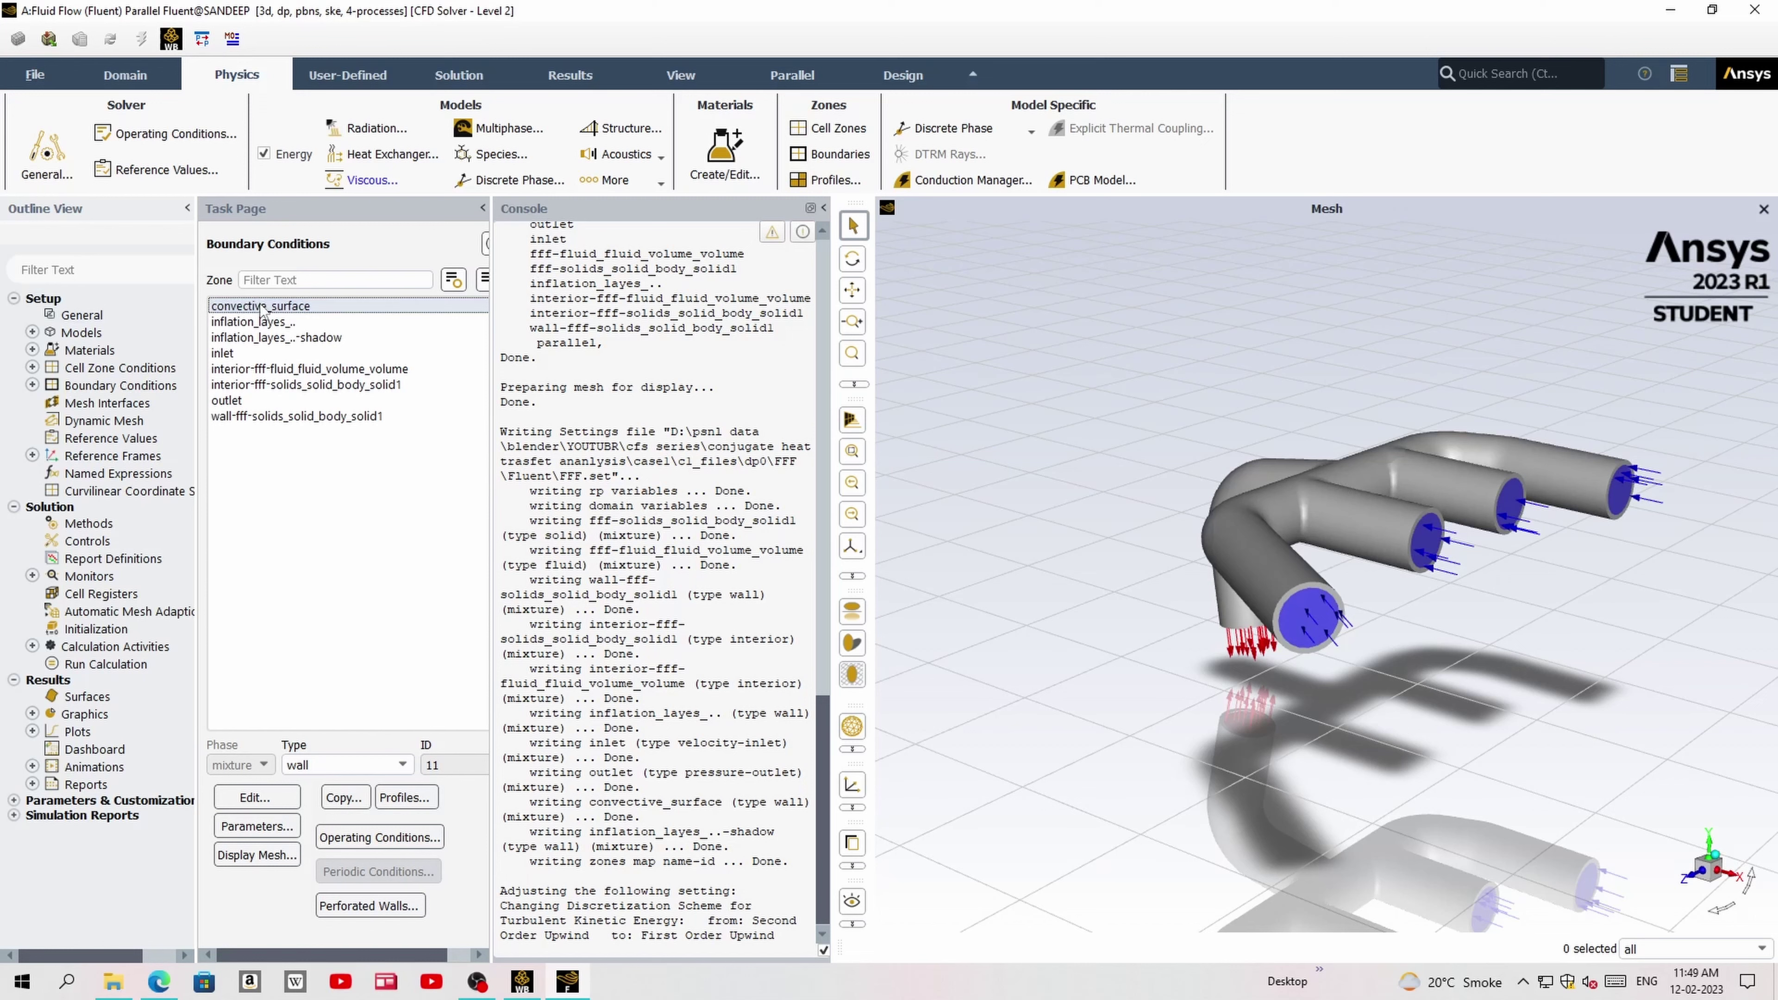
# - Make convective_surface a convection wall: coefficient 20 W/(m²·K), free stream temperature 300 K
pyautogui.click(266, 800)
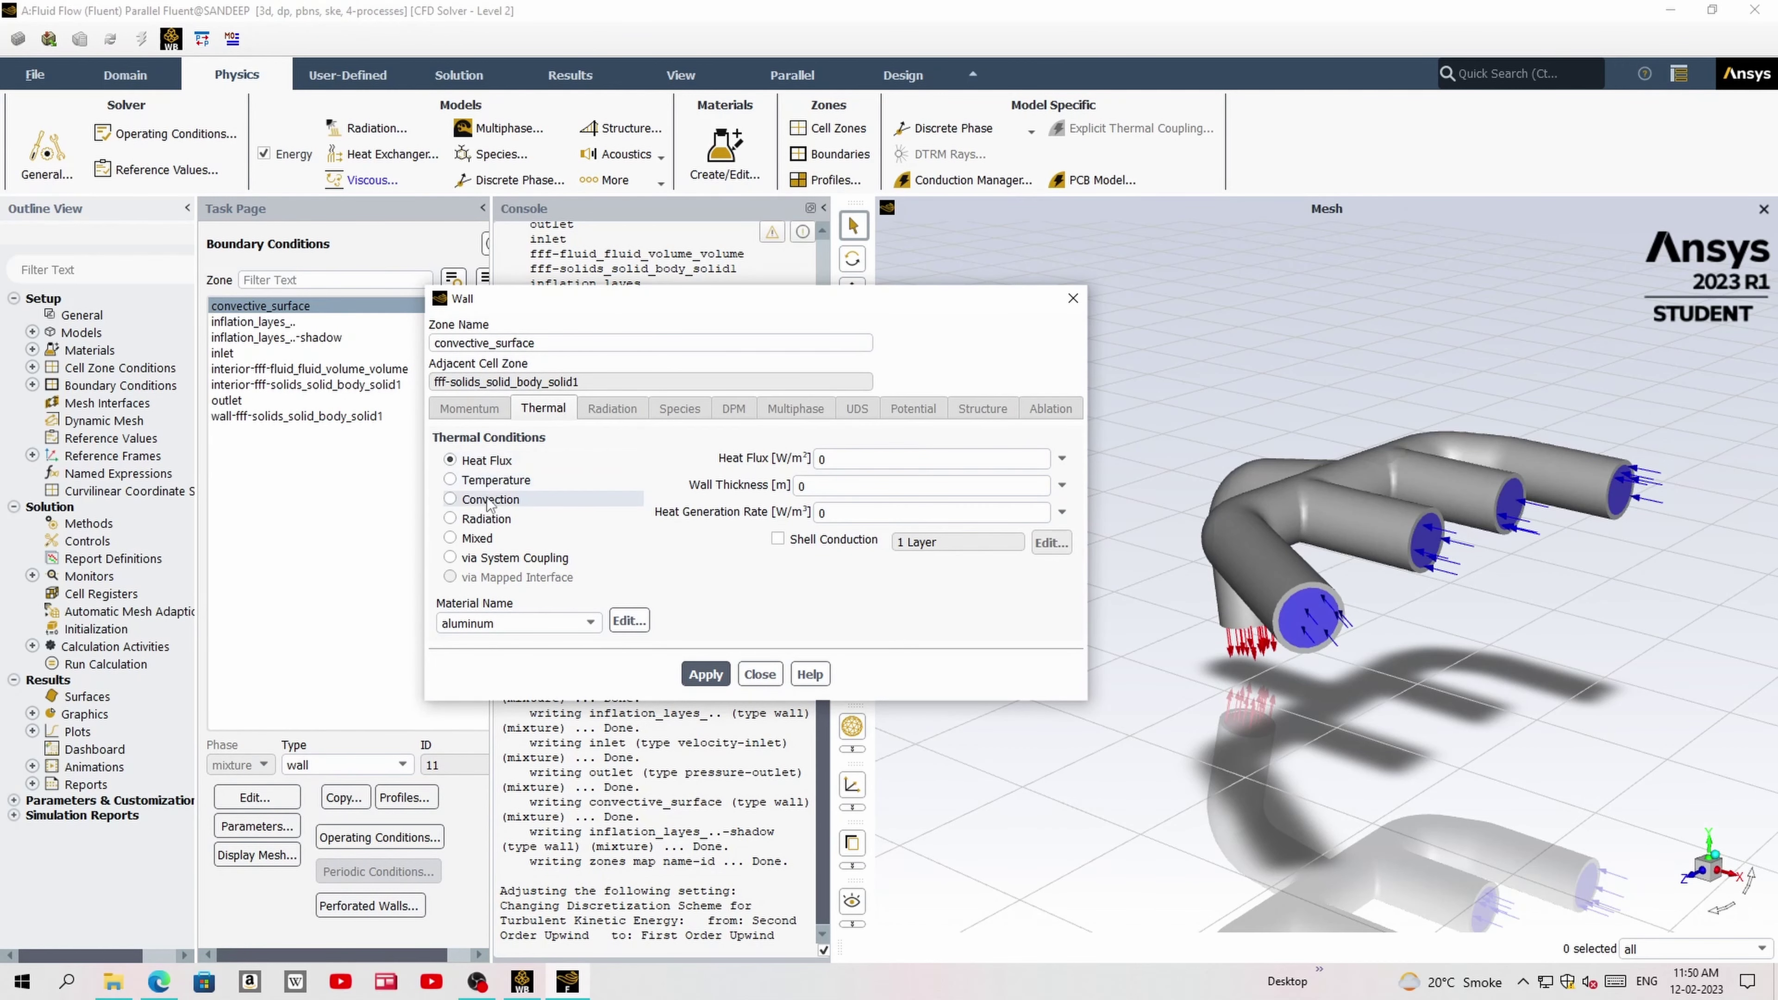
pyautogui.click(476, 499)
pyautogui.write('20')
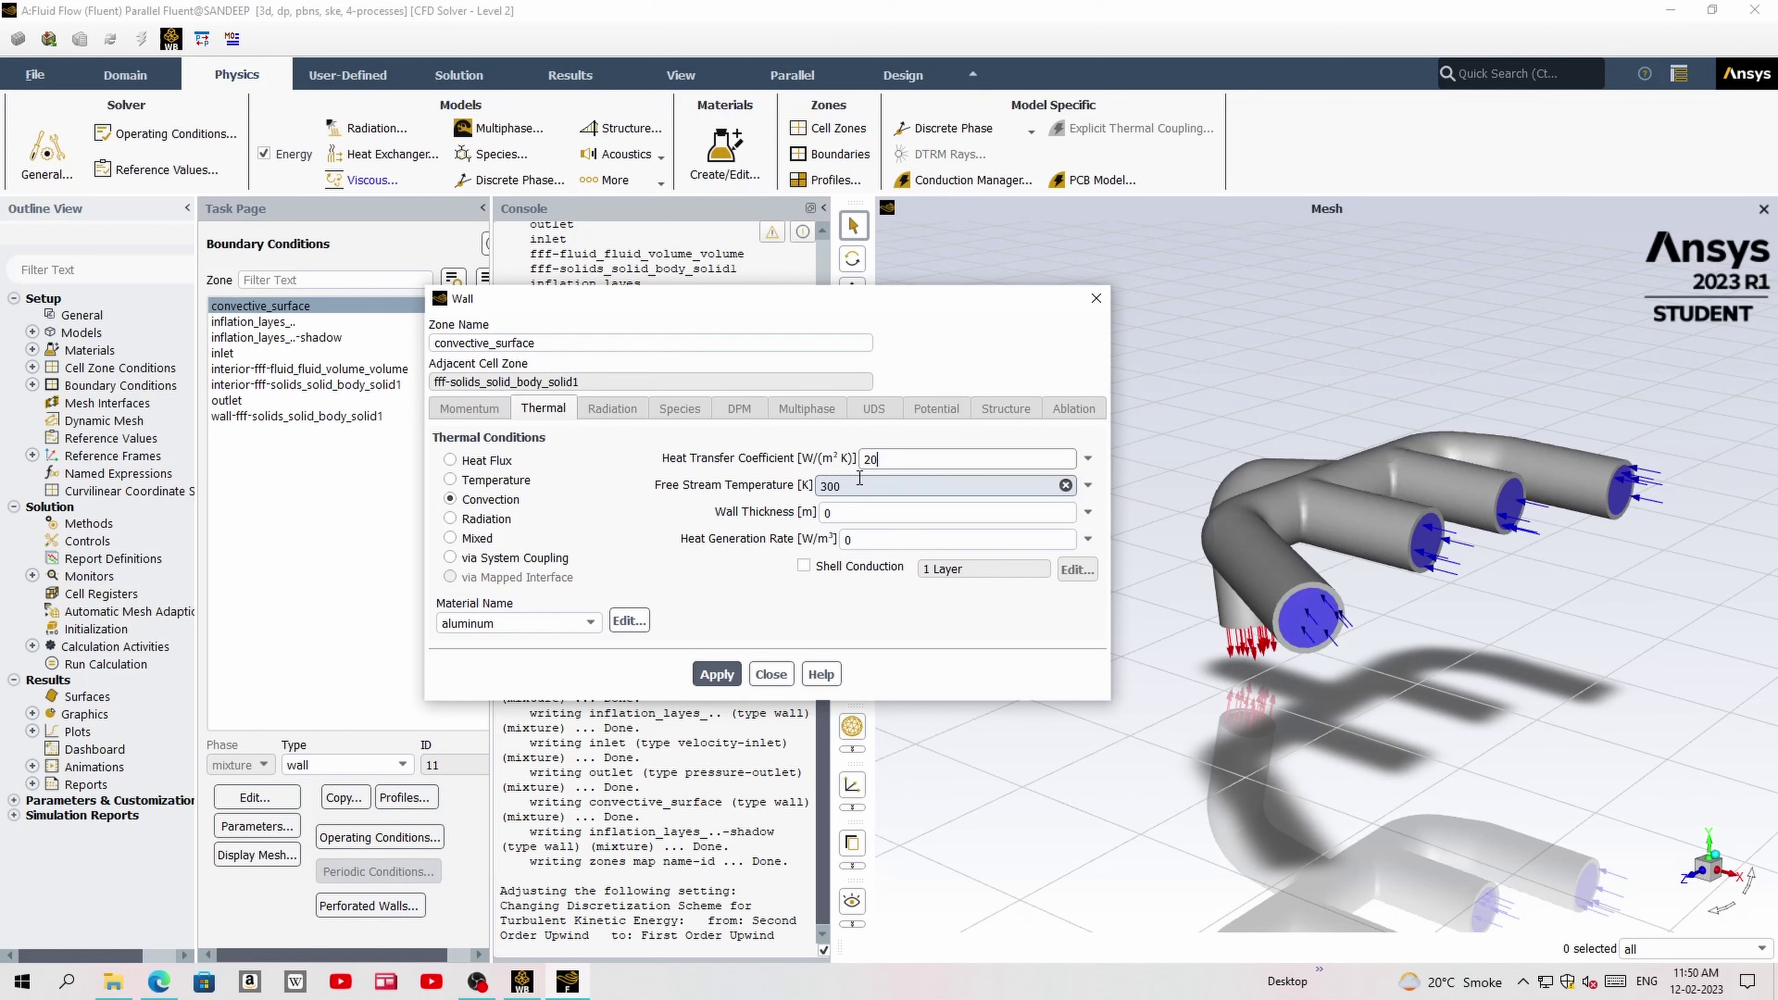
pyautogui.click(901, 458)
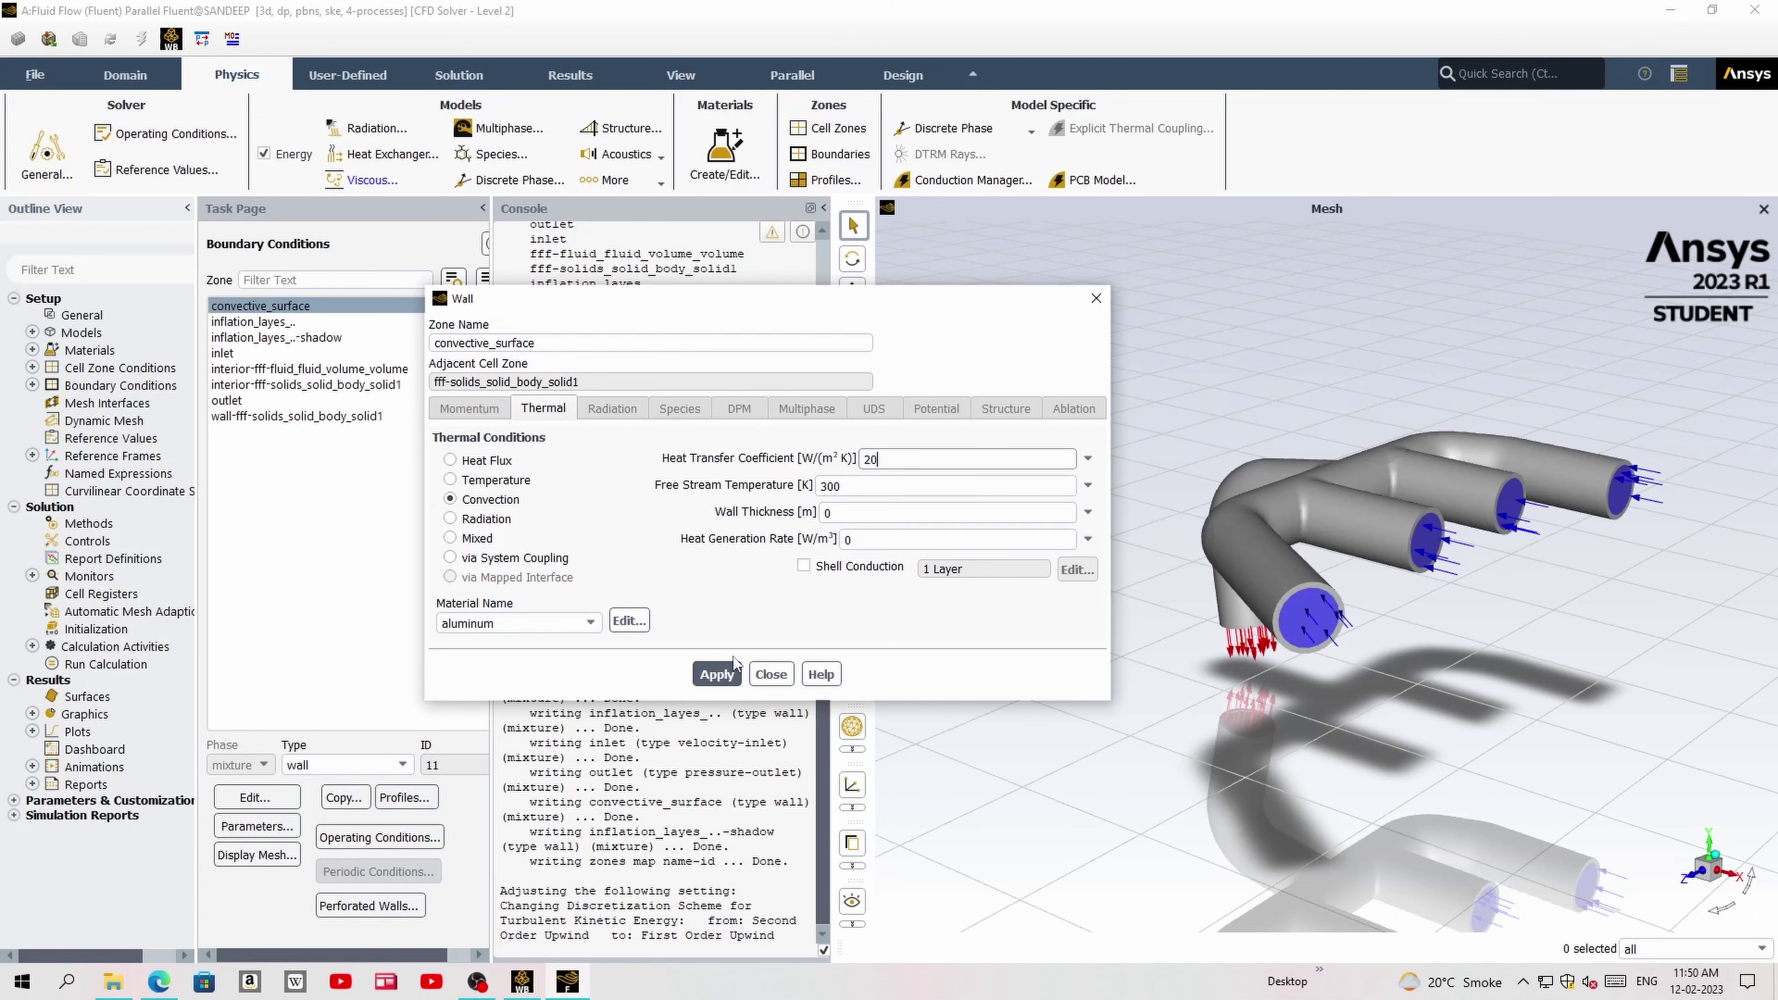
pyautogui.click(728, 675)
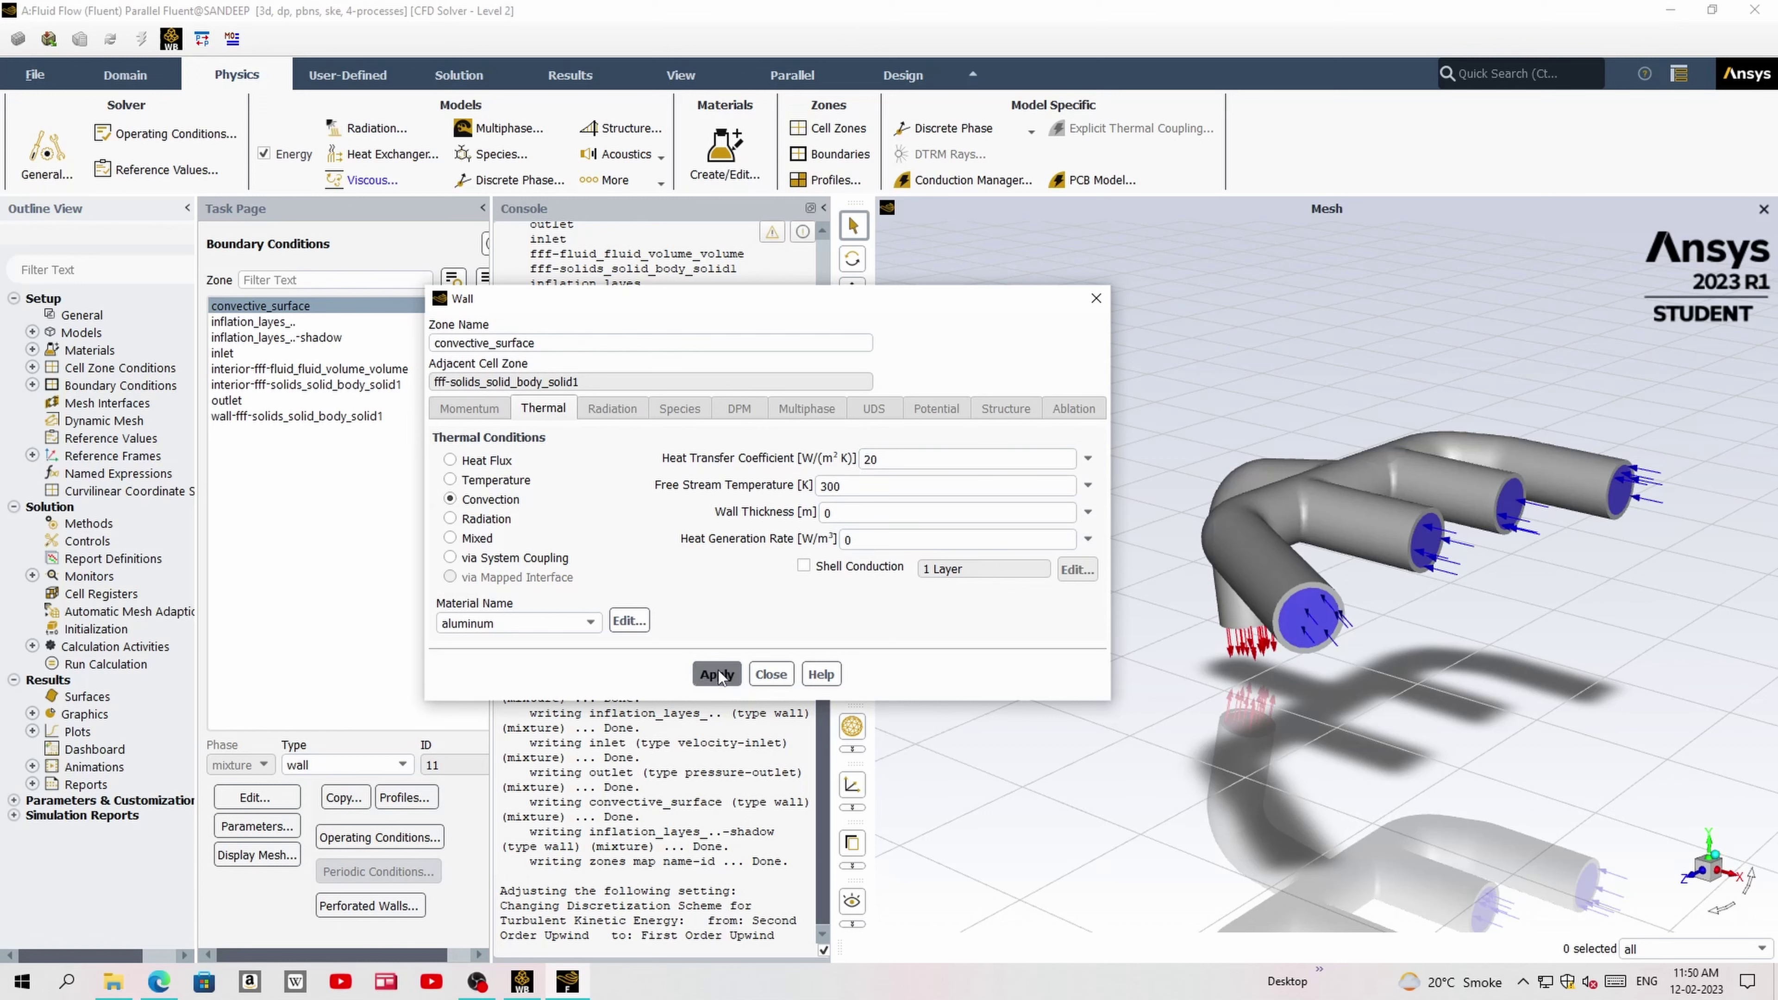
pyautogui.click(783, 674)
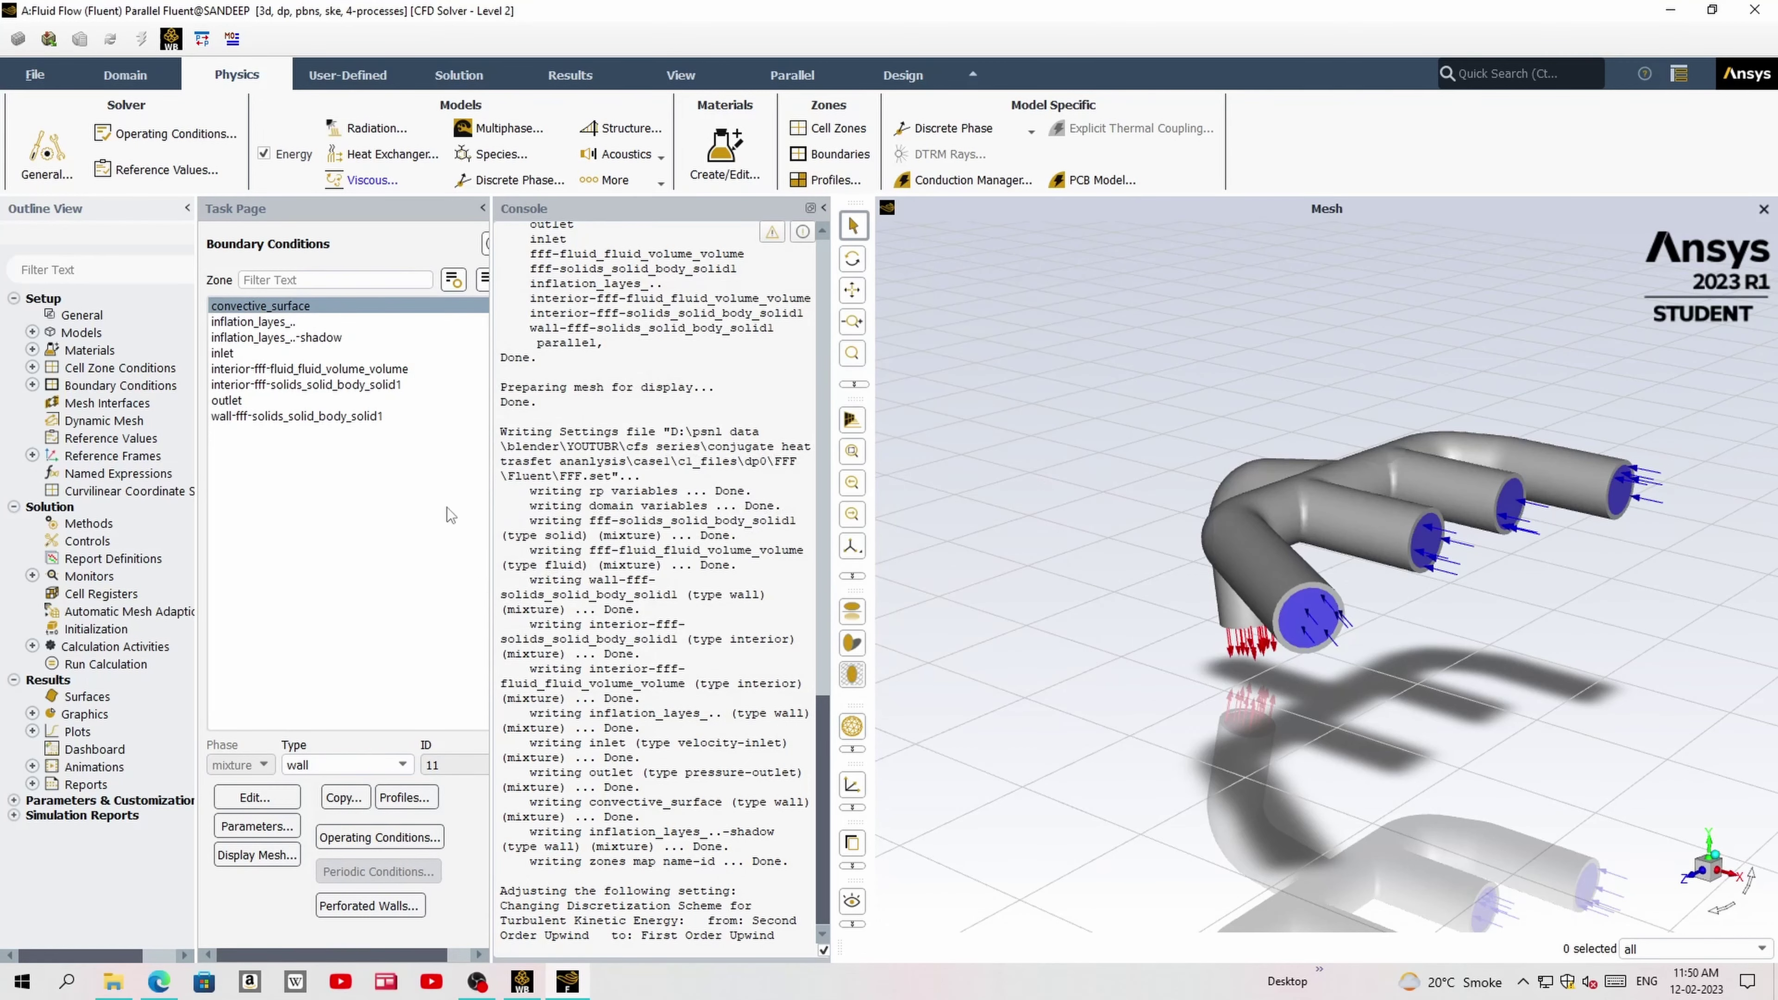
# - Run hybrid initialization from the Solution tab
pyautogui.click(340, 75)
pyautogui.click(459, 75)
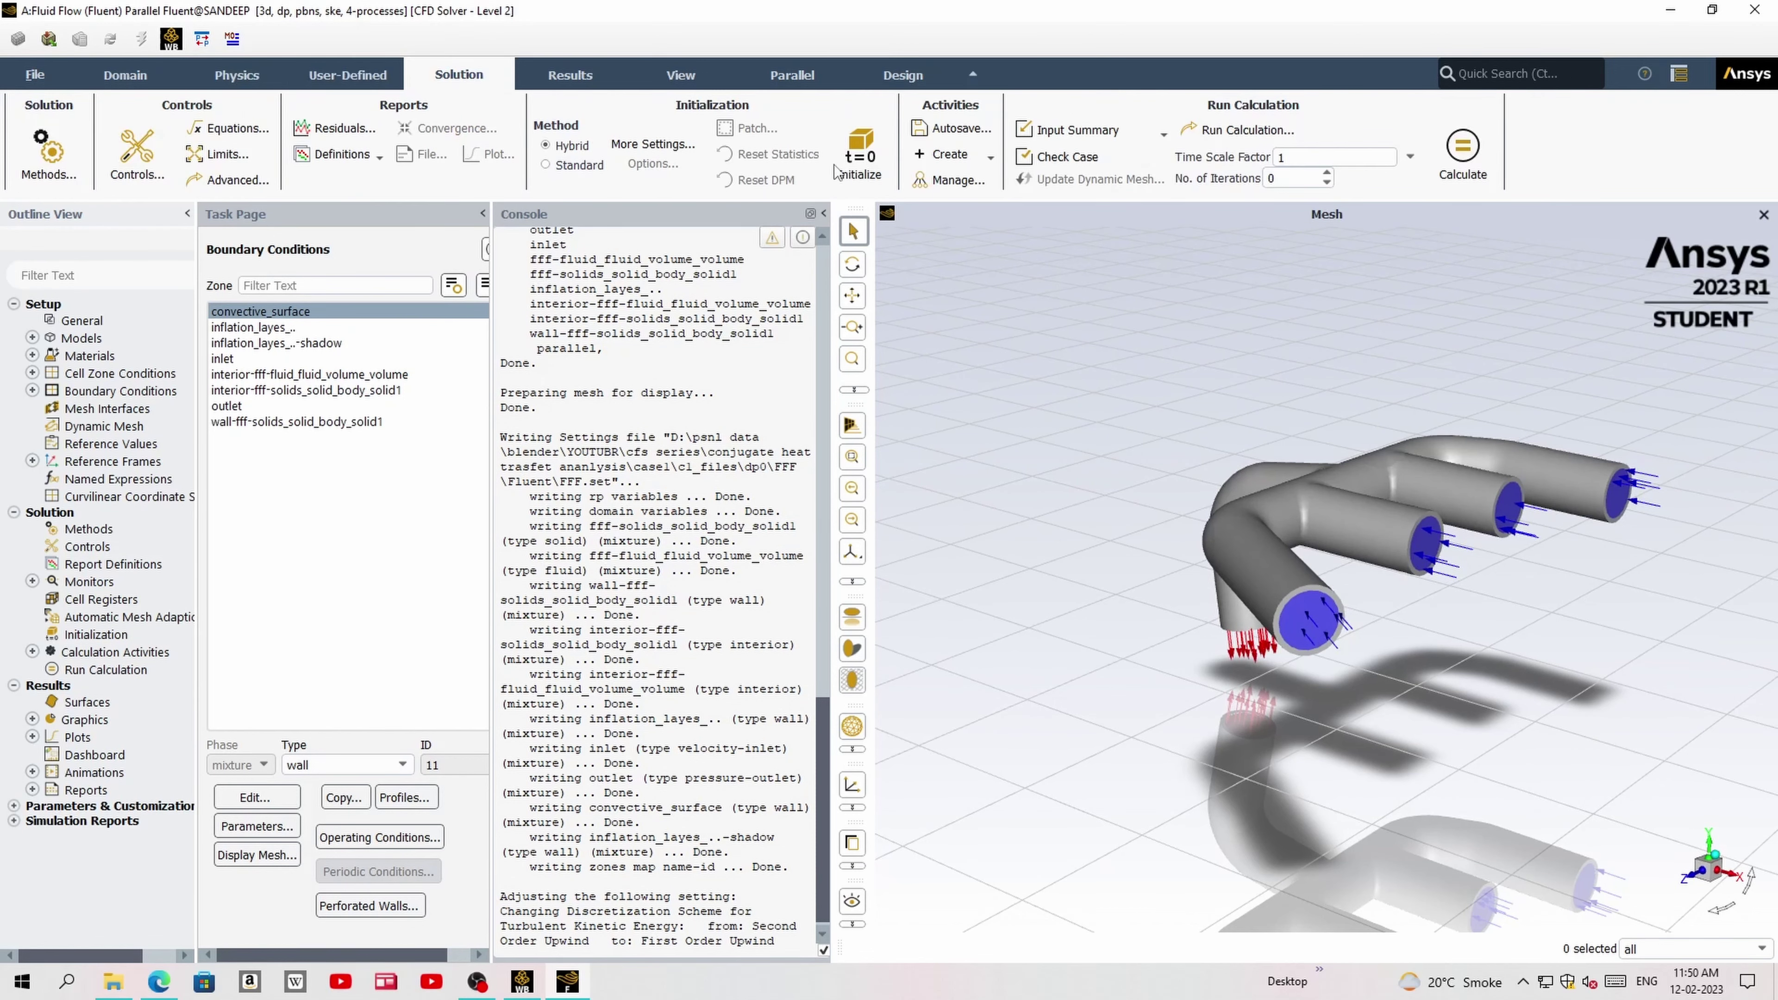
pyautogui.click(865, 156)
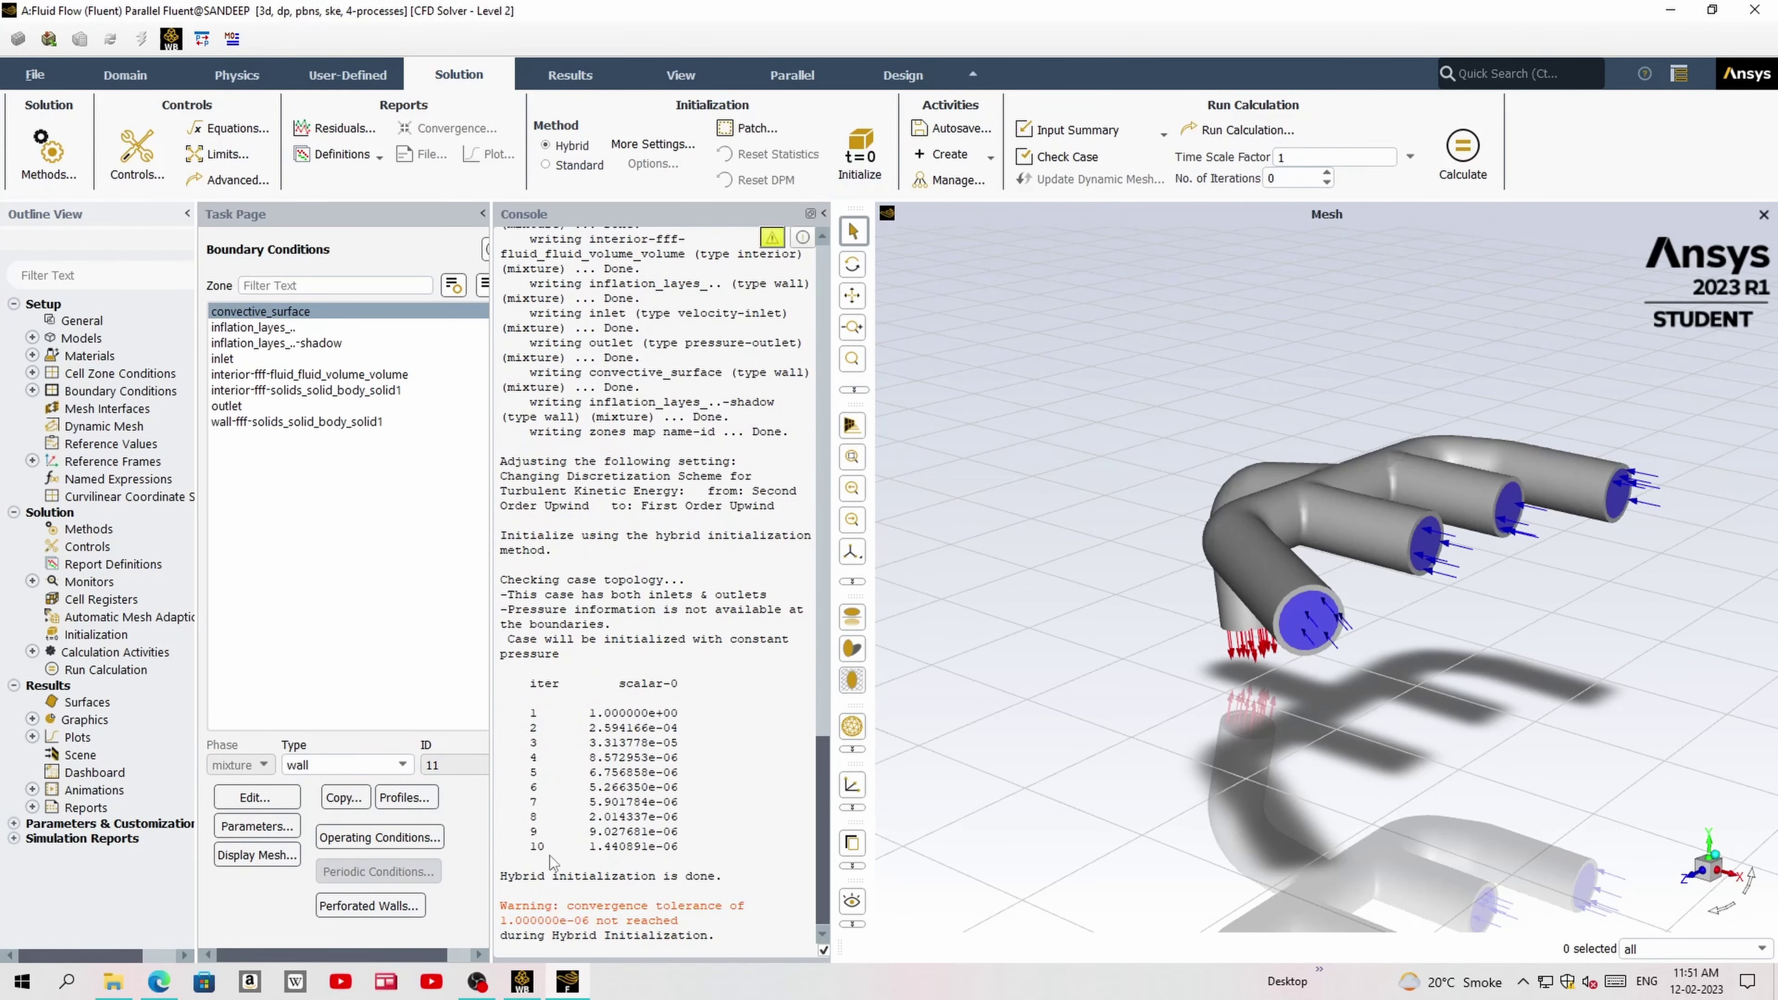
# - Set up a Total Temperature contour covering all six surfaces
pyautogui.click(570, 76)
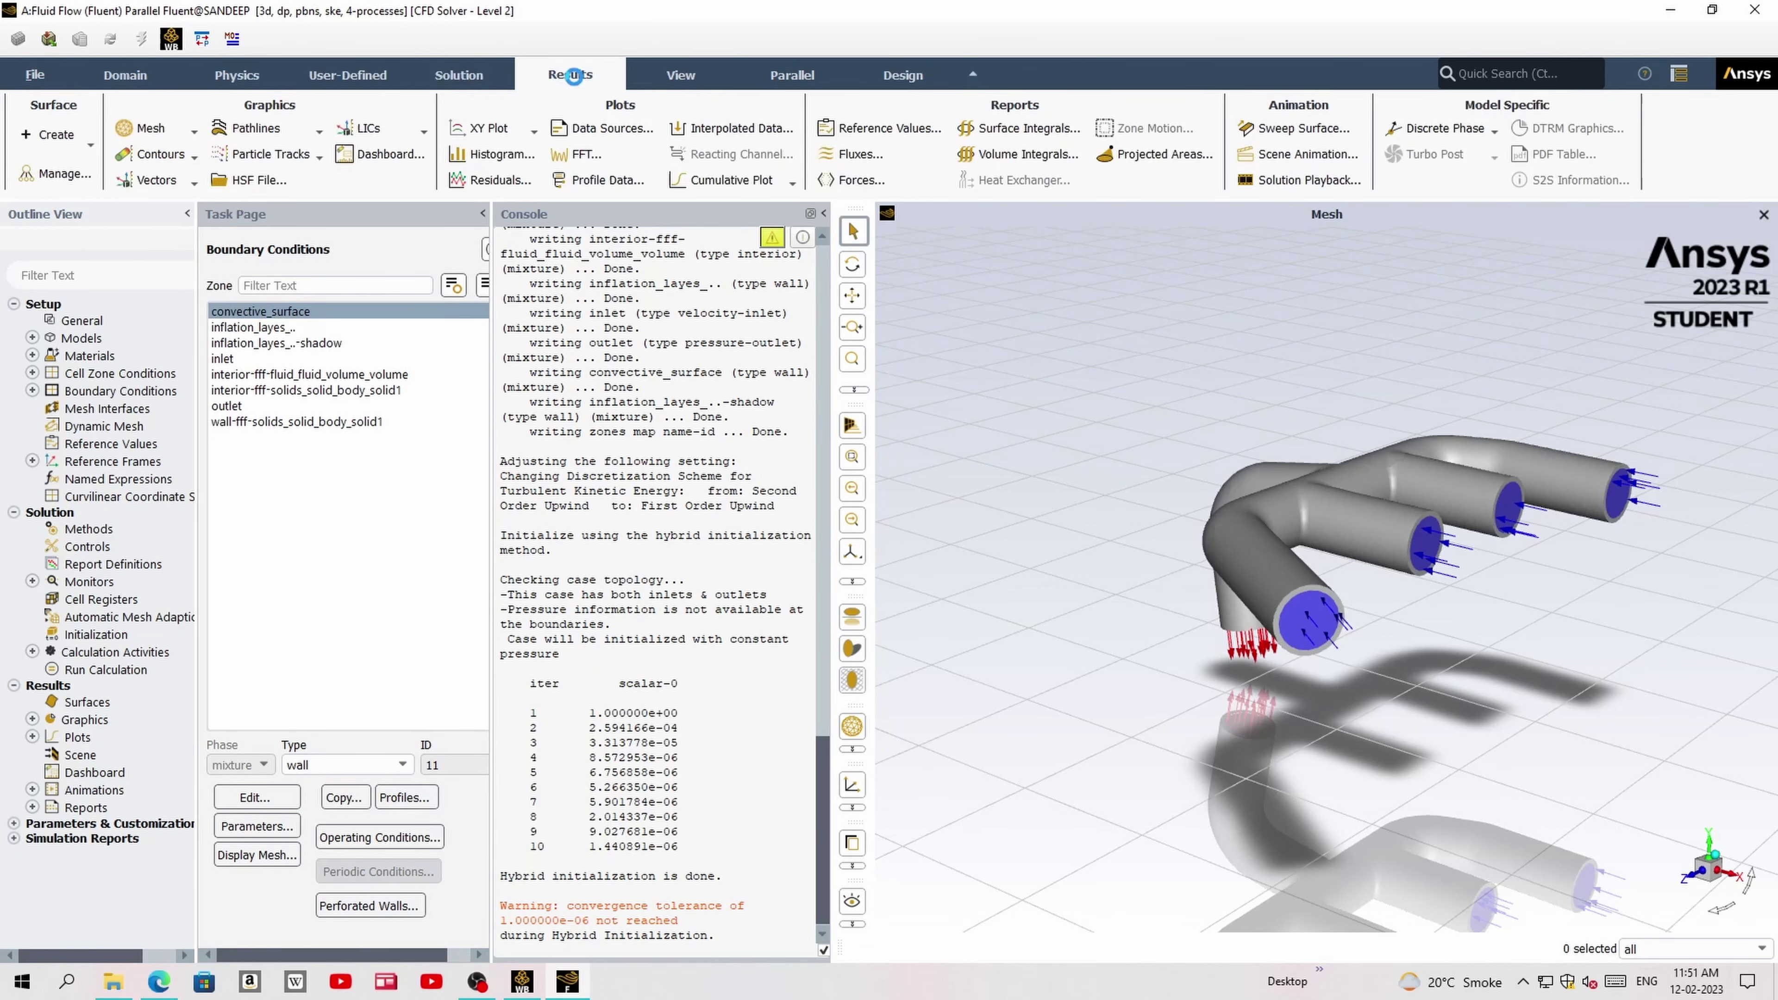
pyautogui.click(156, 155)
pyautogui.moveTo(414, 486); pyautogui.dragTo(474, 272)
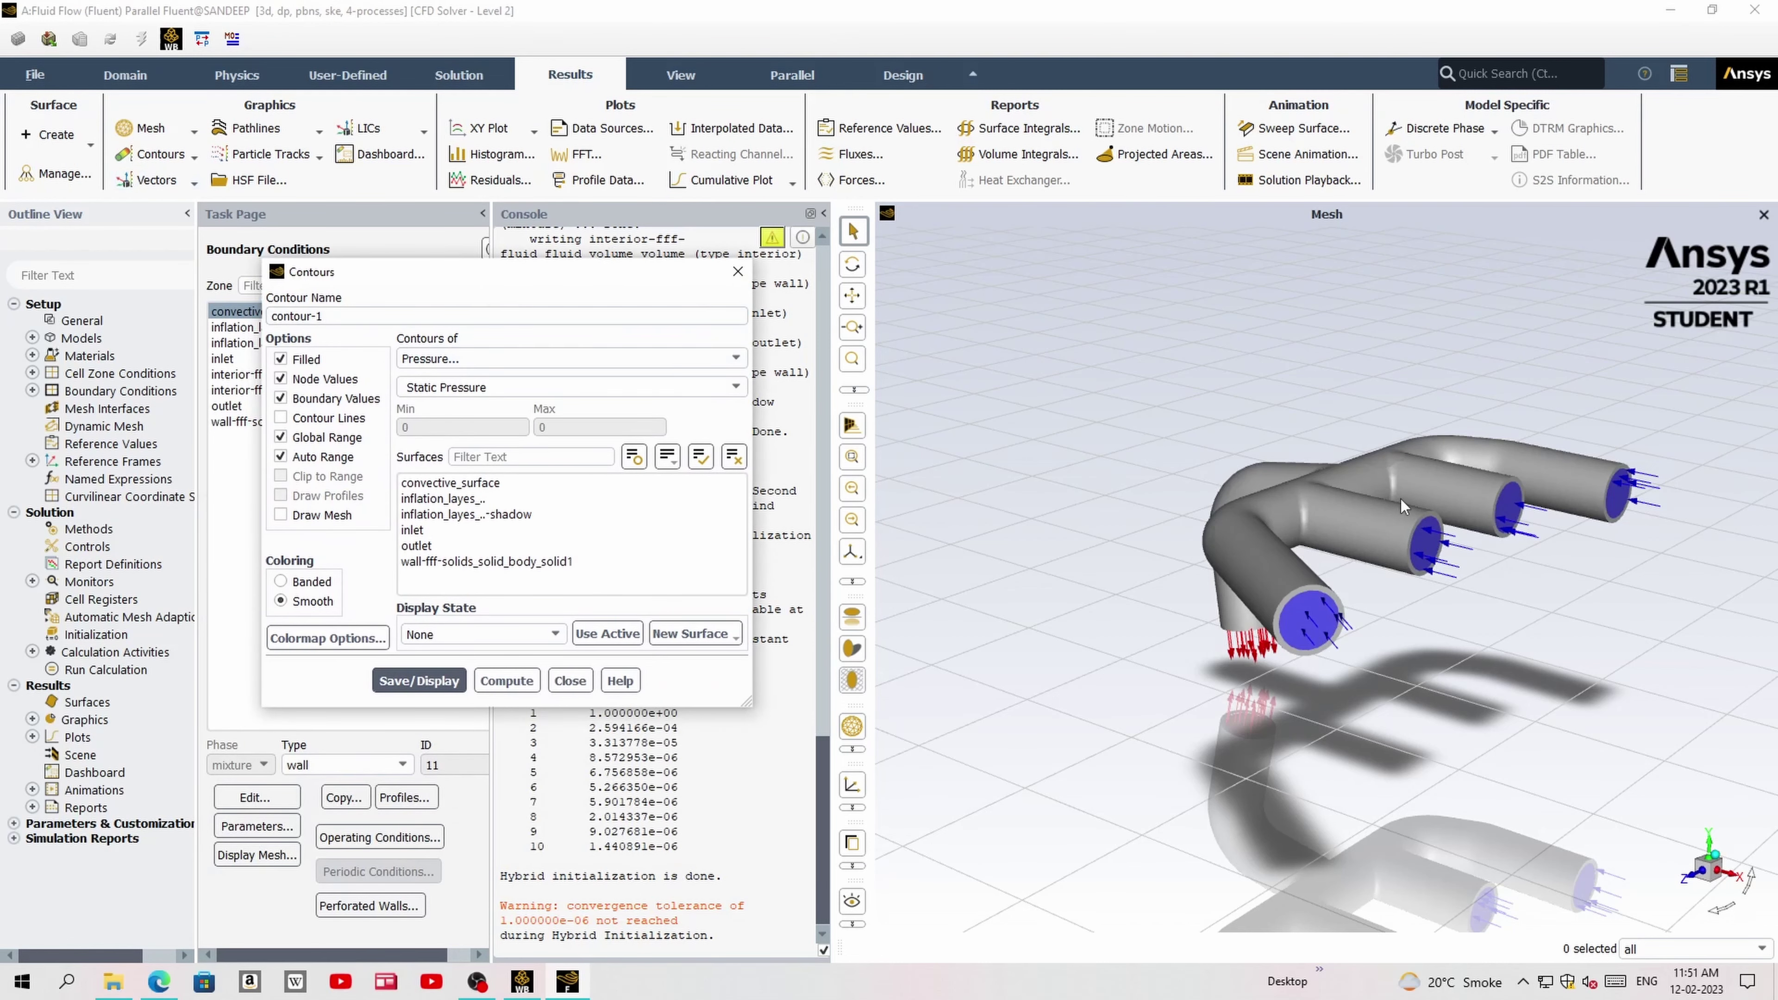
pyautogui.moveTo(1400, 498)
pyautogui.mouseDown()
pyautogui.moveTo(1465, 473)
pyautogui.moveTo(1196, 506)
pyautogui.moveTo(1122, 586)
pyautogui.moveTo(1087, 558)
pyautogui.moveTo(1270, 461)
pyautogui.moveTo(1095, 621)
pyautogui.mouseUp()
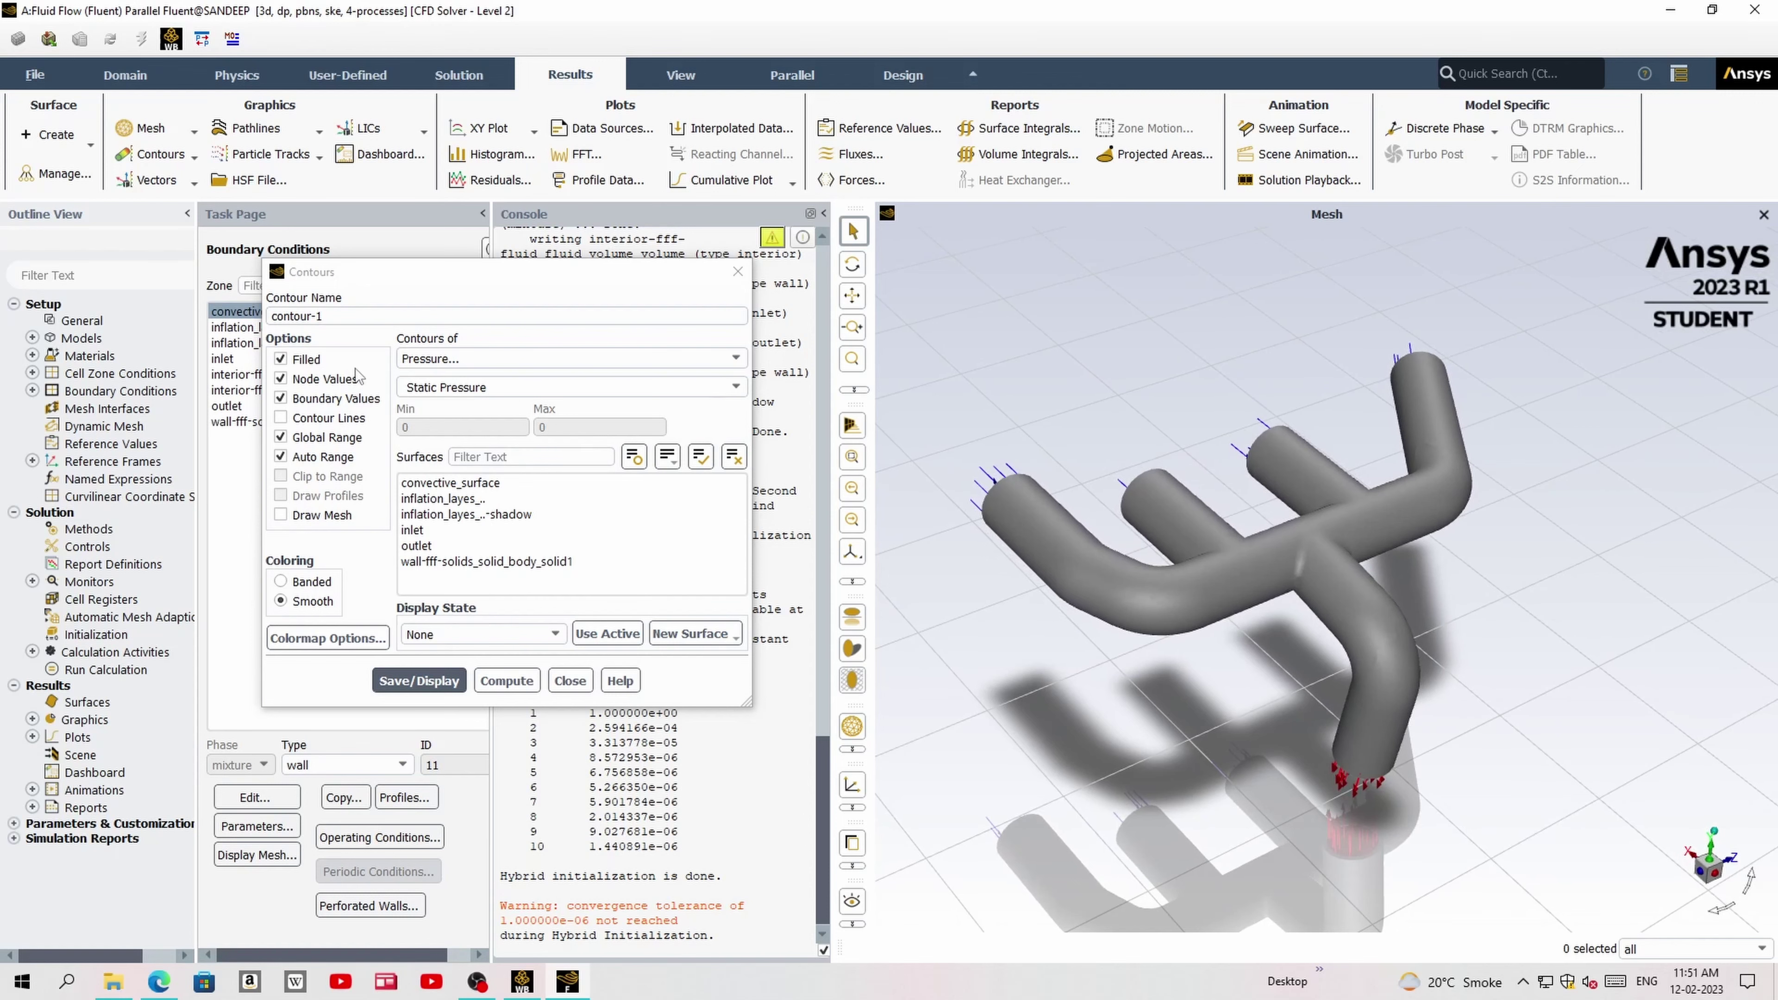
pyautogui.click(434, 360)
pyautogui.click(451, 422)
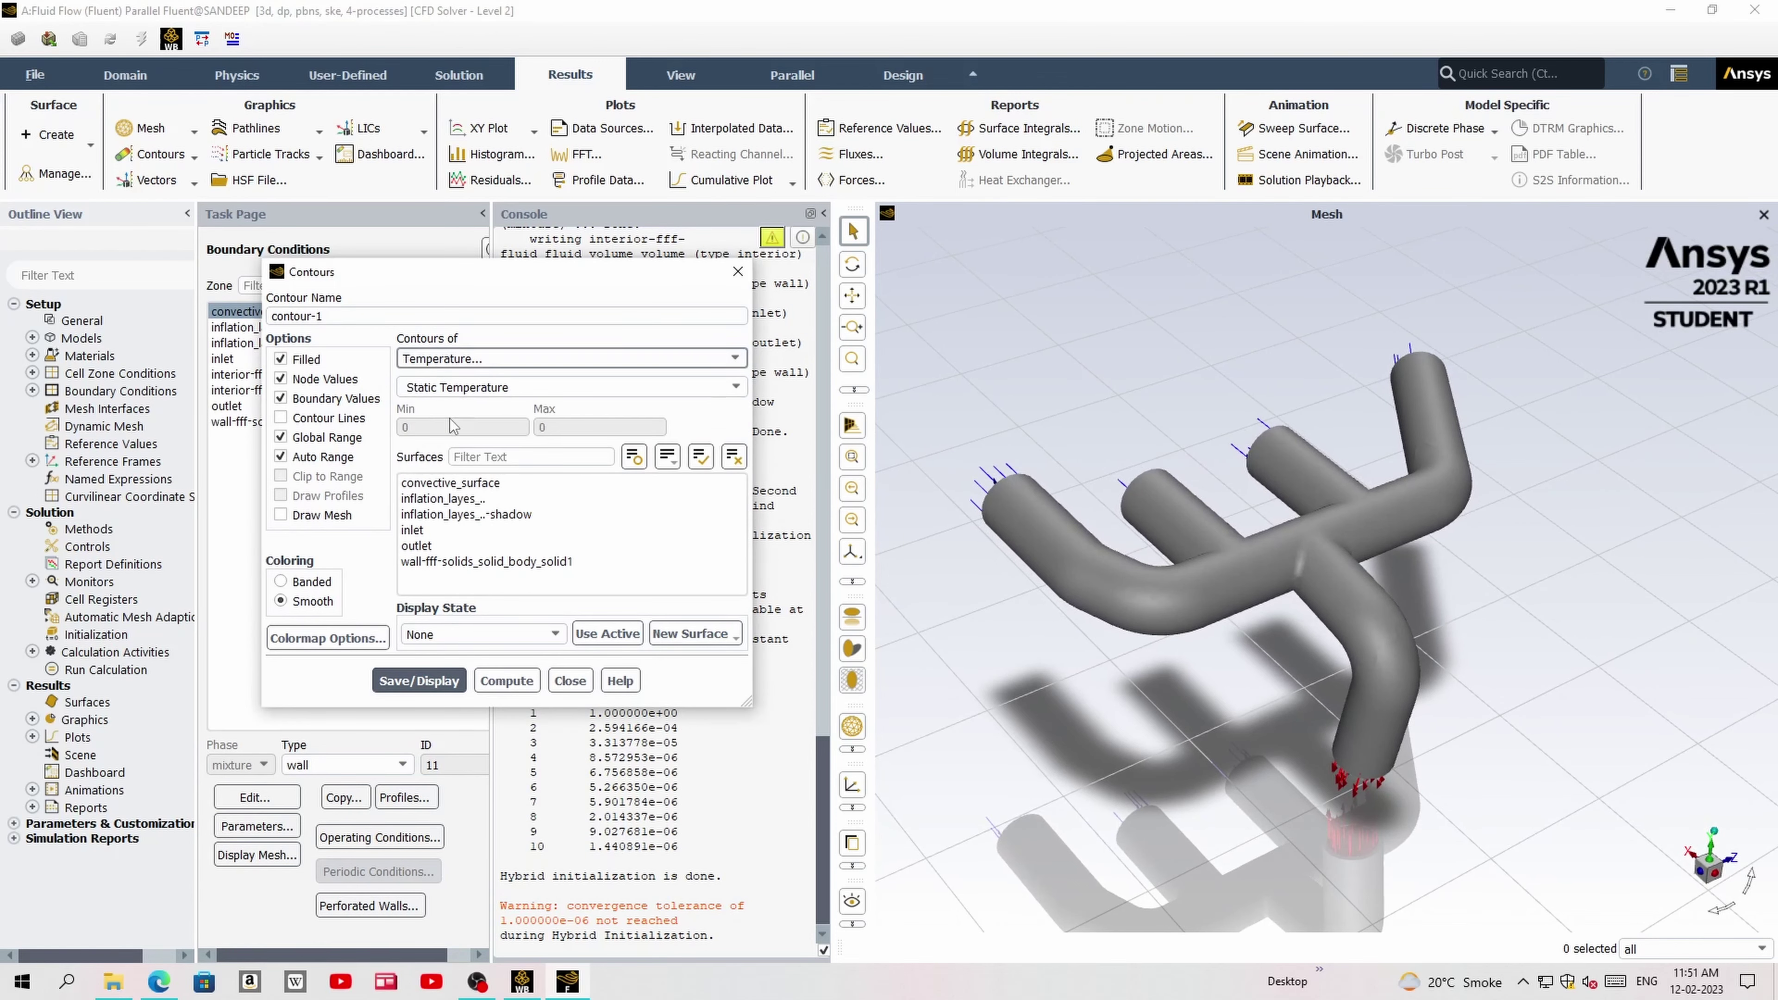
pyautogui.click(476, 387)
pyautogui.click(737, 387)
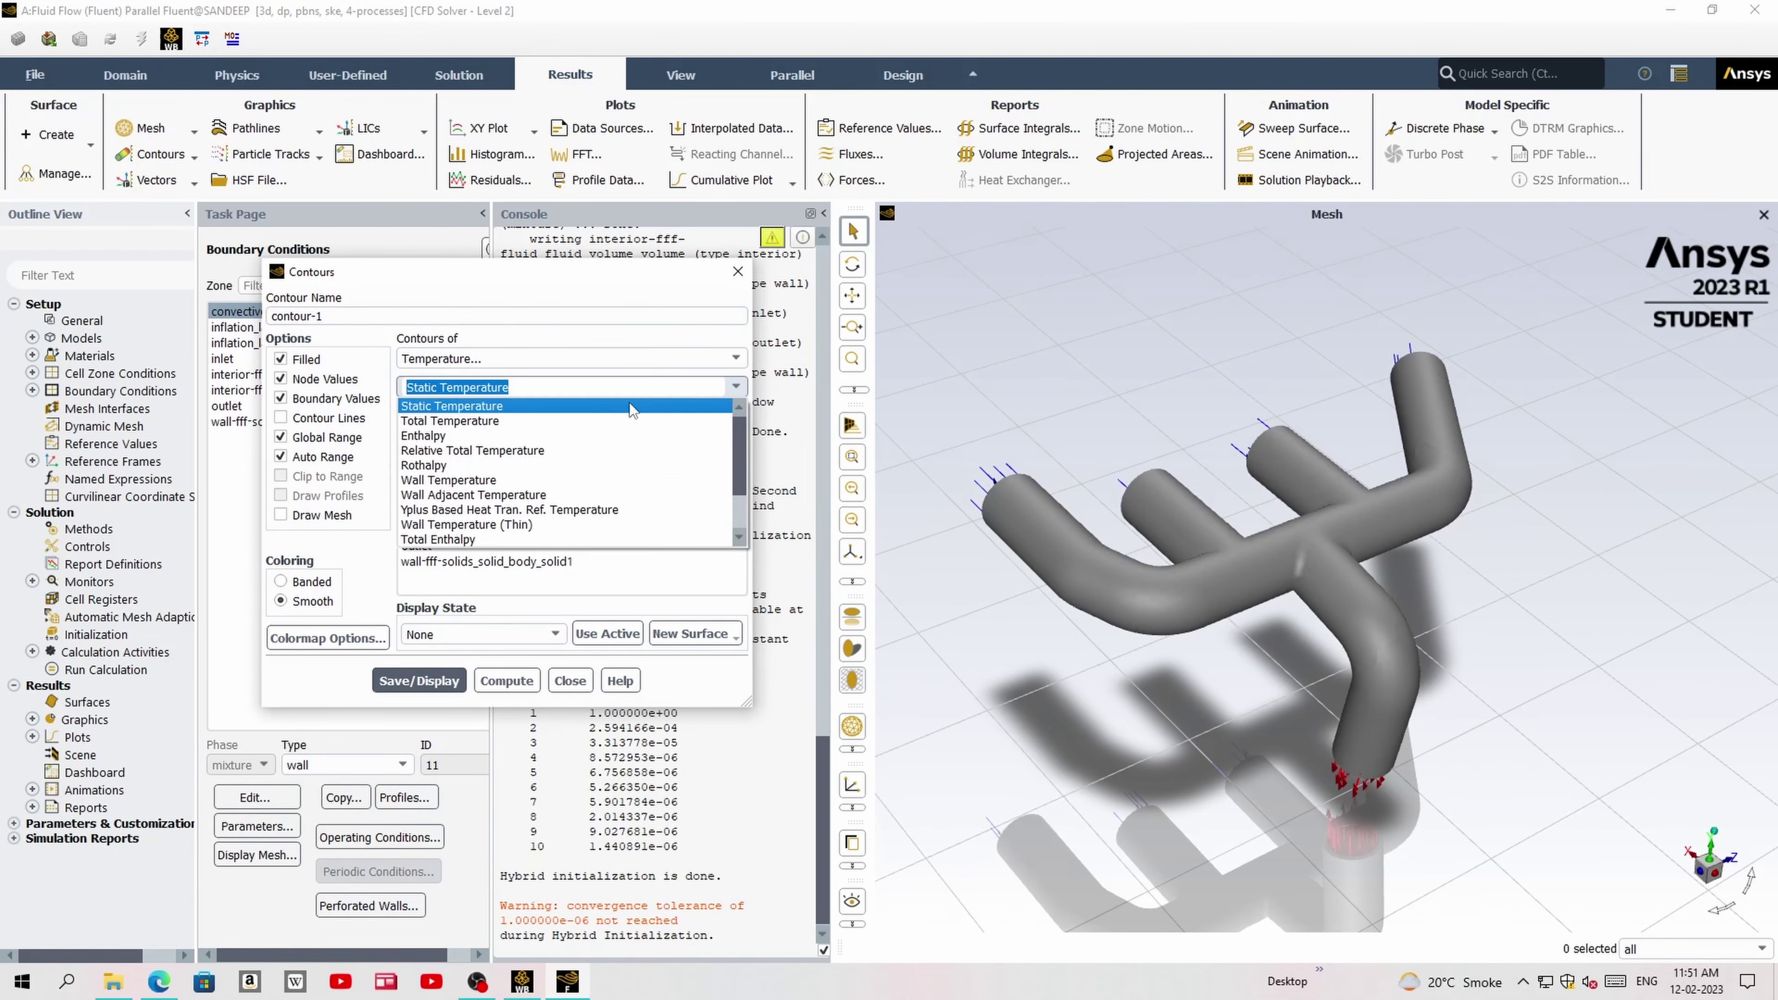
pyautogui.click(552, 421)
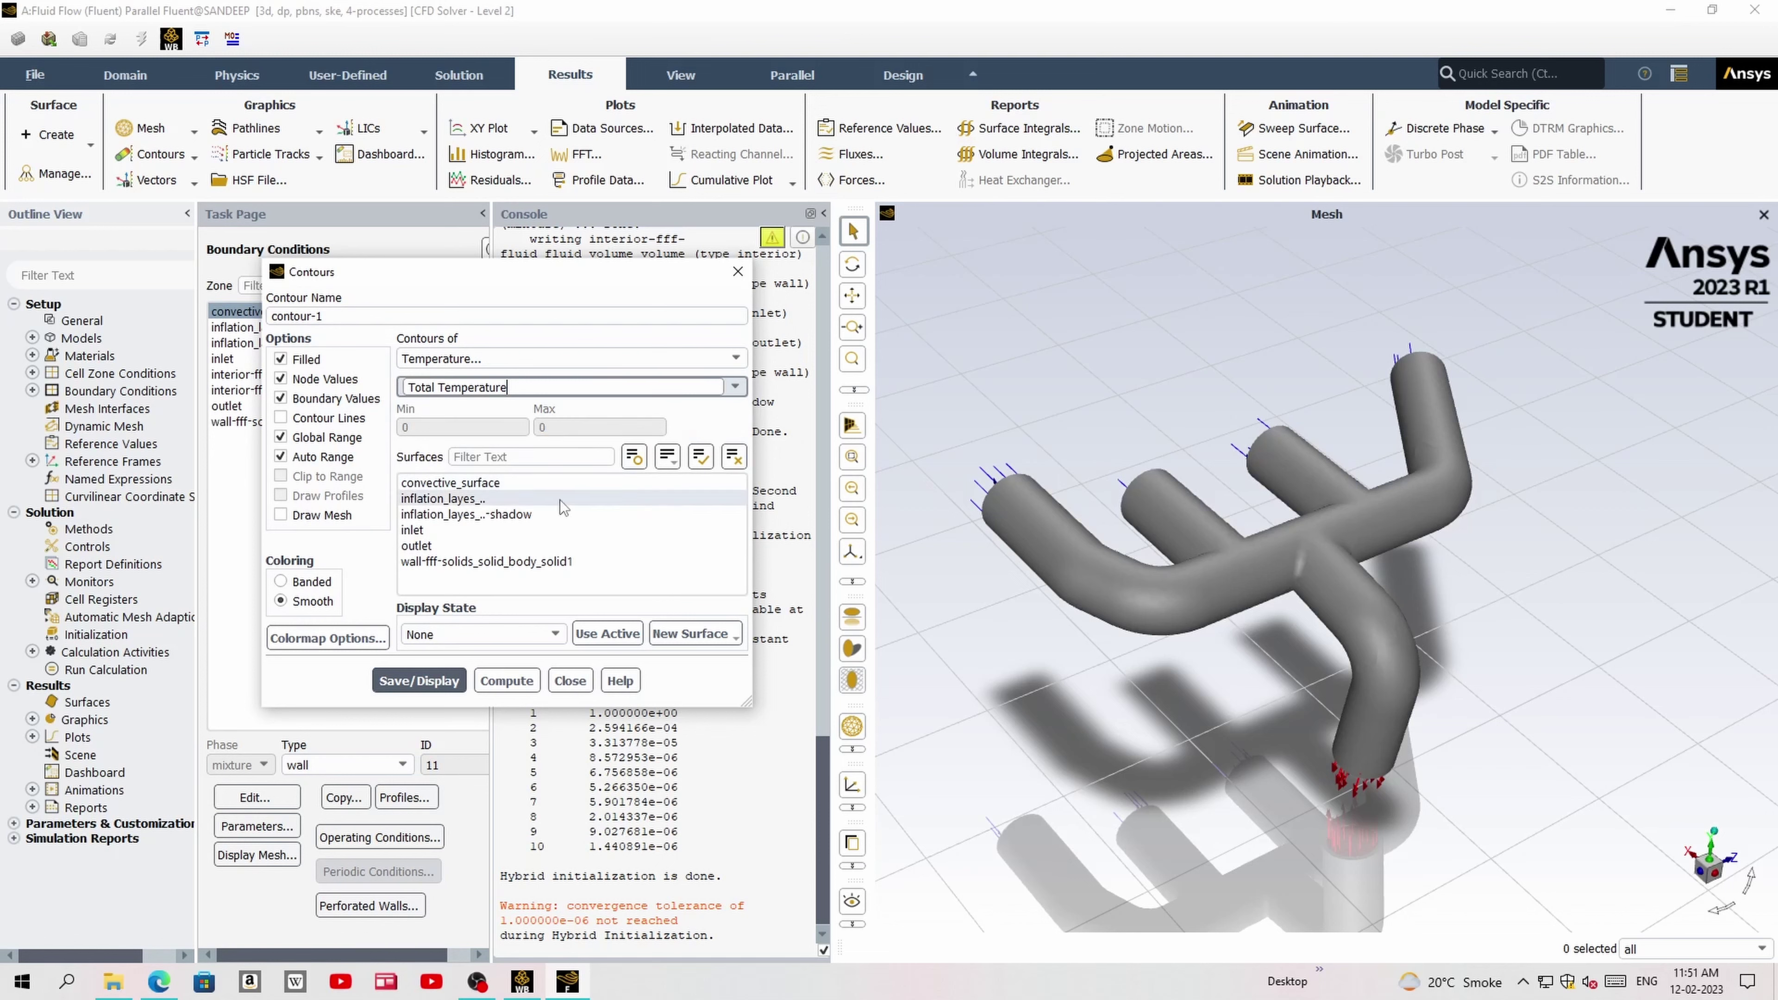
pyautogui.click(700, 457)
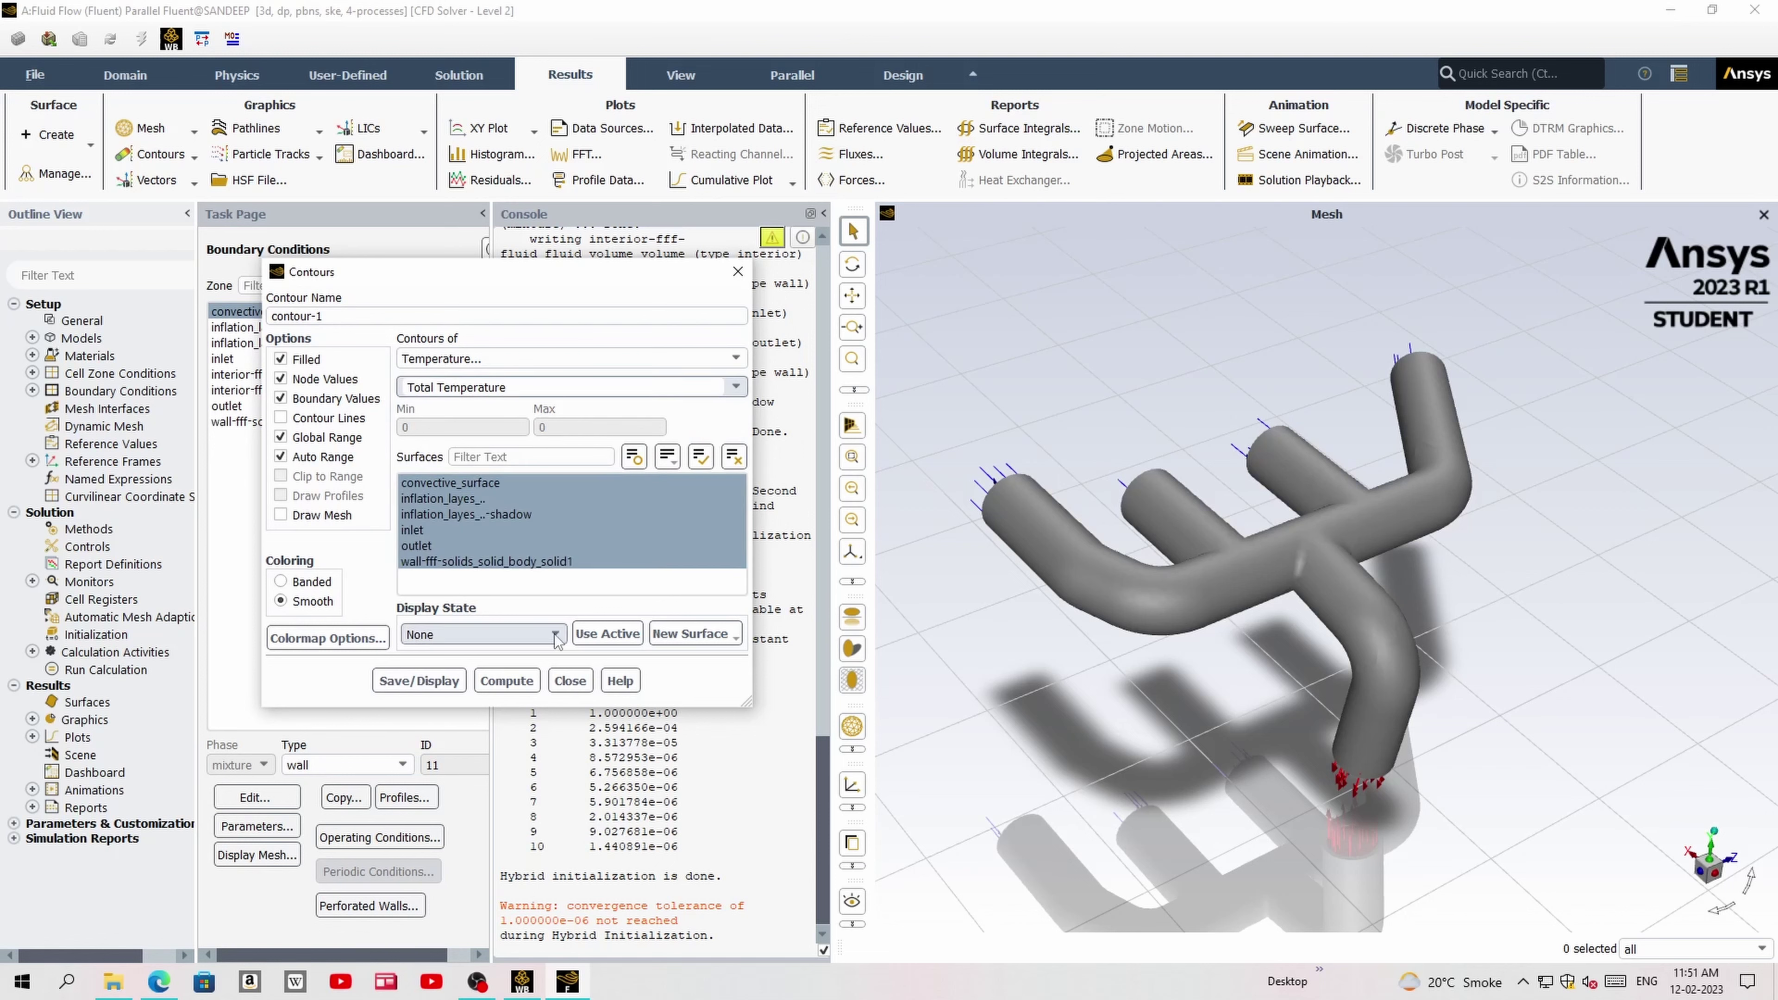
pyautogui.click(607, 634)
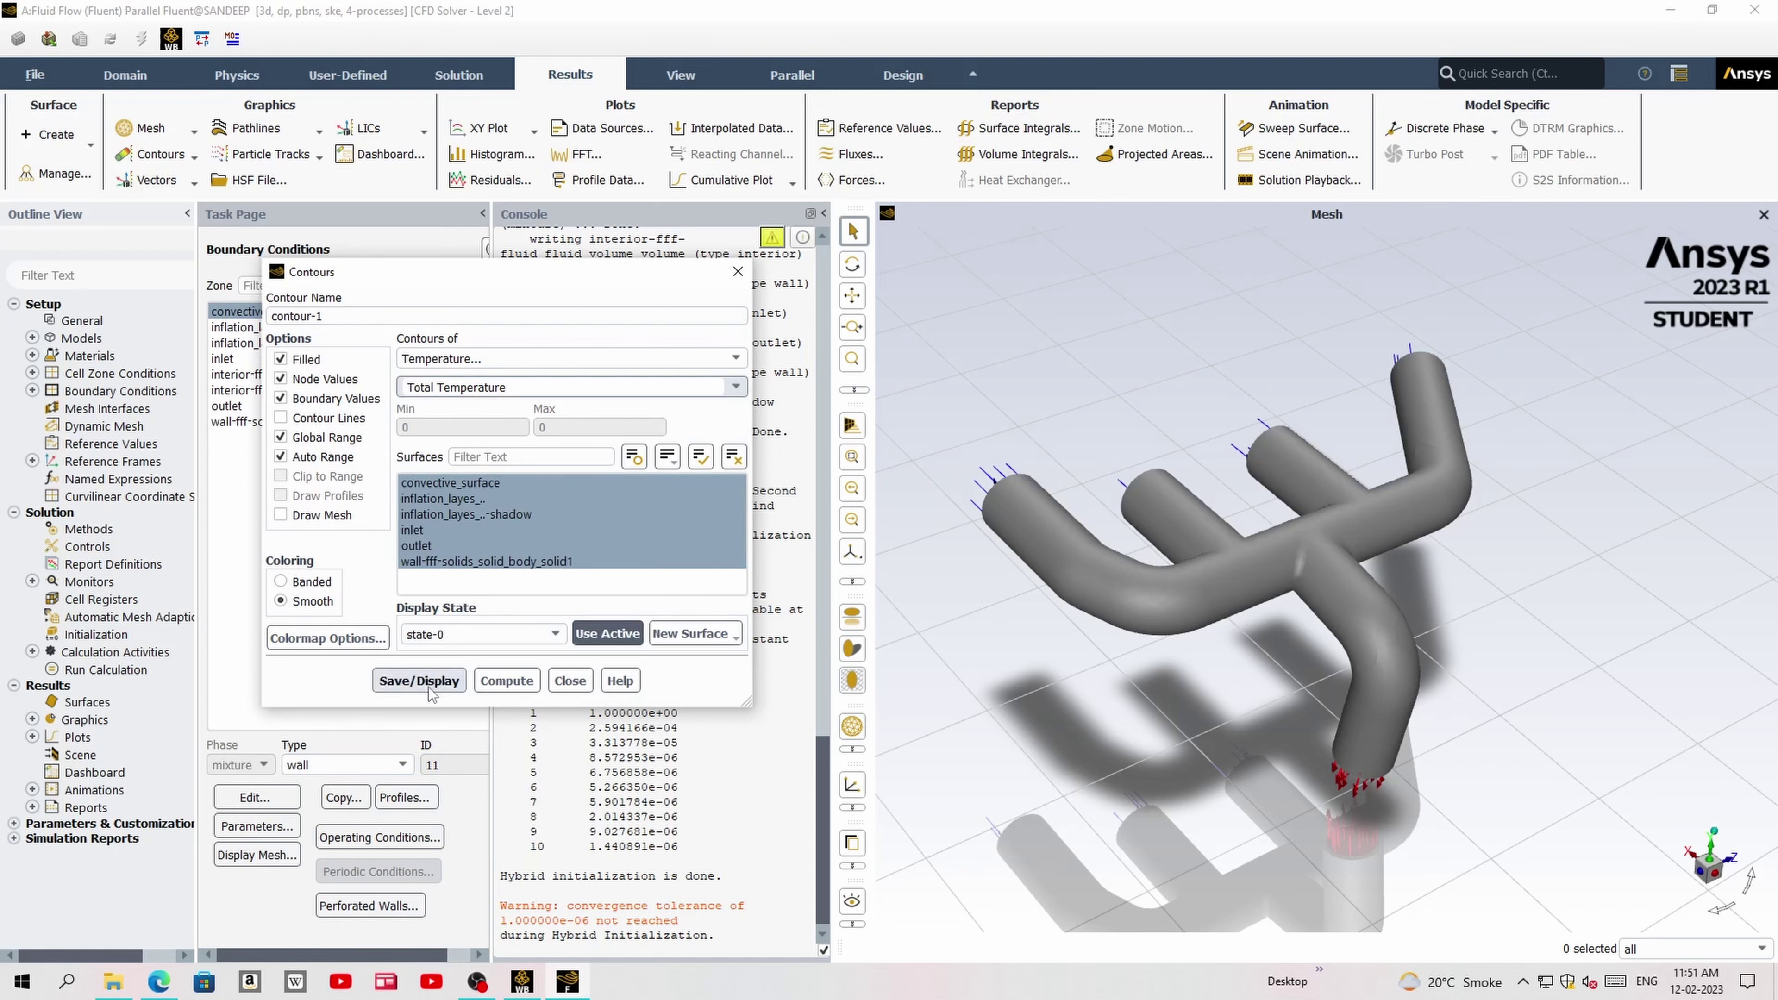
# - Name the contour 'temp', save and display it, then close the dialog
pyautogui.moveTo(335, 316); pyautogui.dragTo(252, 321)
pyautogui.write('tem')
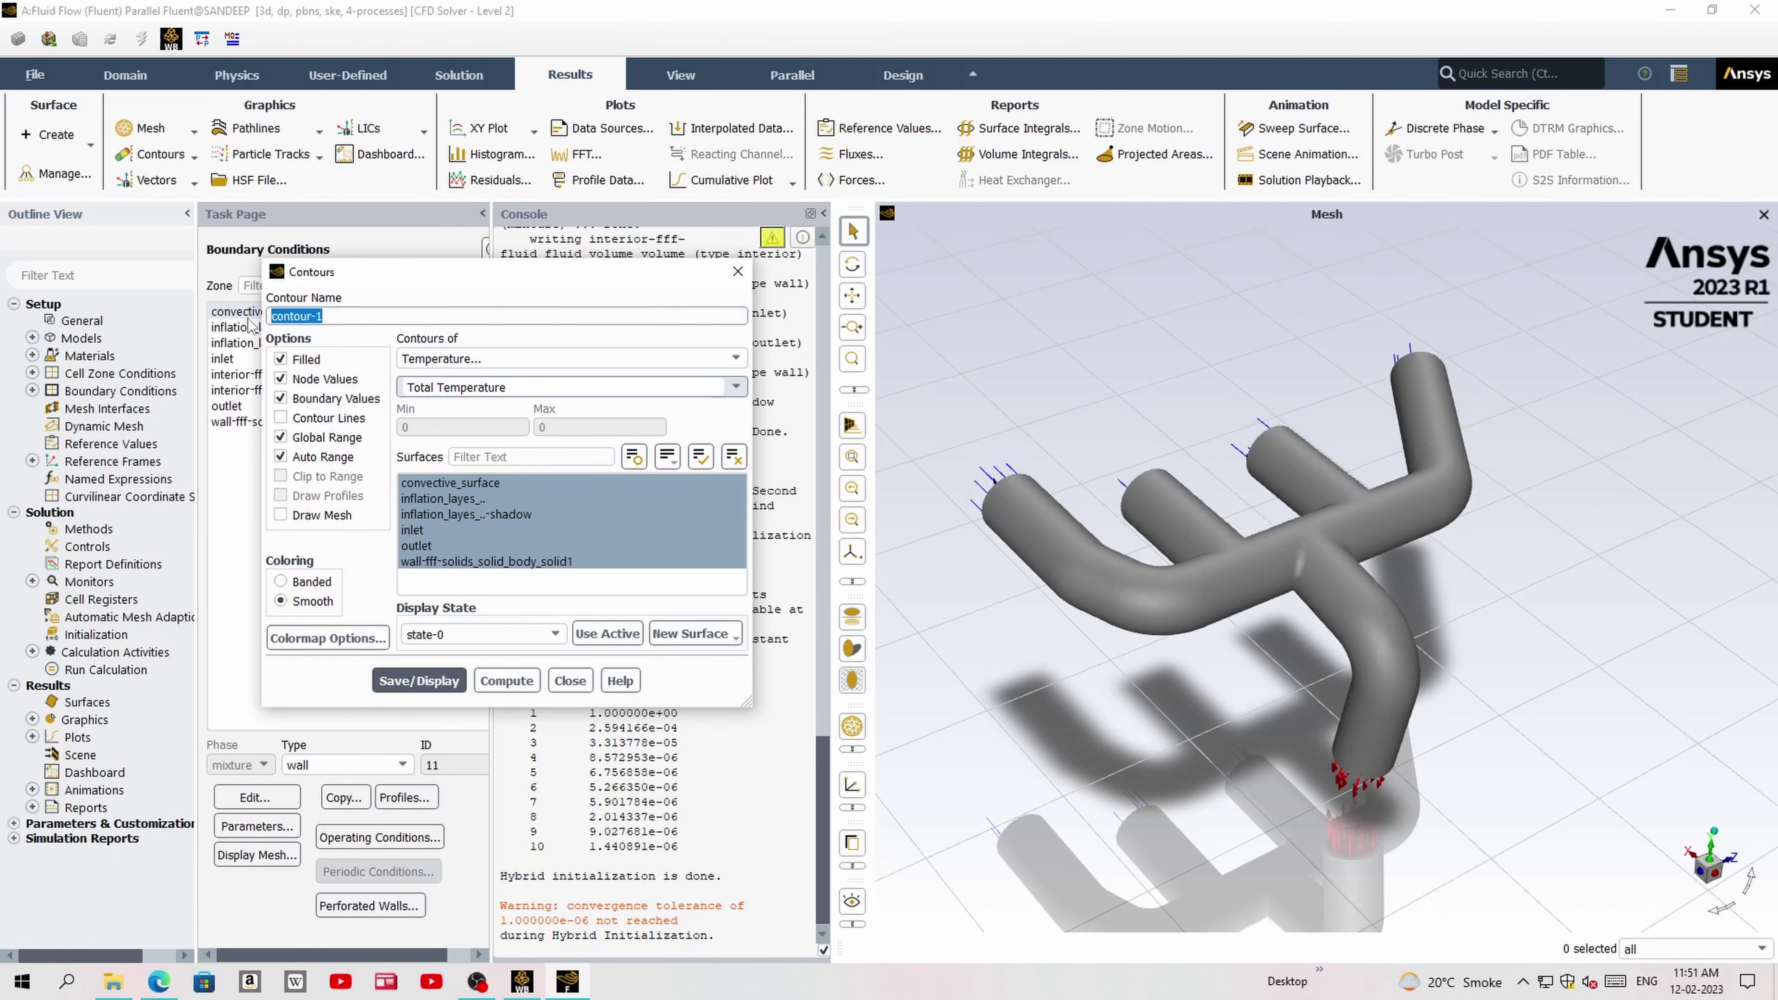
pyautogui.write('p')
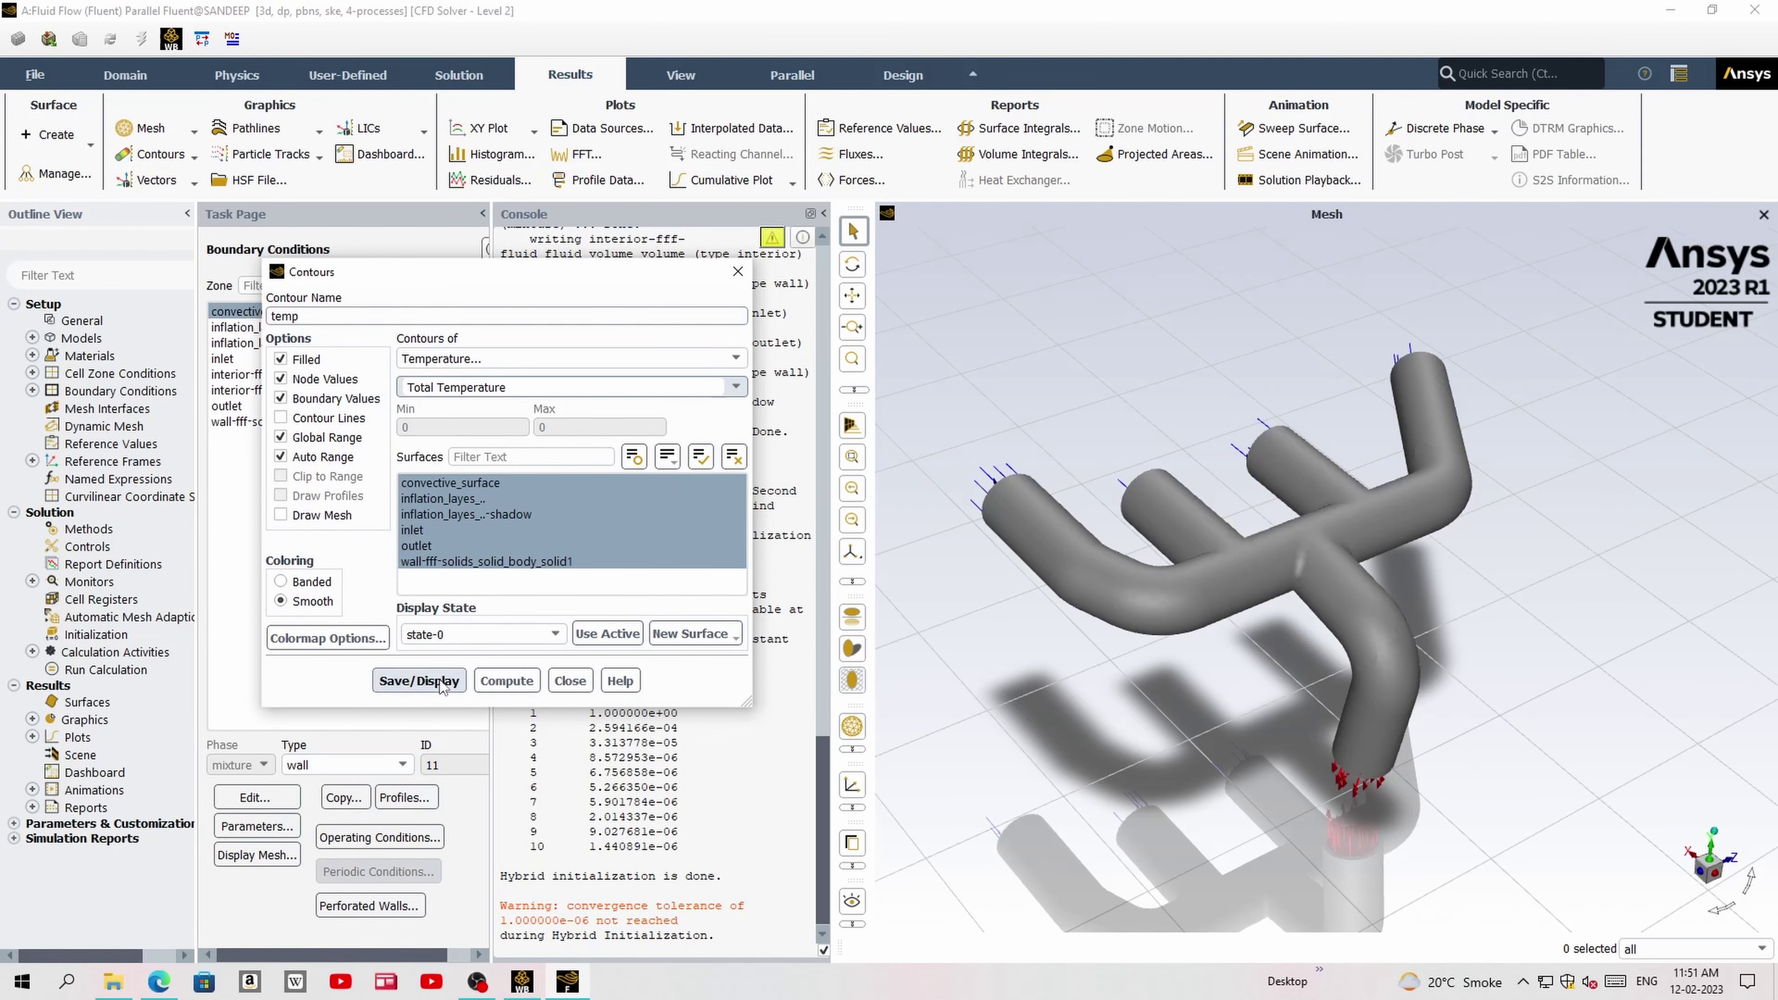
pyautogui.click(428, 679)
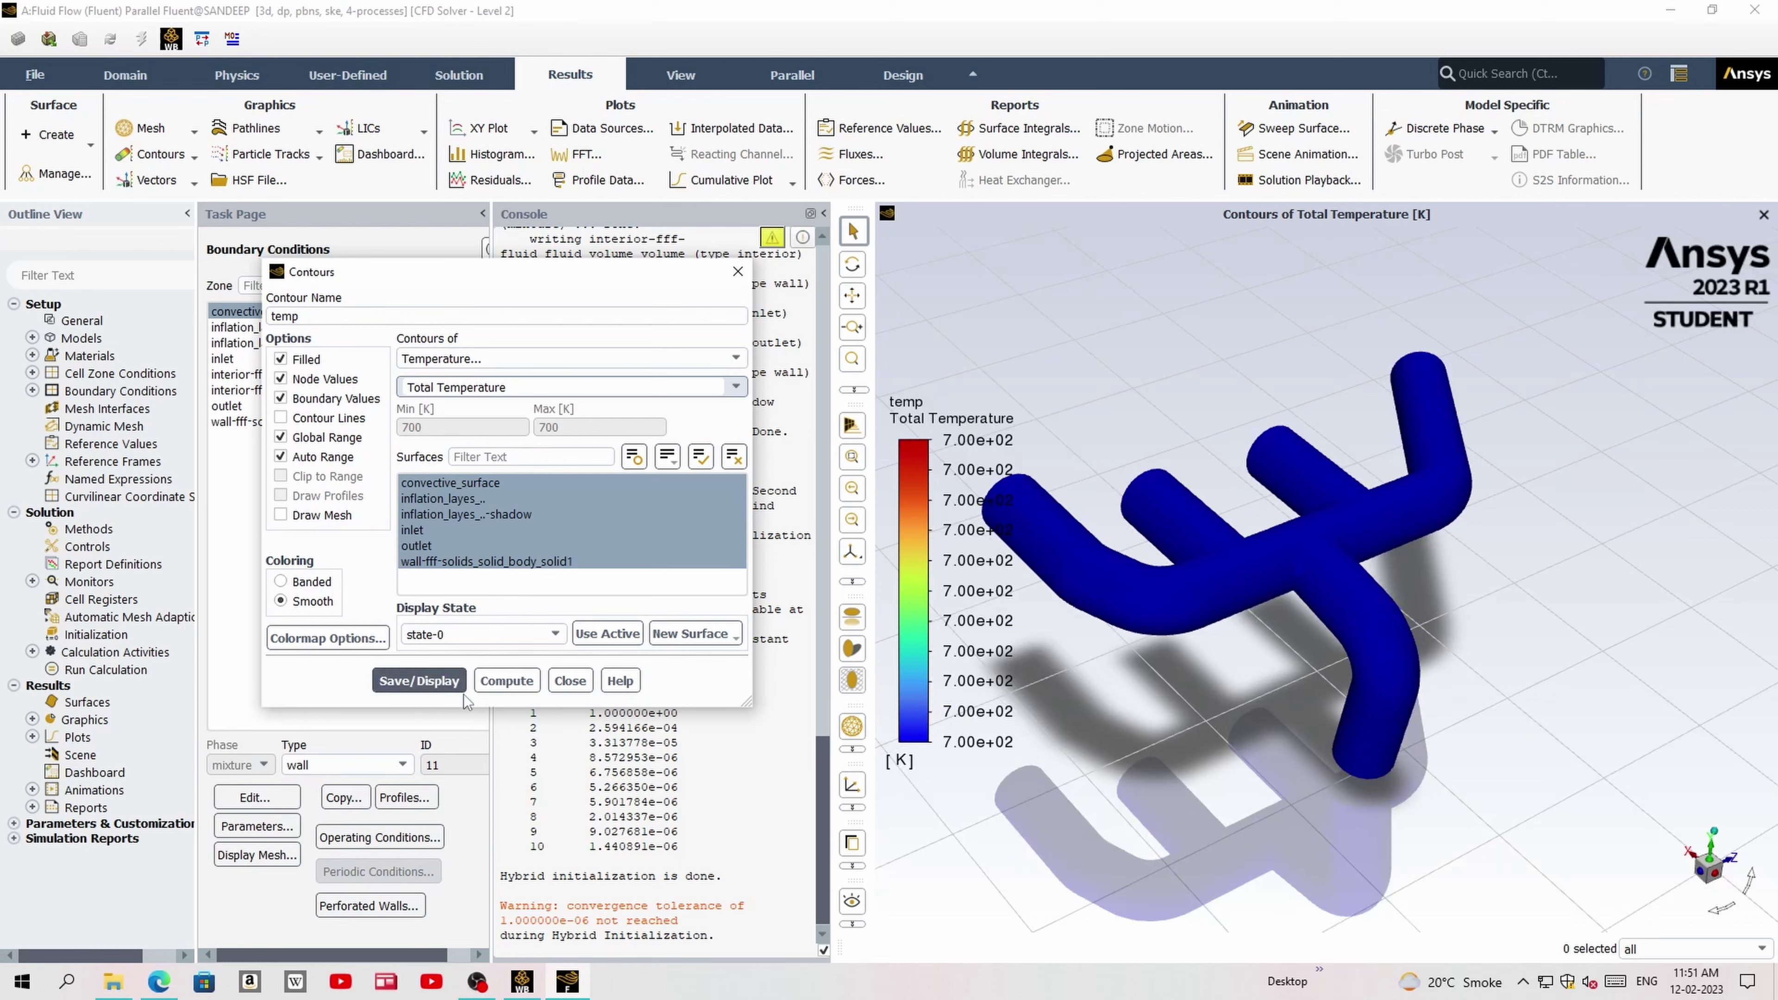
pyautogui.click(582, 678)
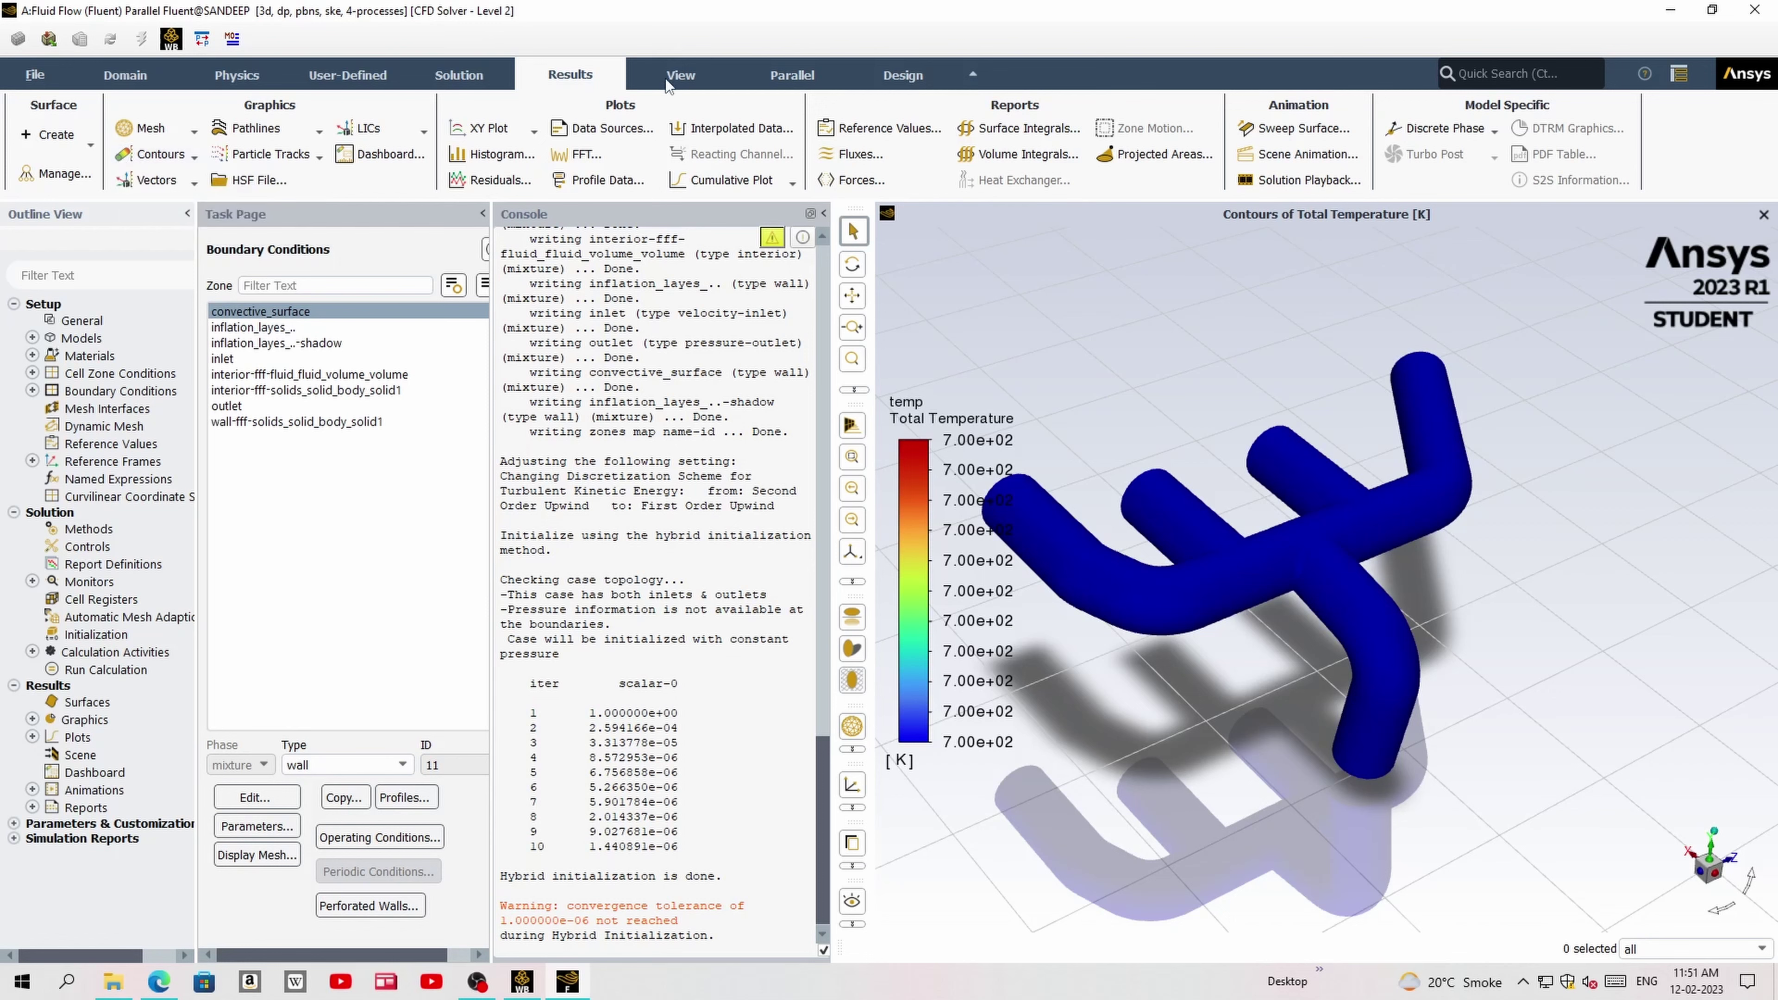
# - Set Fluent to autosave data every 1 iteration
pyautogui.click(460, 76)
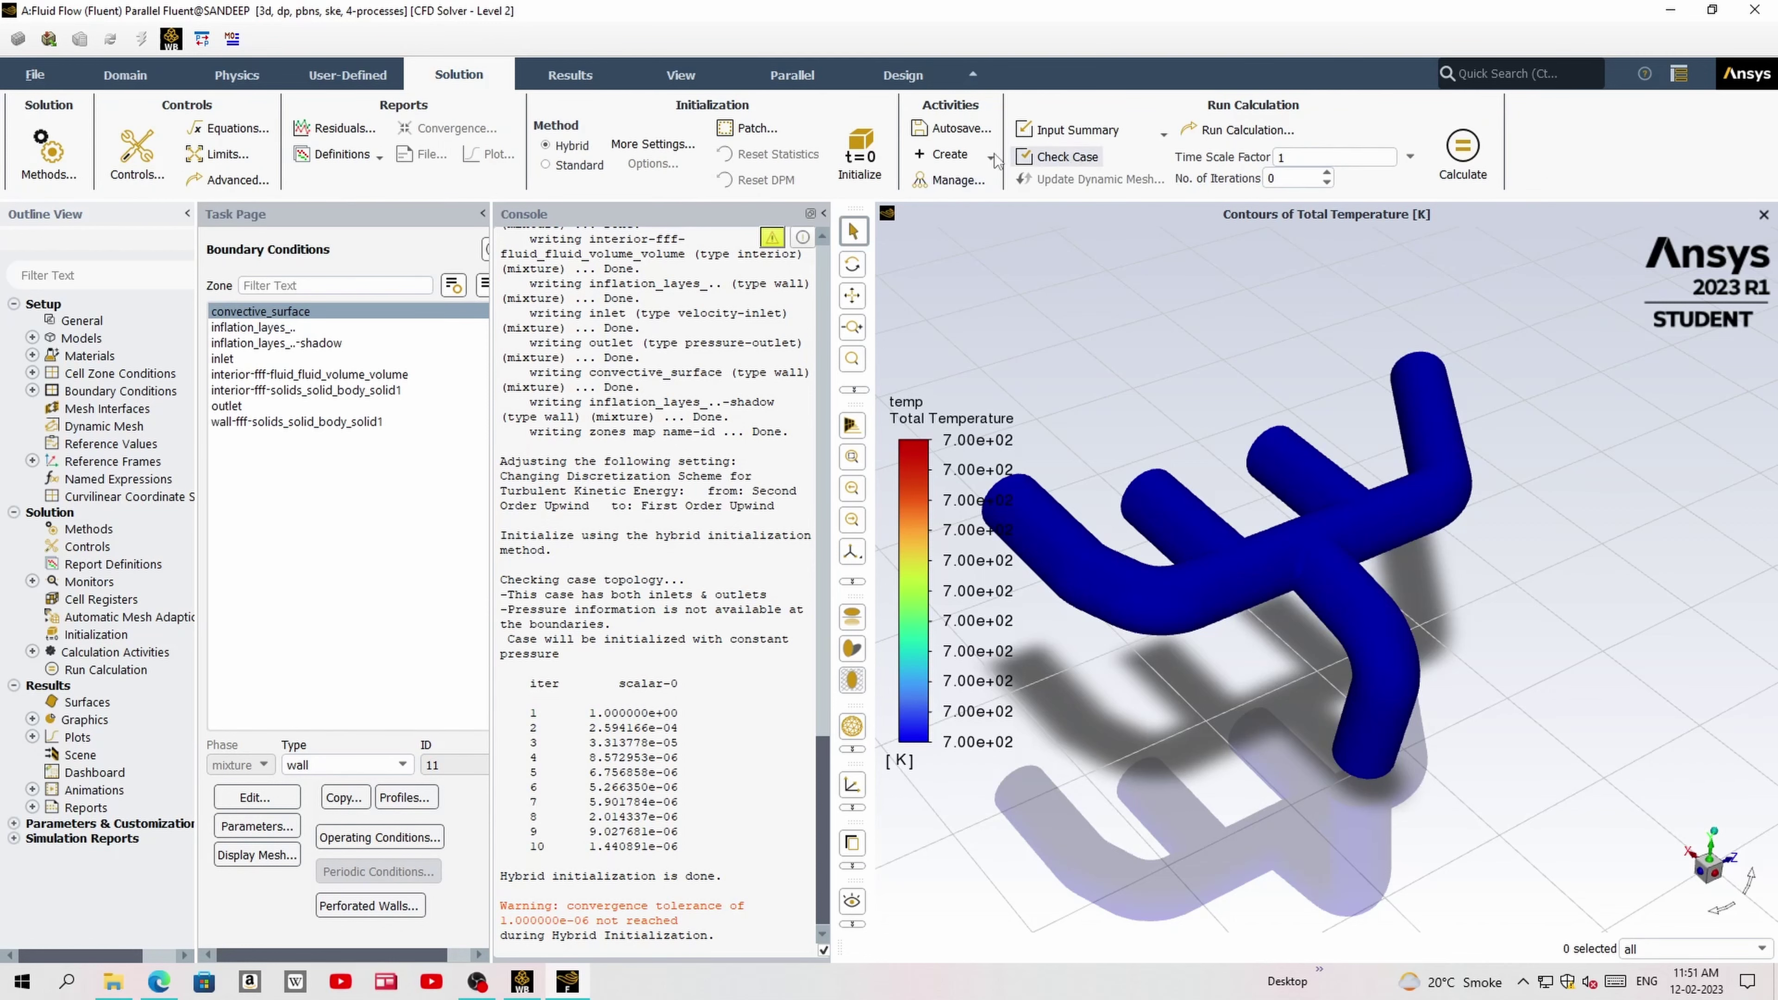
pyautogui.click(956, 129)
pyautogui.click(443, 511)
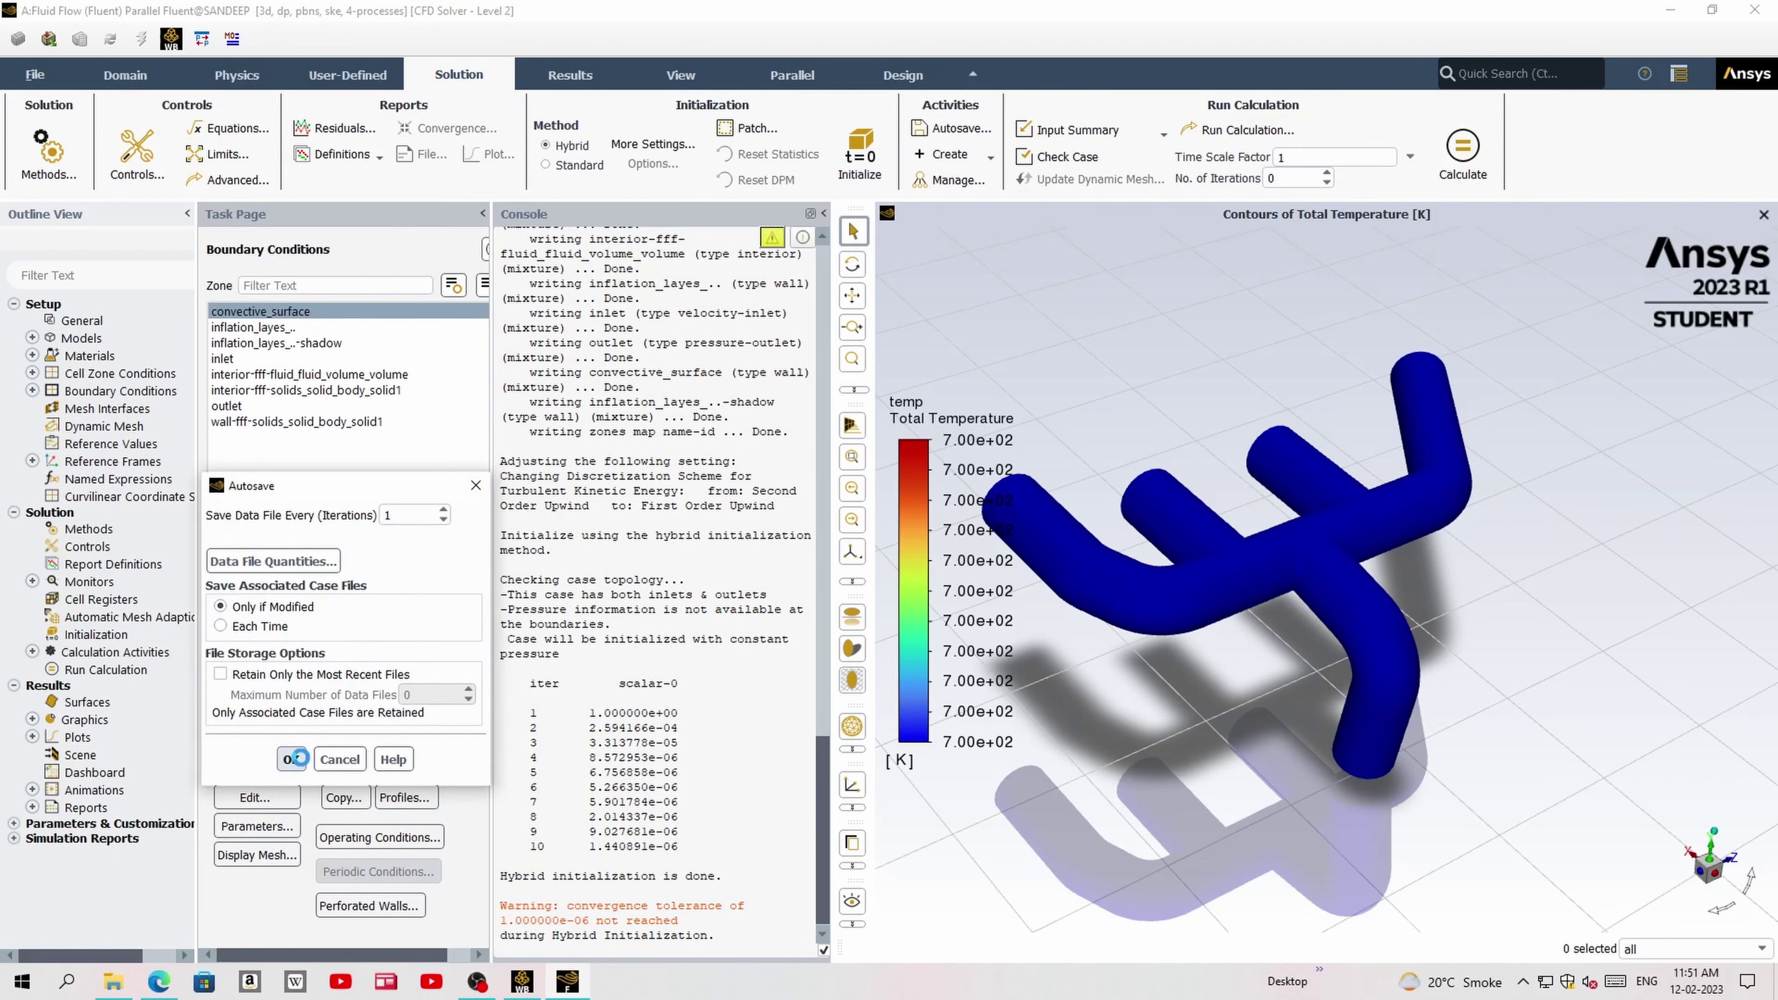
pyautogui.click(292, 759)
# - Record the temp contour as a solution animation using the active view, then run 400 iterations
pyautogui.click(944, 160)
pyautogui.click(987, 199)
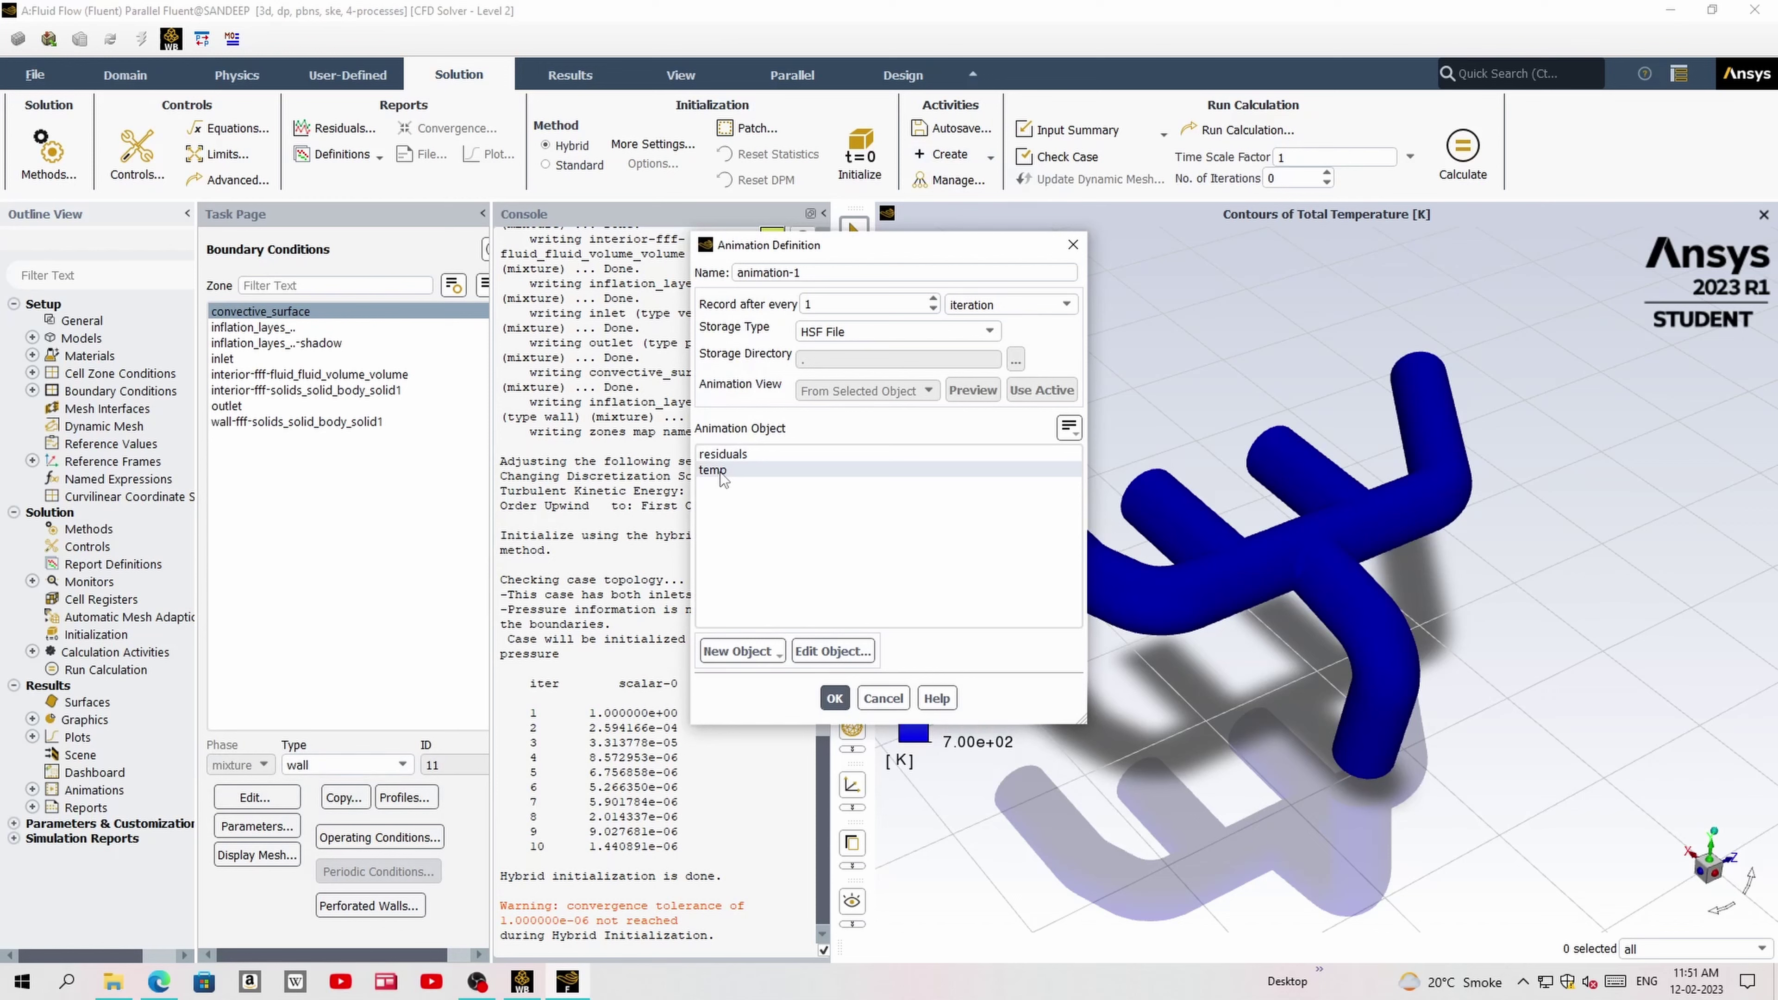
pyautogui.click(724, 480)
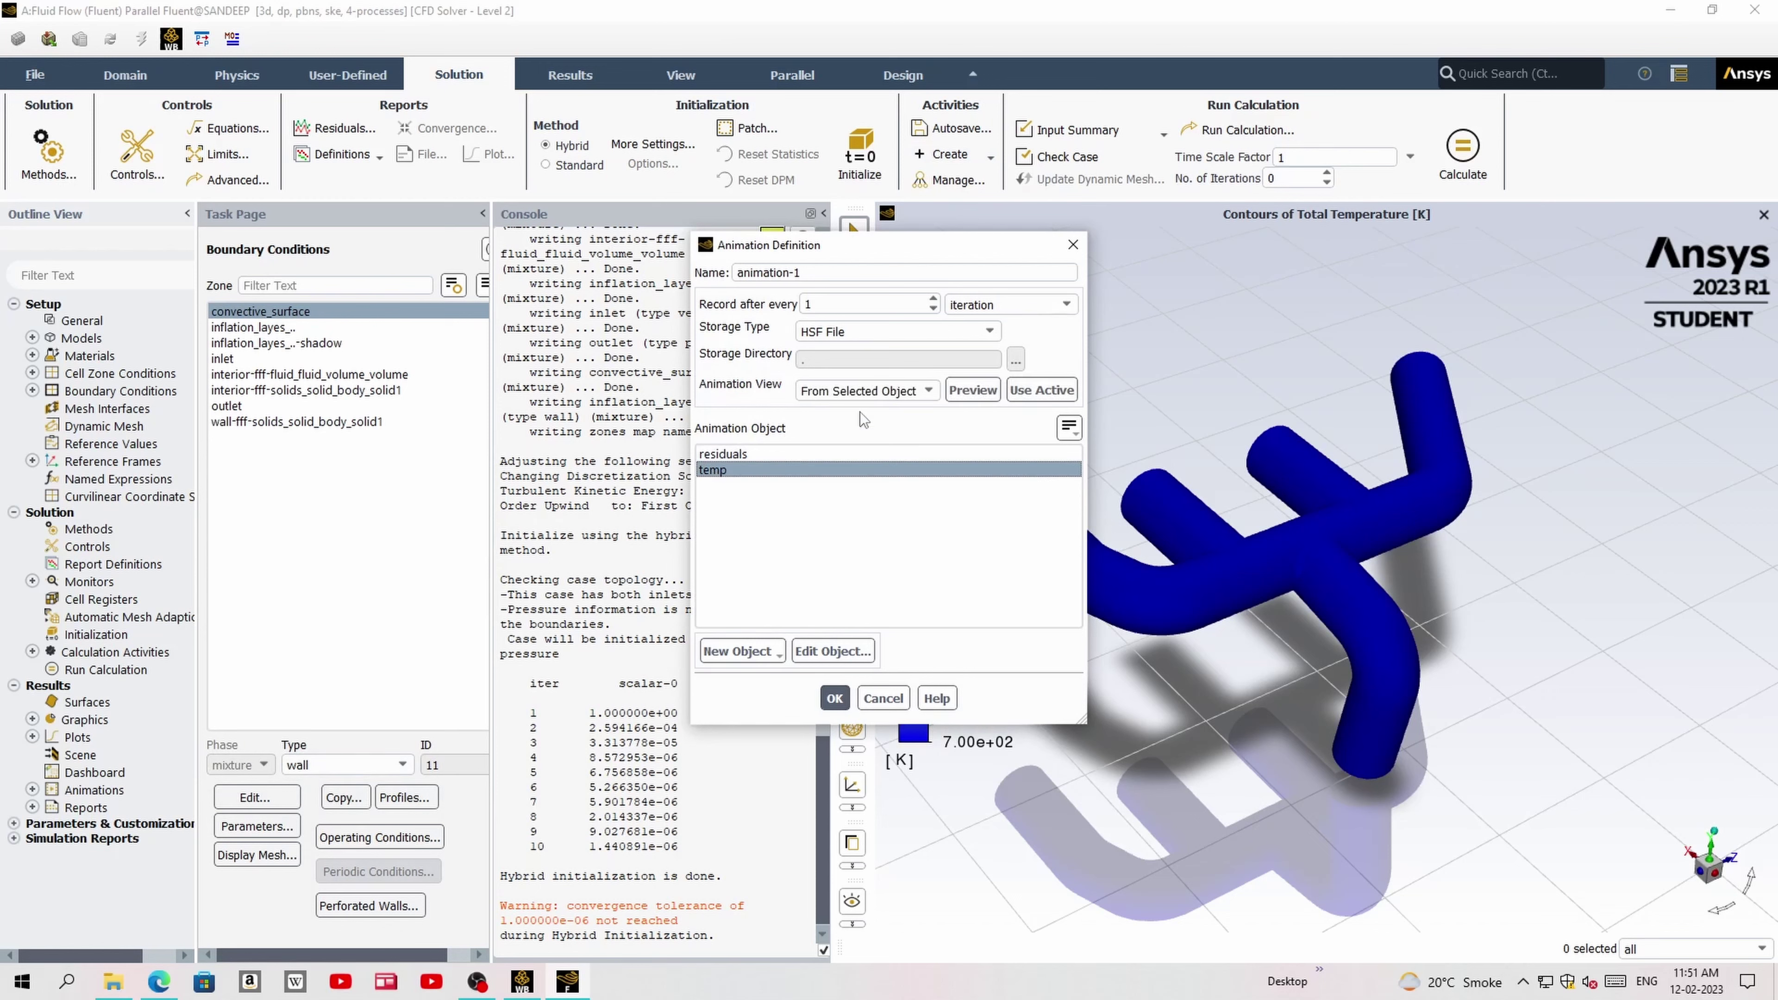
pyautogui.click(1029, 391)
pyautogui.click(835, 697)
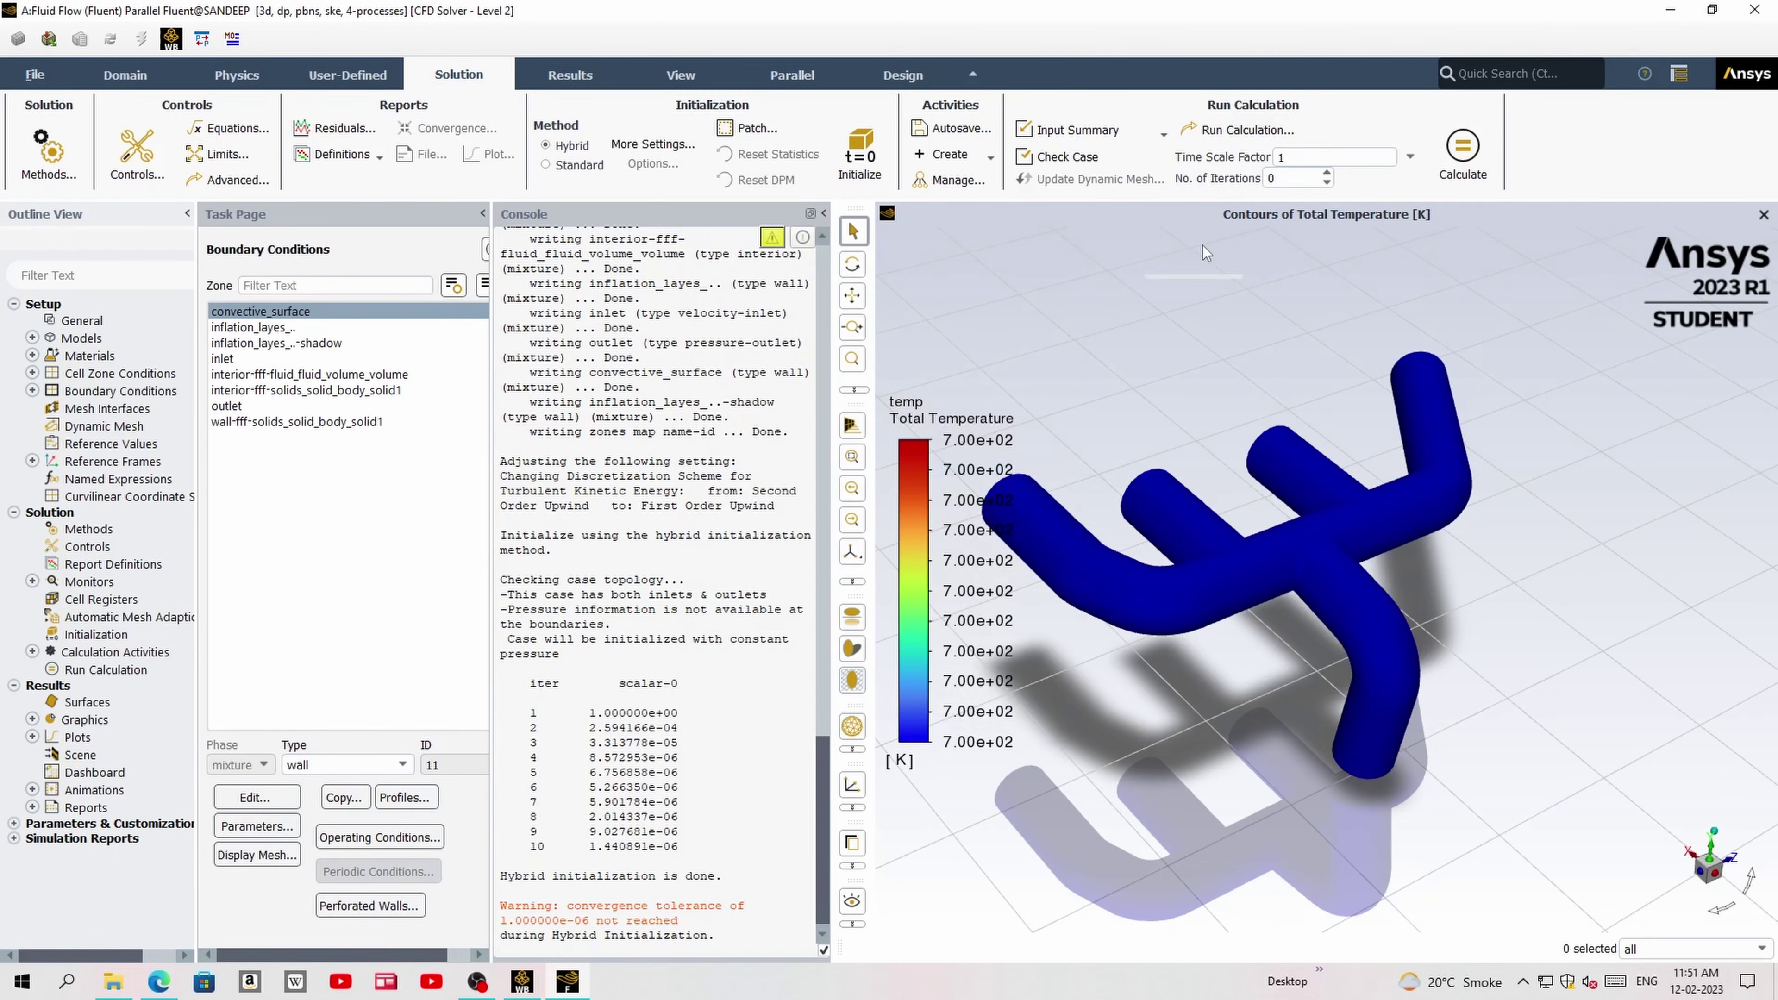
pyautogui.doubleClick(1265, 182)
pyautogui.write('400')
pyautogui.click(1464, 153)
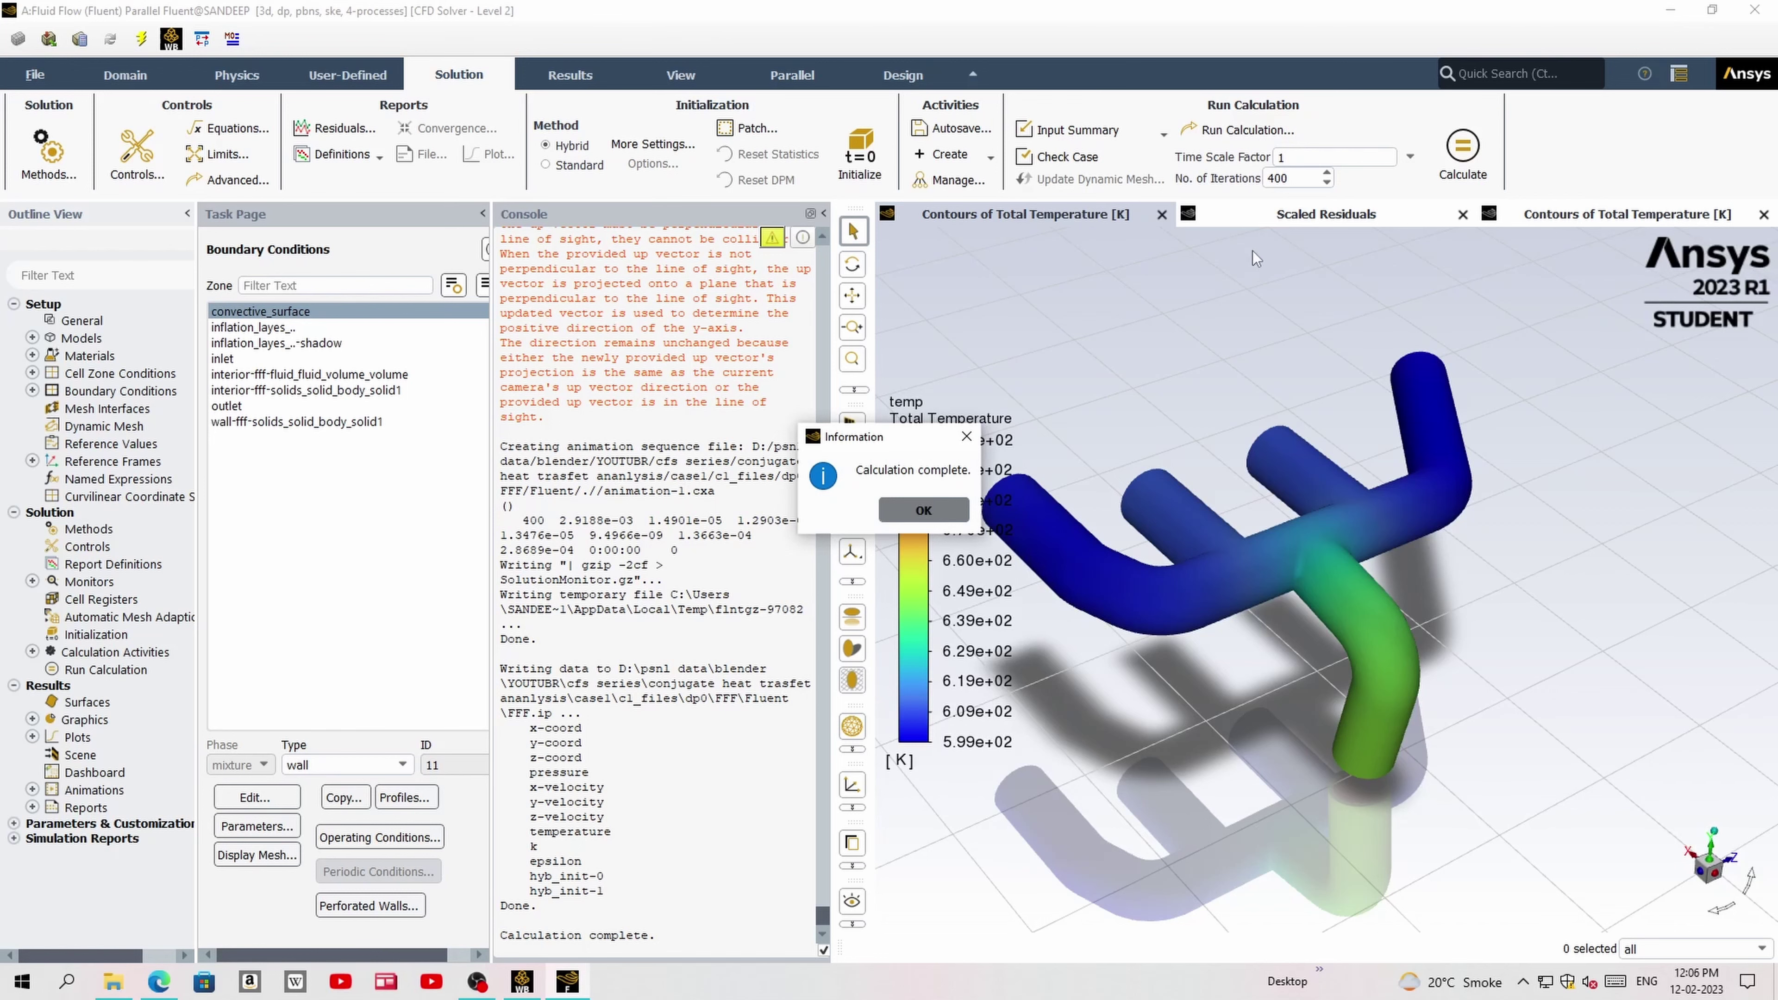
# - Dismiss the Calculation complete notice and review the scaled residuals plot
pyautogui.click(1301, 218)
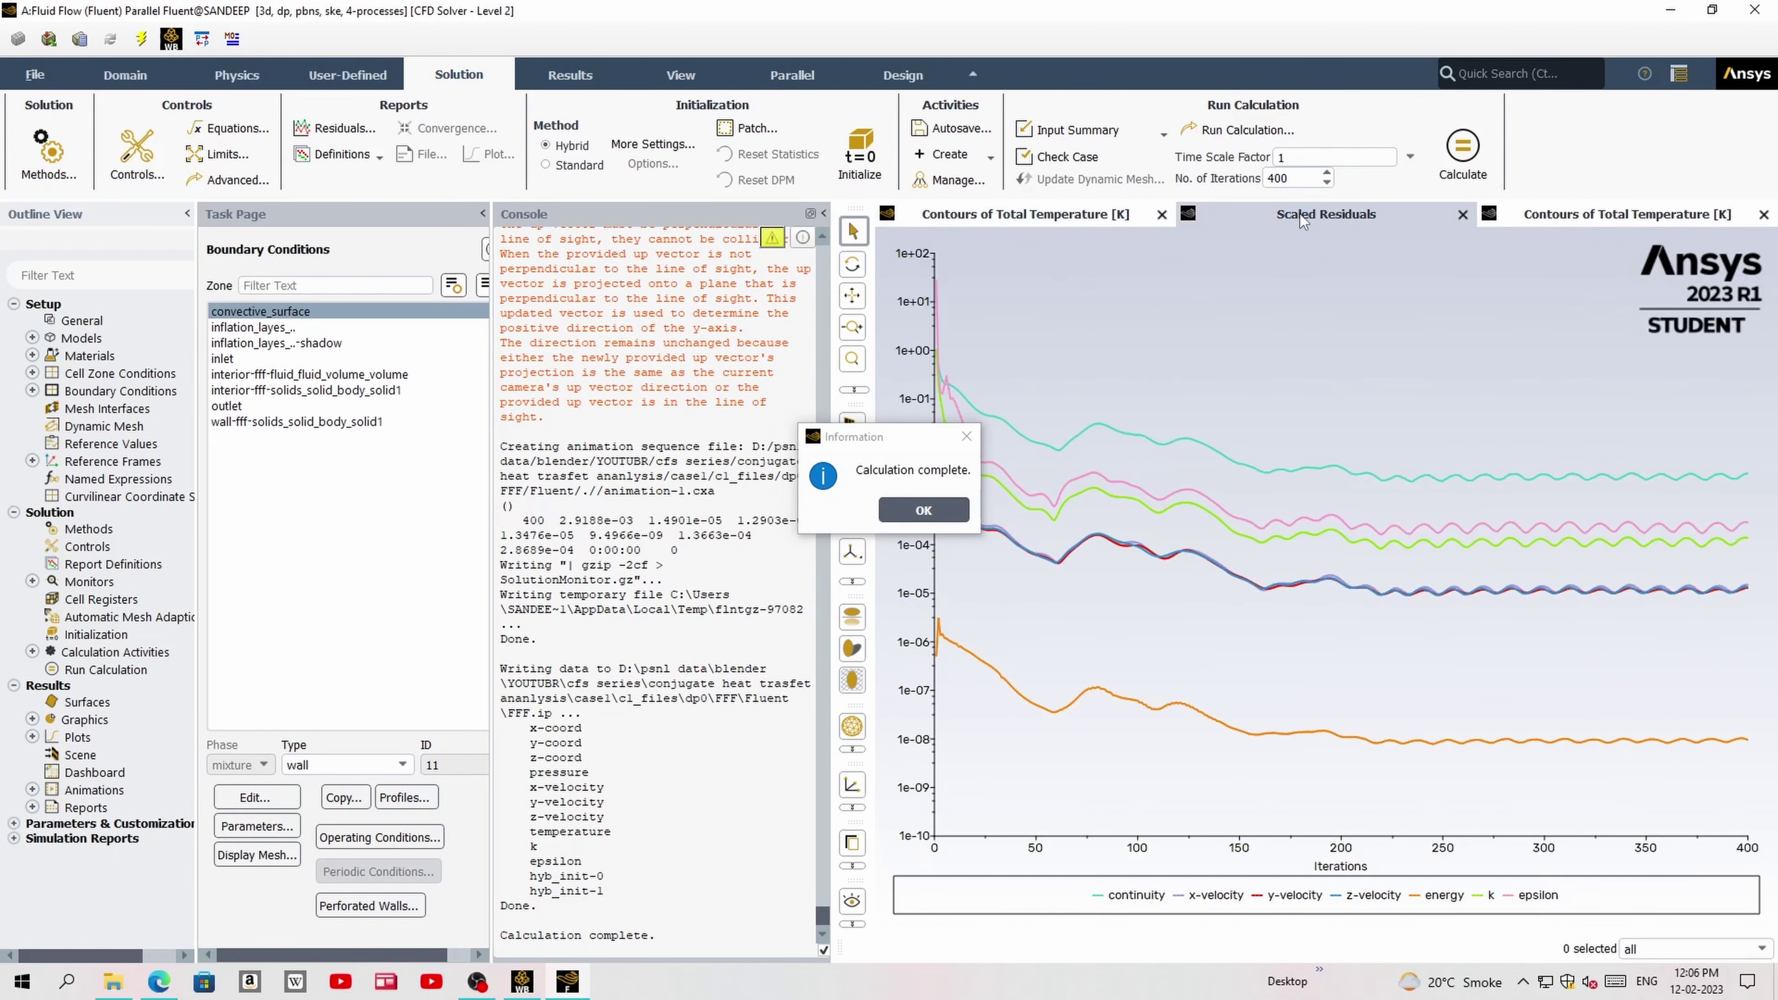
pyautogui.click(945, 515)
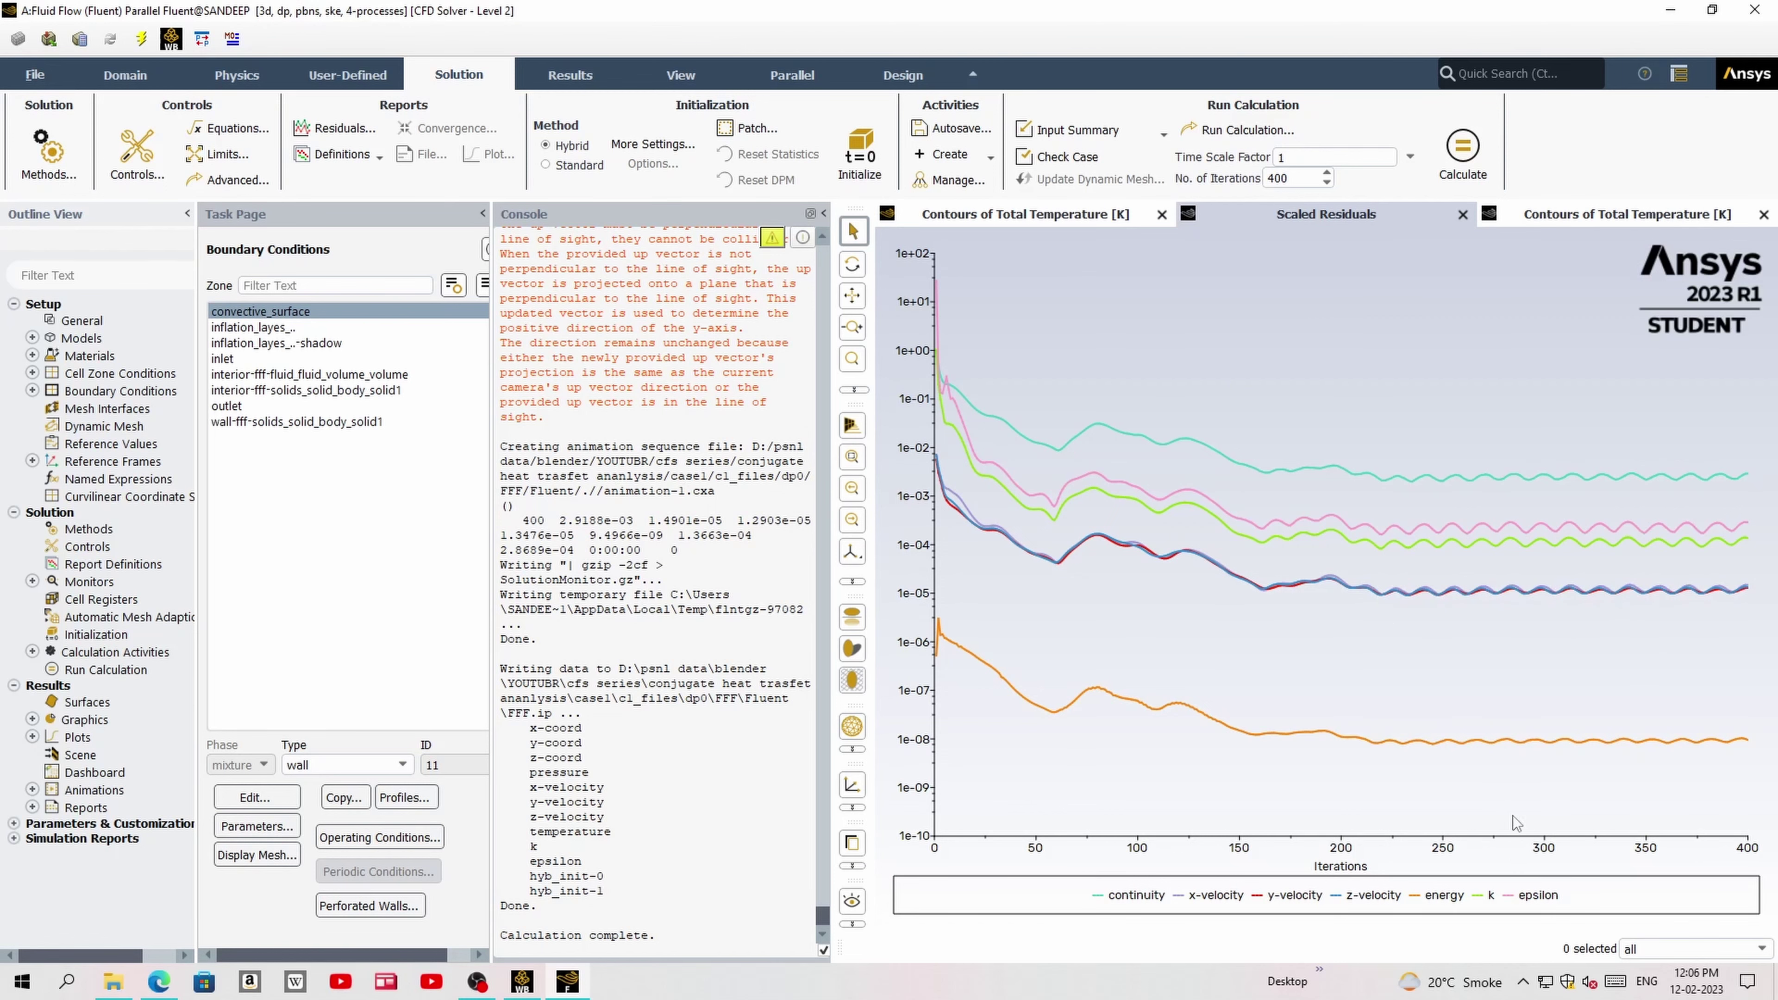
pyautogui.click(1550, 216)
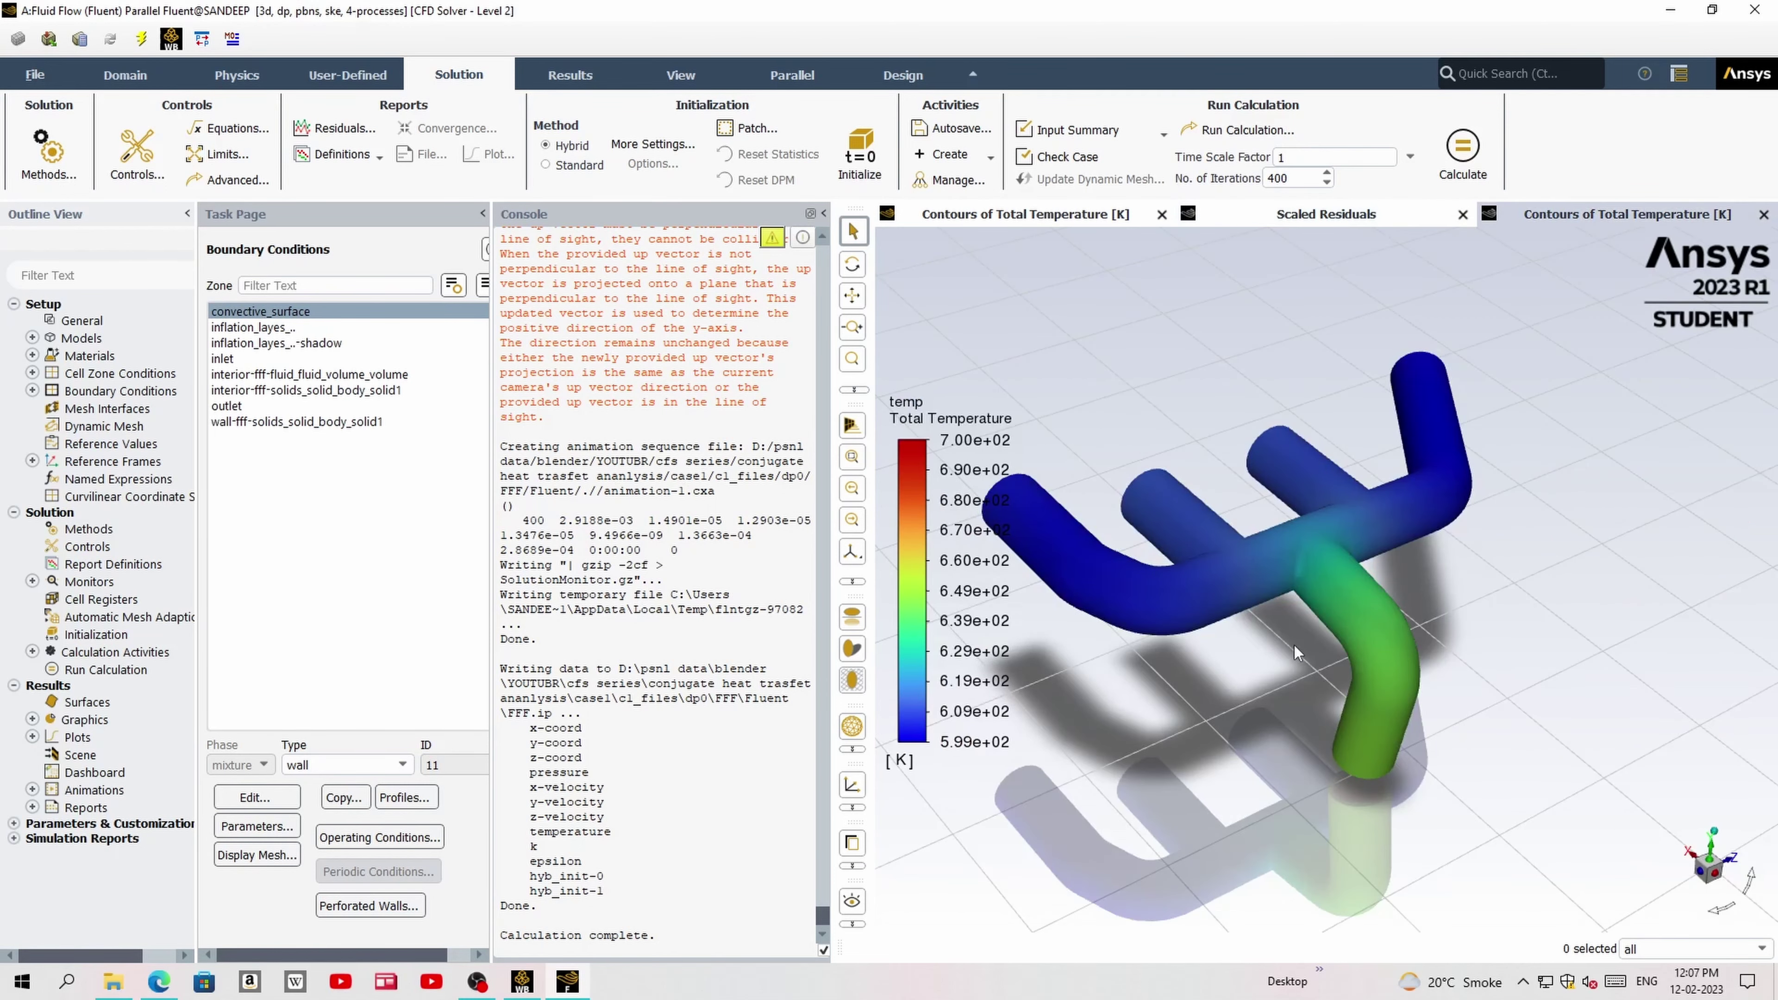
# - Orbit the converged temp contour to inspect pipe temperatures from several angles
pyautogui.moveTo(1296, 652); pyautogui.dragTo(1316, 604)
pyautogui.moveTo(1093, 613)
pyautogui.mouseDown()
pyautogui.moveTo(1373, 615)
pyautogui.moveTo(1225, 670)
pyautogui.mouseUp()
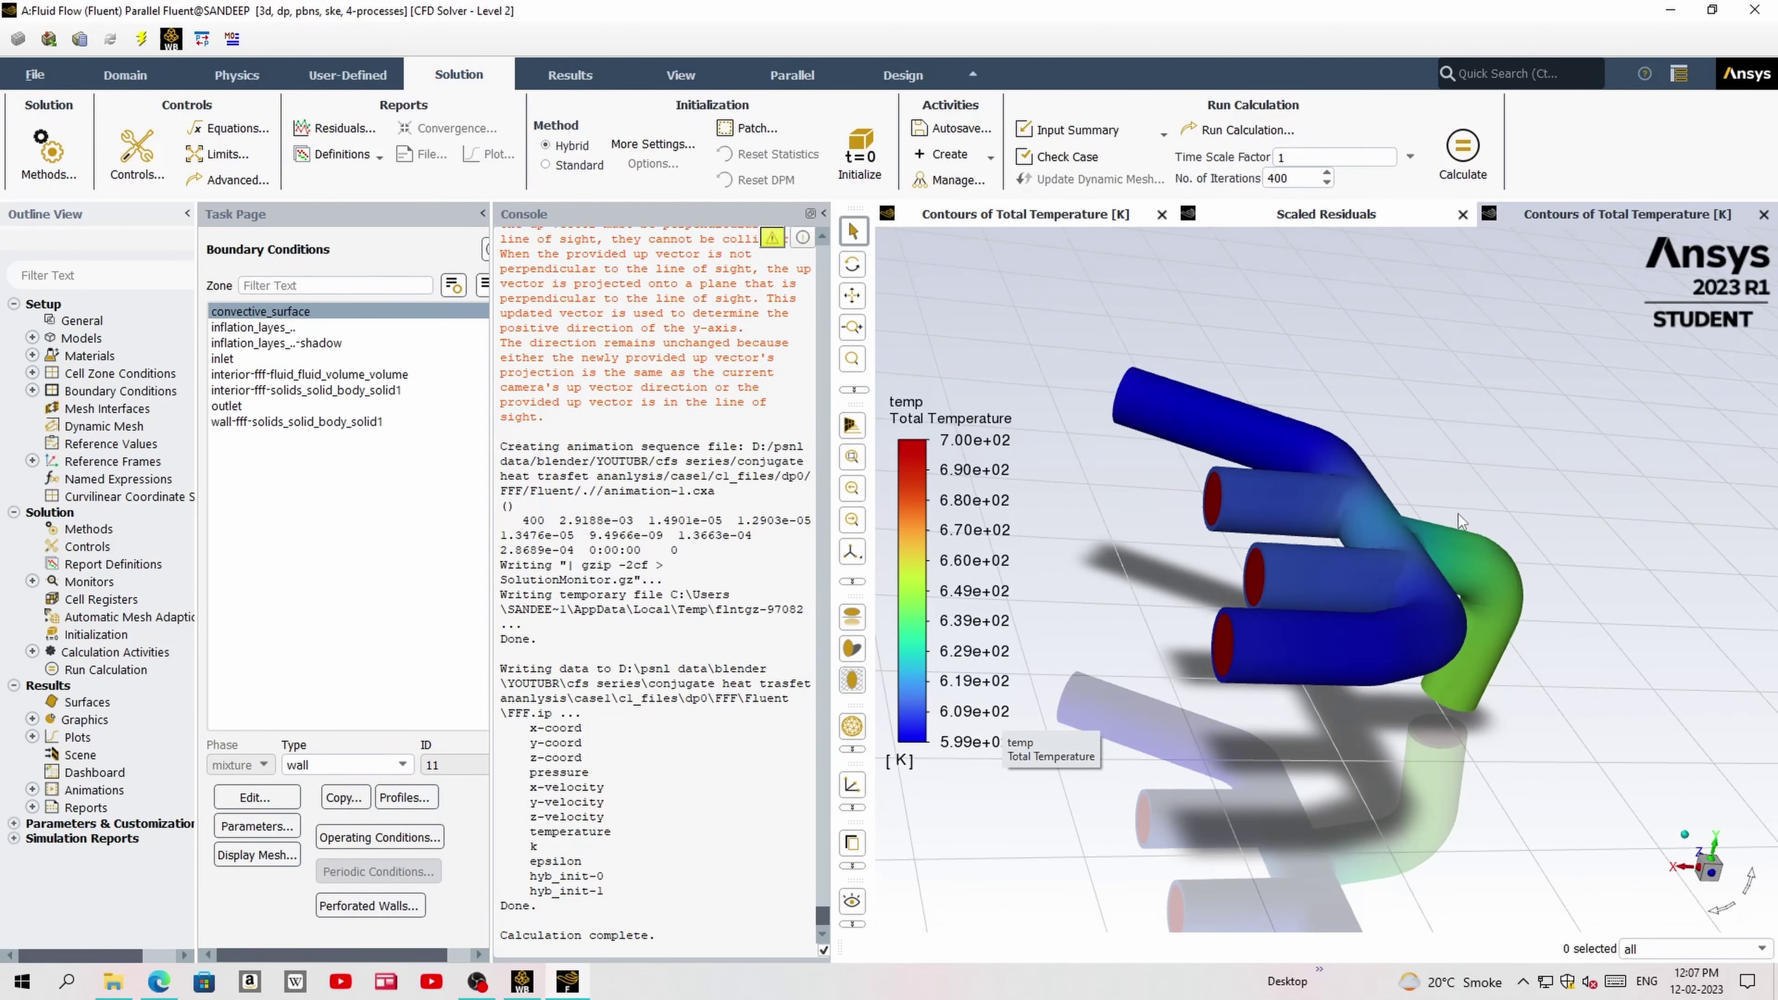
pyautogui.moveTo(1381, 641); pyautogui.dragTo(1211, 573)
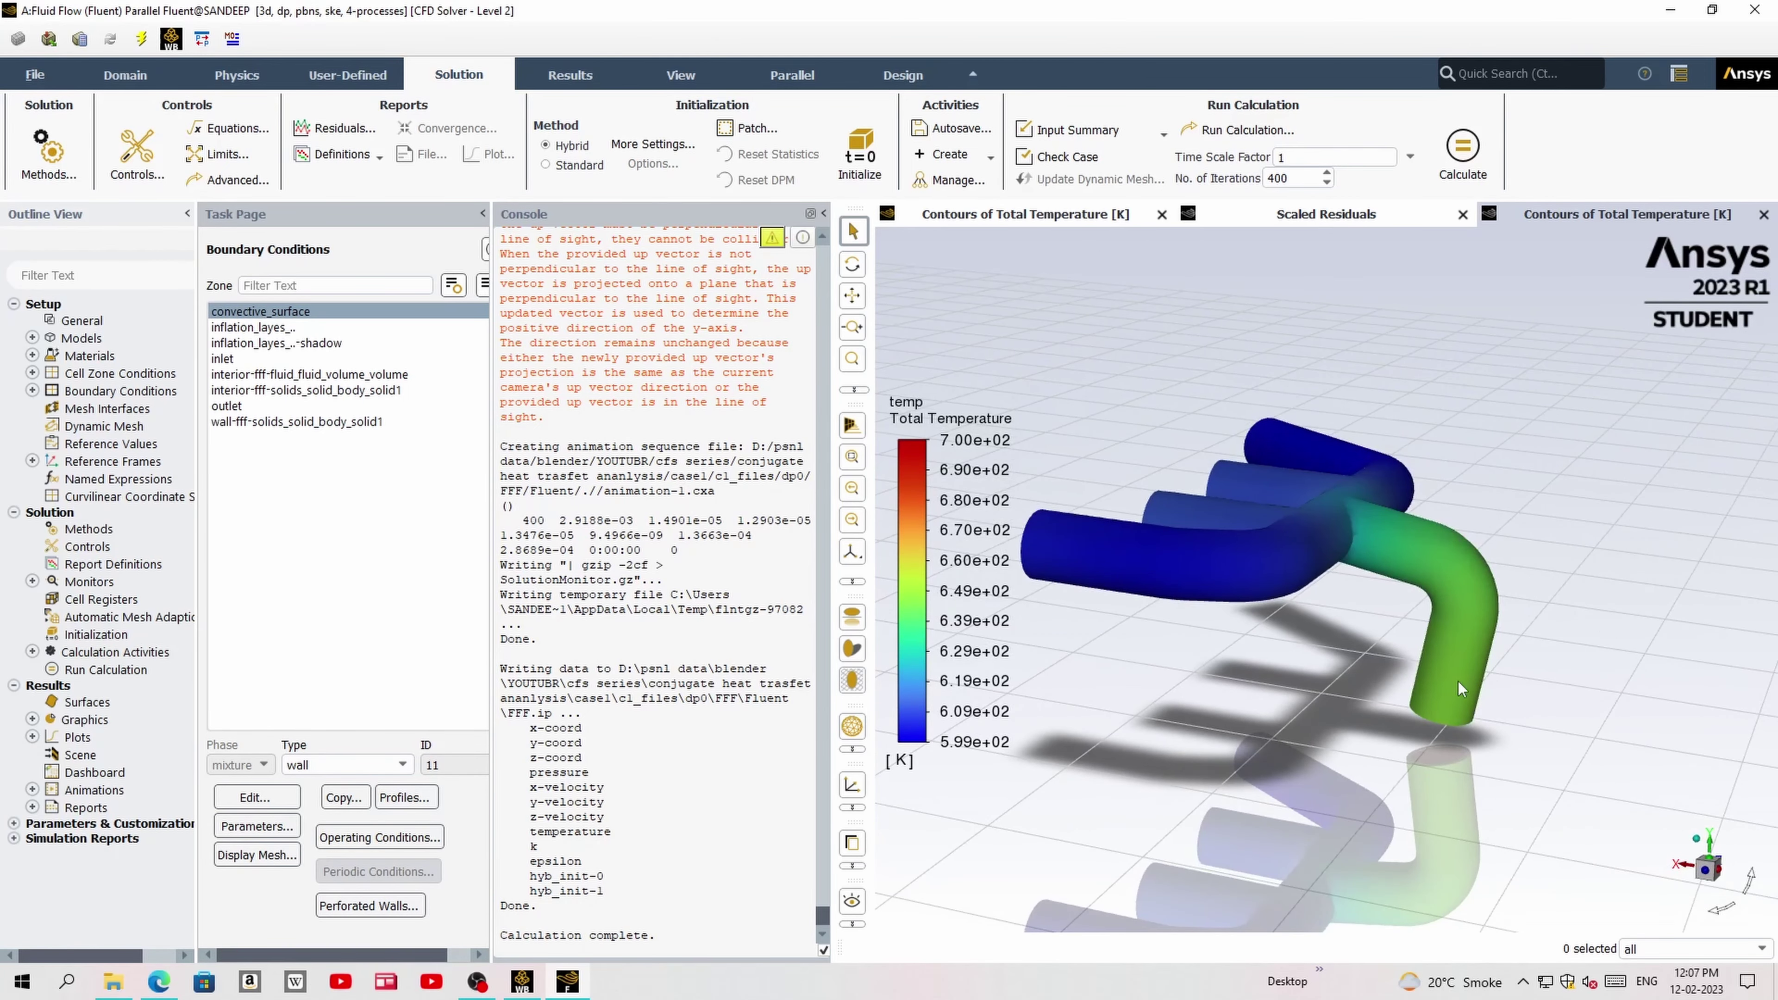
pyautogui.moveTo(1359, 546); pyautogui.dragTo(1107, 698)
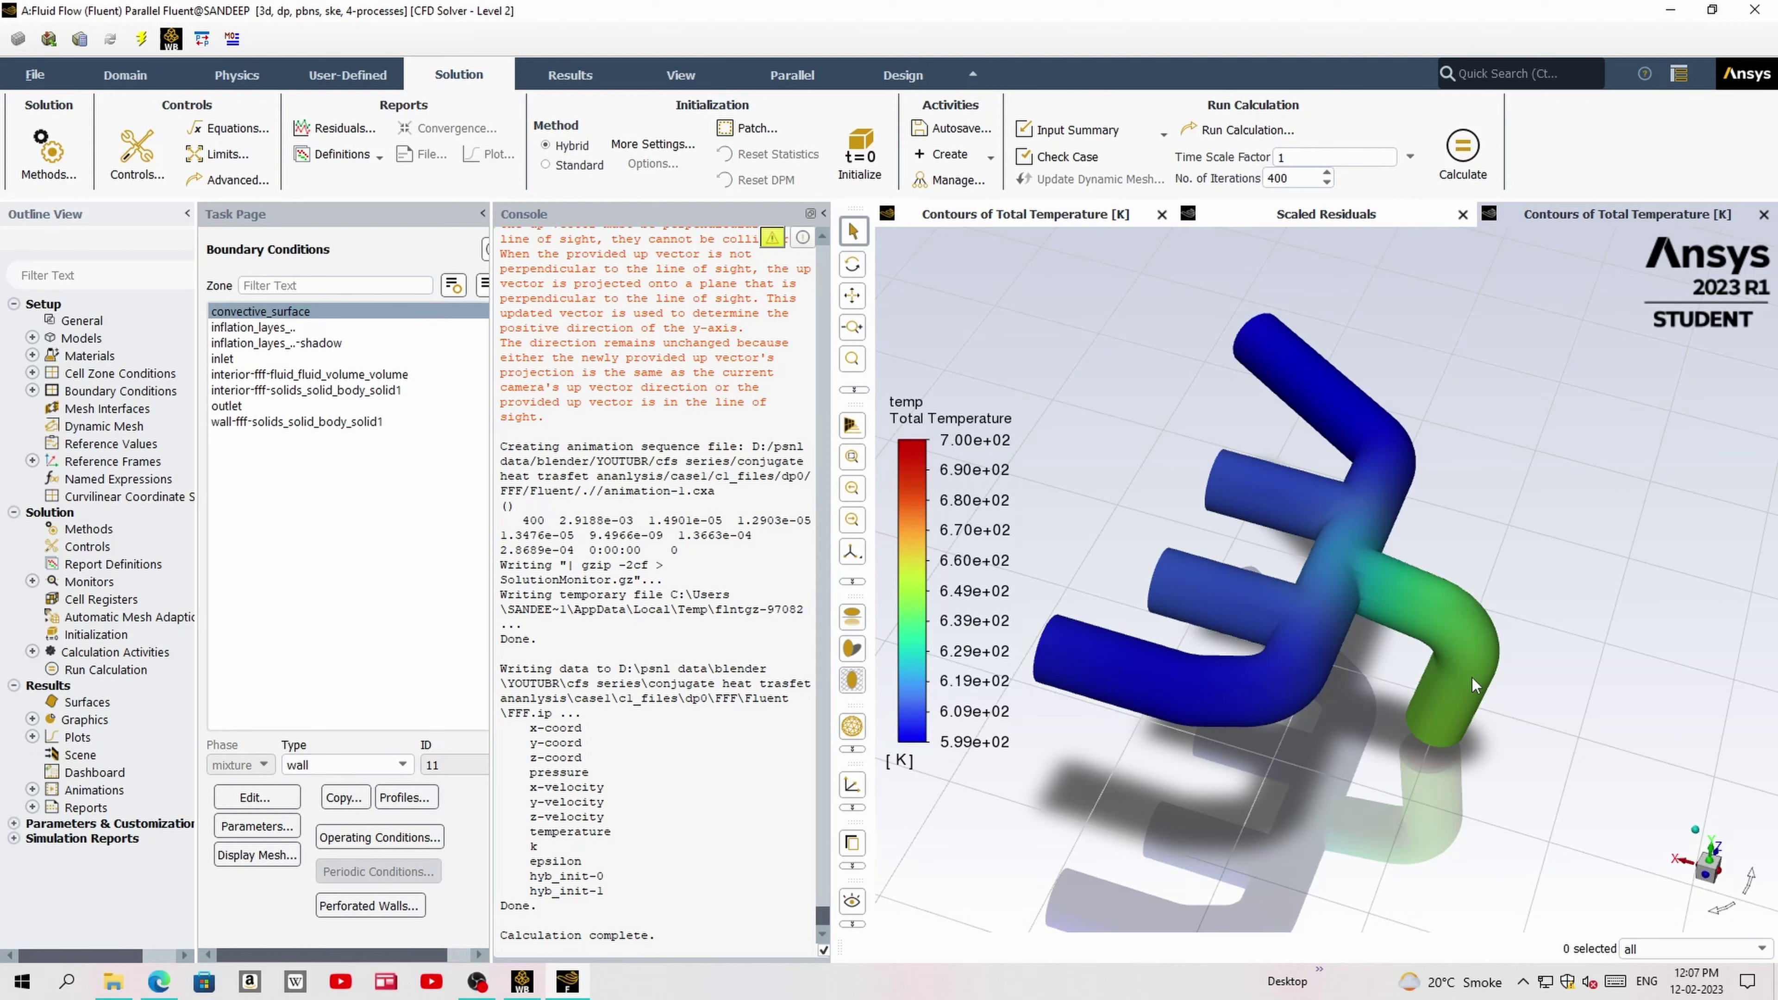
pyautogui.moveTo(1361, 644)
pyautogui.mouseDown()
pyautogui.moveTo(1303, 559)
pyautogui.moveTo(1237, 605)
pyautogui.mouseUp()
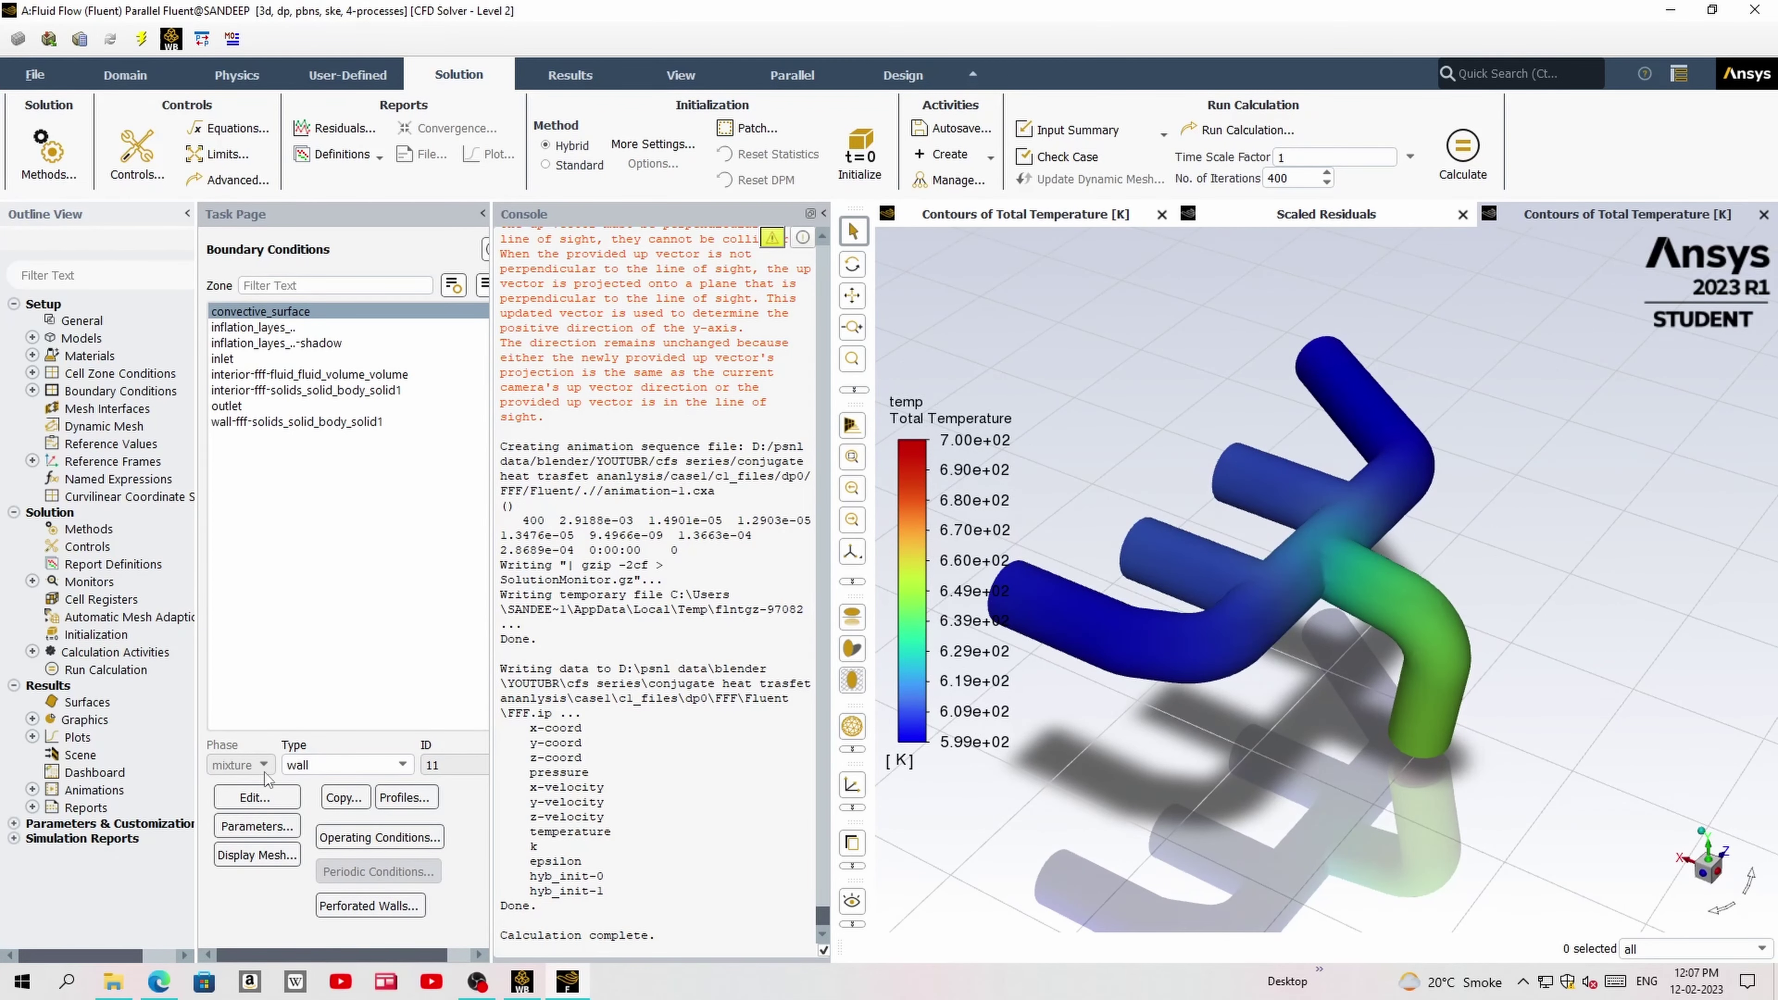
pyautogui.click(32, 790)
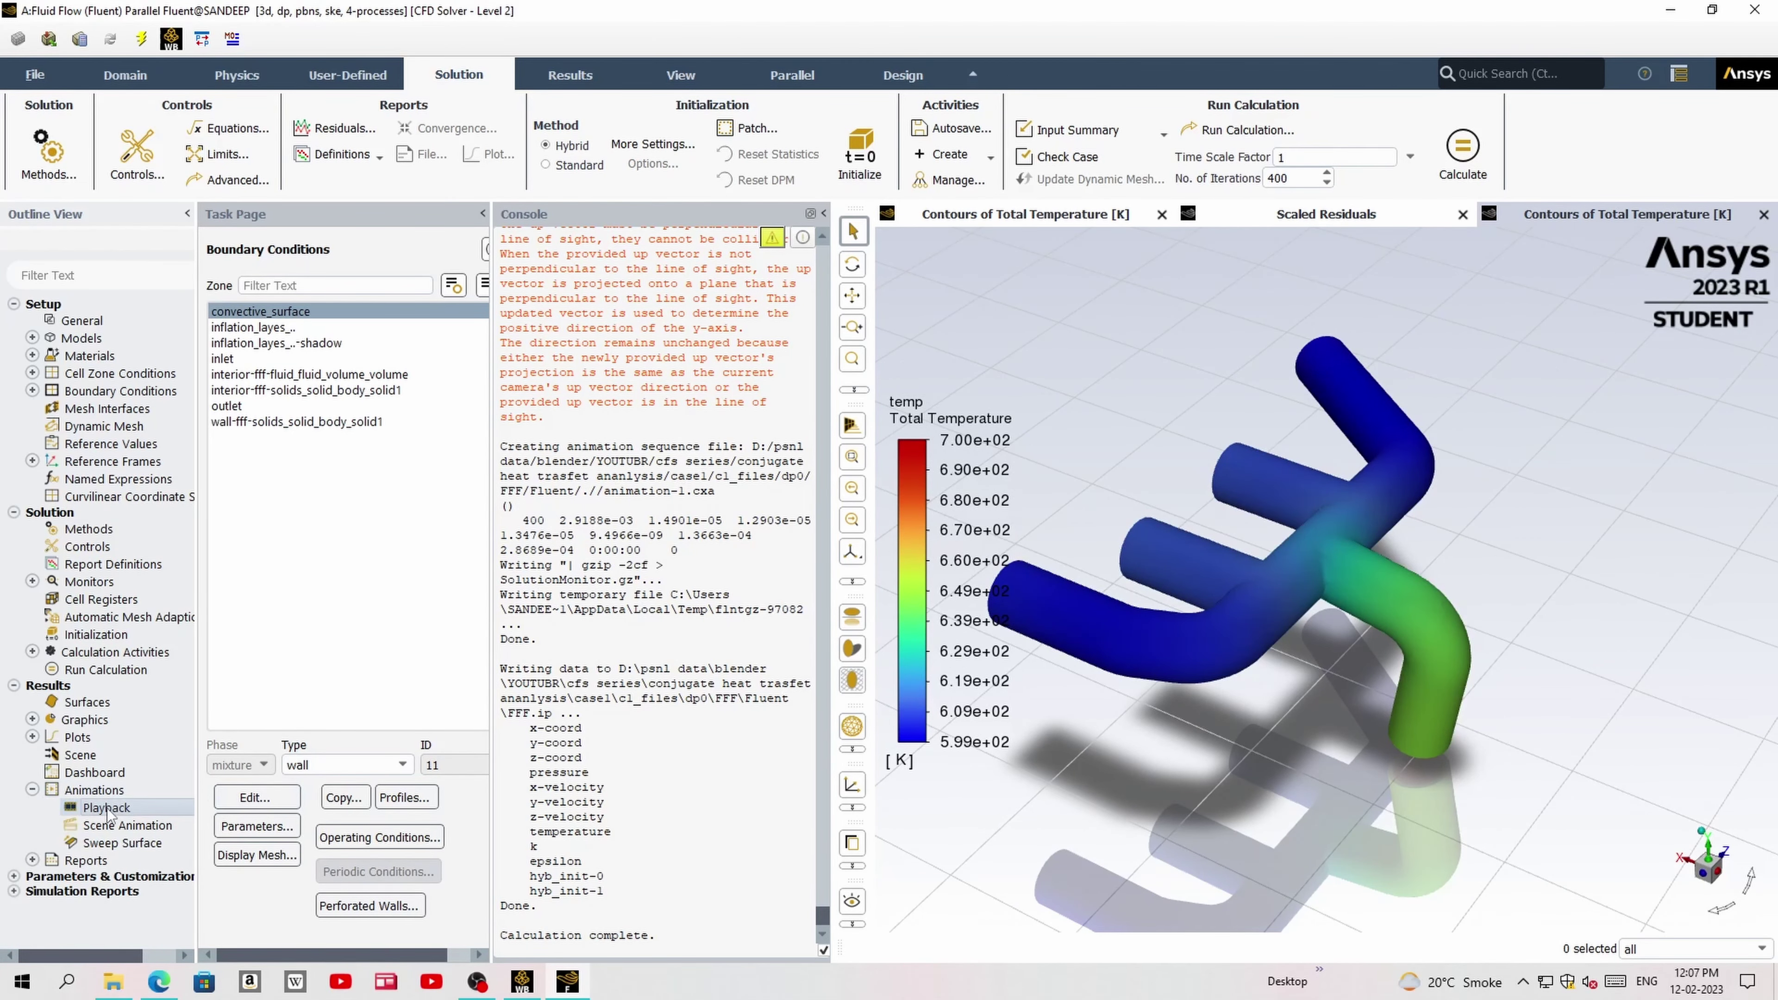
pyautogui.doubleClick(105, 807)
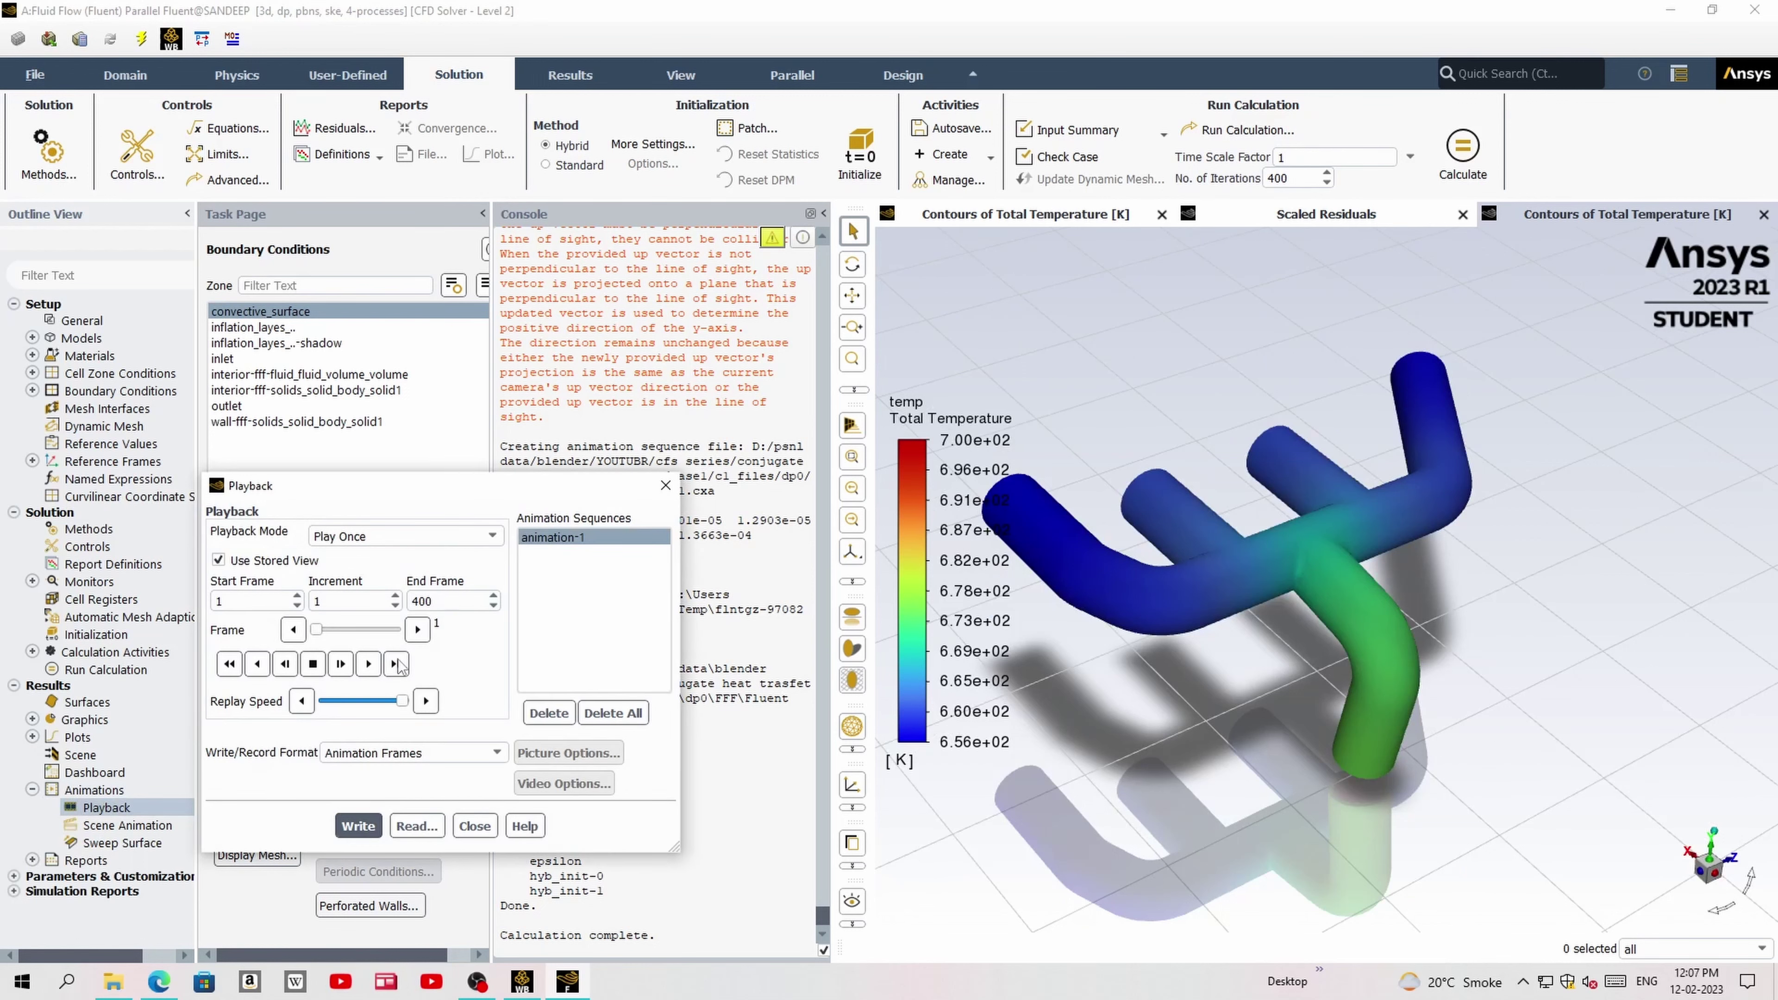
pyautogui.click(368, 663)
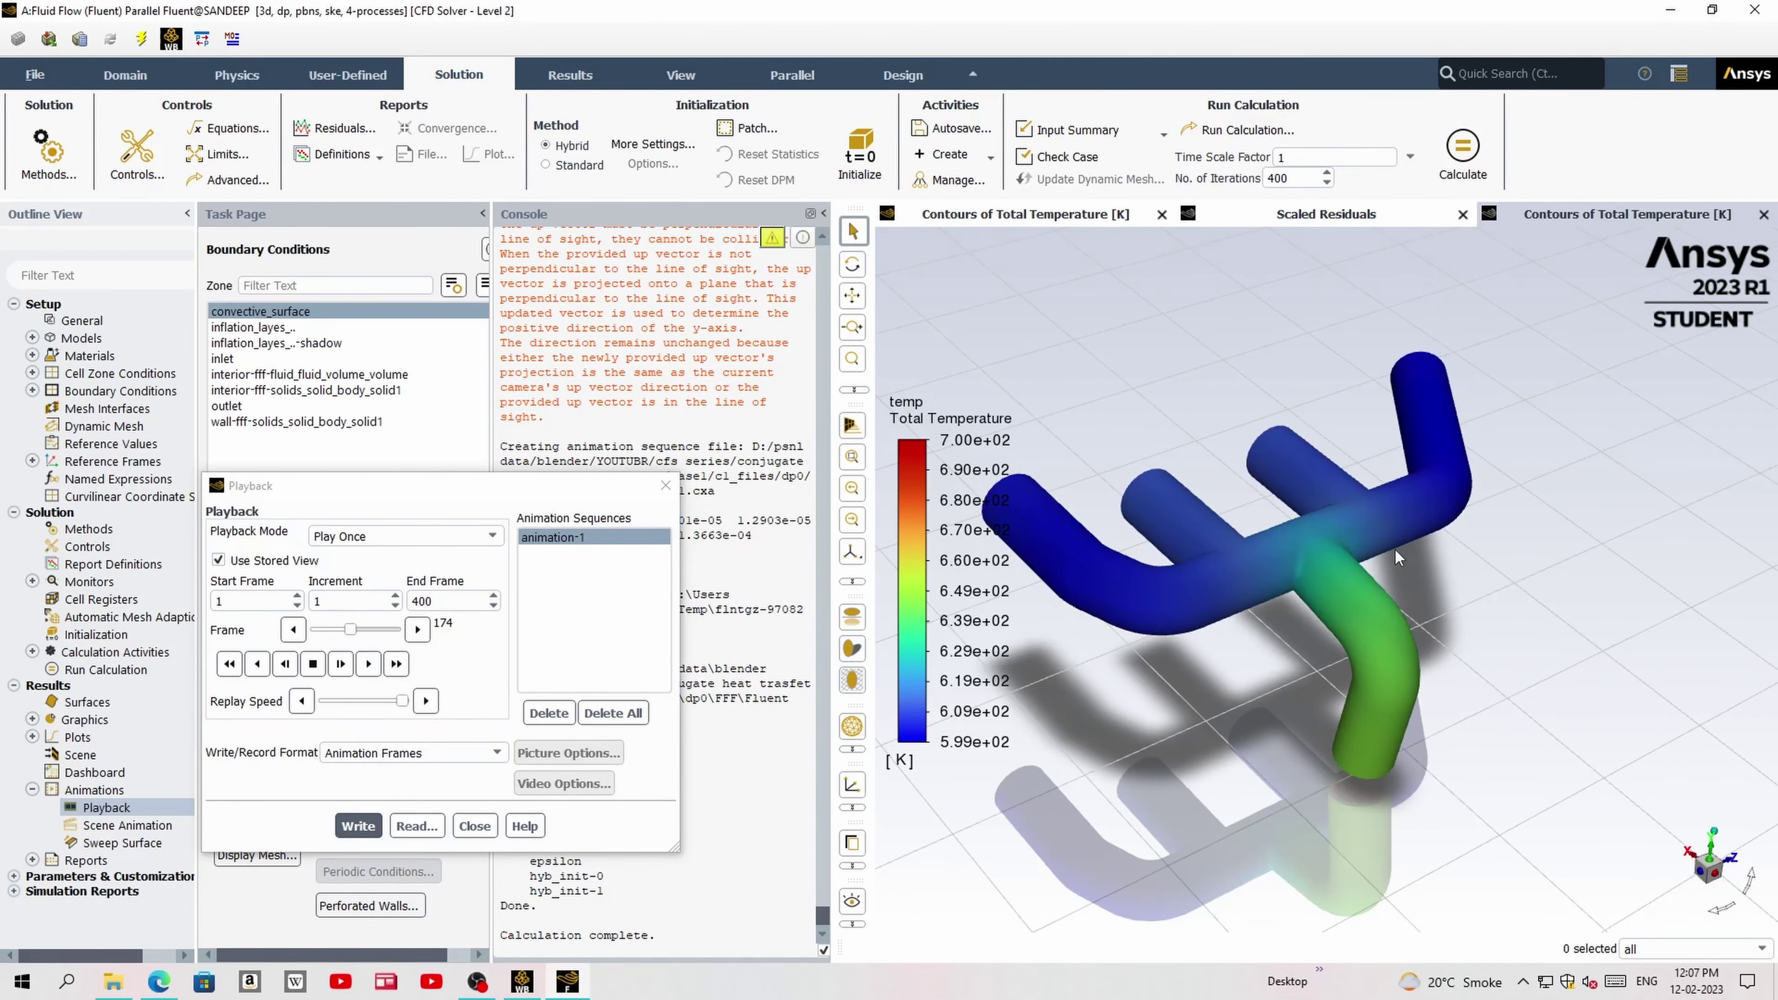
pyautogui.click(474, 829)
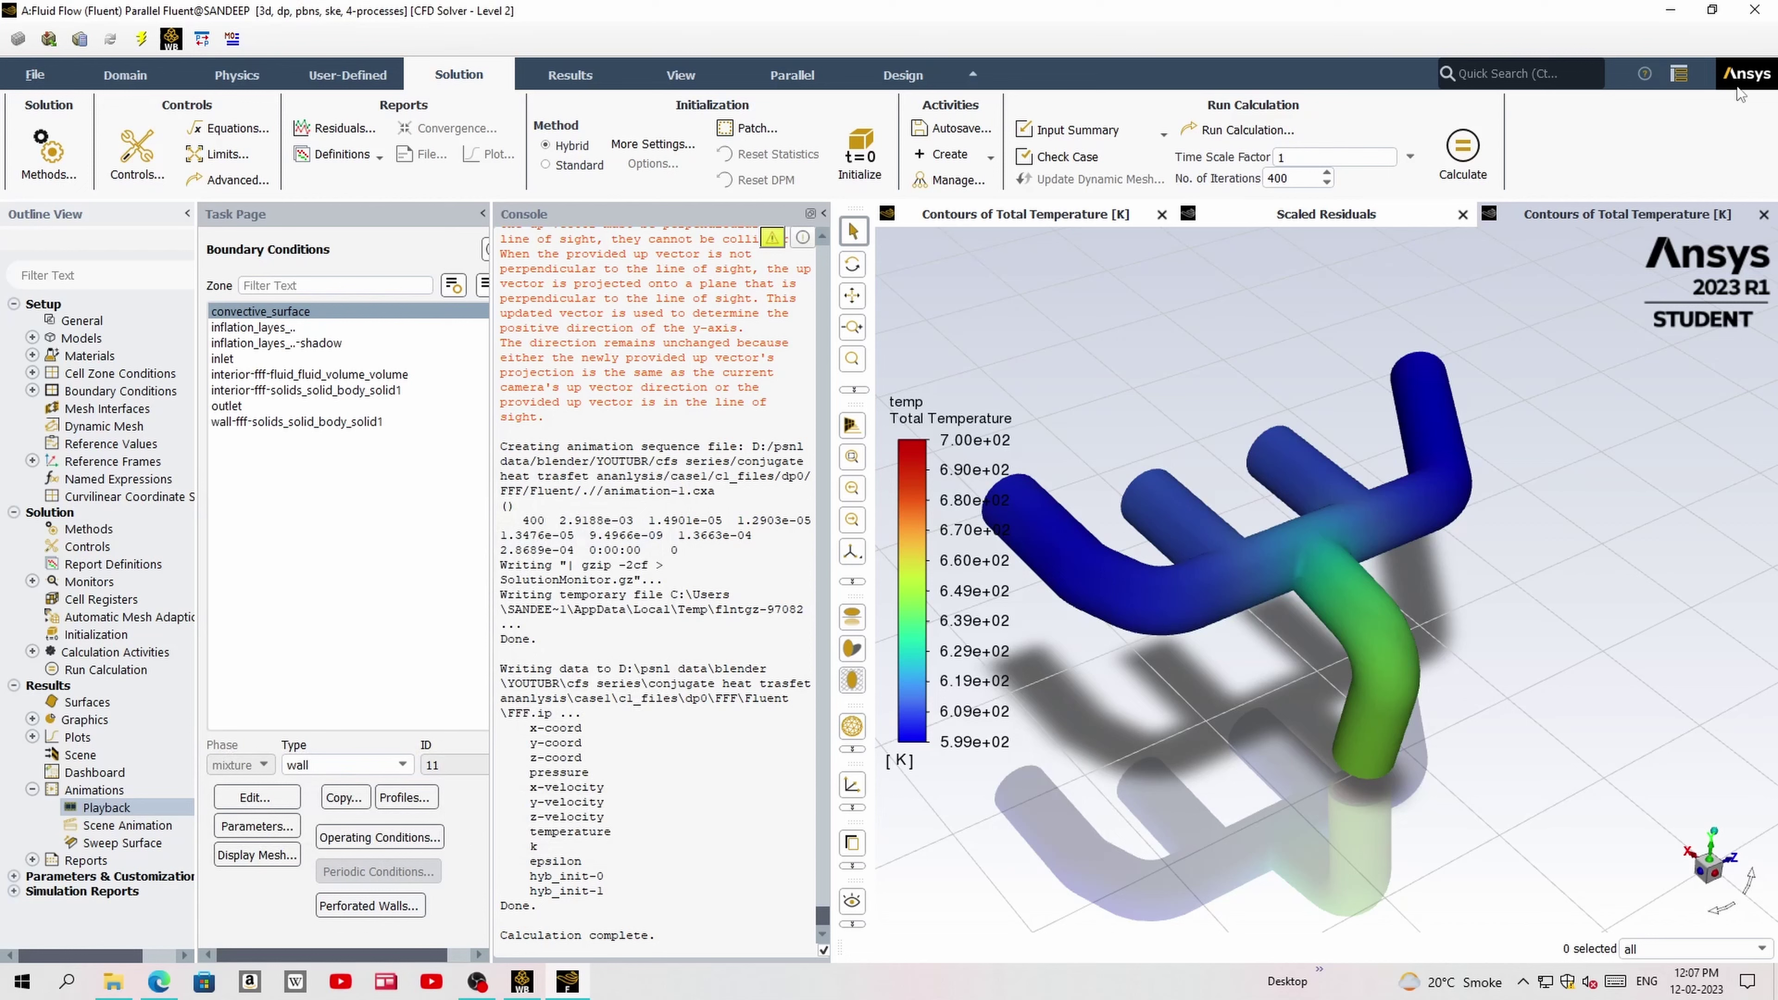
pyautogui.click(1755, 10)
pyautogui.click(1008, 526)
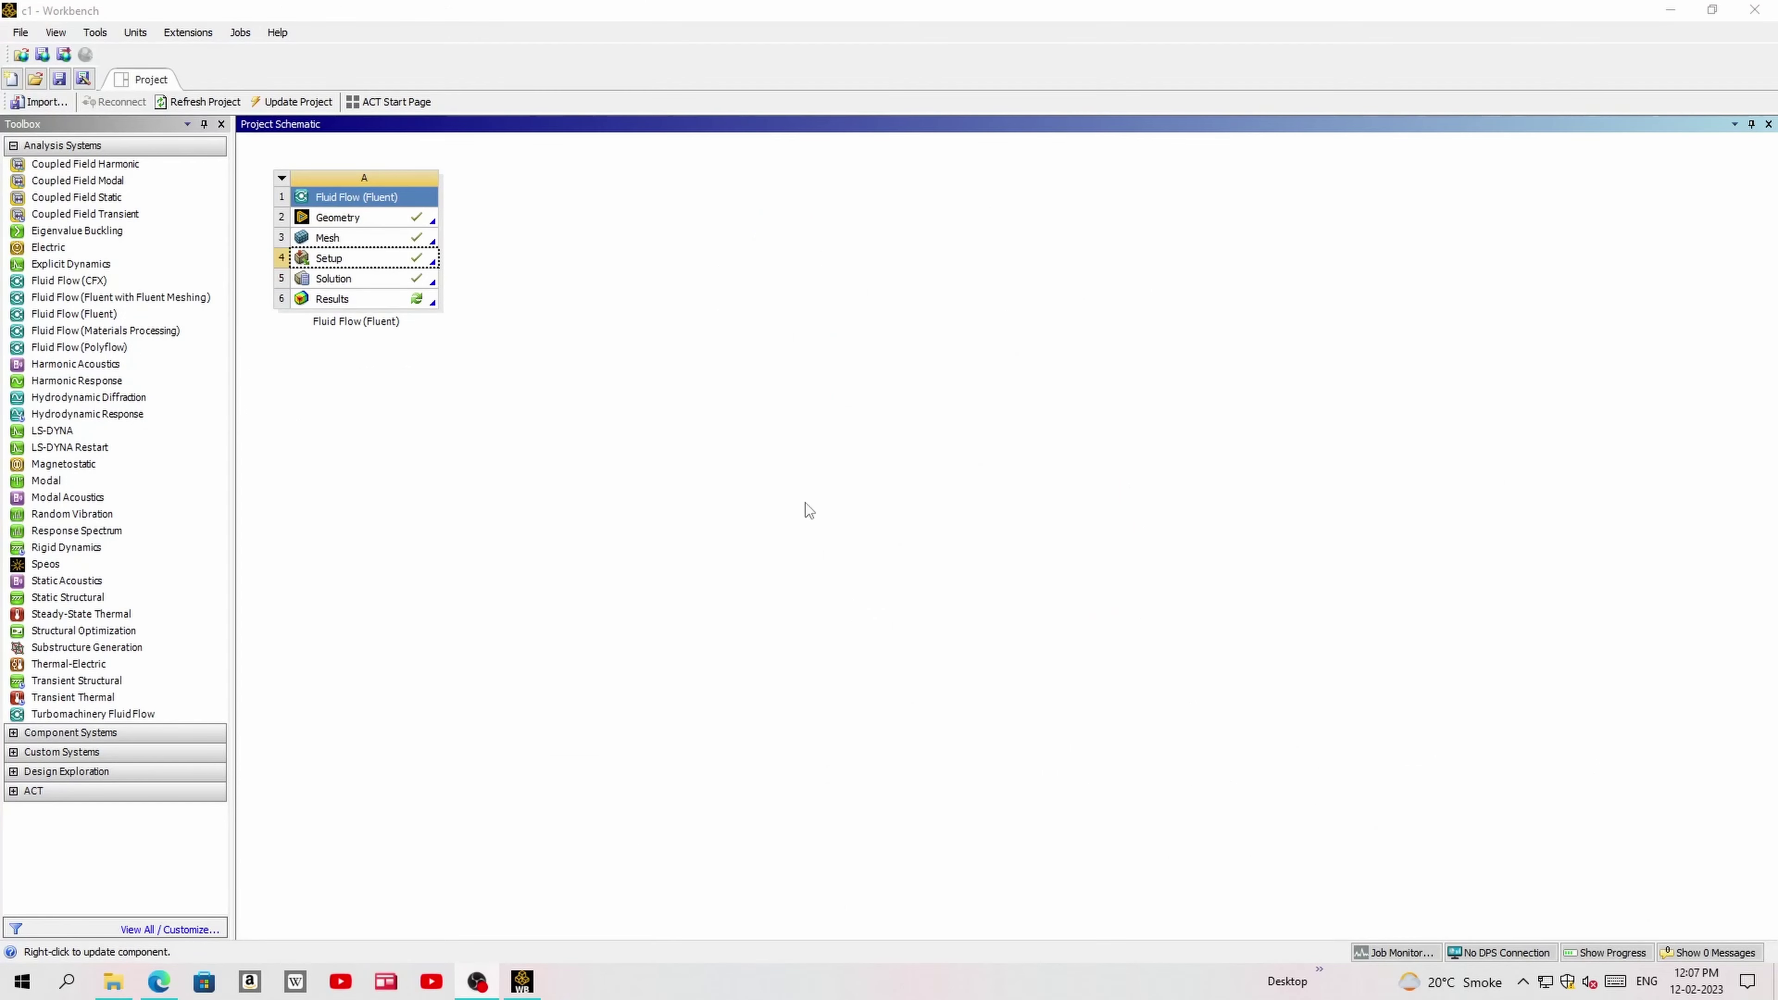
# - Launch the Workbench Results cell in CFD-Post and rotate the pipe wireframe
pyautogui.doubleClick(419, 299)
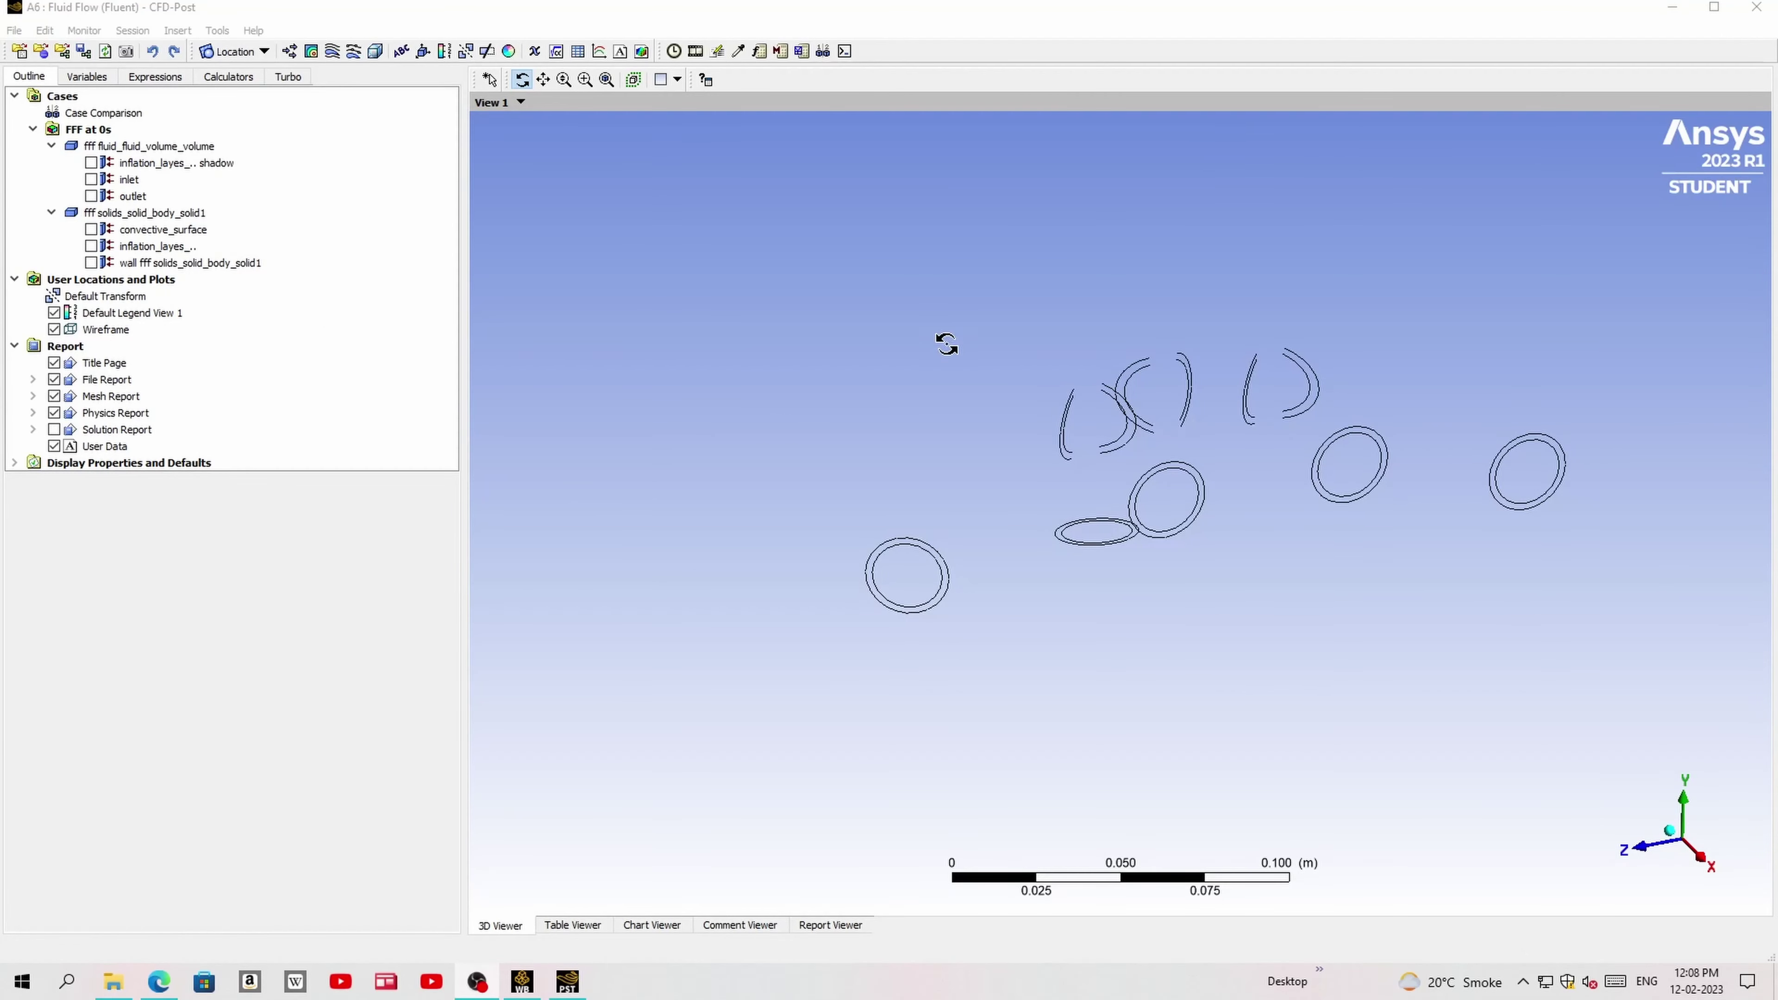
pyautogui.moveTo(946, 343)
pyautogui.mouseDown()
pyautogui.moveTo(1262, 608)
pyautogui.moveTo(1259, 517)
pyautogui.moveTo(1357, 398)
pyautogui.moveTo(1386, 470)
pyautogui.mouseUp()
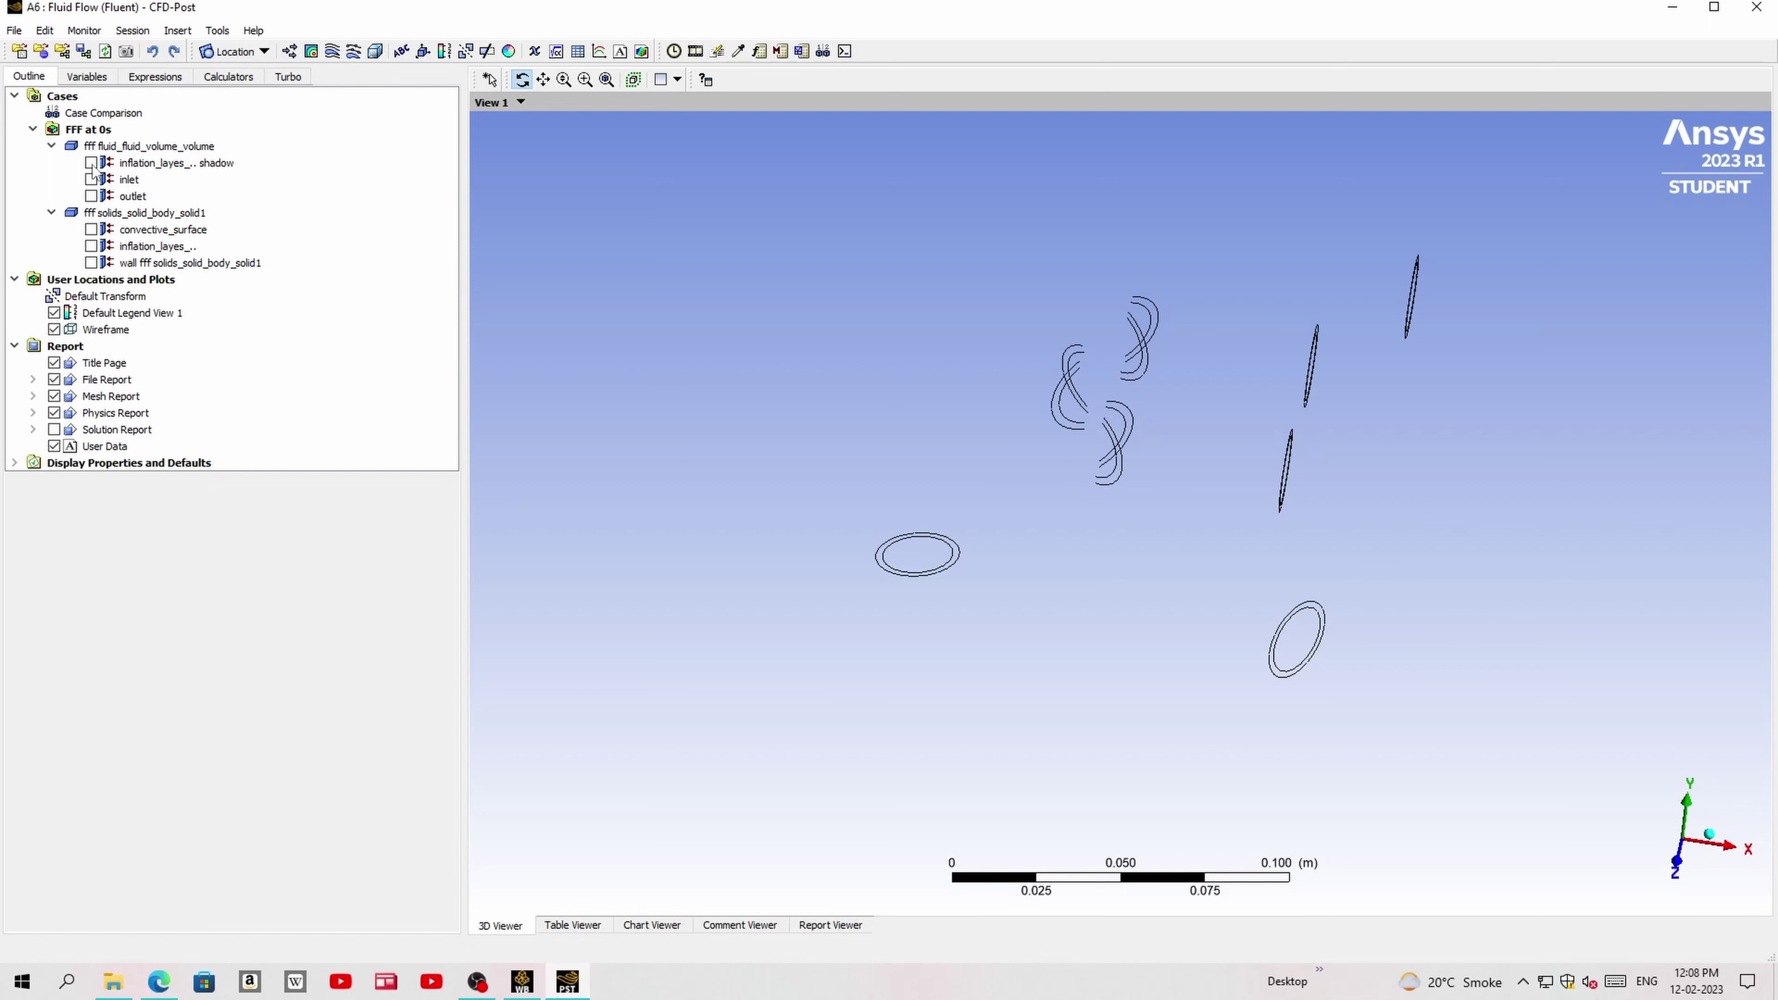
# - Show convective_surface and set its transparency to 0.674
pyautogui.click(91, 230)
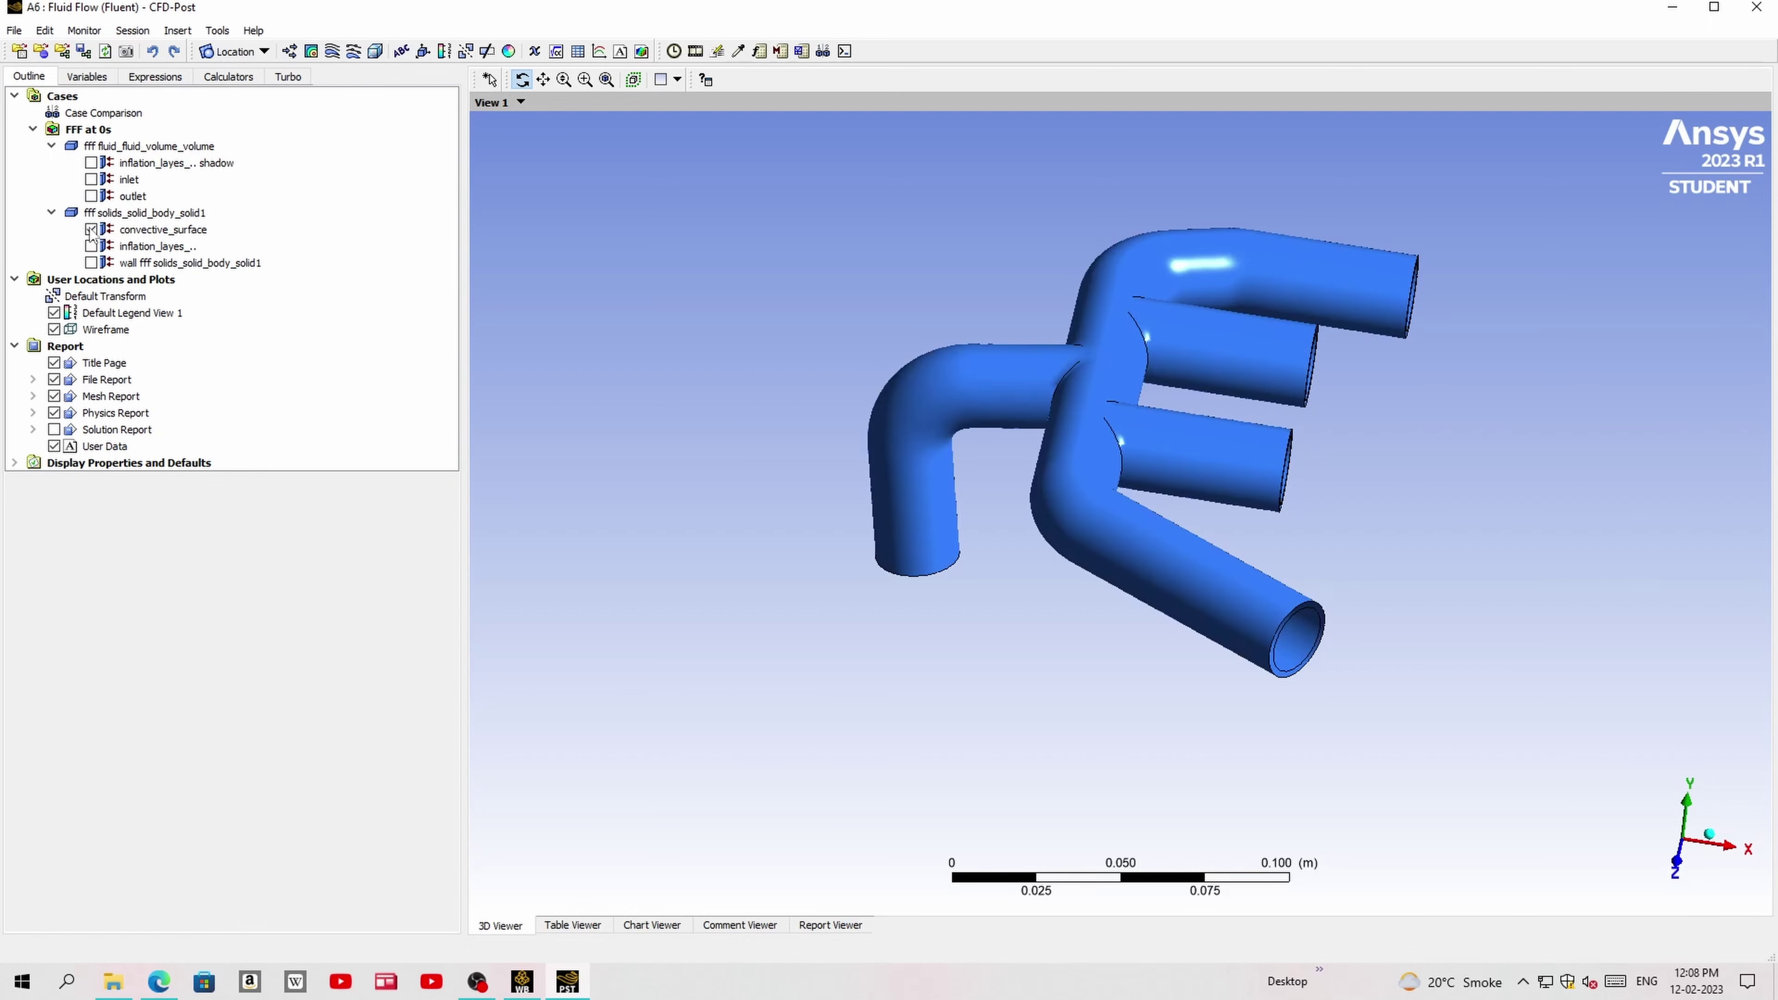
pyautogui.click(137, 227)
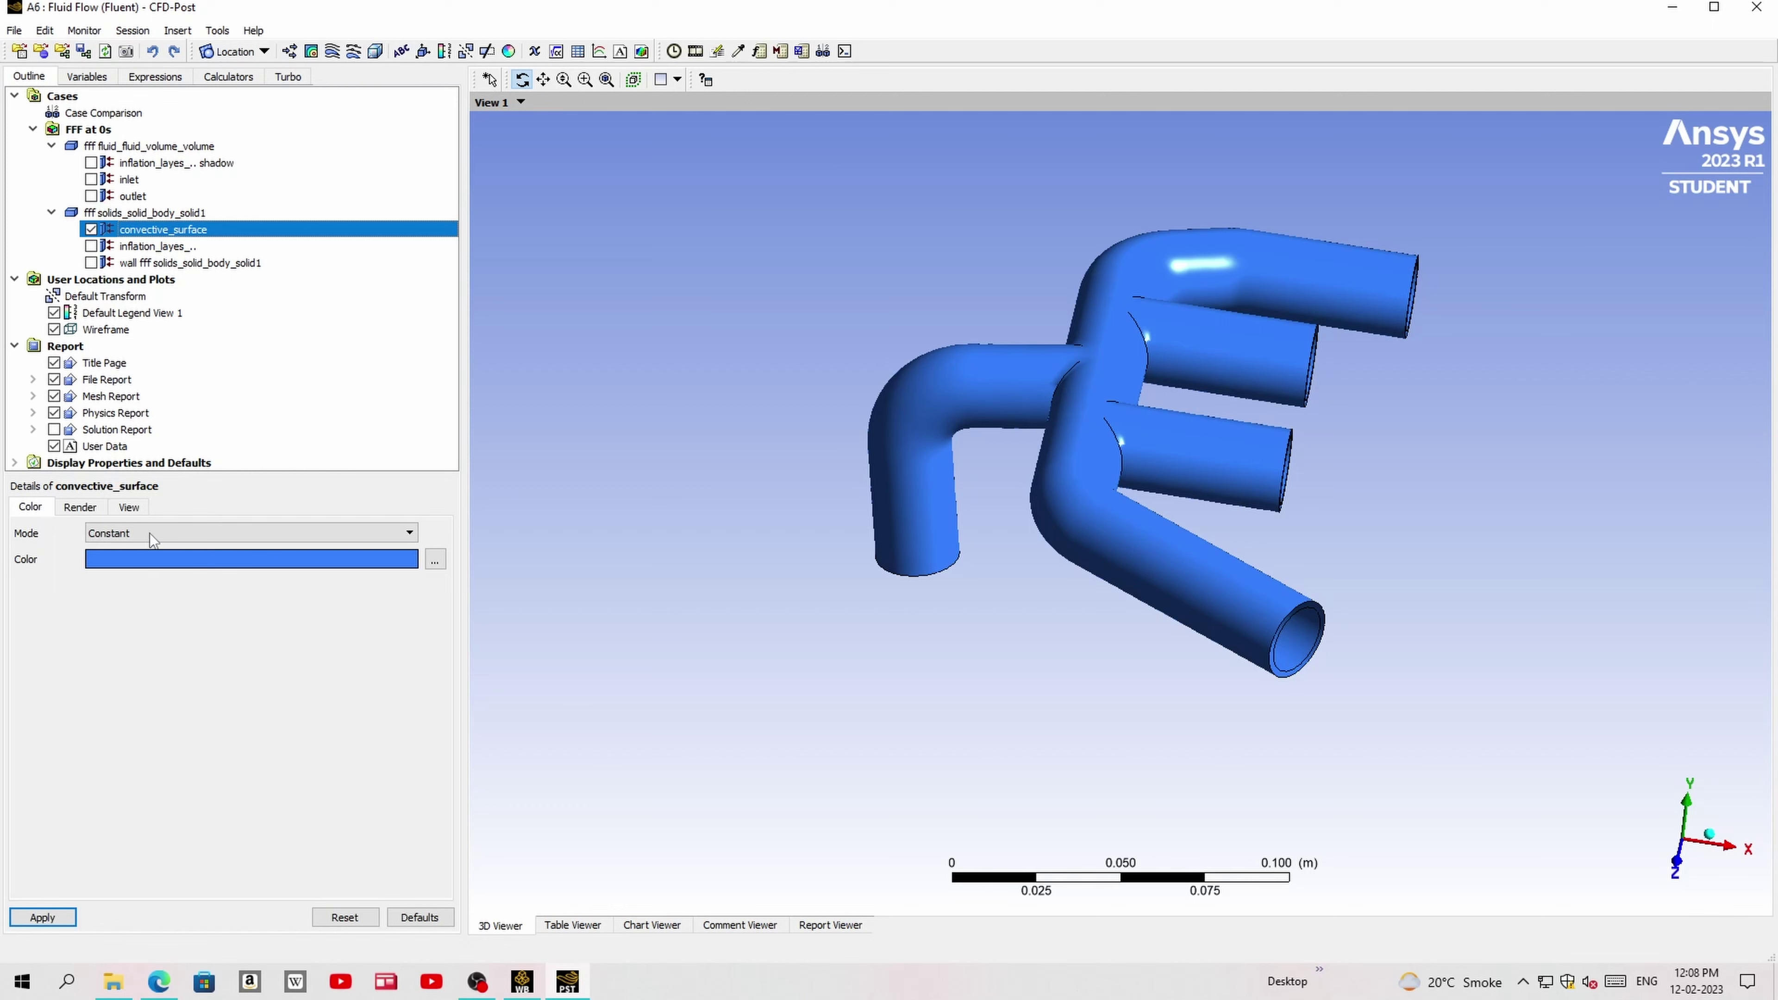
pyautogui.click(153, 534)
pyautogui.click(139, 569)
pyautogui.click(79, 507)
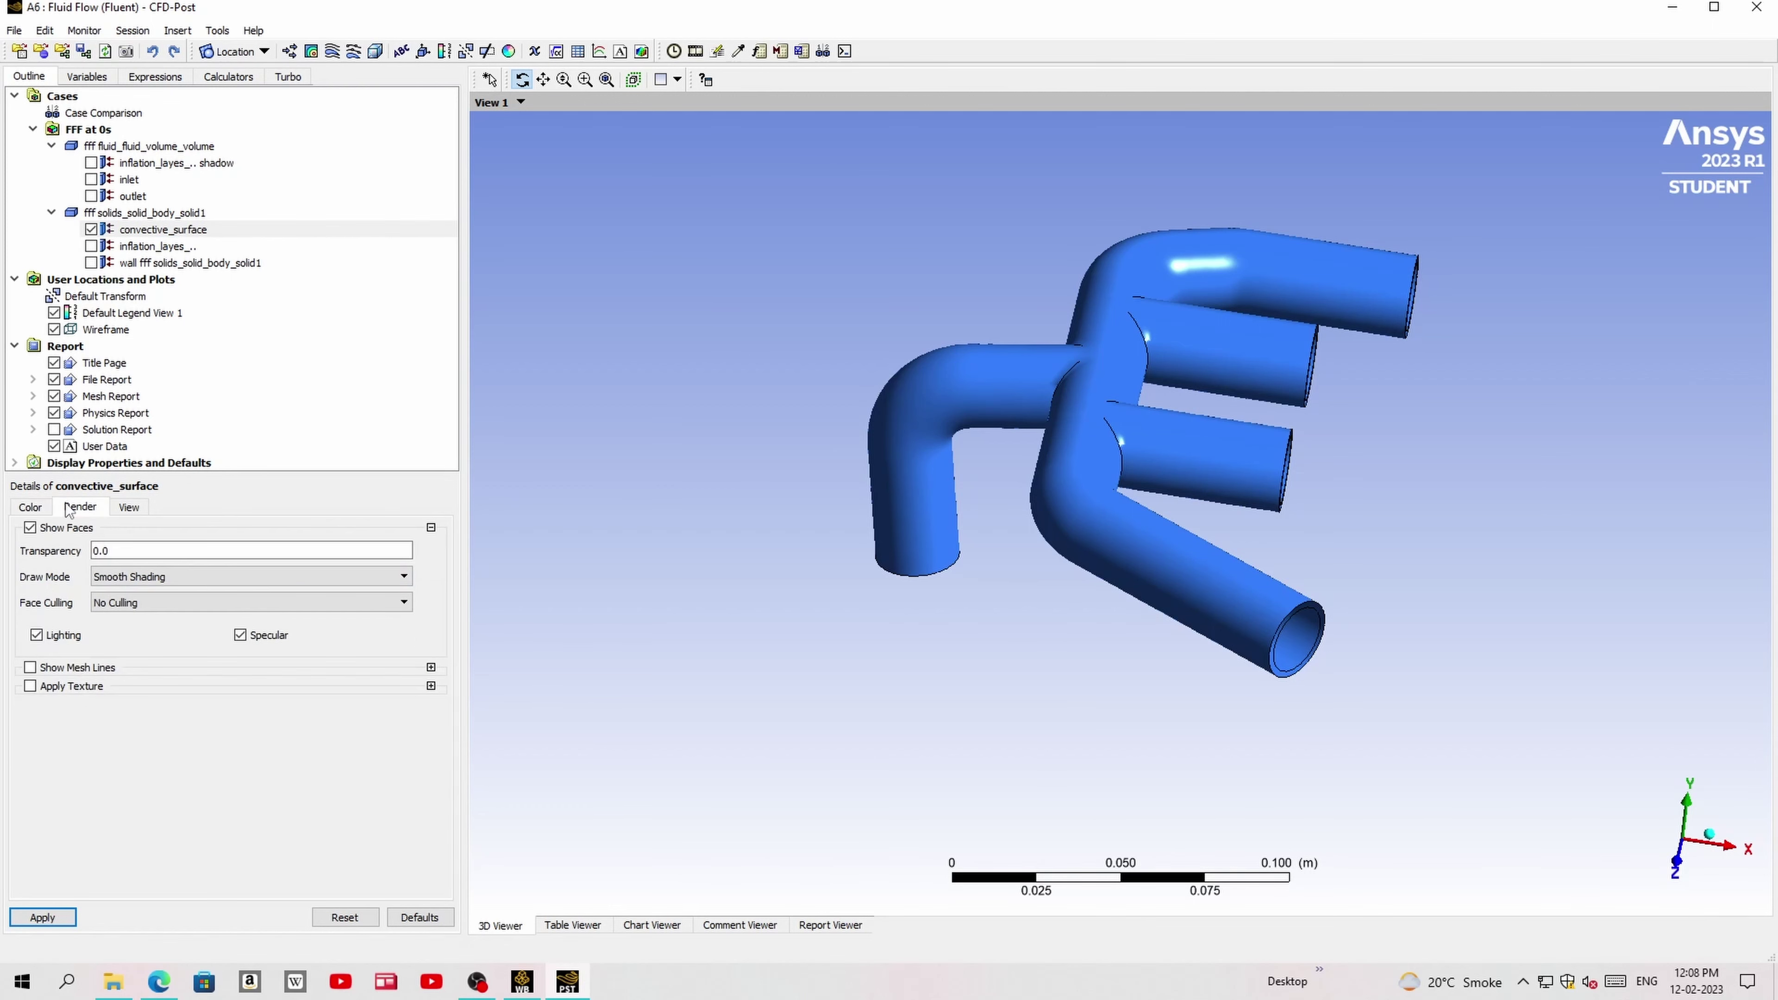
pyautogui.doubleClick(123, 553)
pyautogui.moveTo(94, 559); pyautogui.dragTo(306, 560)
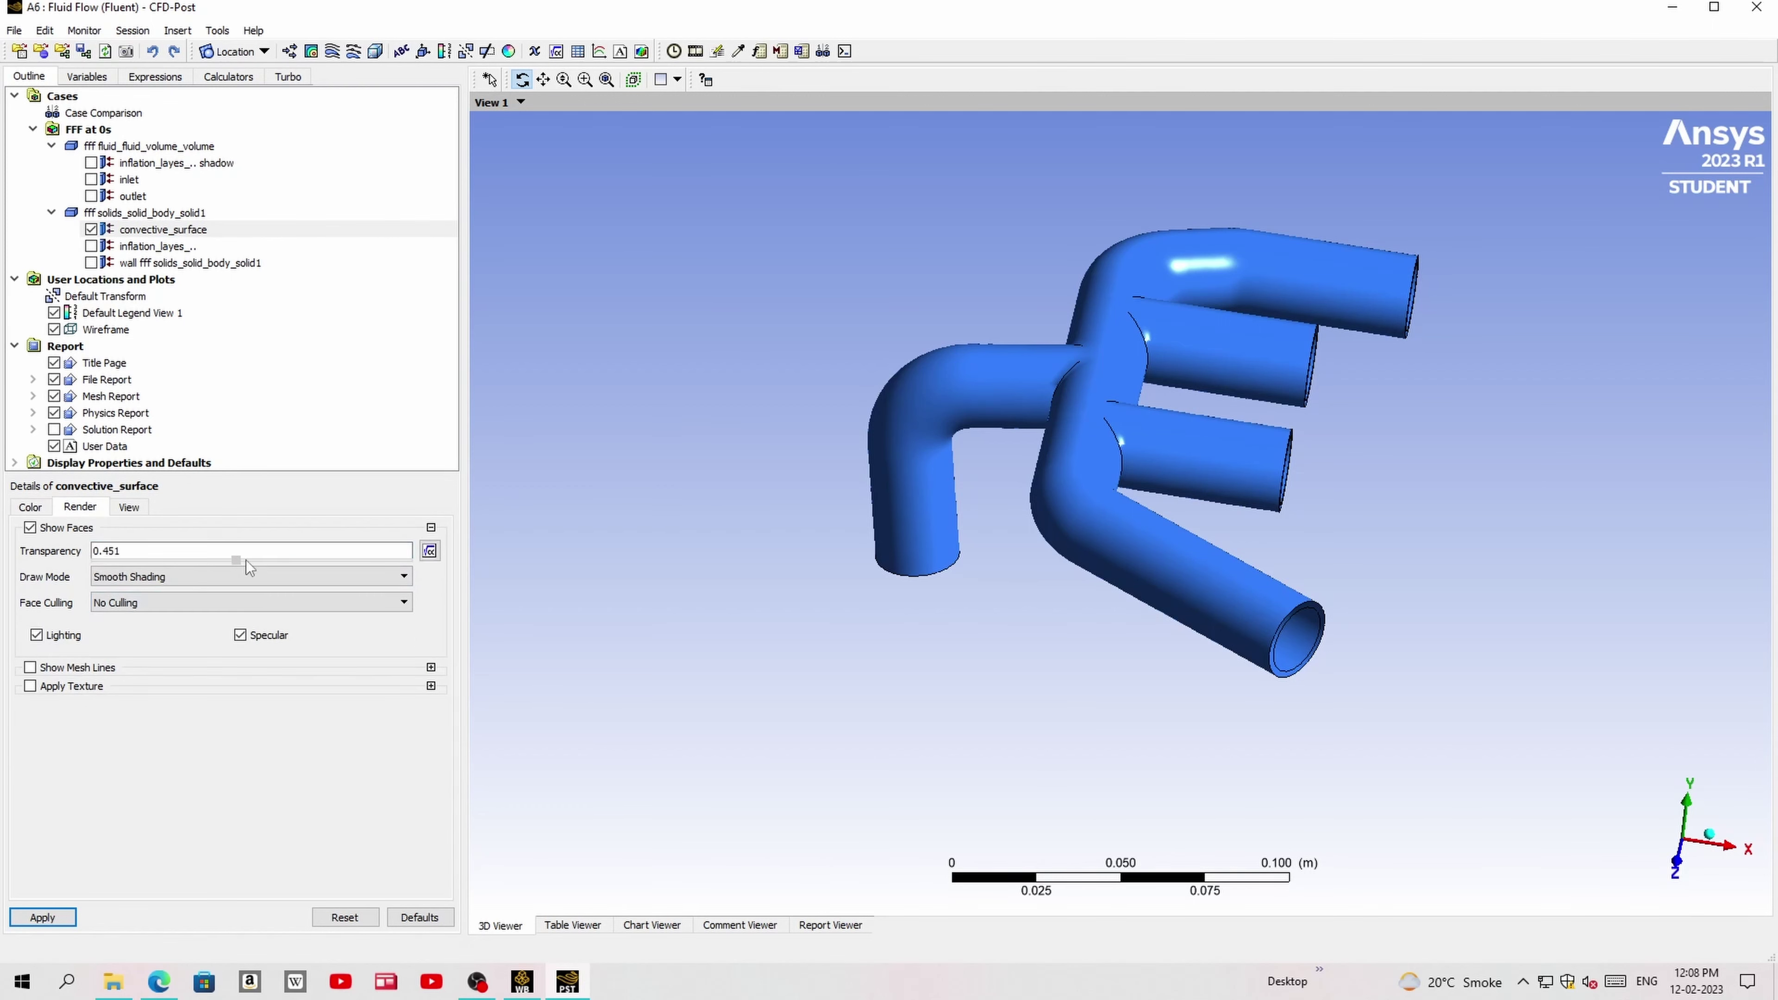
pyautogui.click(42, 918)
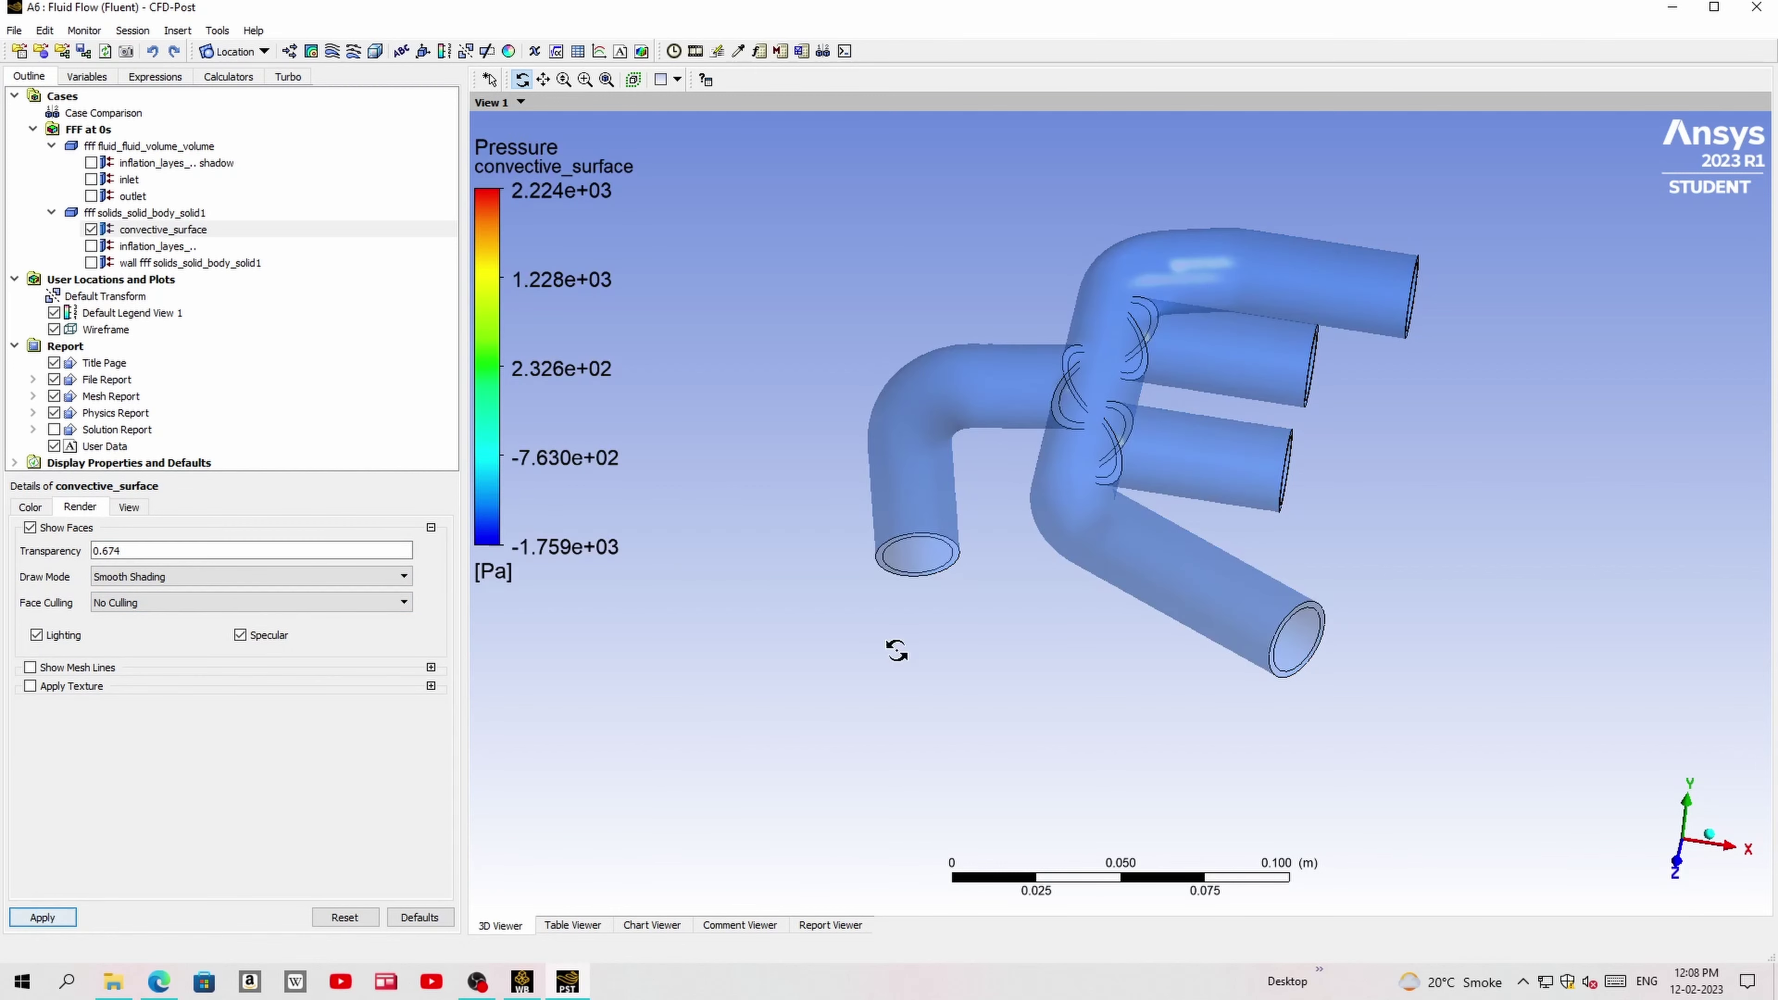
pyautogui.moveTo(897, 651); pyautogui.dragTo(916, 524)
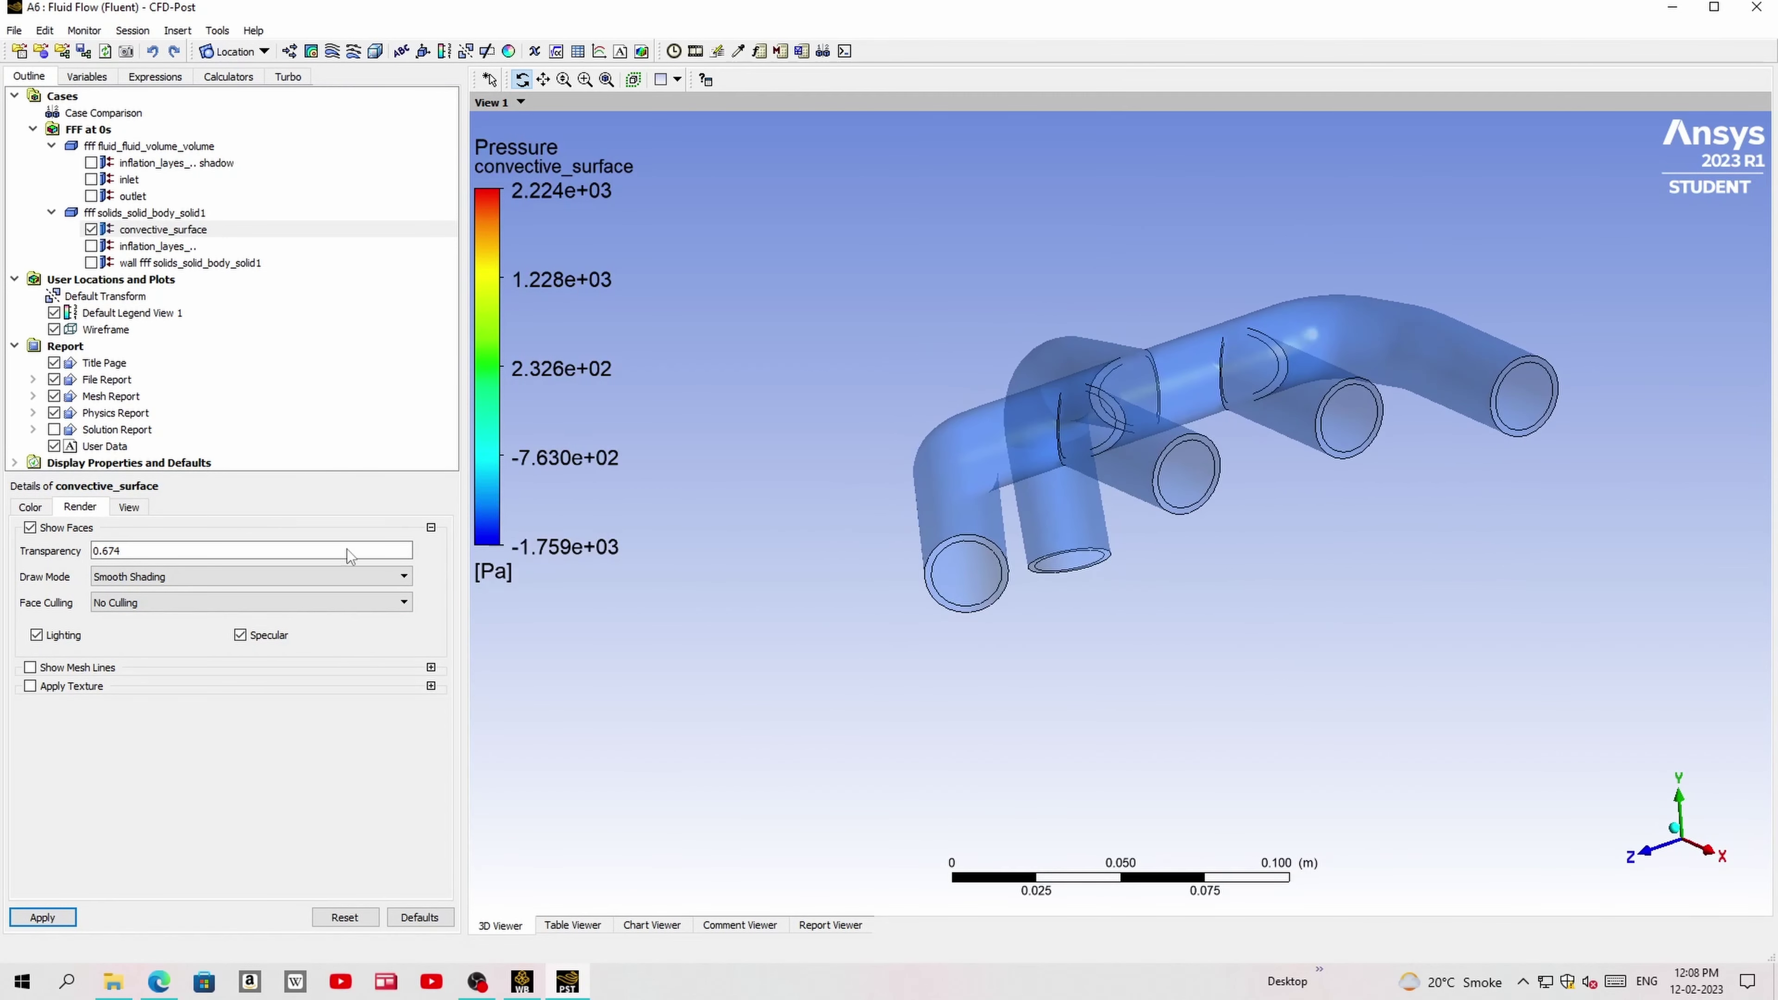
# - Colour convective_surface by Temperature, spanning about 598.7–700 K
pyautogui.click(35, 508)
pyautogui.click(35, 507)
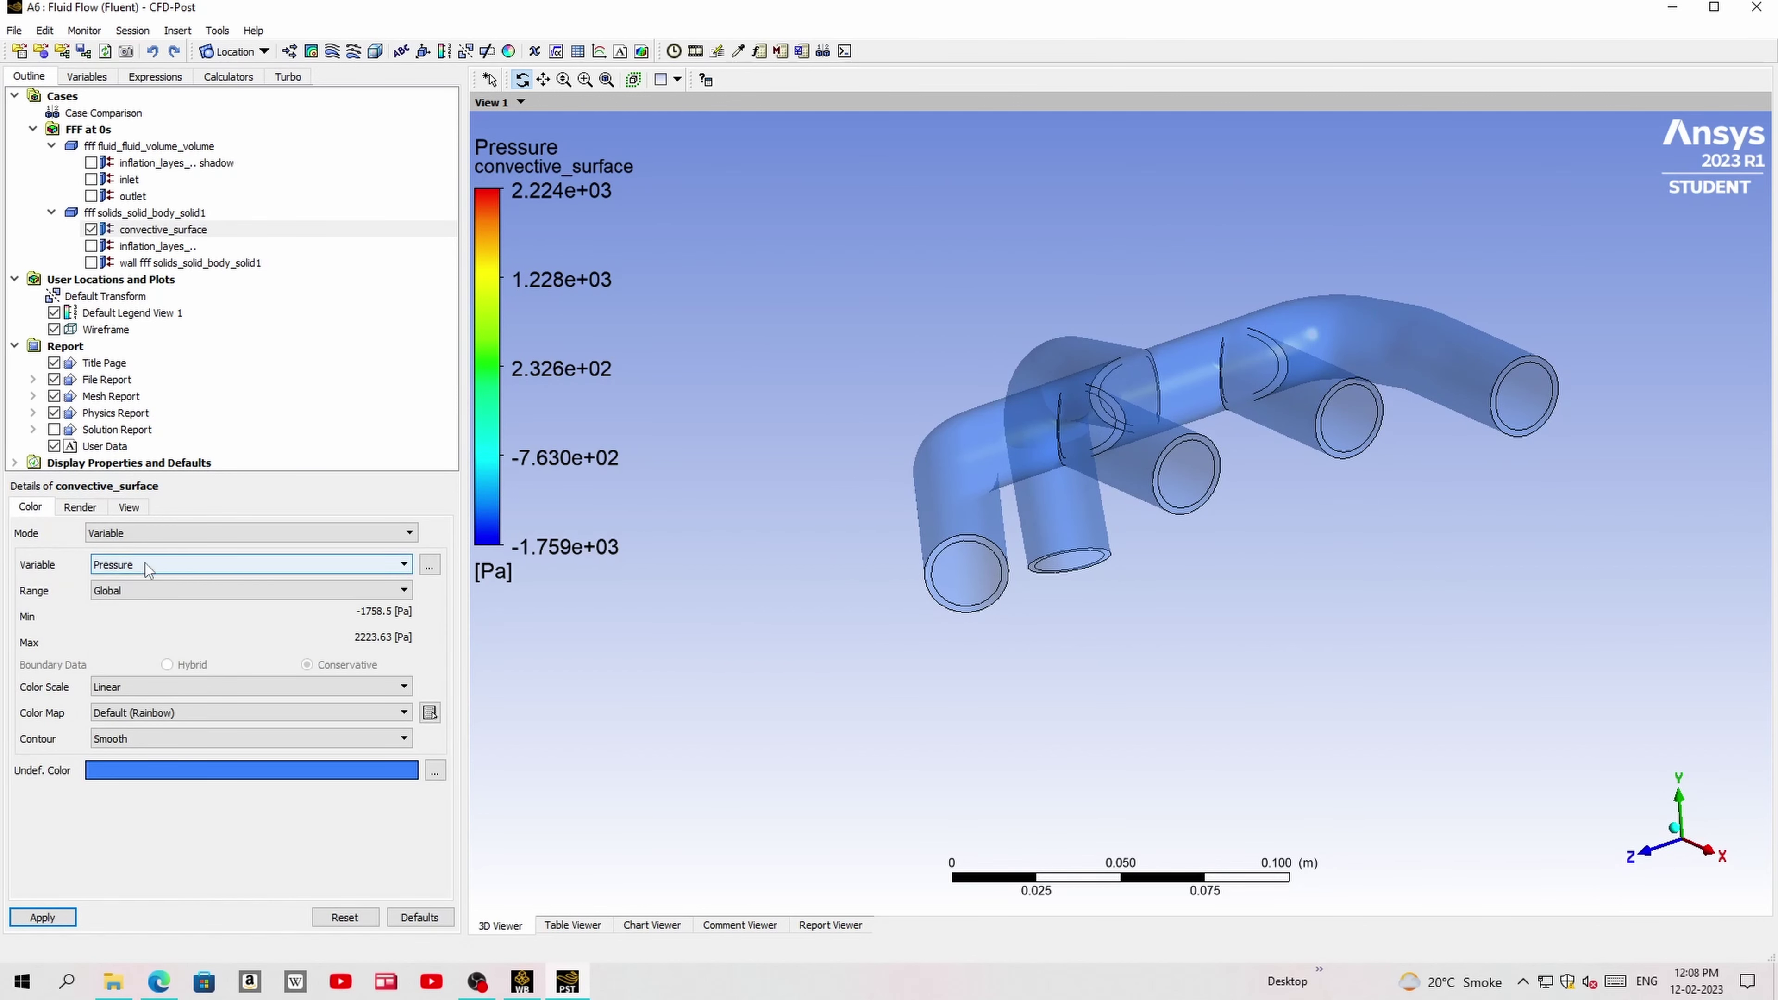
pyautogui.click(147, 564)
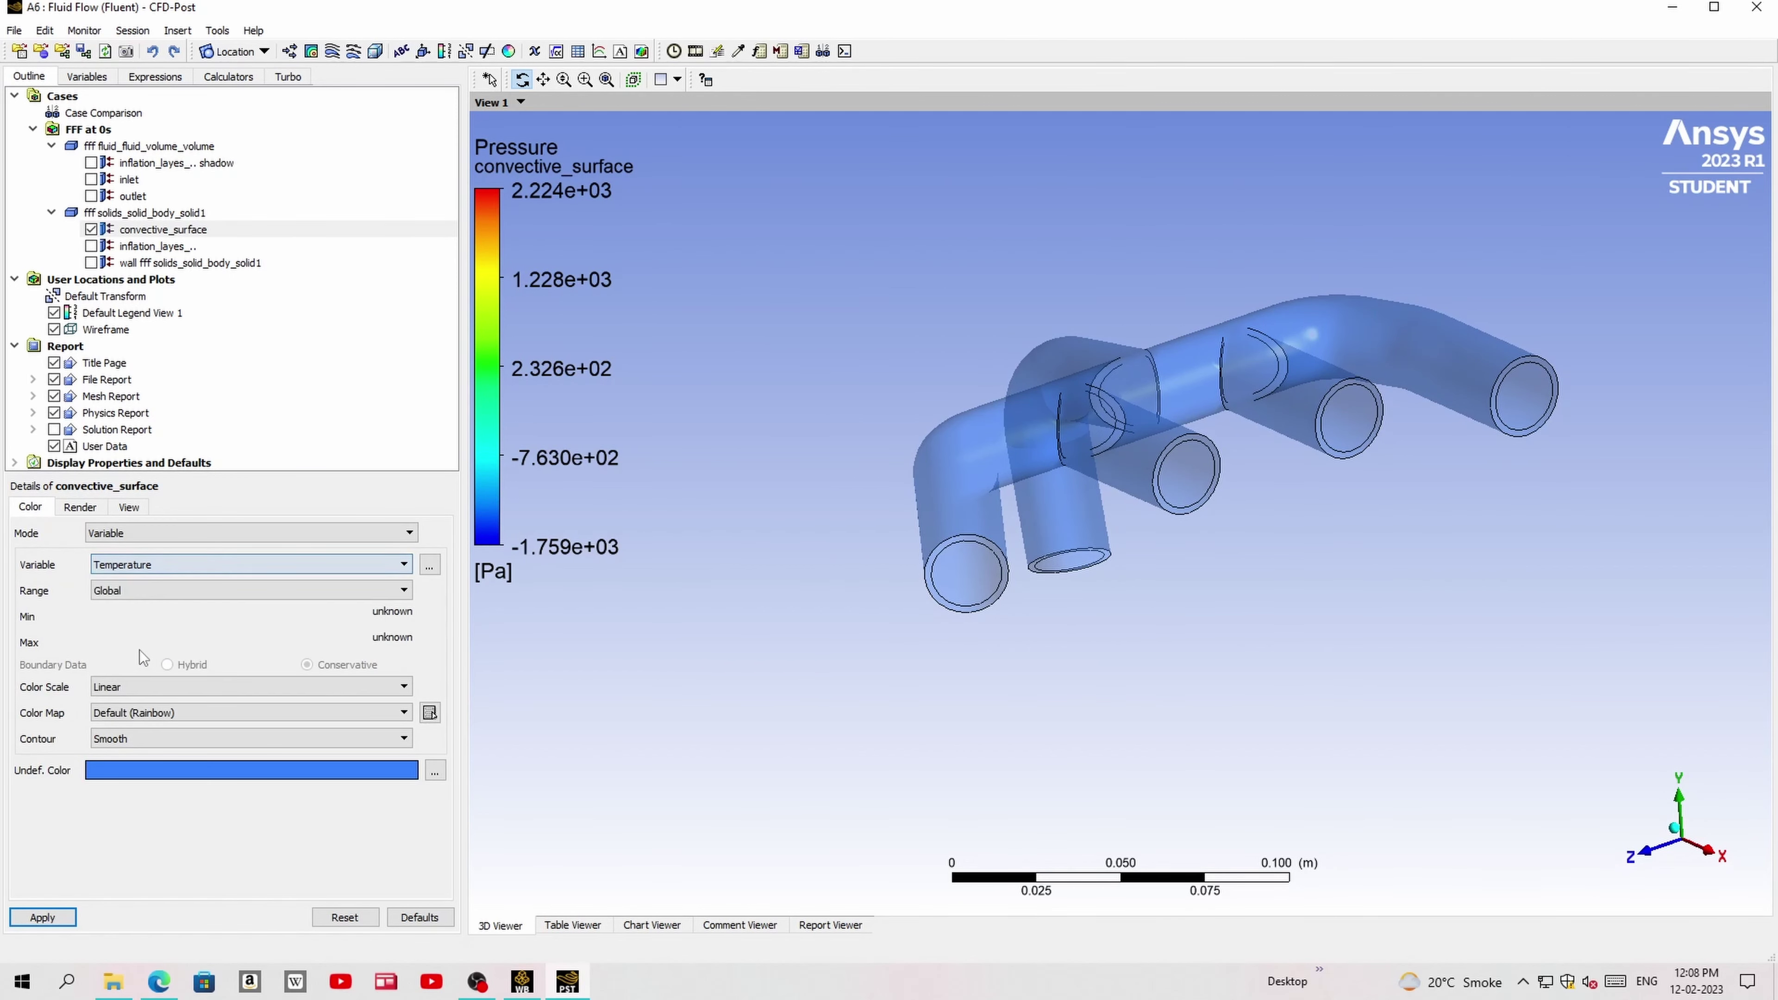
pyautogui.click(123, 653)
pyautogui.click(42, 918)
pyautogui.moveTo(1008, 405)
pyautogui.mouseDown()
pyautogui.moveTo(1124, 448)
pyautogui.moveTo(1096, 458)
pyautogui.mouseUp()
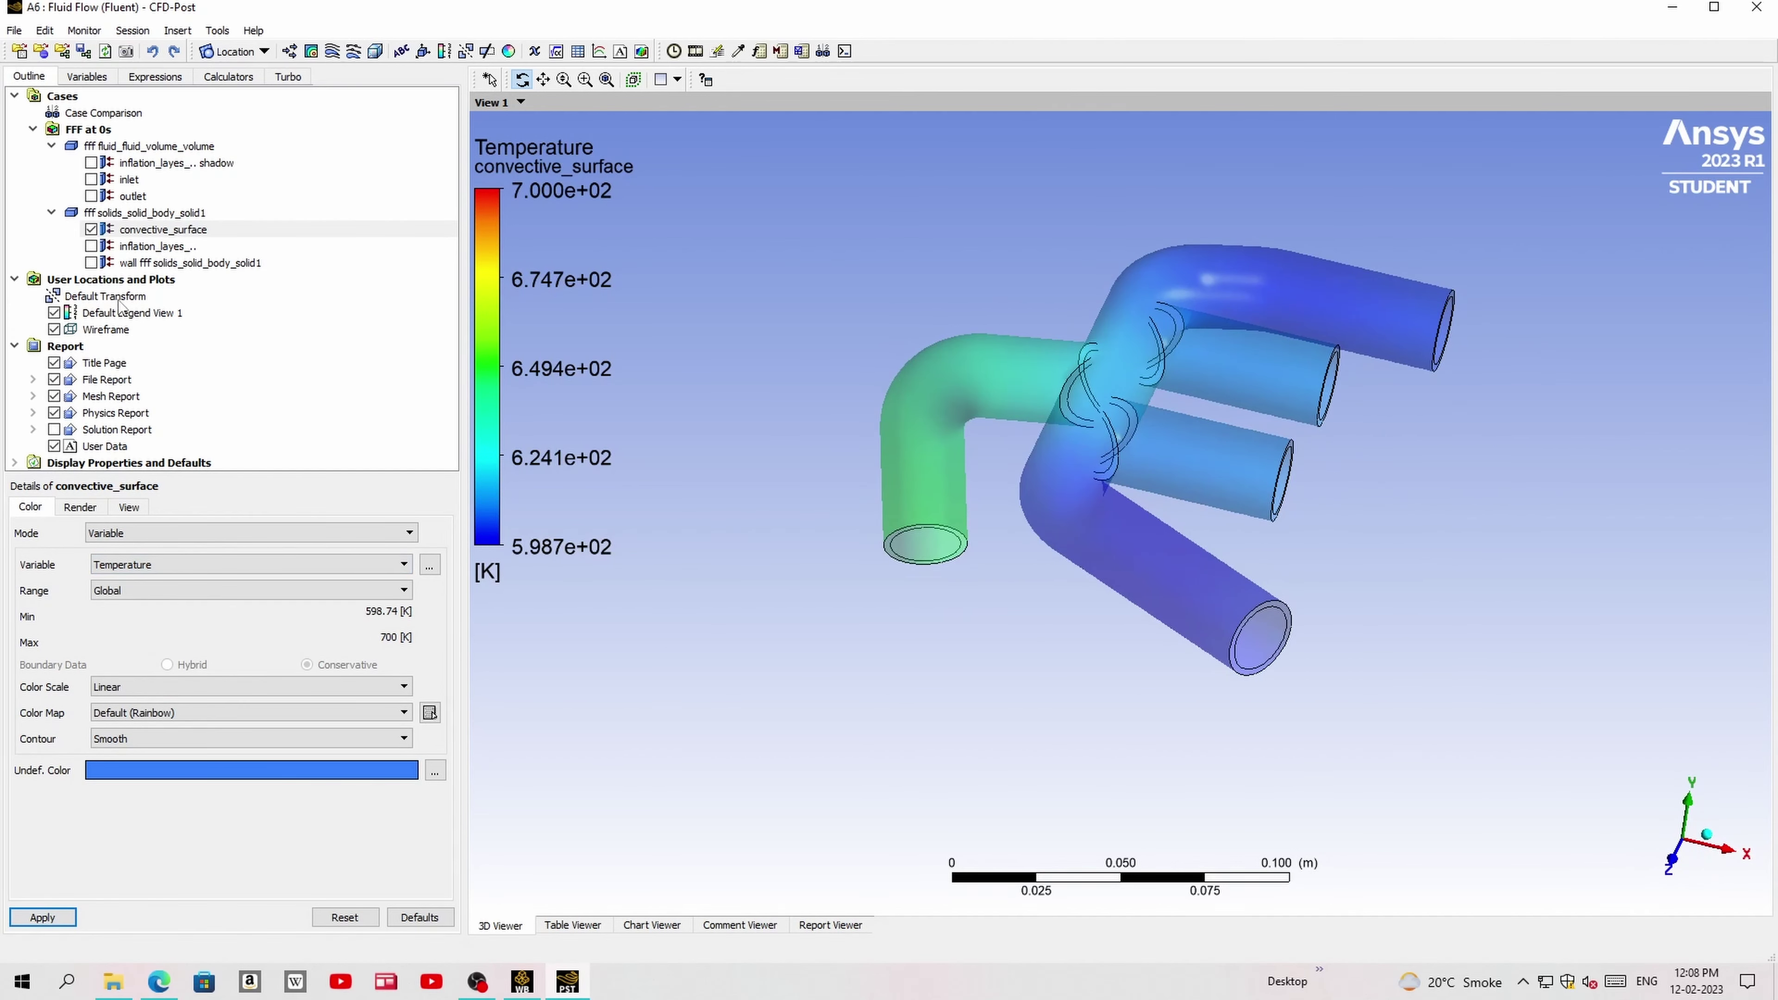
# - Set Default Legend View 1 labels to Fixed format with precision 2
pyautogui.click(116, 313)
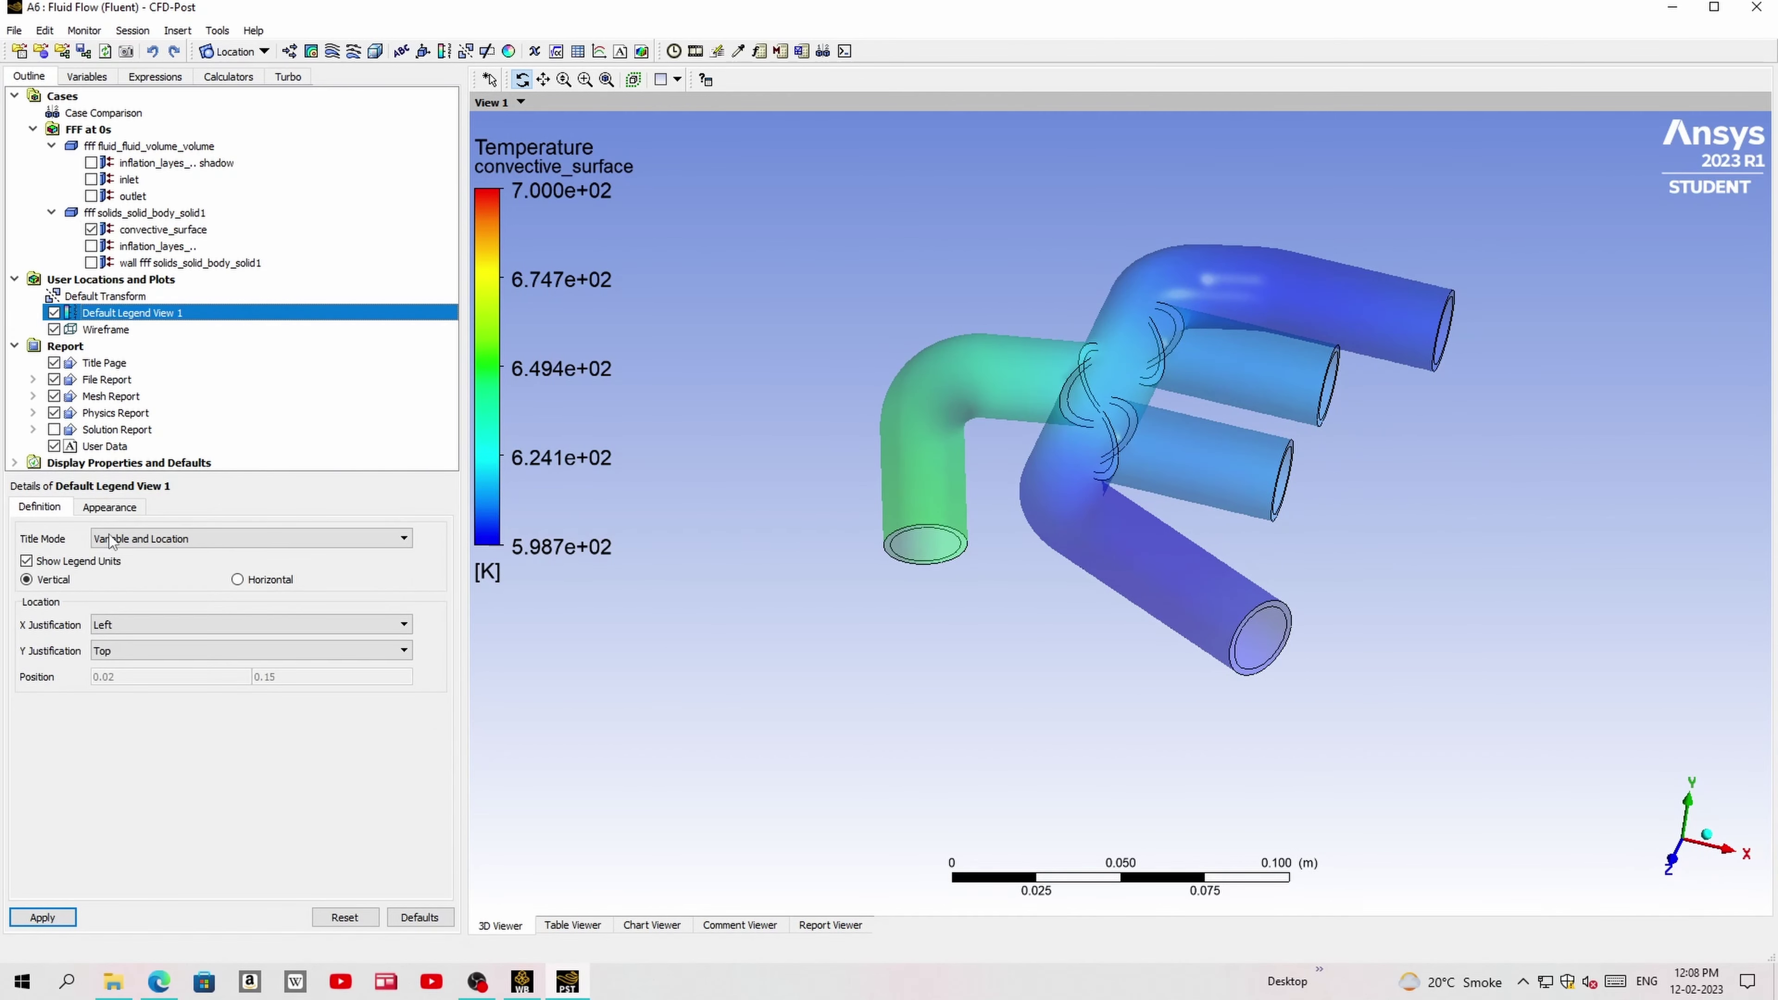
pyautogui.click(112, 508)
pyautogui.click(333, 626)
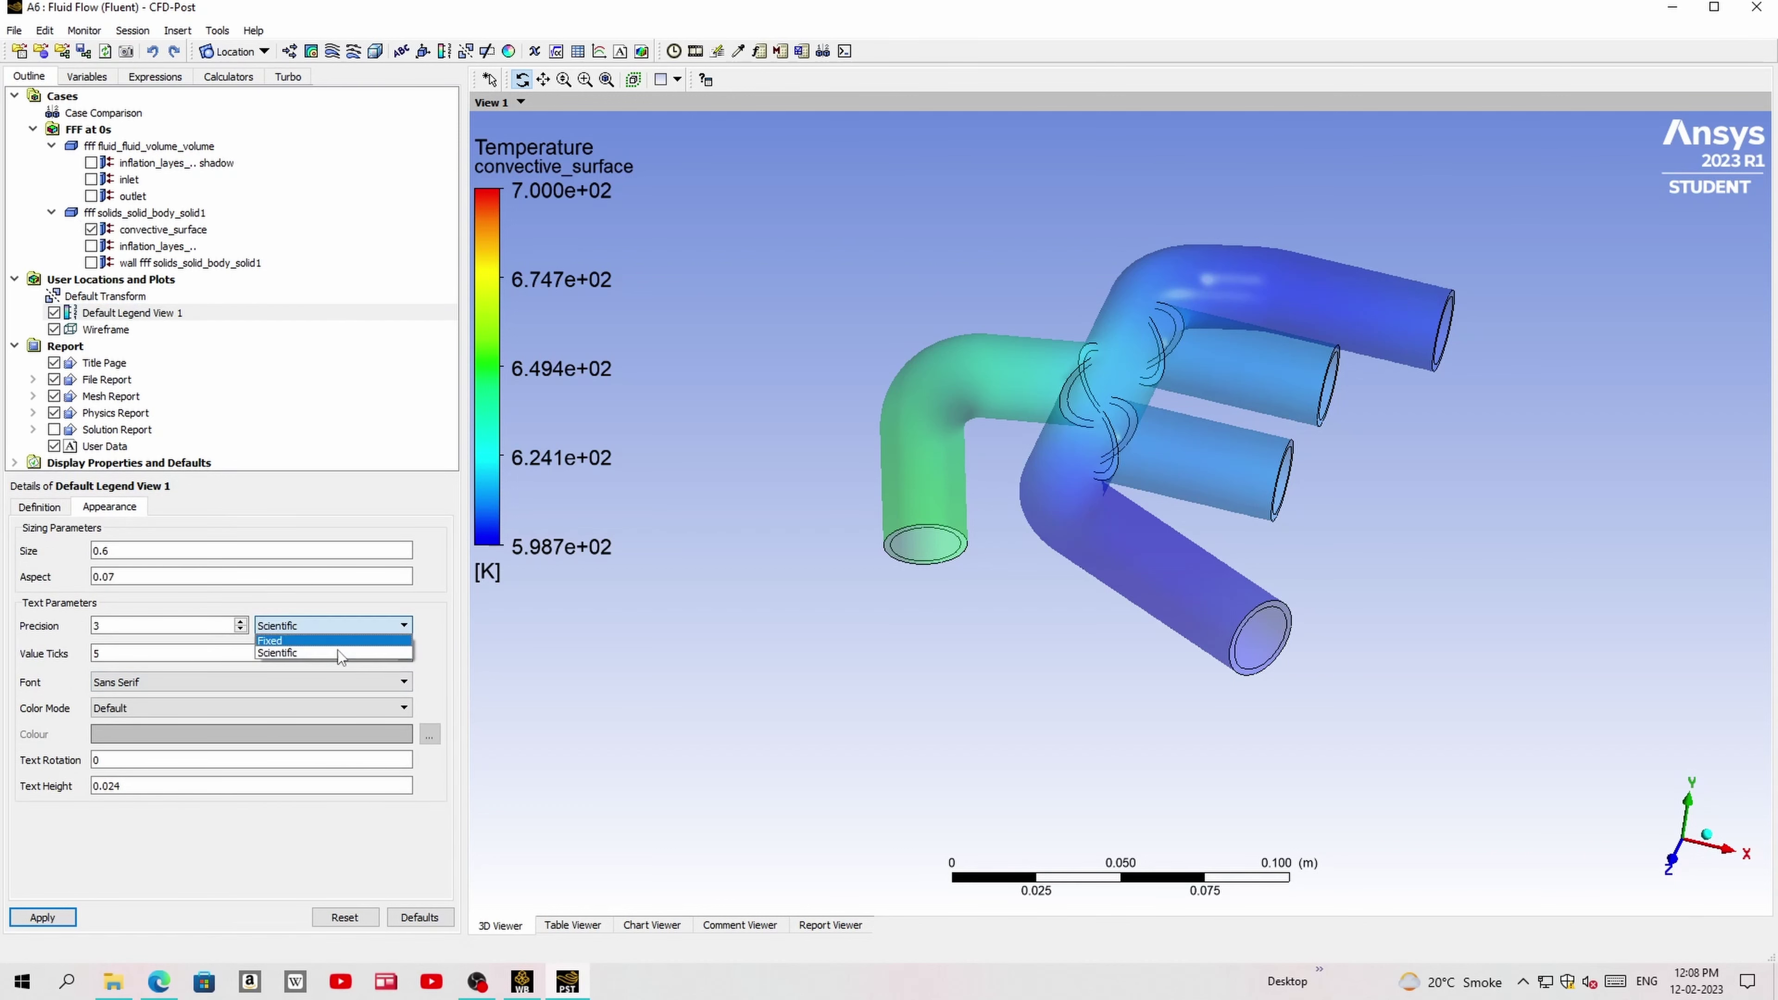
pyautogui.click(335, 642)
pyautogui.click(241, 630)
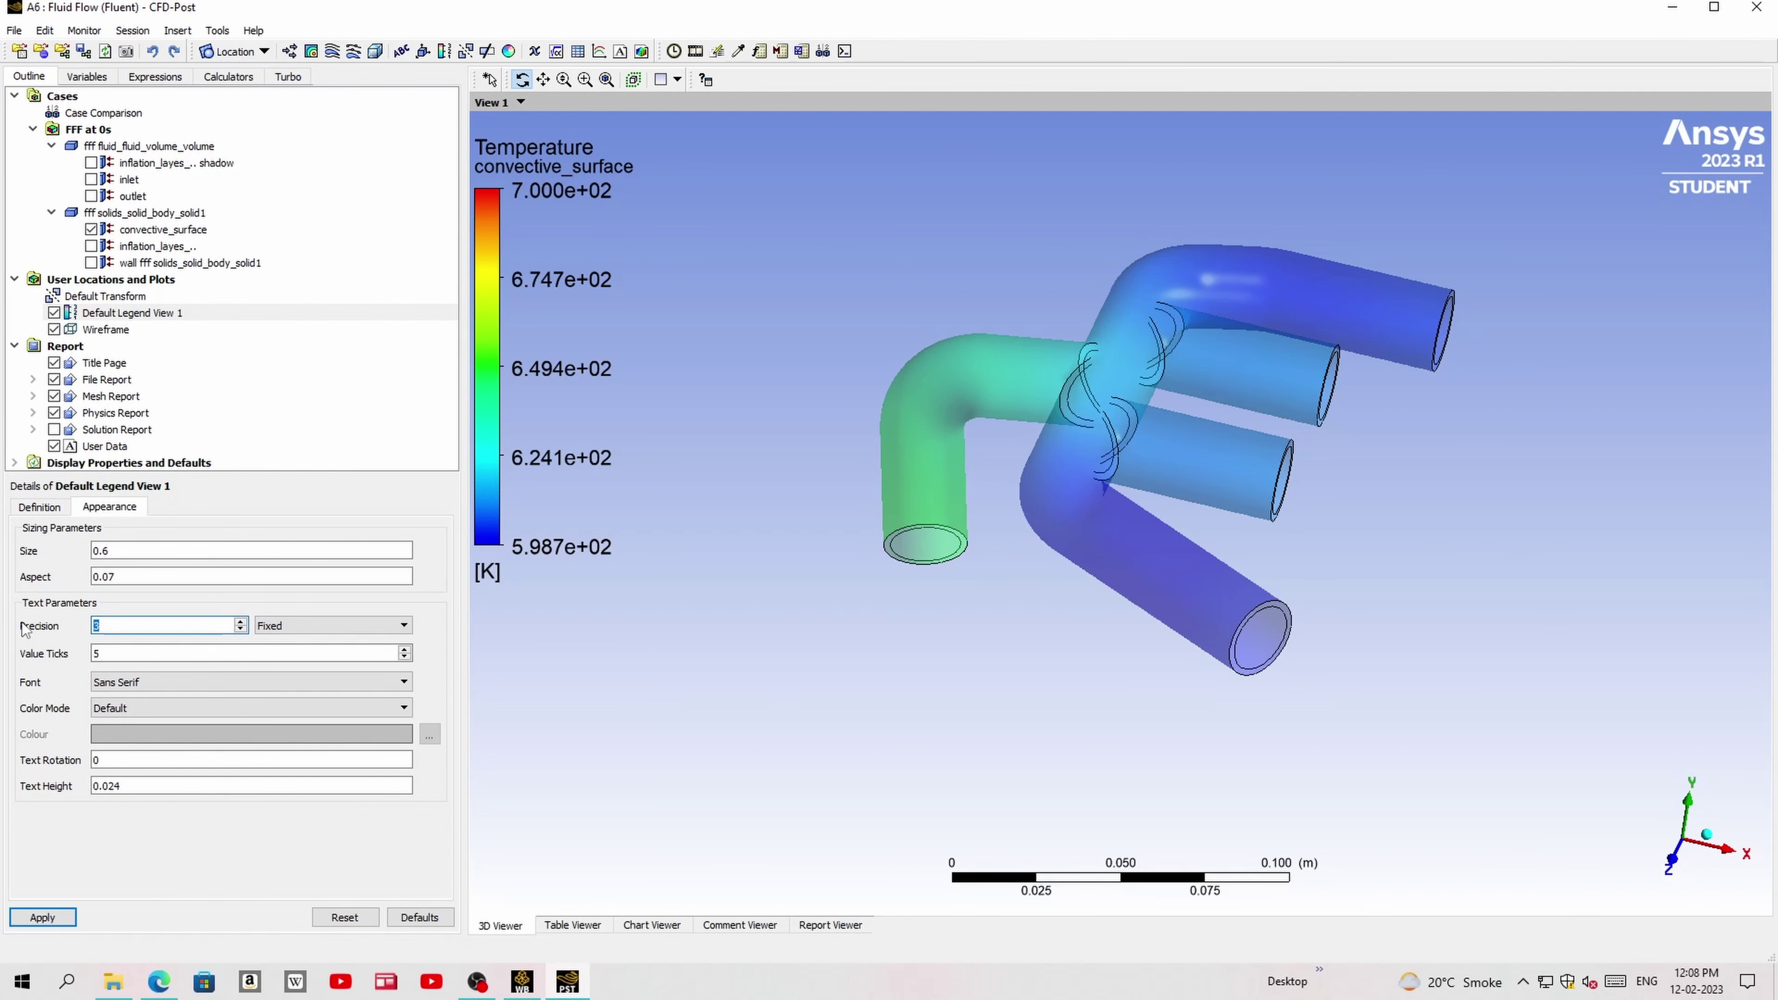
pyautogui.click(42, 918)
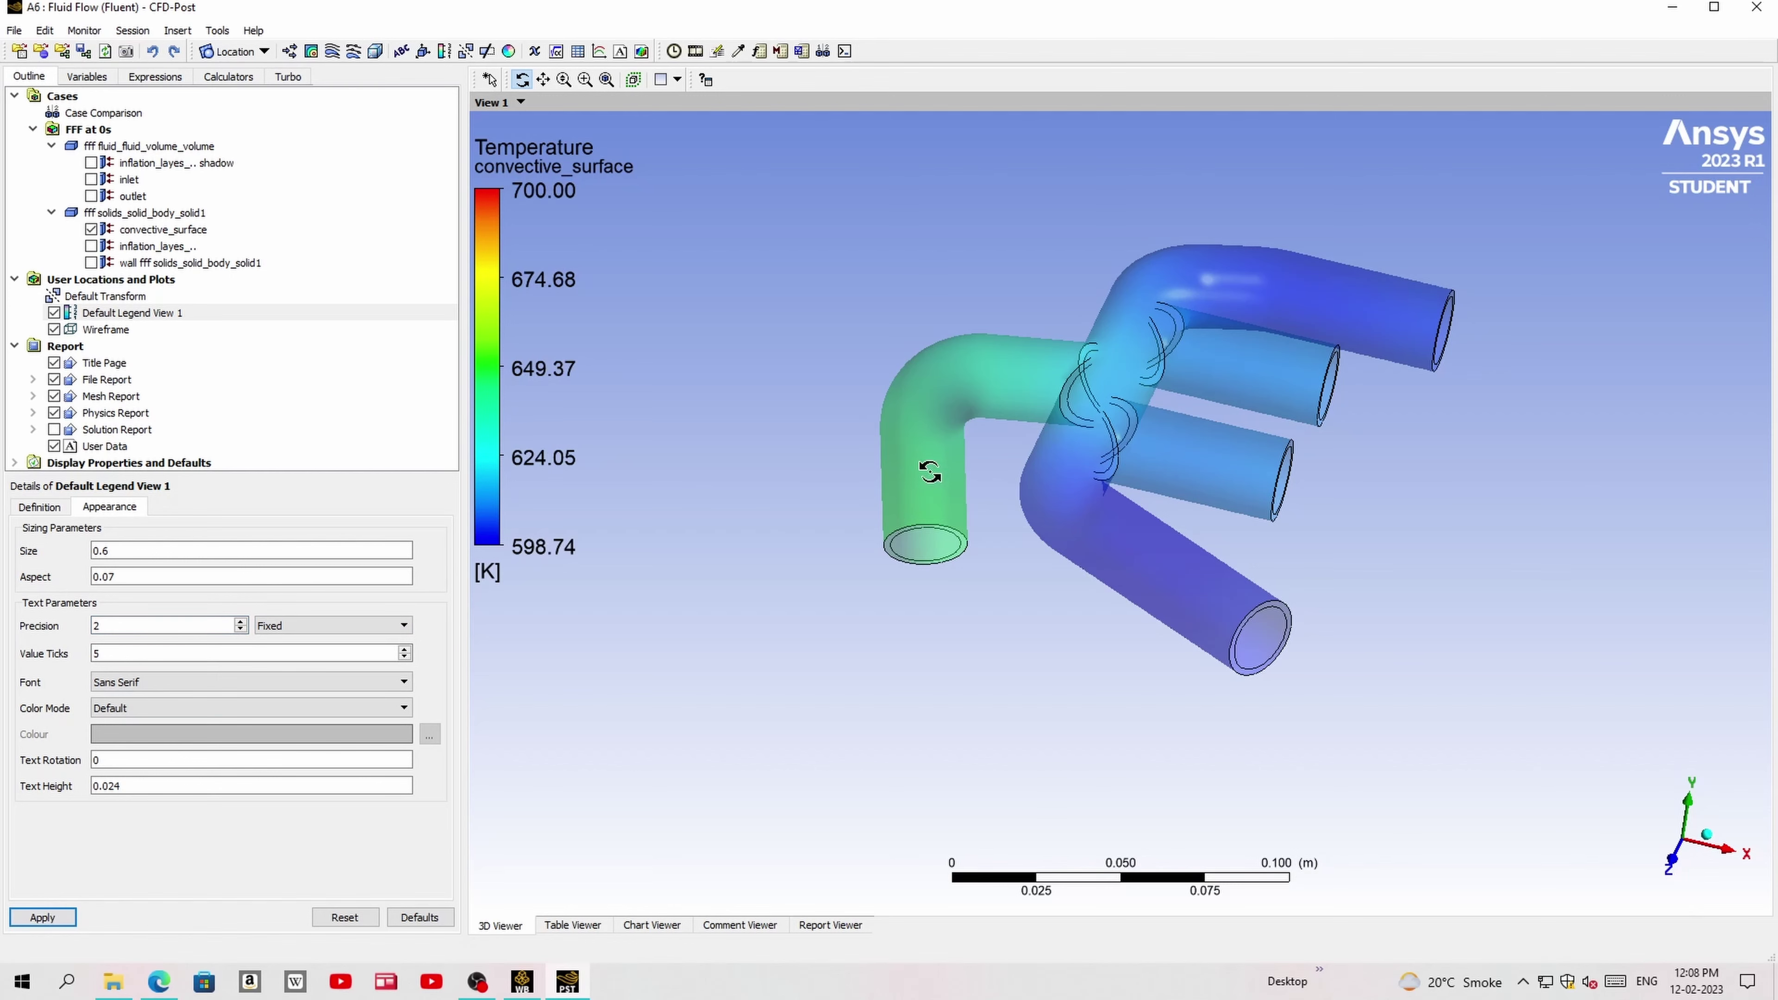
pyautogui.moveTo(929, 472)
pyautogui.mouseDown()
pyautogui.moveTo(955, 432)
pyautogui.moveTo(1028, 830)
pyautogui.mouseUp()
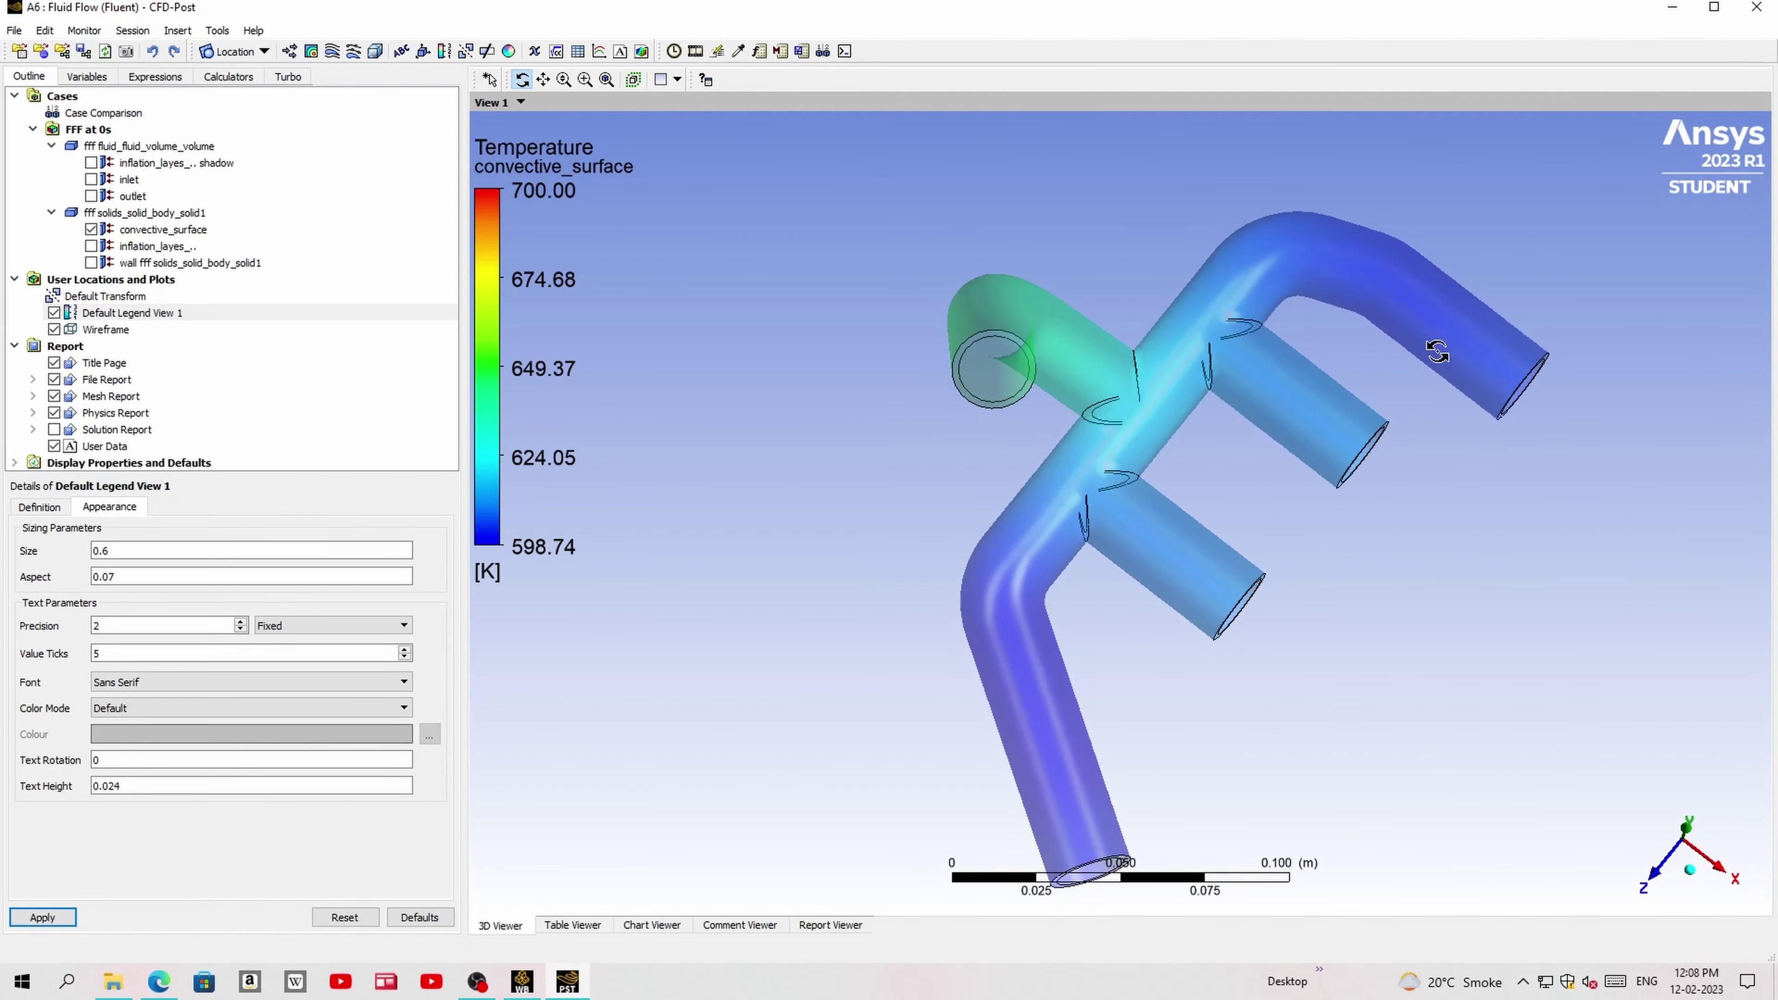
pyautogui.moveTo(1298, 376)
pyautogui.mouseDown()
pyautogui.moveTo(1303, 563)
pyautogui.moveTo(1171, 405)
pyautogui.mouseUp()
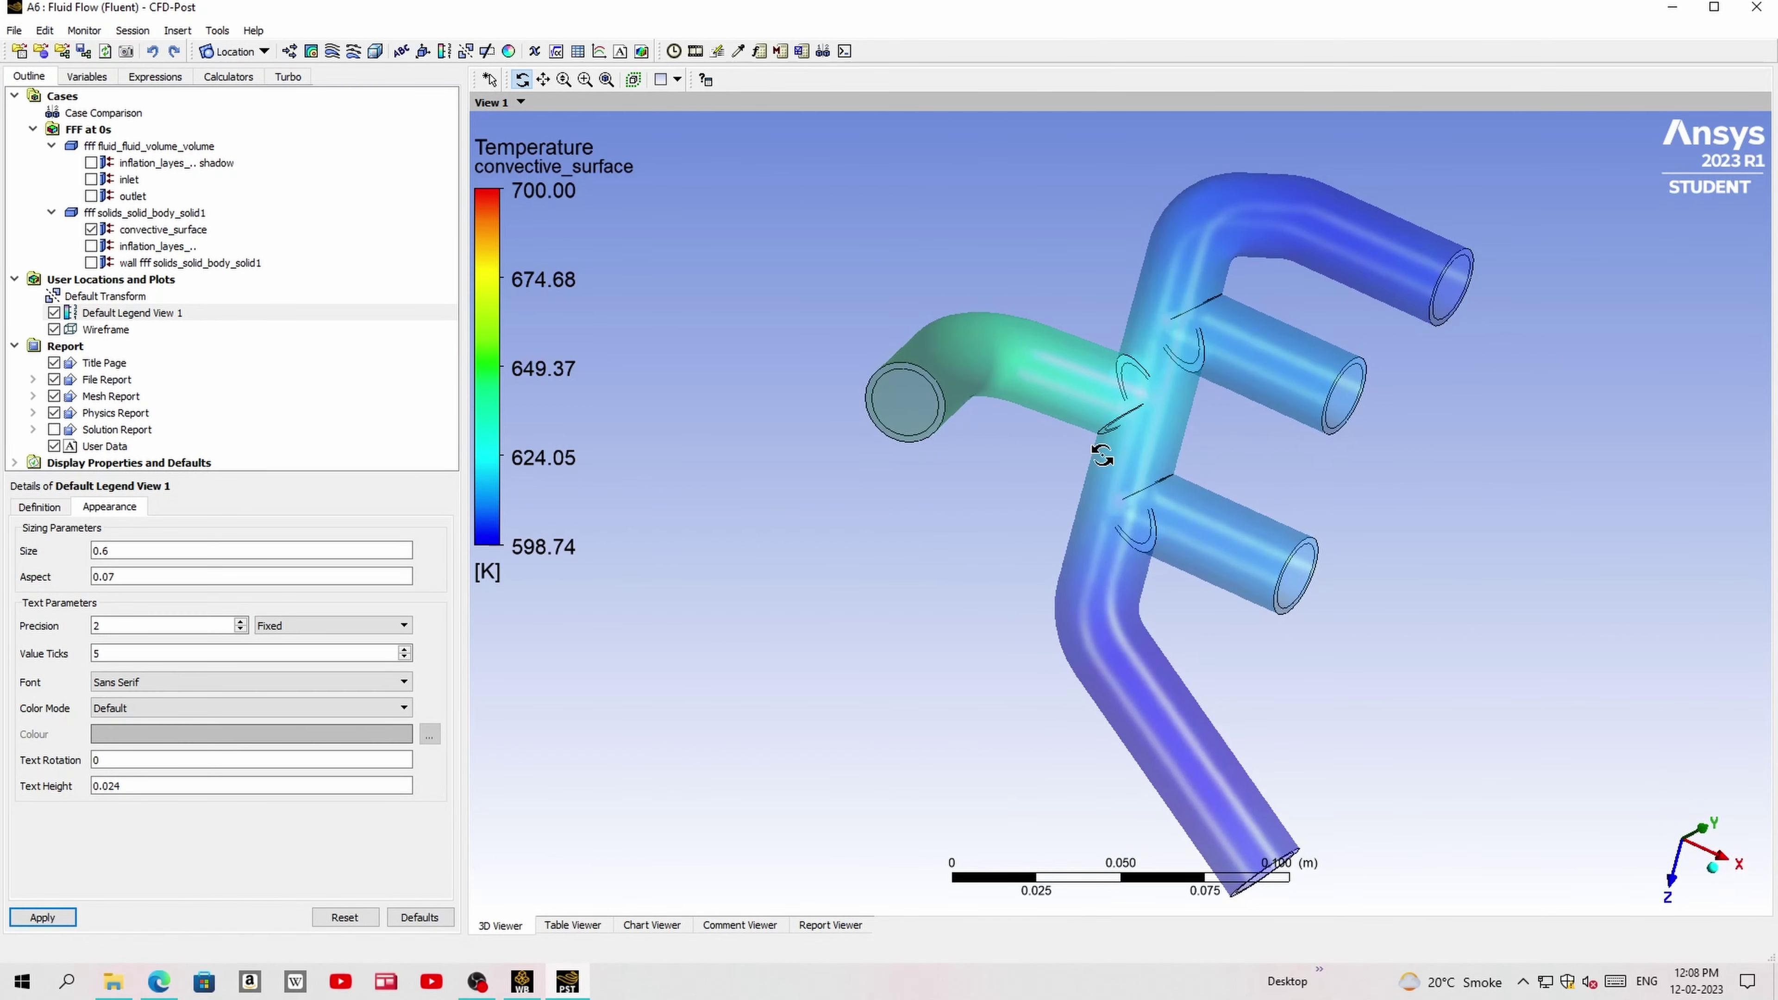
pyautogui.moveTo(1221, 510); pyautogui.dragTo(875, 449)
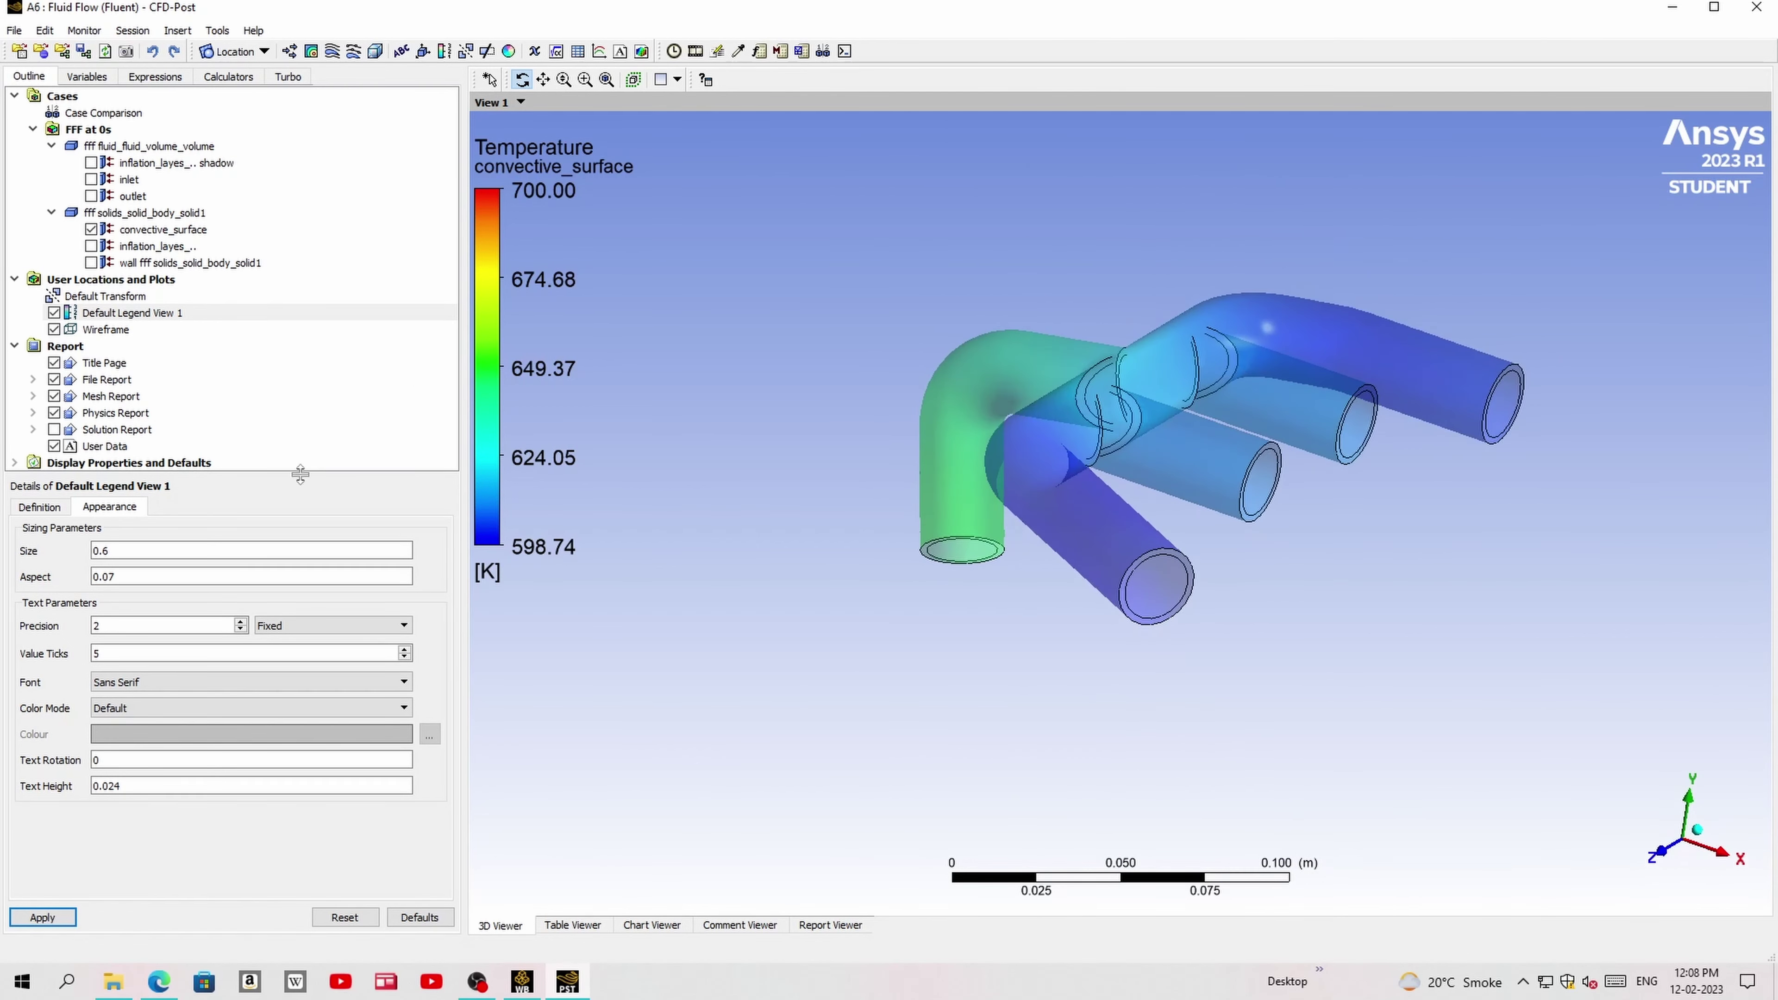
pyautogui.click(317, 381)
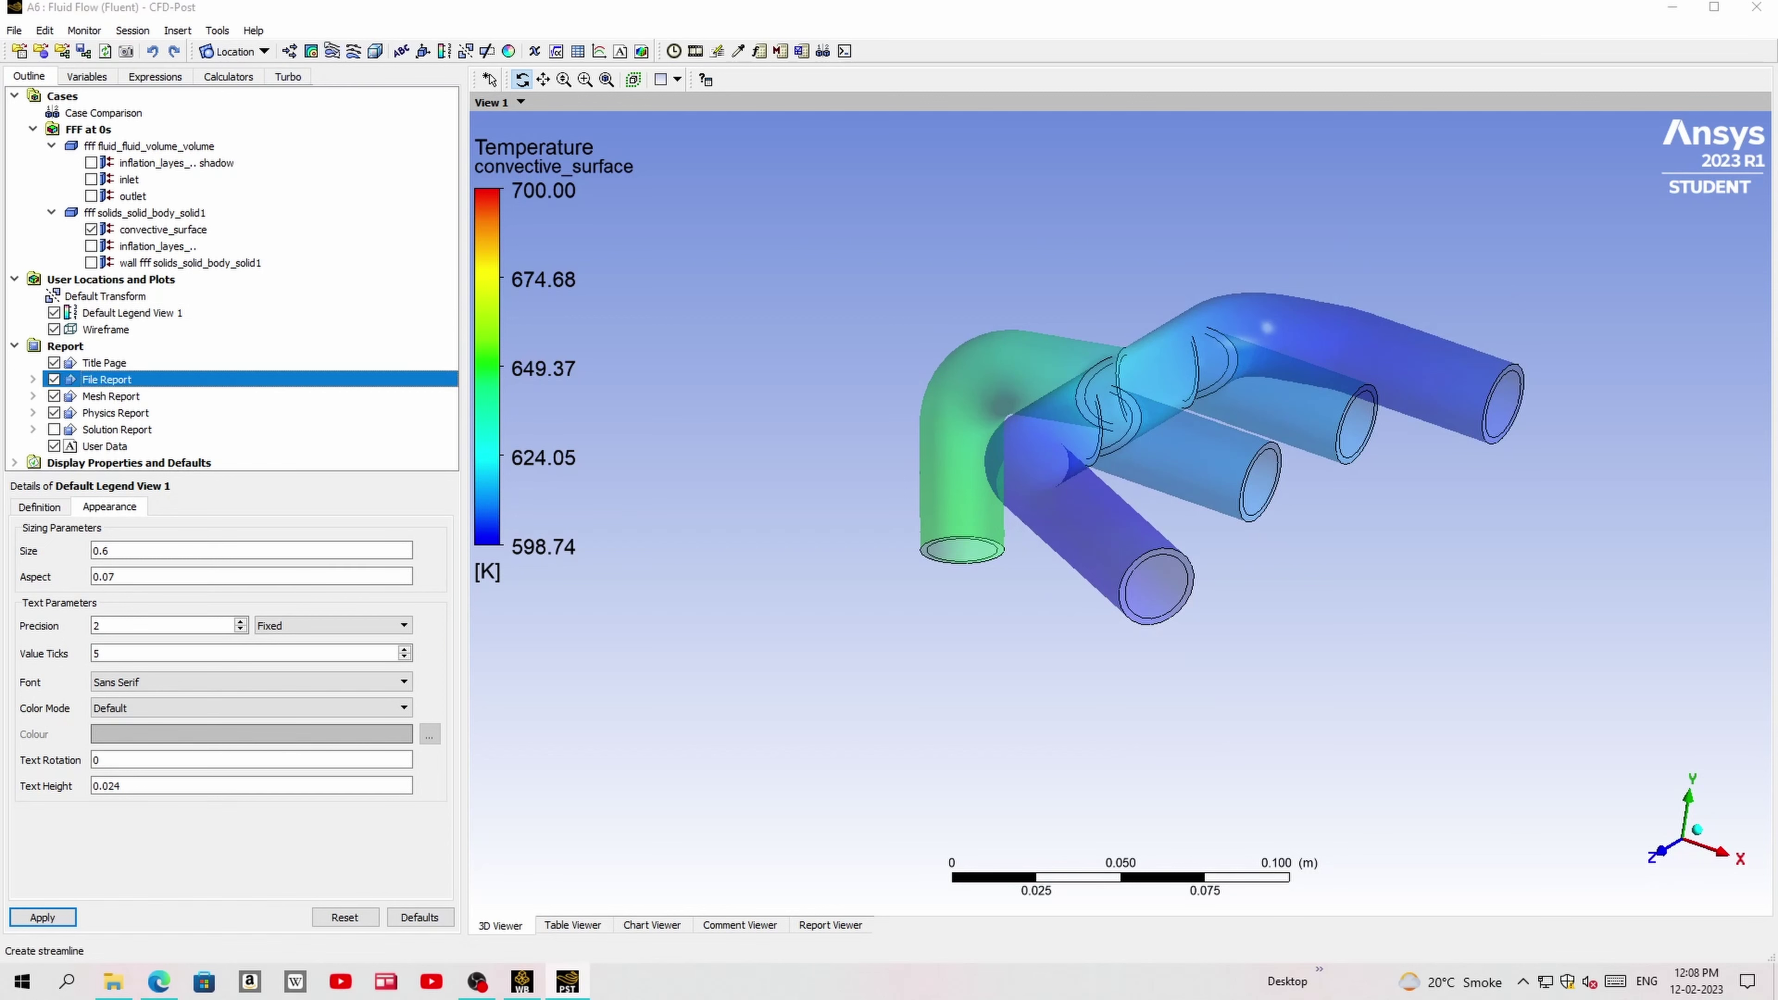
# - Insert Streamline 1 starting from the inlet with Velocity as the variable
pyautogui.click(332, 51)
pyautogui.click(371, 128)
pyautogui.click(119, 600)
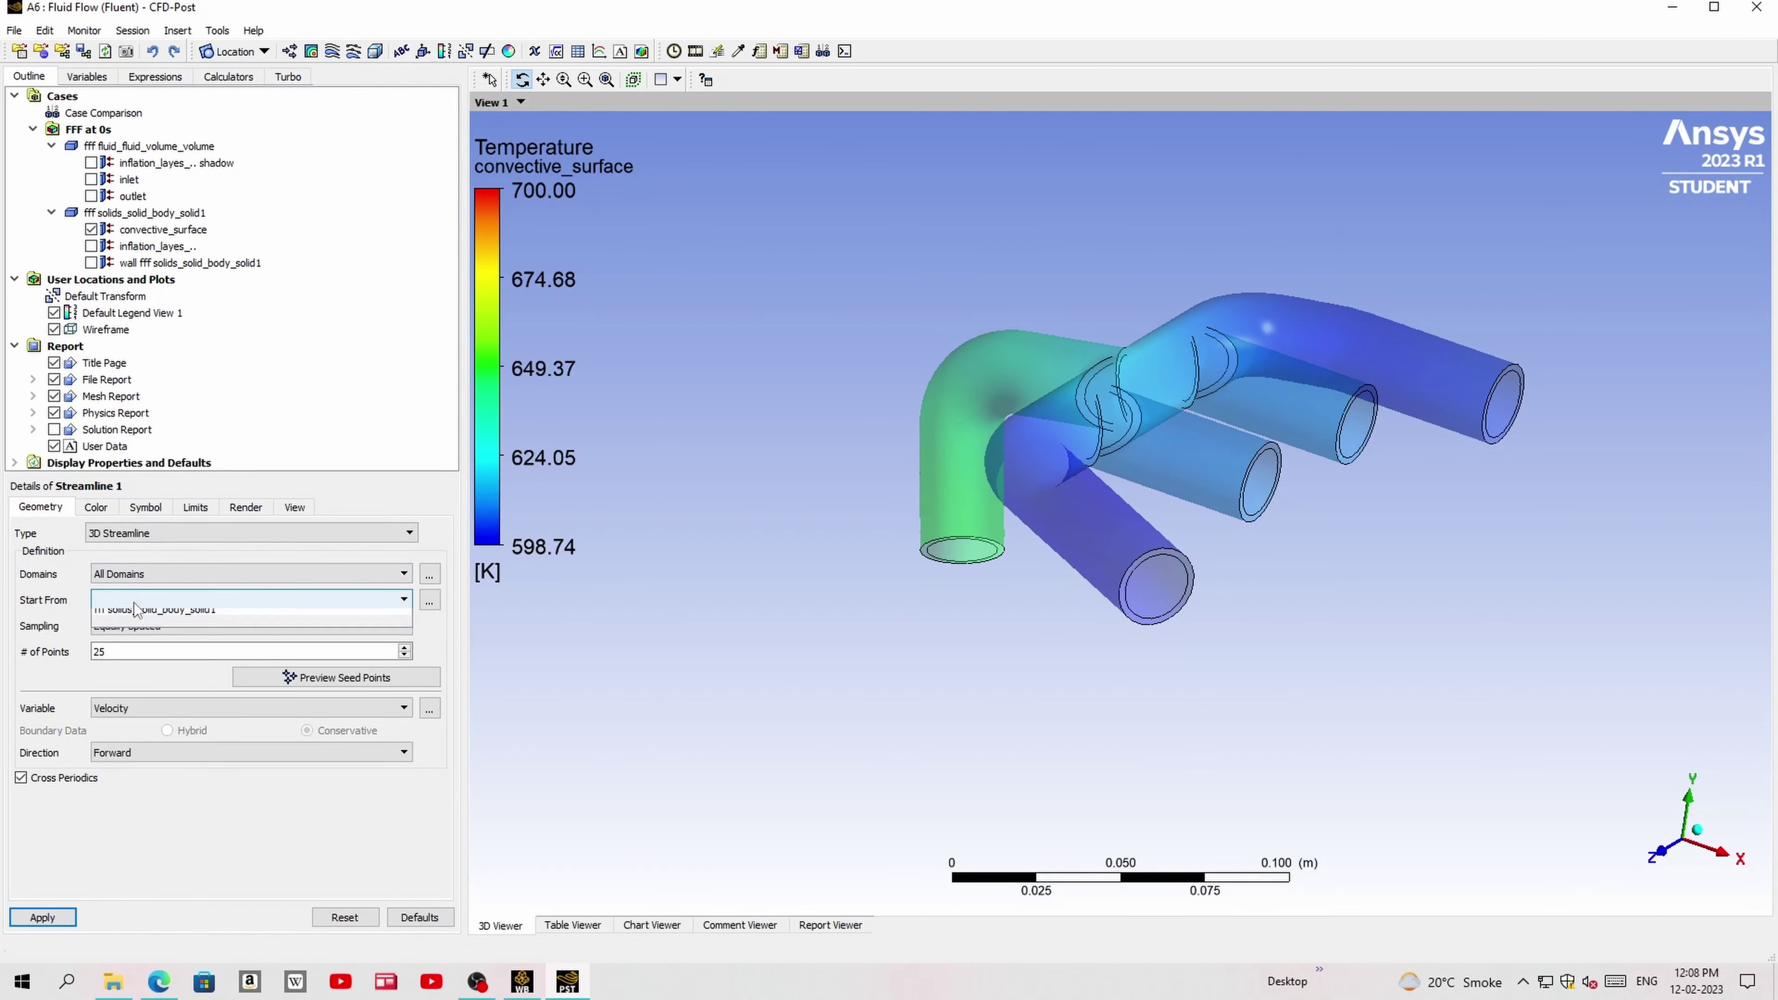
pyautogui.click(129, 659)
pyautogui.click(42, 917)
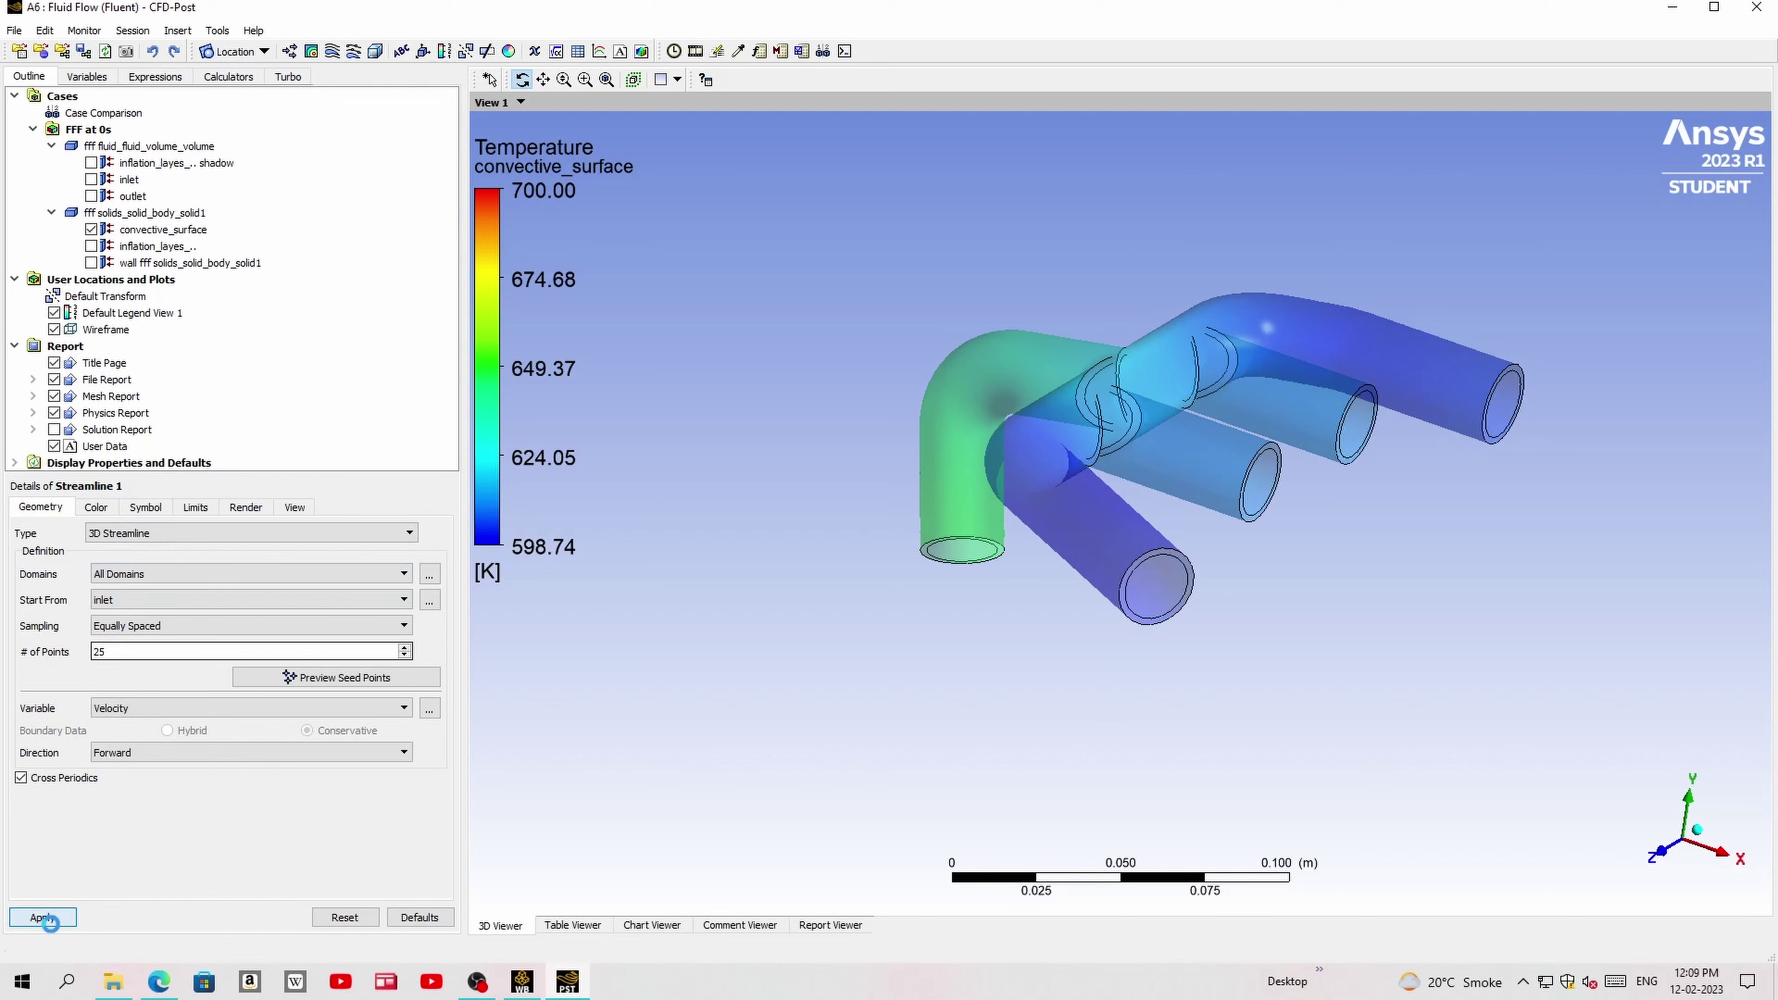
pyautogui.moveTo(914, 470)
pyautogui.mouseDown()
pyautogui.moveTo(1196, 403)
pyautogui.moveTo(1060, 608)
pyautogui.moveTo(1127, 541)
pyautogui.mouseUp()
pyautogui.moveTo(1341, 580); pyautogui.dragTo(1348, 550)
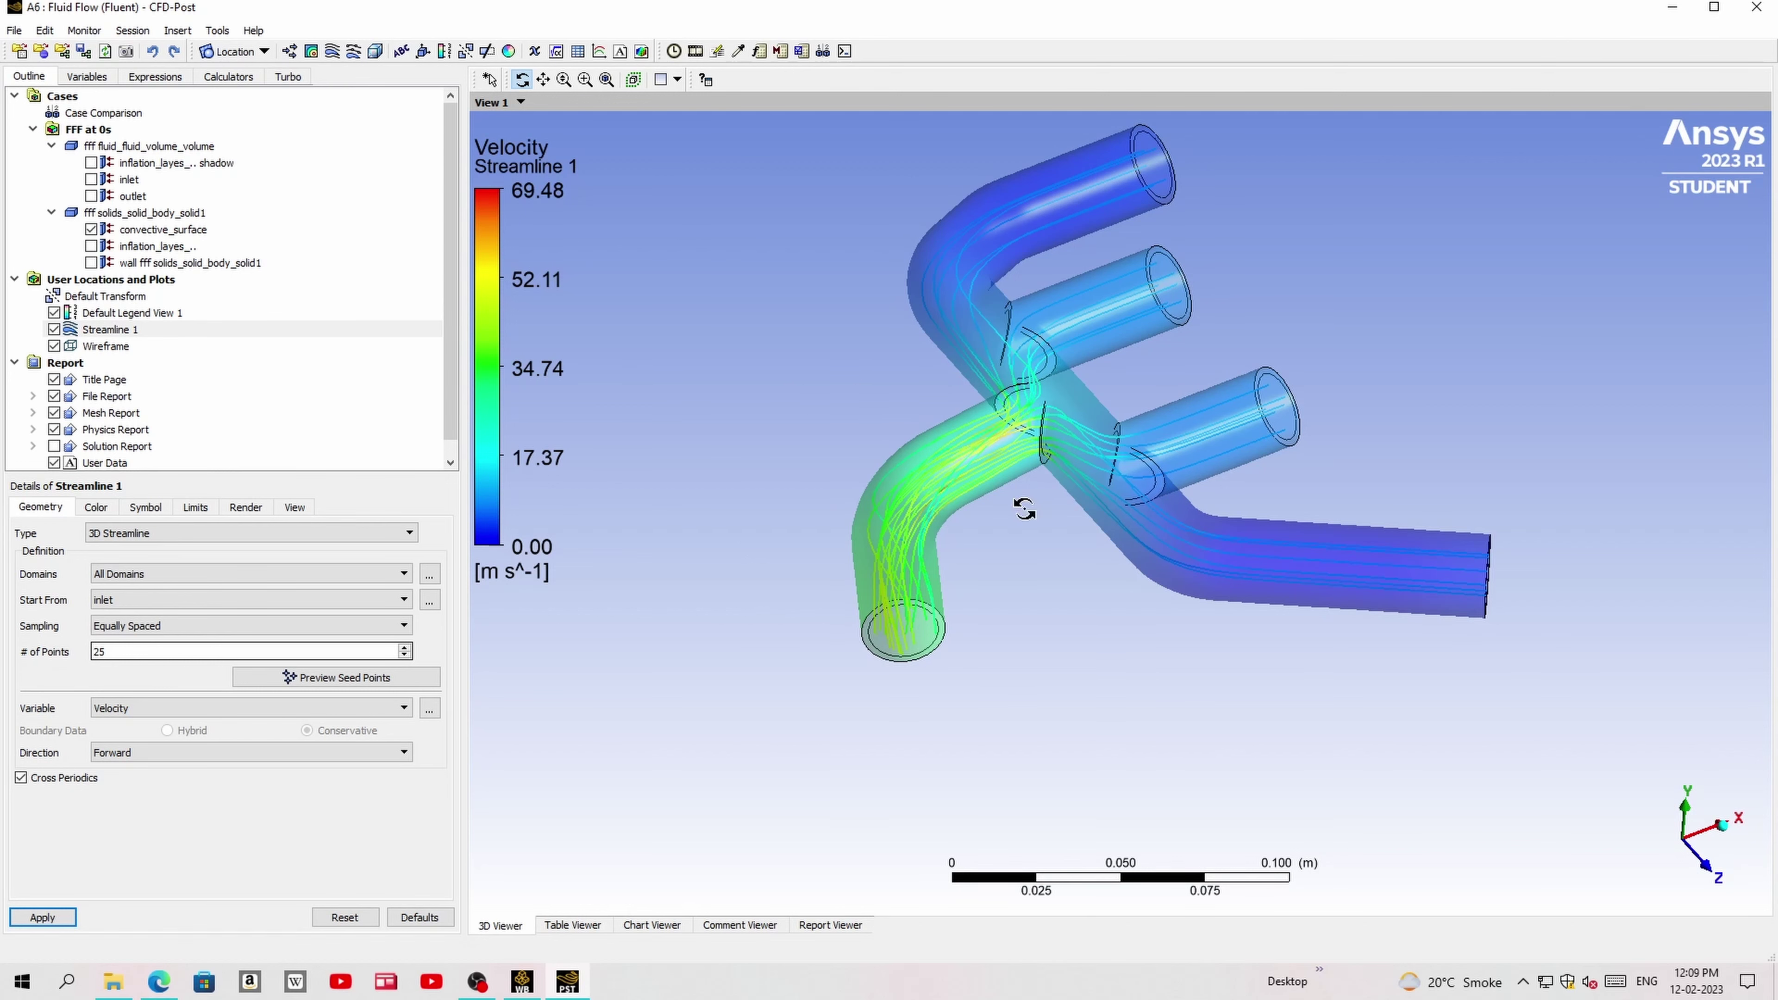
pyautogui.moveTo(913, 574)
pyautogui.mouseDown()
pyautogui.moveTo(921, 516)
pyautogui.moveTo(990, 469)
pyautogui.mouseUp()
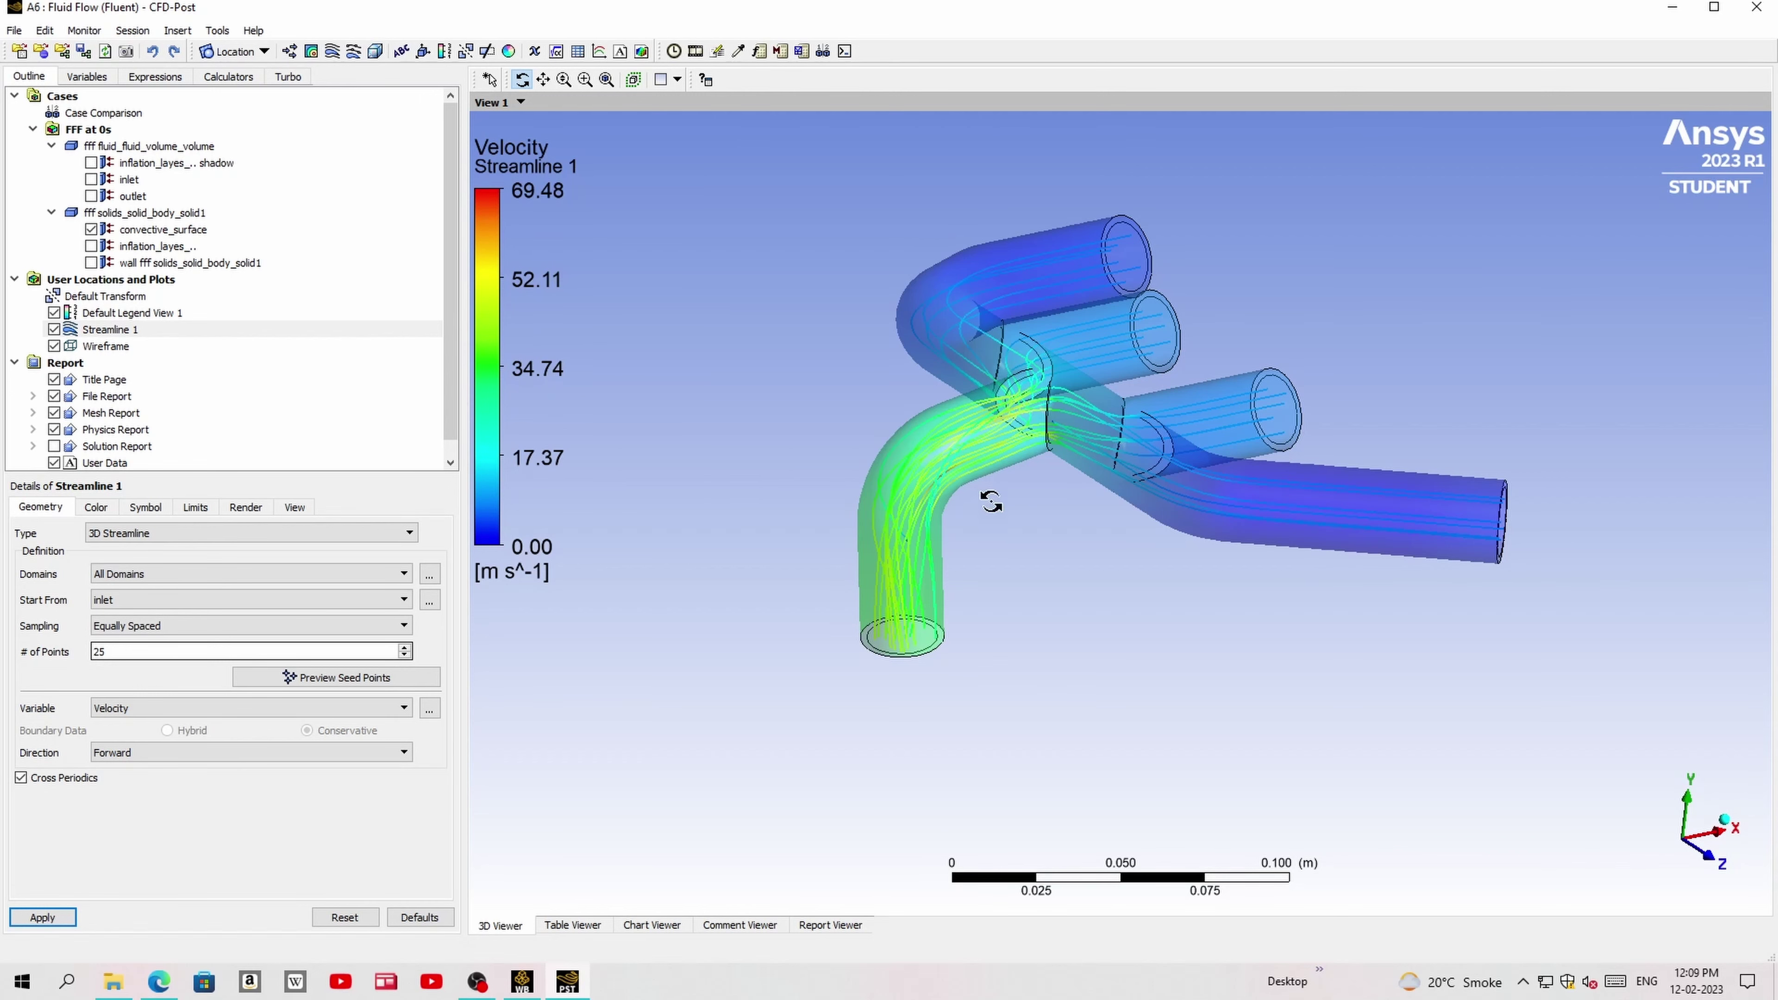
# - Probe Velocity at points inside the pipe, reading about 40.49 m/s, then close the probe
pyautogui.click(739, 51)
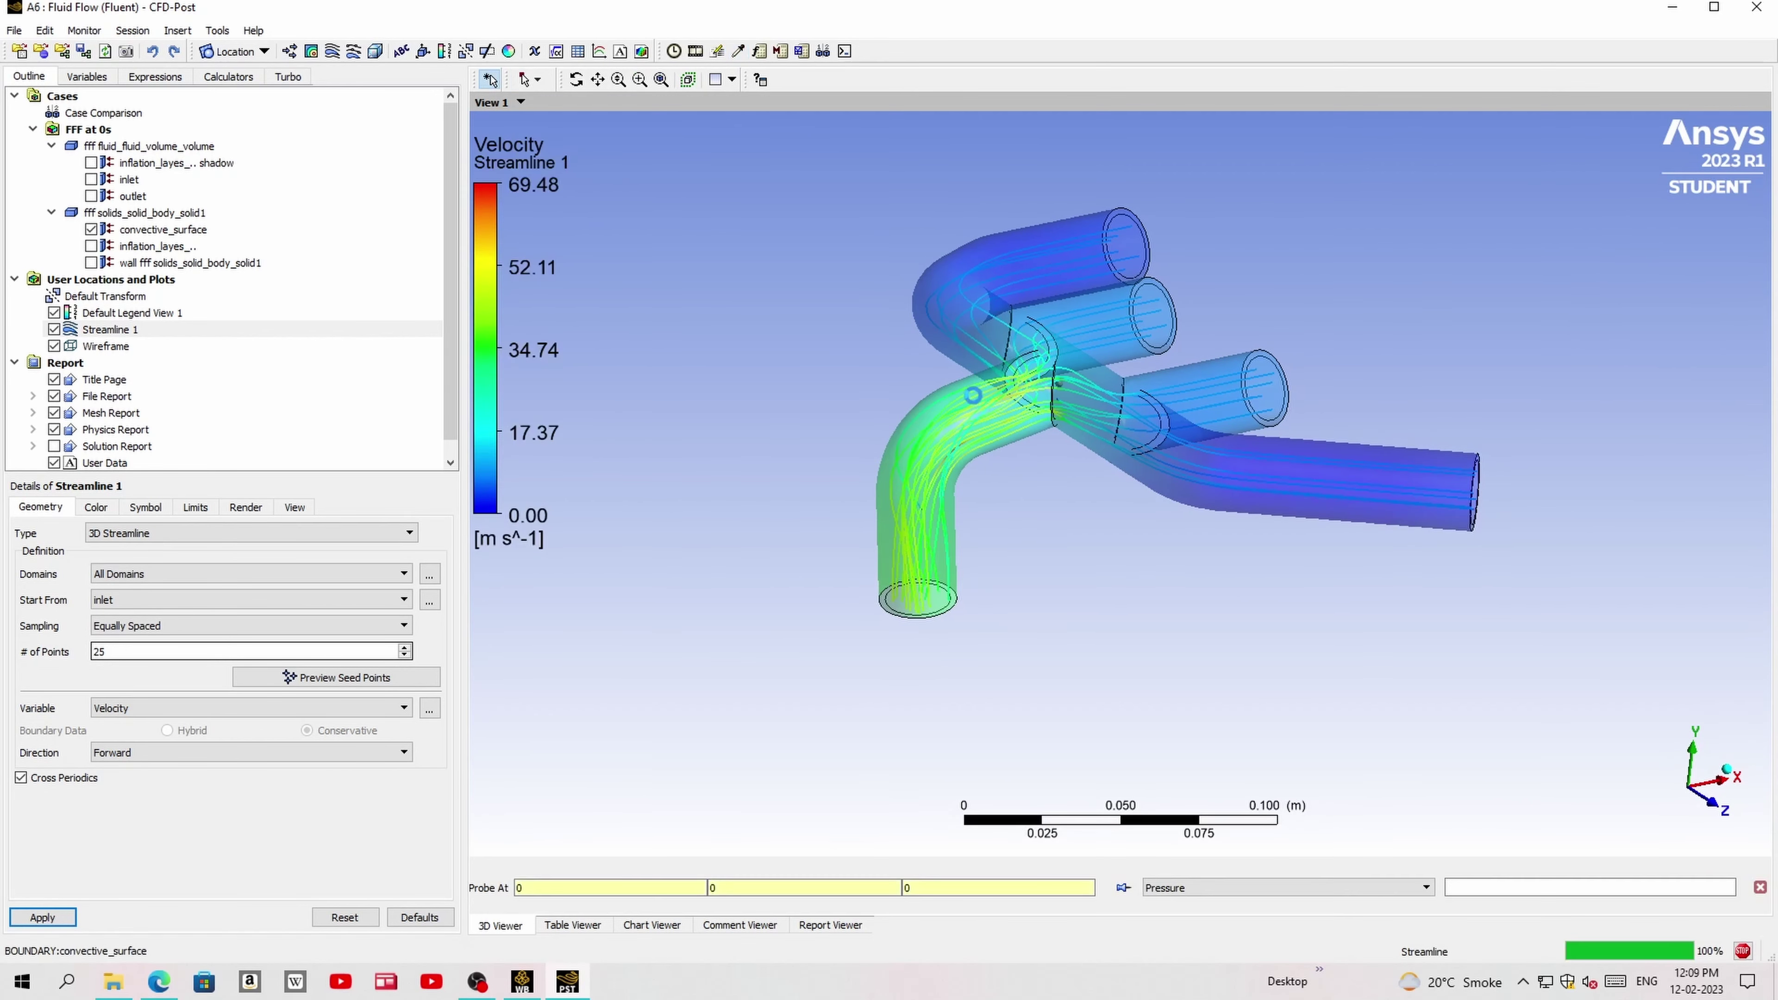
pyautogui.click(969, 422)
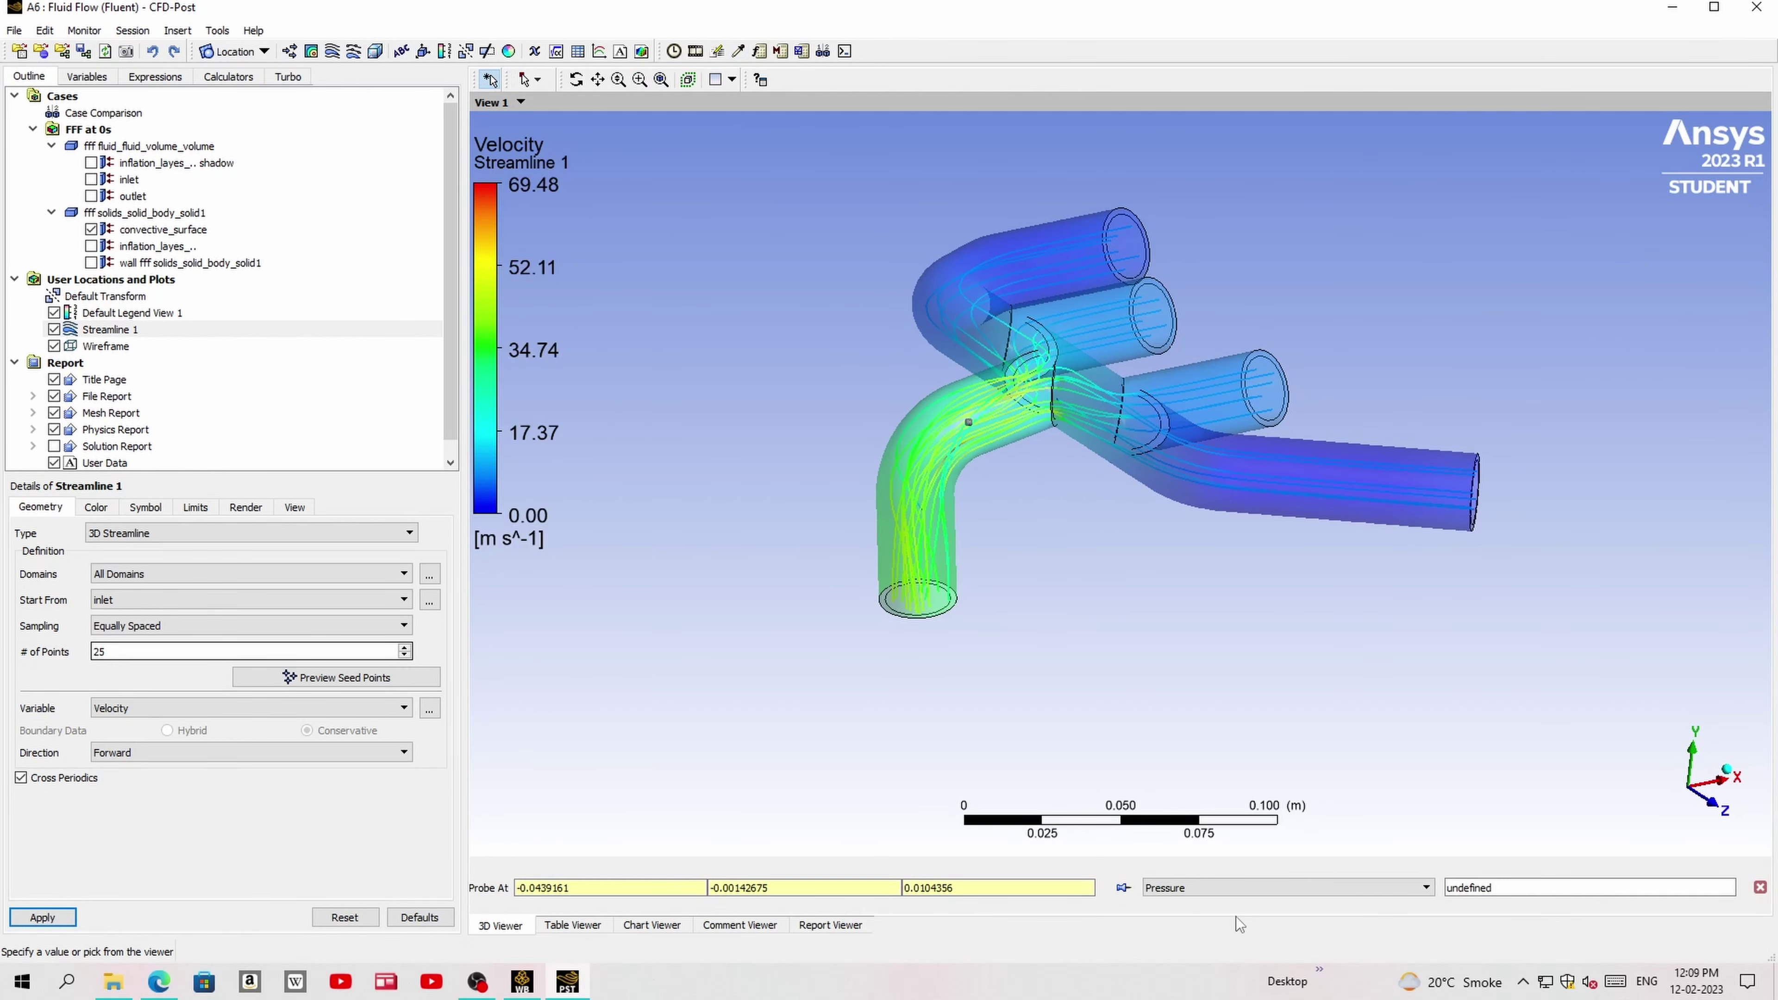
pyautogui.click(1220, 889)
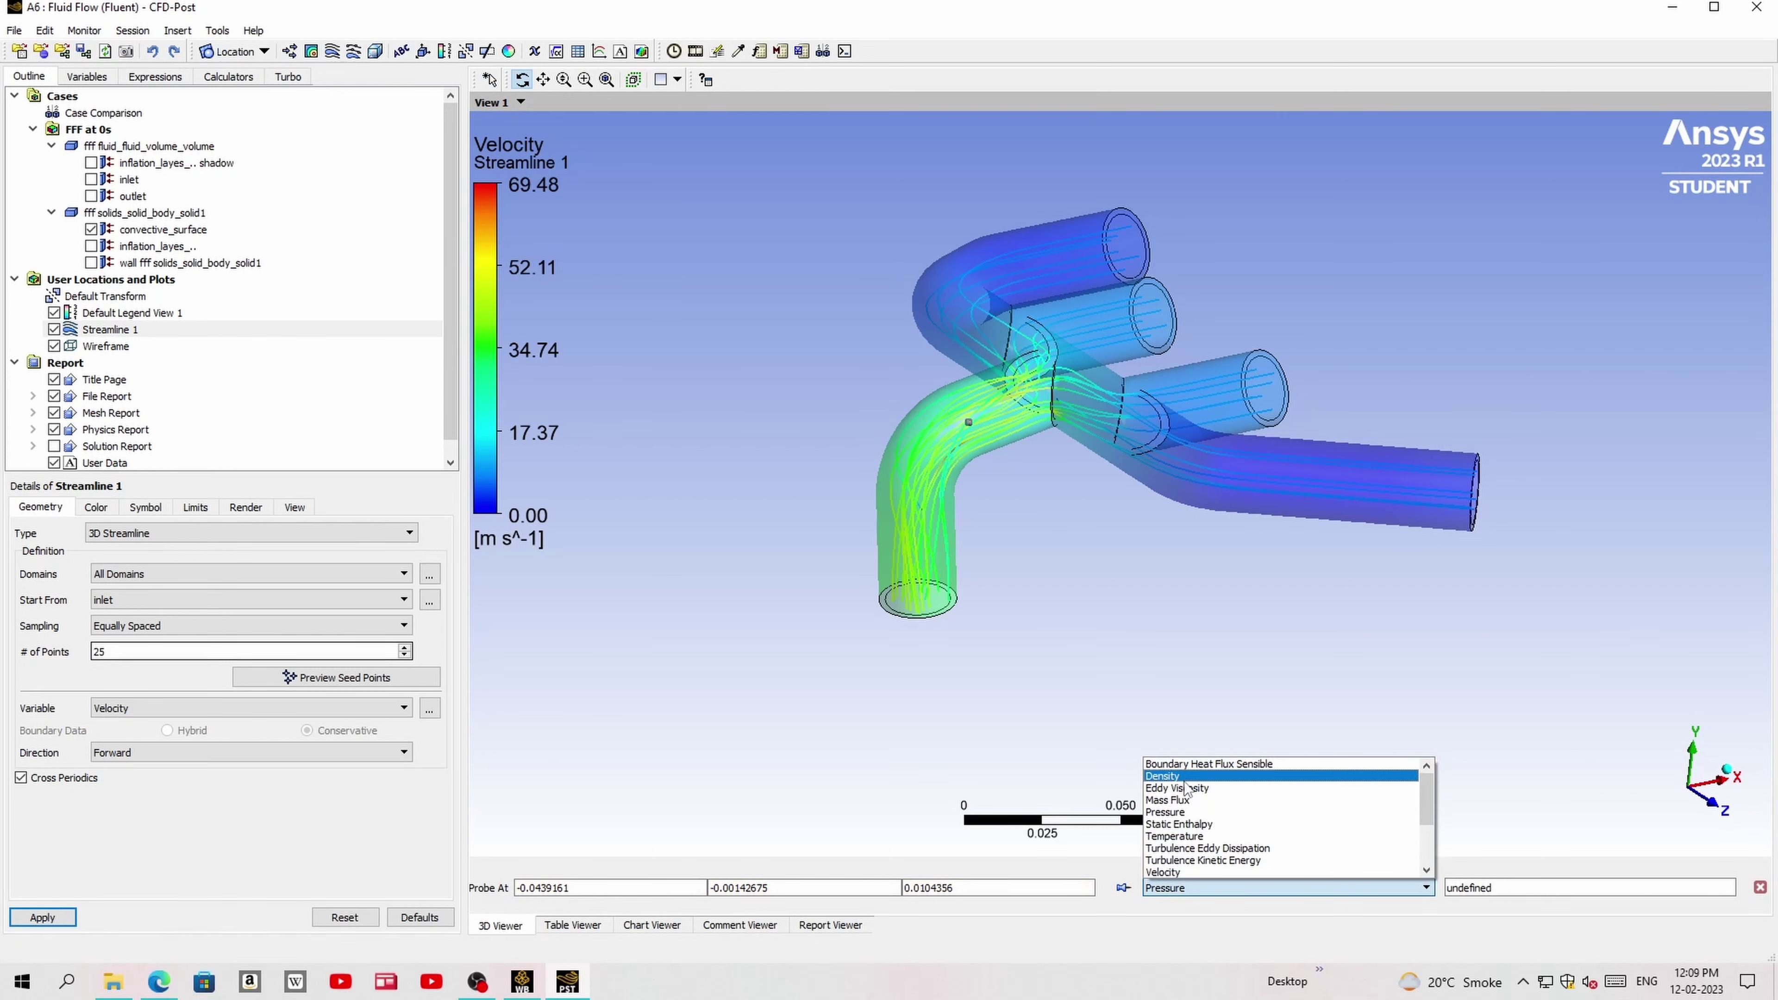
pyautogui.click(1183, 872)
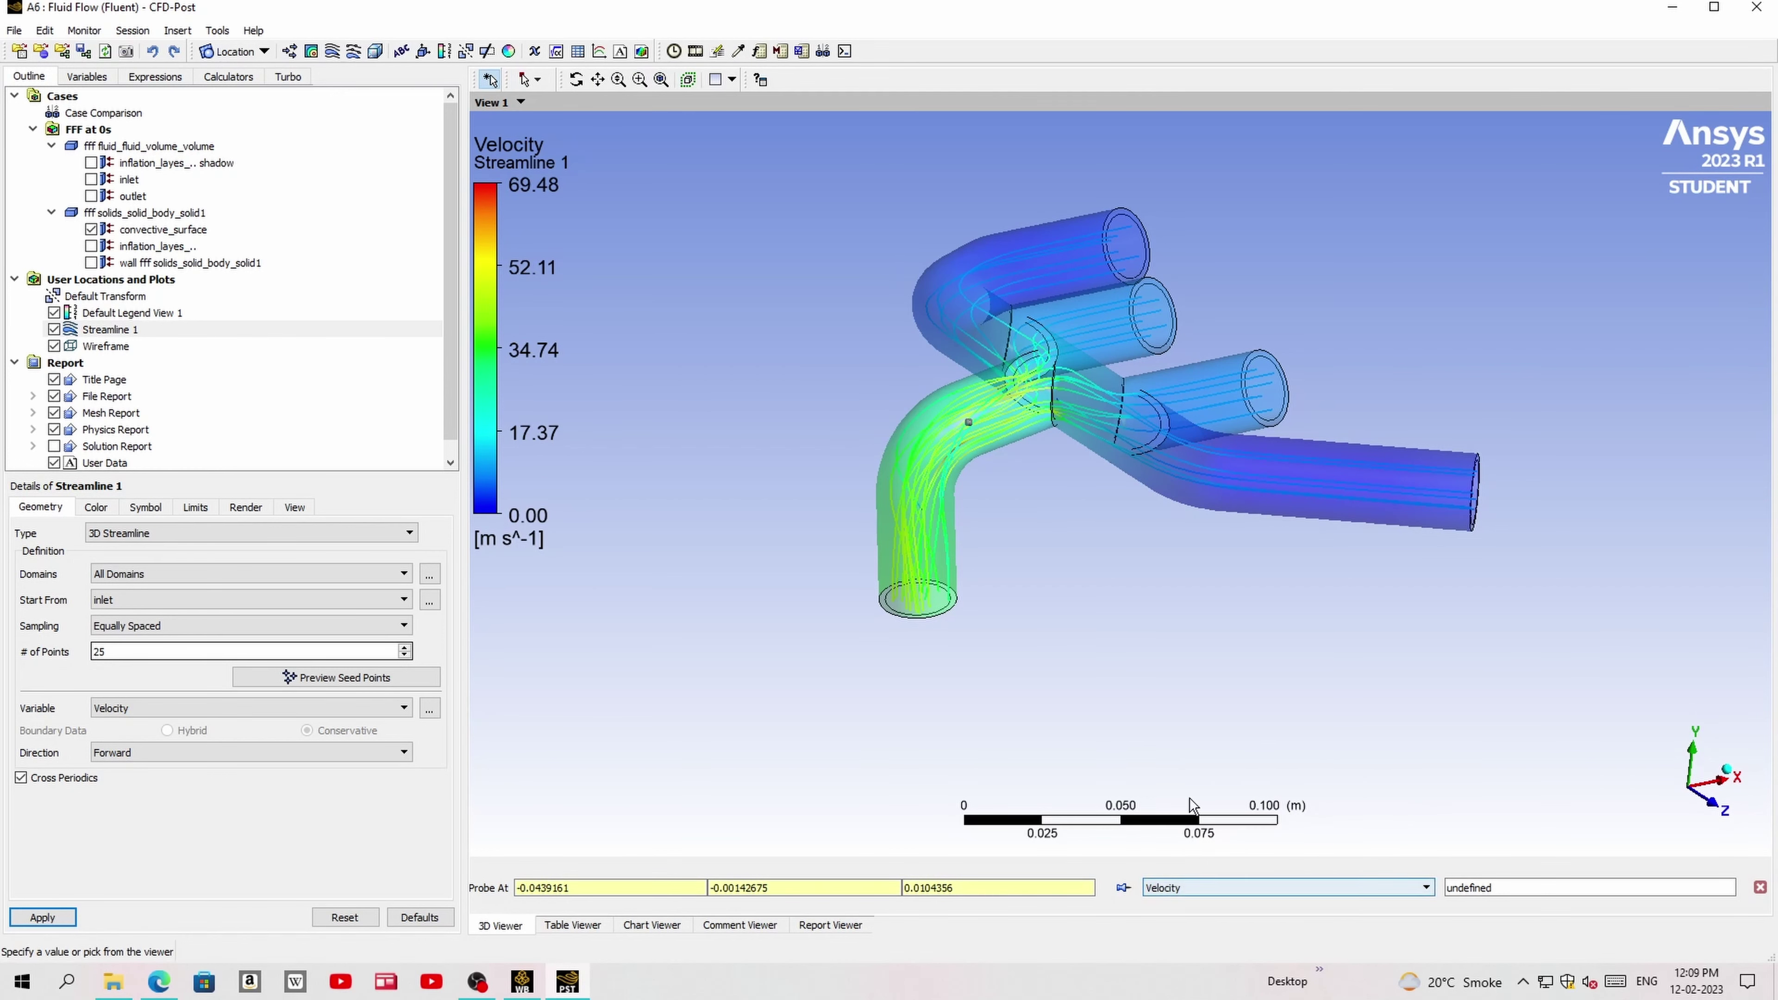
pyautogui.click(916, 465)
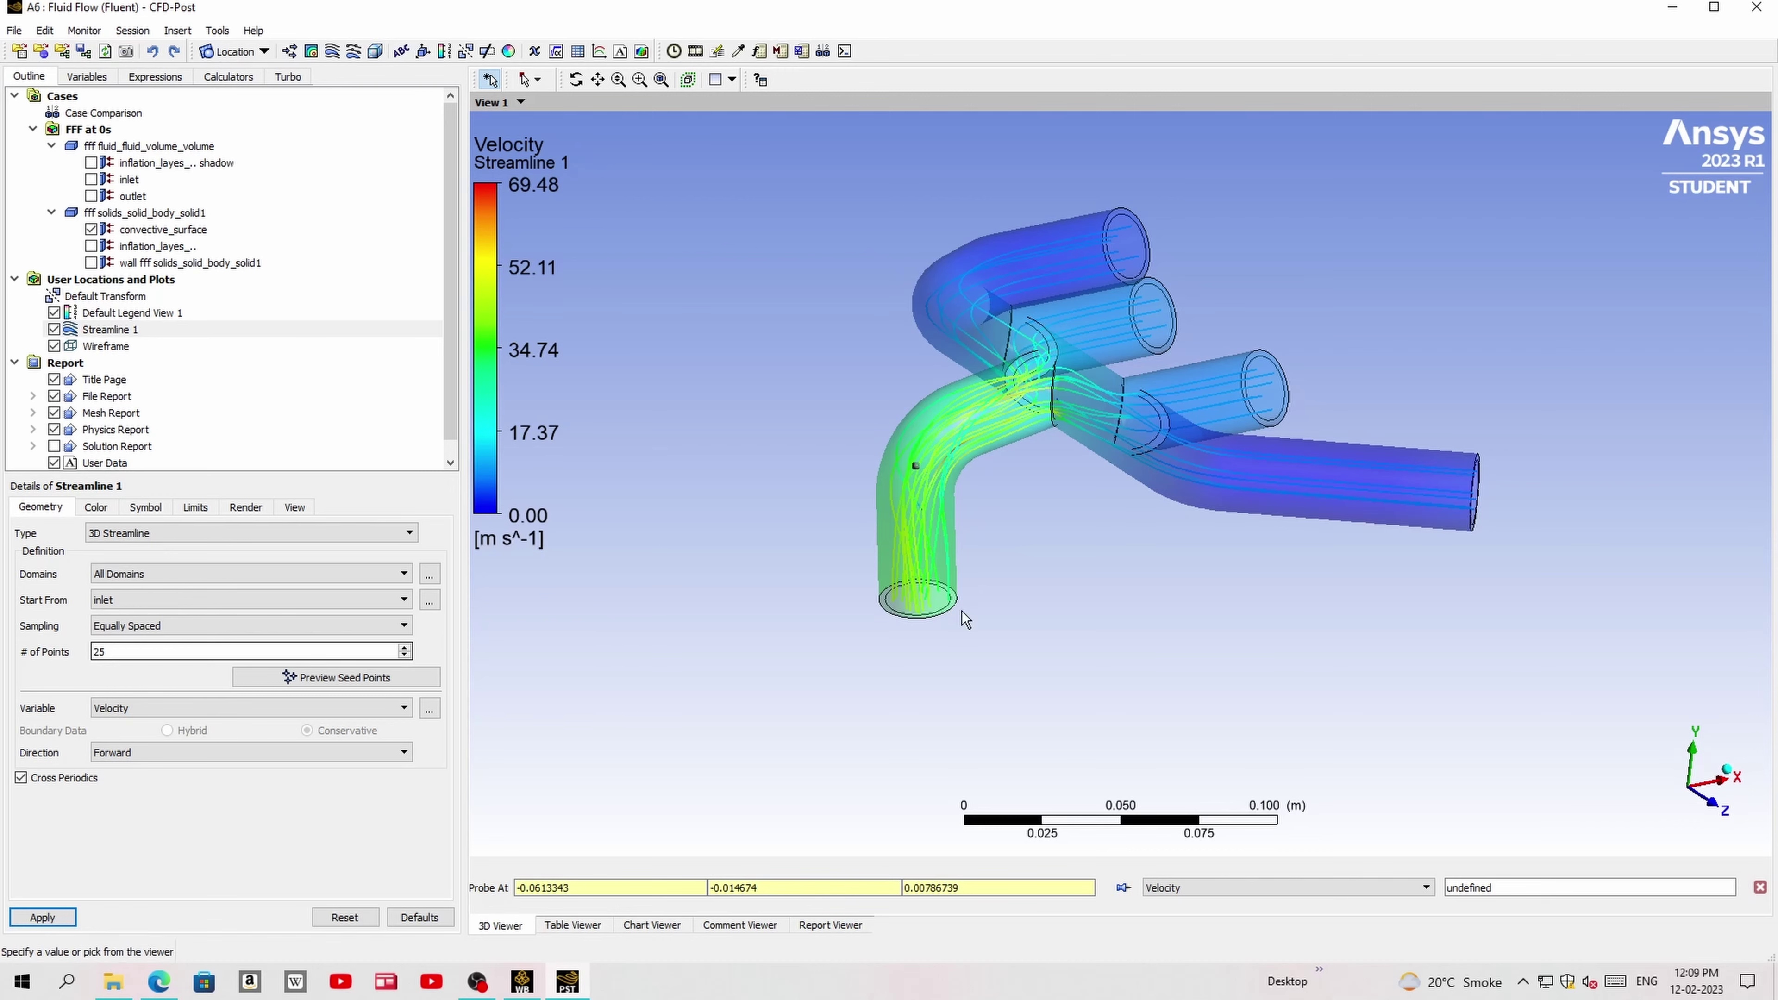
pyautogui.moveTo(965, 619); pyautogui.dragTo(924, 448, button='middle')
pyautogui.click(906, 439)
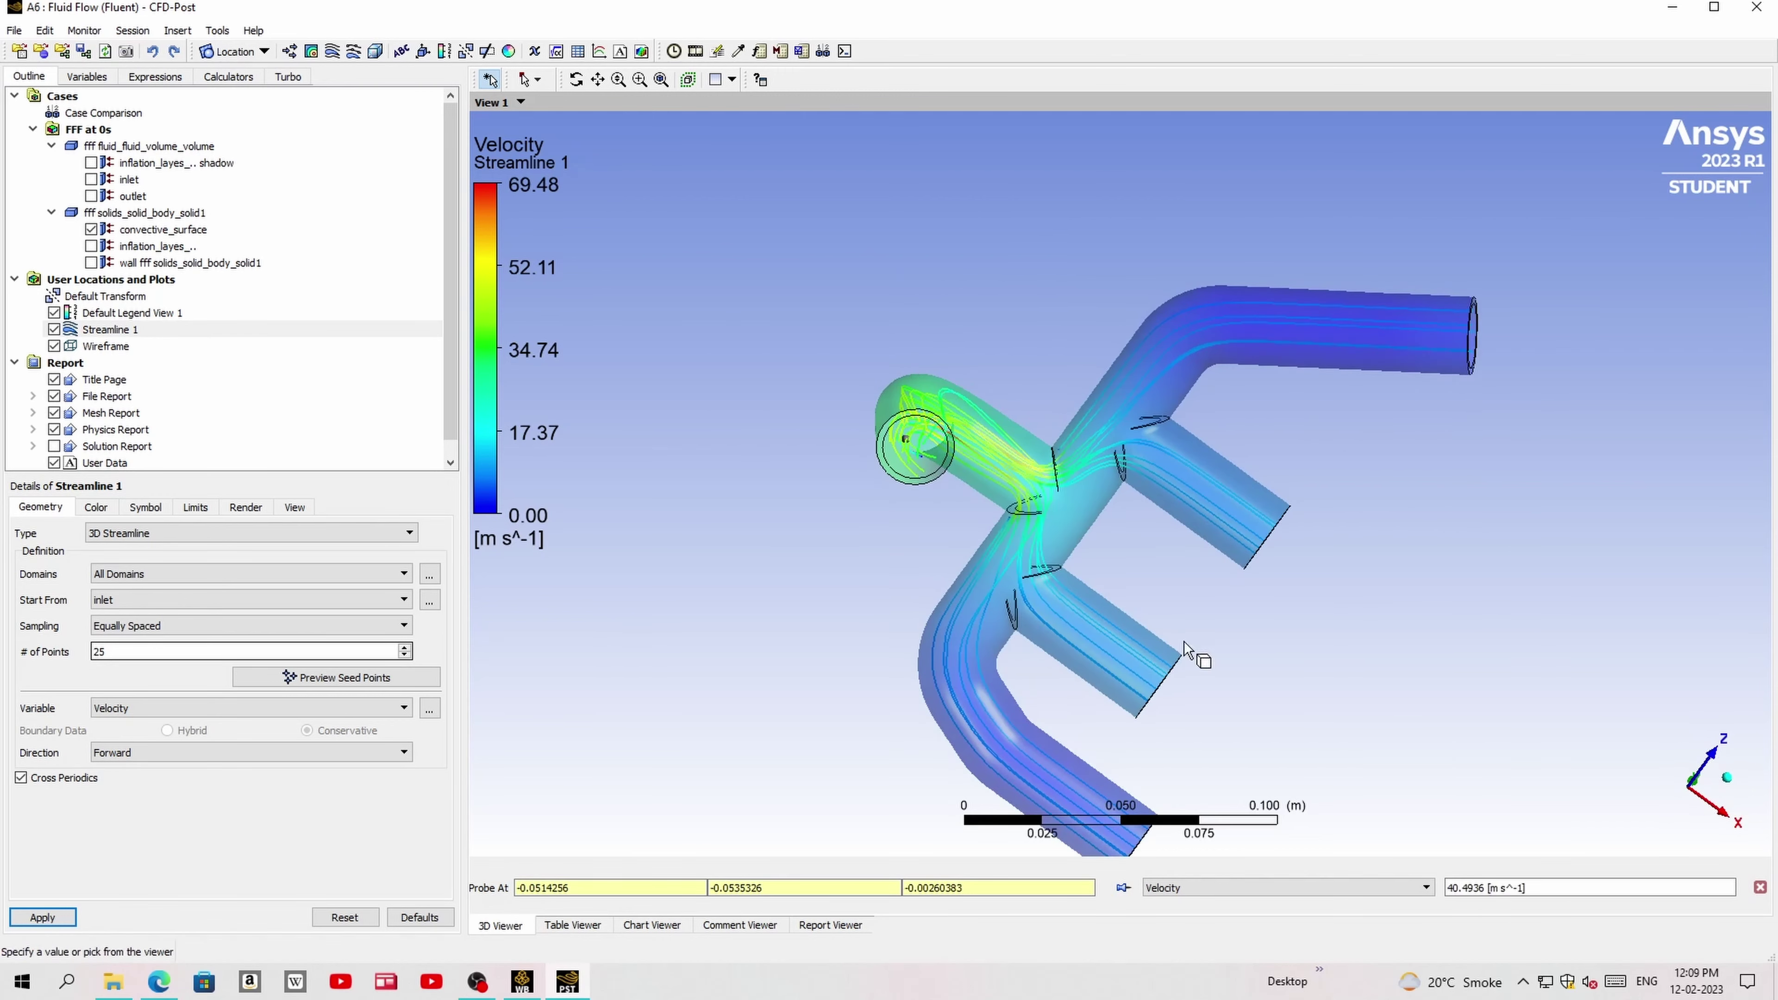
pyautogui.moveTo(1155, 666); pyautogui.dragTo(897, 502, button='middle')
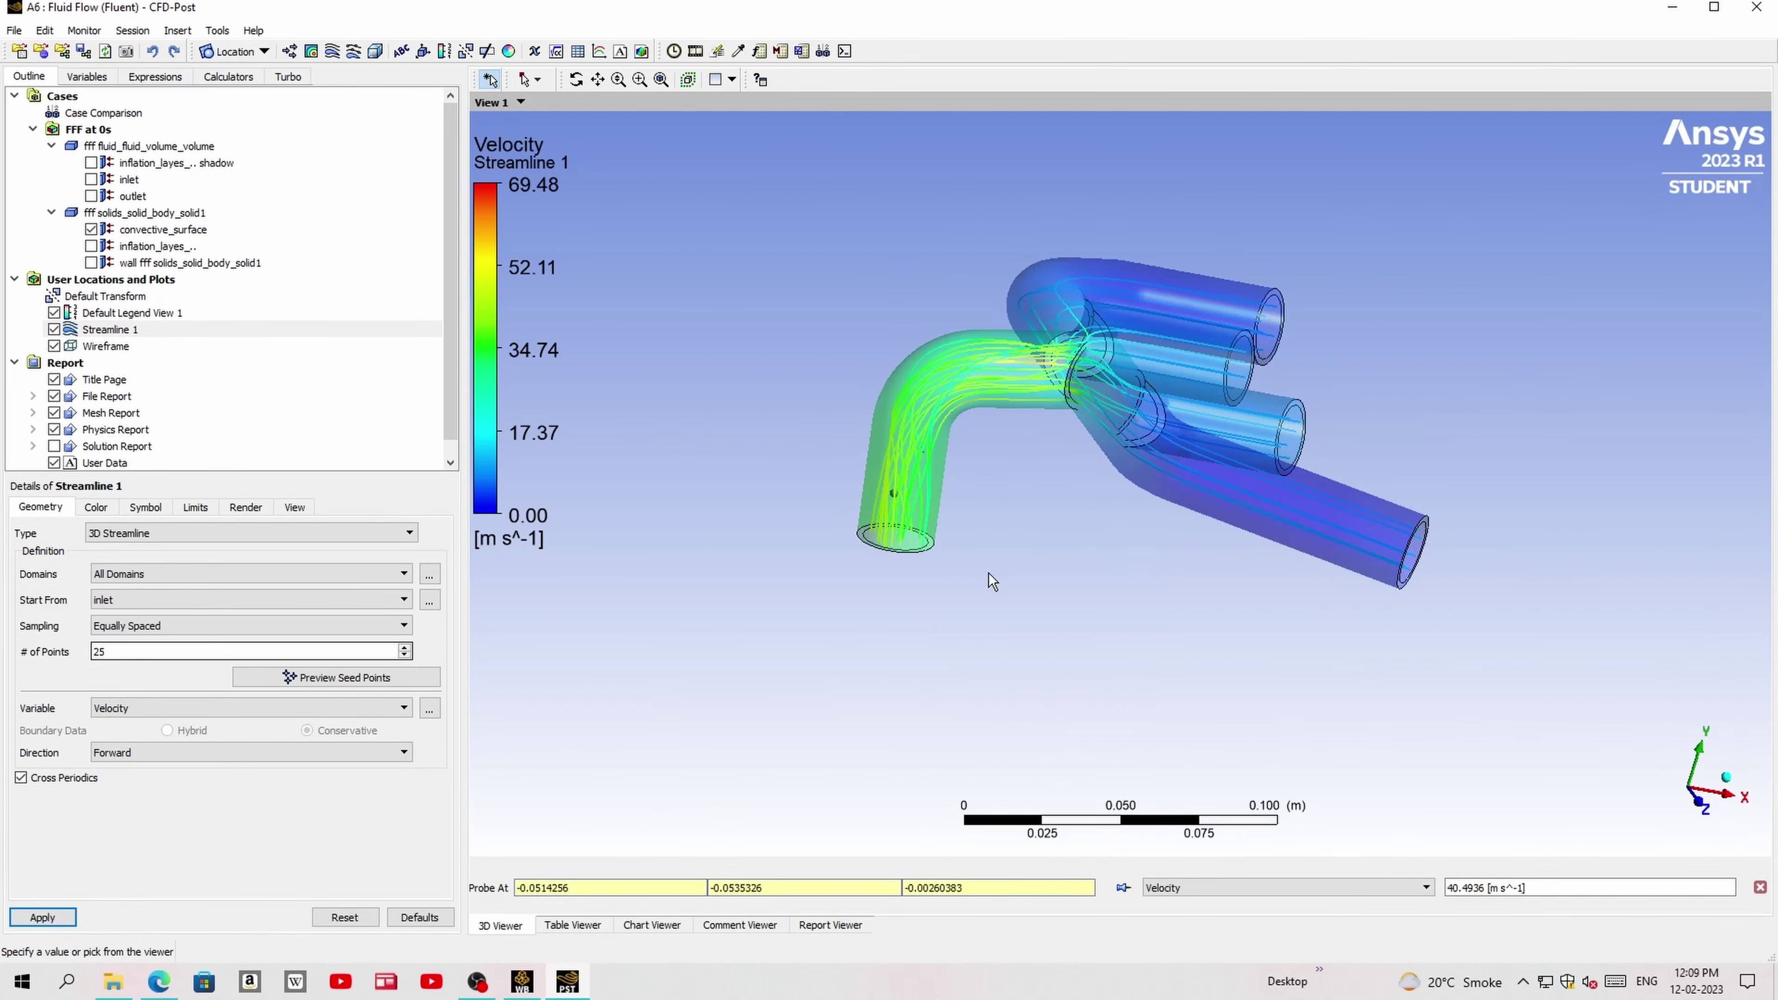
pyautogui.click(1759, 889)
pyautogui.moveTo(1254, 556); pyautogui.dragTo(1135, 528)
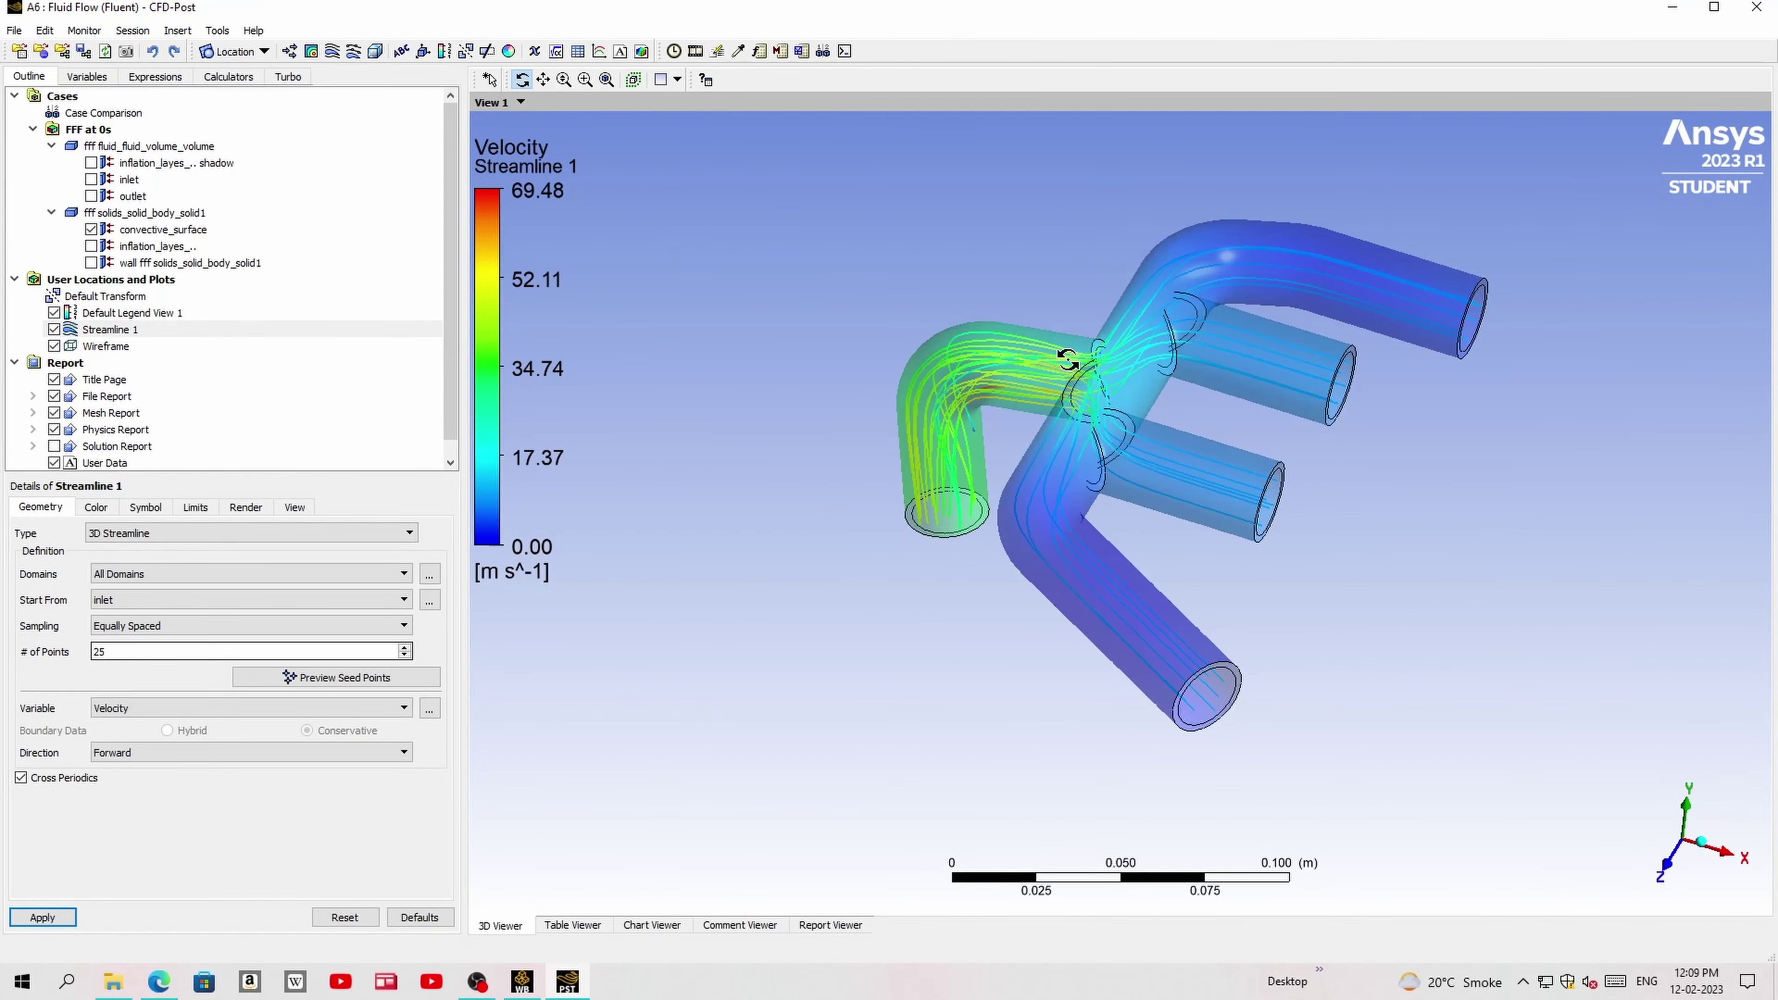
pyautogui.moveTo(1060, 469); pyautogui.dragTo(1197, 457)
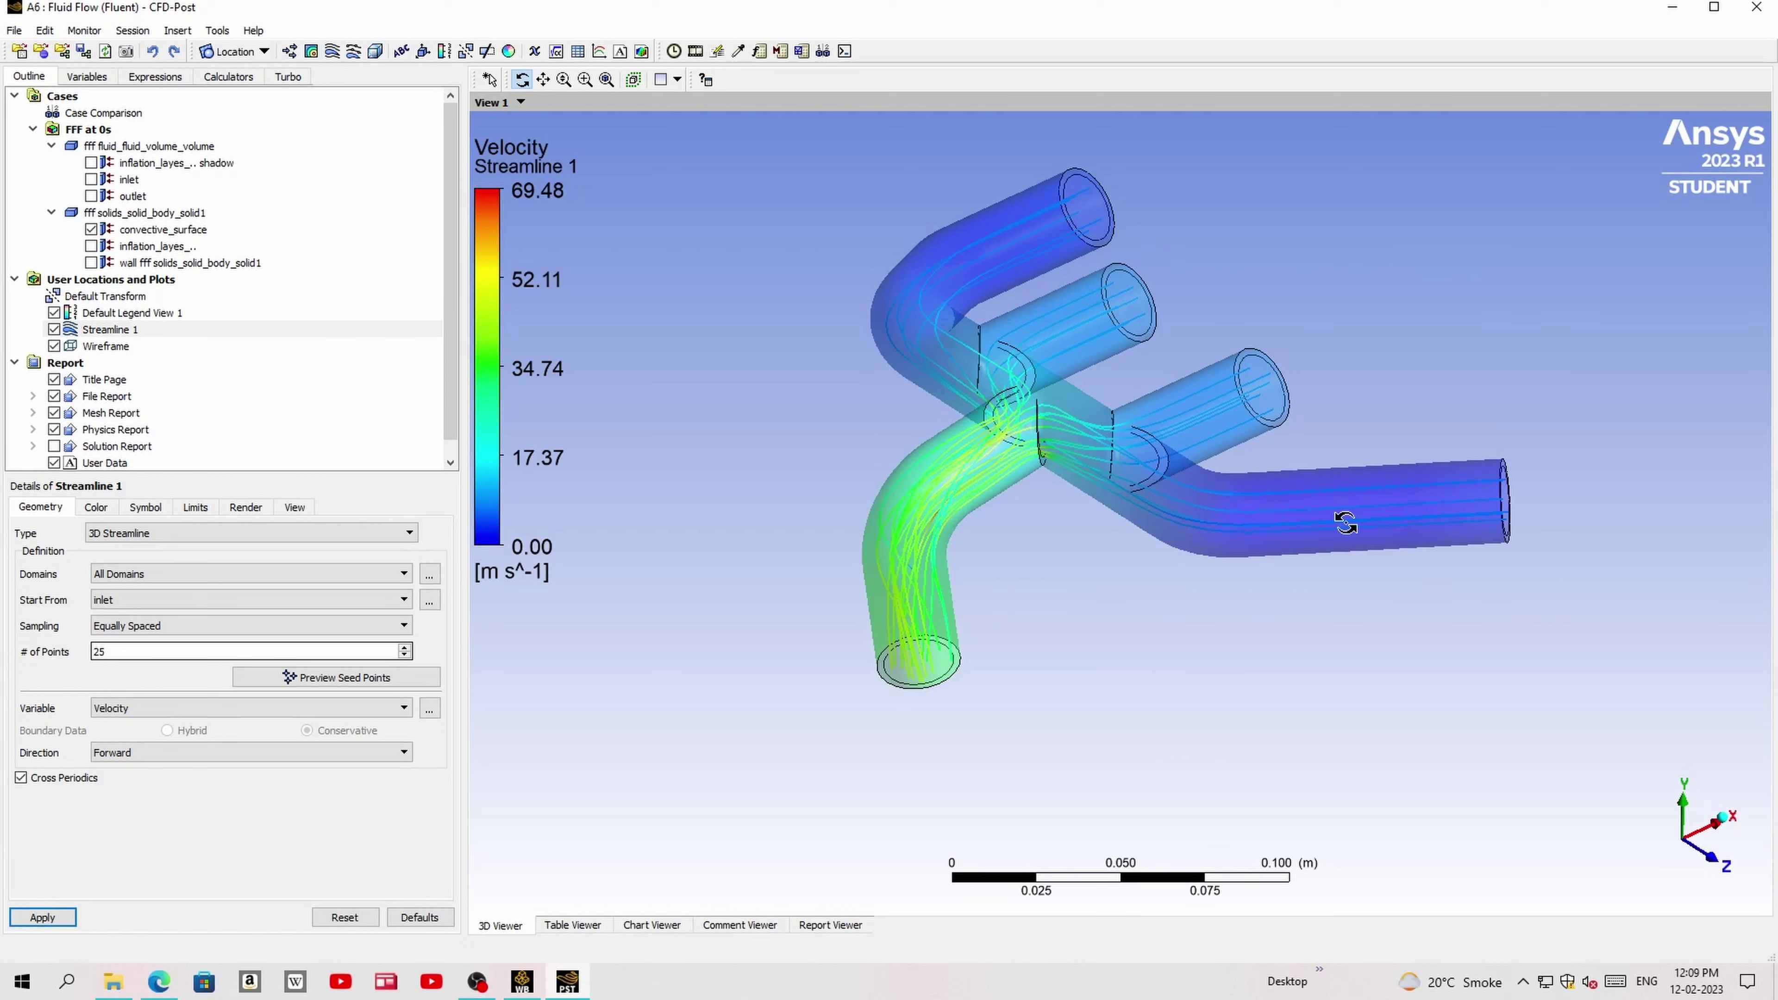
pyautogui.moveTo(1478, 510)
pyautogui.mouseDown()
pyautogui.moveTo(1432, 515)
pyautogui.moveTo(1320, 583)
pyautogui.mouseUp()
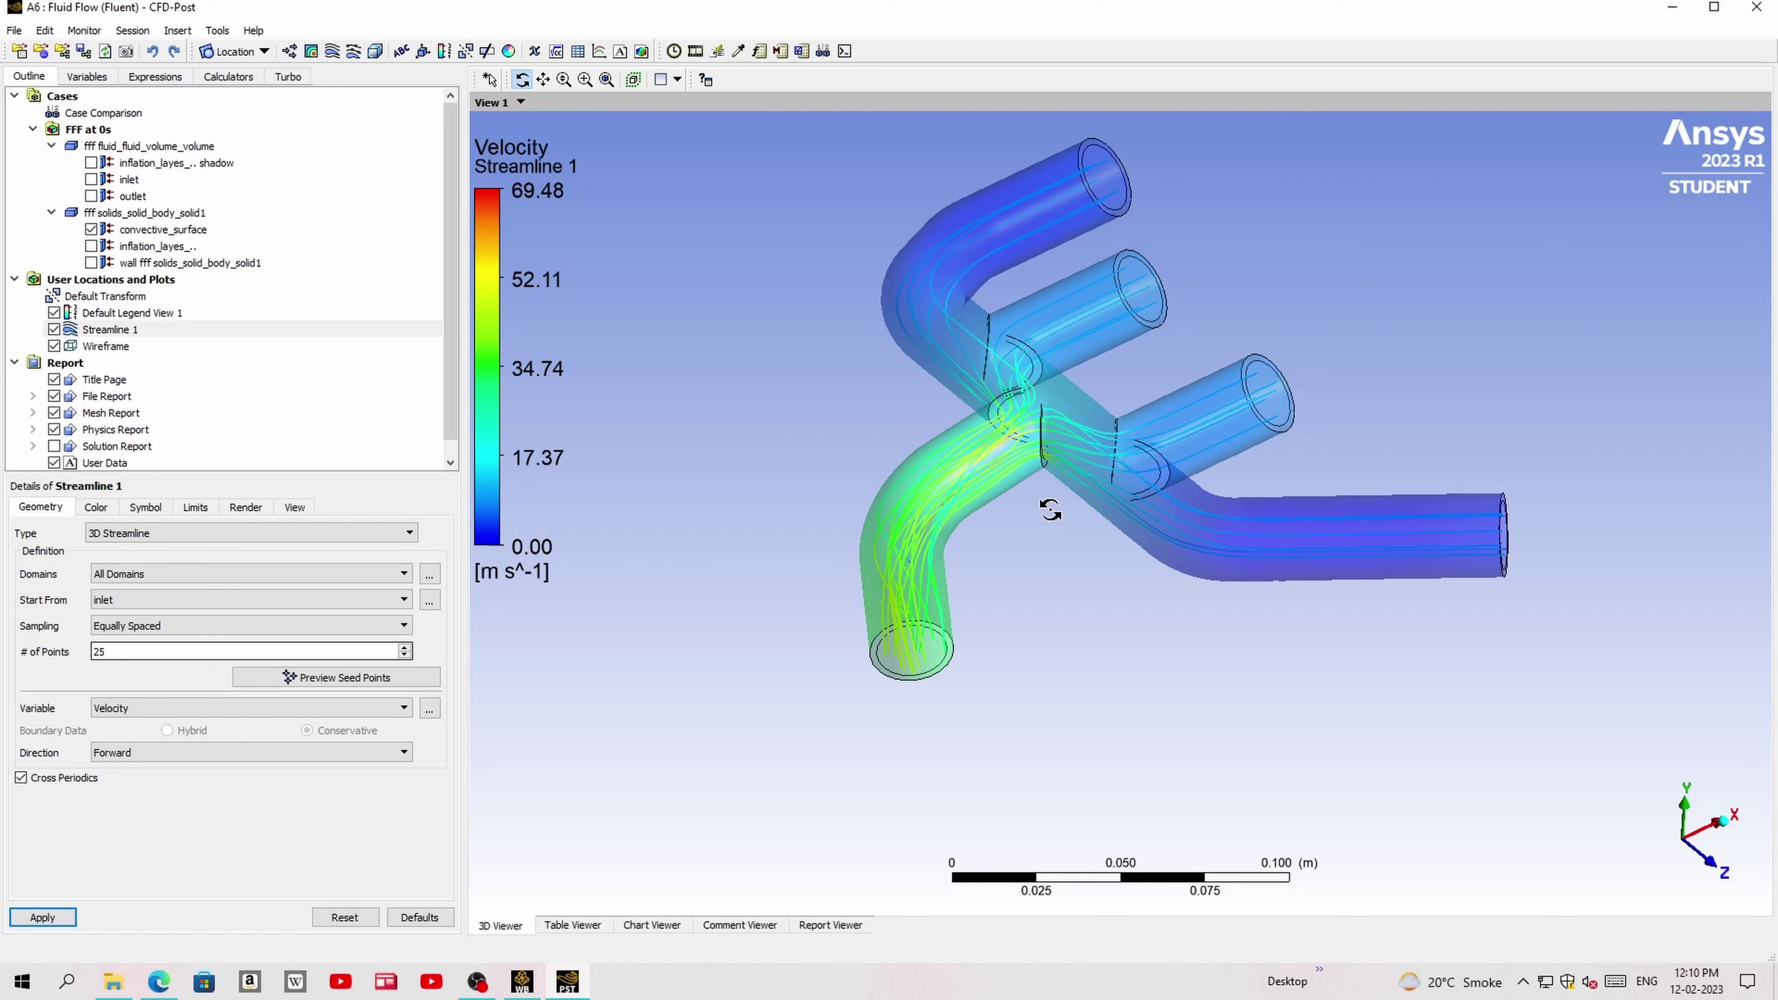
pyautogui.moveTo(1011, 535); pyautogui.dragTo(1065, 398)
pyautogui.moveTo(854, 390)
pyautogui.mouseDown()
pyautogui.moveTo(652, 324)
pyautogui.moveTo(556, 349)
pyautogui.moveTo(655, 369)
pyautogui.mouseUp()
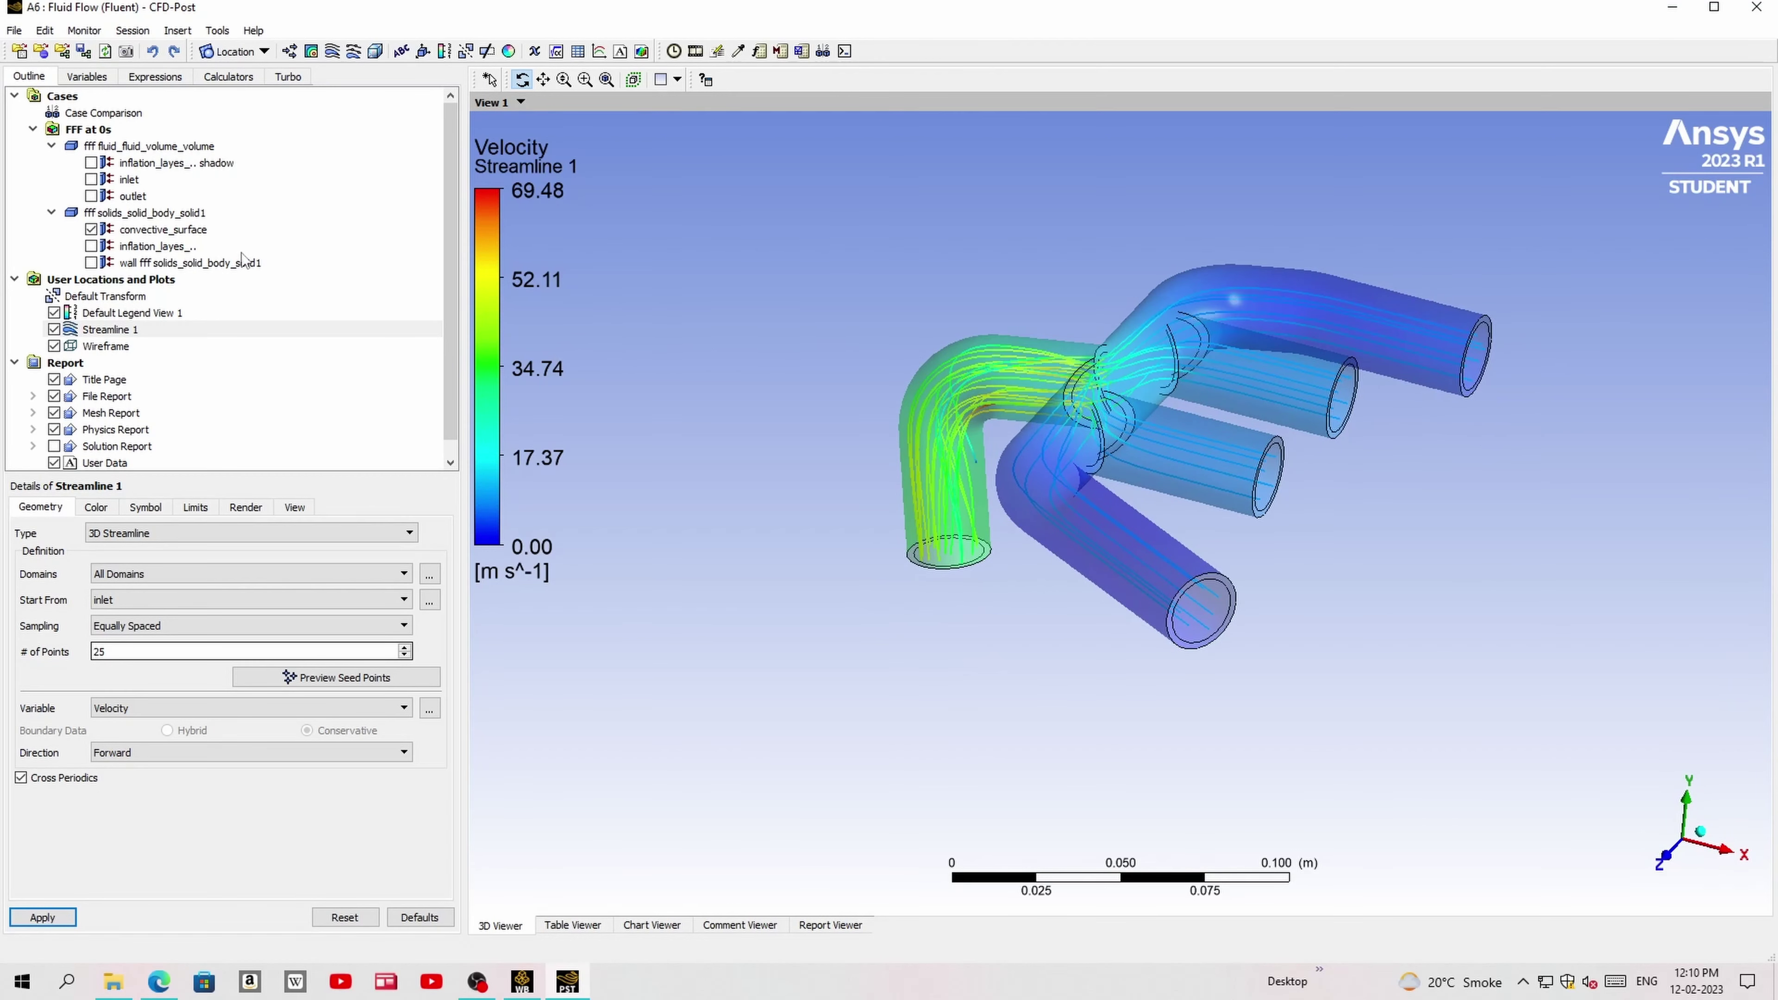
pyautogui.click(214, 54)
# - Create Plane 1 as an XY plane at Z = 0
pyautogui.click(245, 133)
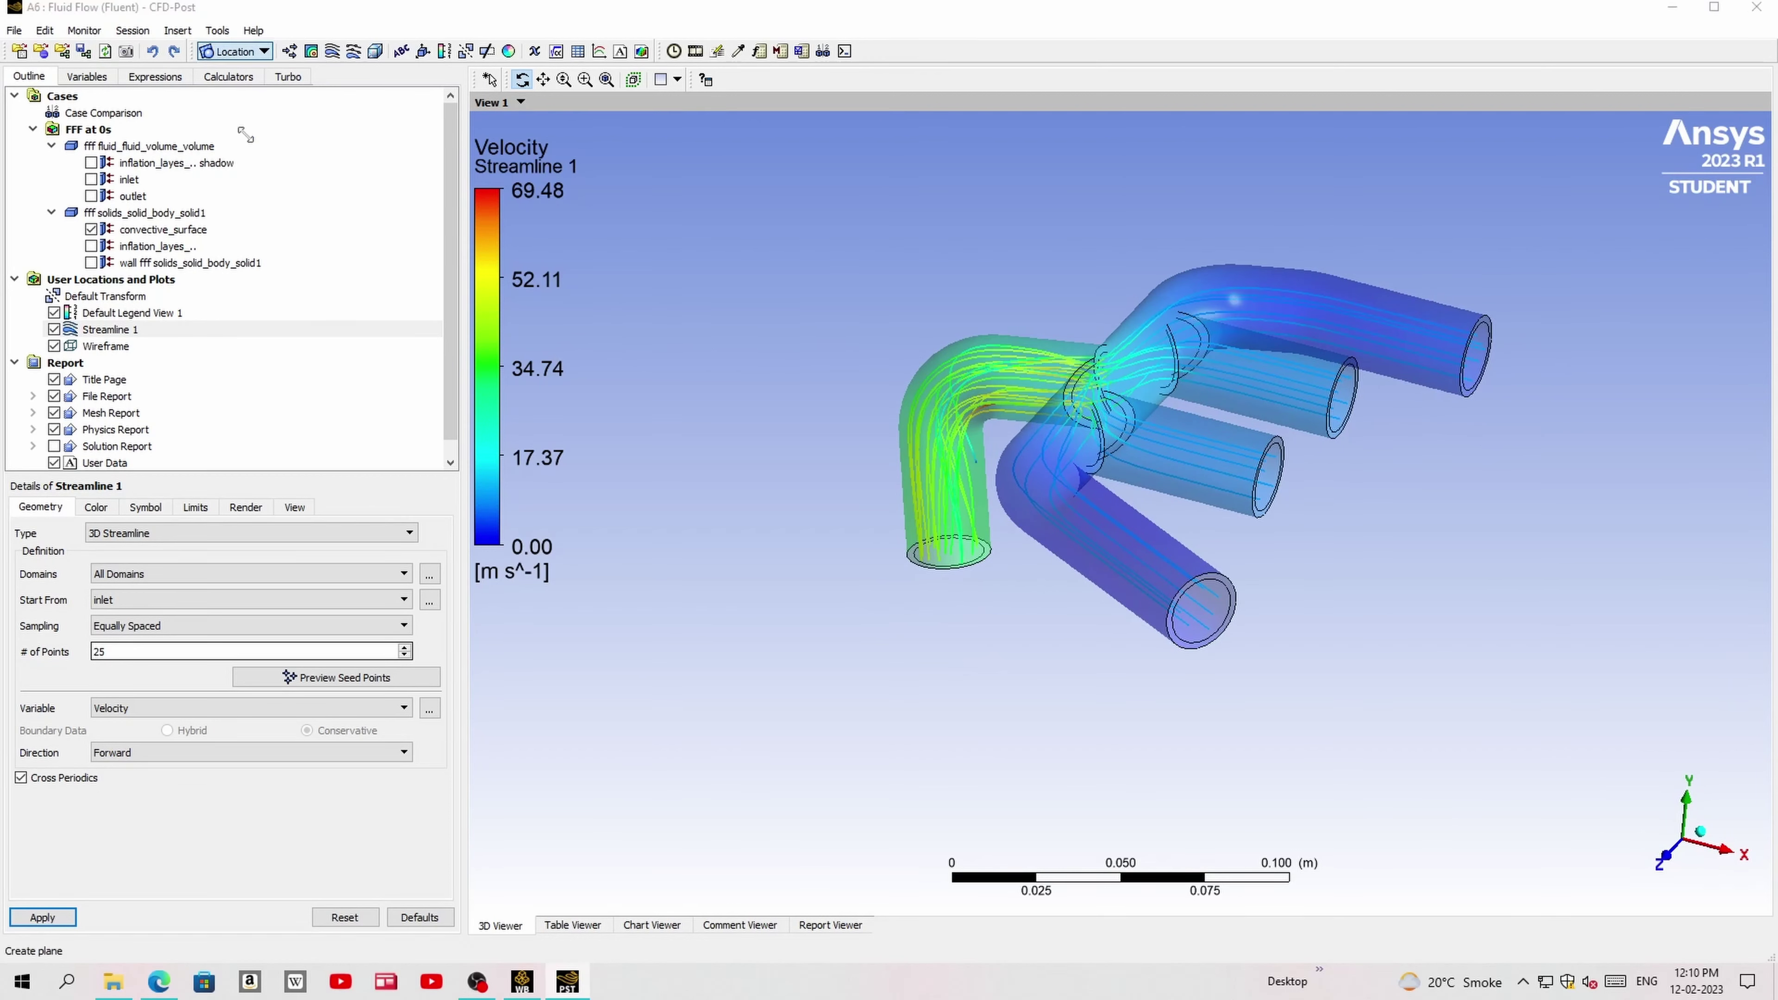
pyautogui.click(296, 213)
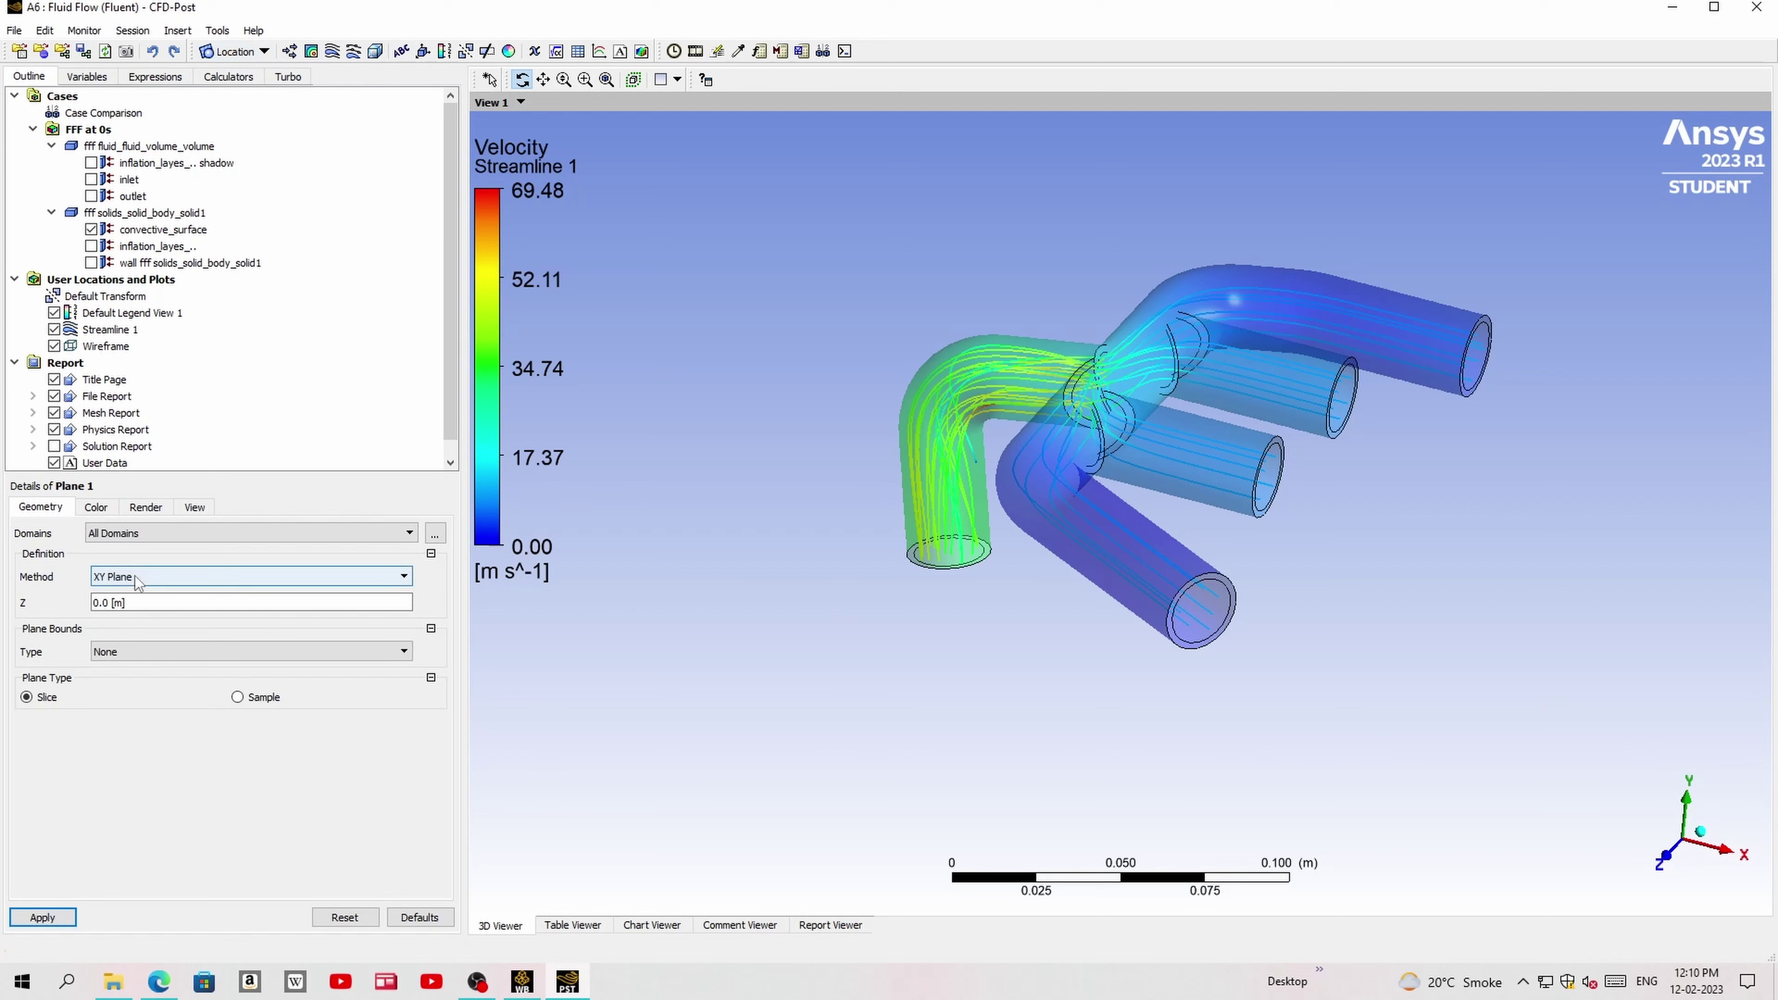
pyautogui.click(41, 918)
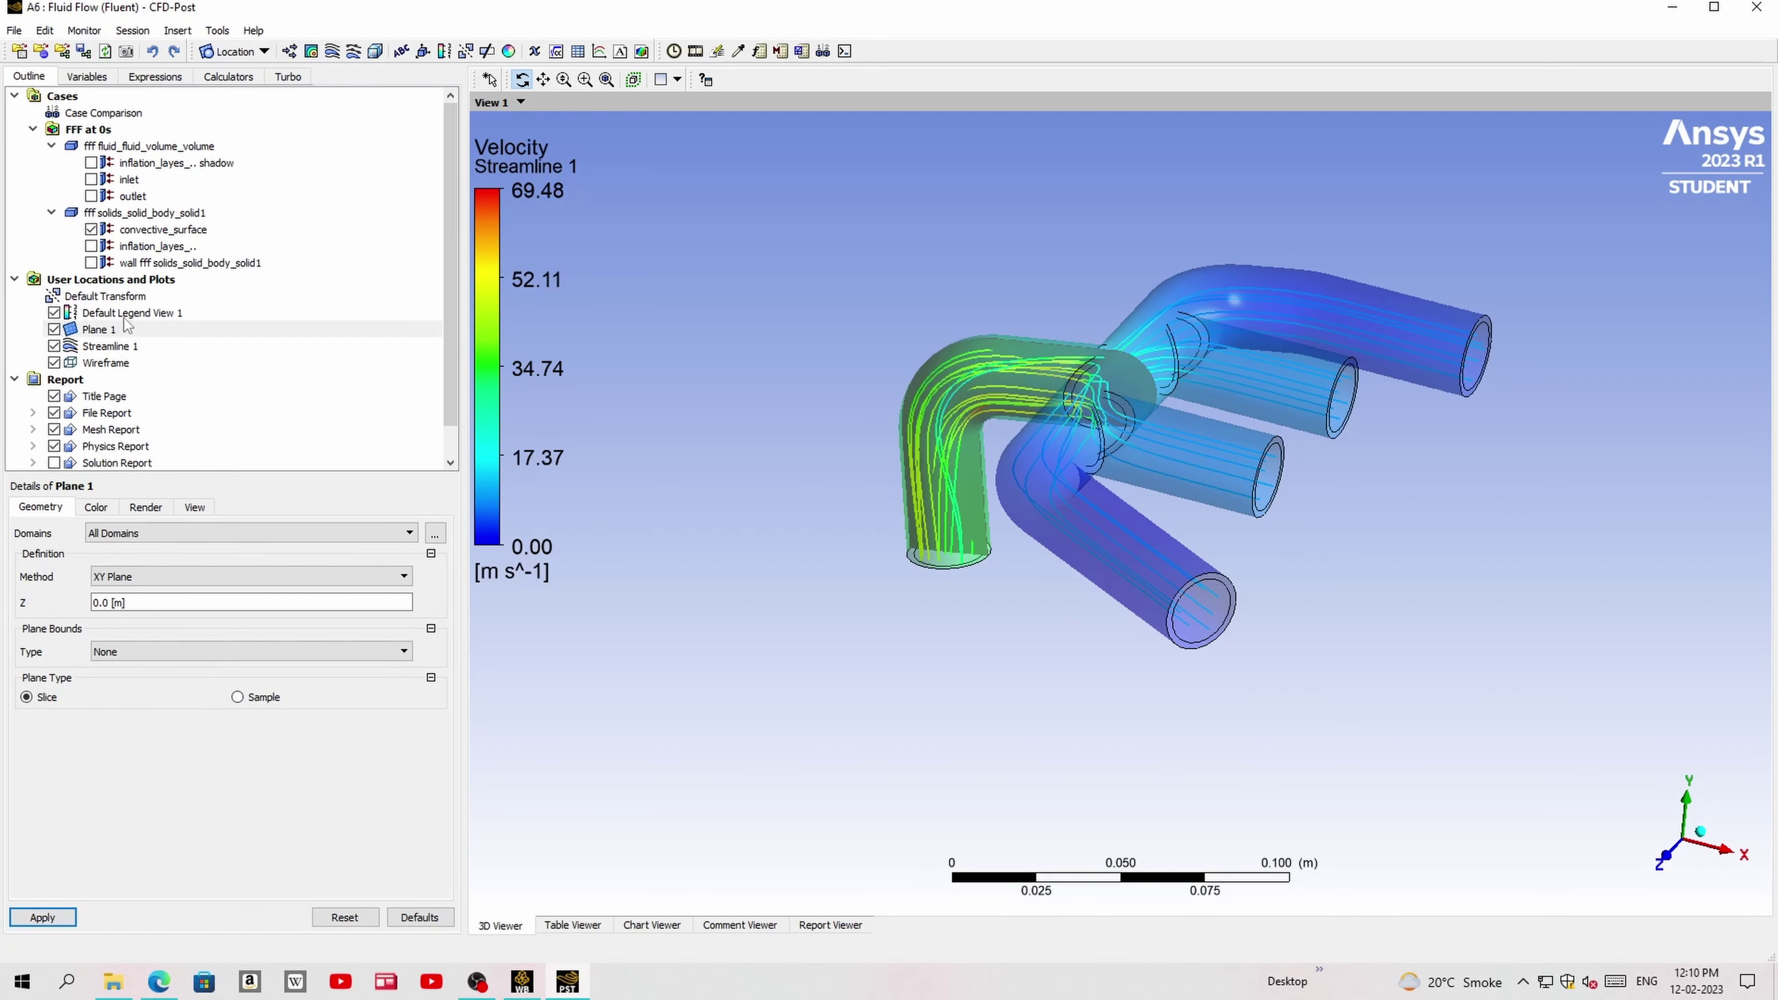
# - Hide Streamline 1 and convective_surface, leaving only the plane slice
pyautogui.click(53, 346)
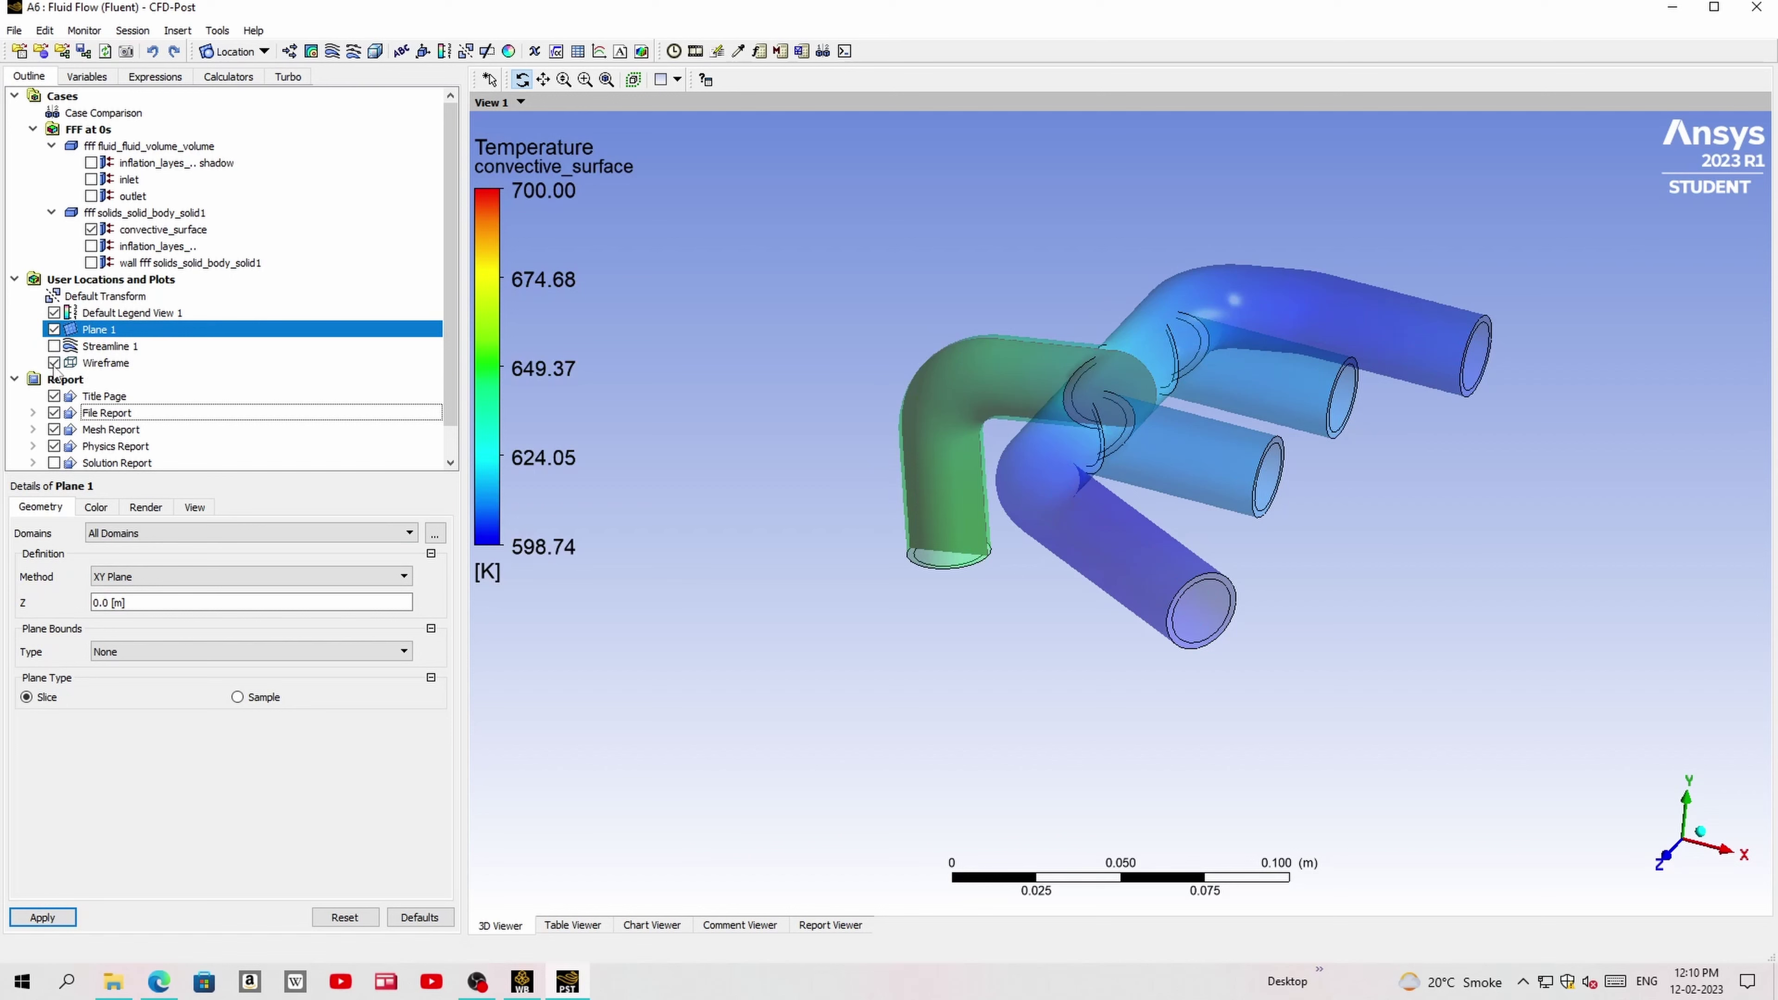
pyautogui.click(92, 230)
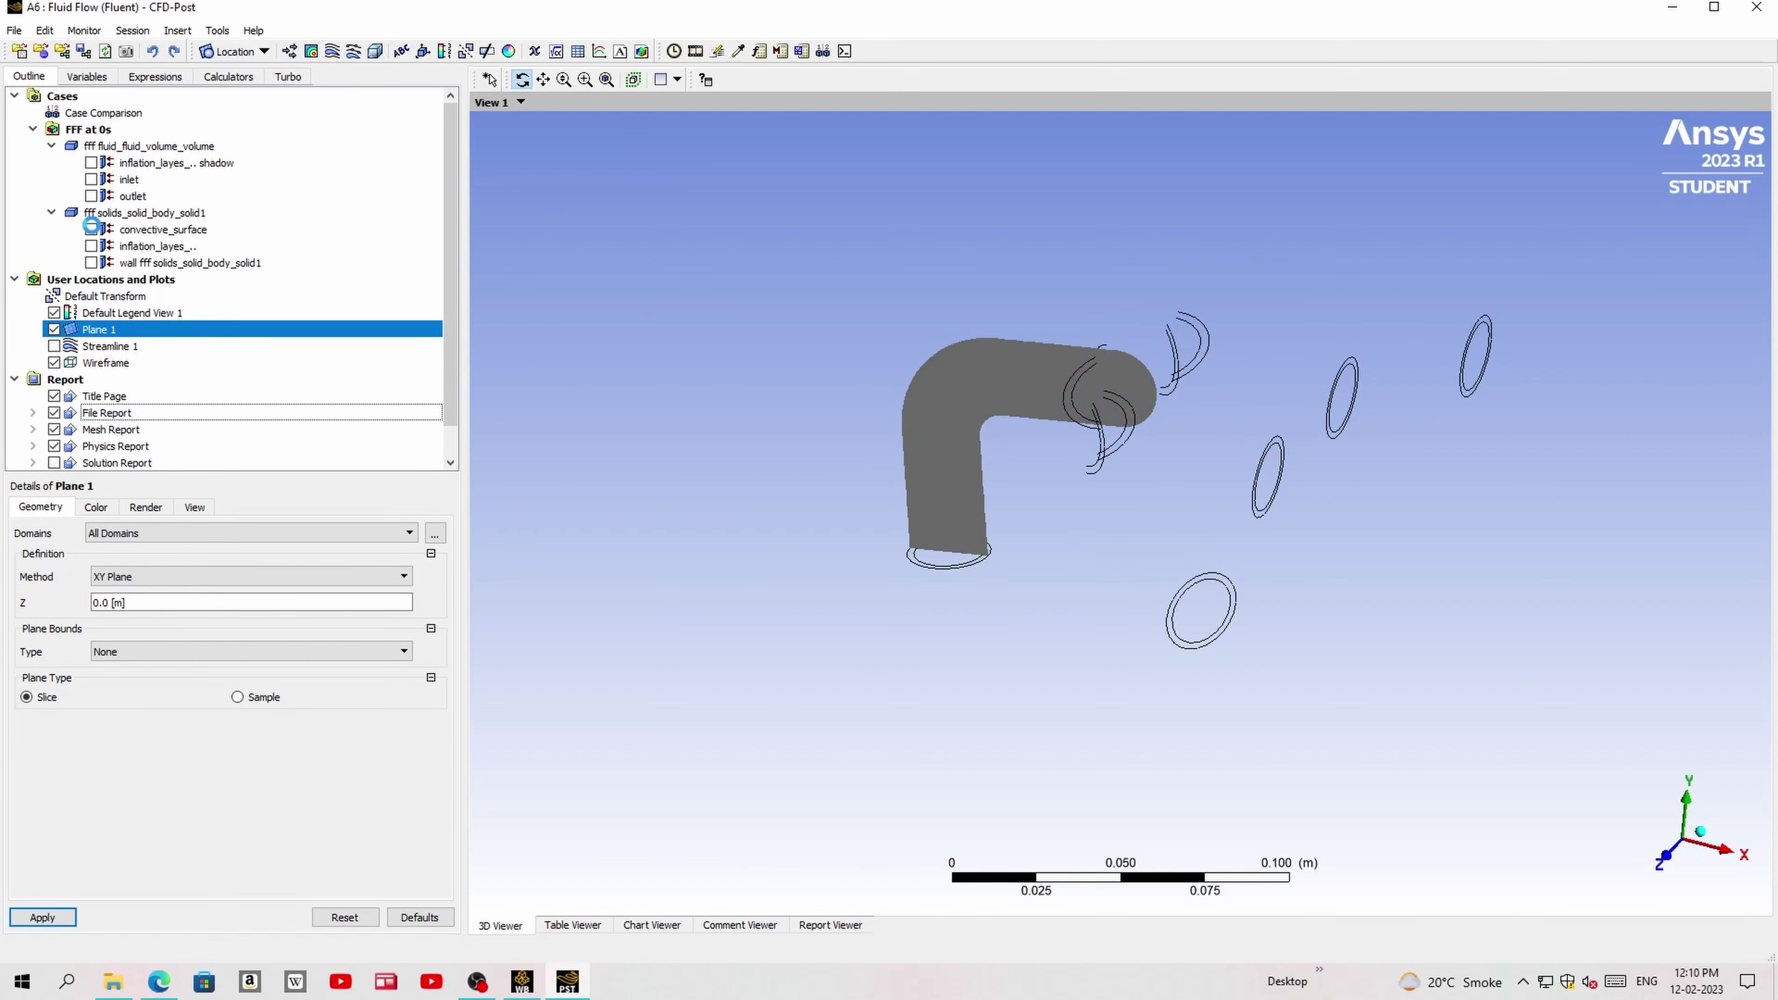
pyautogui.moveTo(881, 393); pyautogui.dragTo(944, 357)
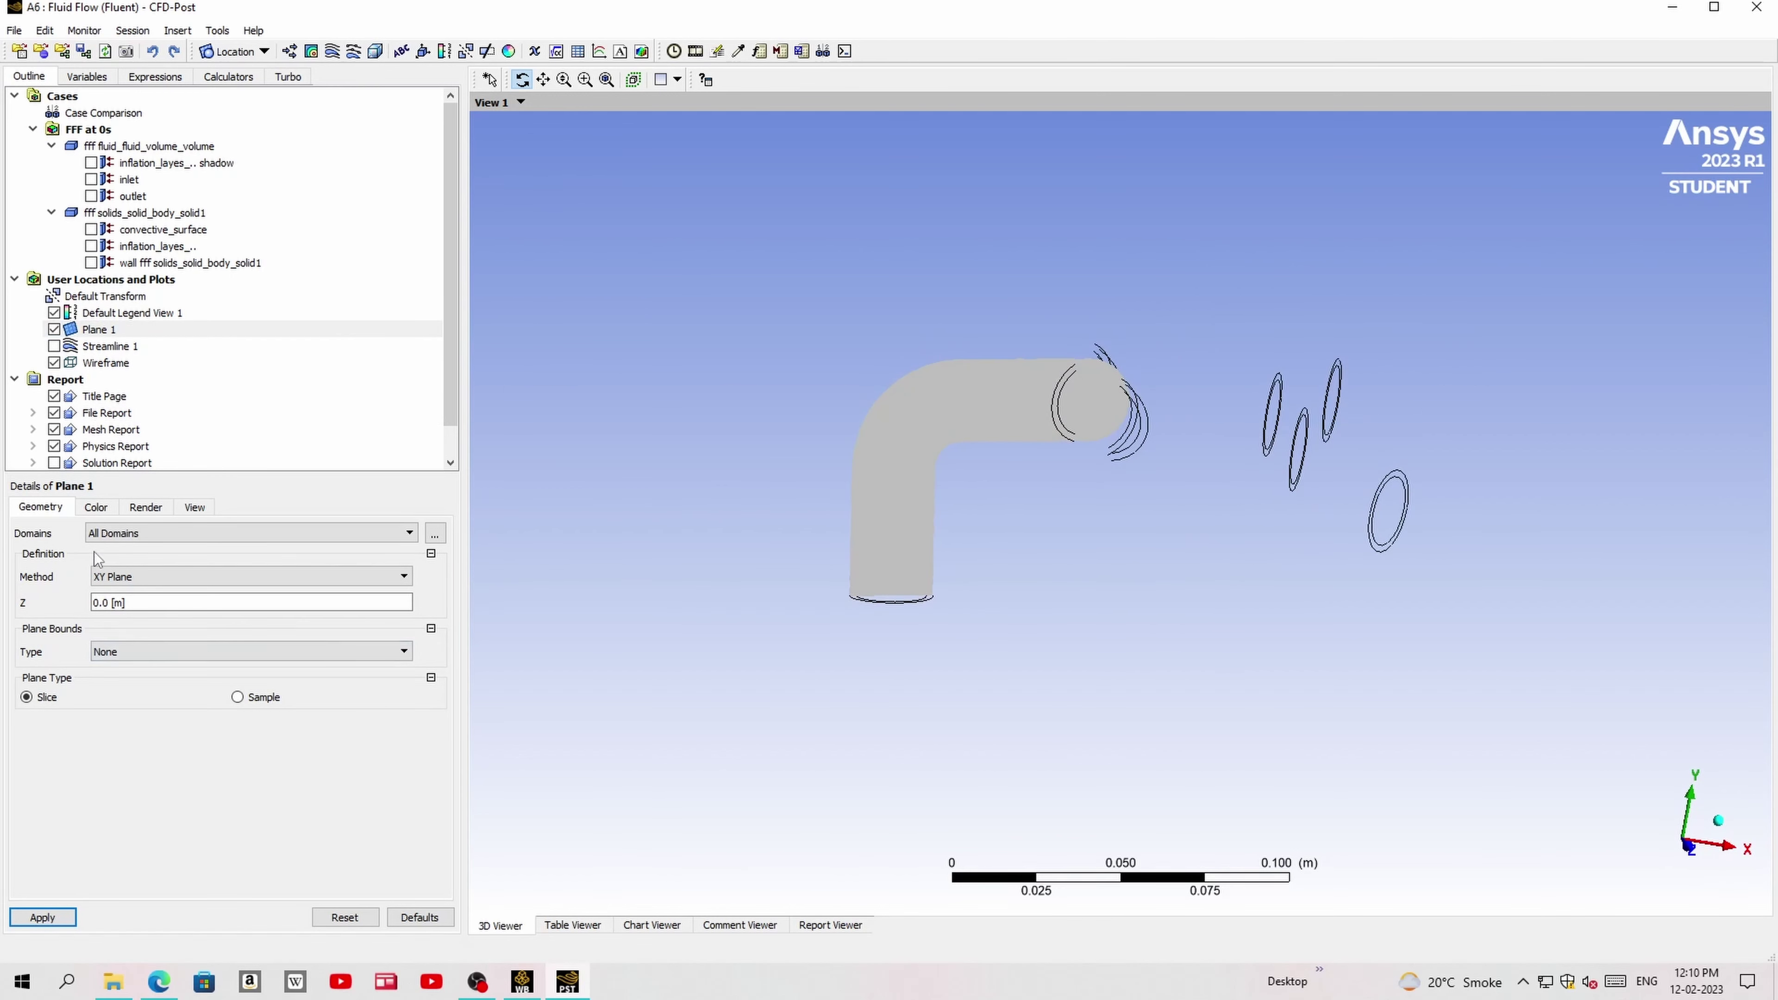
# - Colour Plane 1 by the Wall Heat Flux variable, spanning about ±19878 W m^-2
pyautogui.click(104, 511)
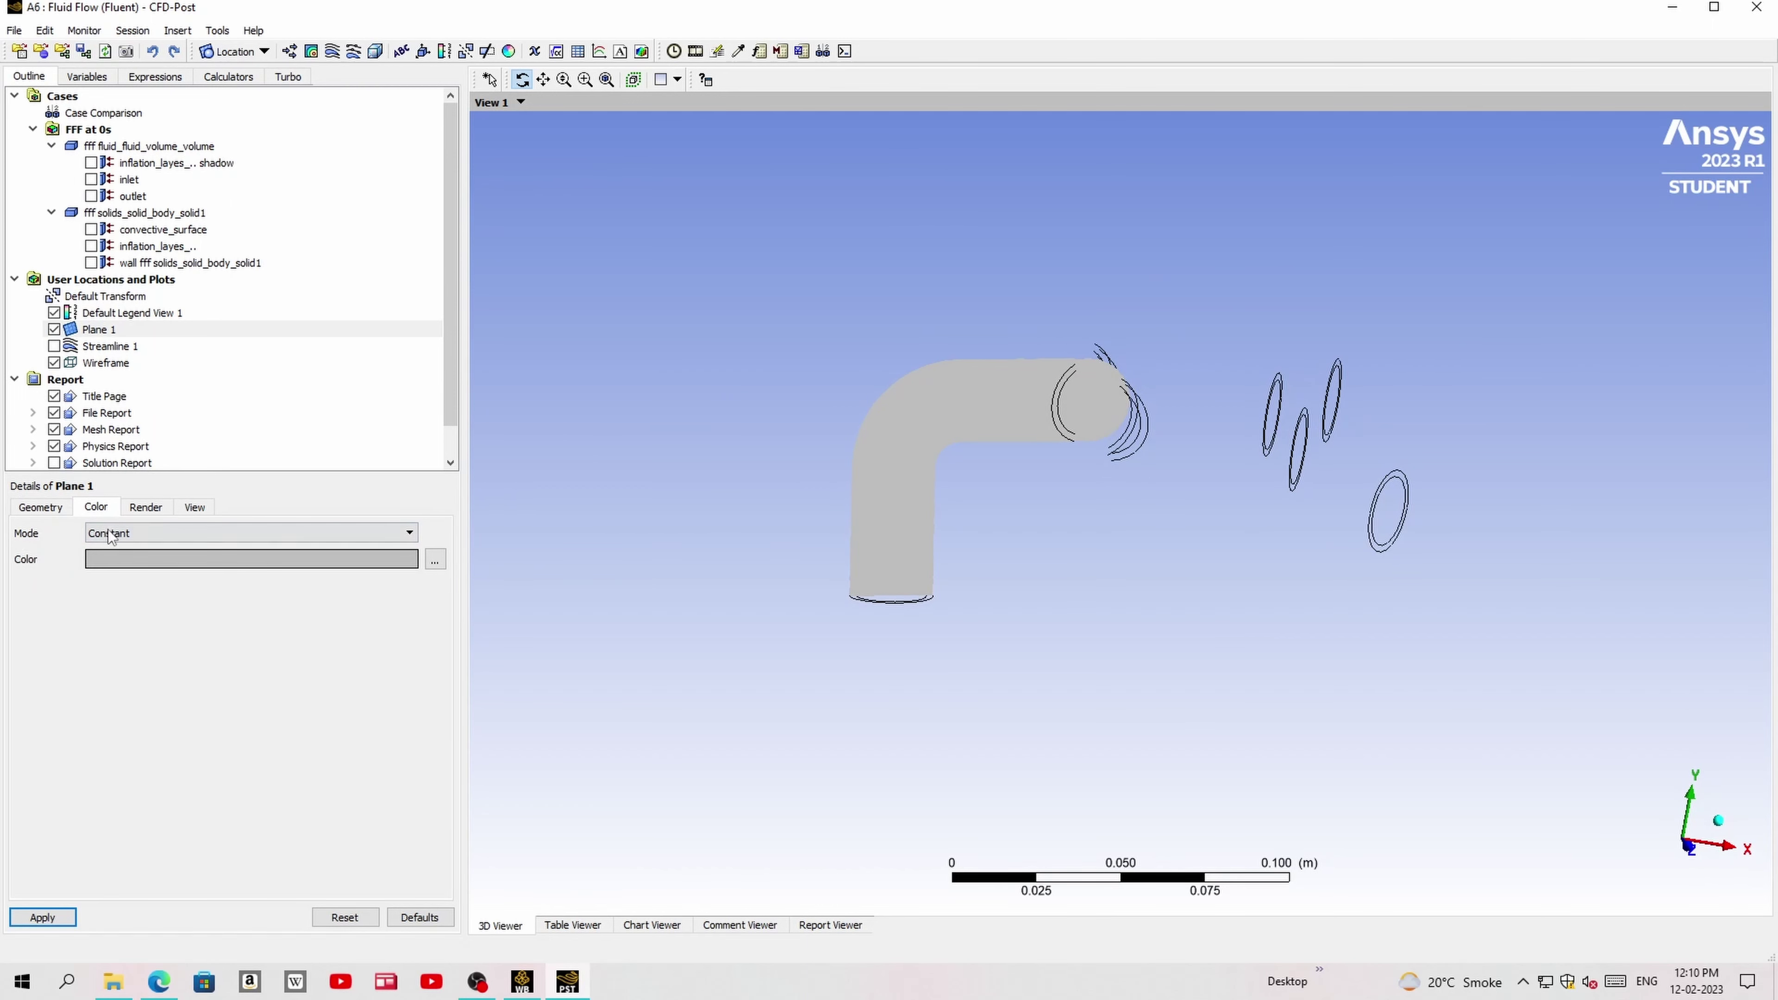
pyautogui.click(121, 541)
pyautogui.click(140, 564)
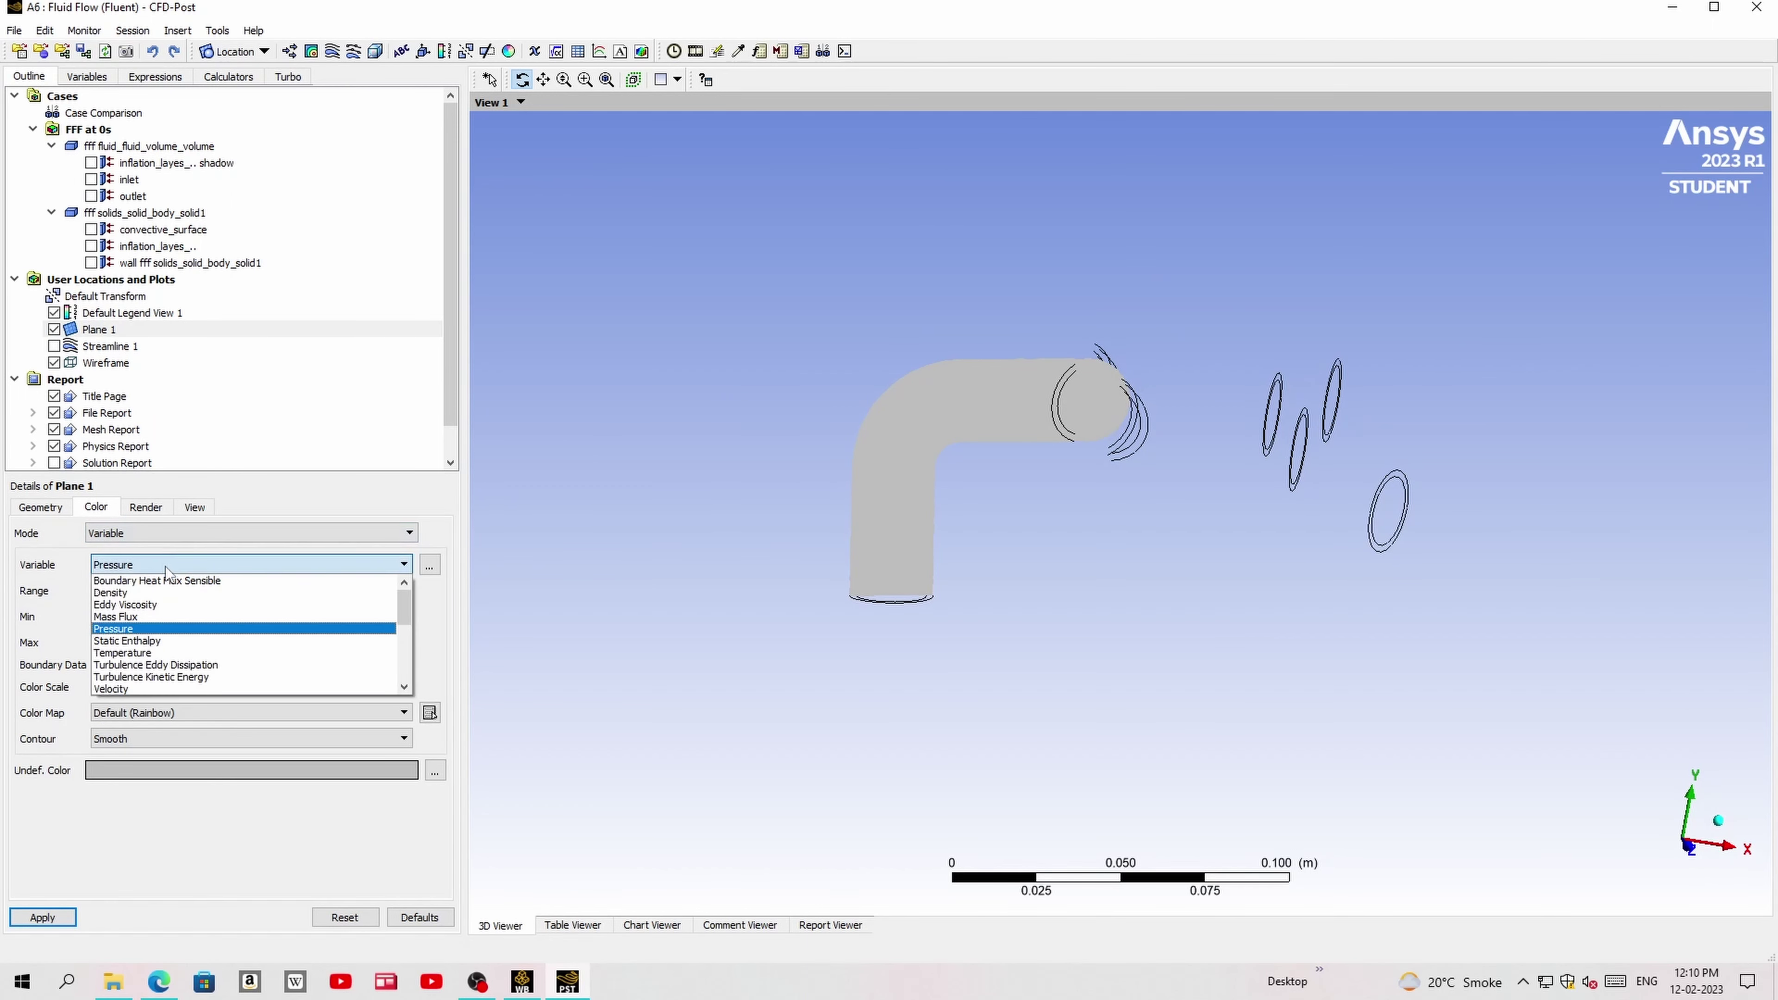
pyautogui.scroll(-2, 180, 645)
pyautogui.scroll(-1, 188, 669)
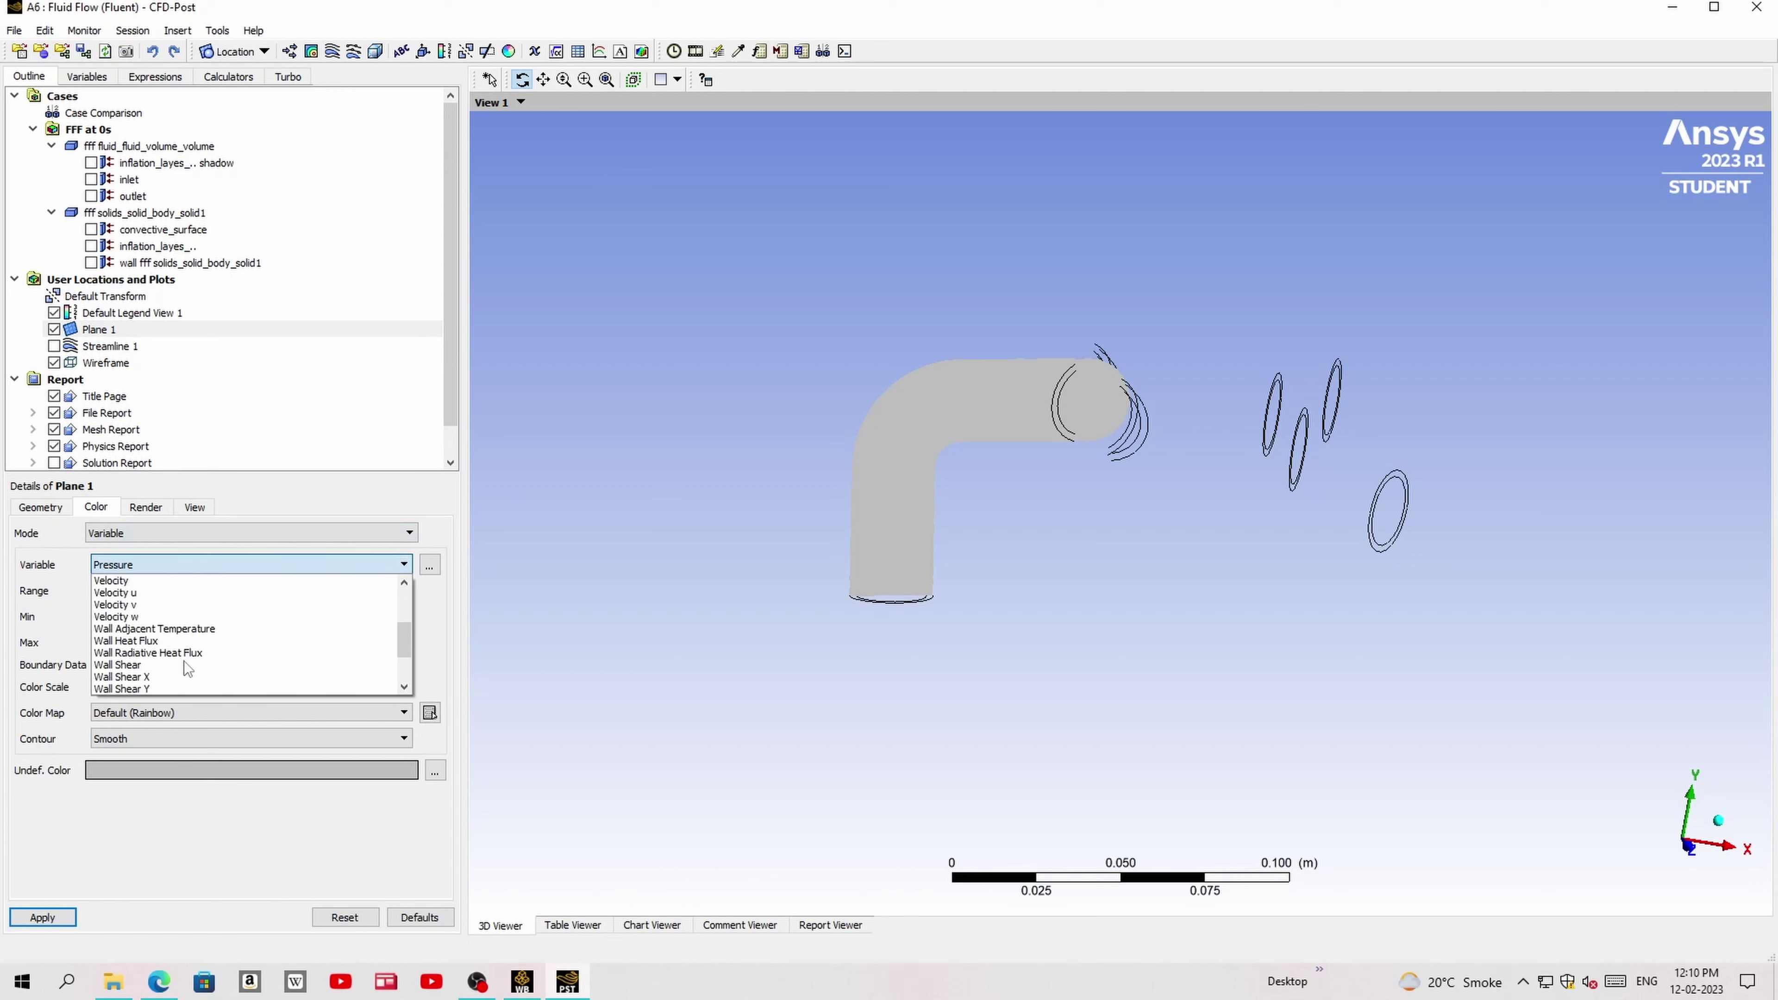
pyautogui.scroll(-2, 187, 664)
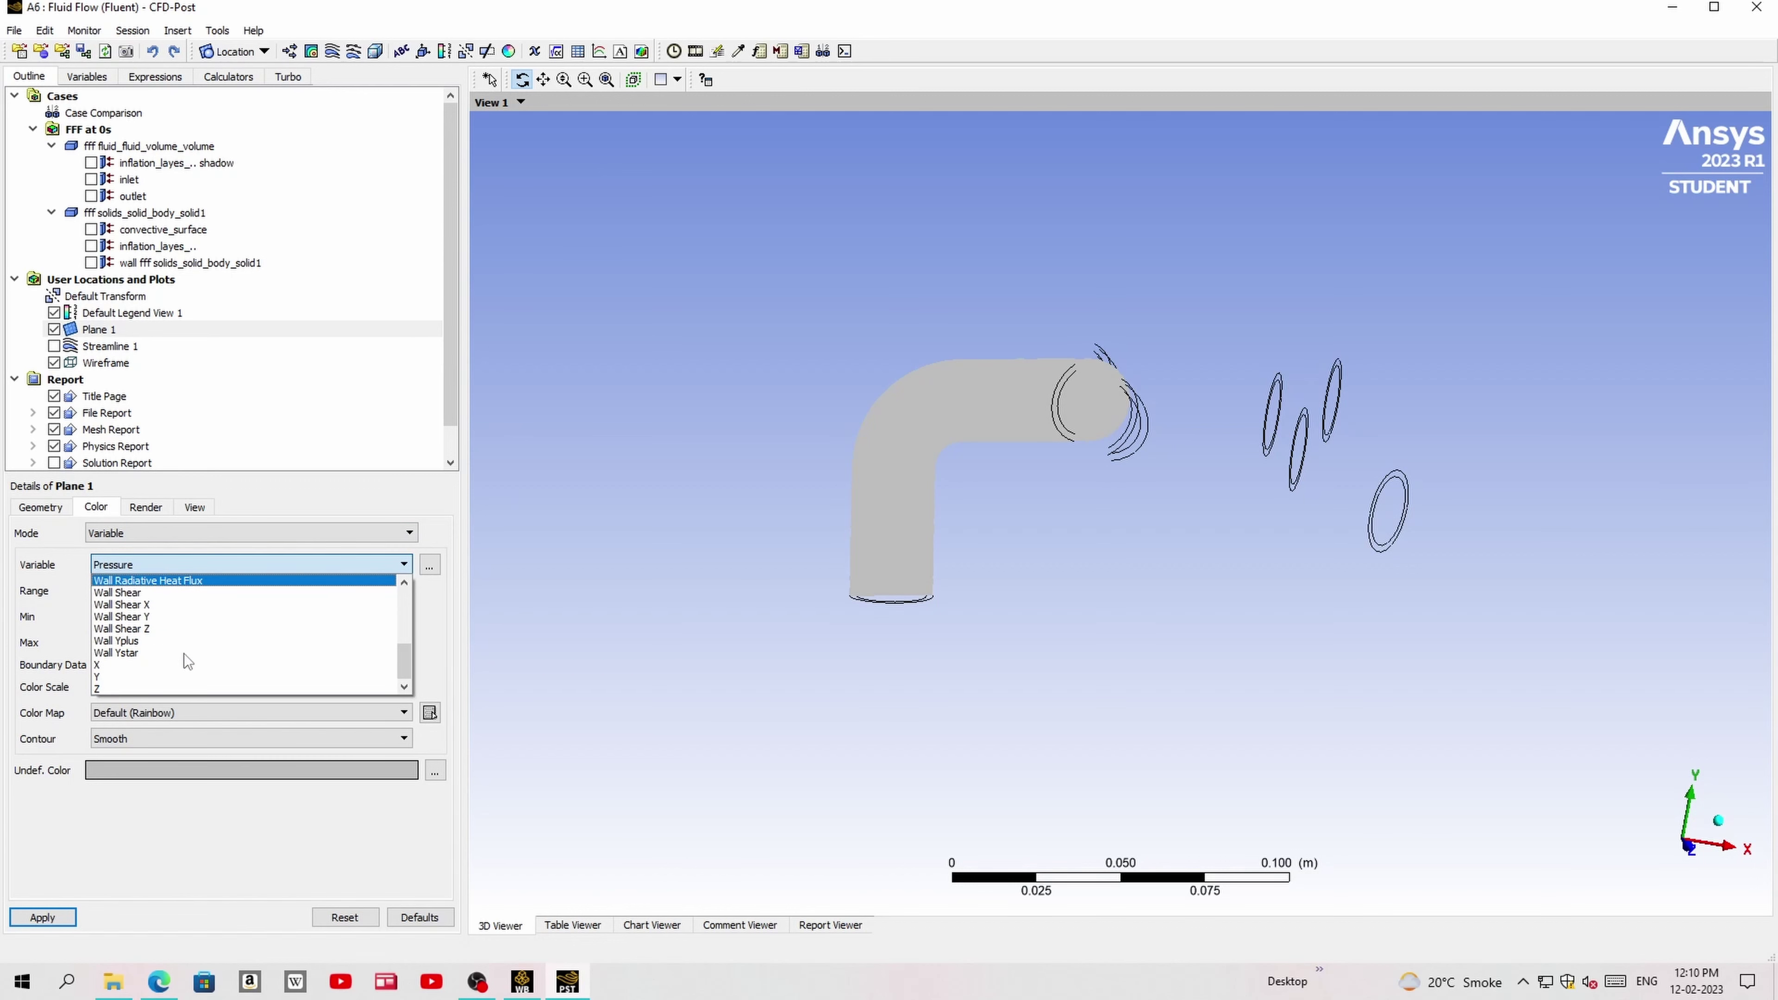
pyautogui.scroll(2, 188, 662)
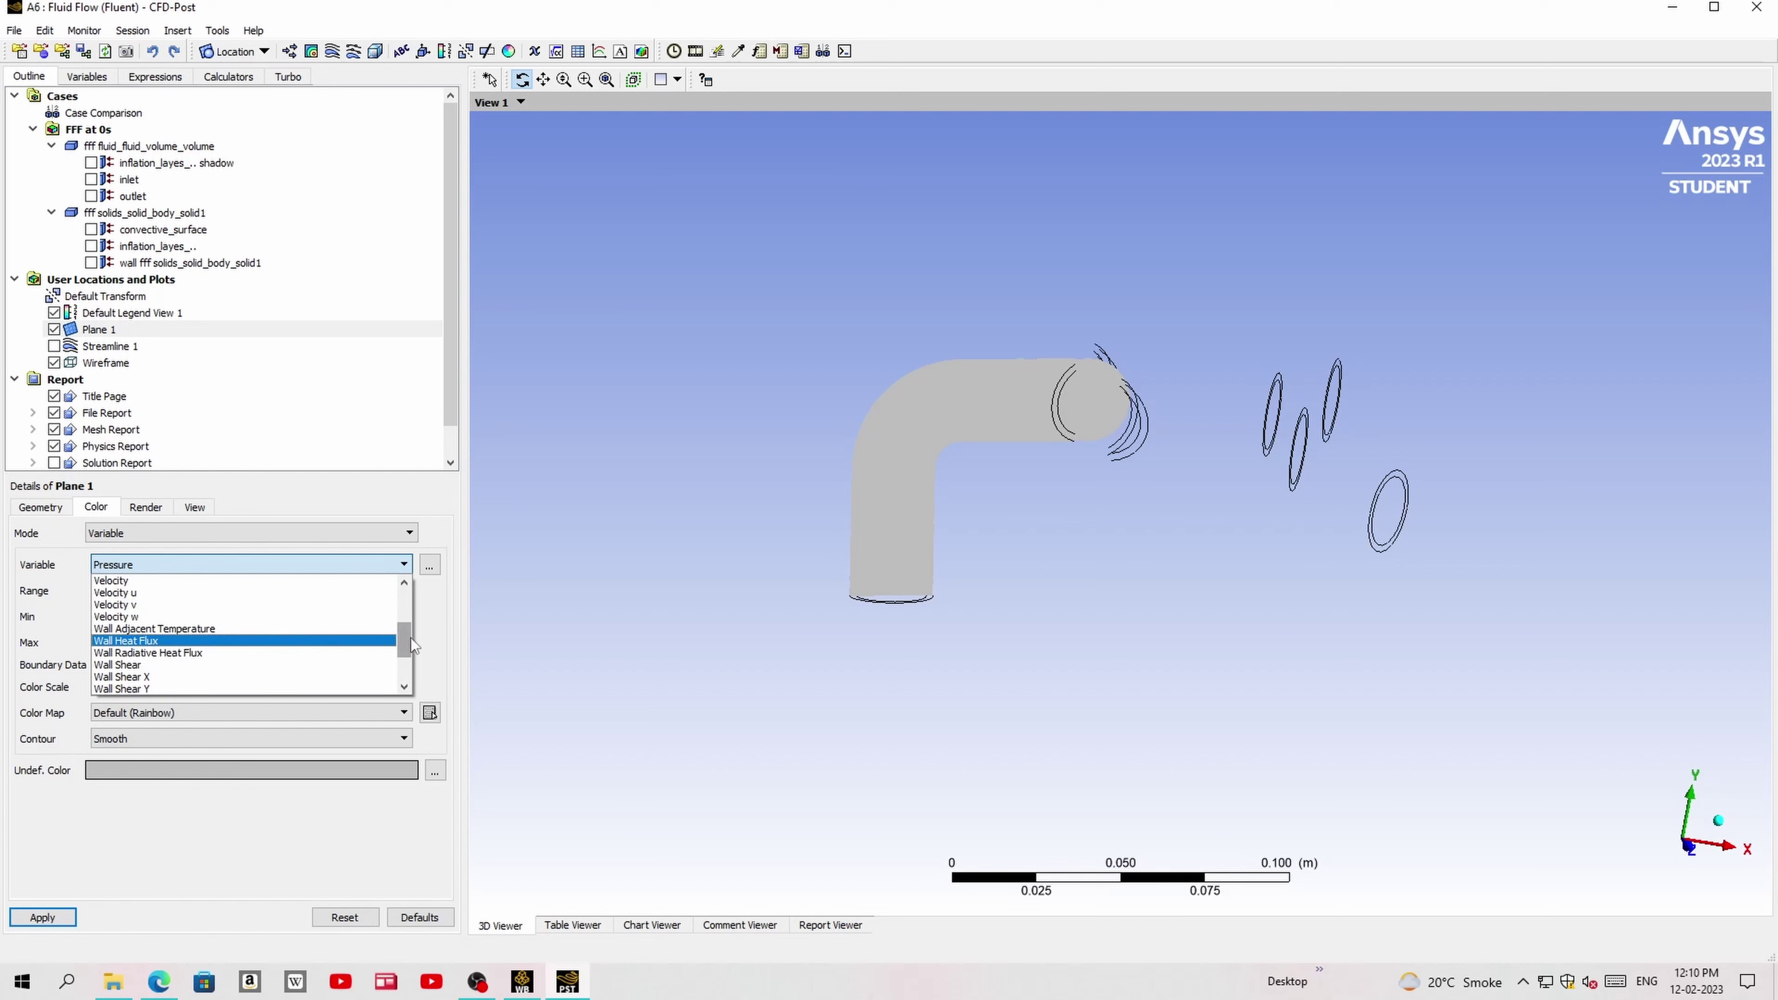
pyautogui.moveTo(404, 646); pyautogui.dragTo(402, 581)
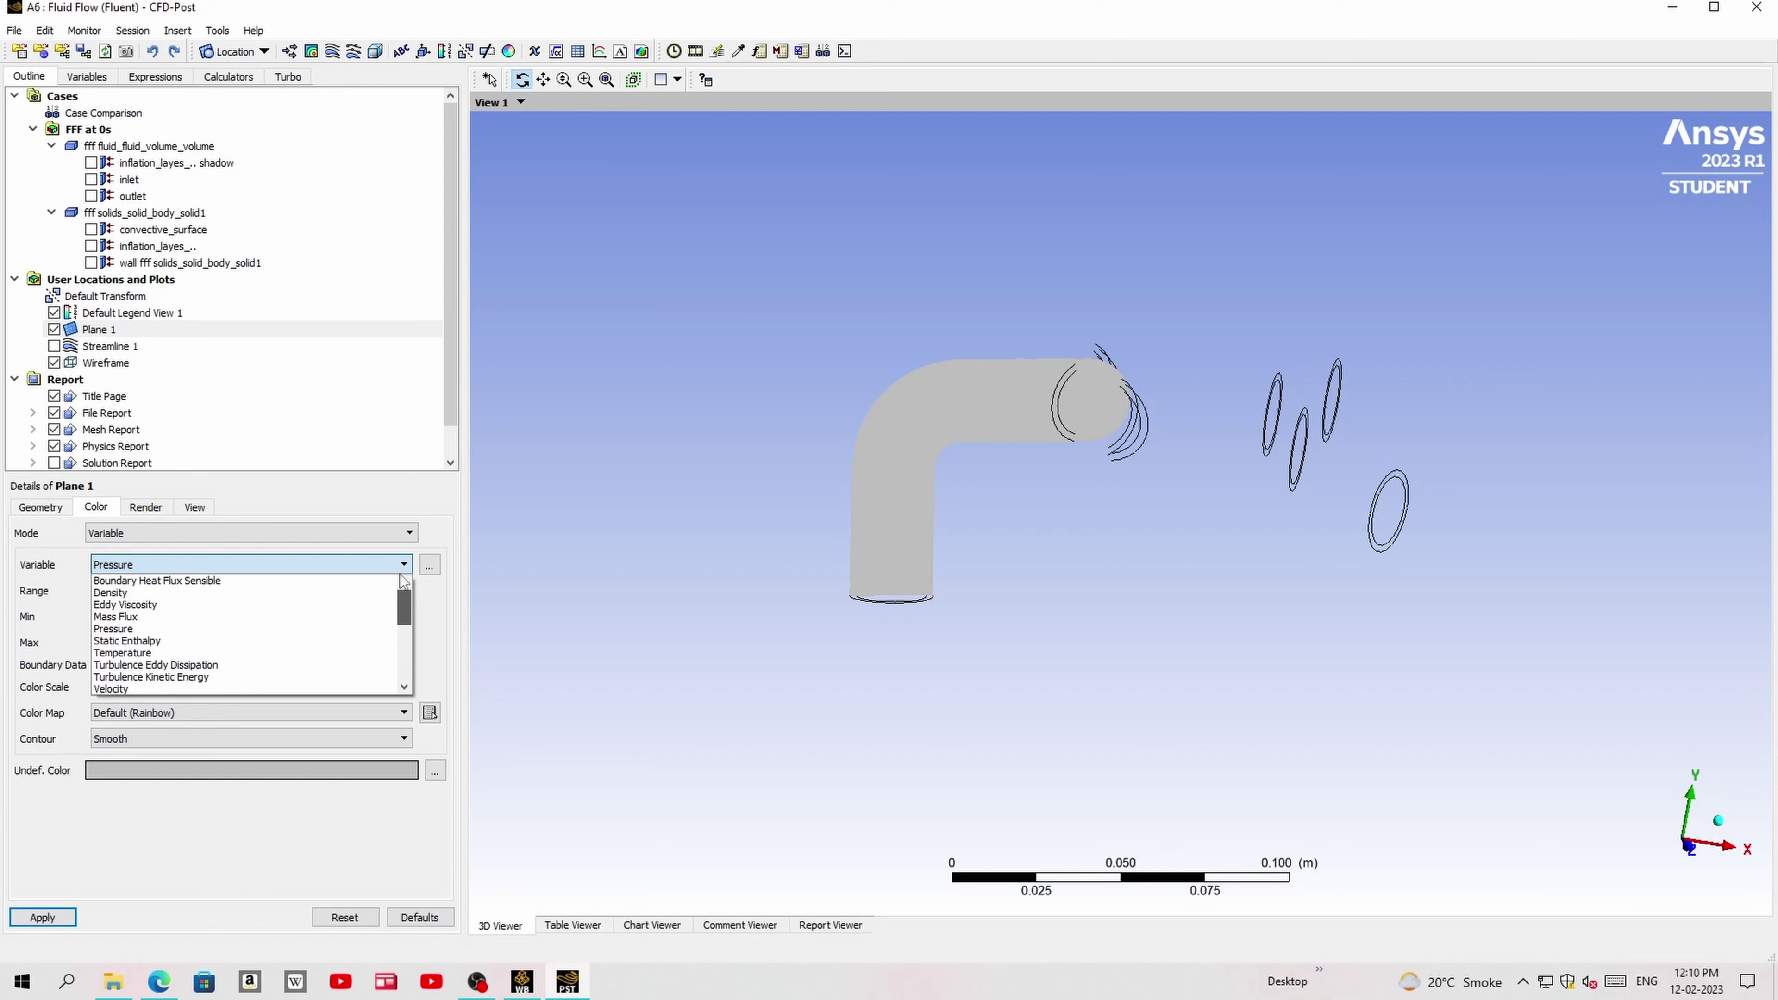
pyautogui.moveTo(401, 602); pyautogui.dragTo(405, 657)
pyautogui.click(149, 606)
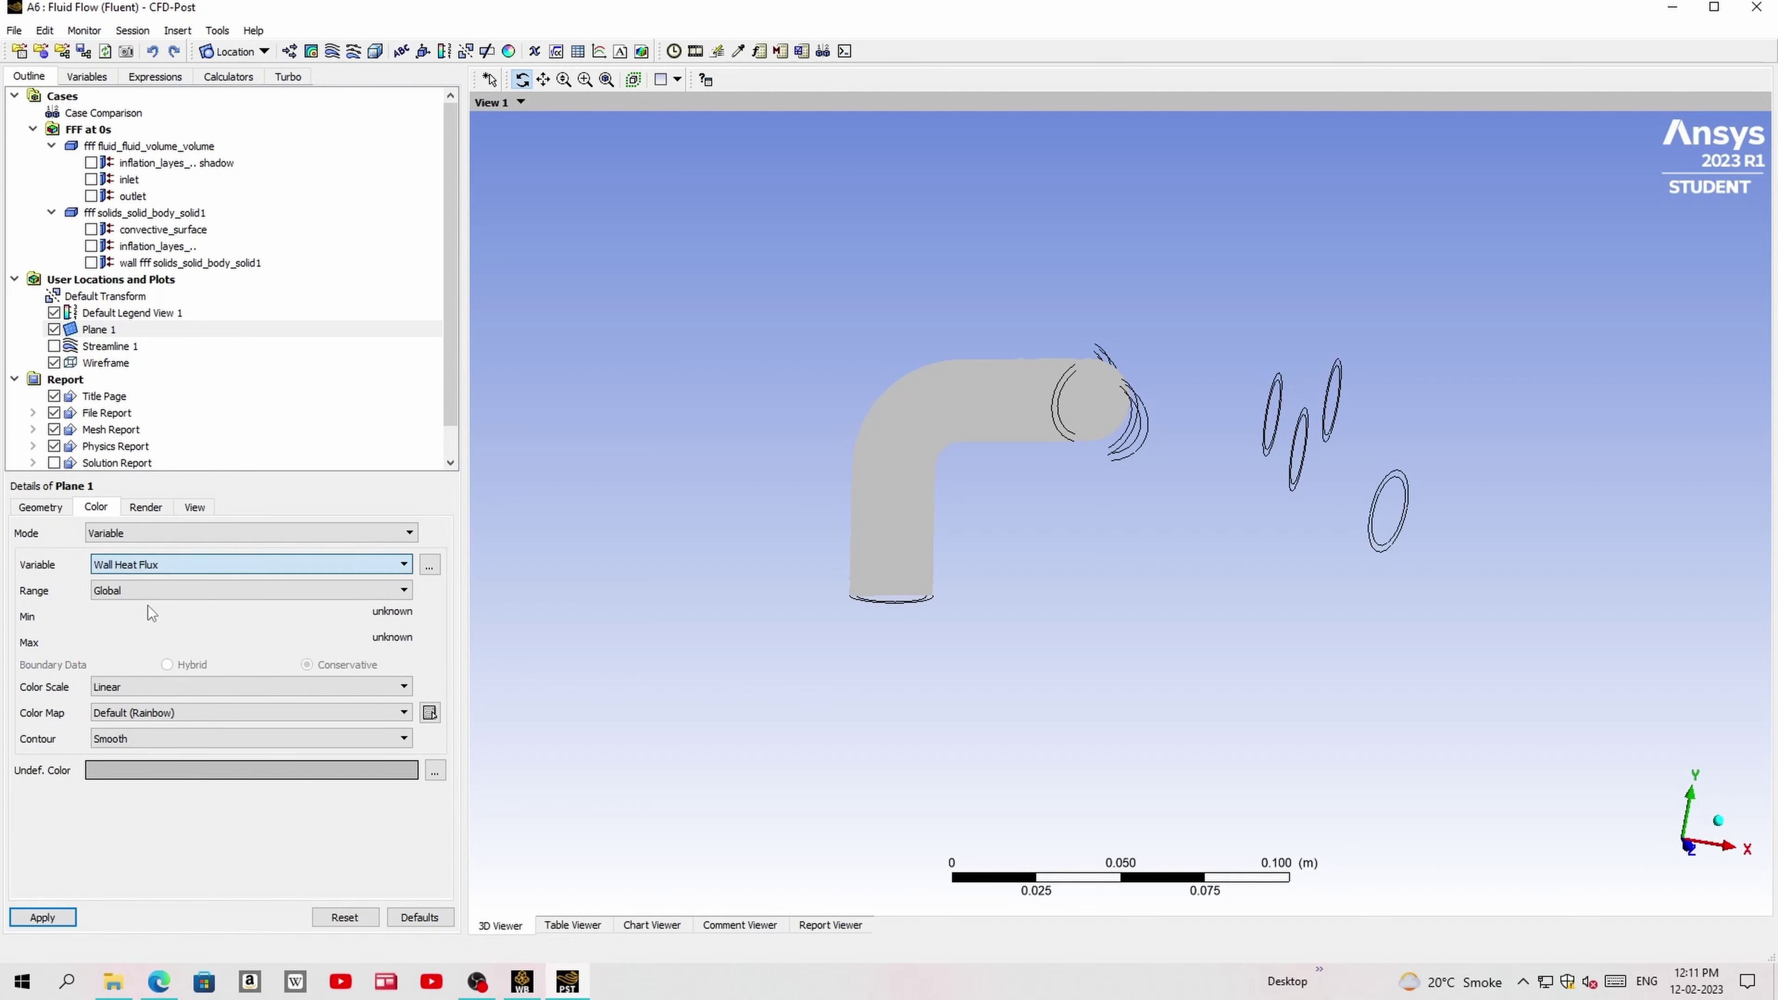
pyautogui.click(43, 918)
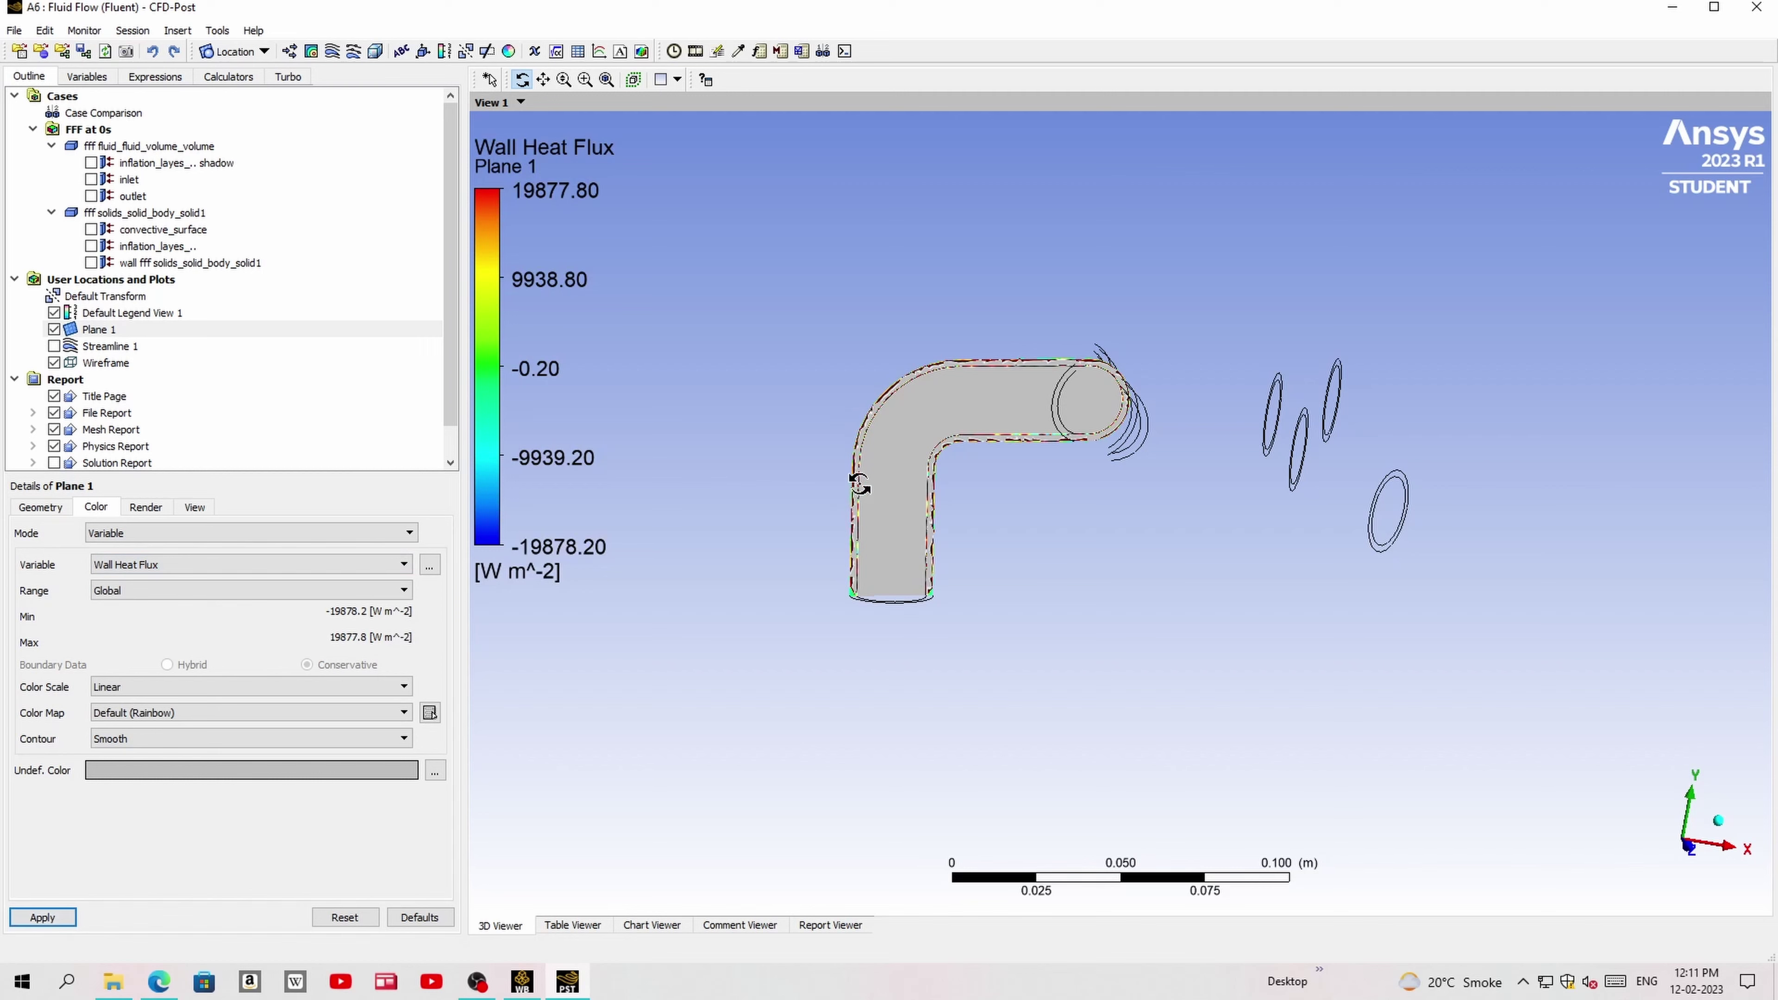
pyautogui.moveTo(861, 489)
pyautogui.mouseDown()
pyautogui.moveTo(843, 470)
pyautogui.moveTo(883, 363)
pyautogui.mouseUp()
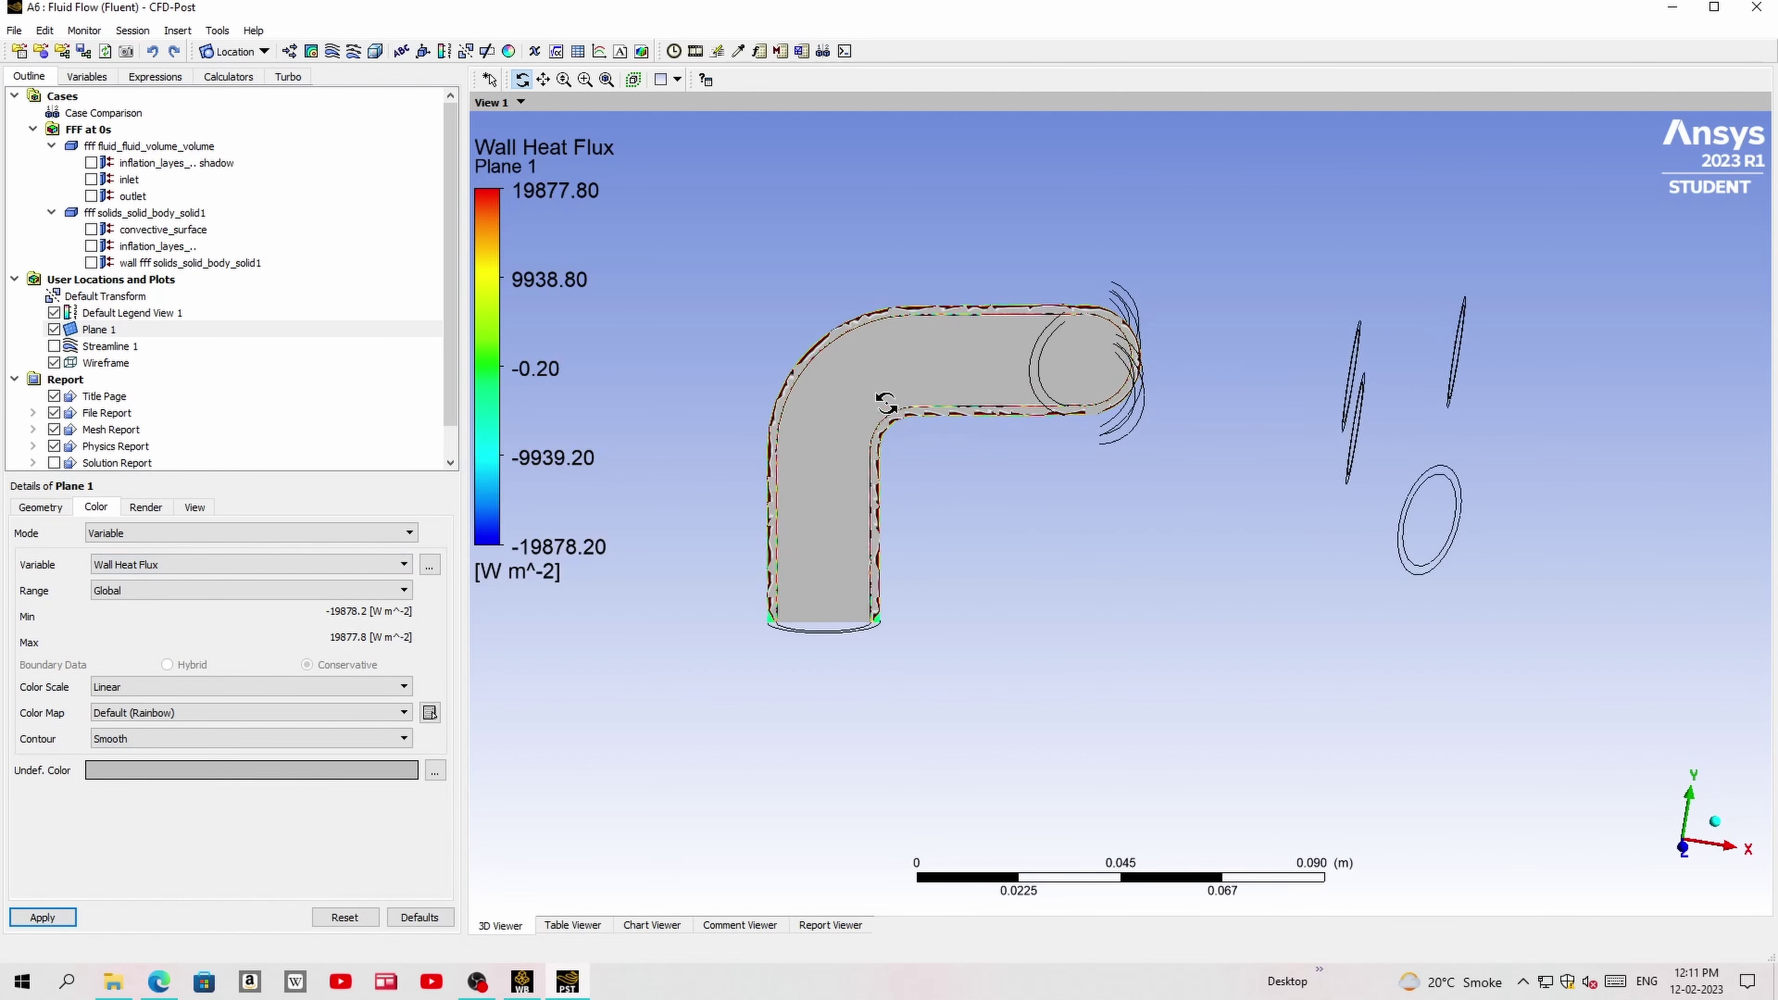
pyautogui.scroll(3, 884, 363)
pyautogui.scroll(5, 884, 363)
pyautogui.keyDown('ctrl'); pyautogui.moveTo(1005, 254); pyautogui.dragTo(1376, 536, button='middle'); pyautogui.keyUp('ctrl')
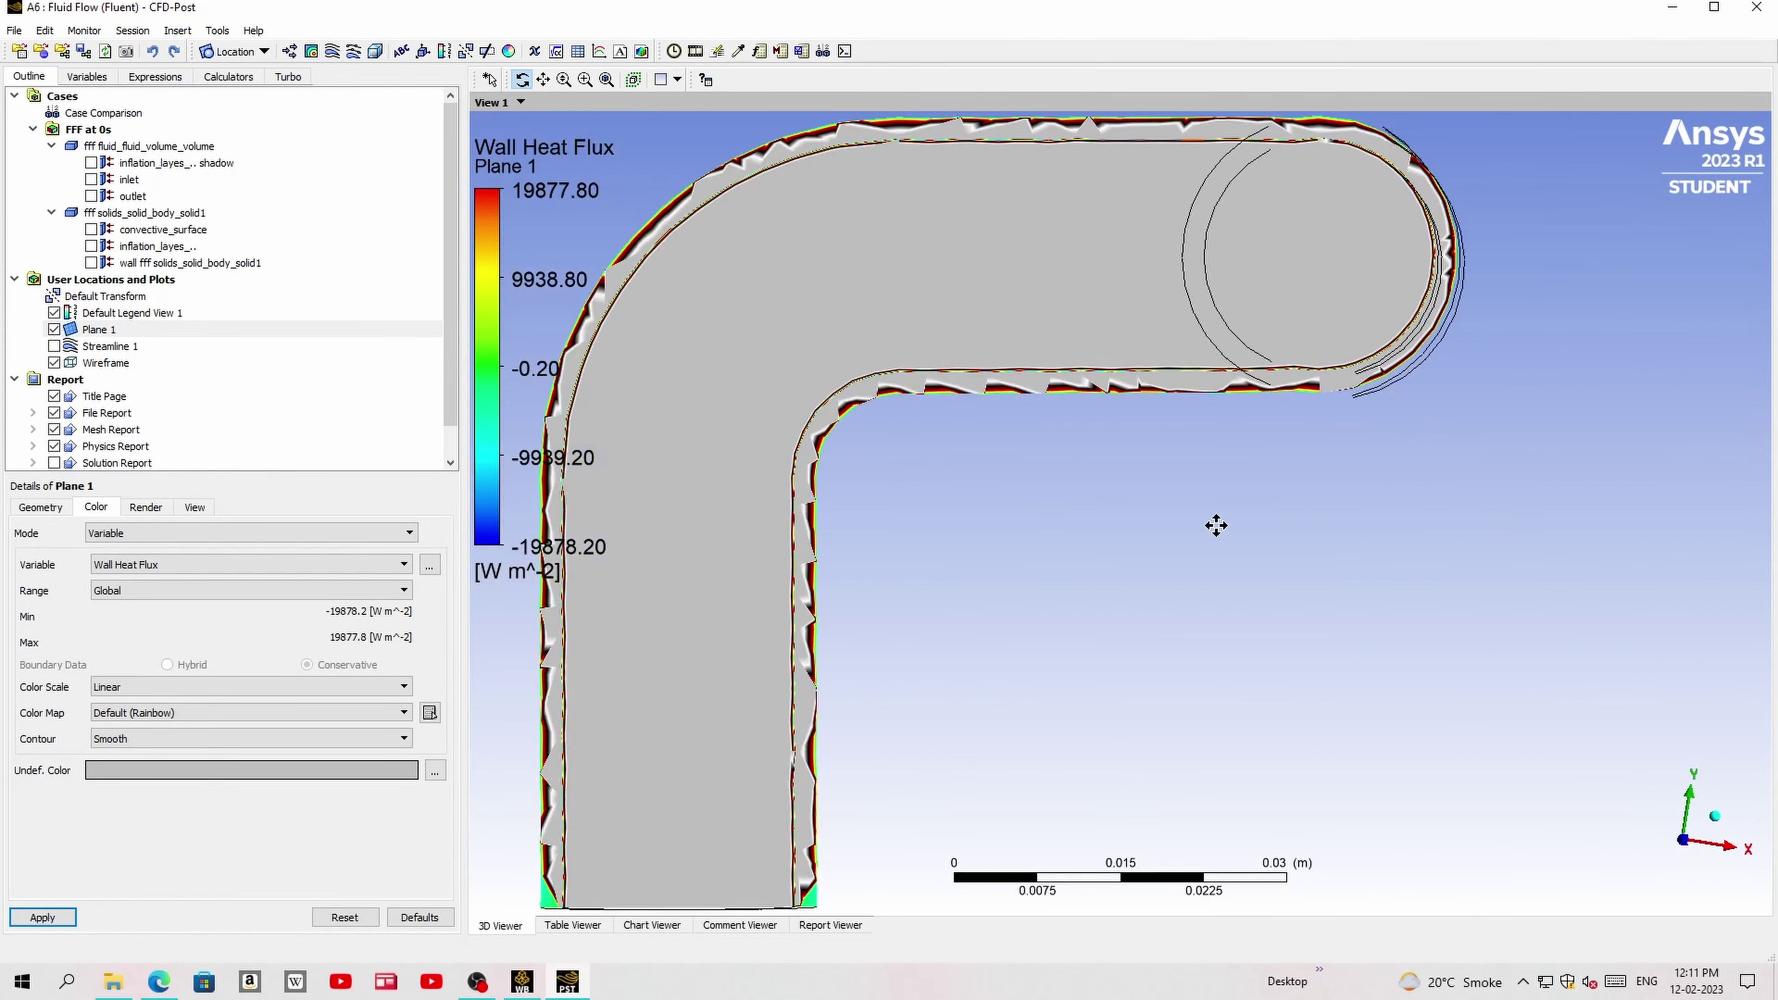
pyautogui.moveTo(1376, 536); pyautogui.dragTo(1080, 270)
pyautogui.scroll(-3, 1064, 329)
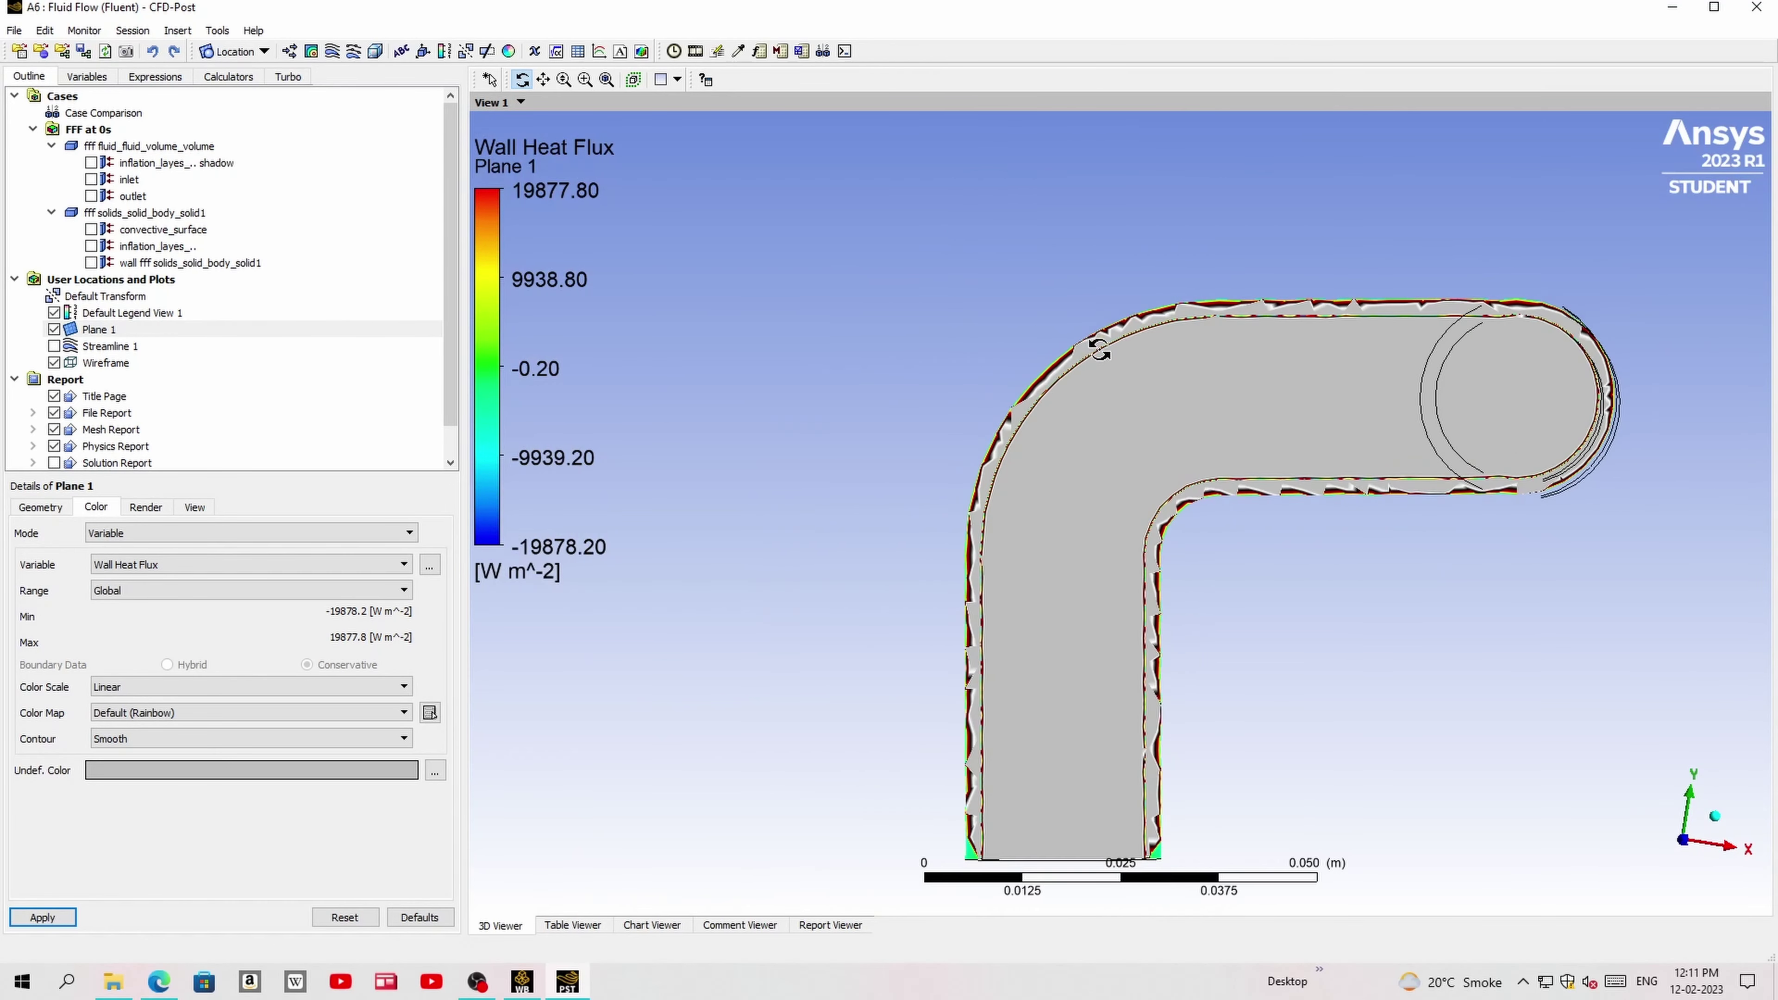
pyautogui.moveTo(1059, 333); pyautogui.dragTo(1072, 362)
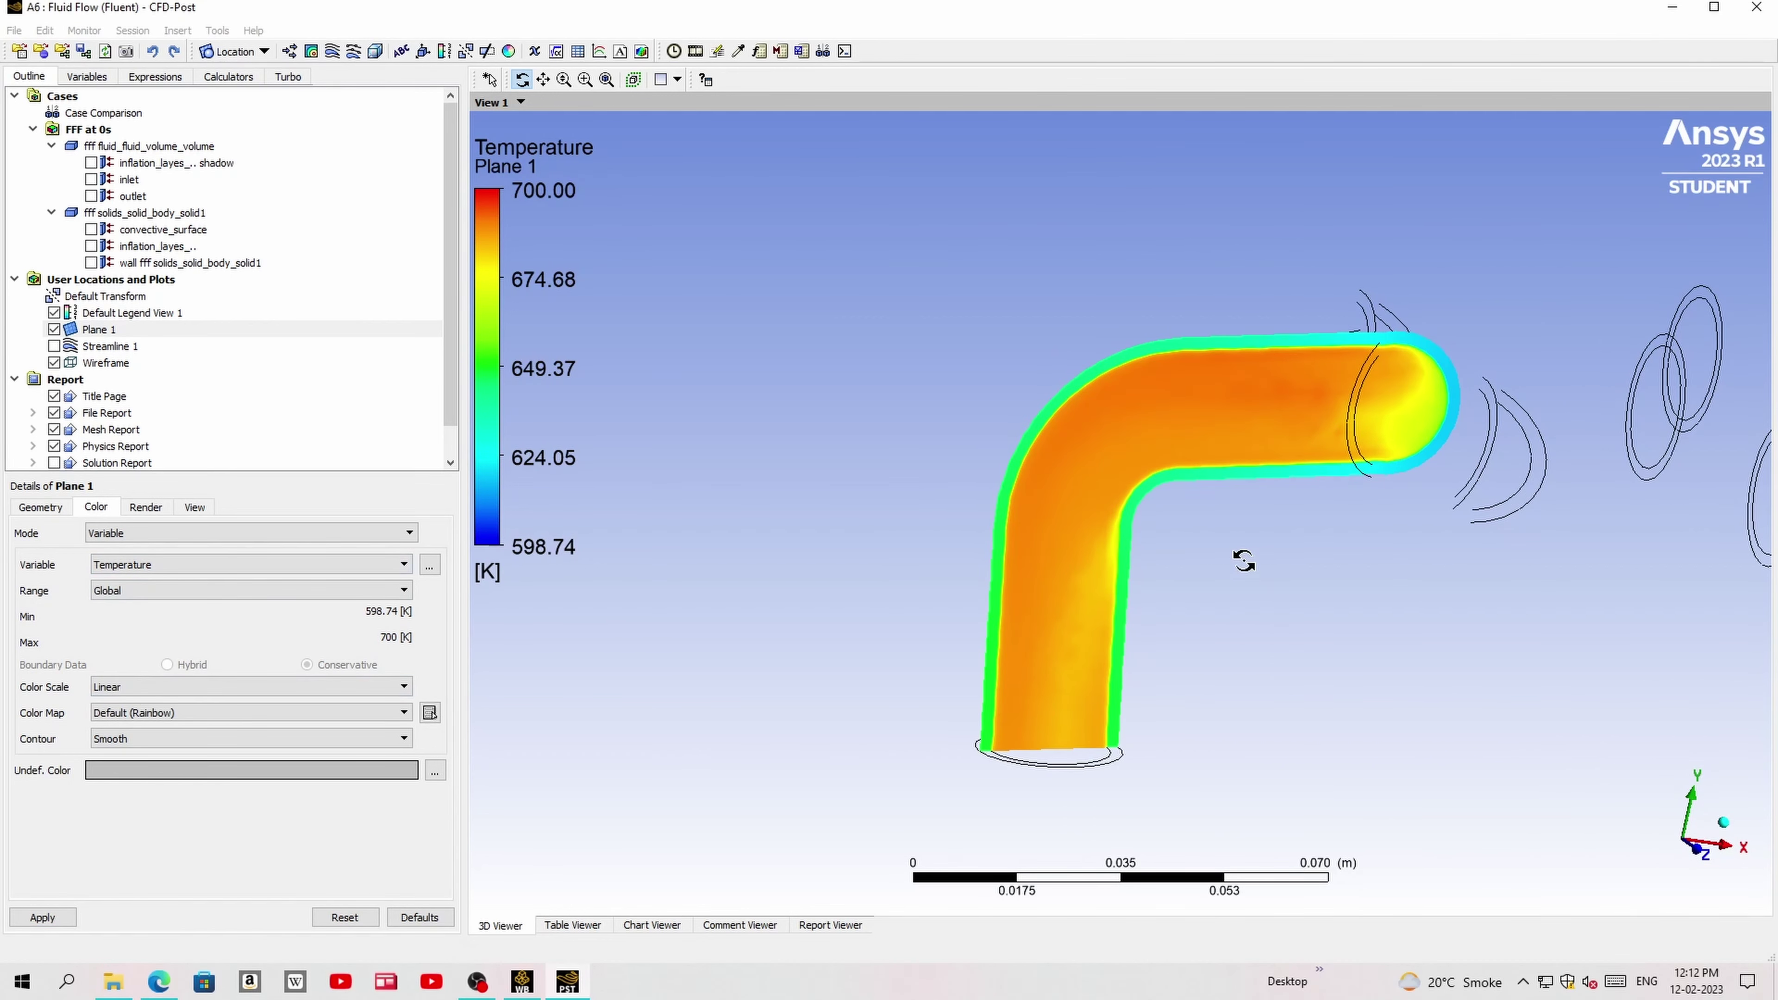
# - Rotate and zoom the view of the temperature-coloured Plane 1
pyautogui.moveTo(1244, 561)
pyautogui.mouseDown()
pyautogui.moveTo(1184, 561)
pyautogui.moveTo(1223, 581)
pyautogui.mouseUp()
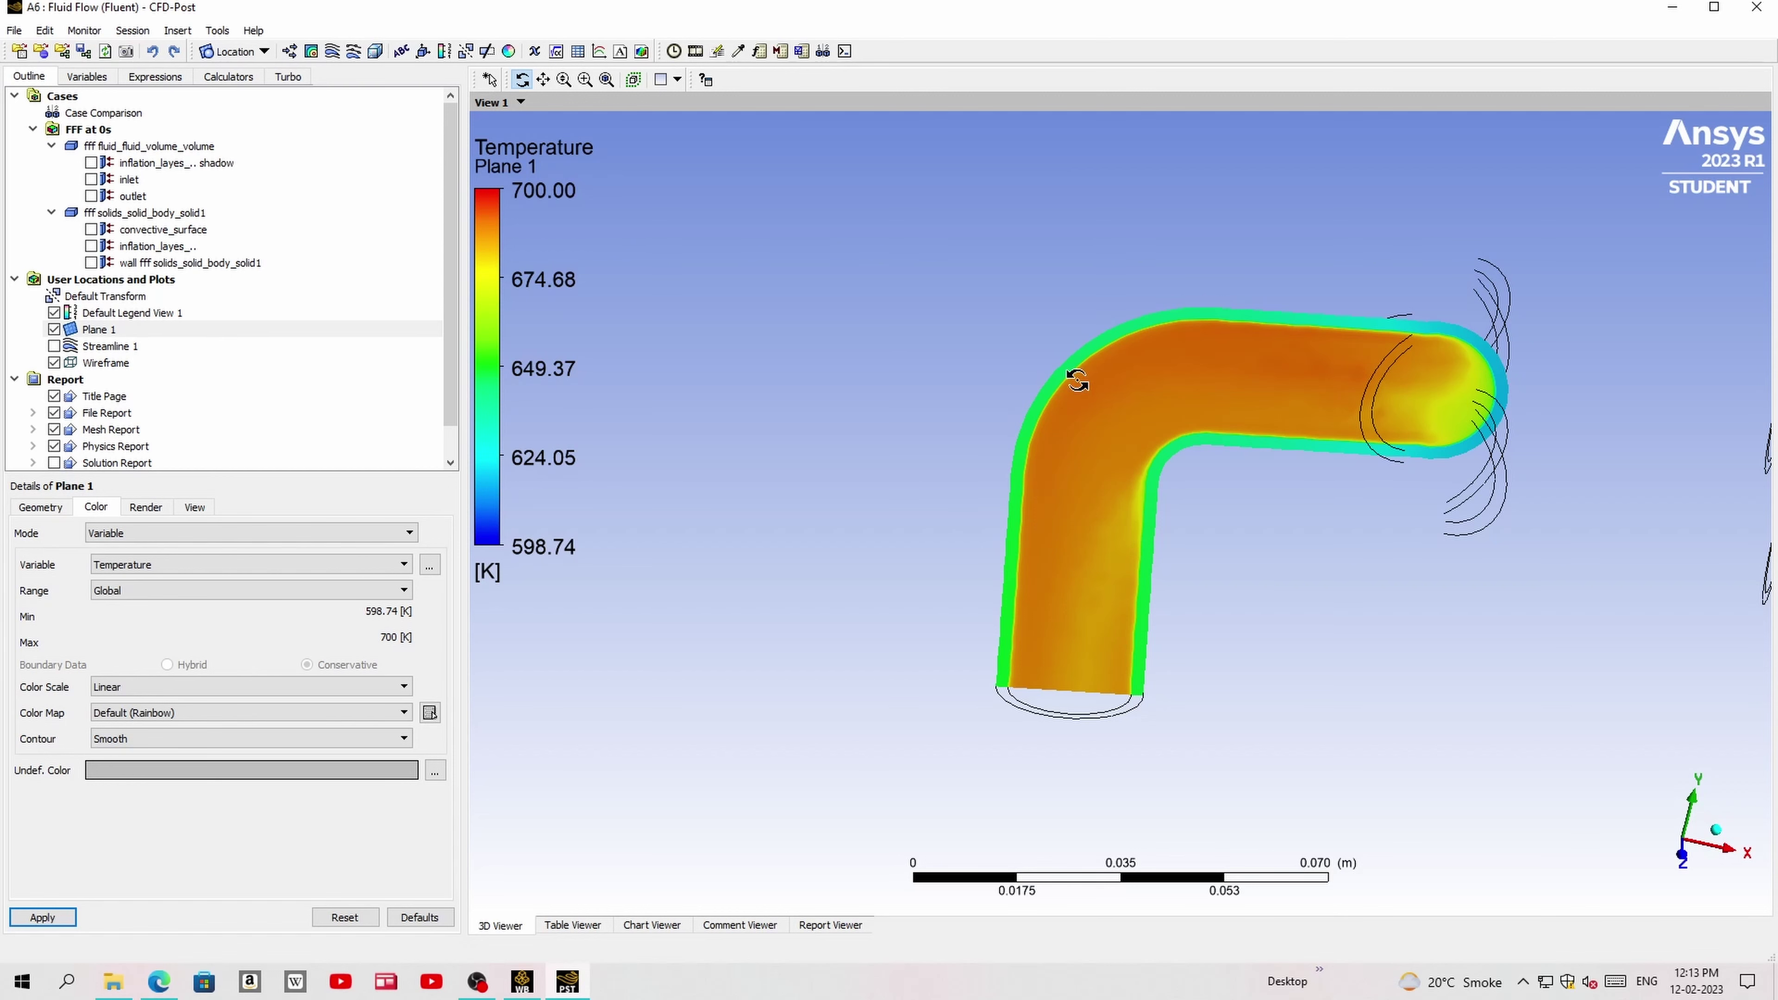
pyautogui.scroll(2, 1211, 322)
pyautogui.scroll(1, 1257, 287)
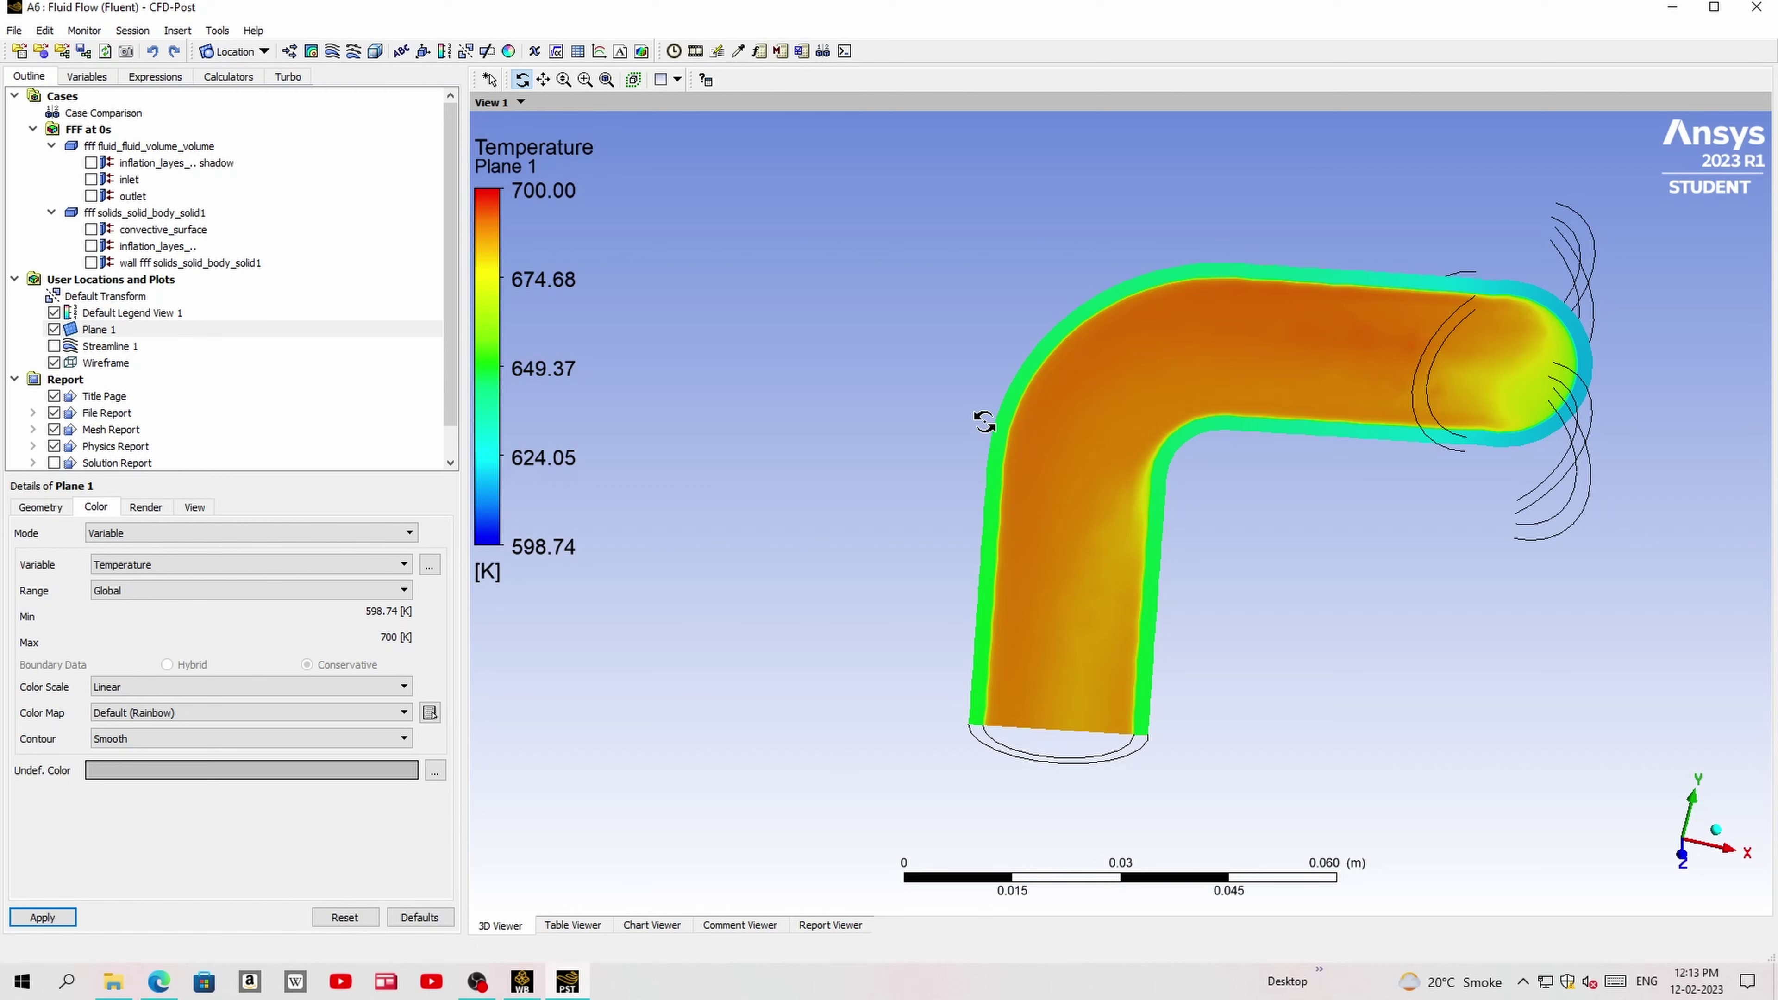
pyautogui.moveTo(1290, 535); pyautogui.dragTo(1458, 638)
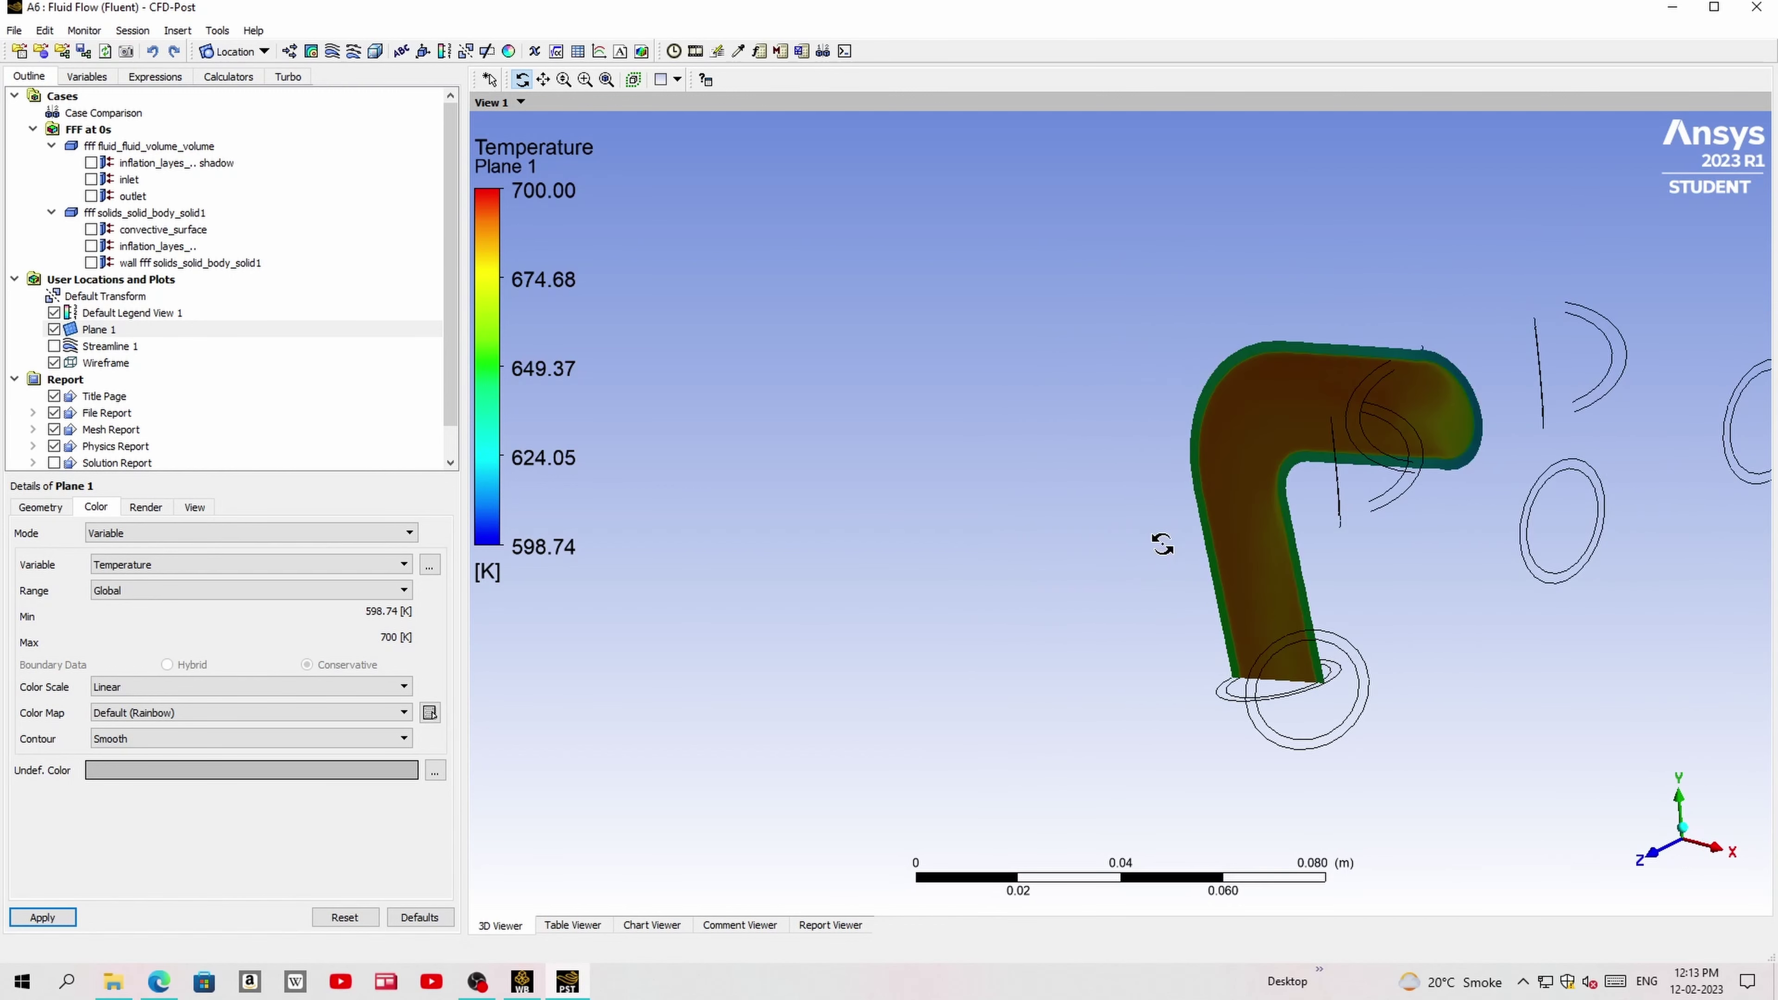
pyautogui.click(91, 229)
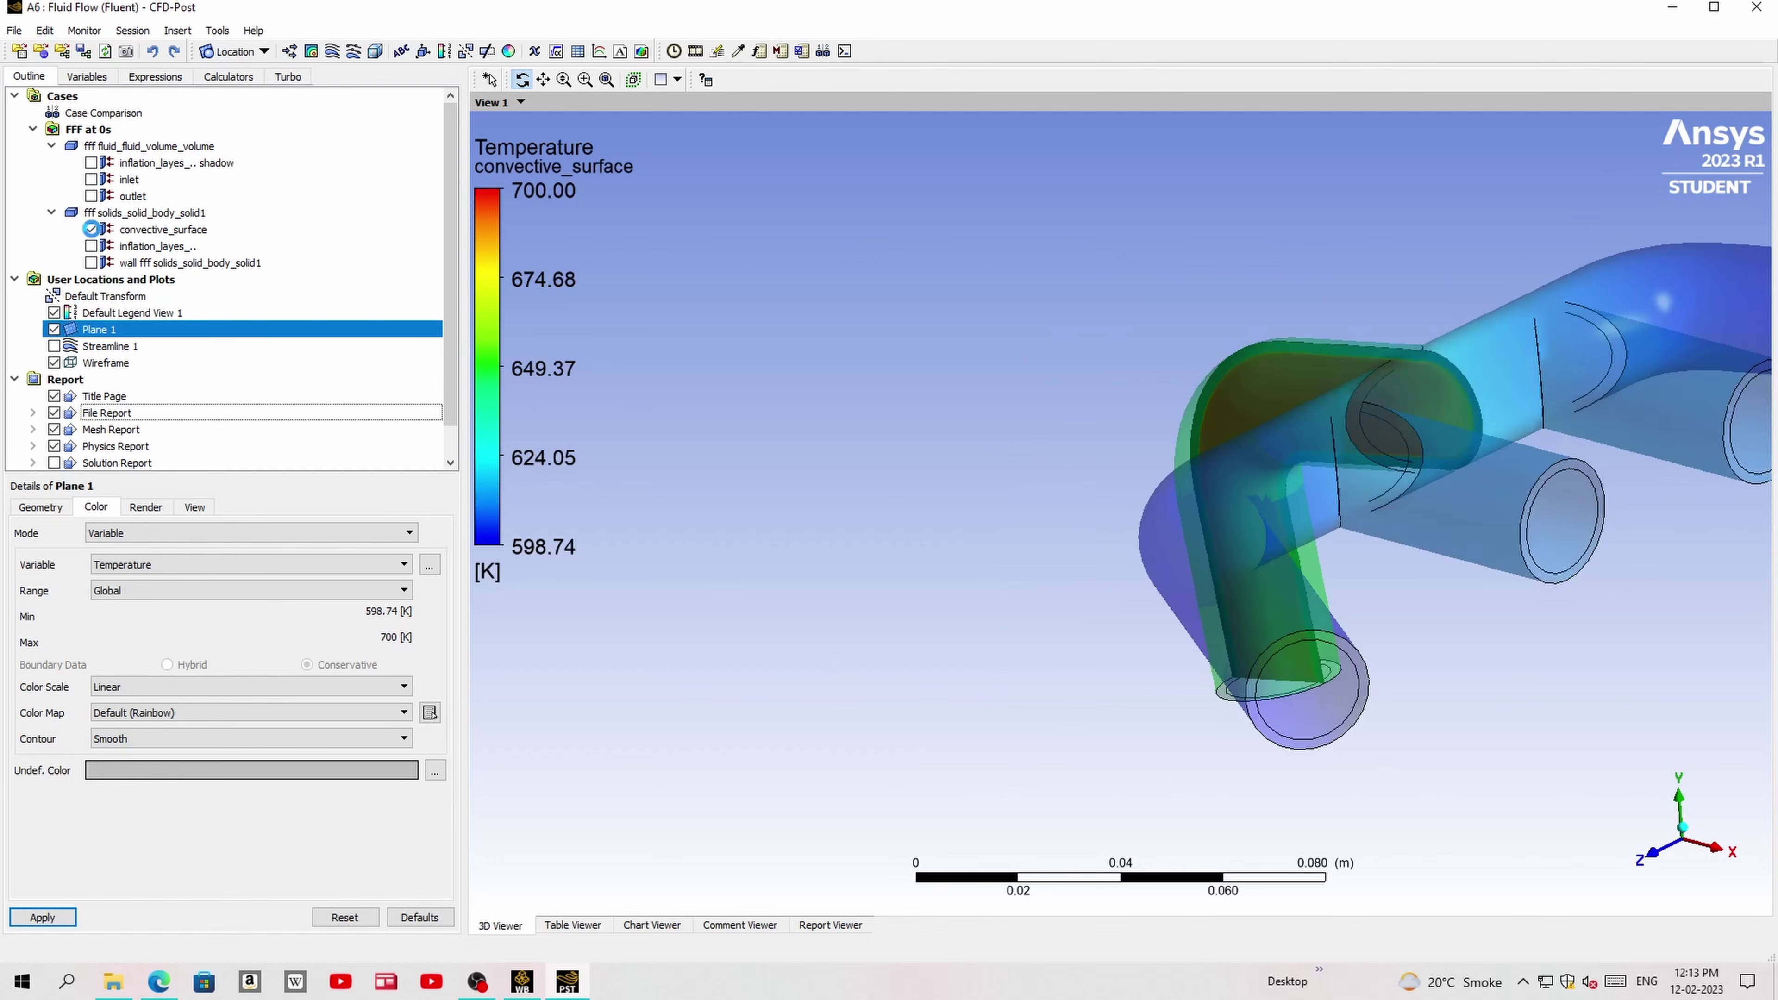
pyautogui.moveTo(1115, 418); pyautogui.dragTo(1164, 472)
pyautogui.moveTo(1265, 620); pyautogui.dragTo(1096, 616)
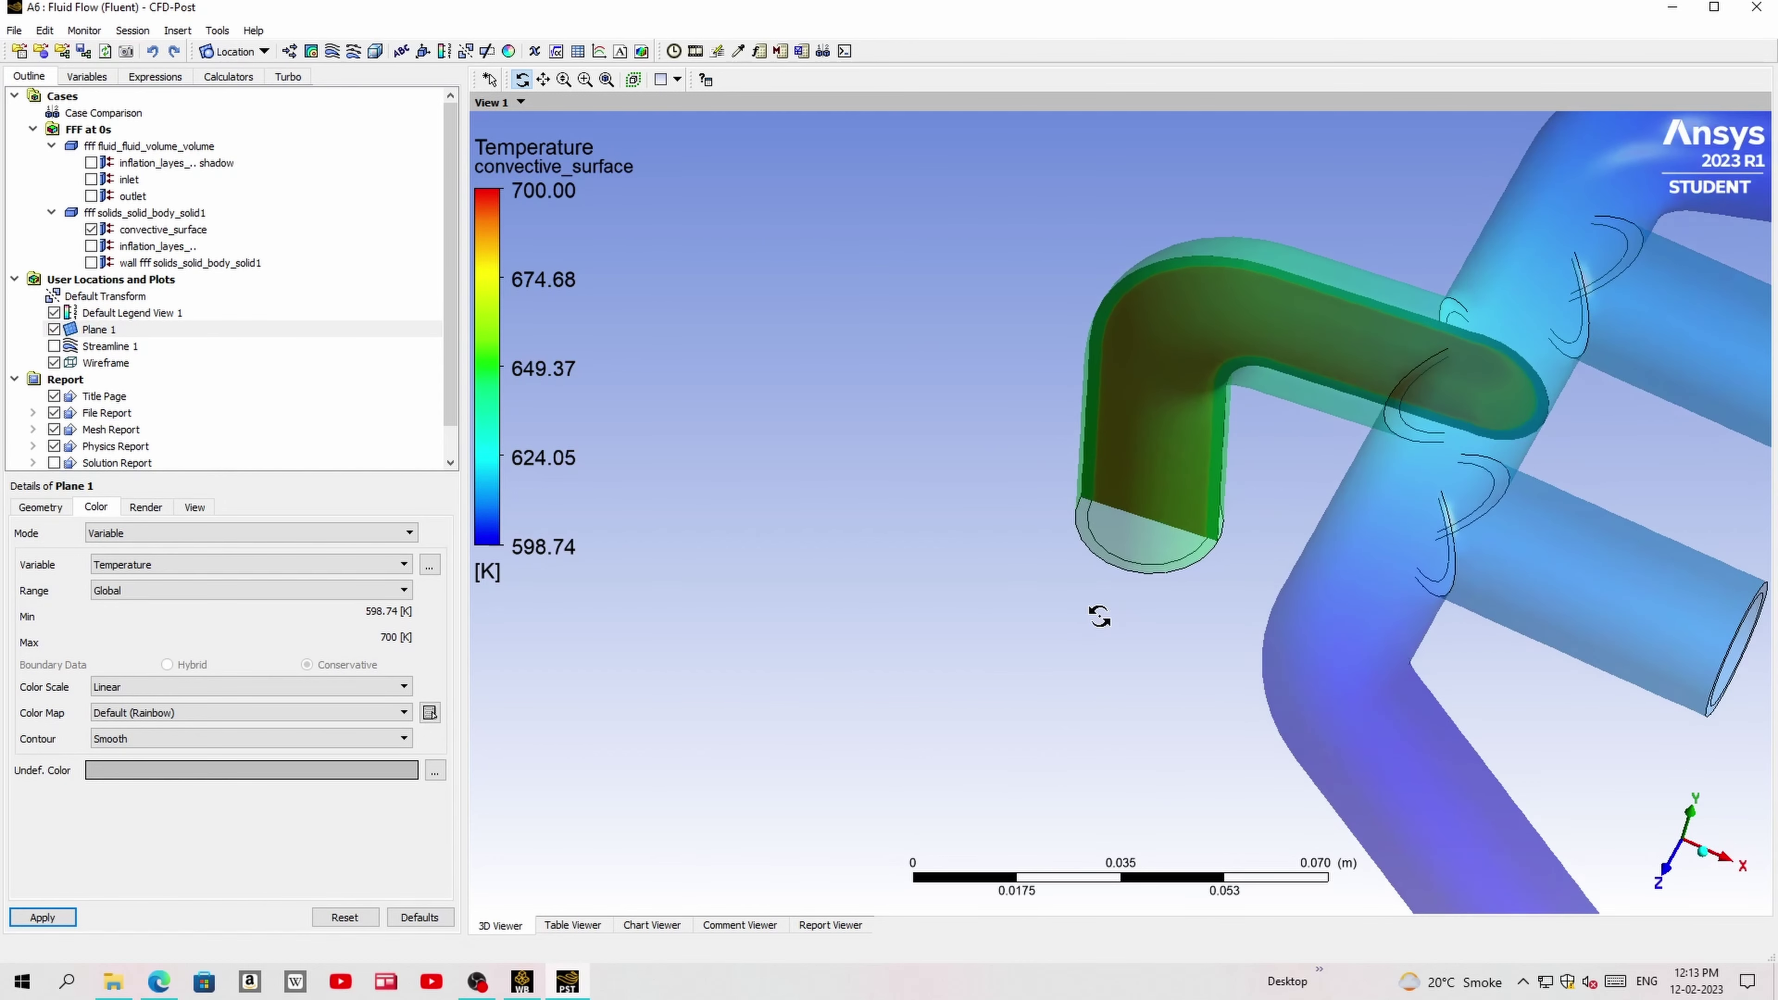